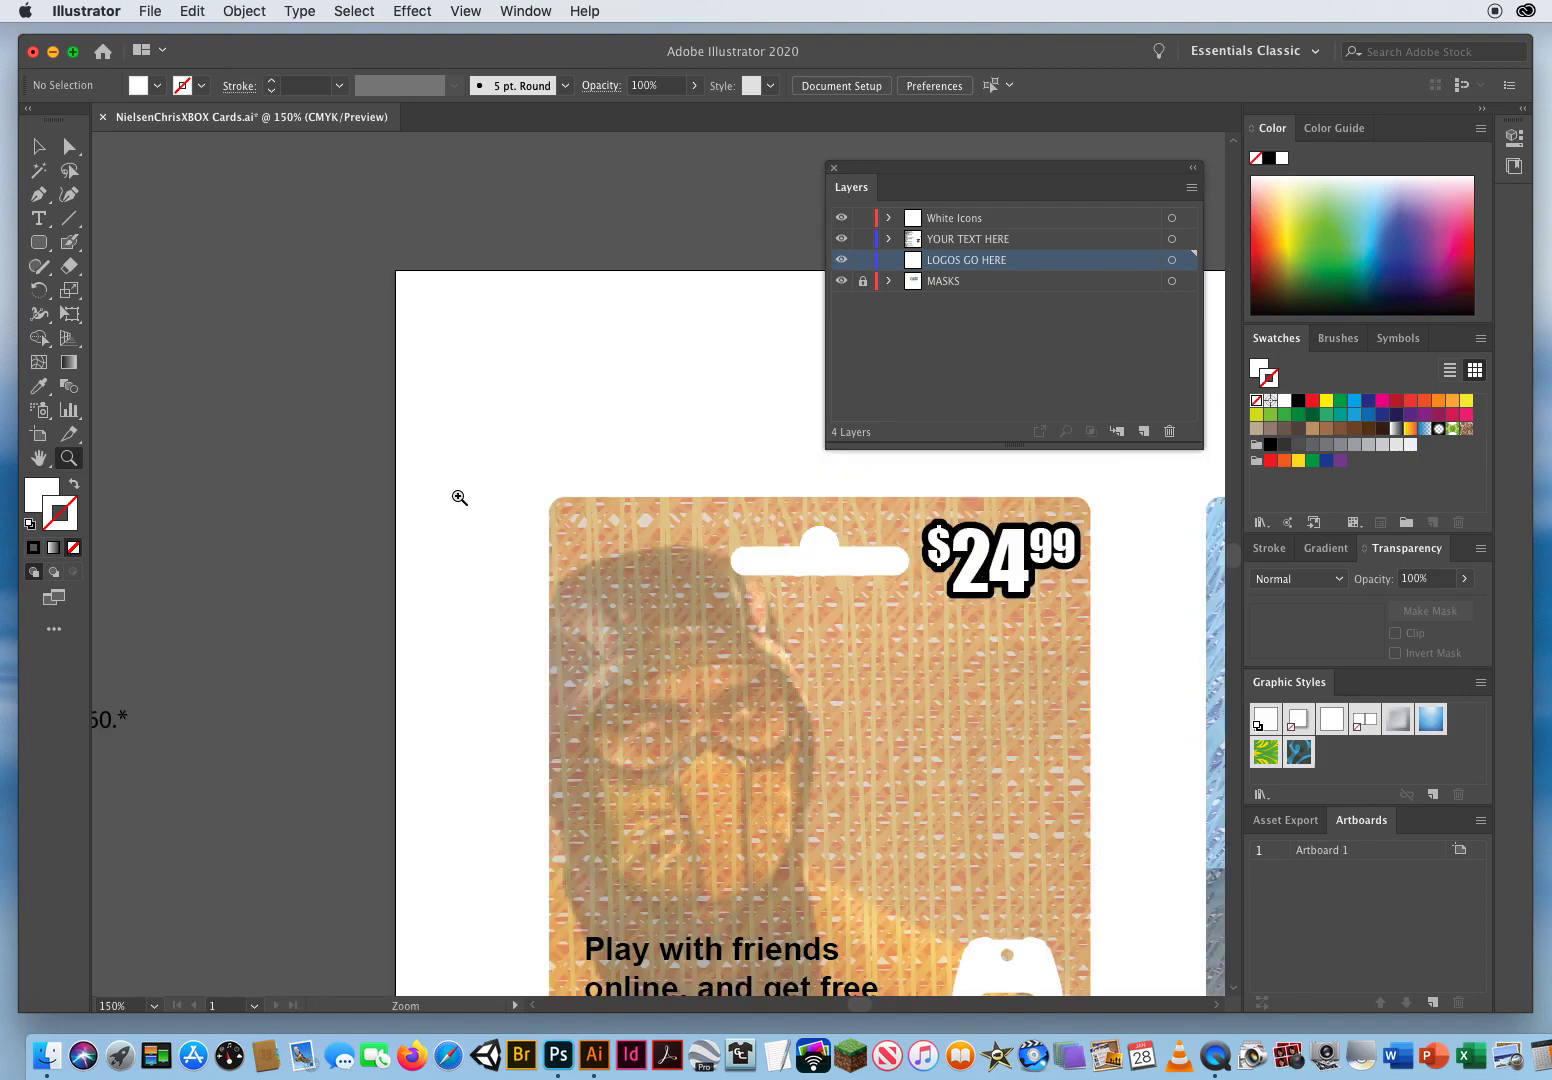
Place MSFT_logo_png.png on the LOGOS GO HERE layer, sized to fit the upper-left corner of the orange card beside the hang hole.
left_click(390, 367)
left_click(650, 566)
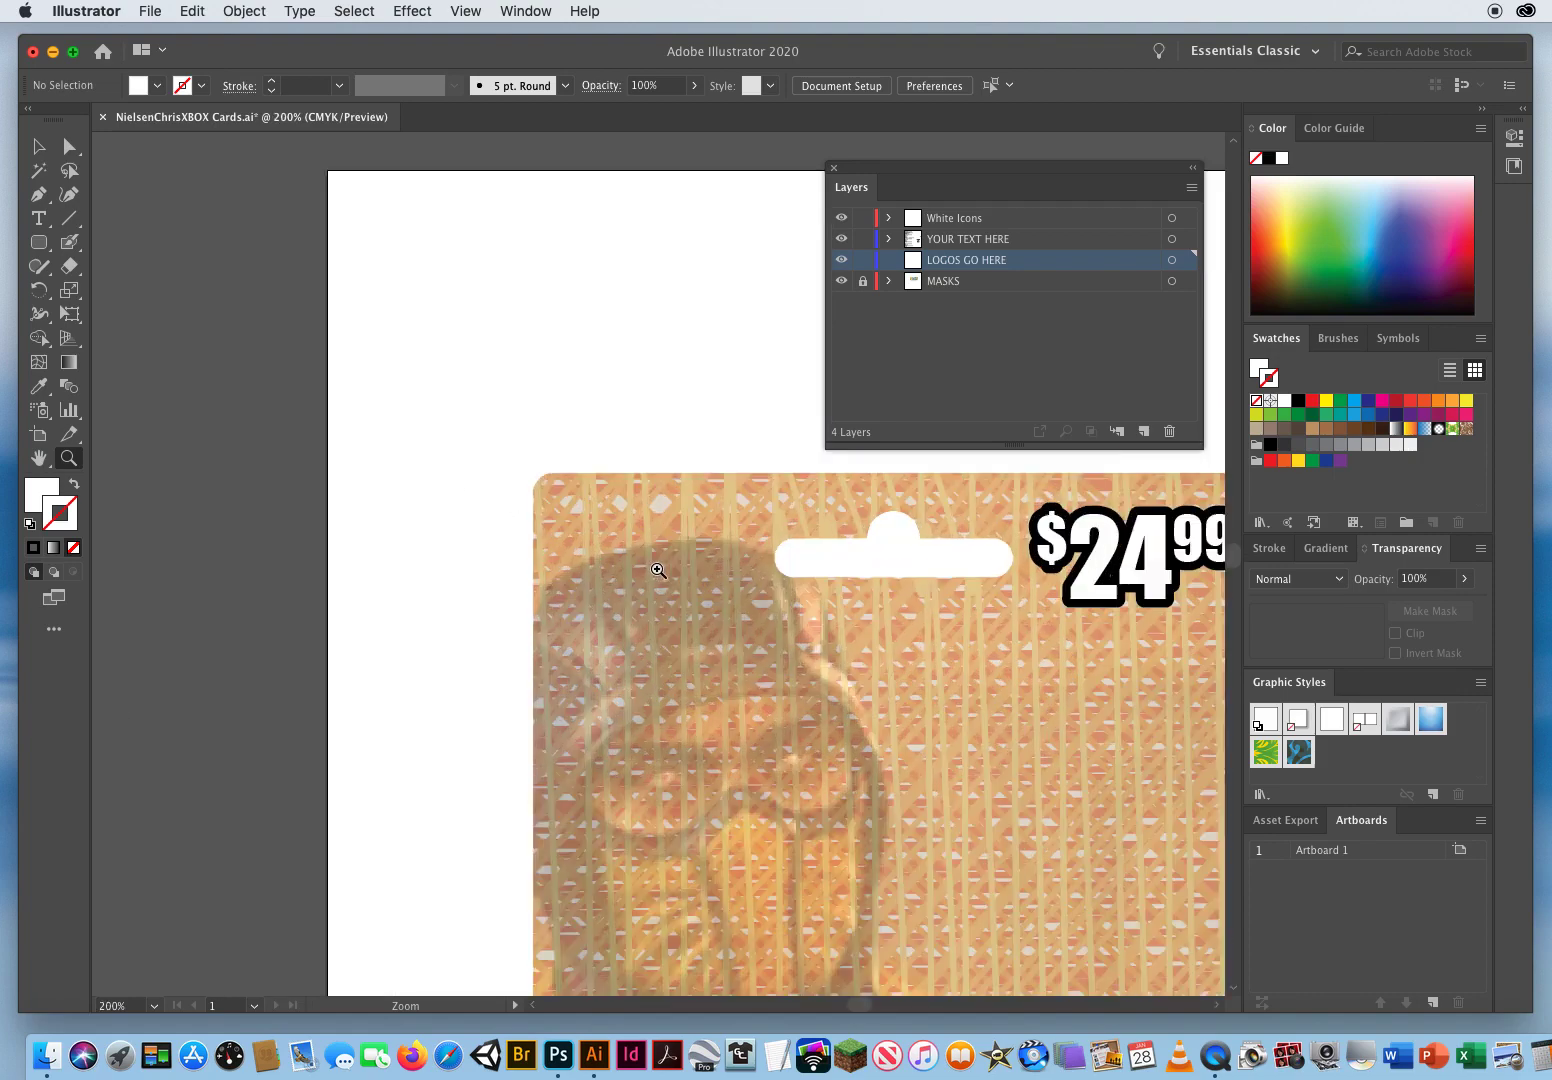
left_click(690, 562)
left_click_drag(657, 568, 530, 491)
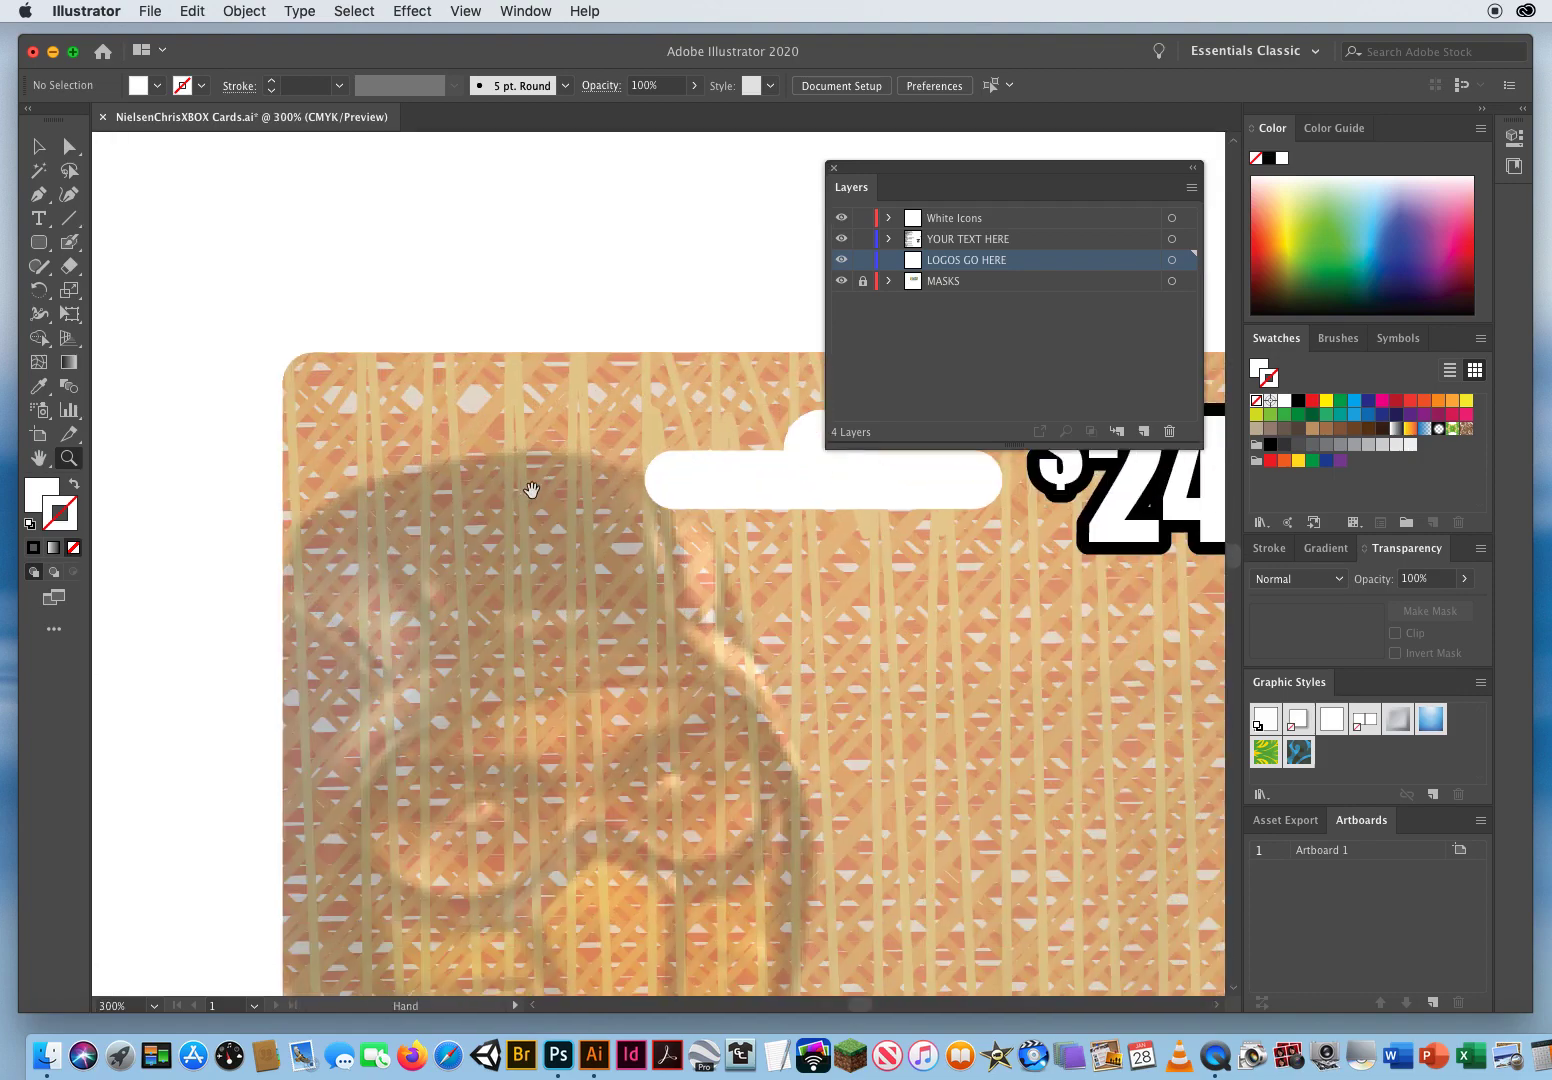
left_click(38, 148)
left_click(150, 11)
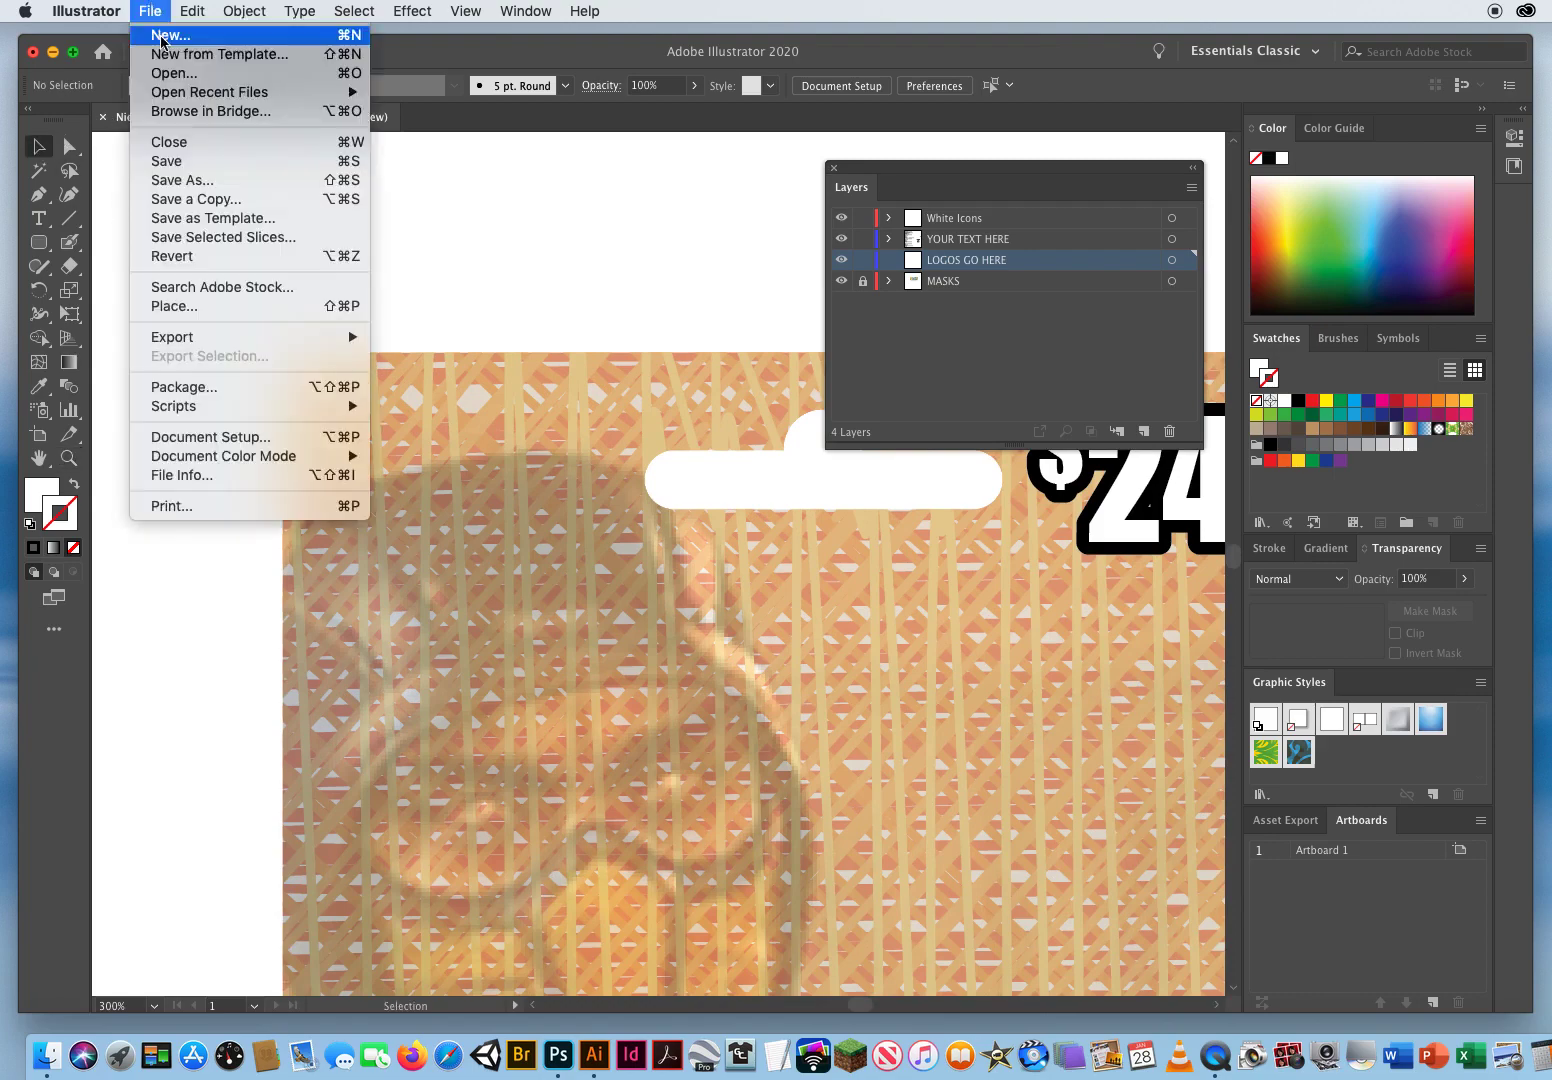
left_click(194, 316)
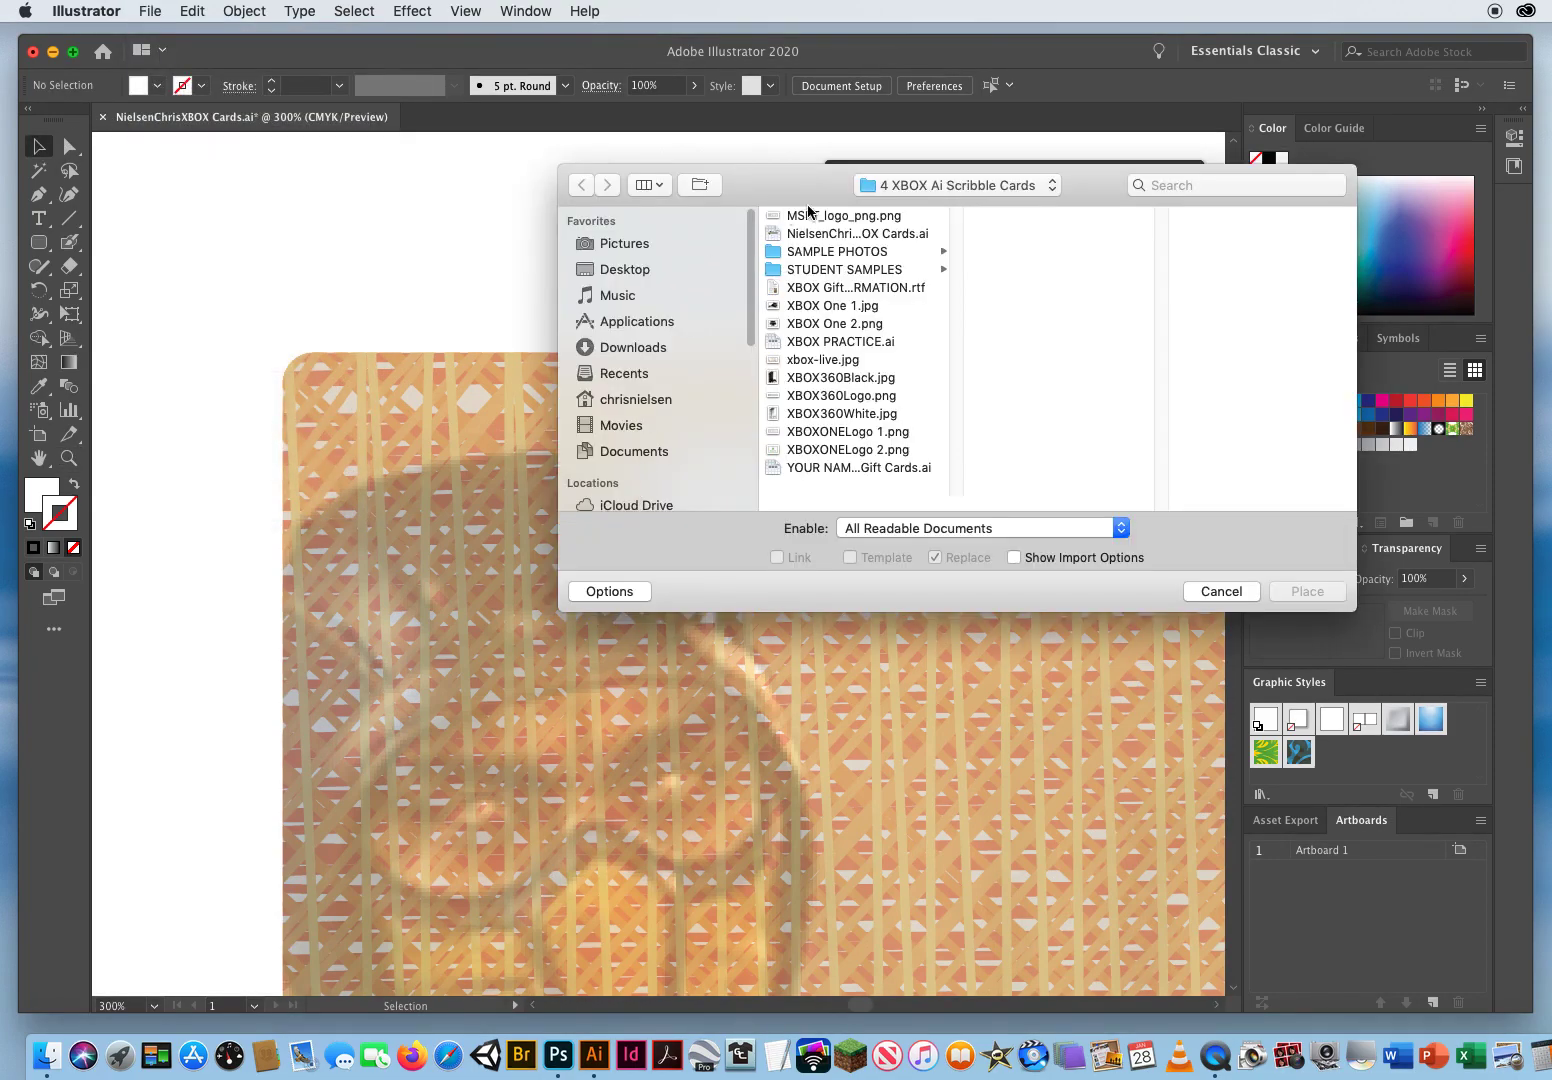
left_click(1005, 186)
left_click(995, 188)
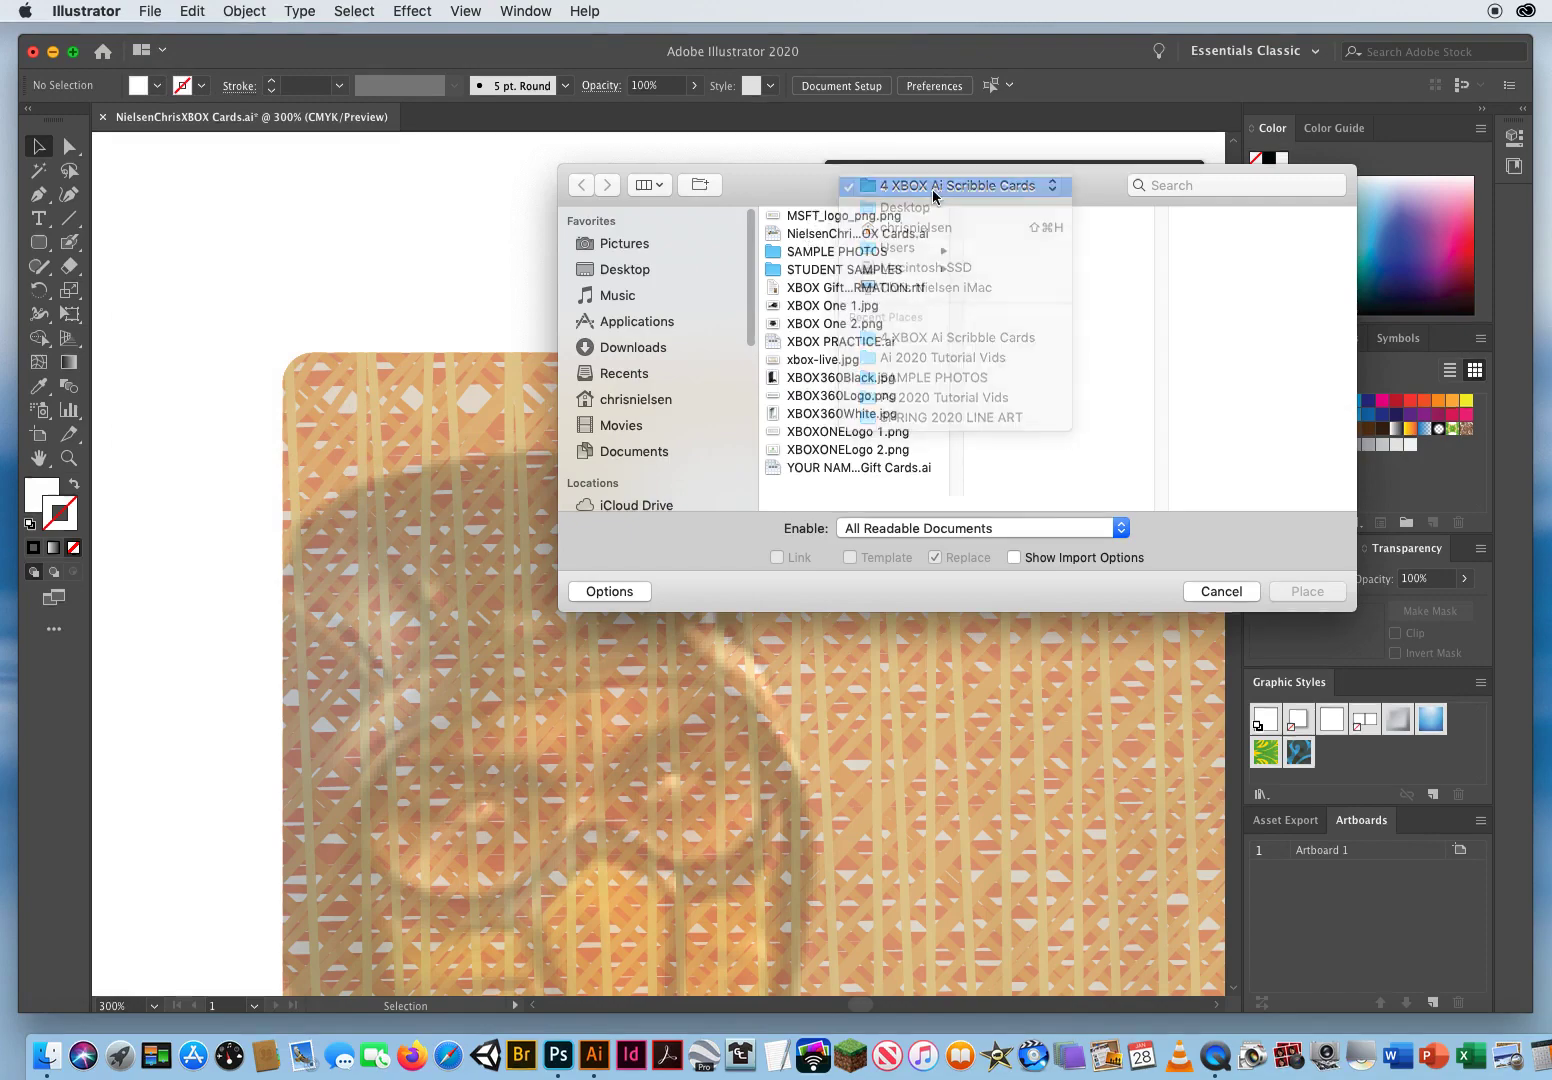
left_click(811, 218)
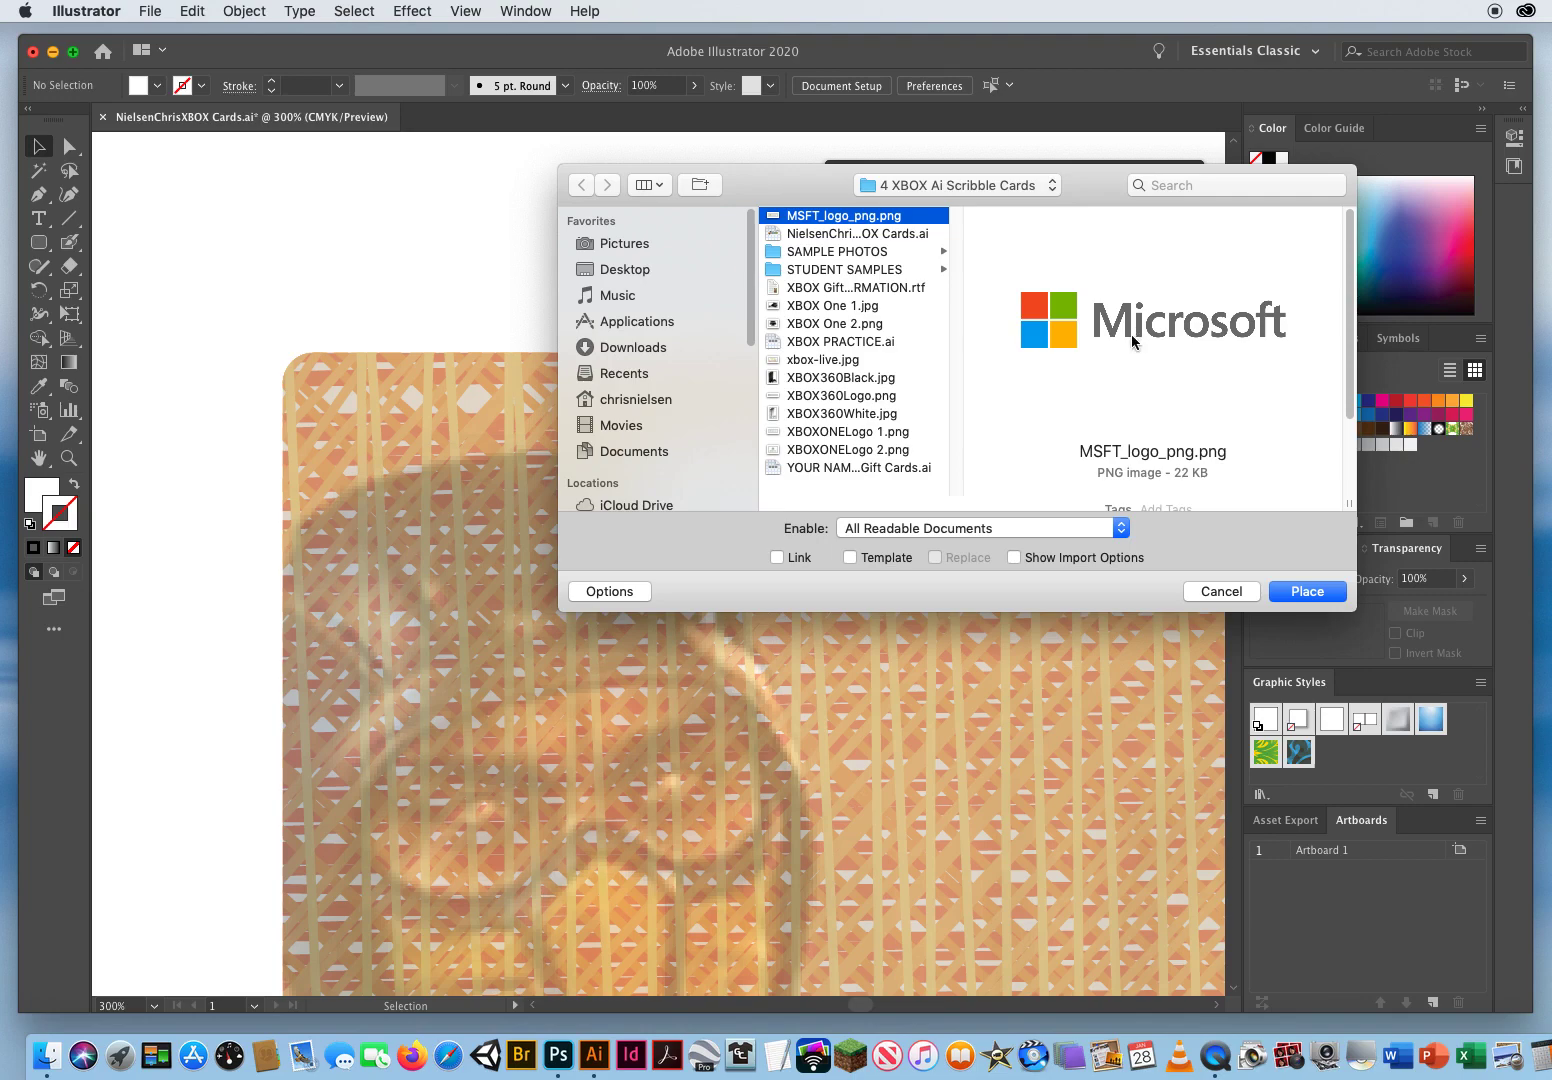
left_click(1308, 592)
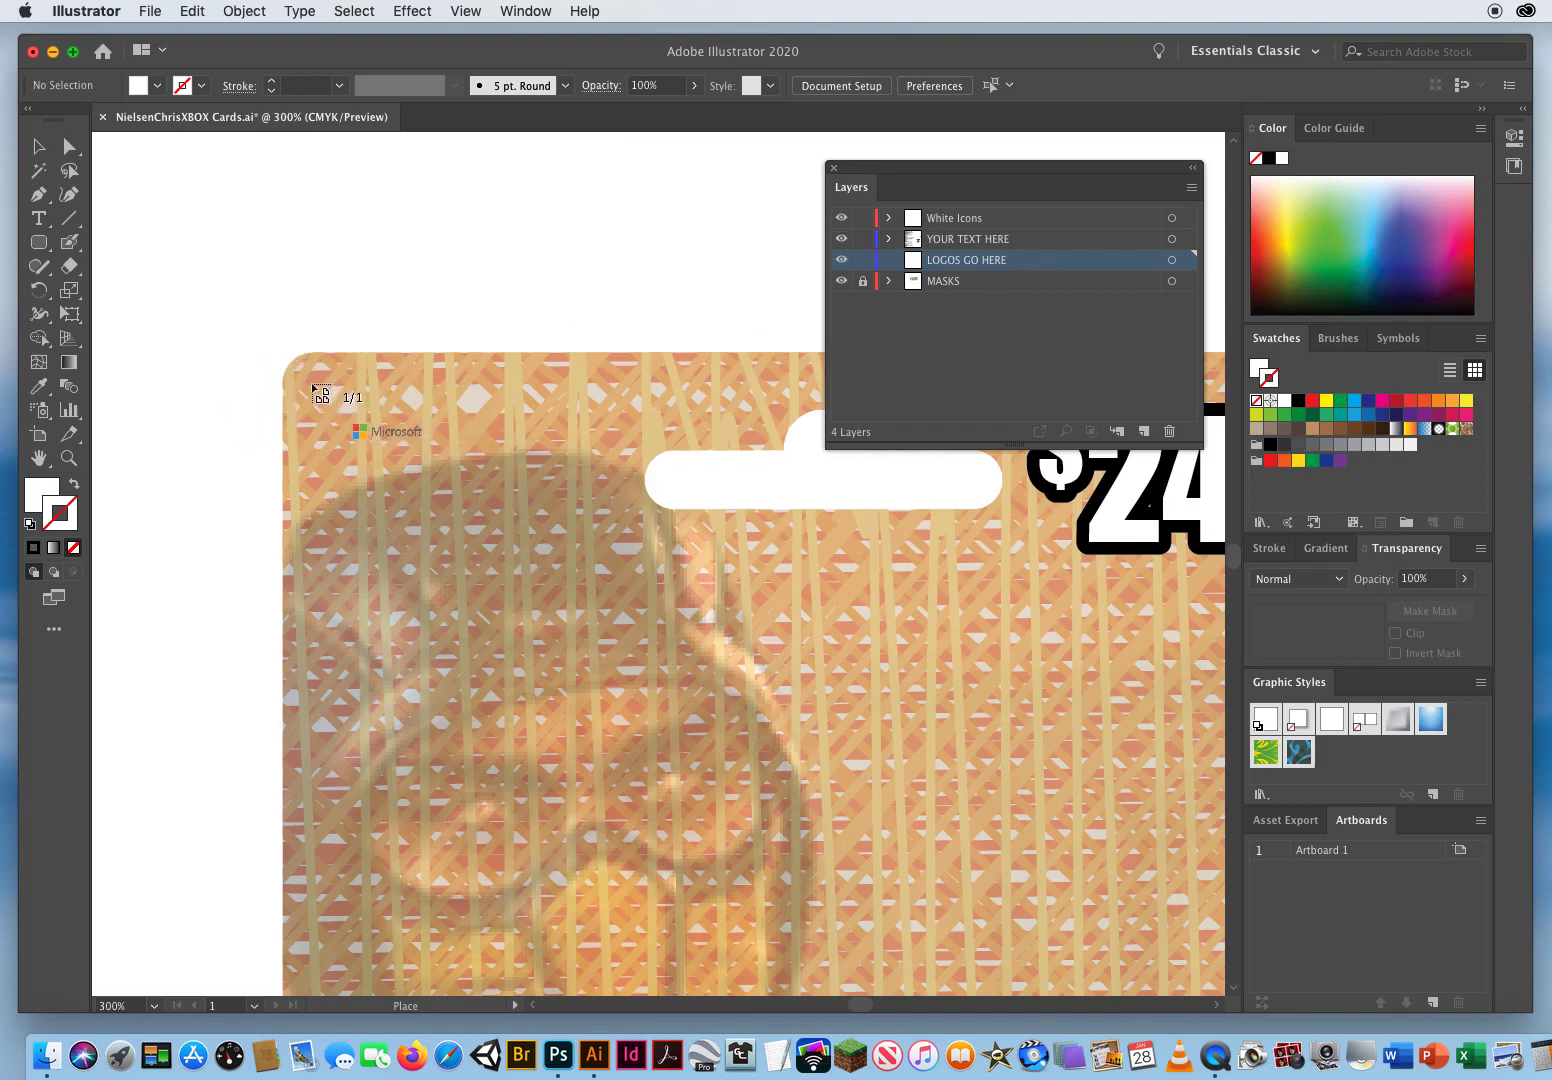
left_click_drag(305, 379, 650, 562)
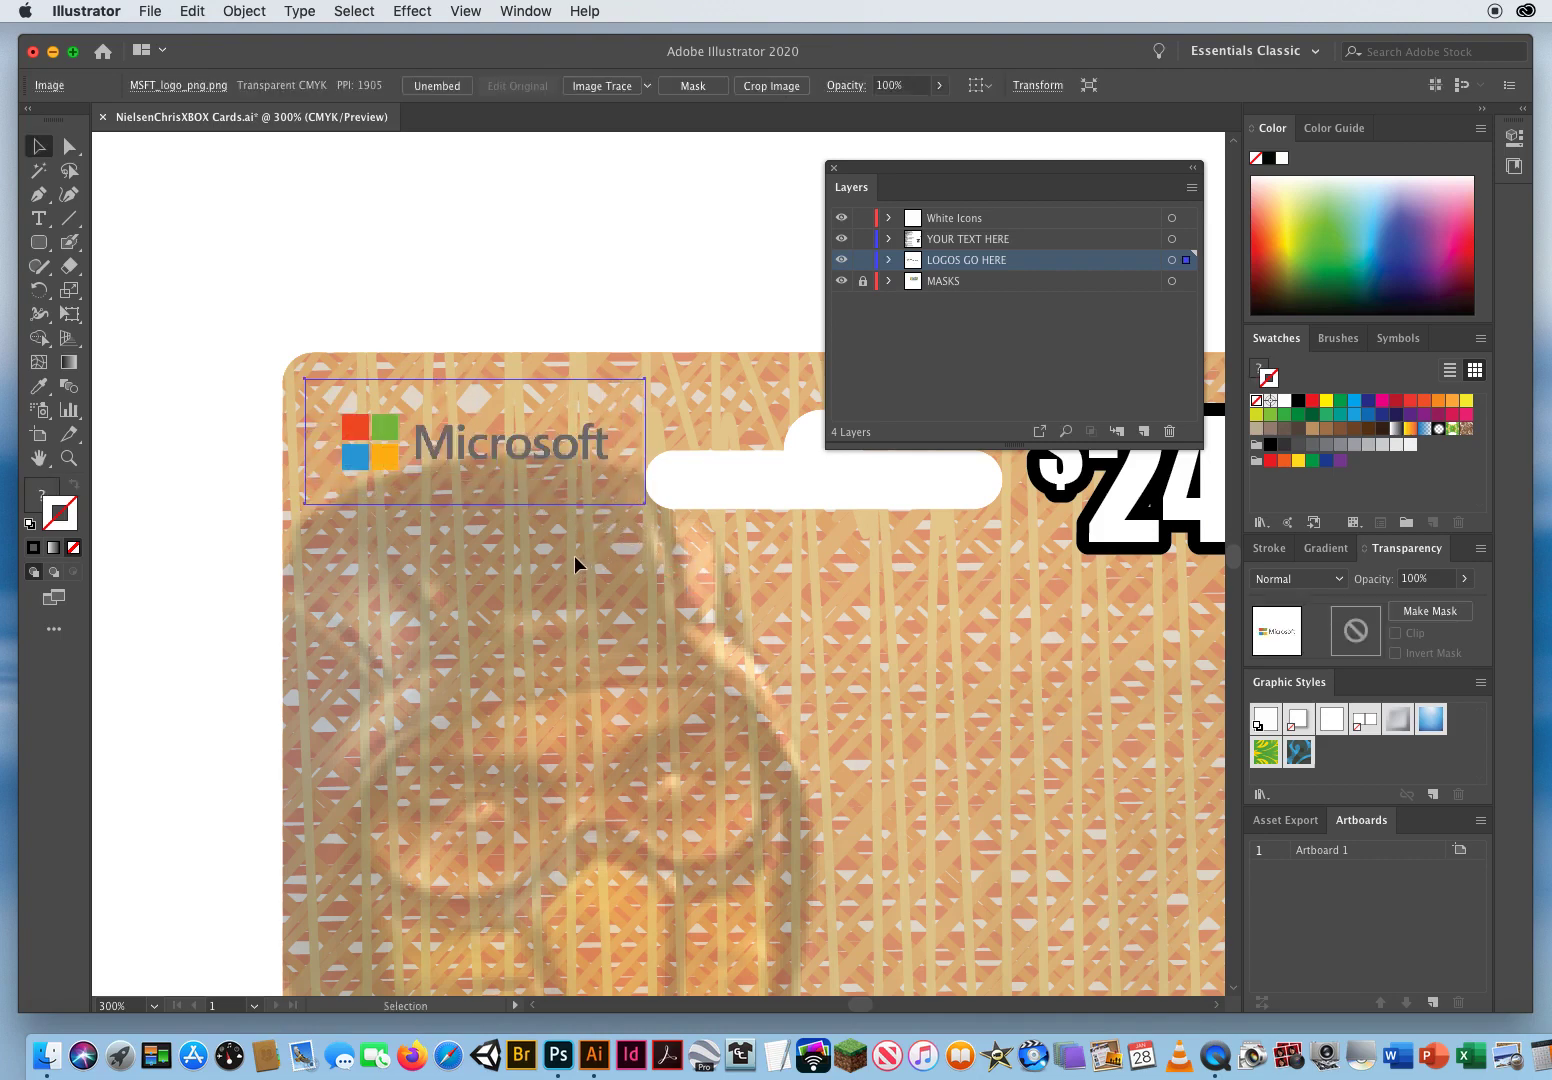
Reposition the Microsoft logo slightly down and left, level with the hang hole on the orange card.
left_click_drag(504, 445, 500, 470)
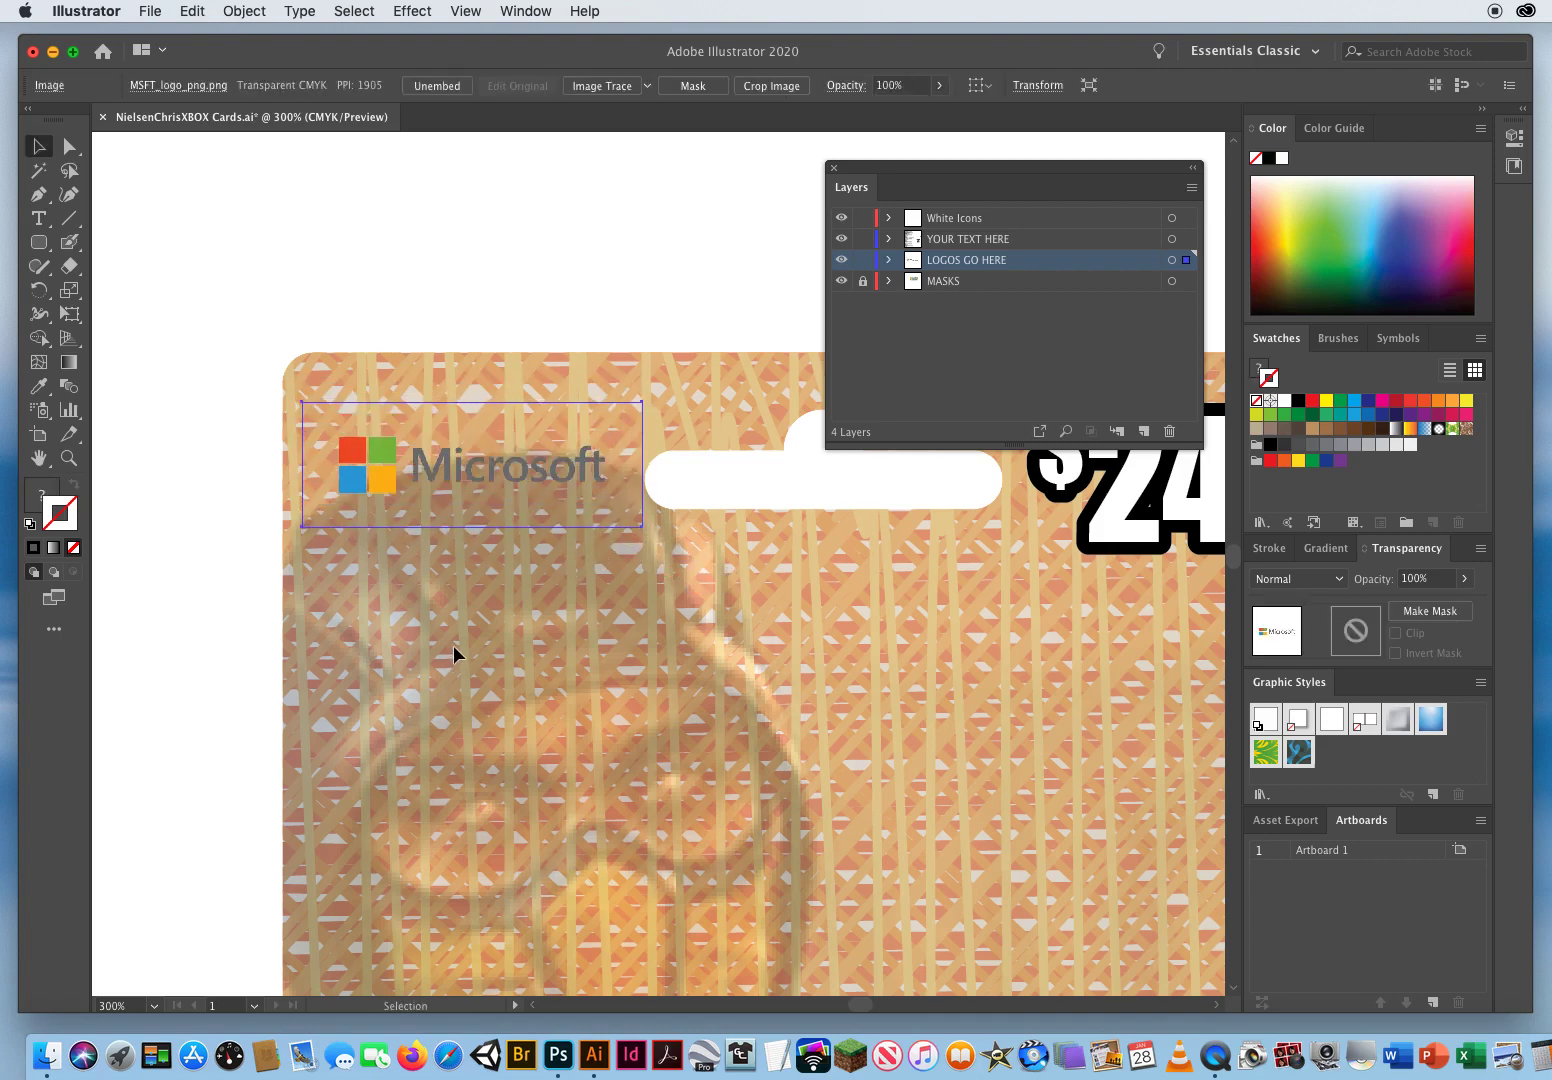
left_click(153, 239)
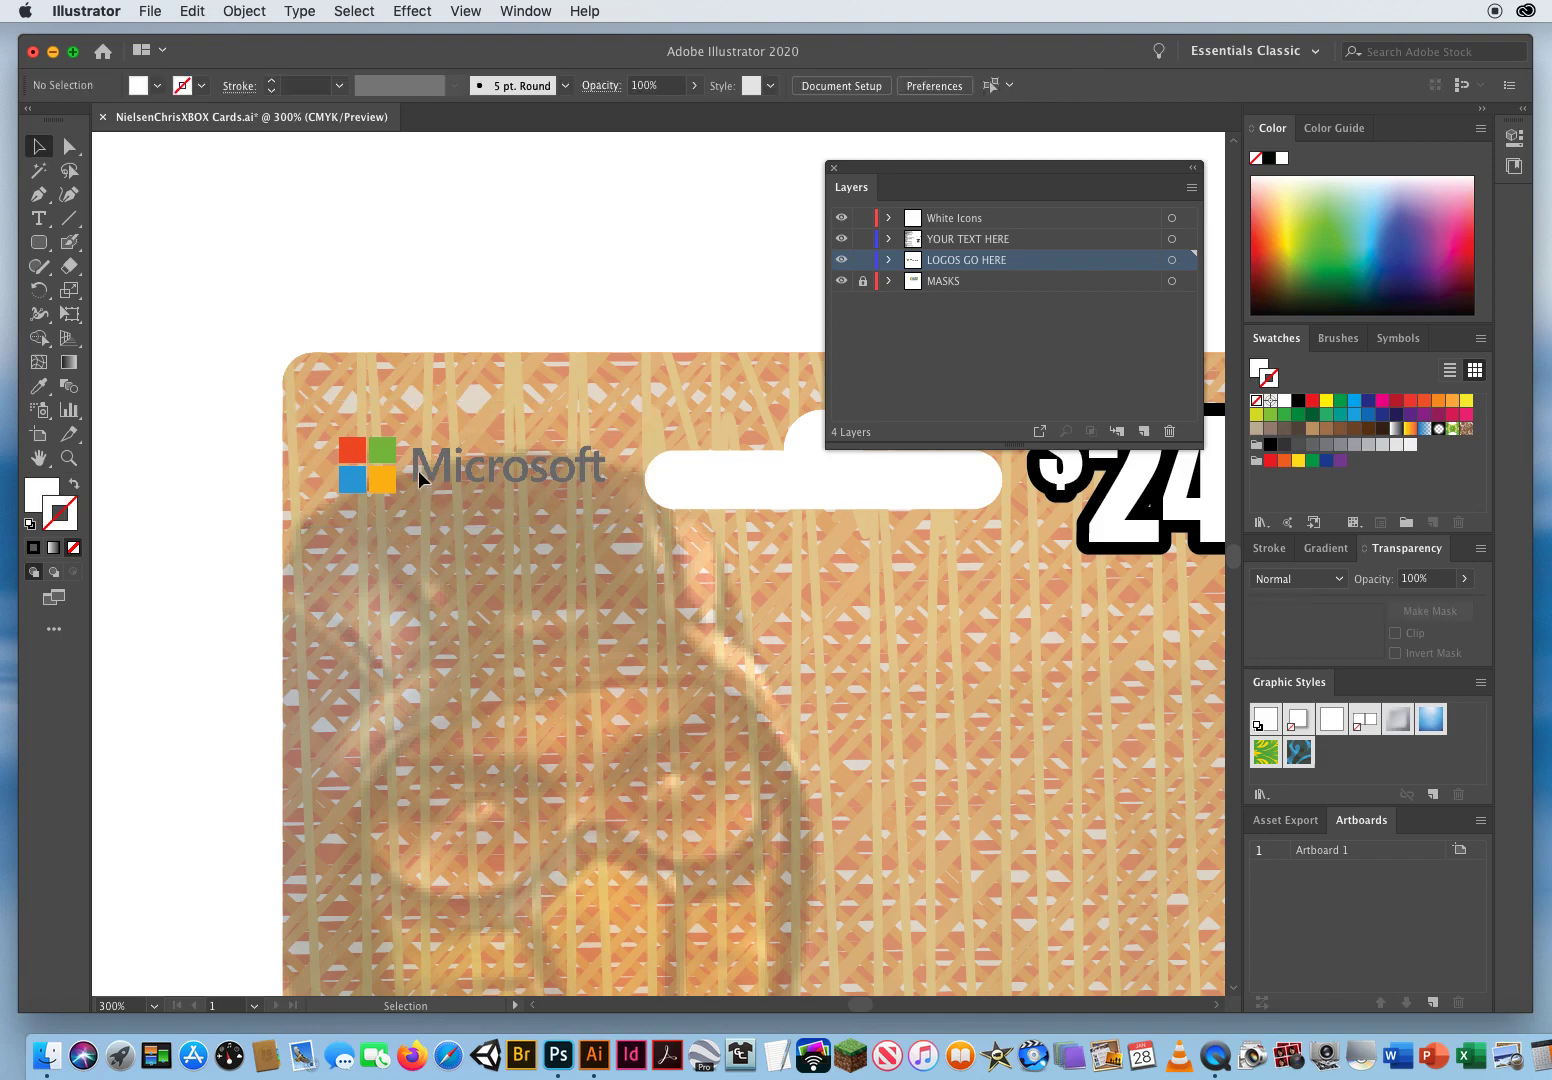
left_click_drag(411, 470, 405, 468)
left_click(508, 521)
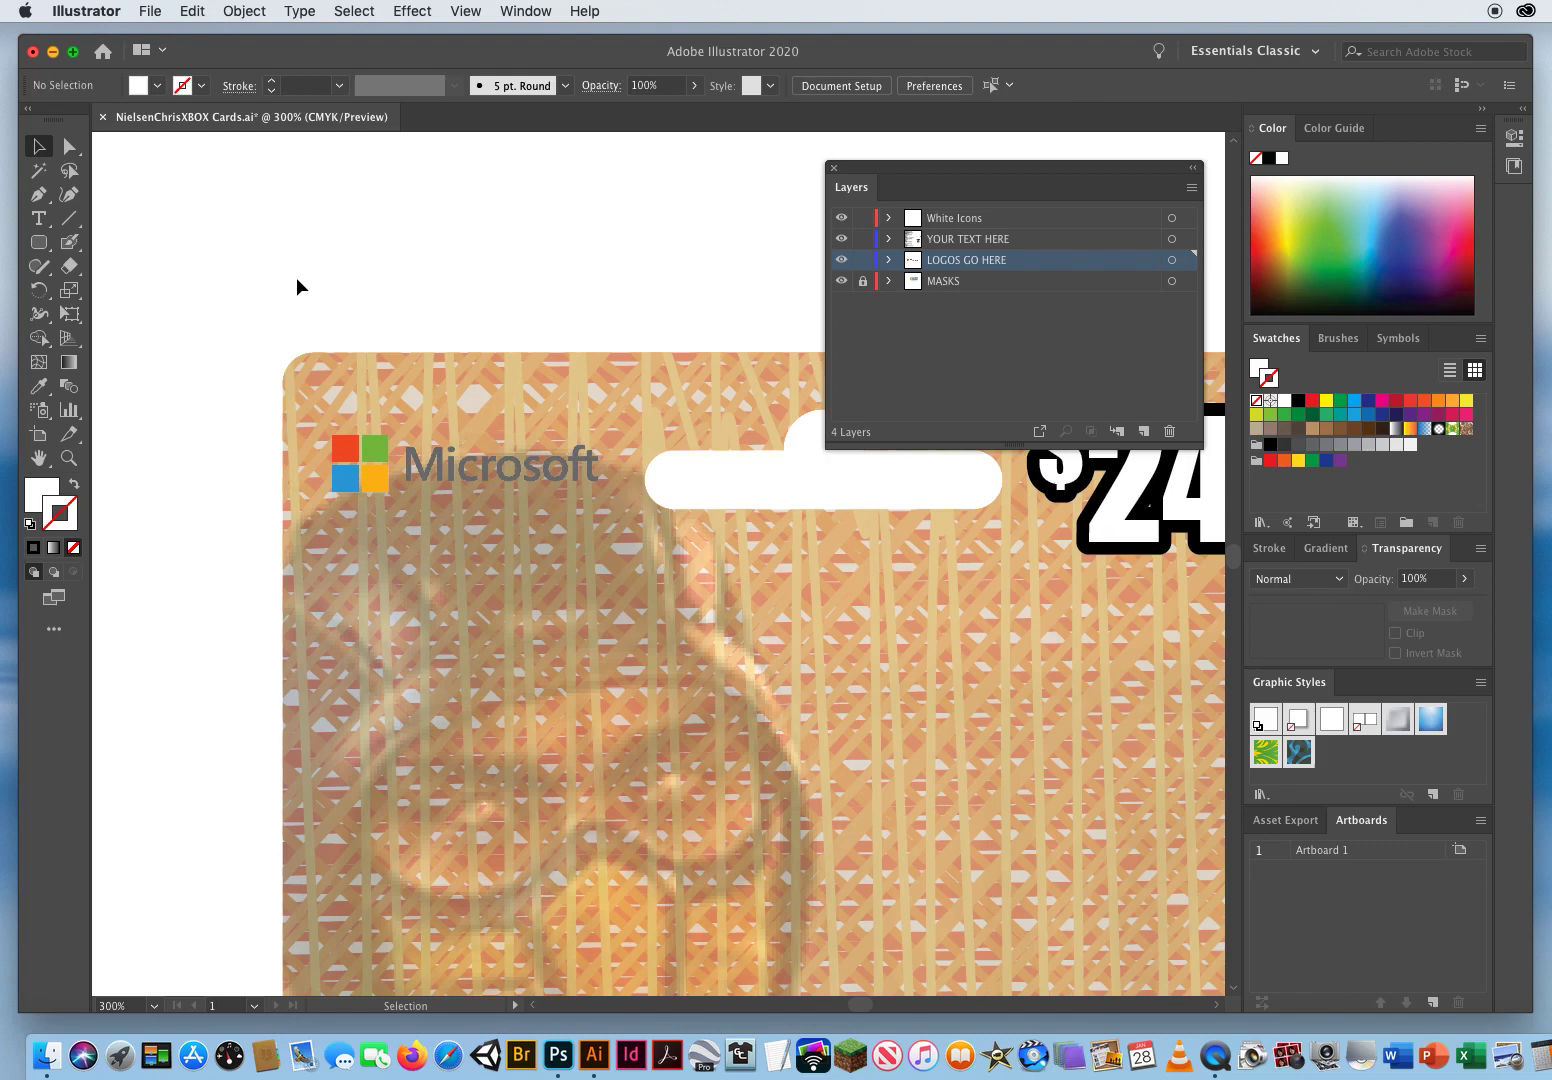
Draw a rounded rectangle with white fill, no stroke and fully rounded ends, covering the Microsoft logo.
key("d")
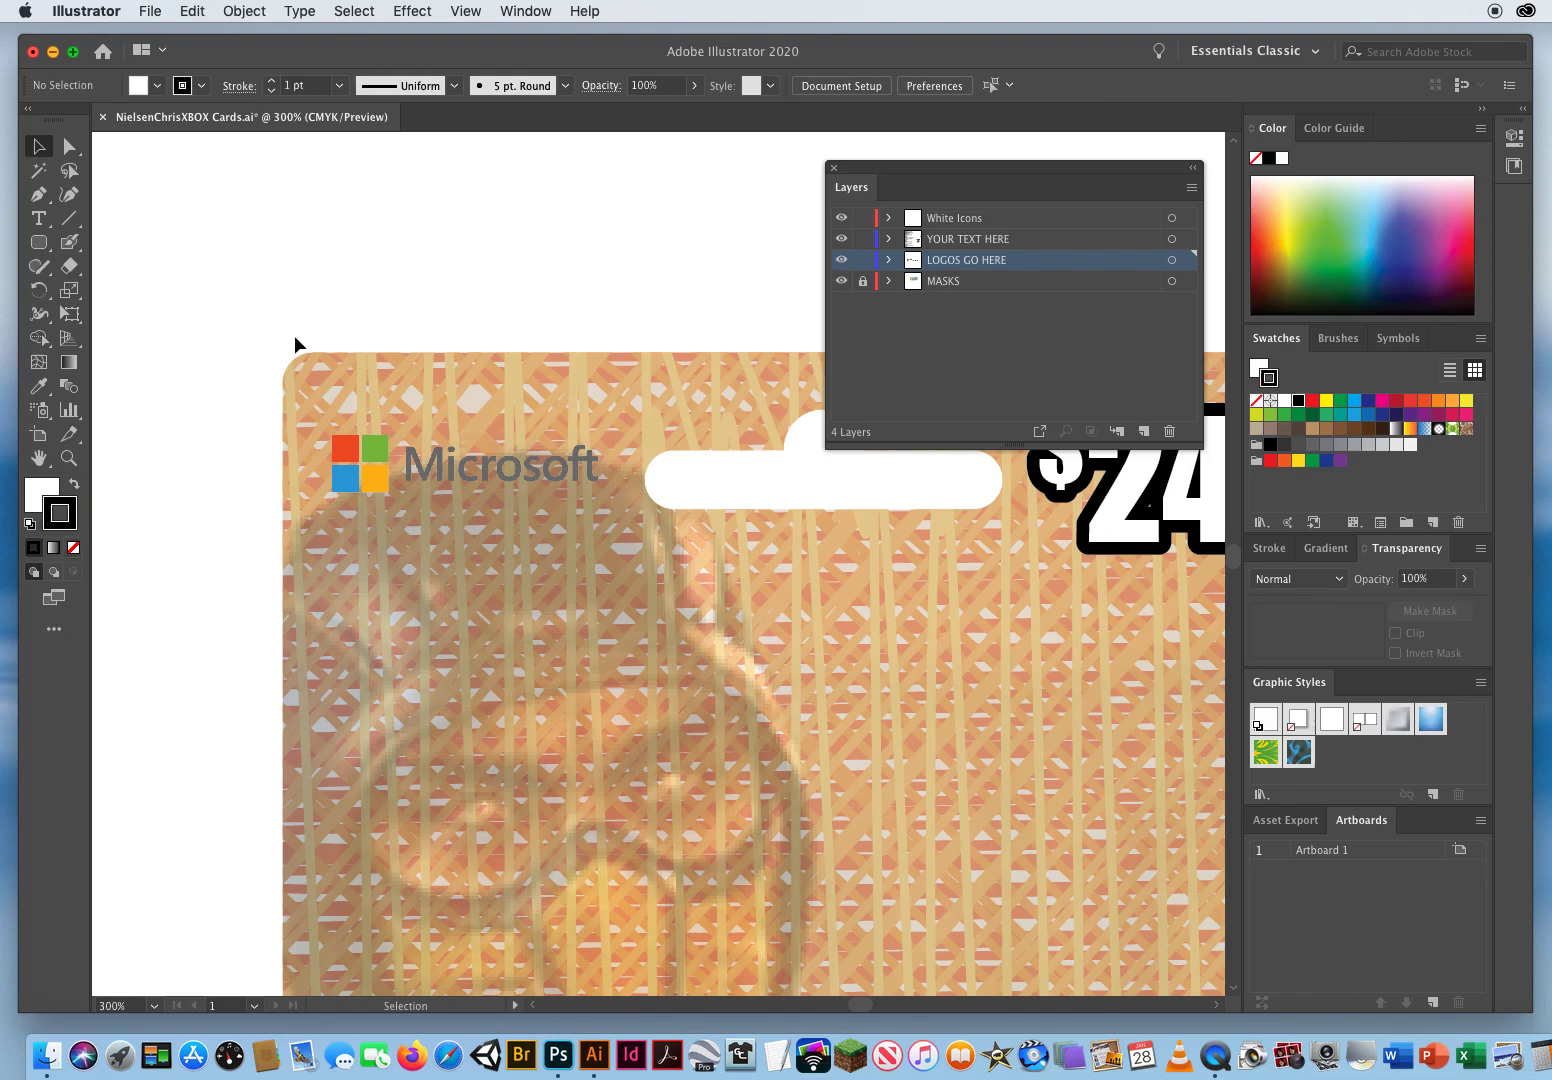
left_click(42, 492)
left_click(65, 514)
key("slash")
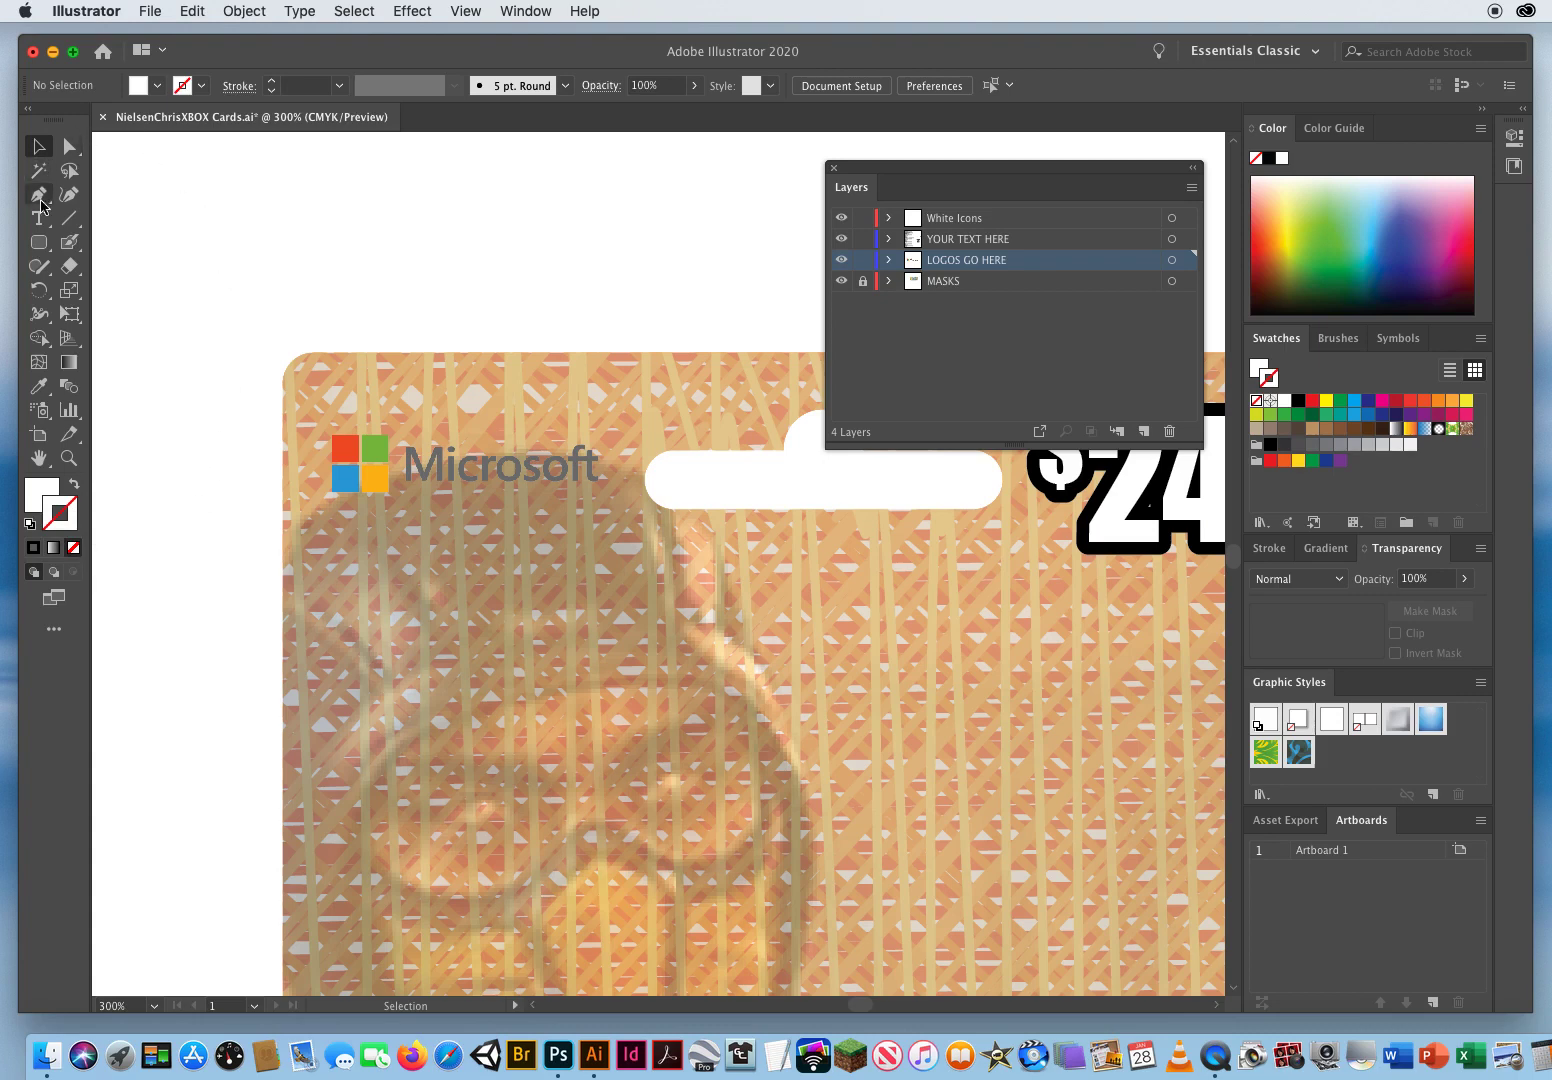
left_click(37, 247)
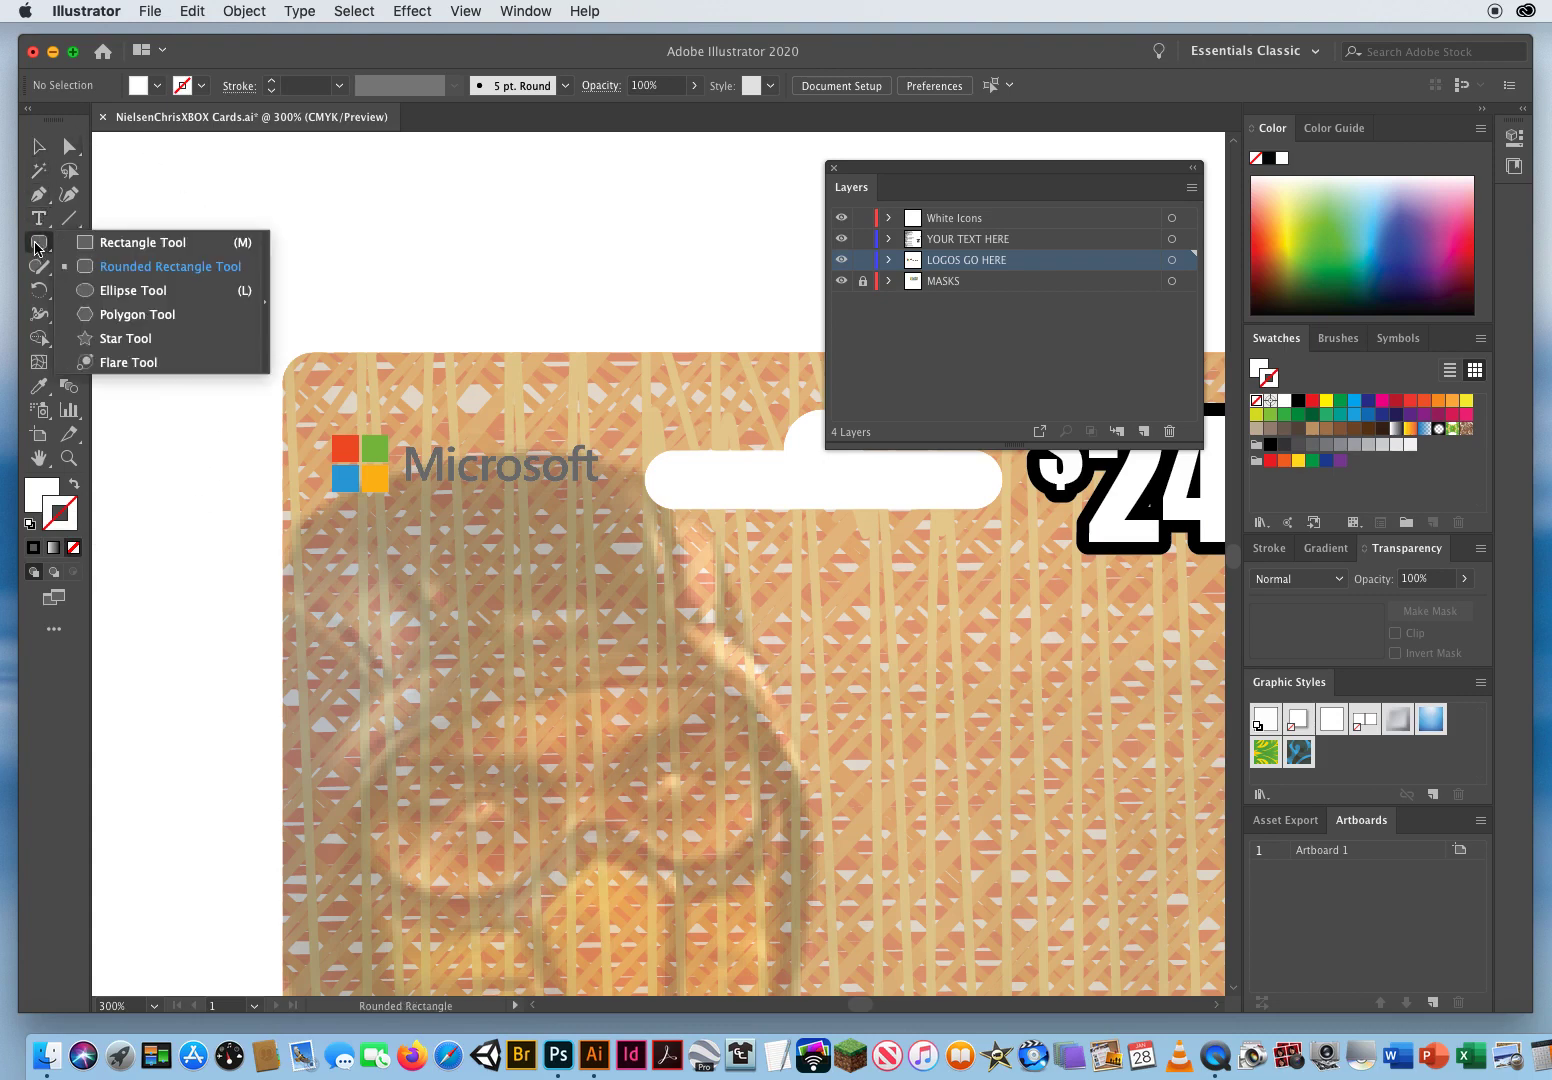
left_click(124, 268)
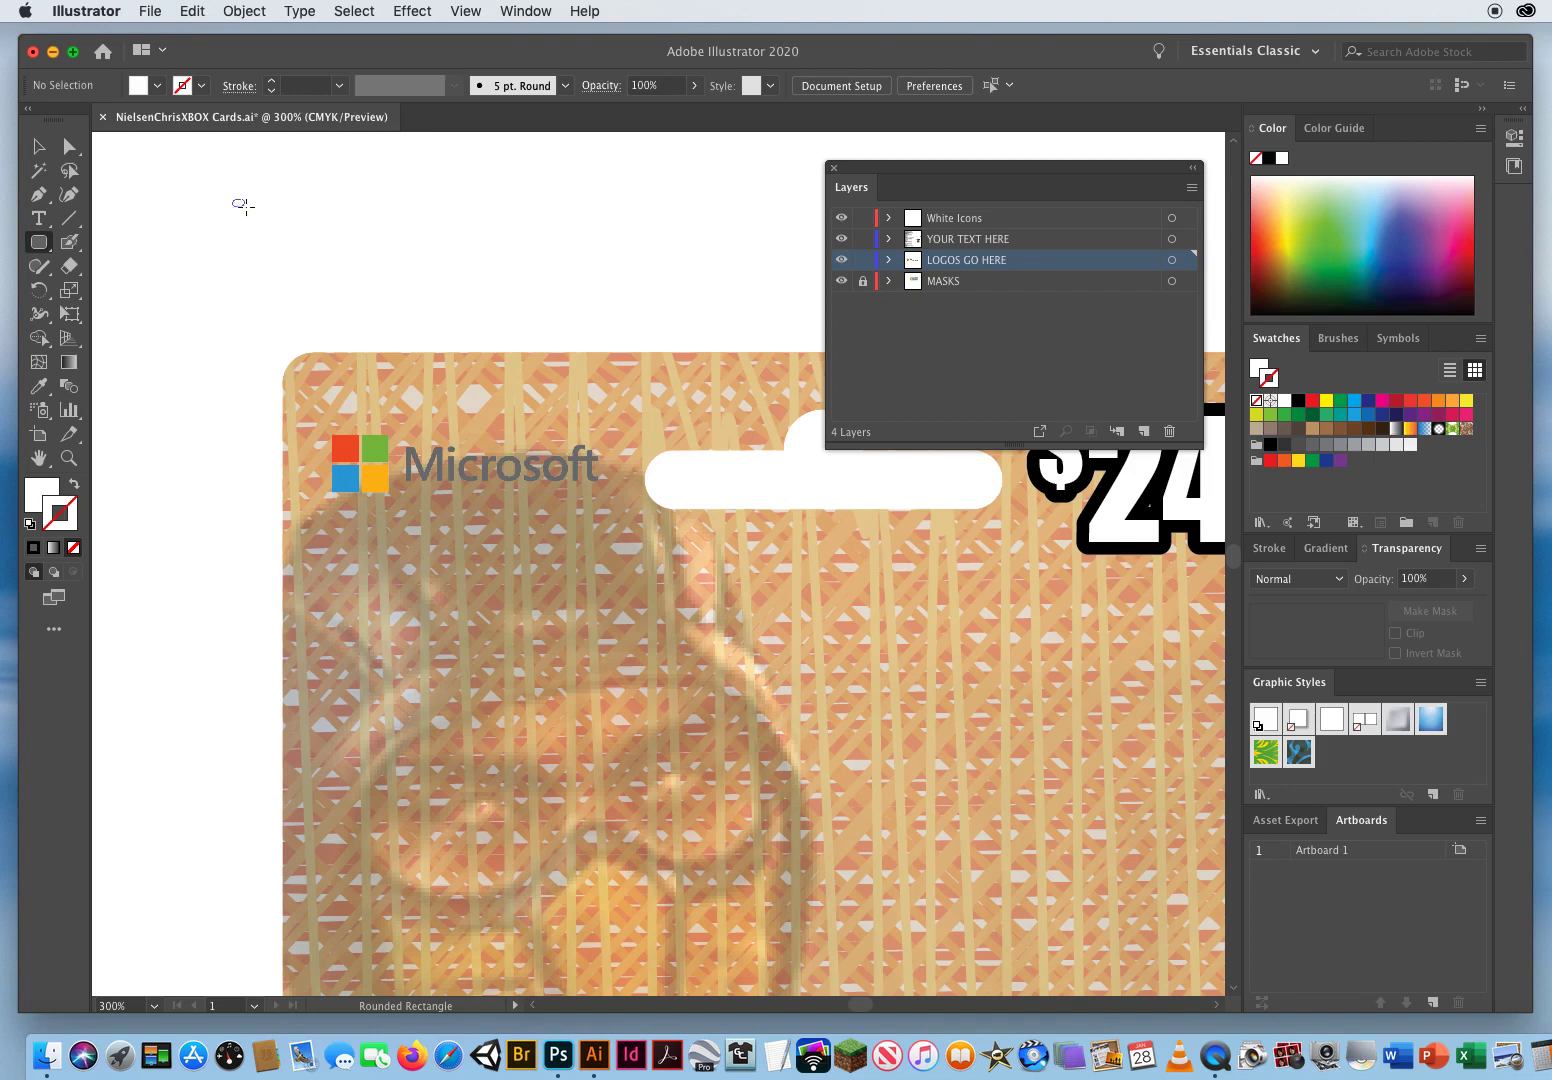
left_click_drag(246, 208, 625, 510)
key("Left")
key("Up")
key("Up")
key("Up")
key("Up")
key("Up")
key("Up")
key("Up")
key("Up")
key("Up")
key("Up")
key("Up")
key("Up")
key("Down")
key("Down")
key("Down")
key("Down")
key("Down")
key("Down")
key("Down")
key("Down")
key("Down")
key("Down")
key("Down")
key("Down")
key("Up")
key("Up")
key("Up")
key("Up")
key("Up")
key("Up")
key("Up")
key("Up")
key("Up")
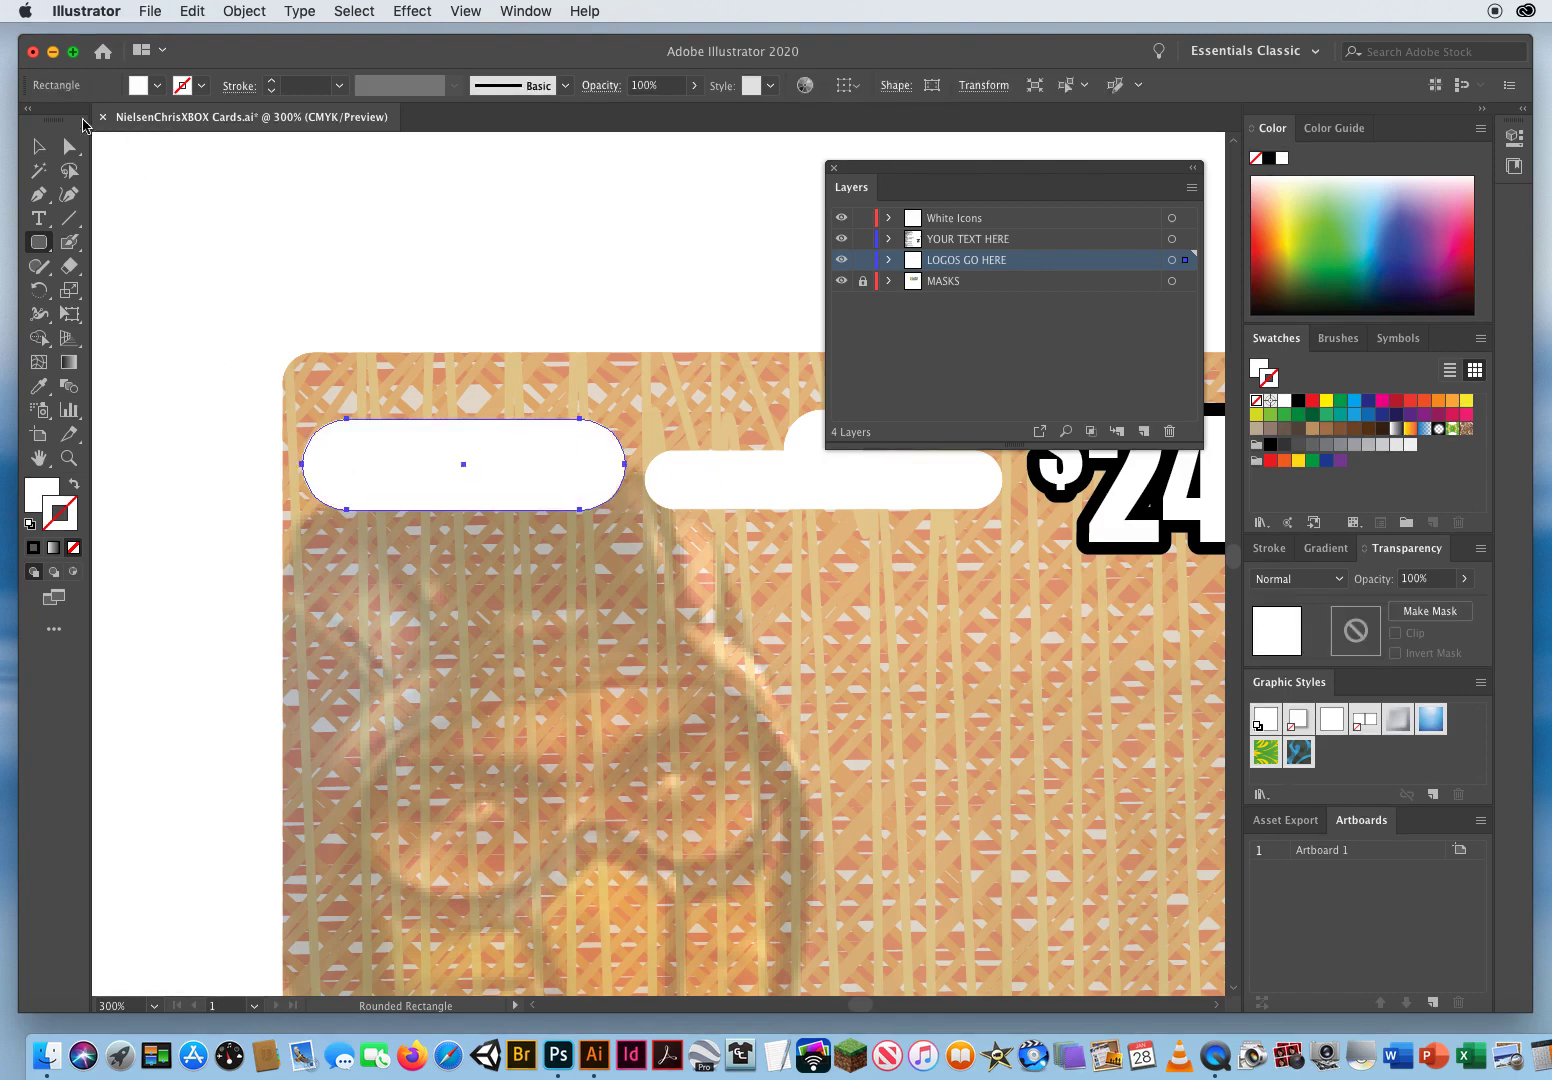
Send the white rounded rectangle to the back, behind the Microsoft logo, and deselect it.
left_click(40, 148)
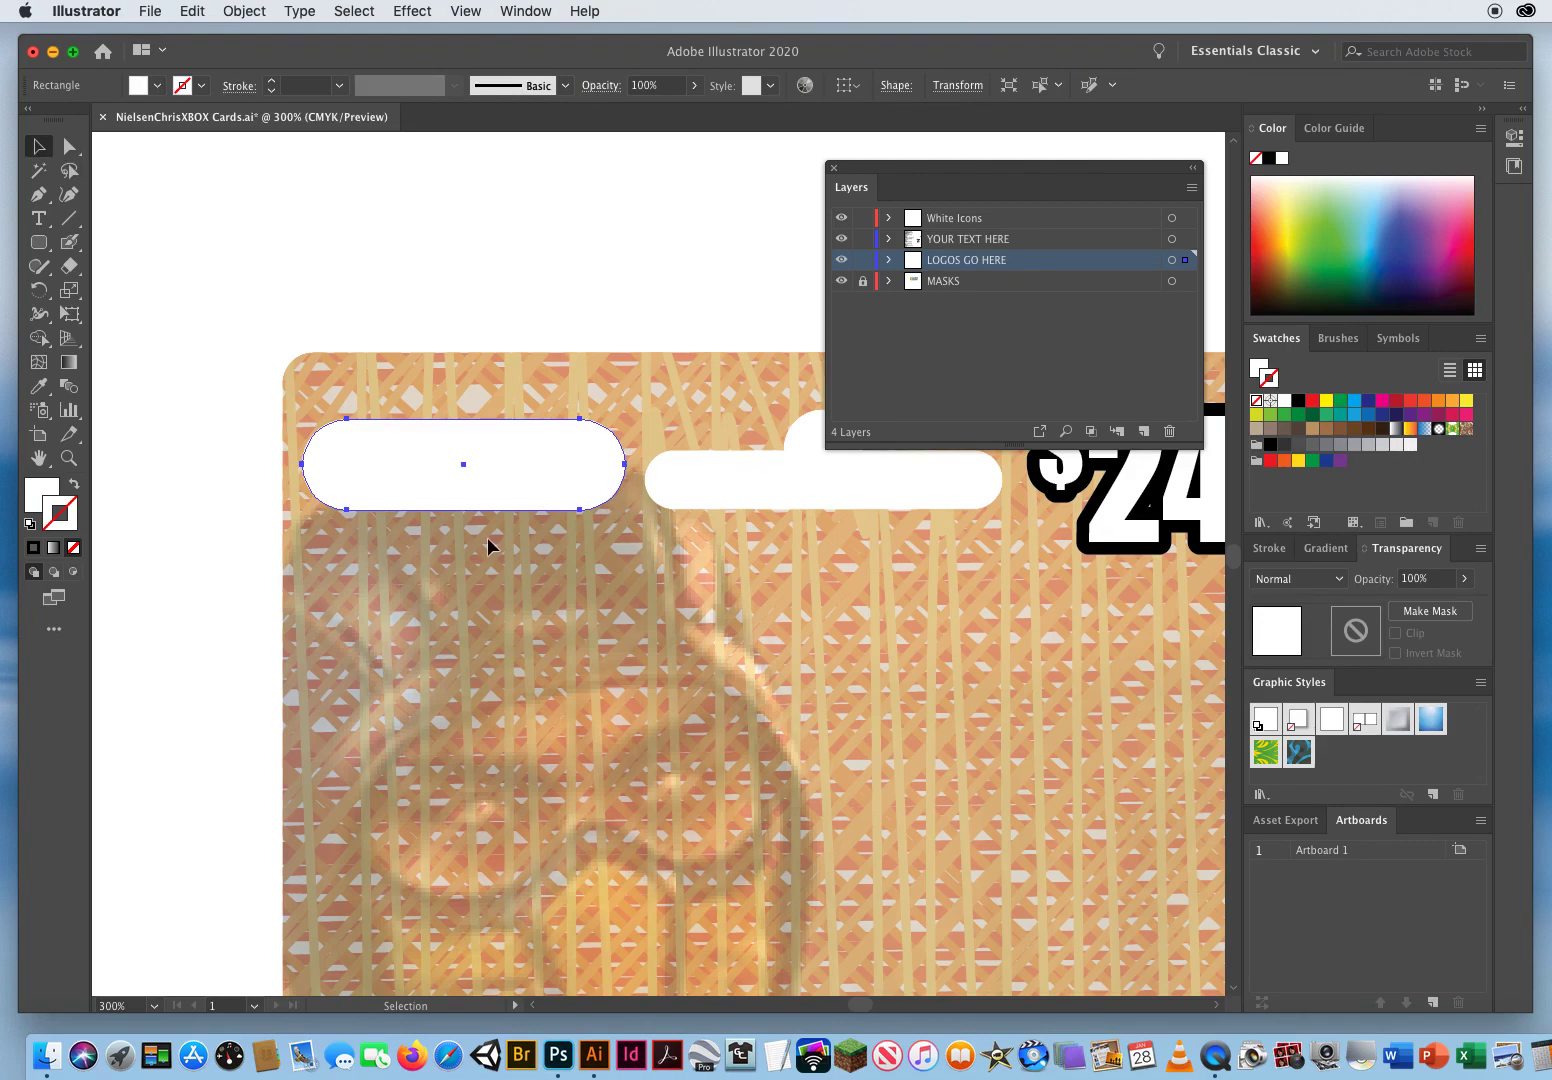
left_click(247, 12)
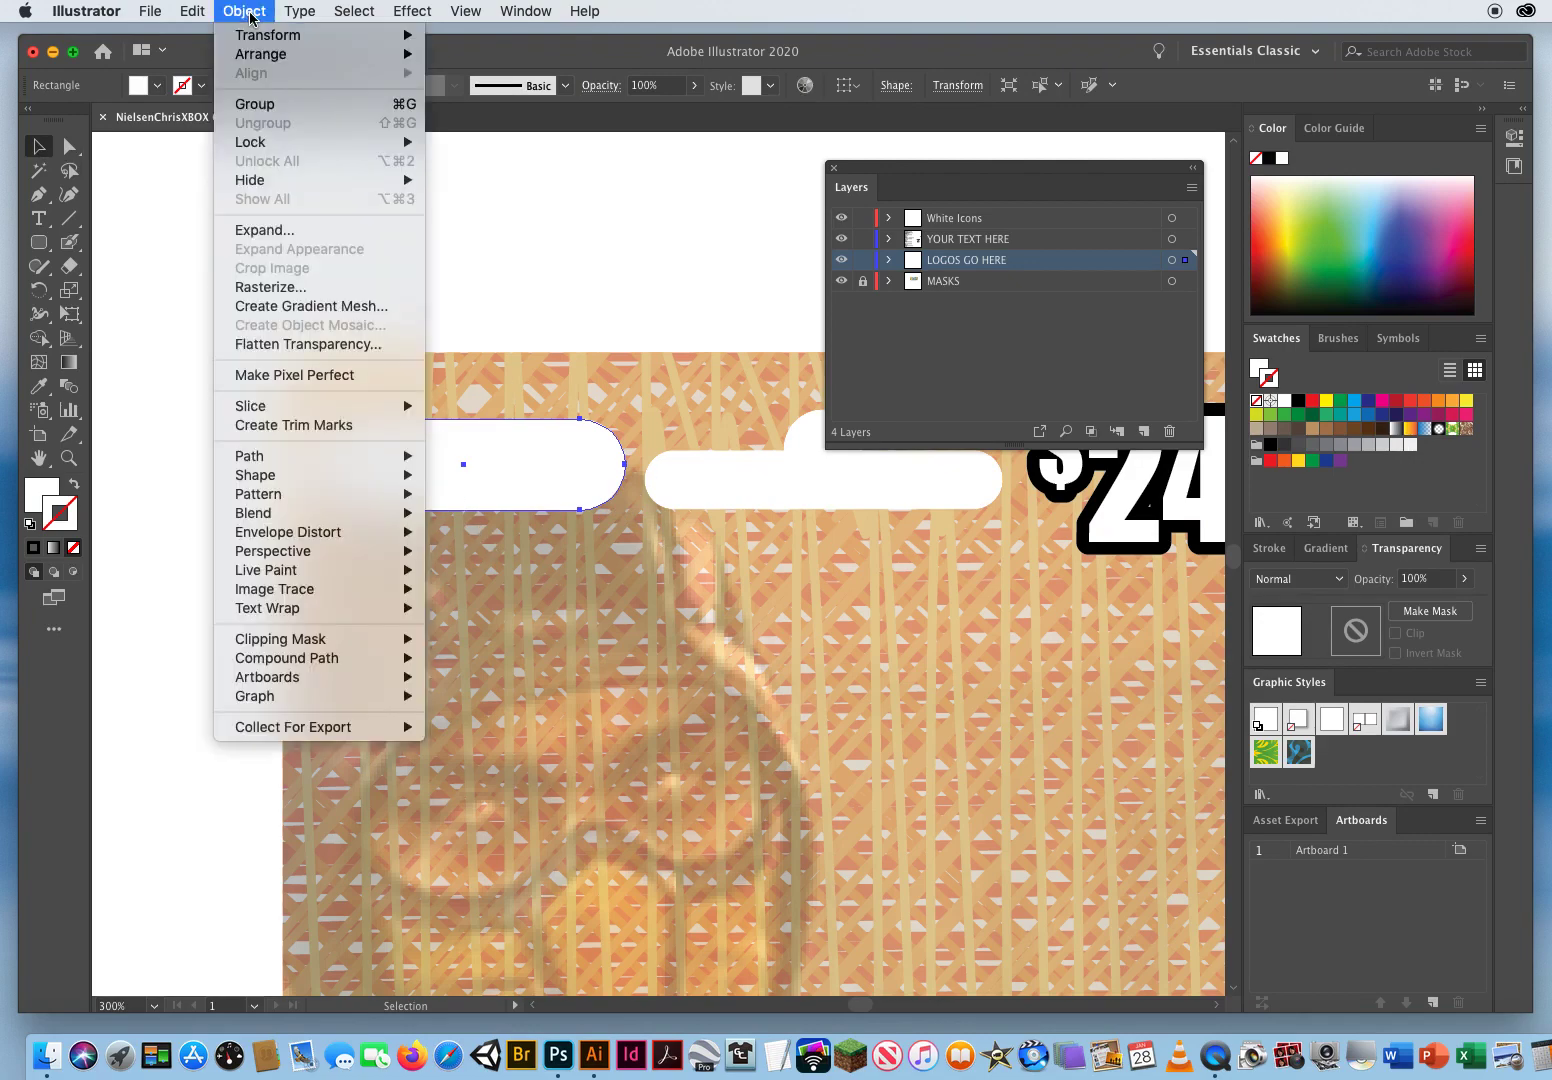
mouse_move(298, 58)
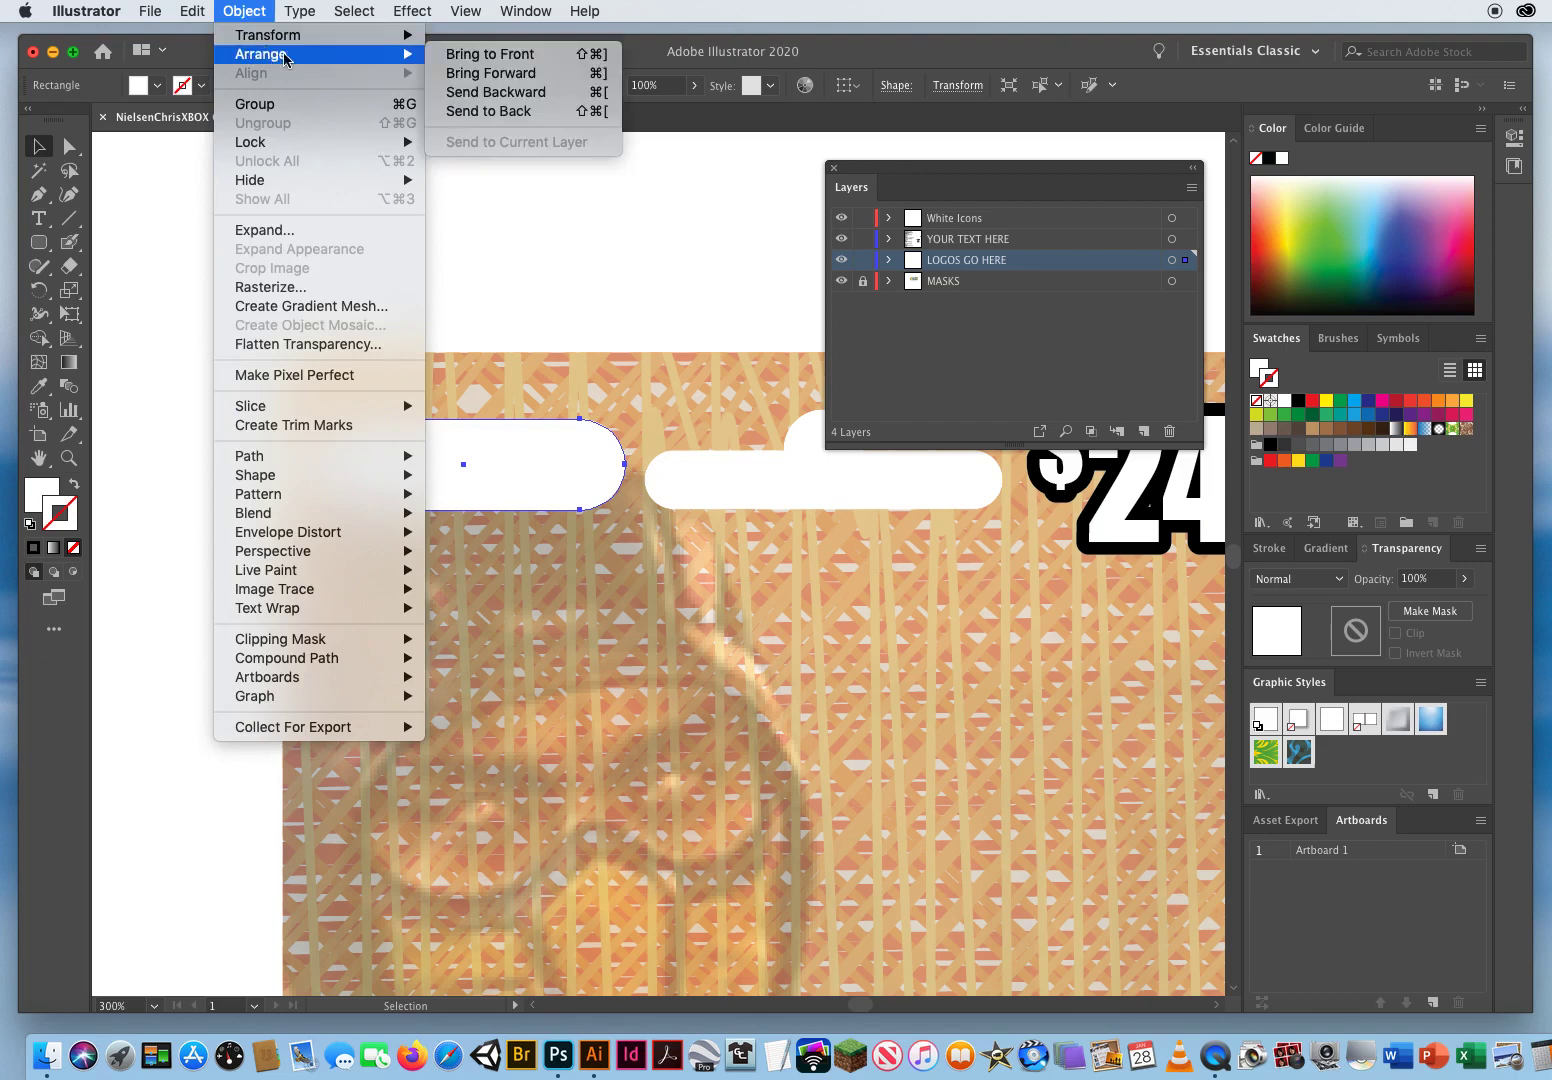
left_click(545, 113)
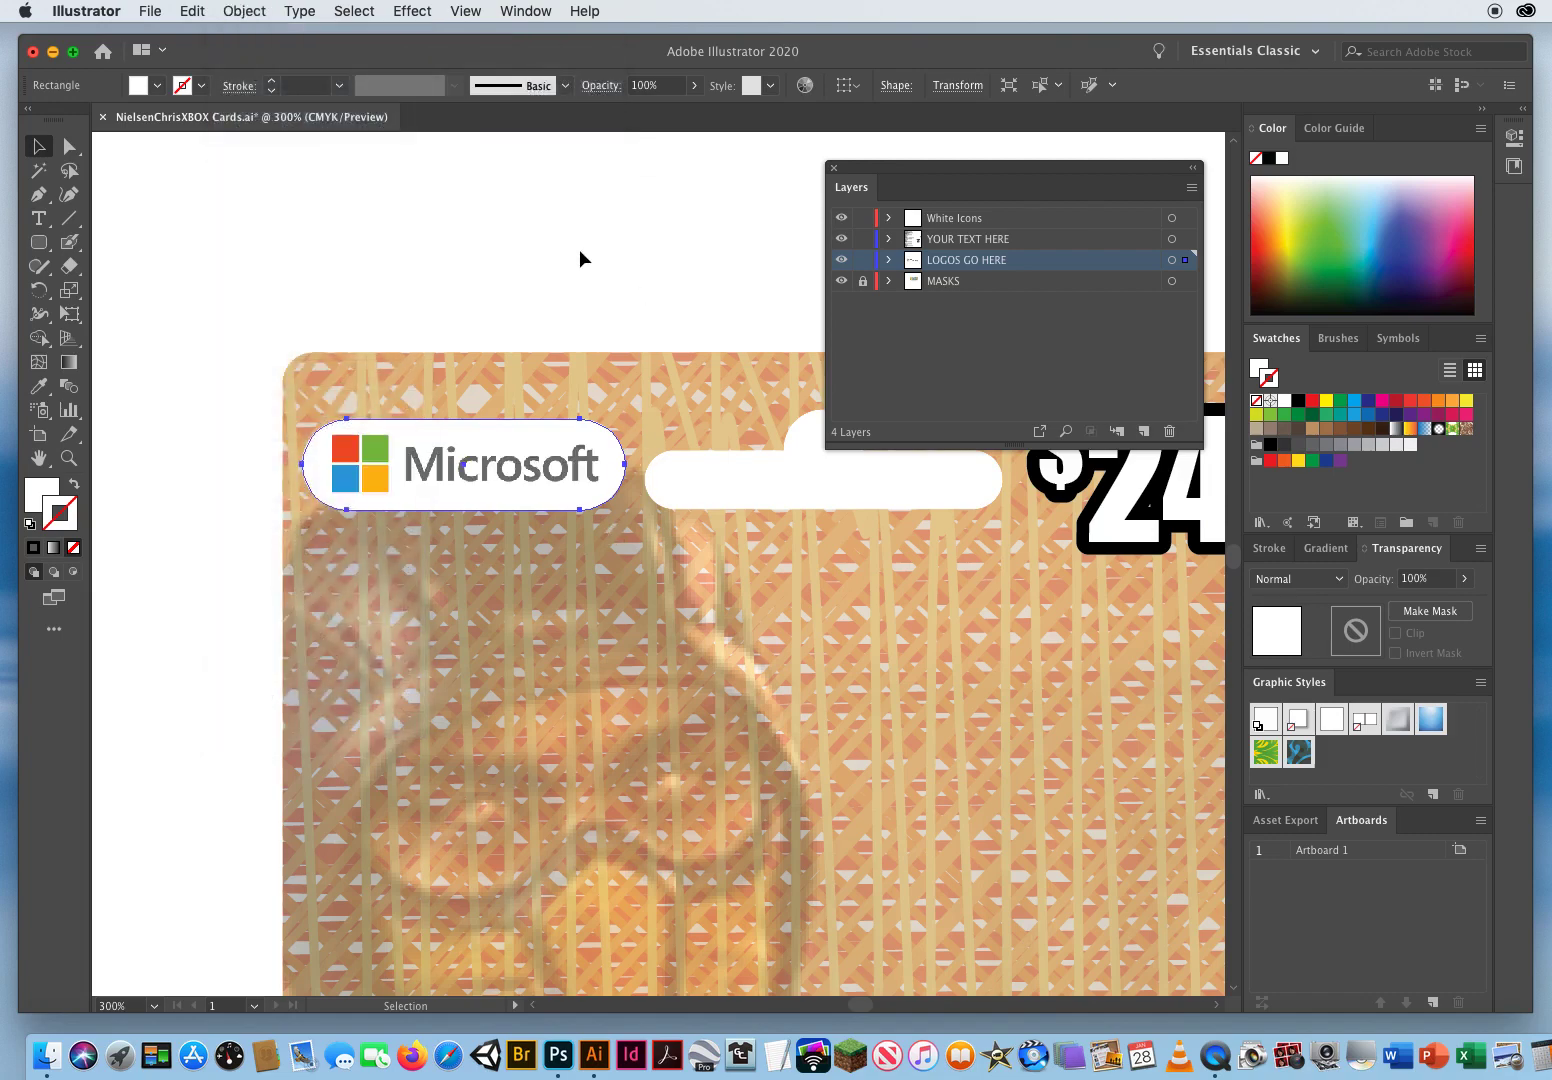
left_click(554, 280)
Place xbox-live.jpg on the orange card, in the area between the Microsoft logo and the black descriptive text.
left_click(69, 457)
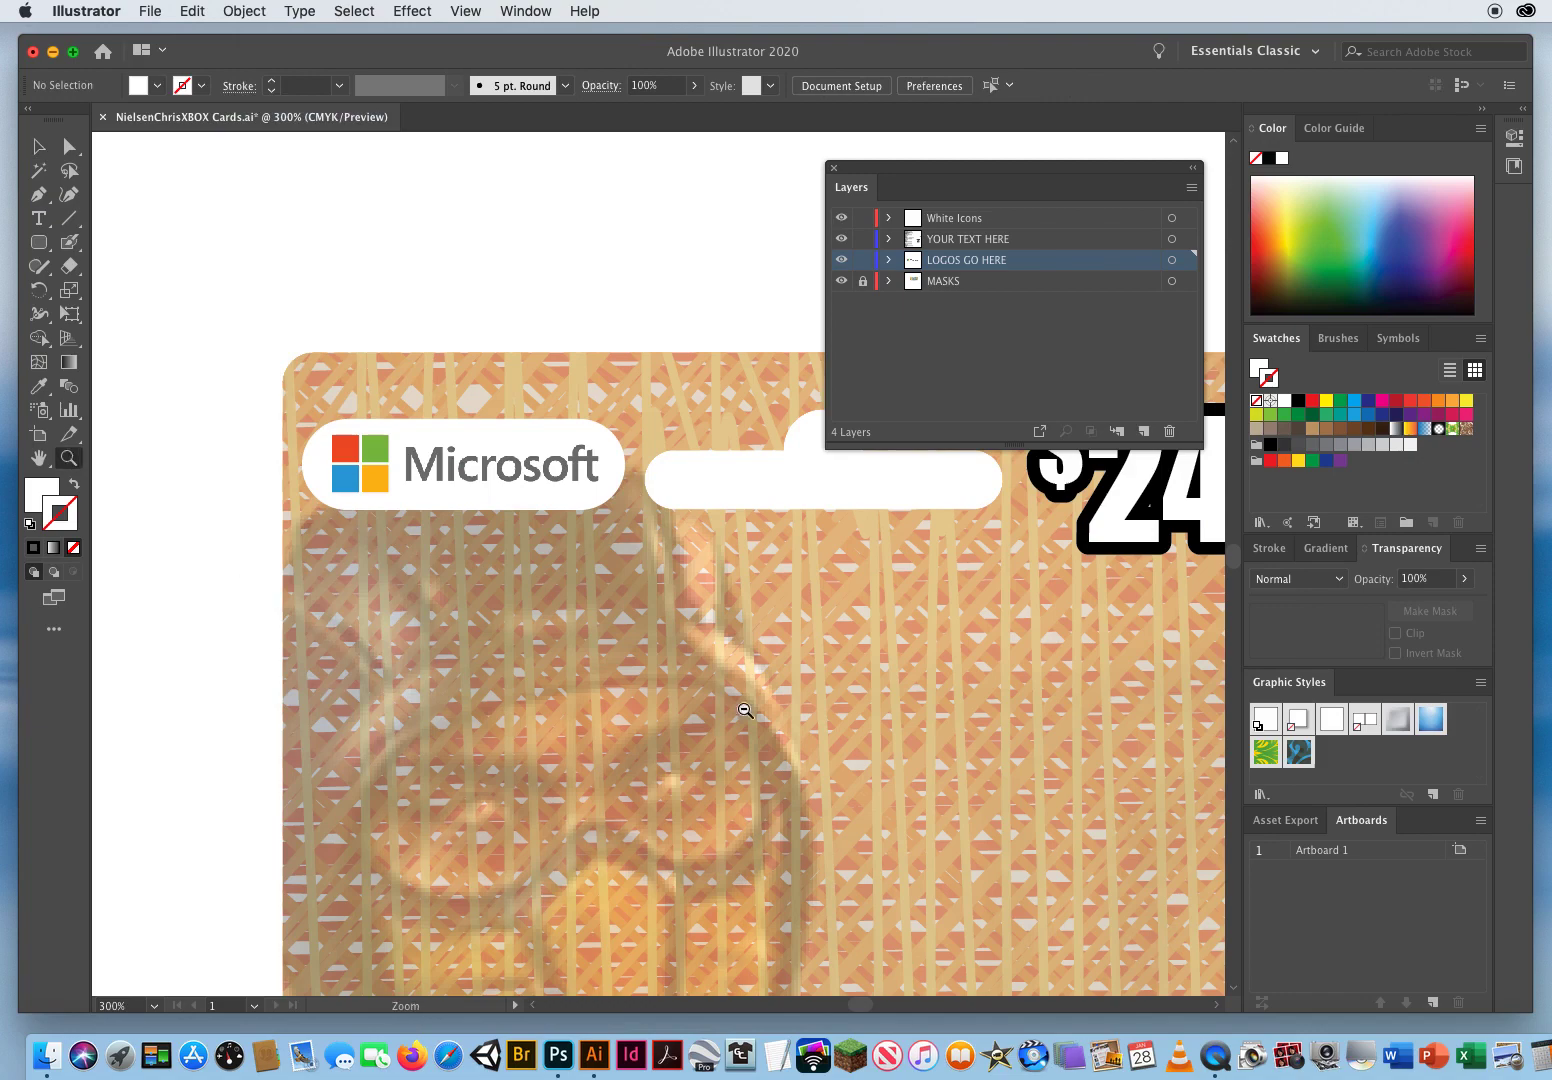
left_click(690, 593, "alt")
left_click(727, 597, "alt")
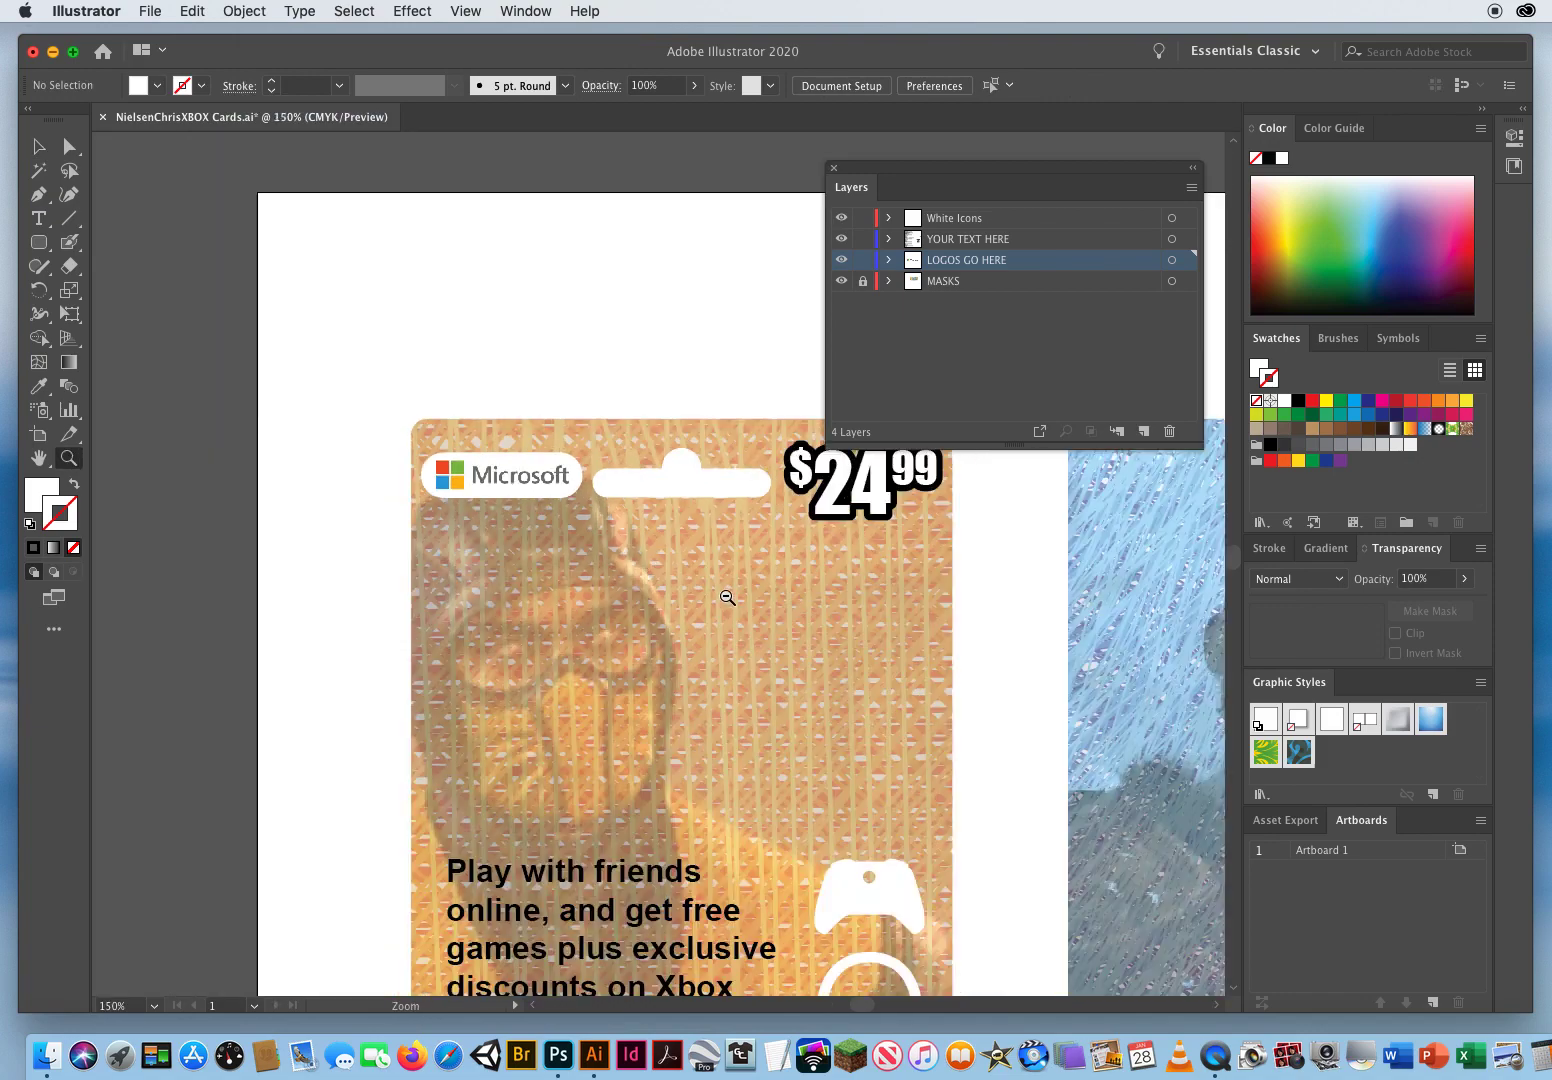
left_click(725, 600, "alt")
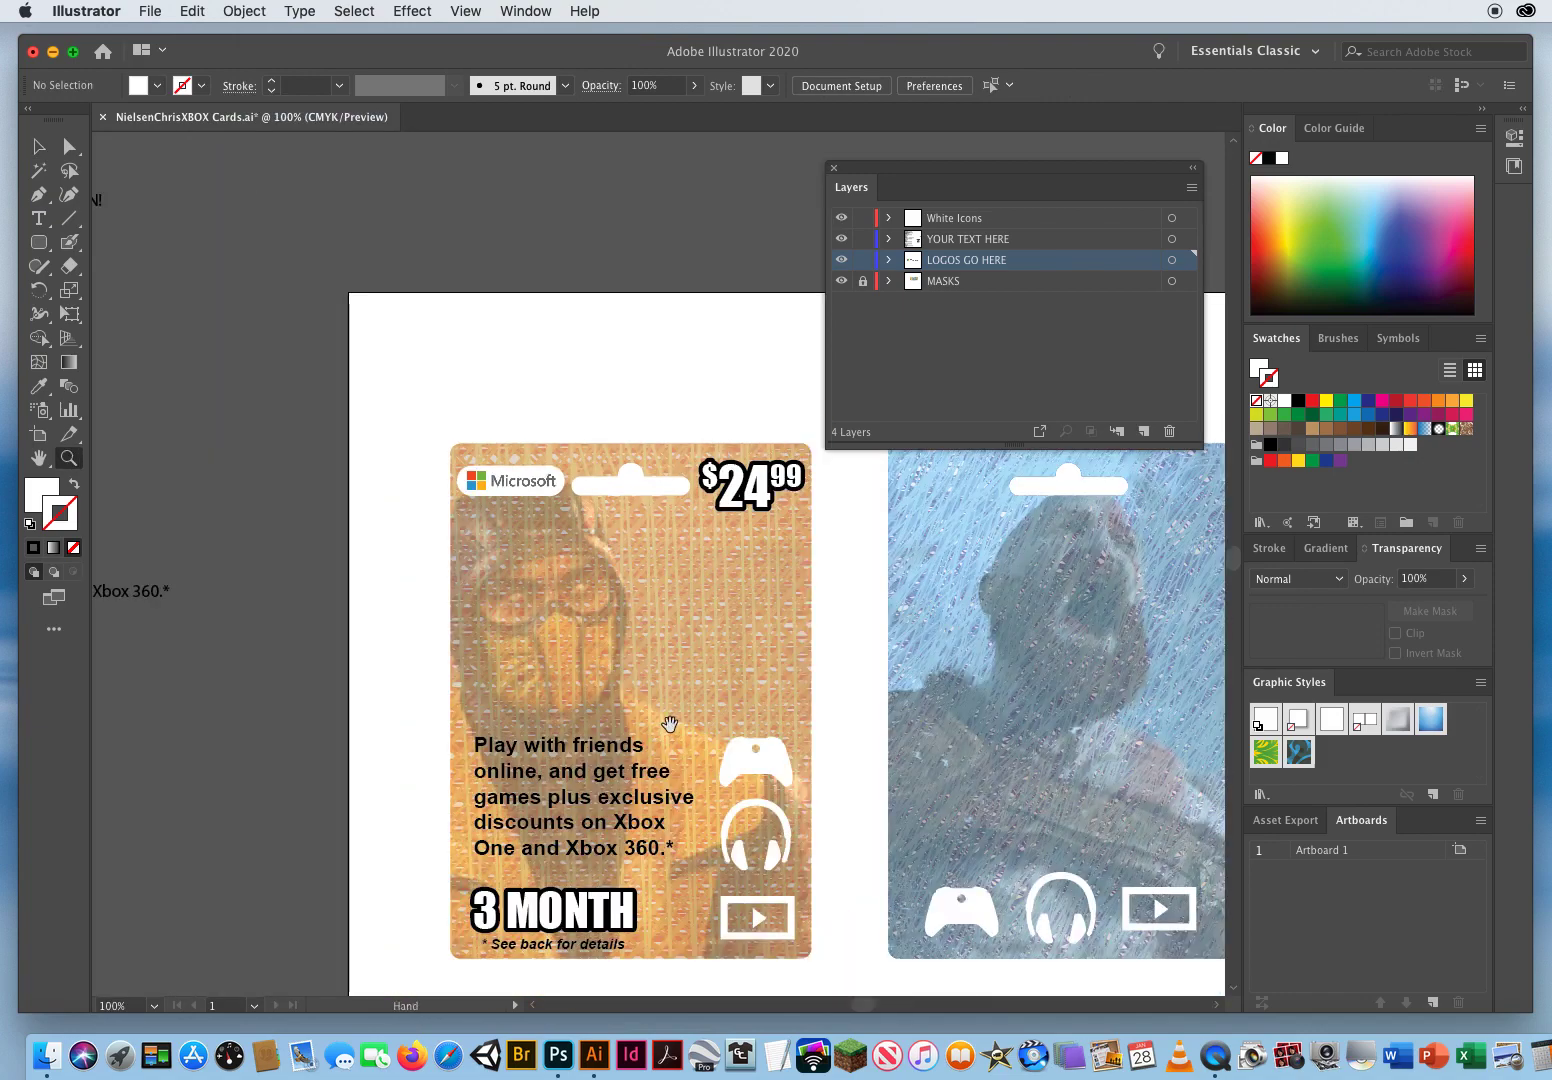
left_click_drag(461, 647, 243, 563)
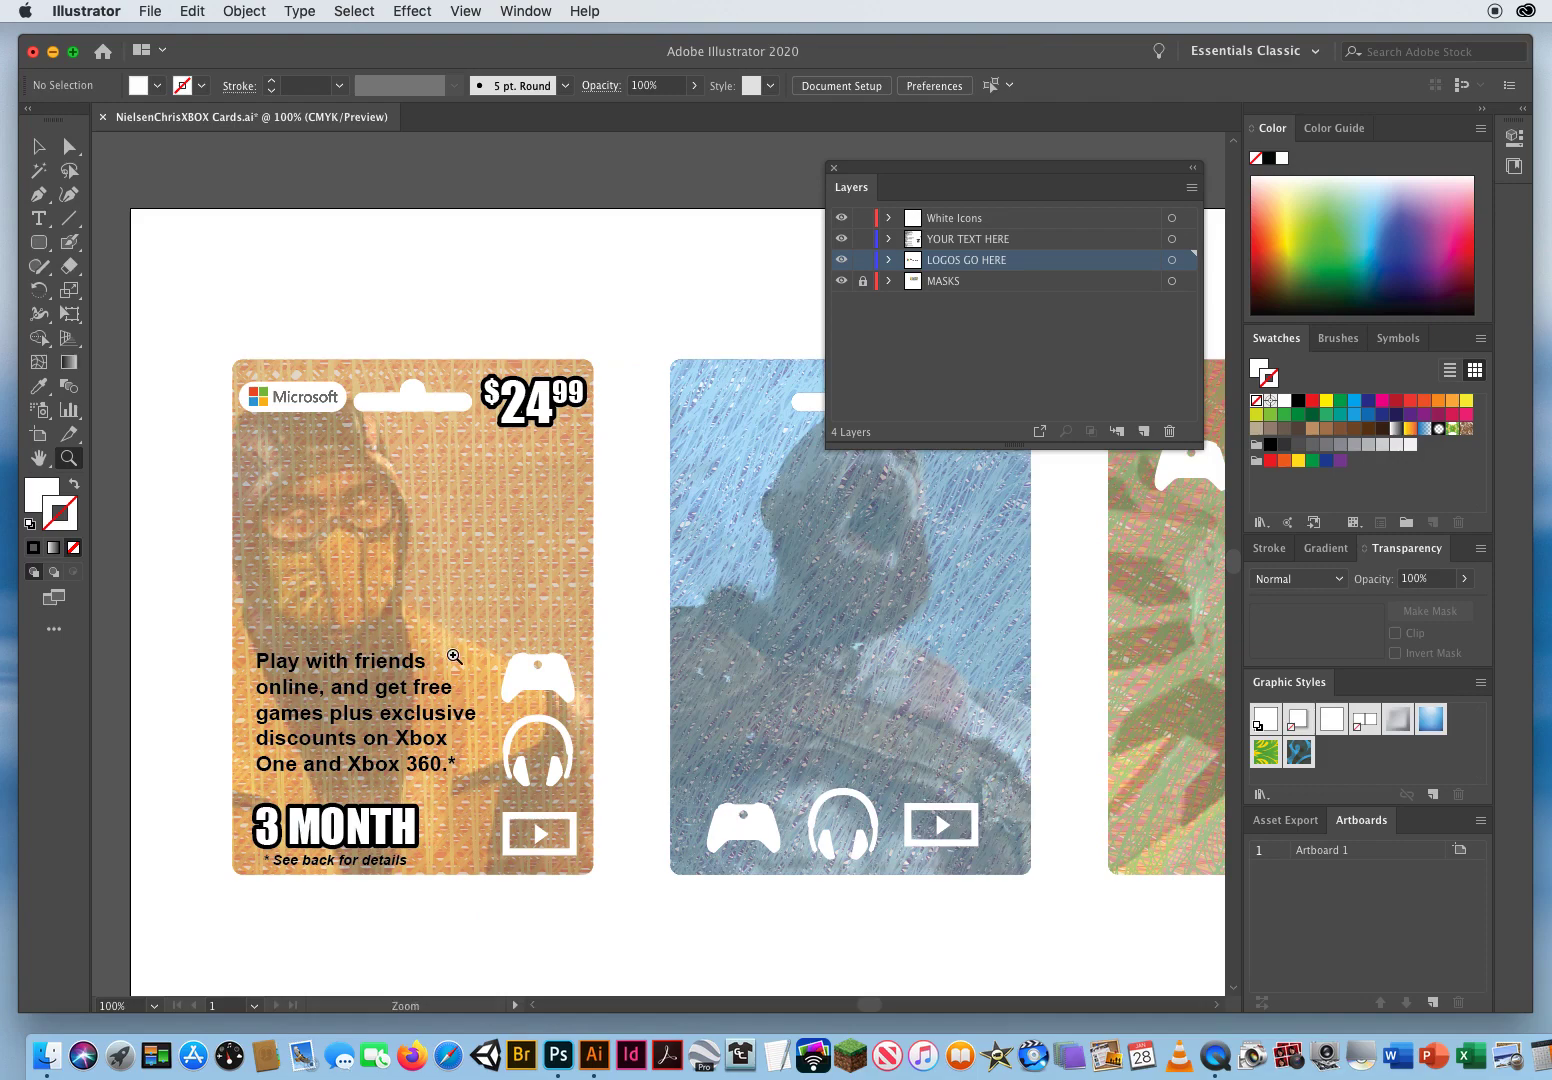
key("v")
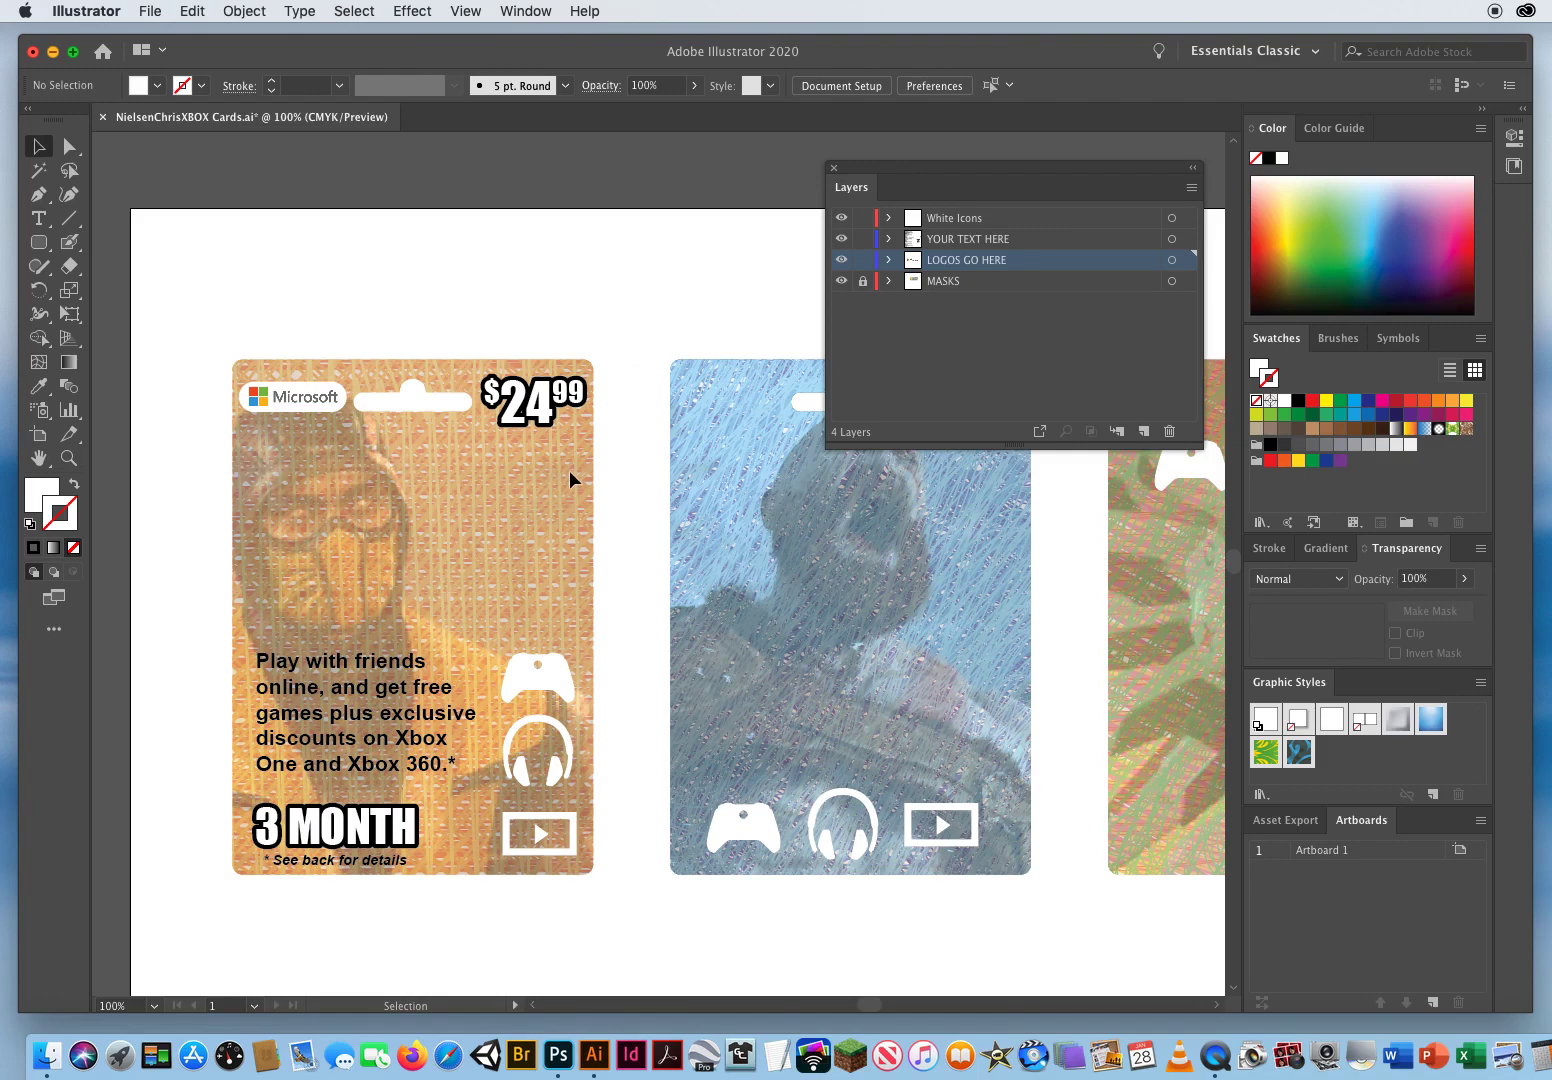
left_click(150, 12)
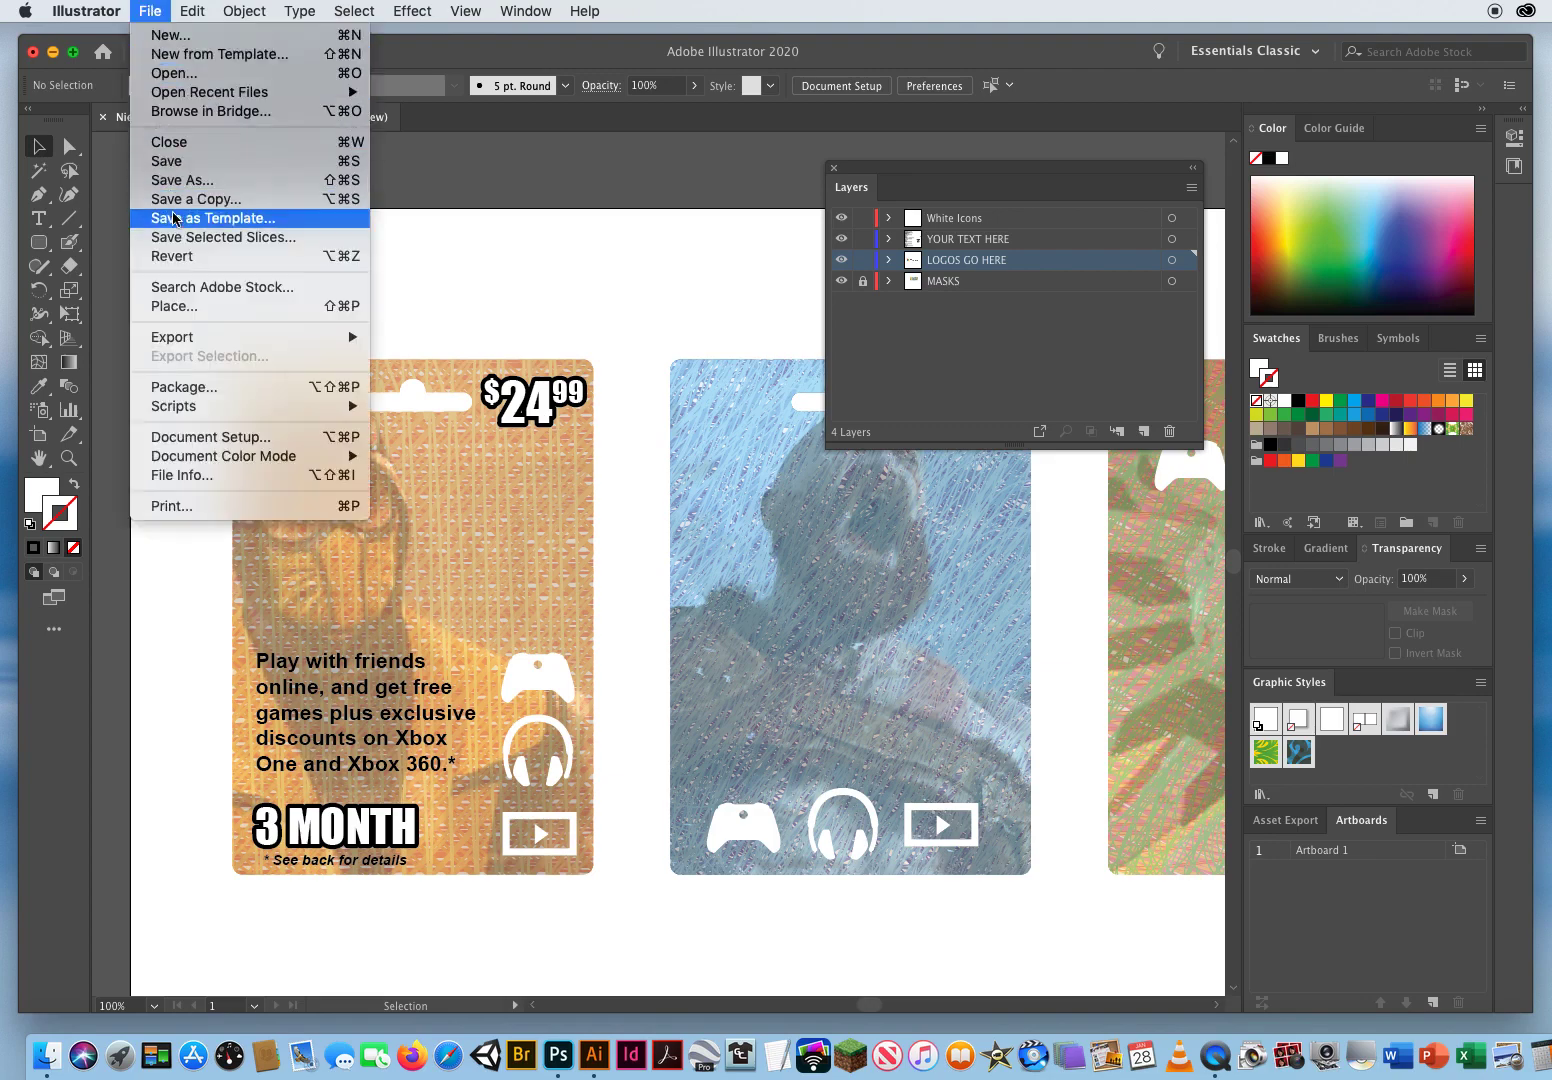
left_click(178, 305)
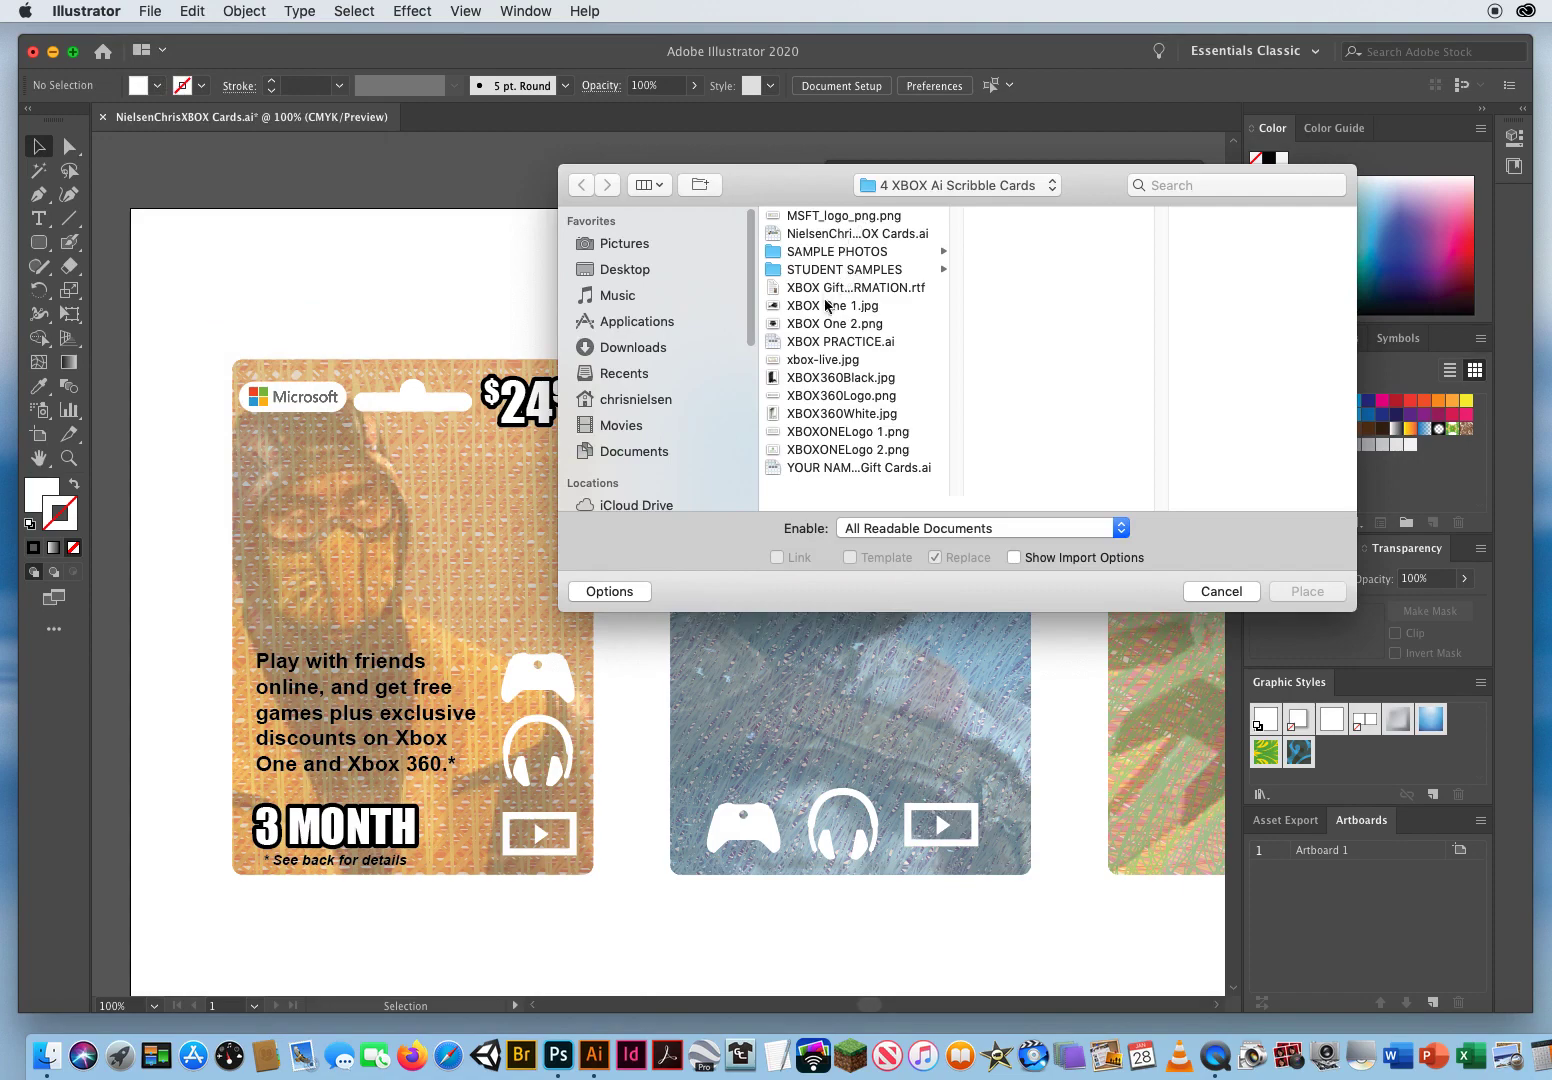
left_click(826, 360)
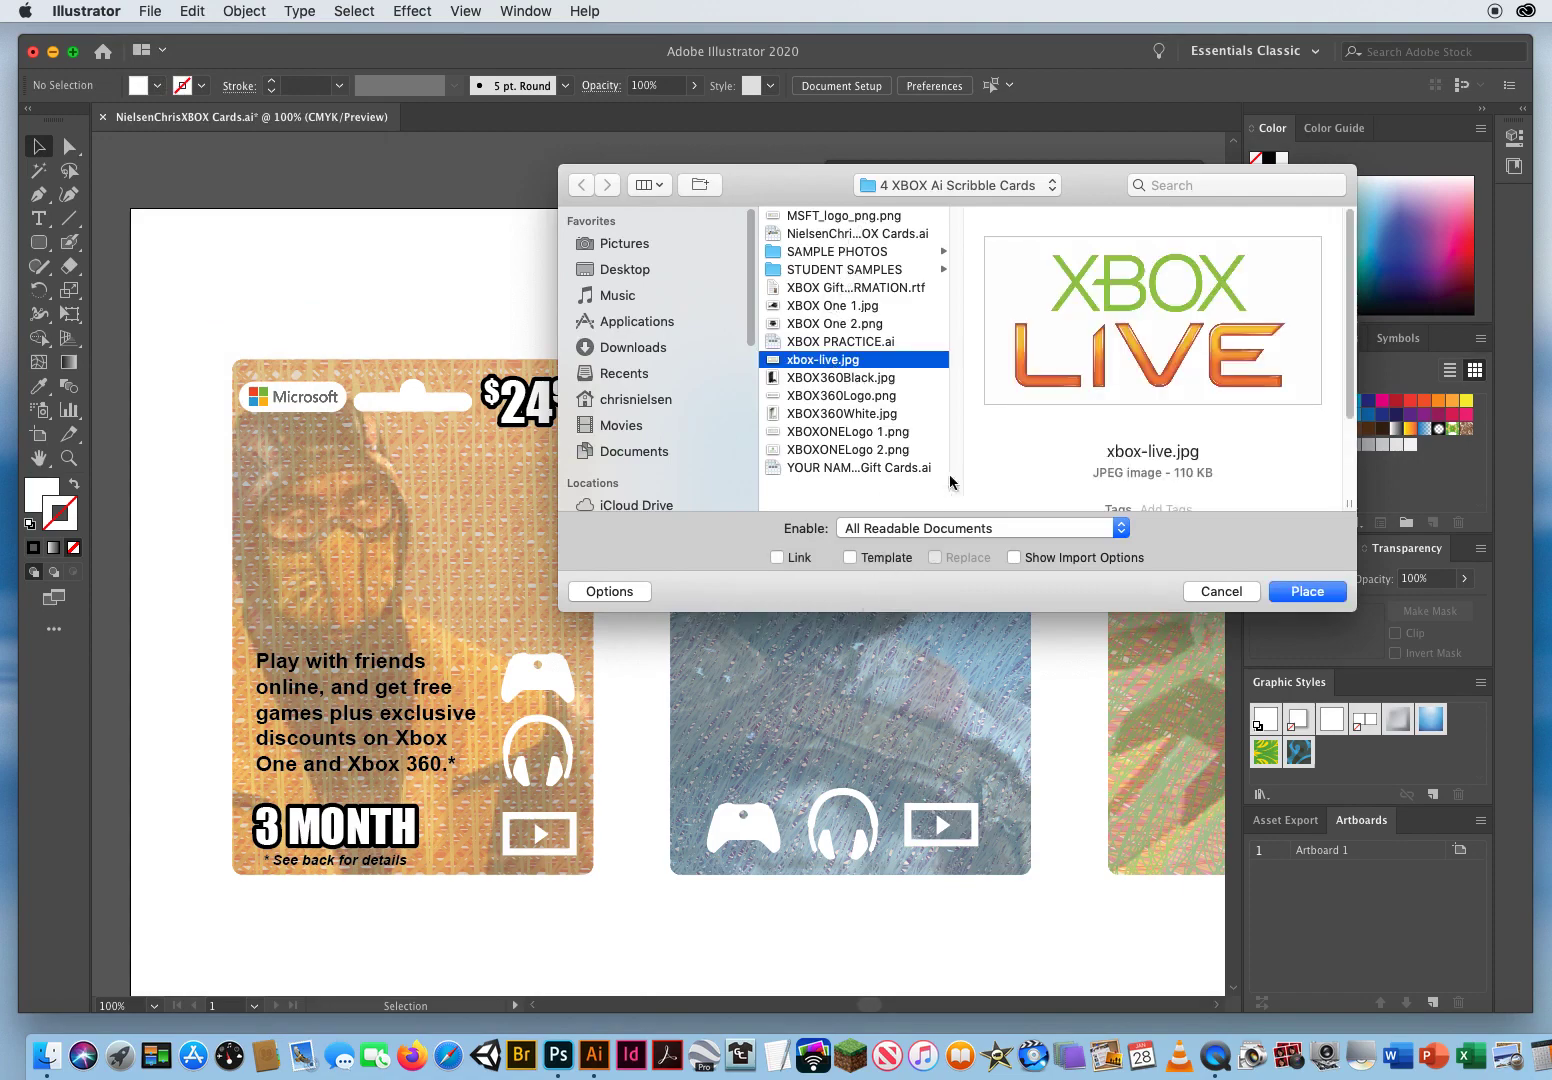
left_click(1298, 592)
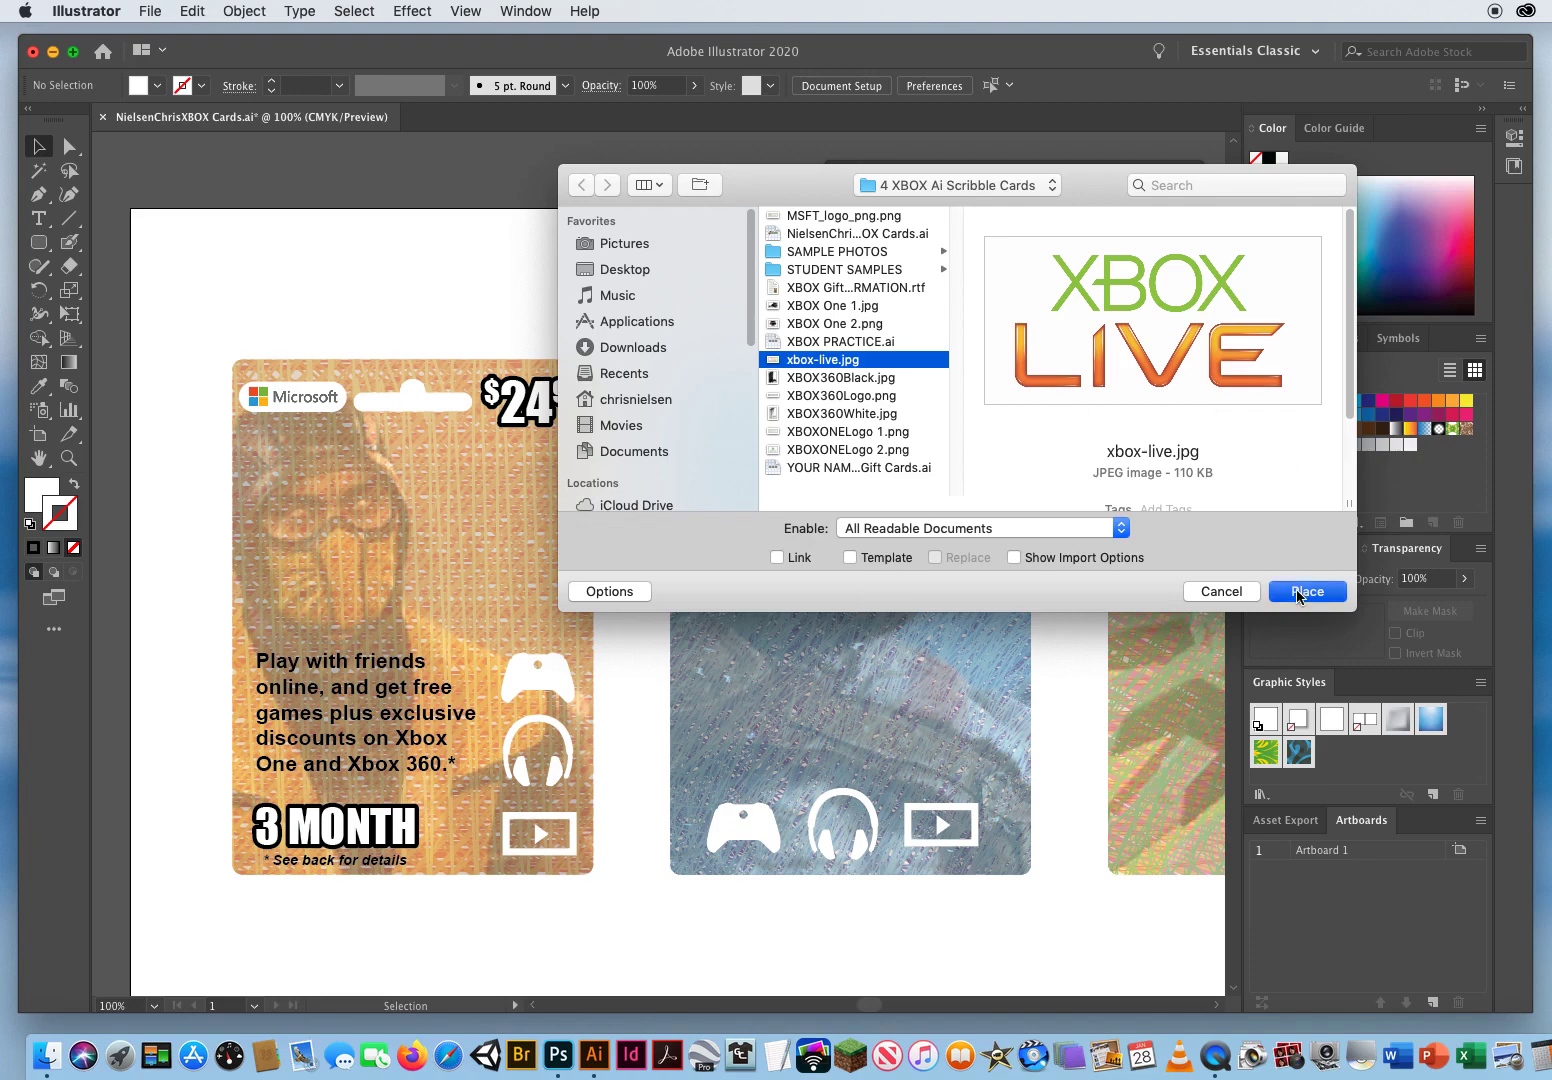
left_click_drag(244, 475, 540, 594)
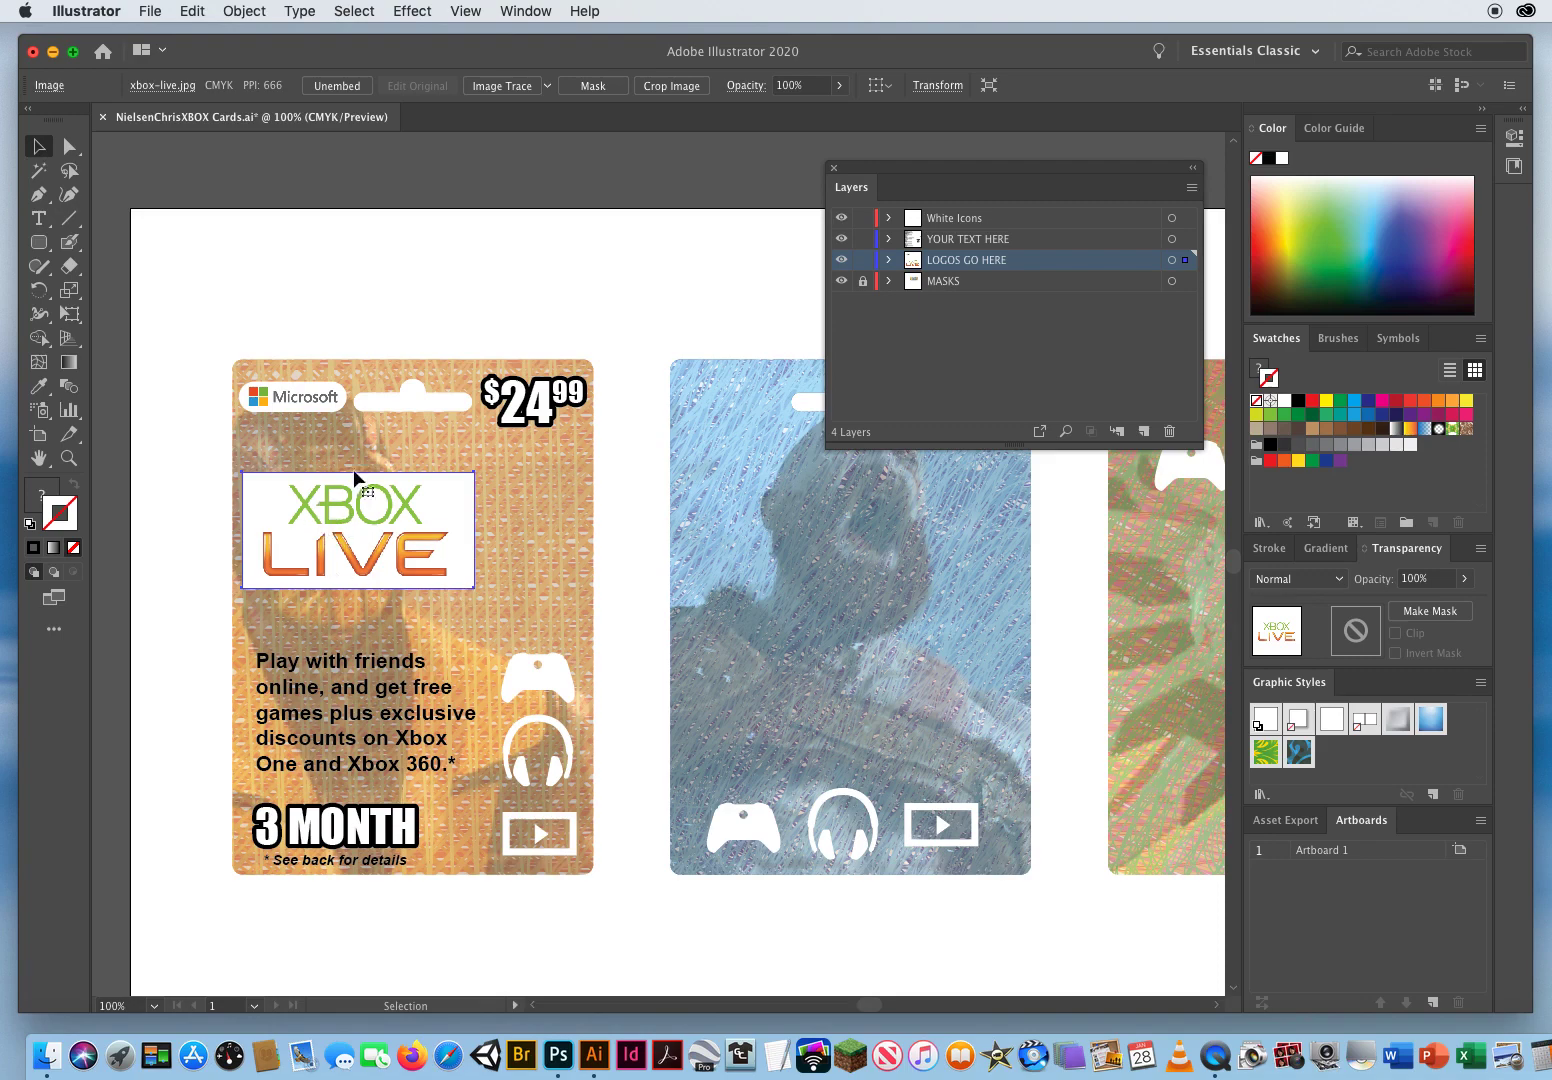
Move the Xbox Live logo to the orange card's right edge and scale it down proportionally with Free Transform.
left_click_drag(298, 550, 418, 562)
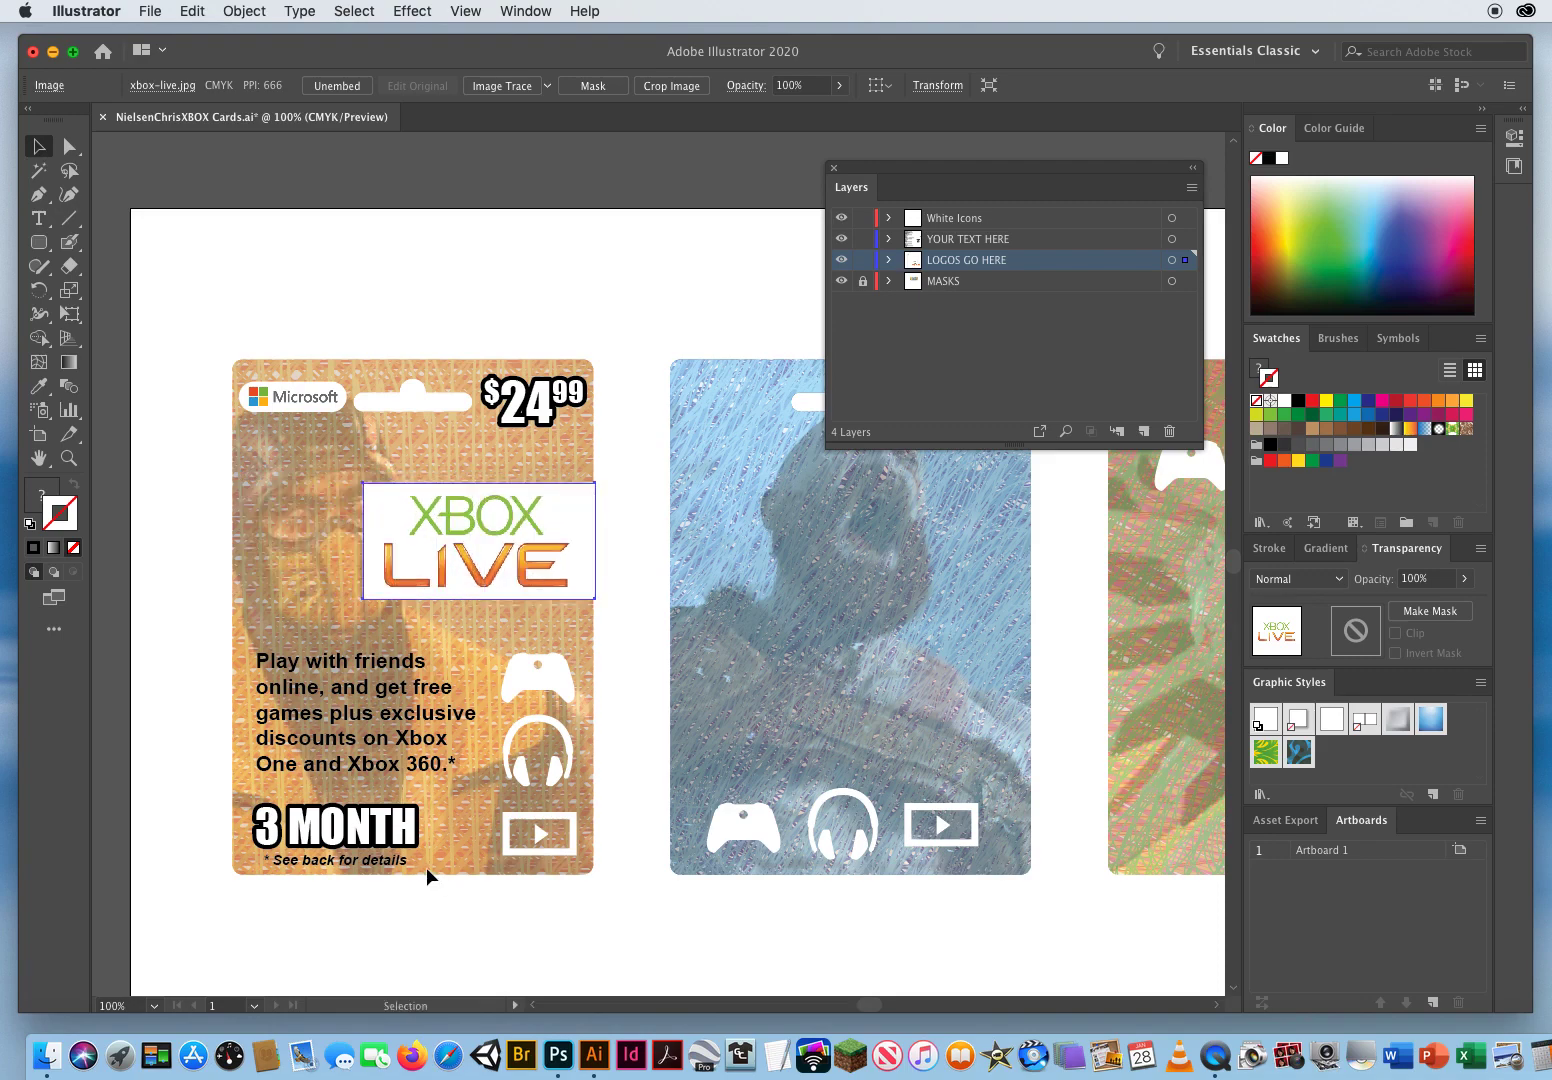
left_click(73, 318)
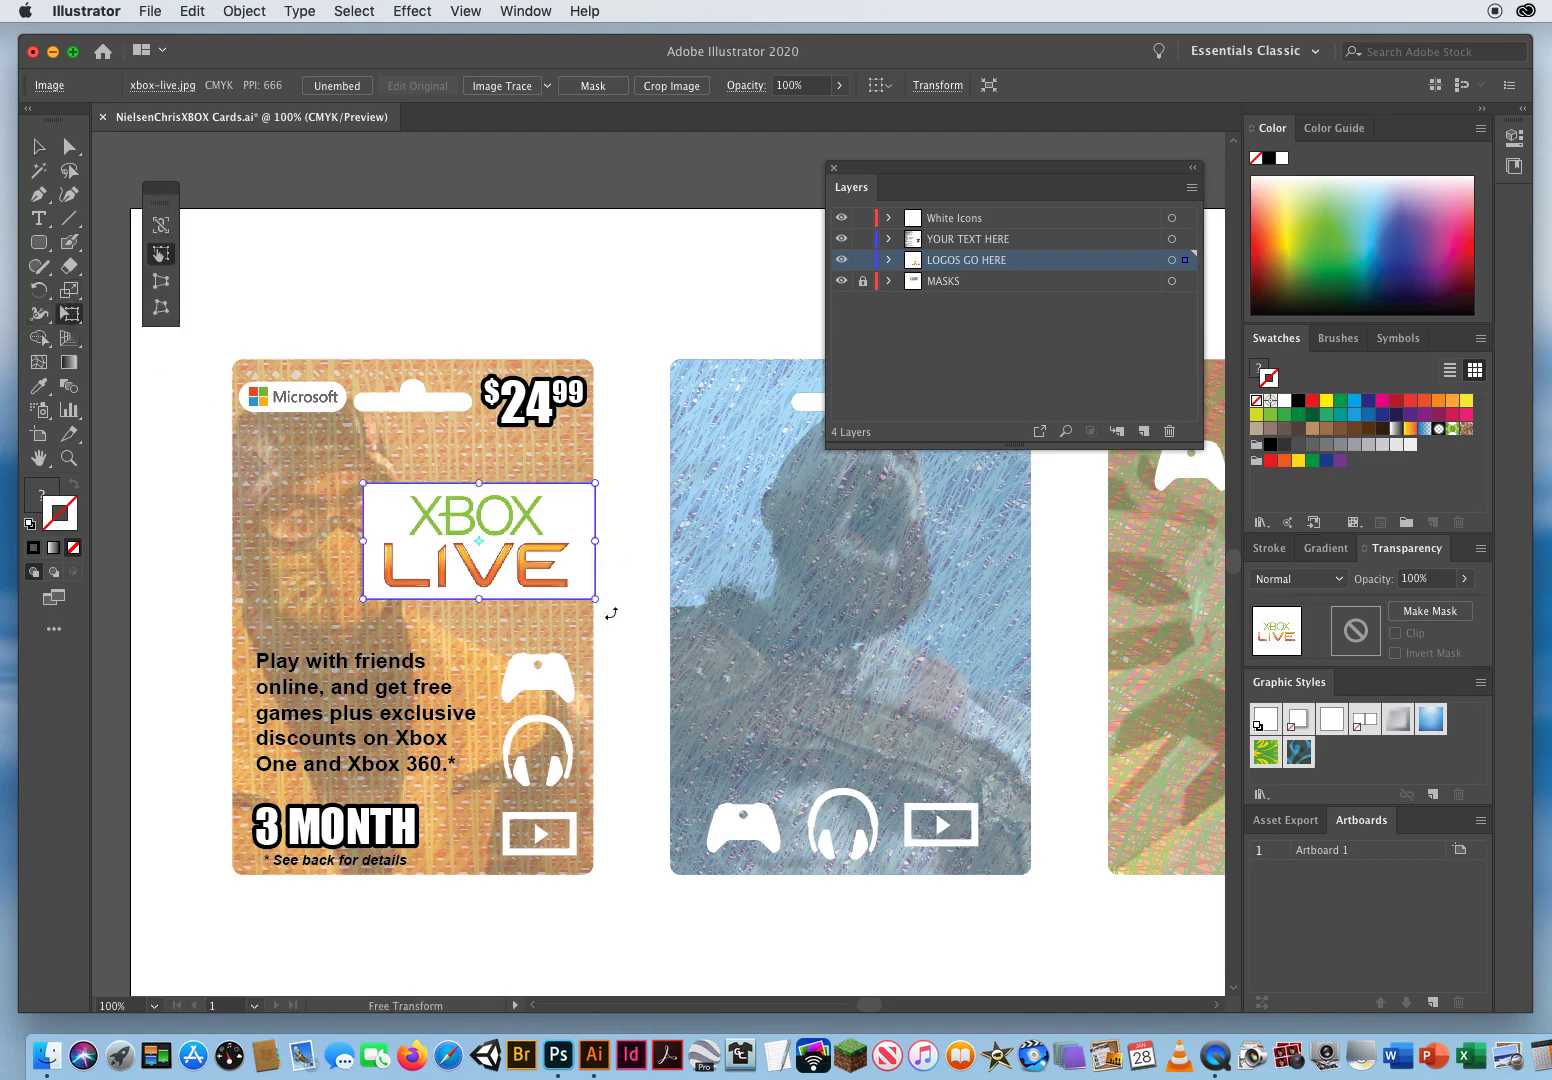
left_click(161, 228)
left_click_drag(363, 483, 410, 507)
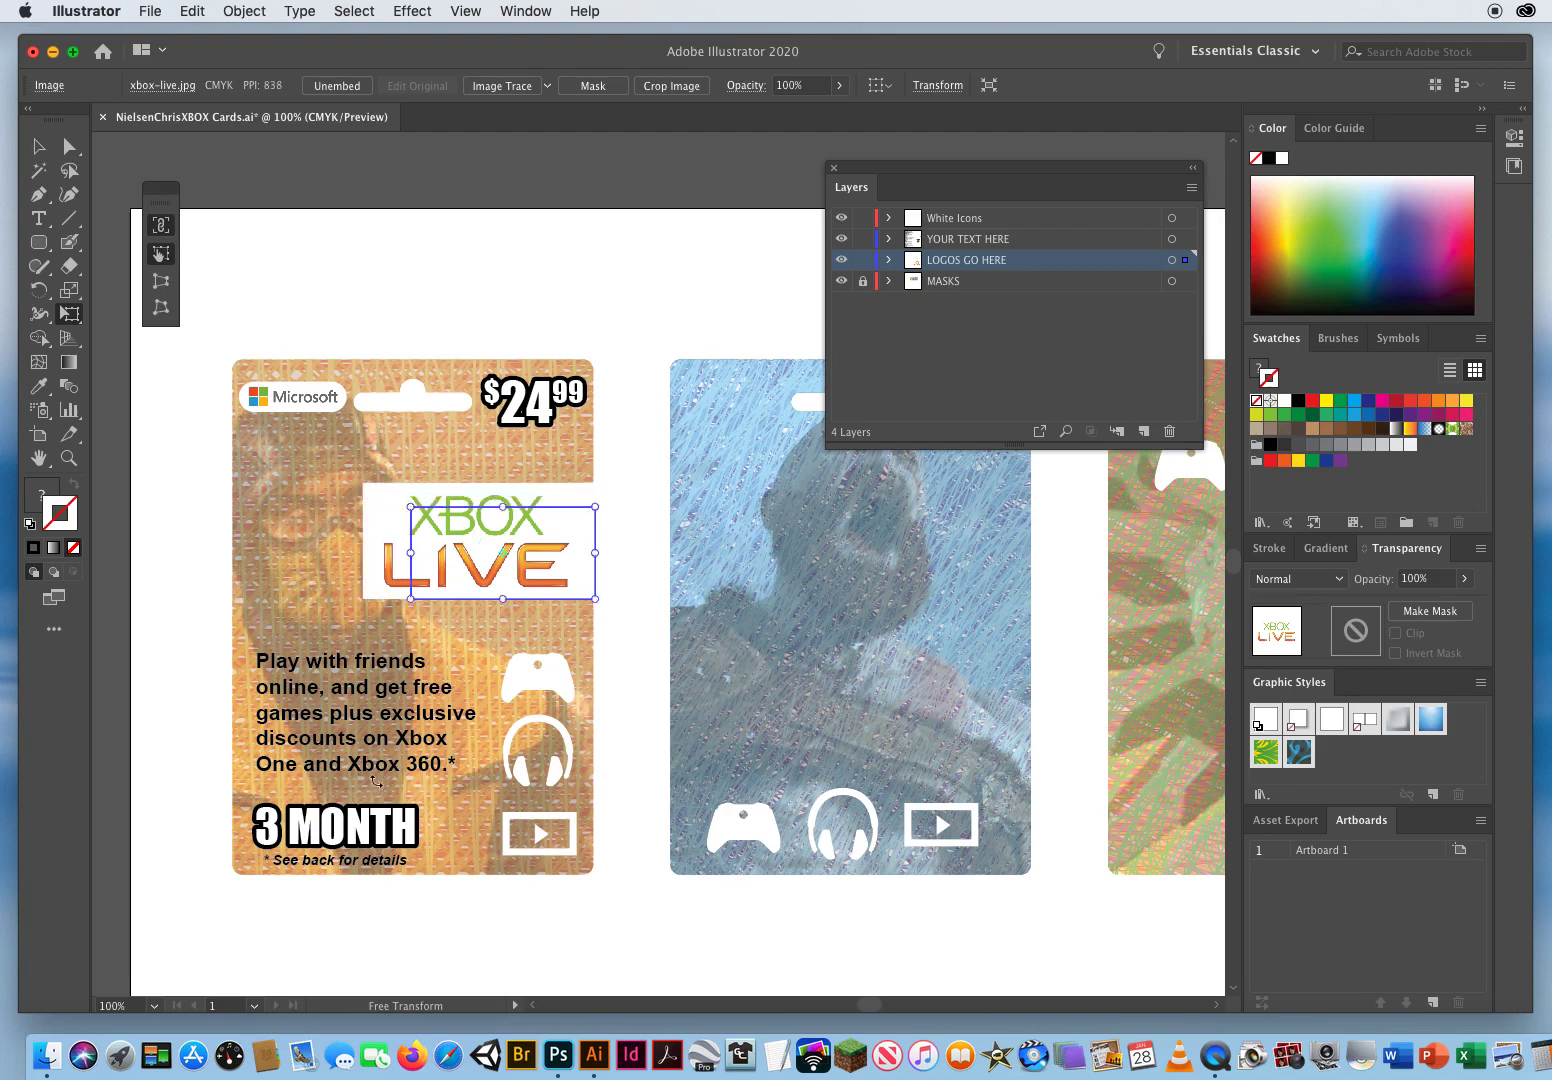
key("v")
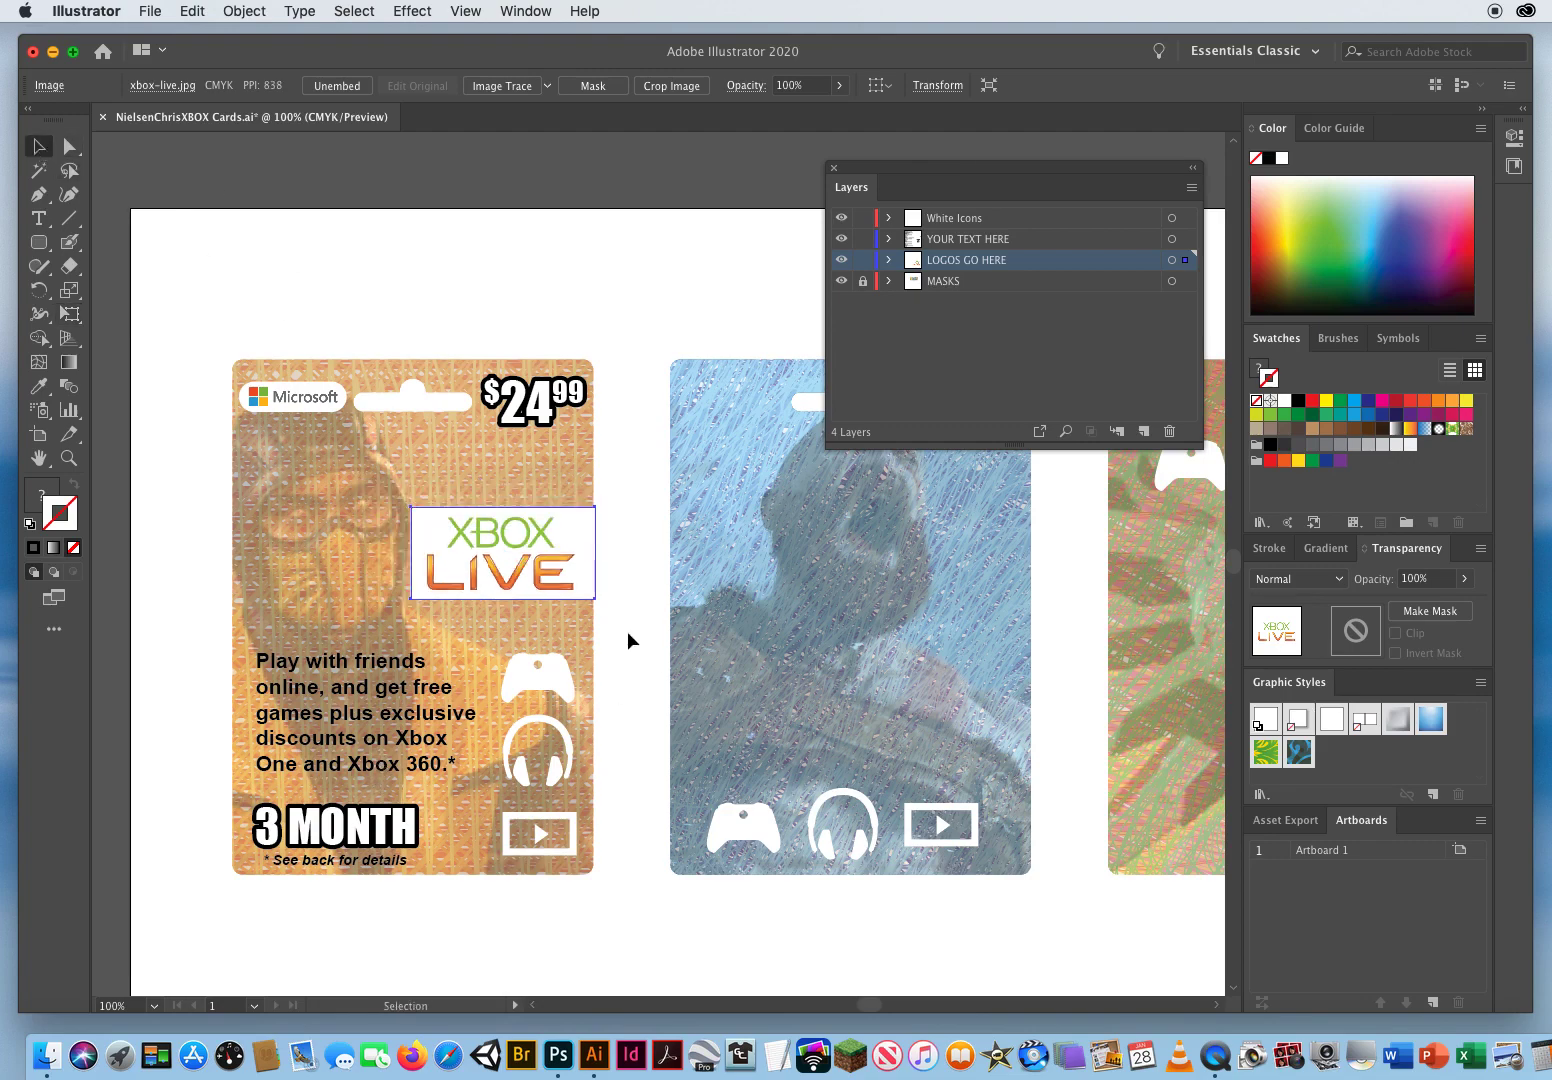
left_click(628, 634)
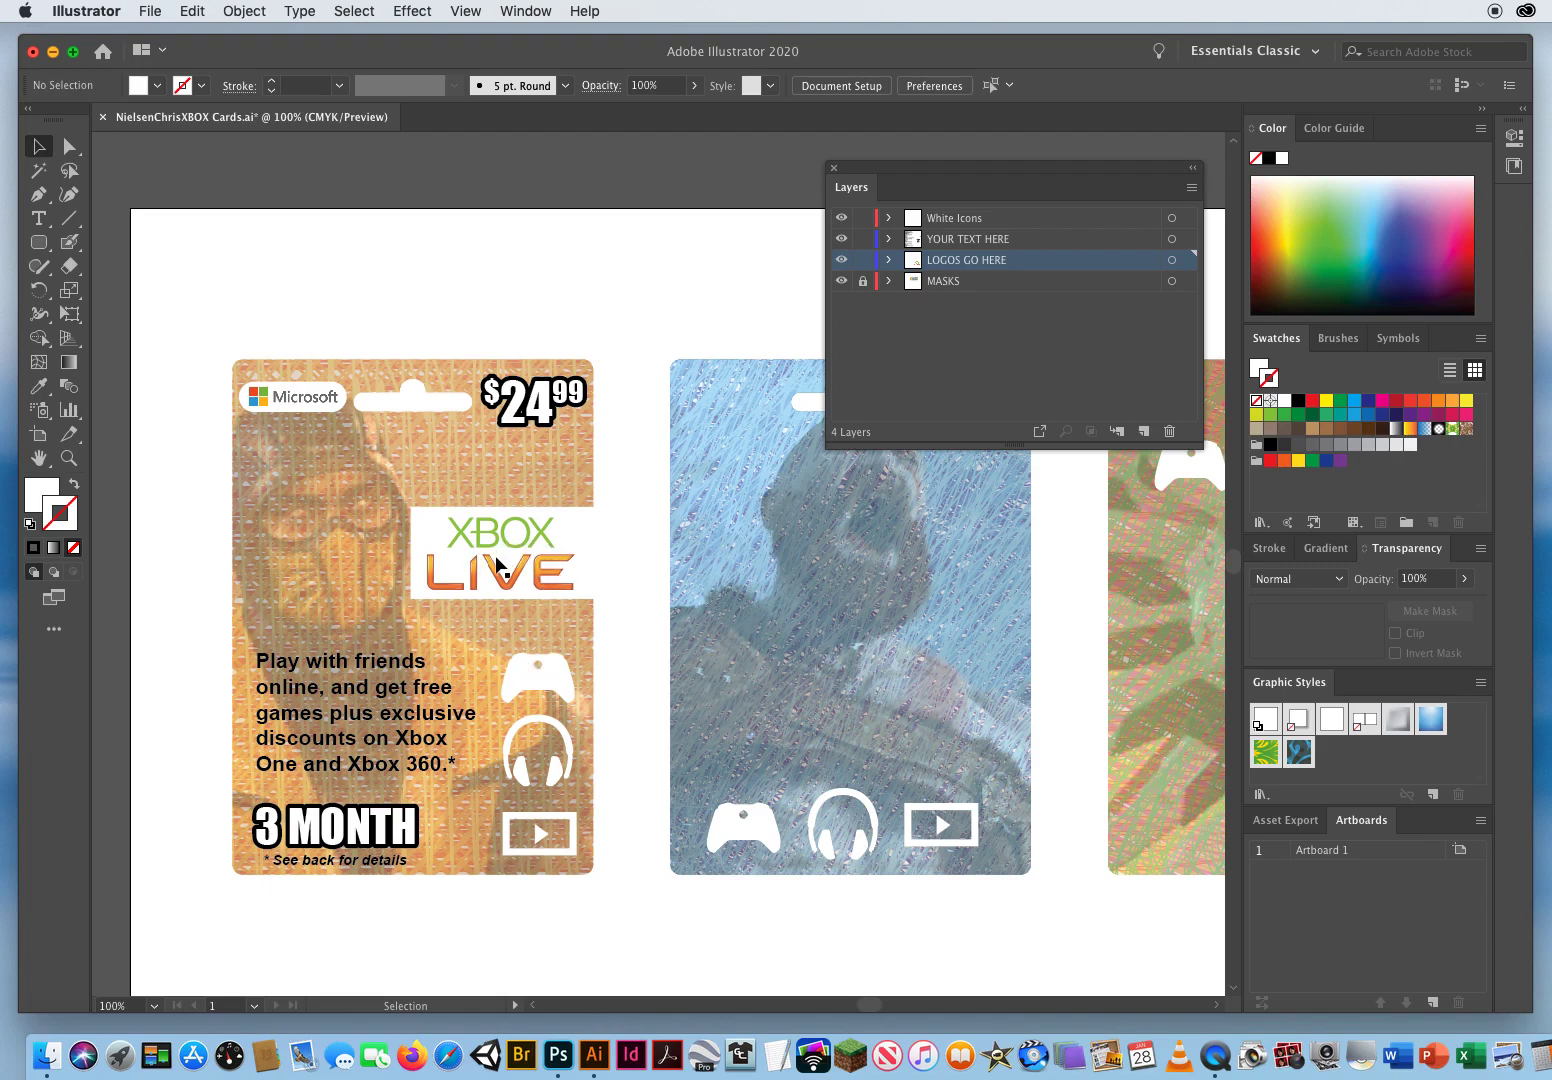
Delete the Xbox Live logo with the white background from the orange card.
left_click_drag(497, 567, 487, 515)
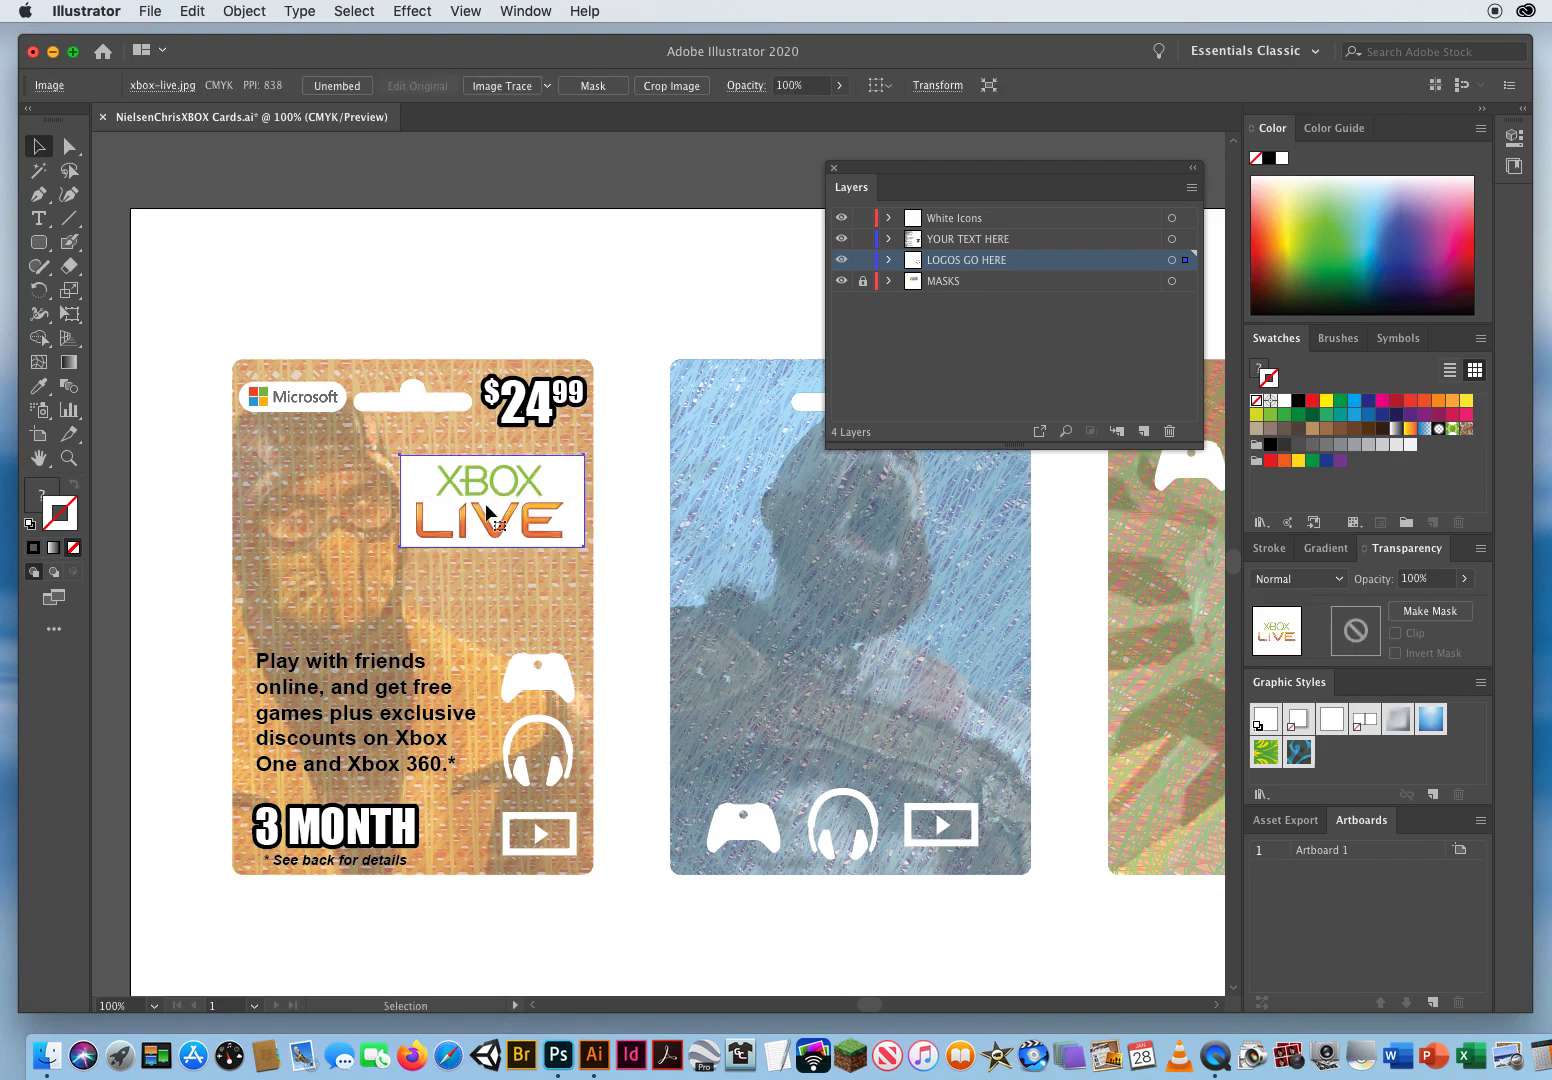
key("Delete")
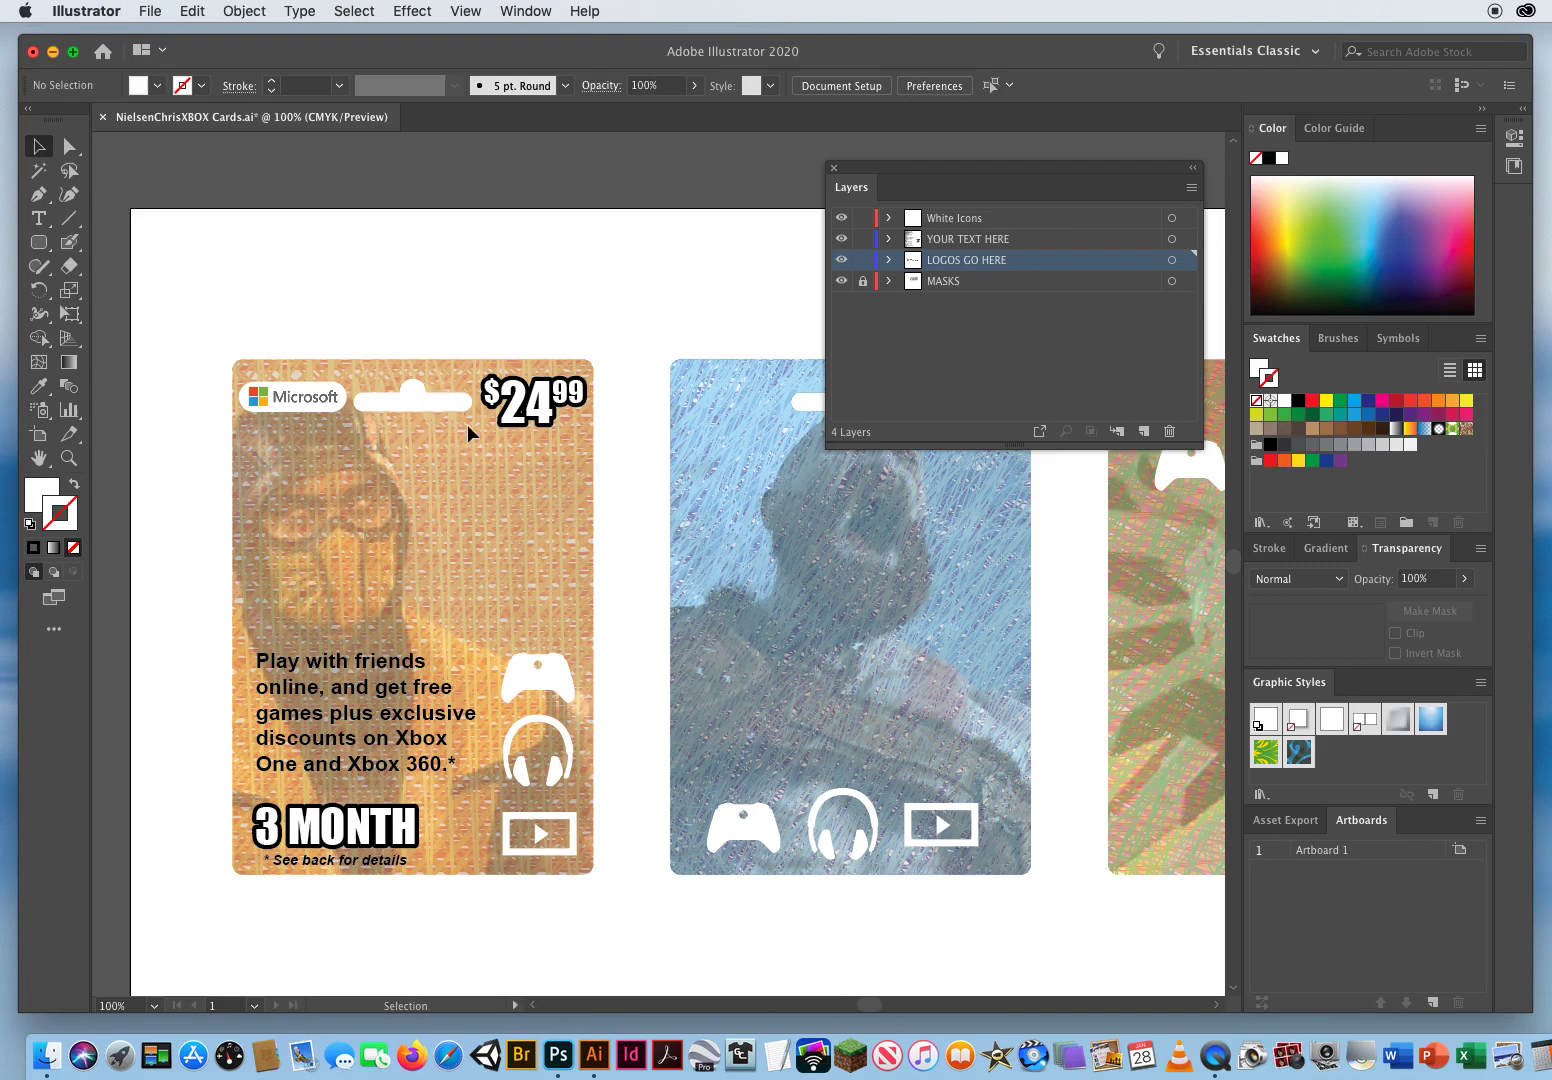
Switch to Photoshop and open xbox-live.jpg from the 4 XBOX Ai Scribble Cards folder on the Desktop.
left_click(558, 1055)
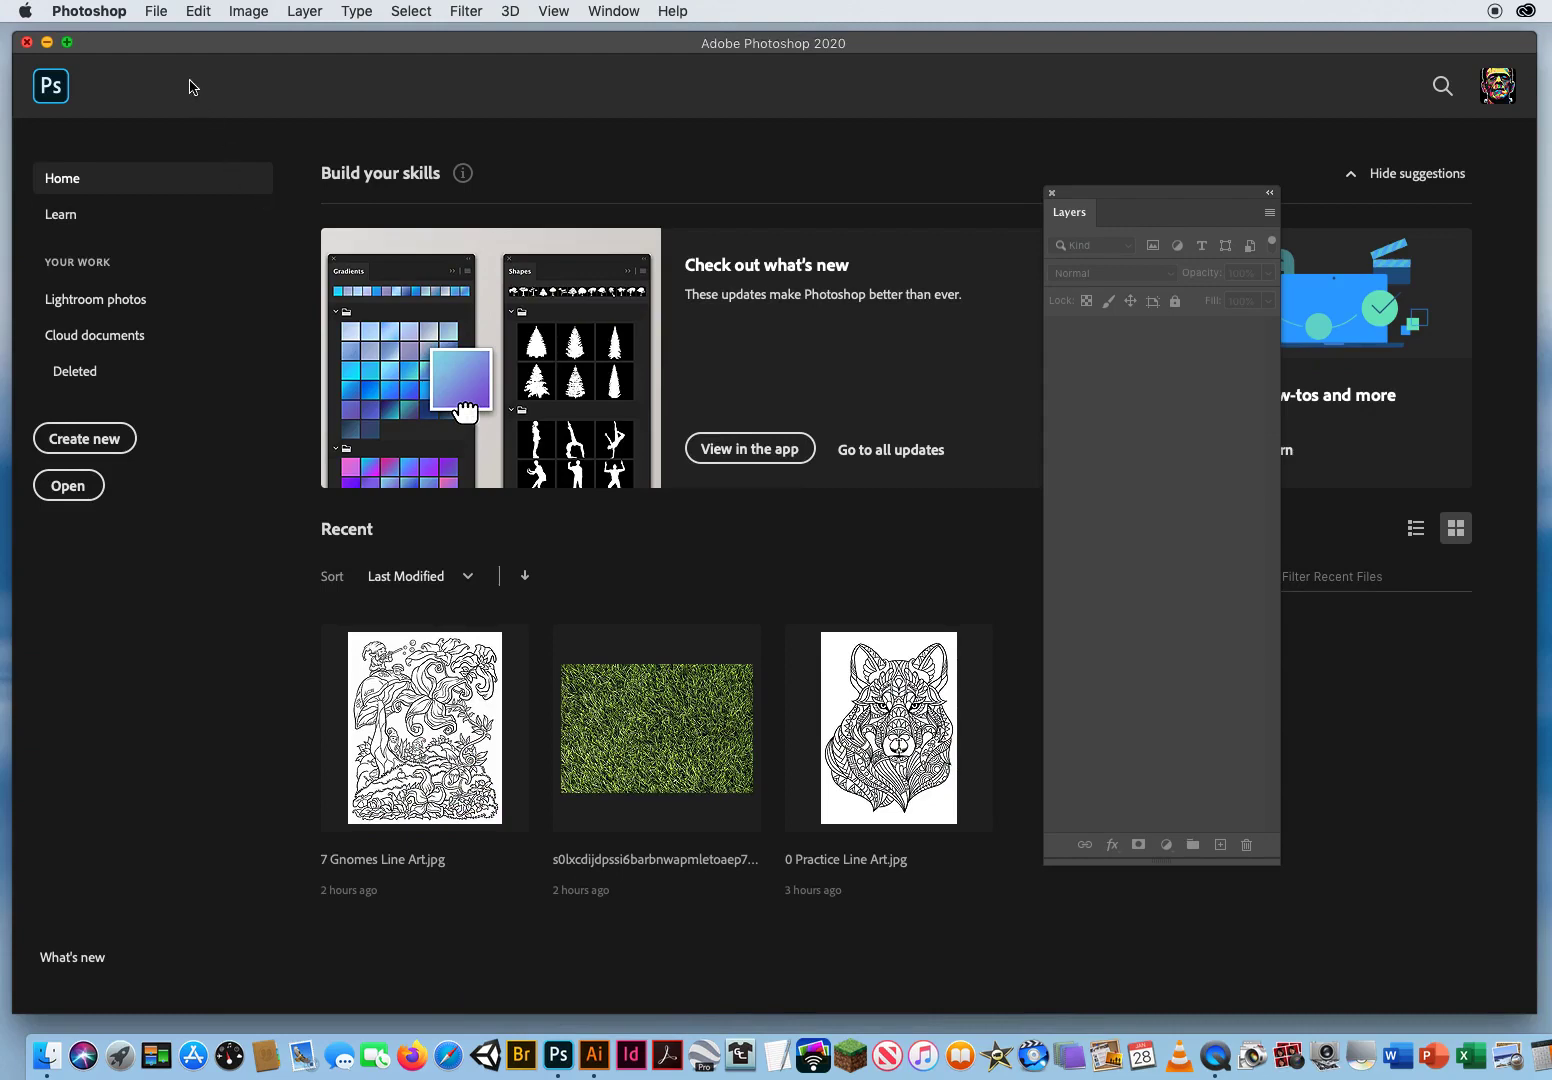
left_click(157, 11)
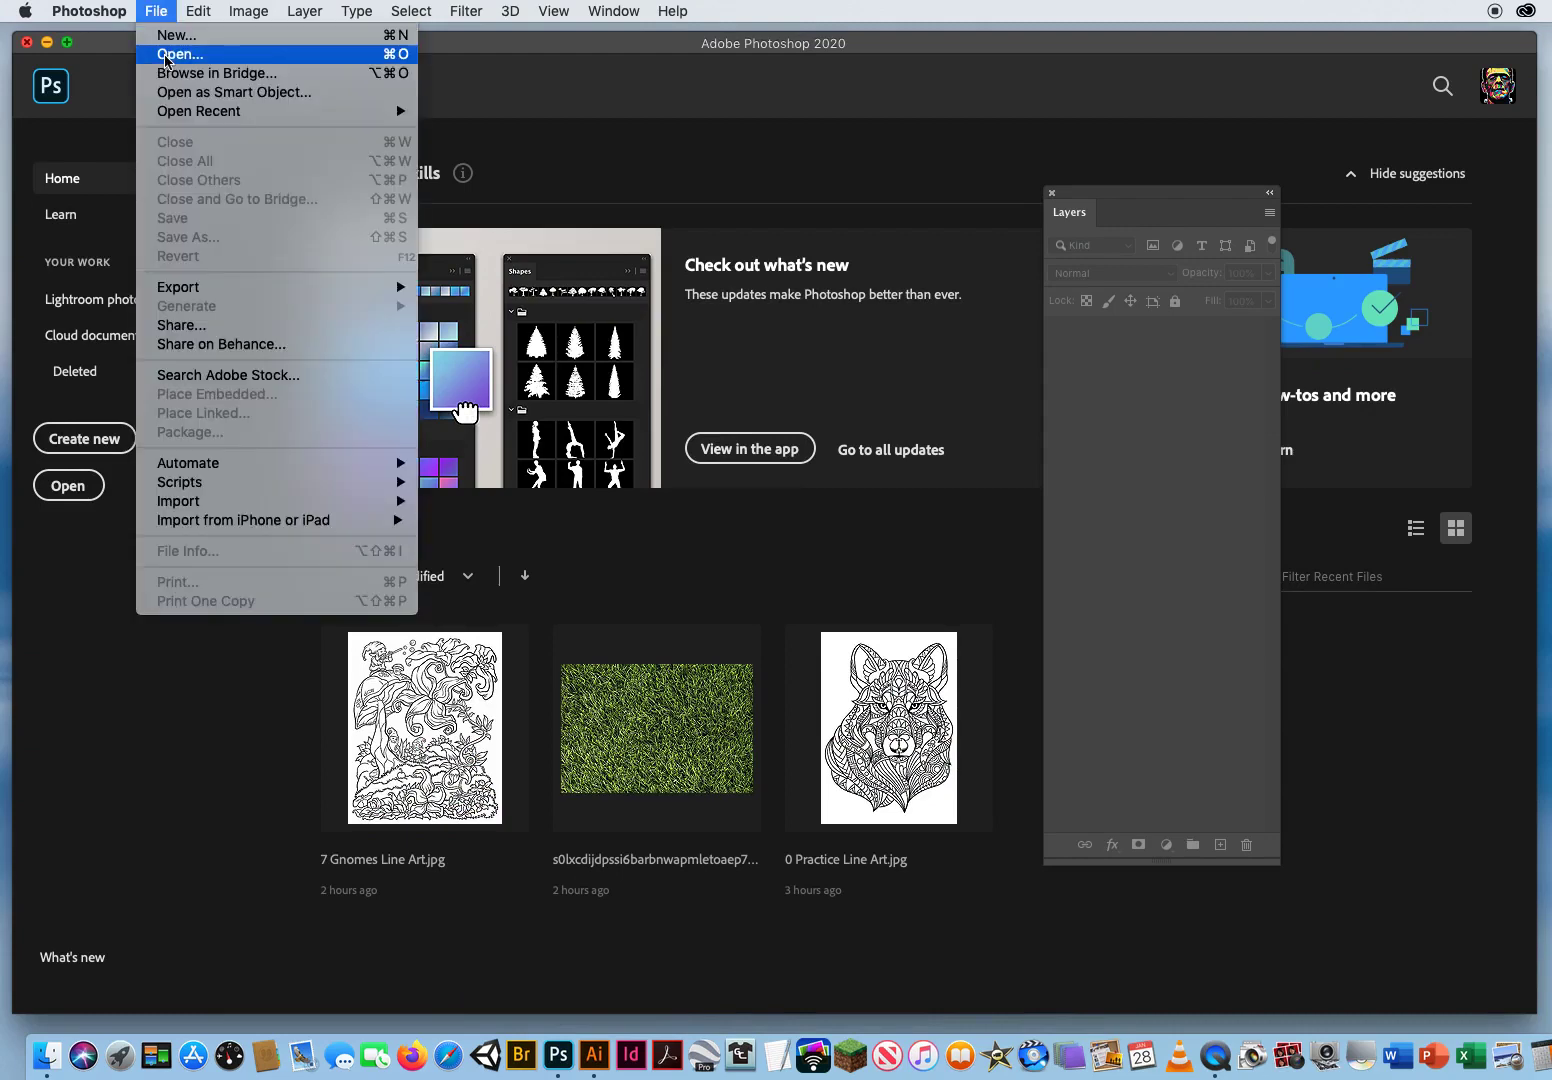
left_click(172, 54)
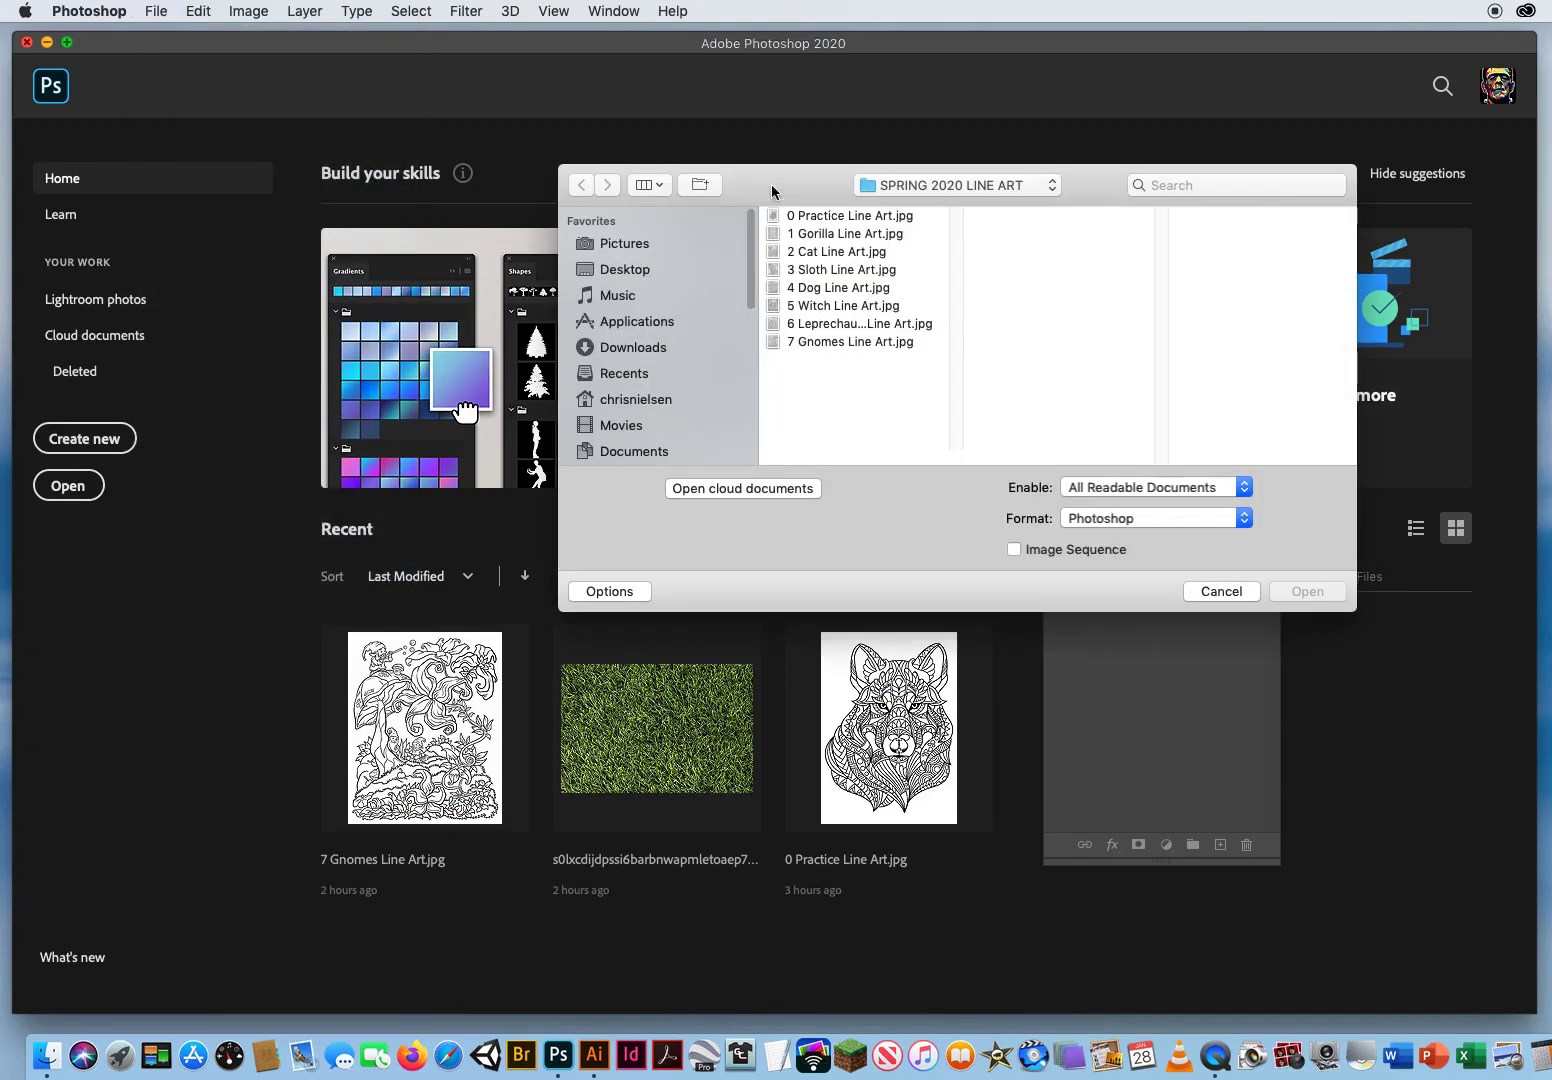
left_click(652, 270)
left_click(889, 219)
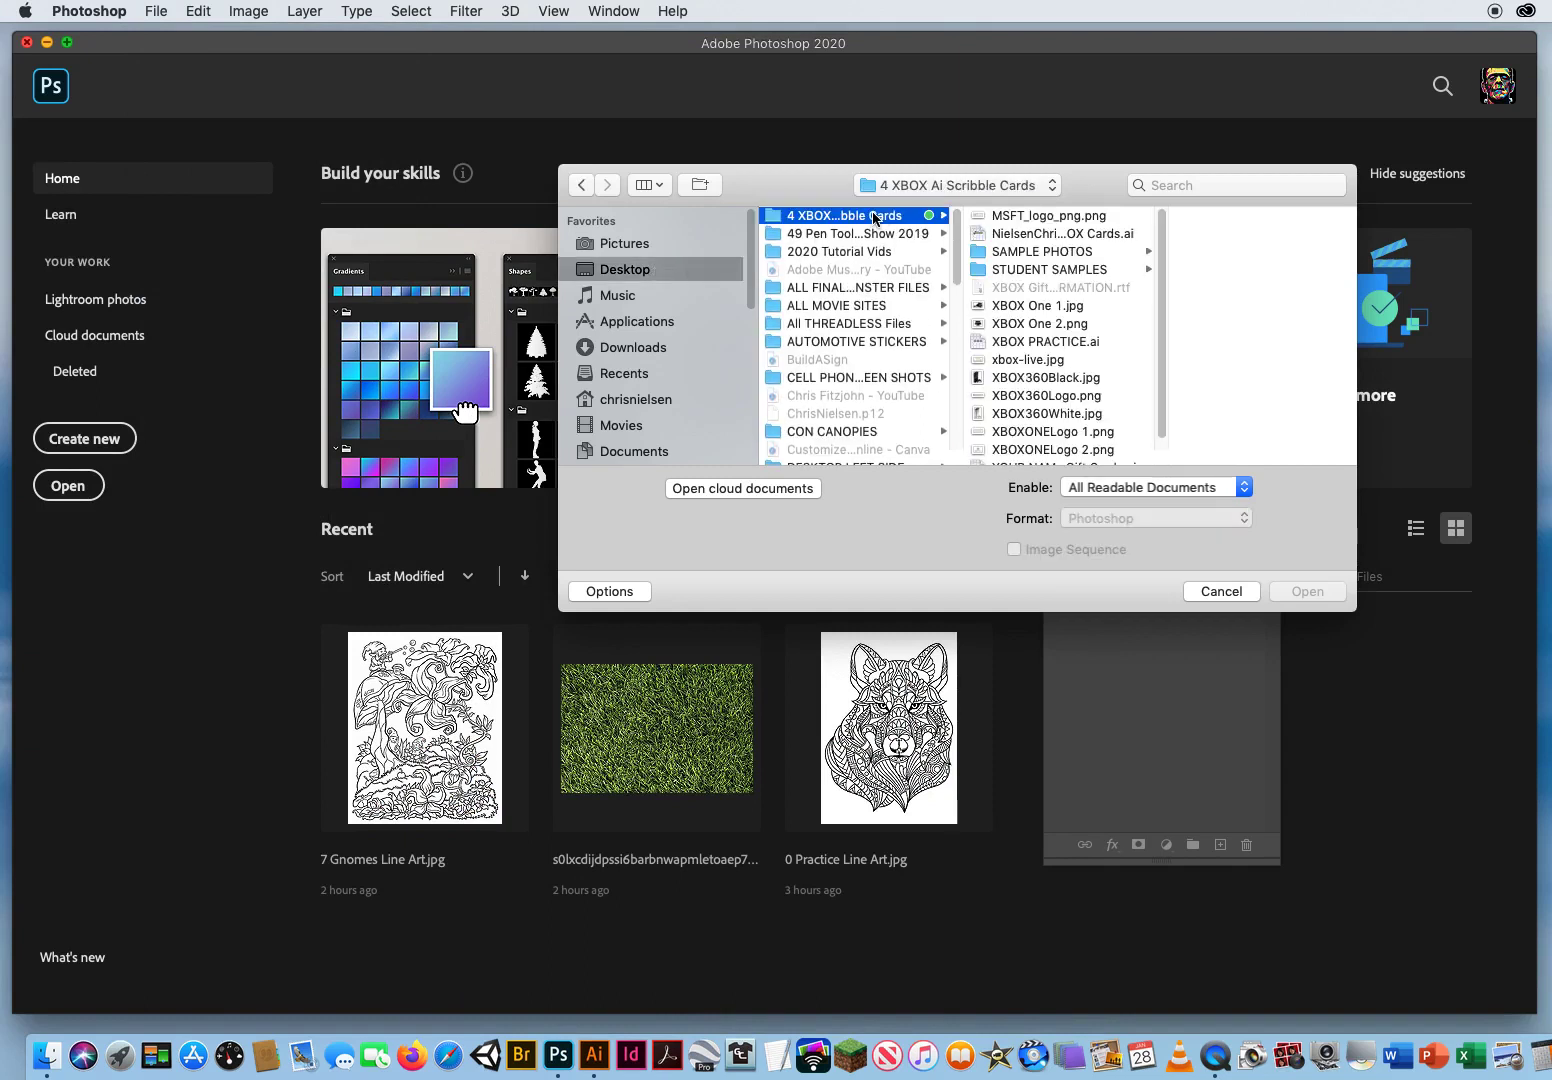
left_click(1030, 360)
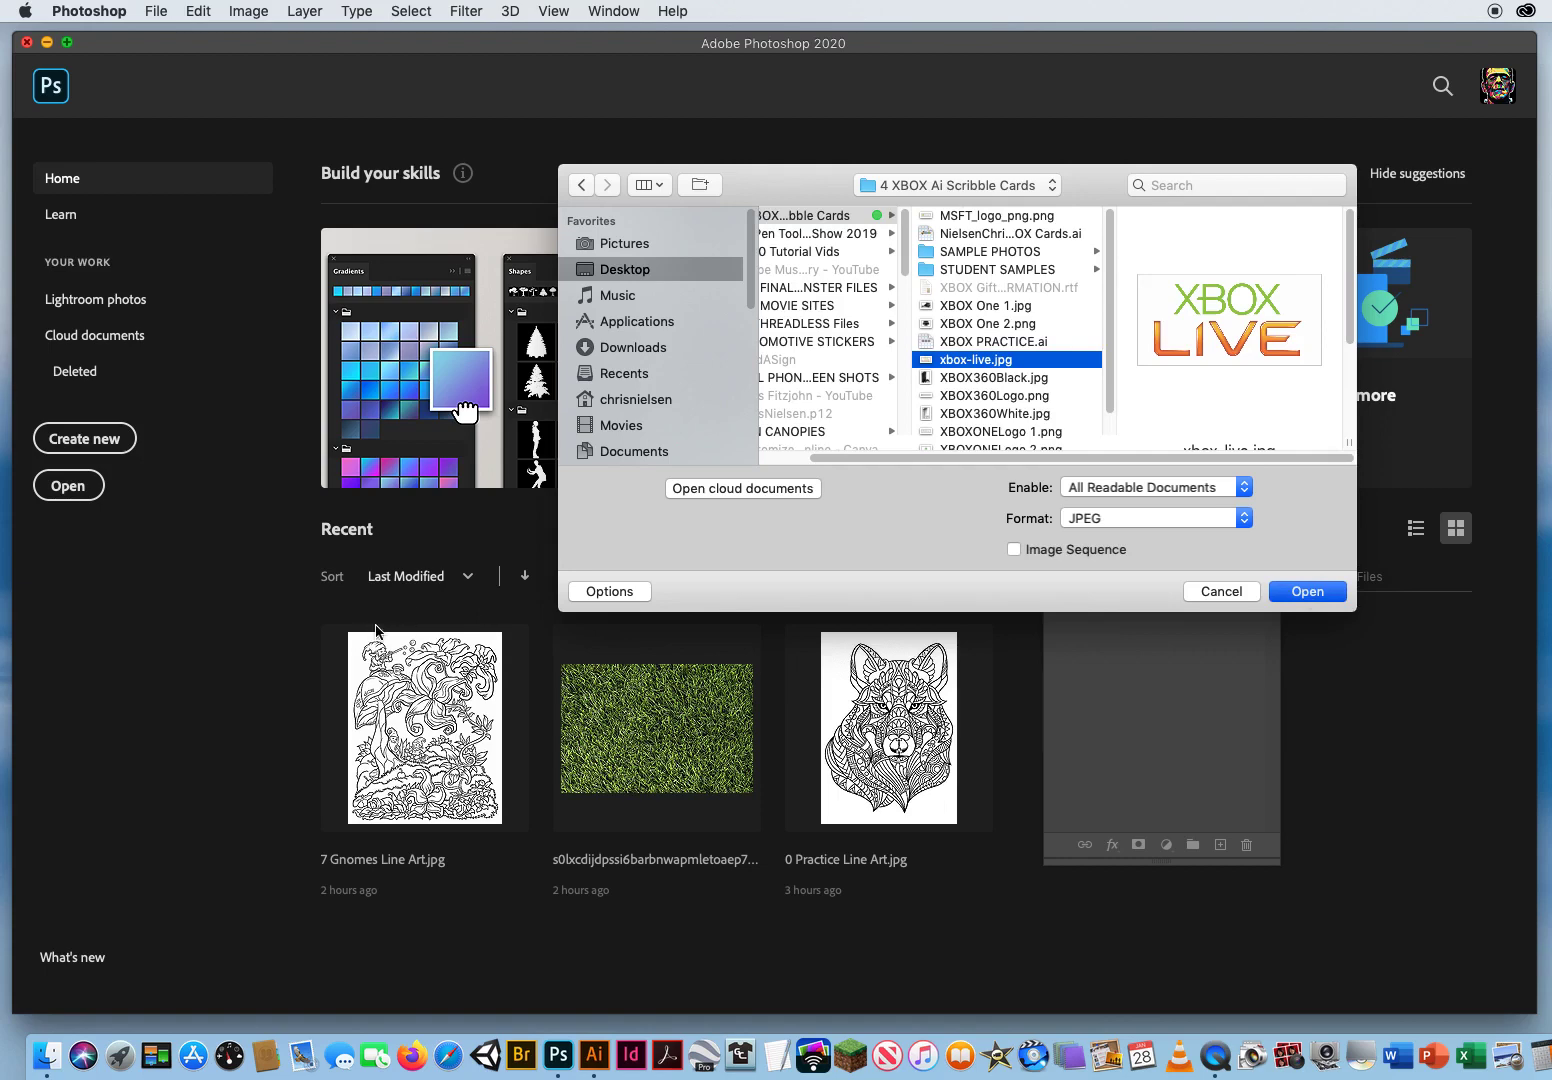
key("Return")
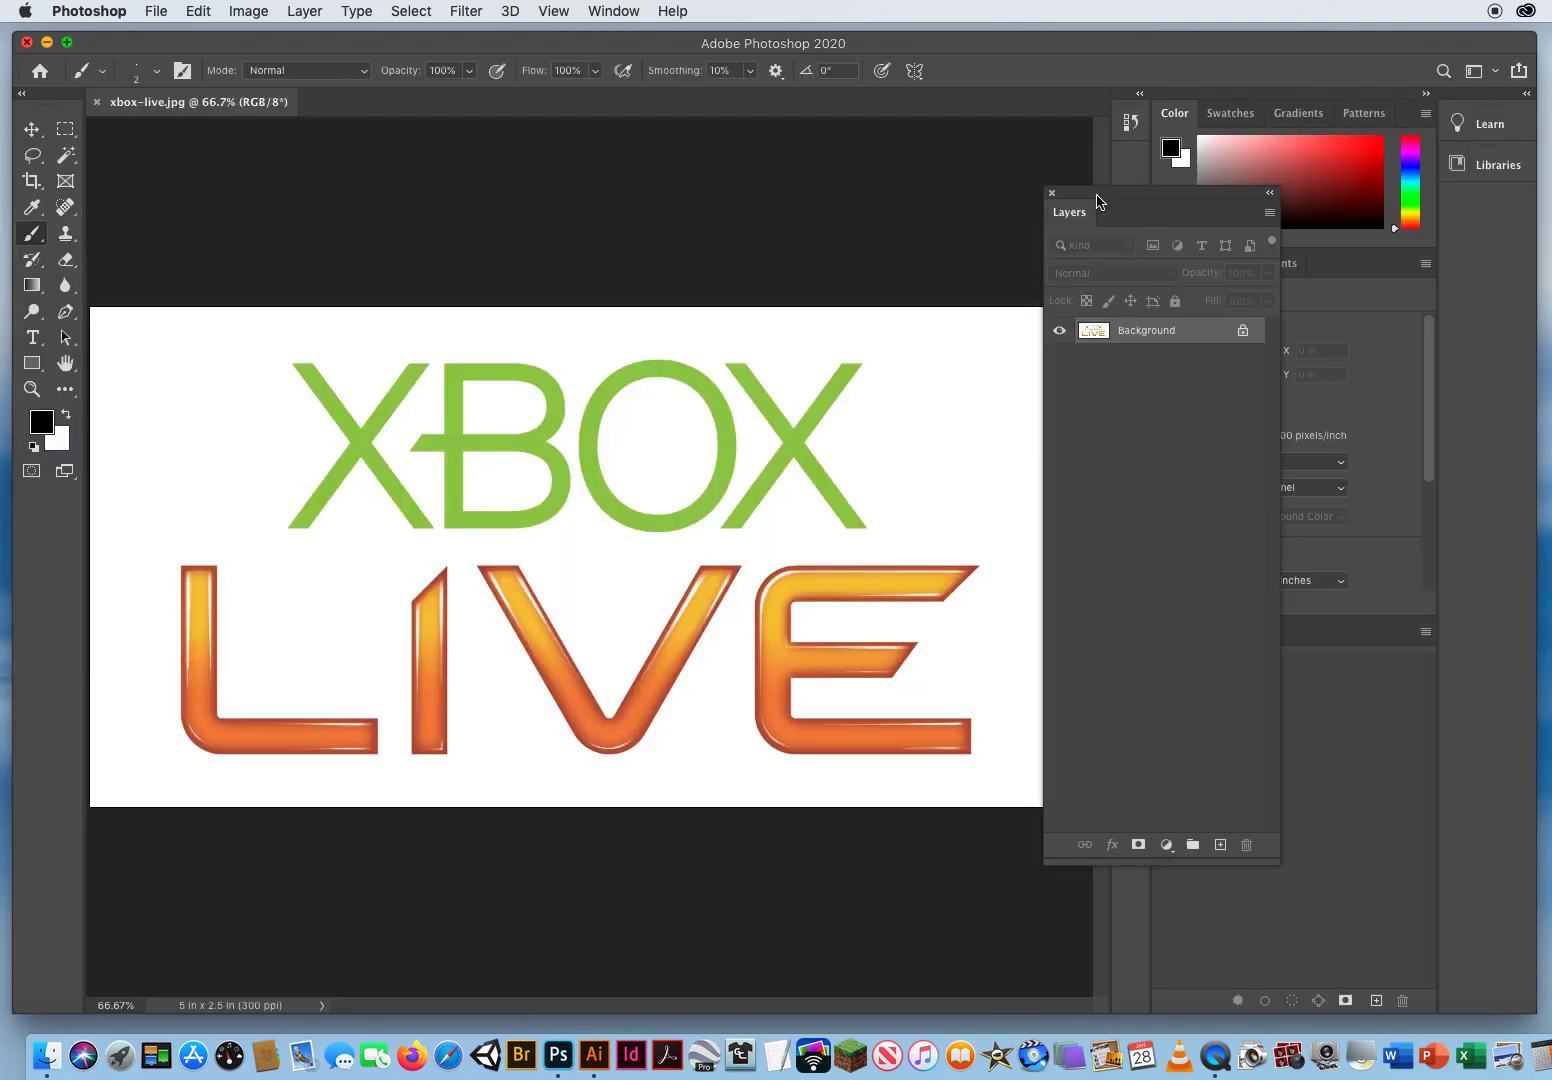
Shrink and reposition the Layers panel, and convert the locked Background into an editable layer named "Logo".
left_click_drag(1097, 200, 815, 205)
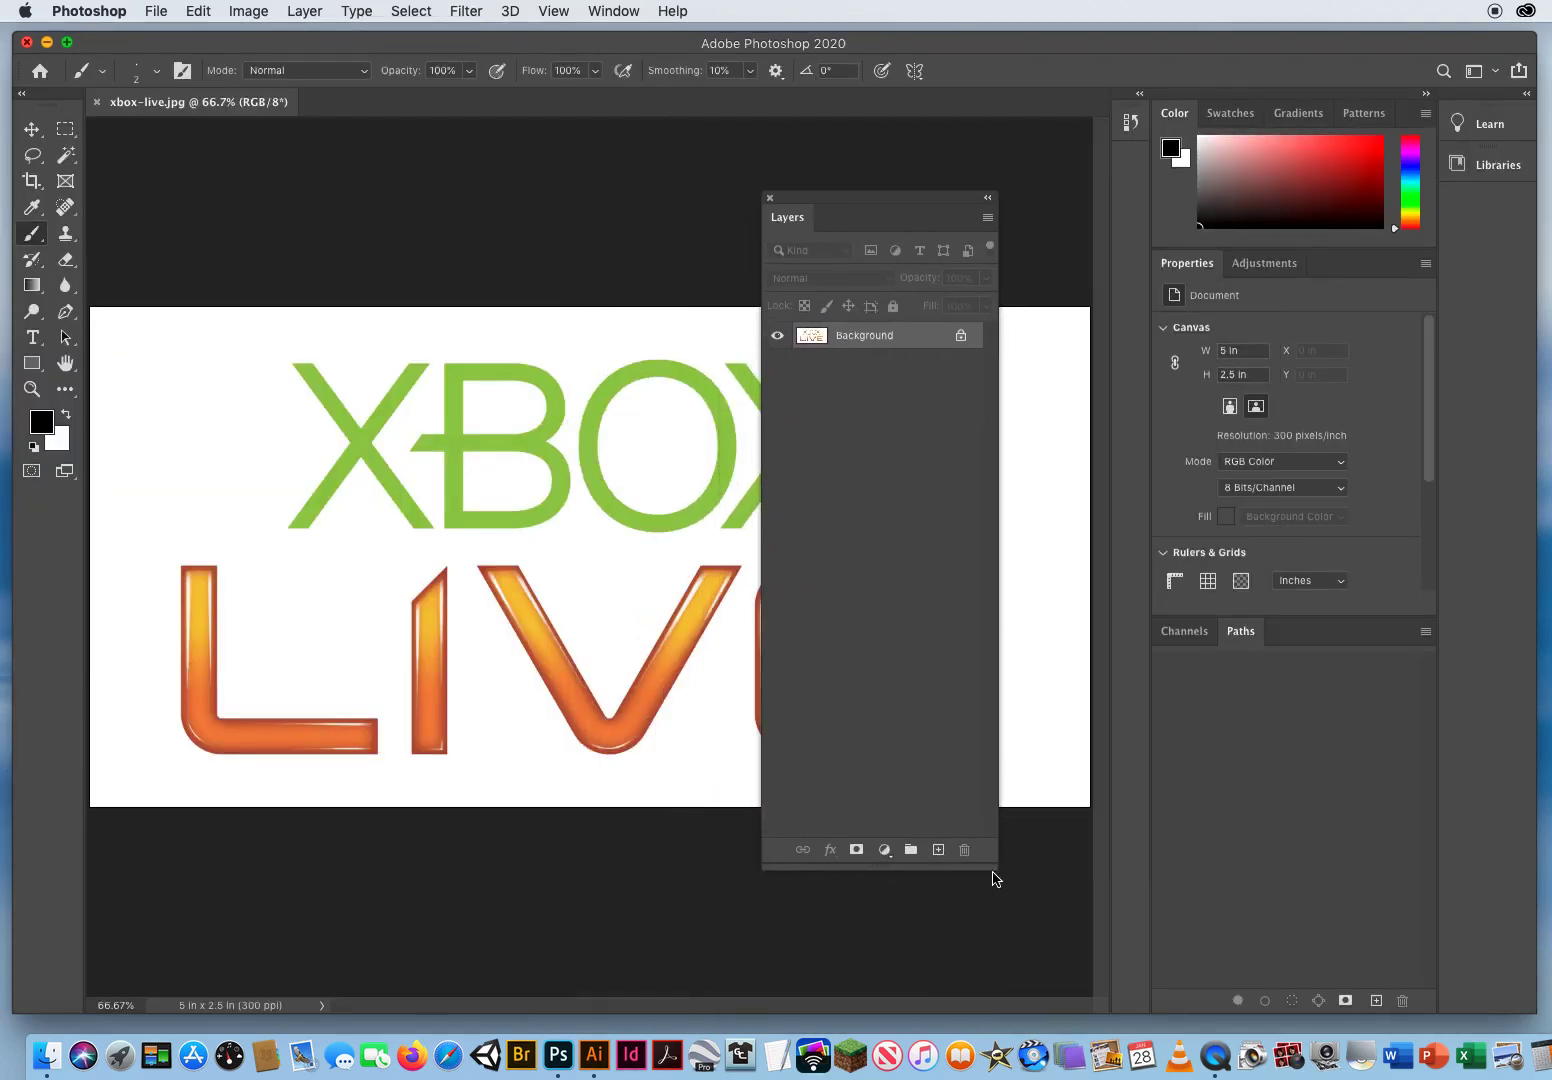
left_click_drag(995, 865, 1033, 567)
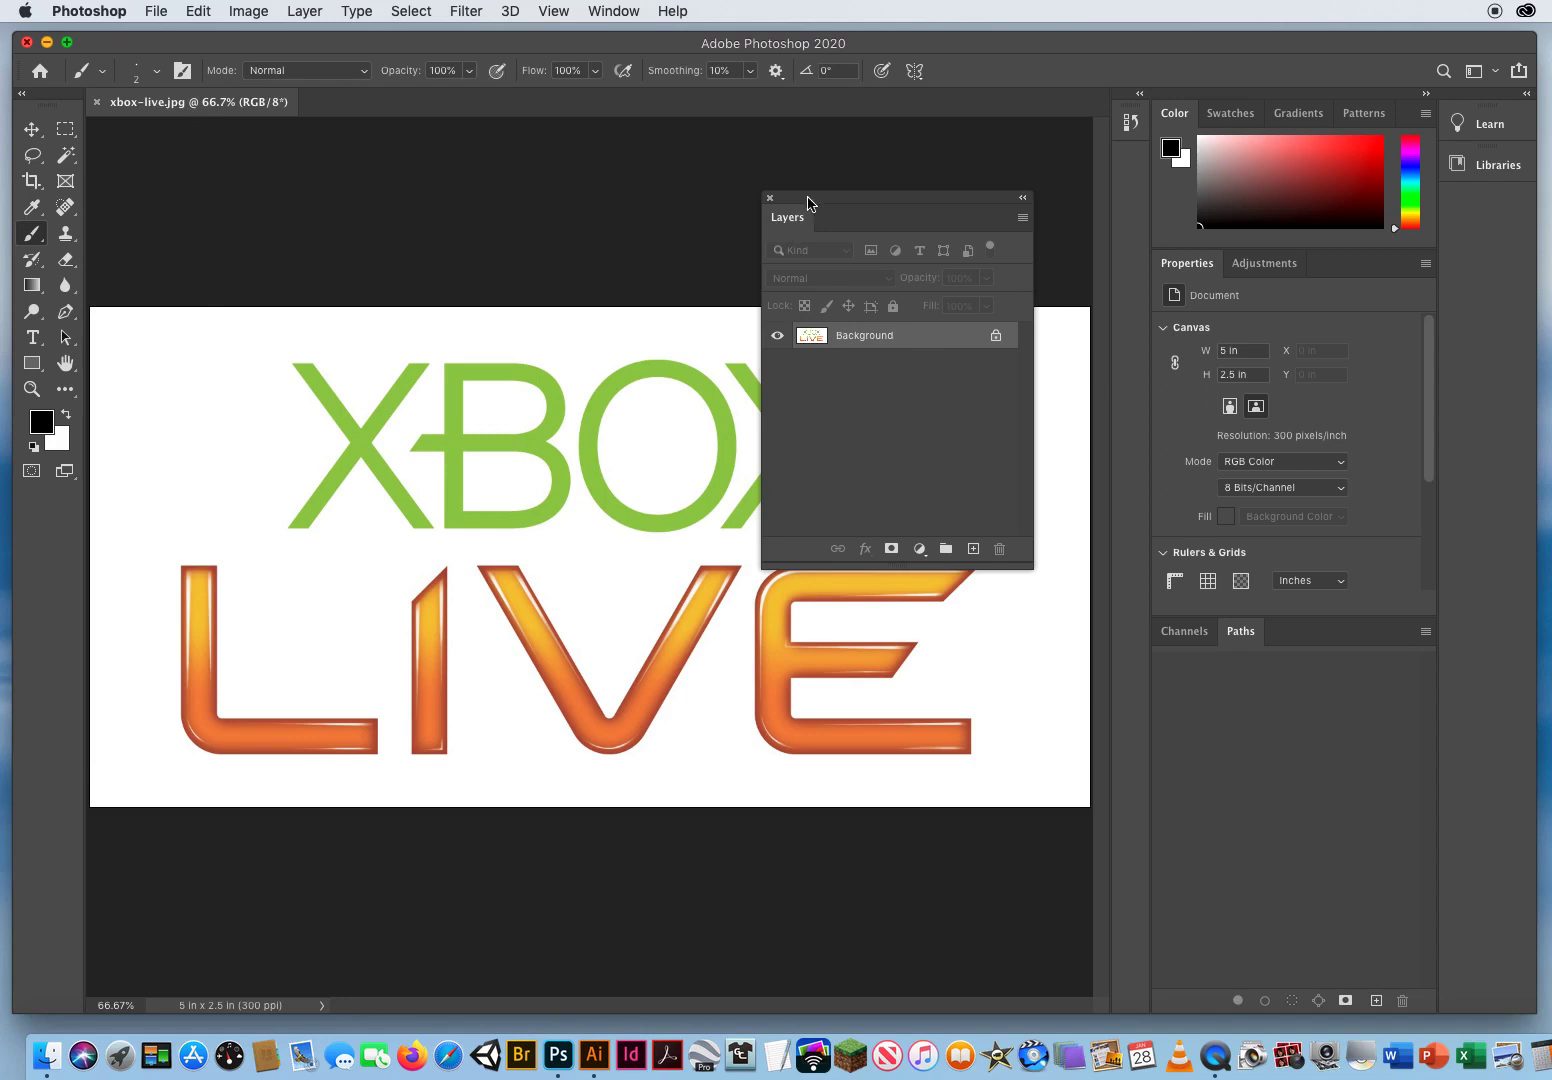
left_click_drag(807, 203, 926, 181)
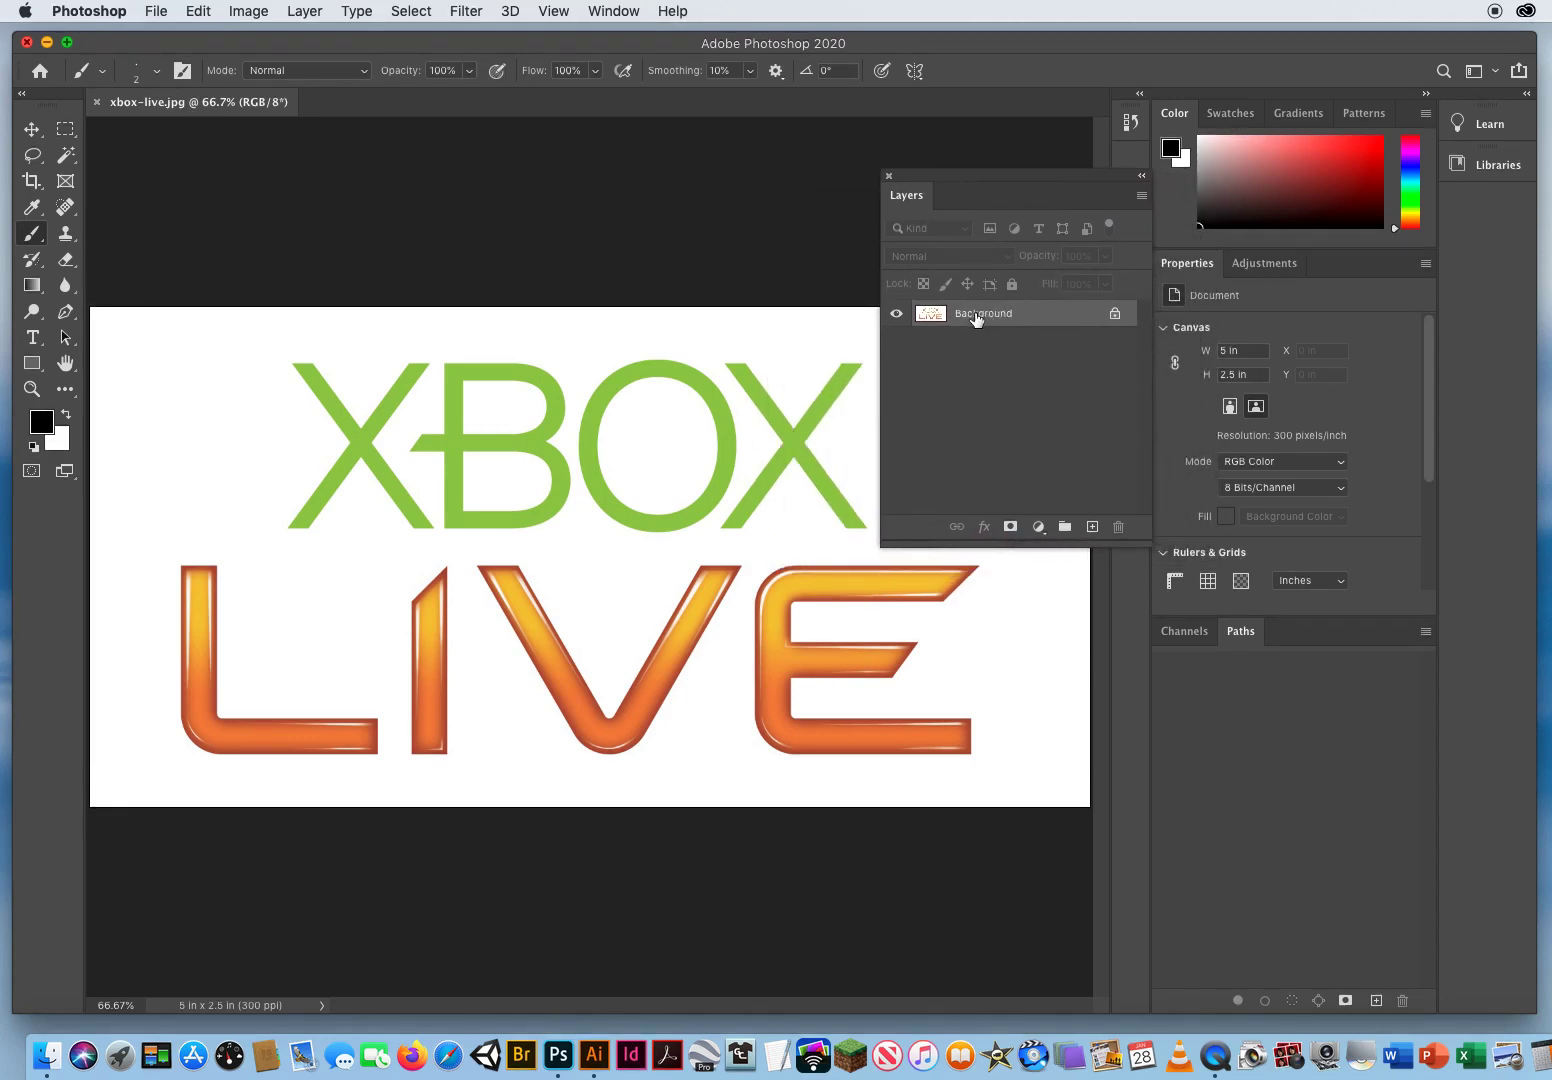
double_click(977, 315)
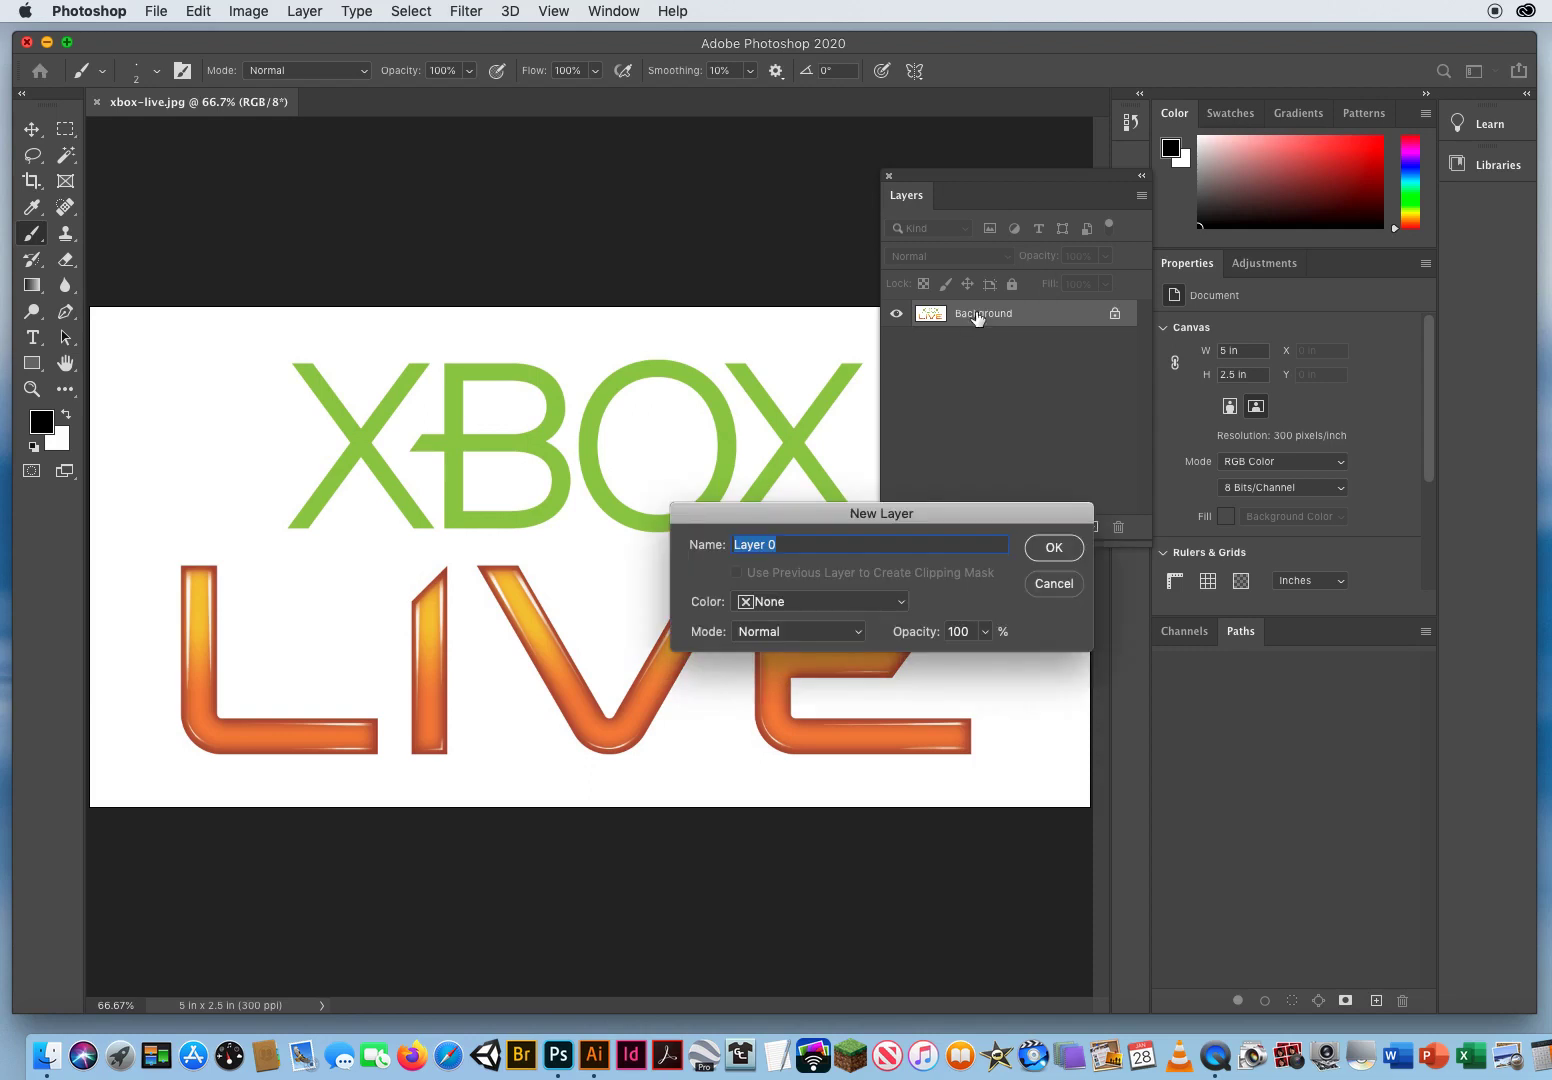
type("Logo")
left_click(1054, 548)
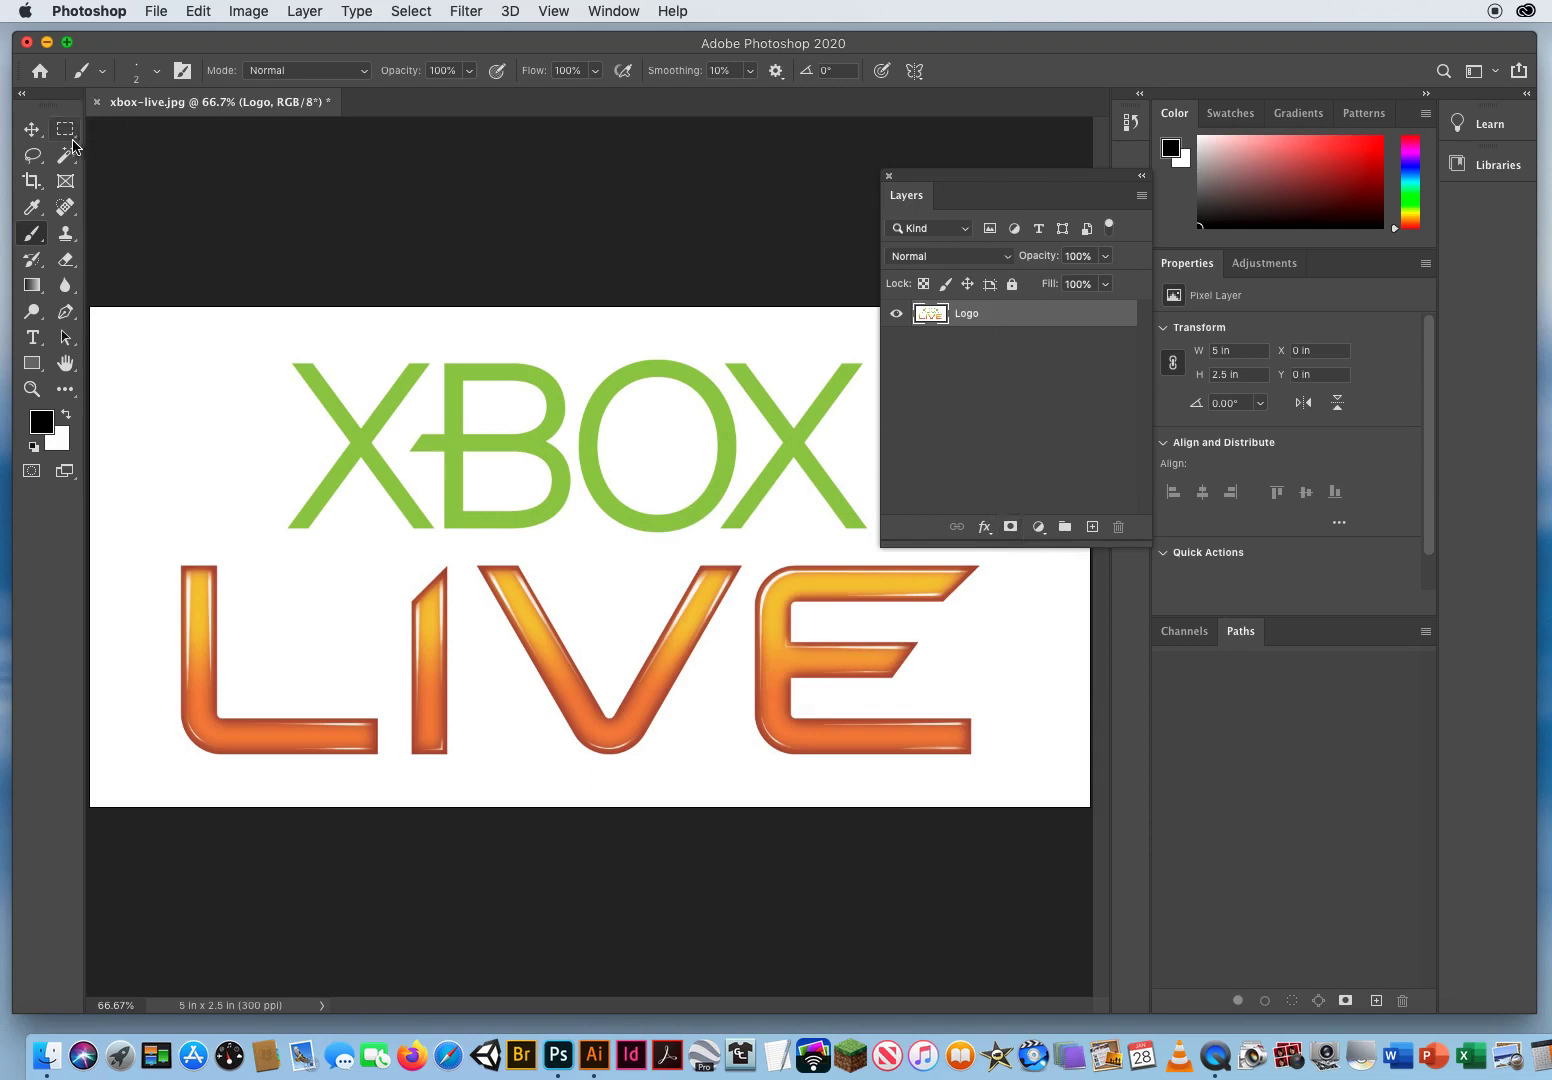
With the Magic Wand, select the white inside the O, inside both openings of the B and around the letters, and delete it.
left_click(67, 155)
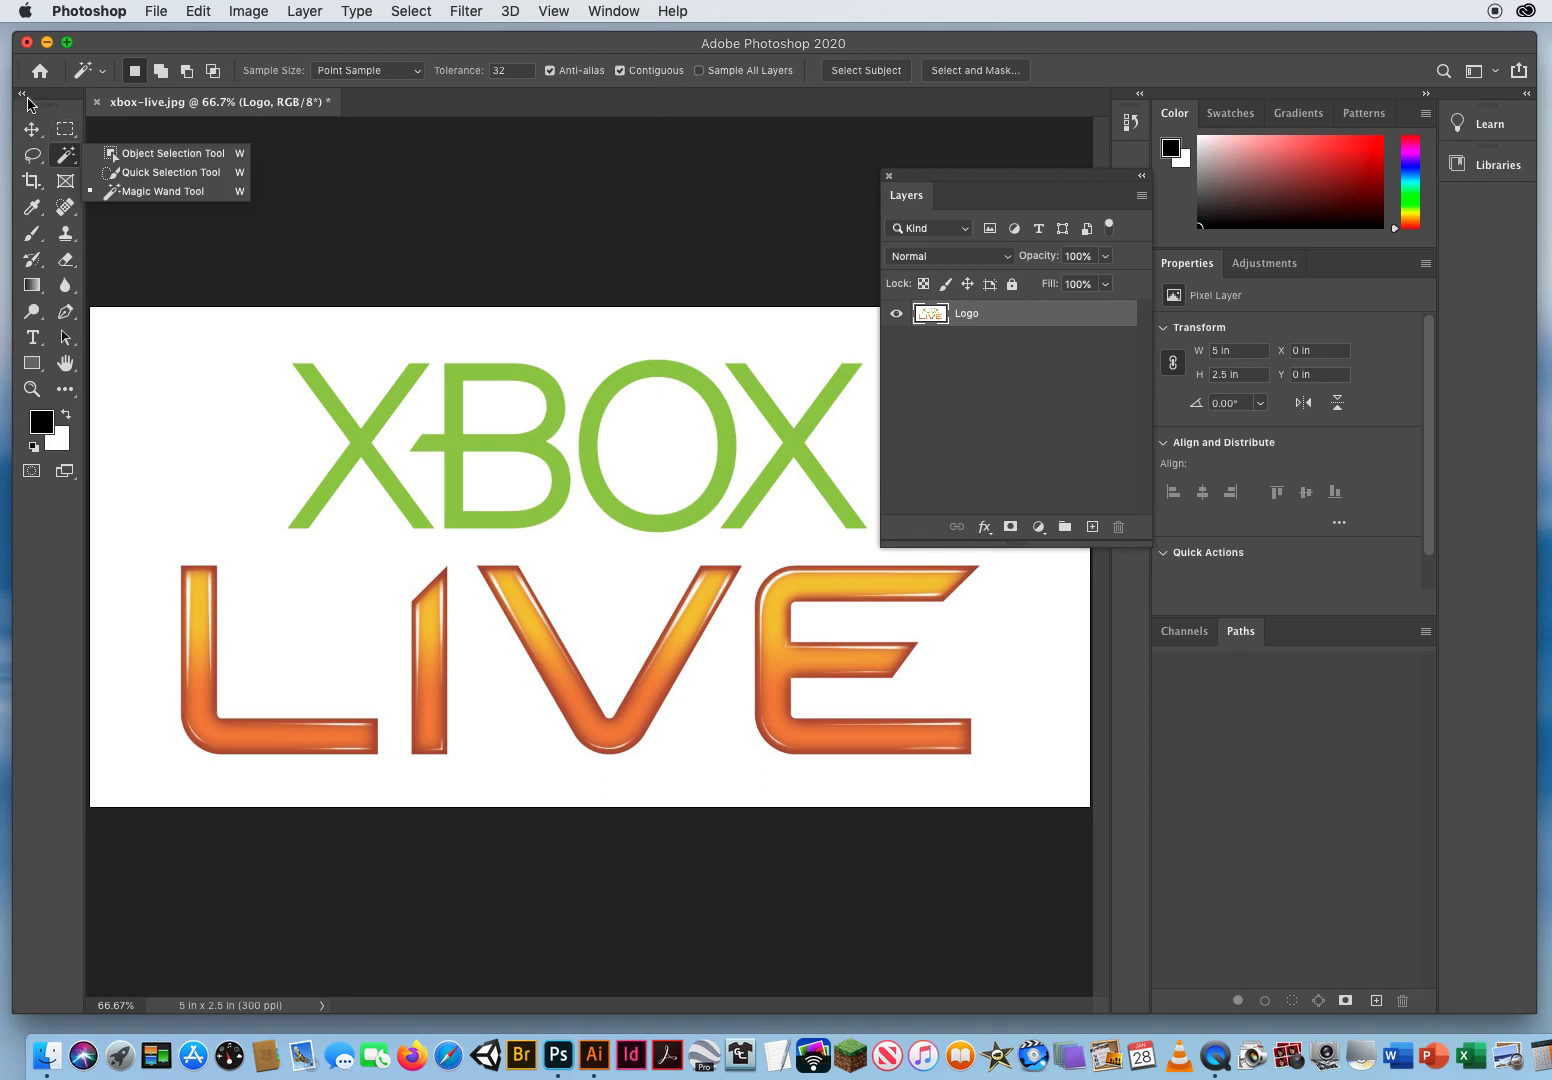
left_click(24, 96)
left_click(22, 96)
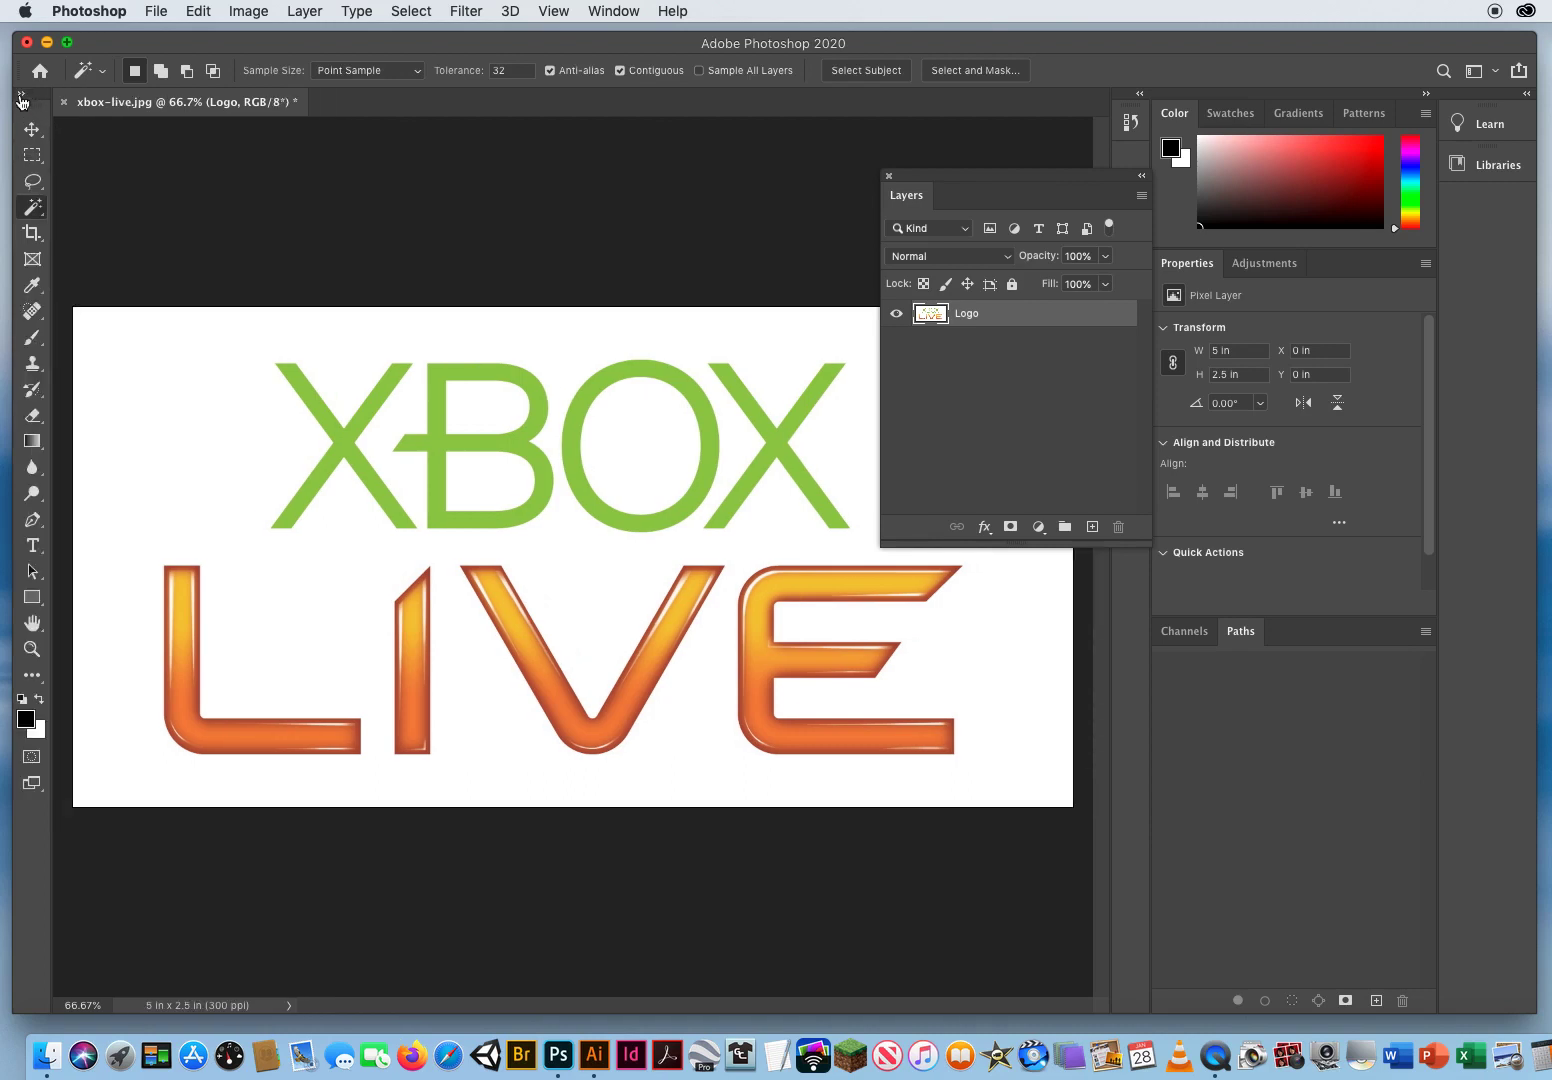
left_click(22, 97)
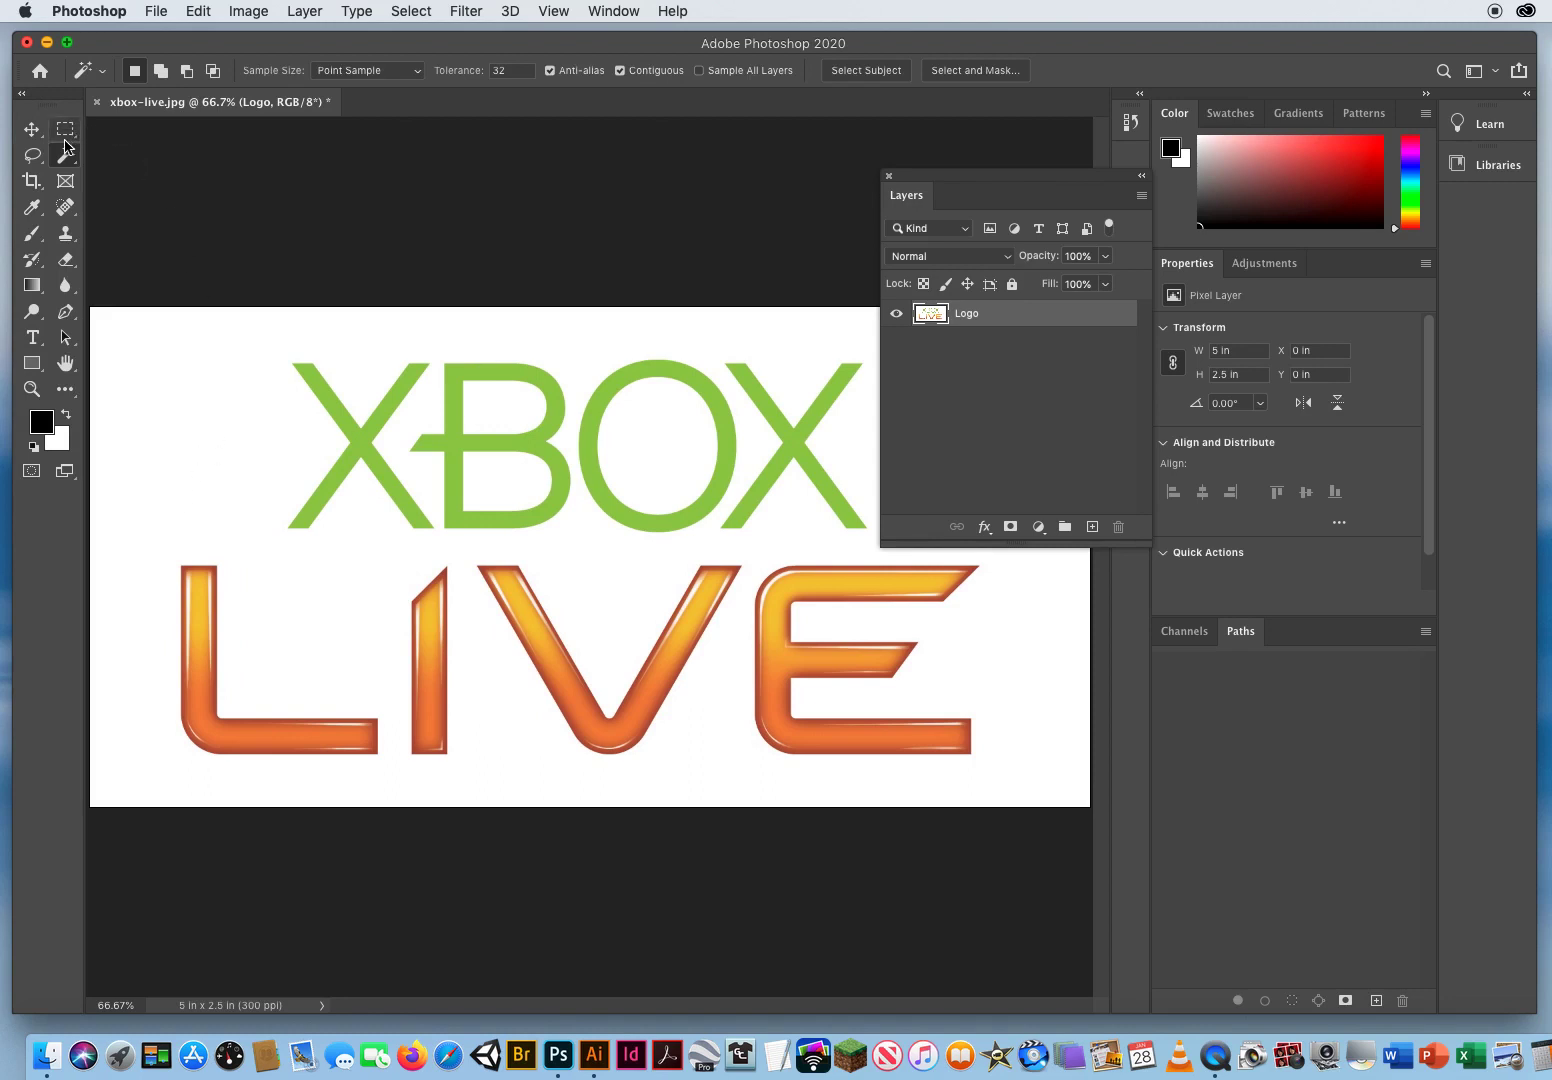
right_click(67, 155)
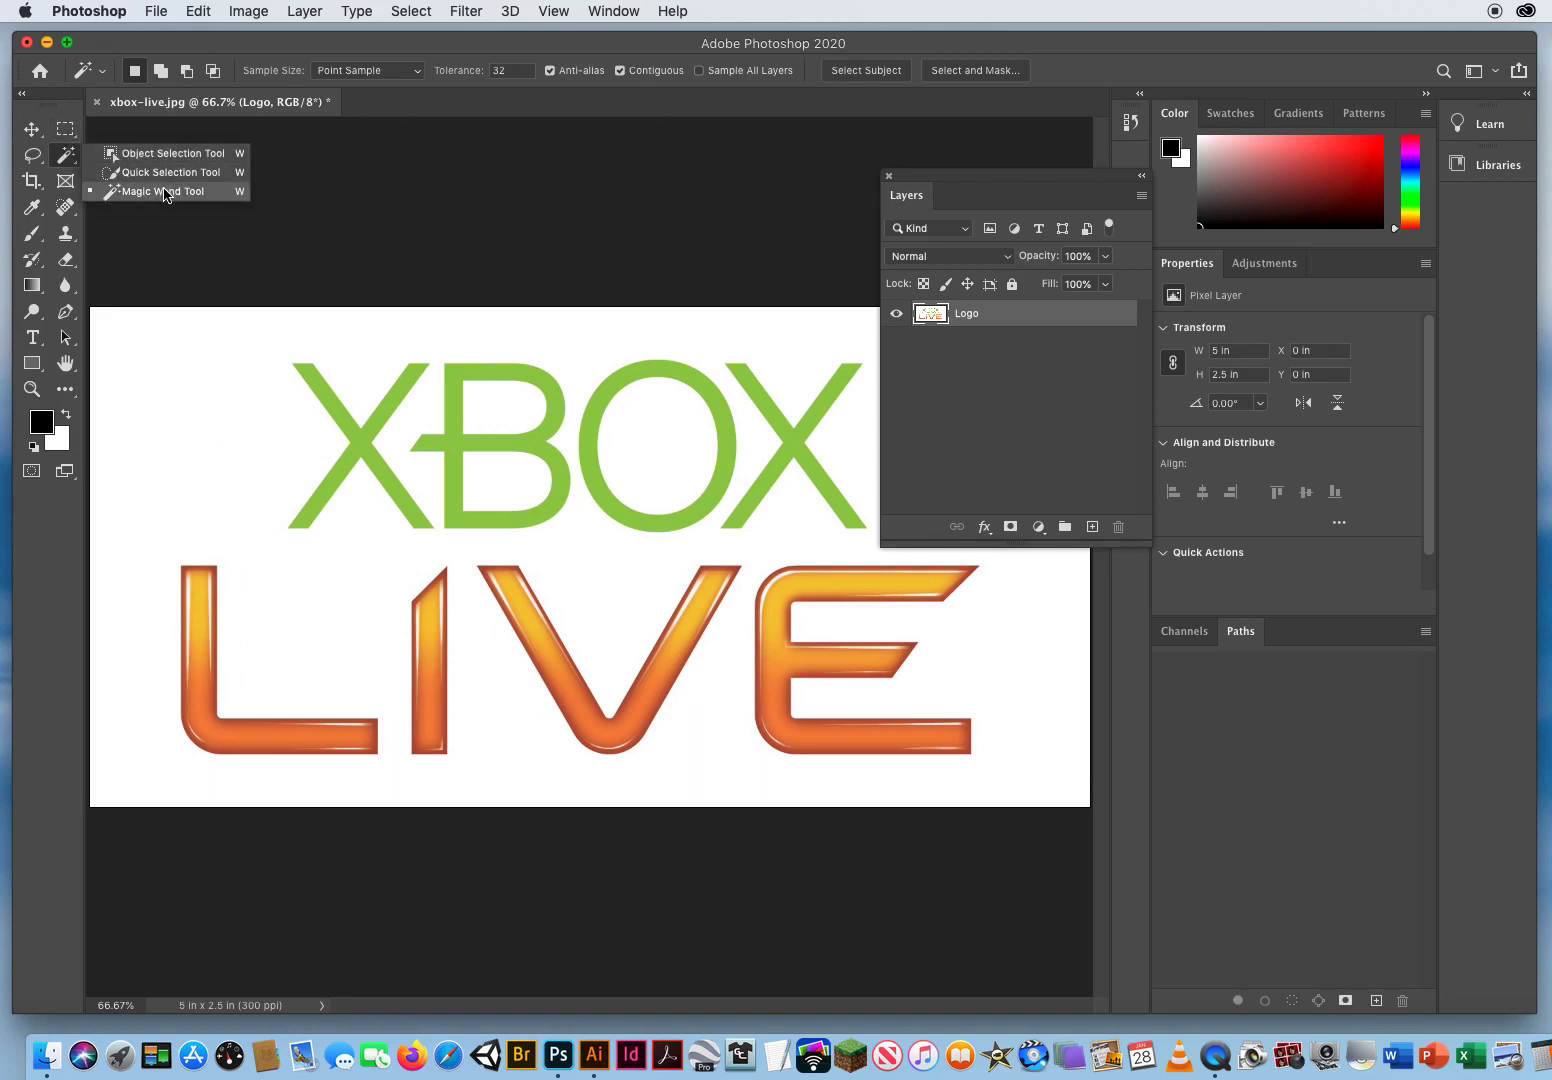
left_click(163, 191)
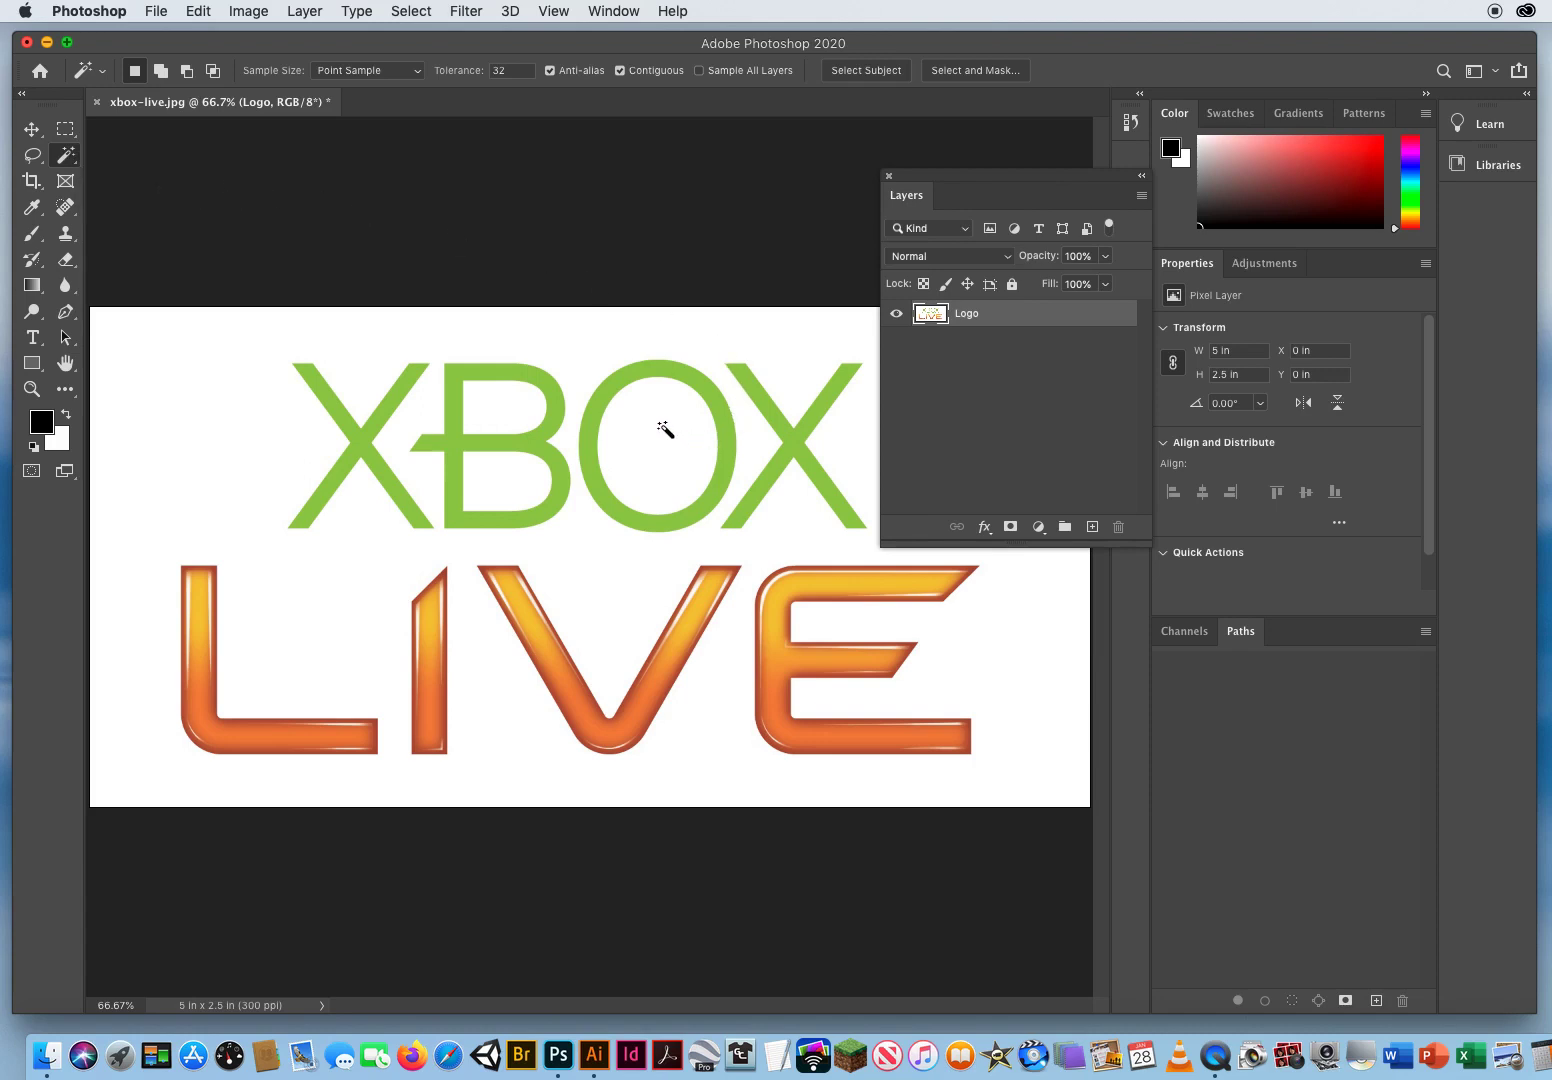
left_click(660, 426)
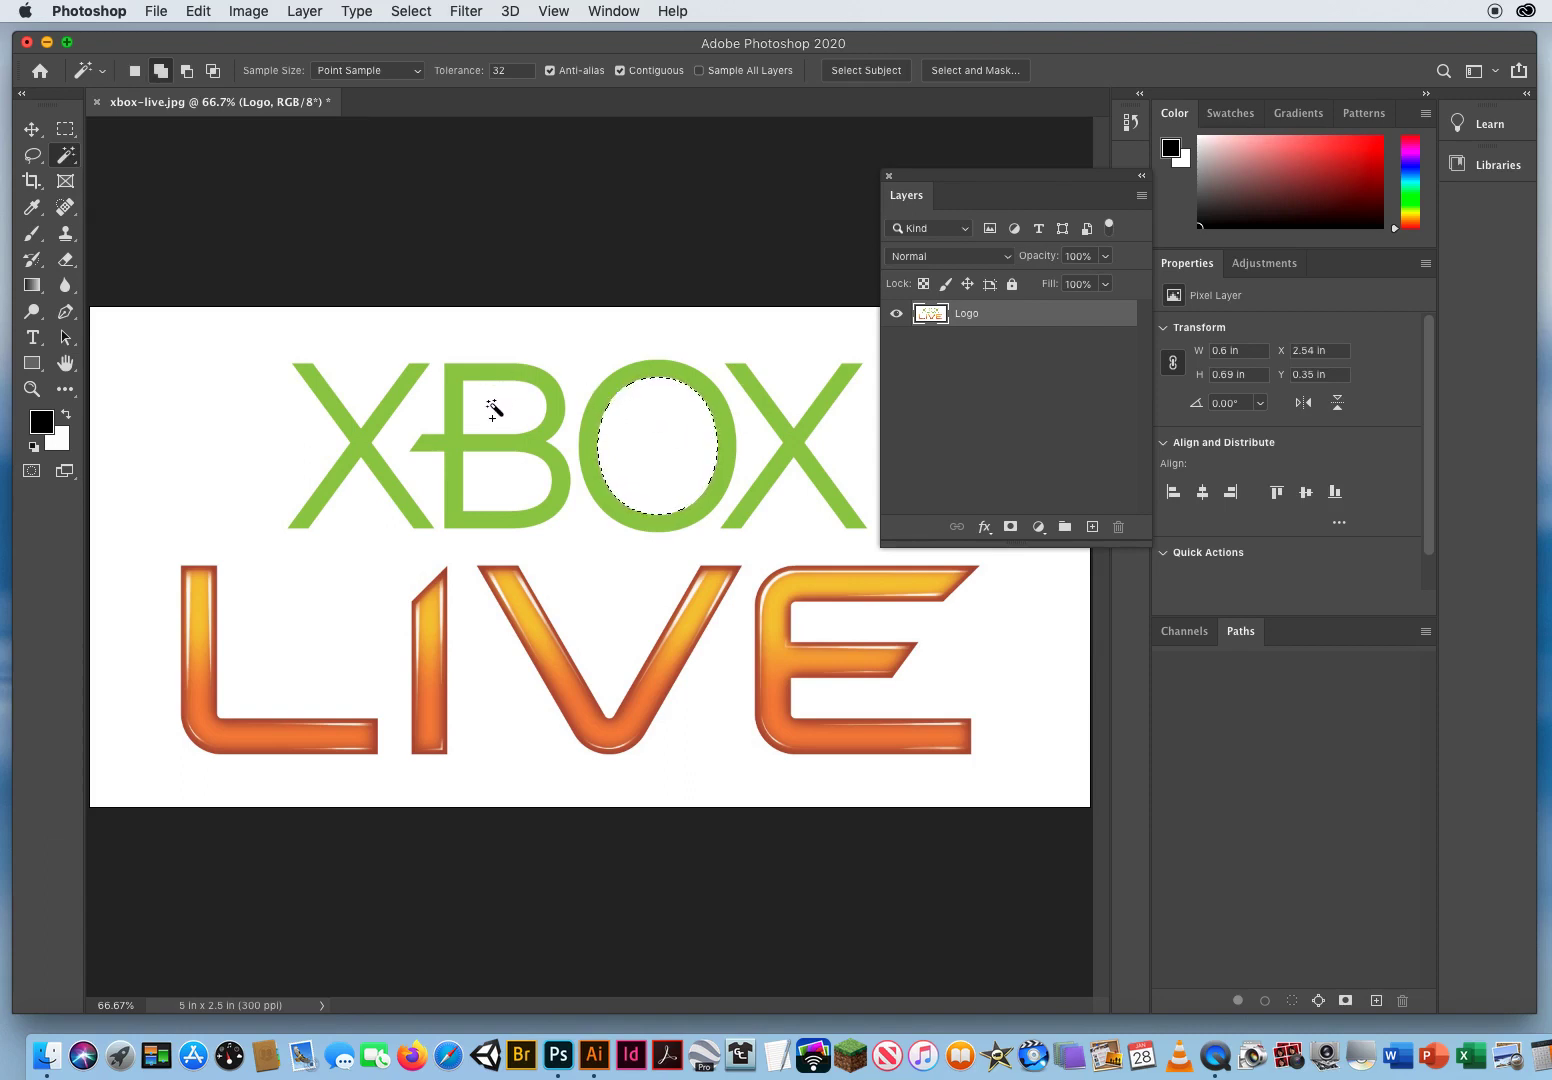
left_click(493, 410, "shift")
key("shift")
left_click(501, 482, "shift")
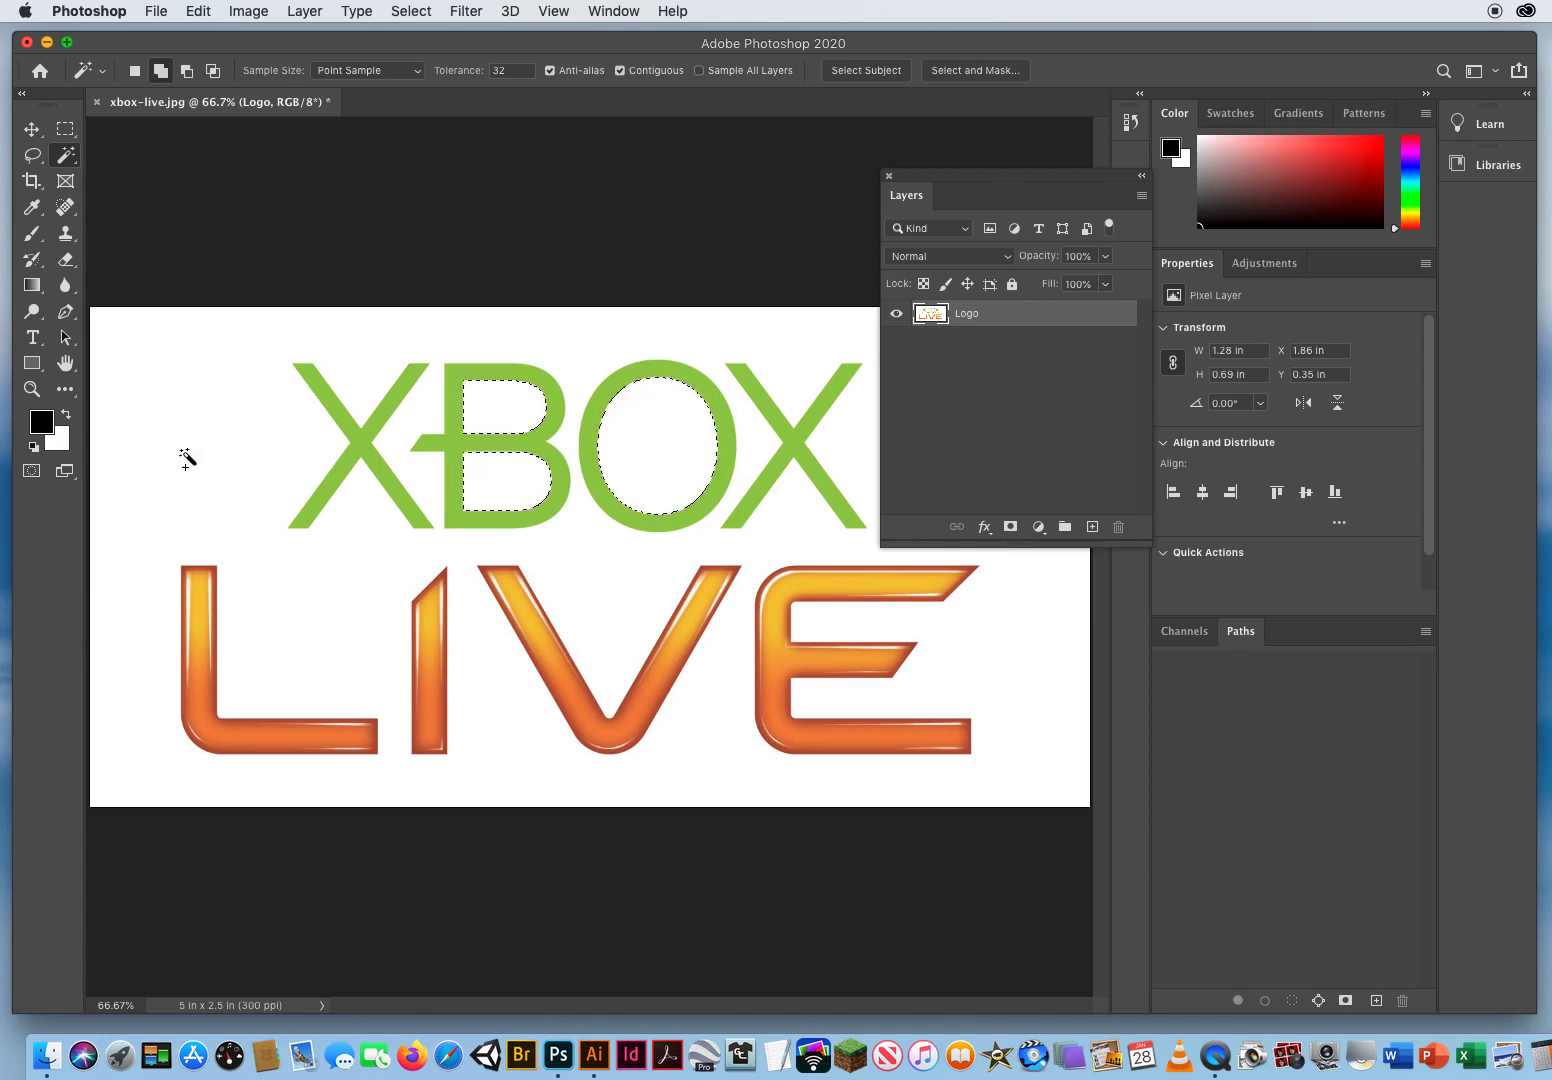
left_click(191, 423, "shift")
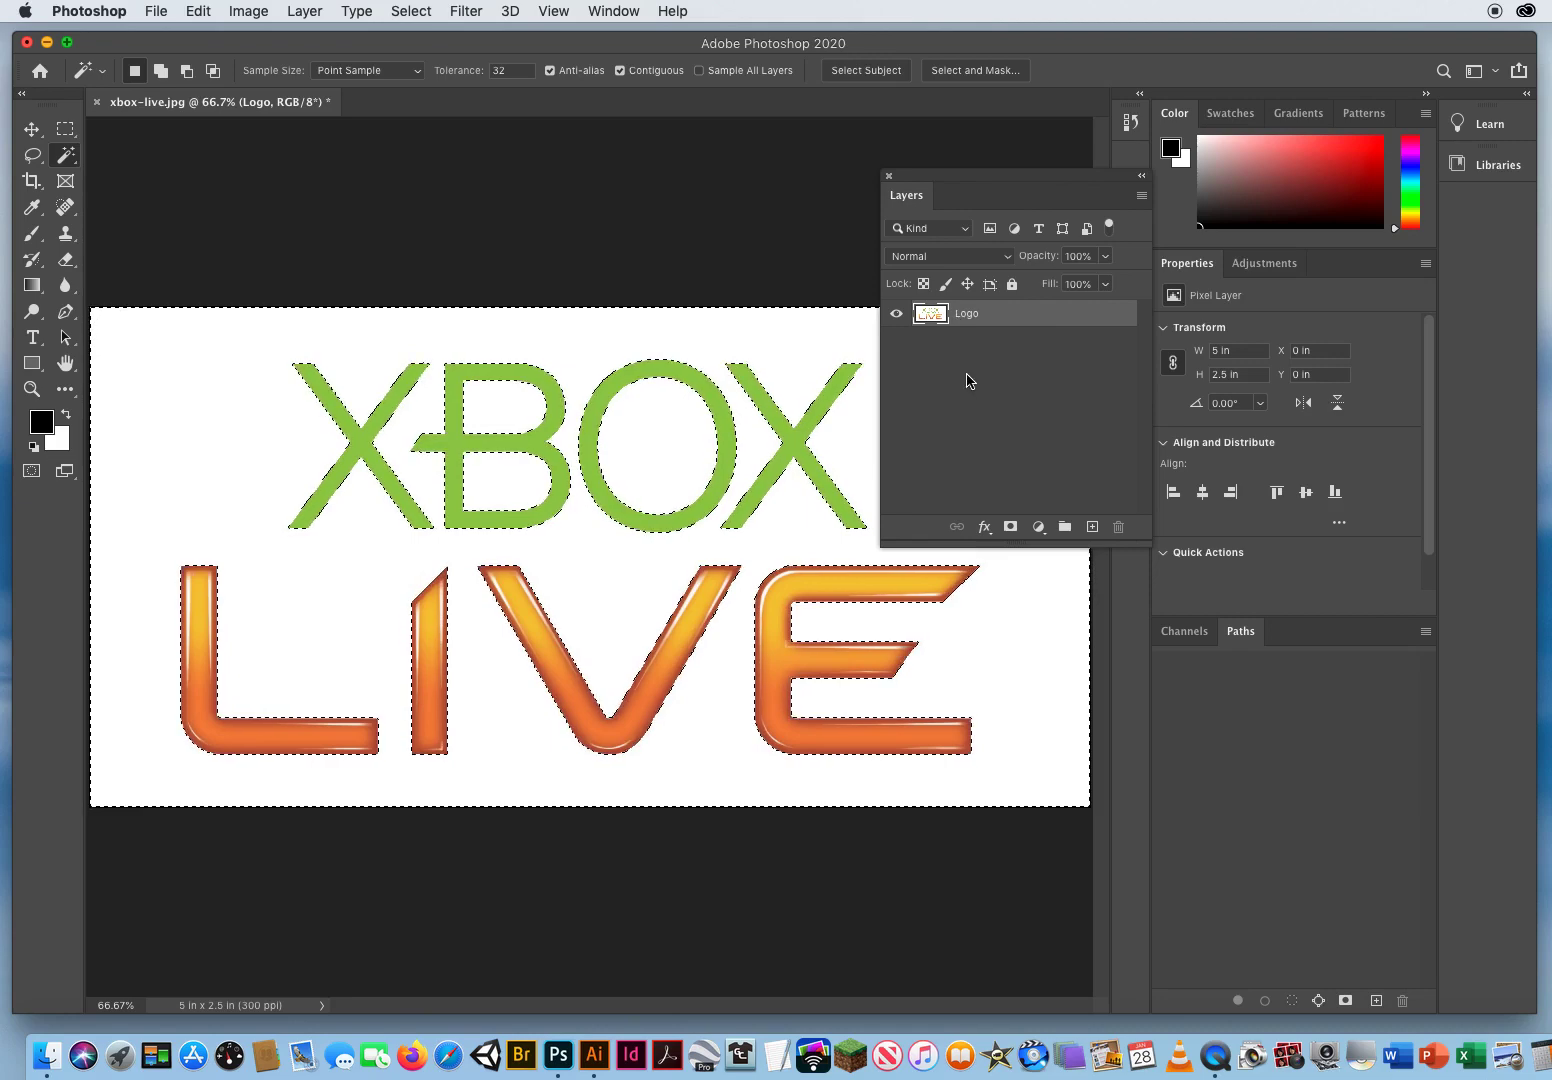
key("BackSpace")
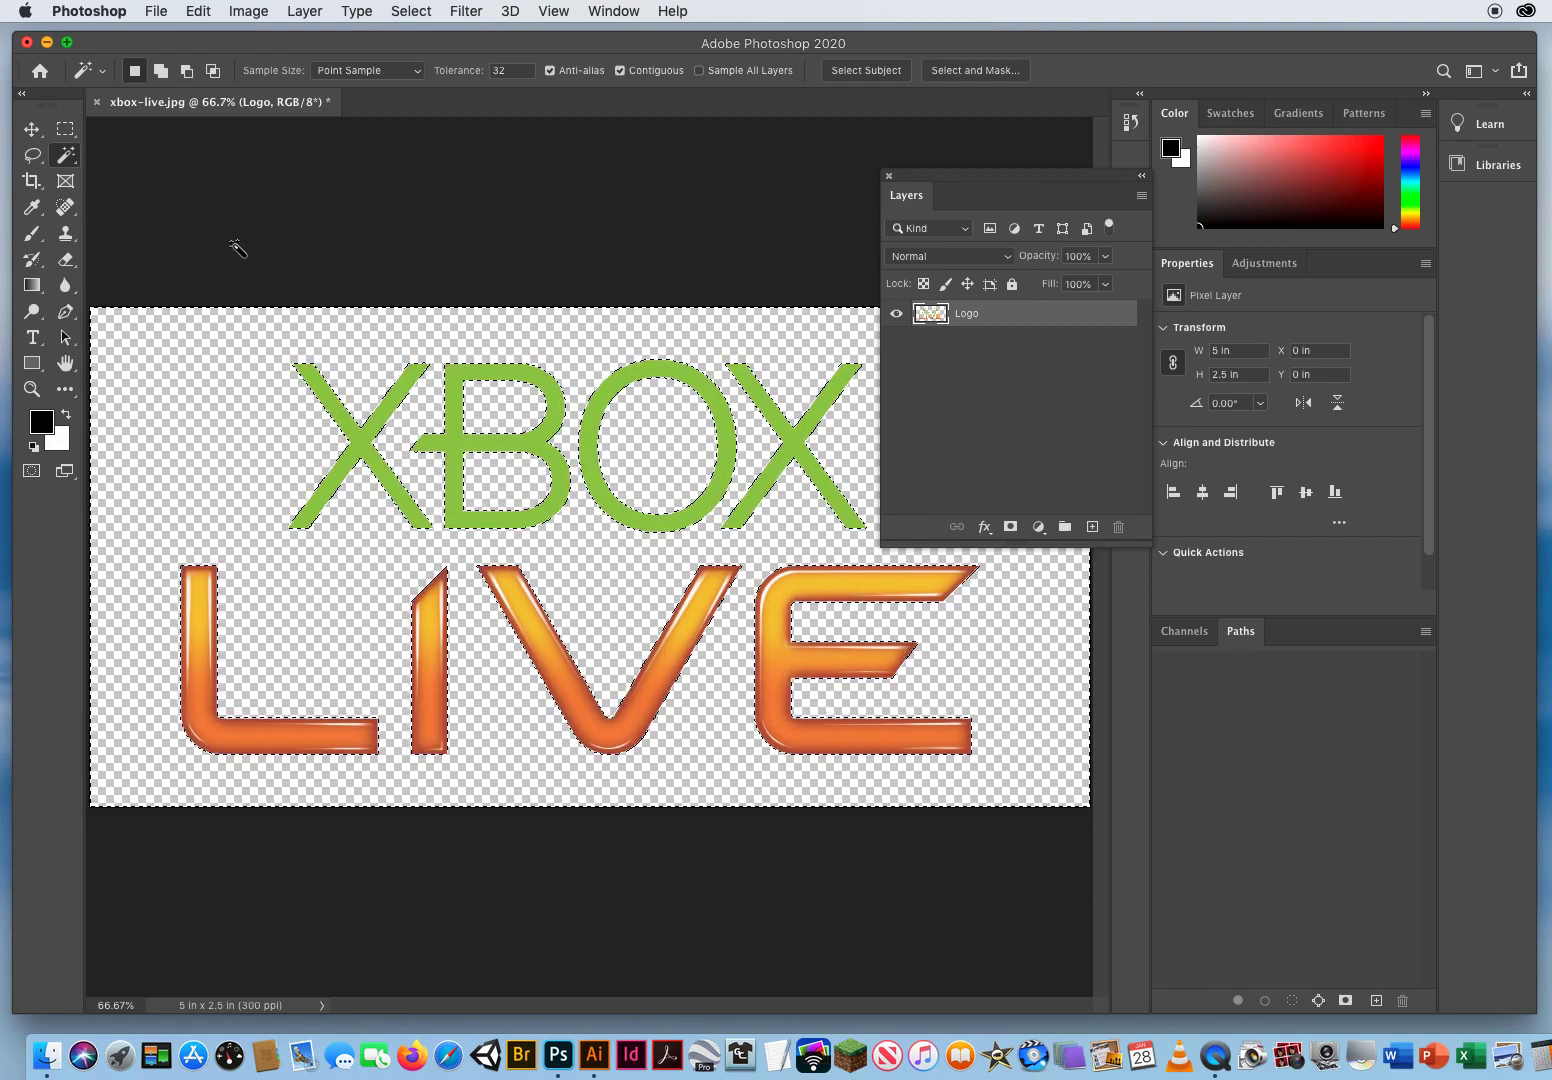
Save the cut-out logo as xbox-live.psd in Photoshop format with layers and maximized compatibility, and close the document.
left_click(158, 12)
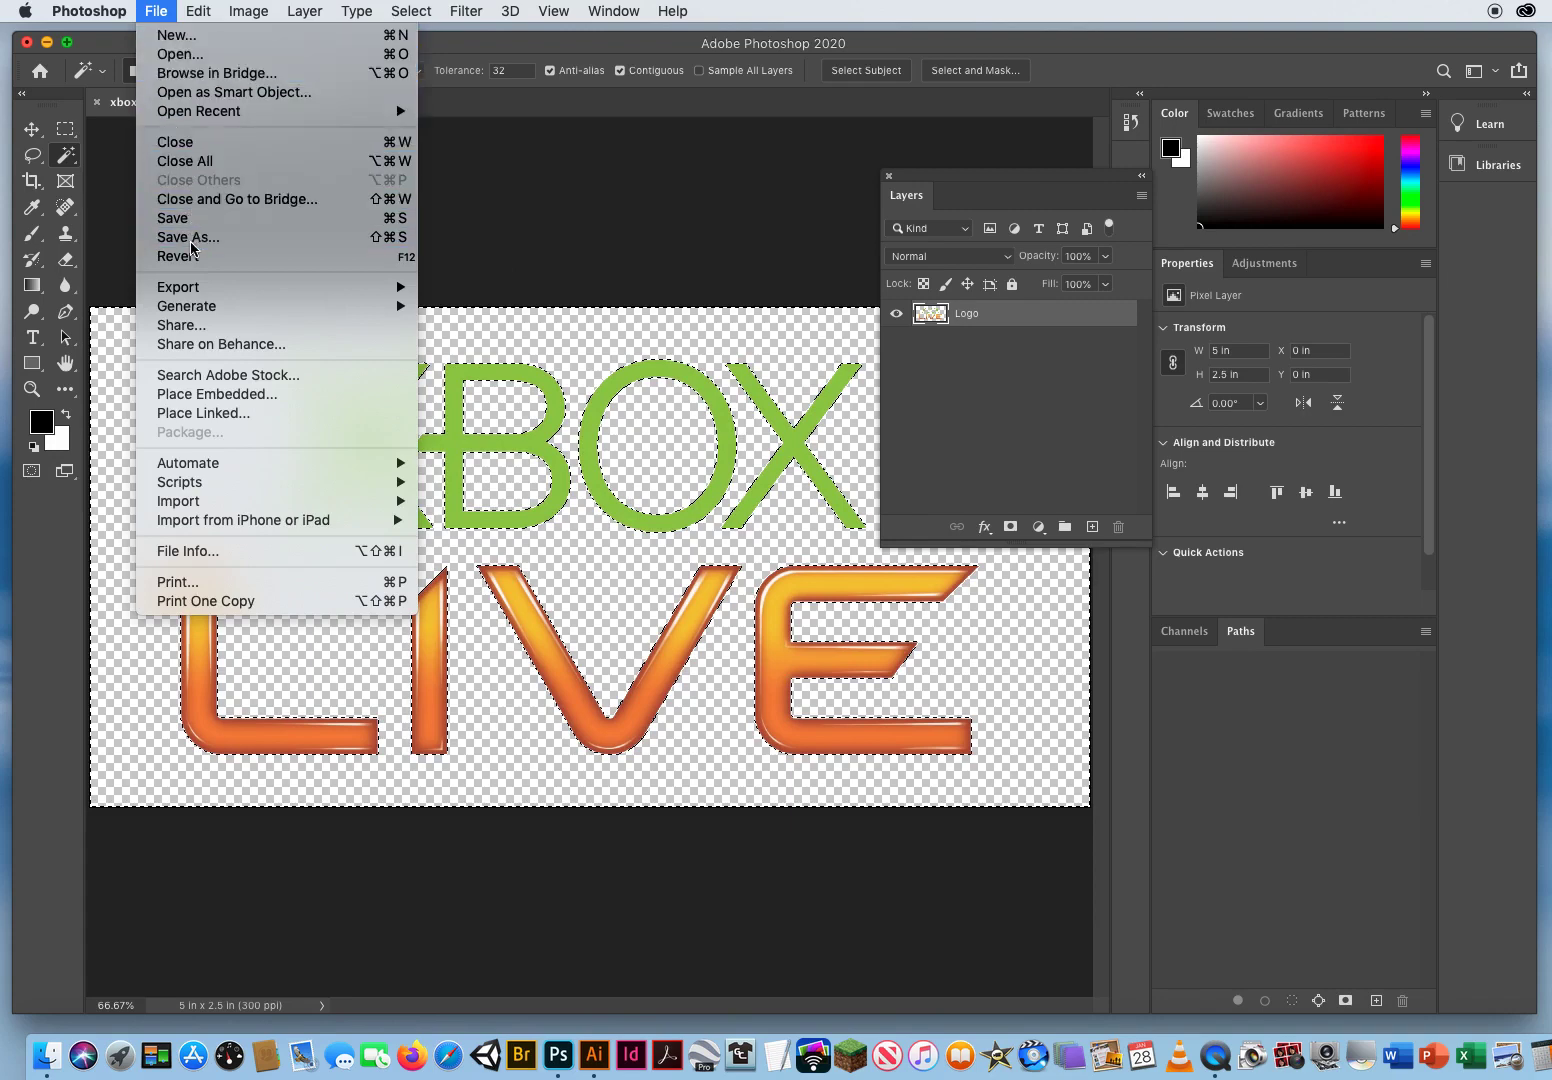
left_click(191, 240)
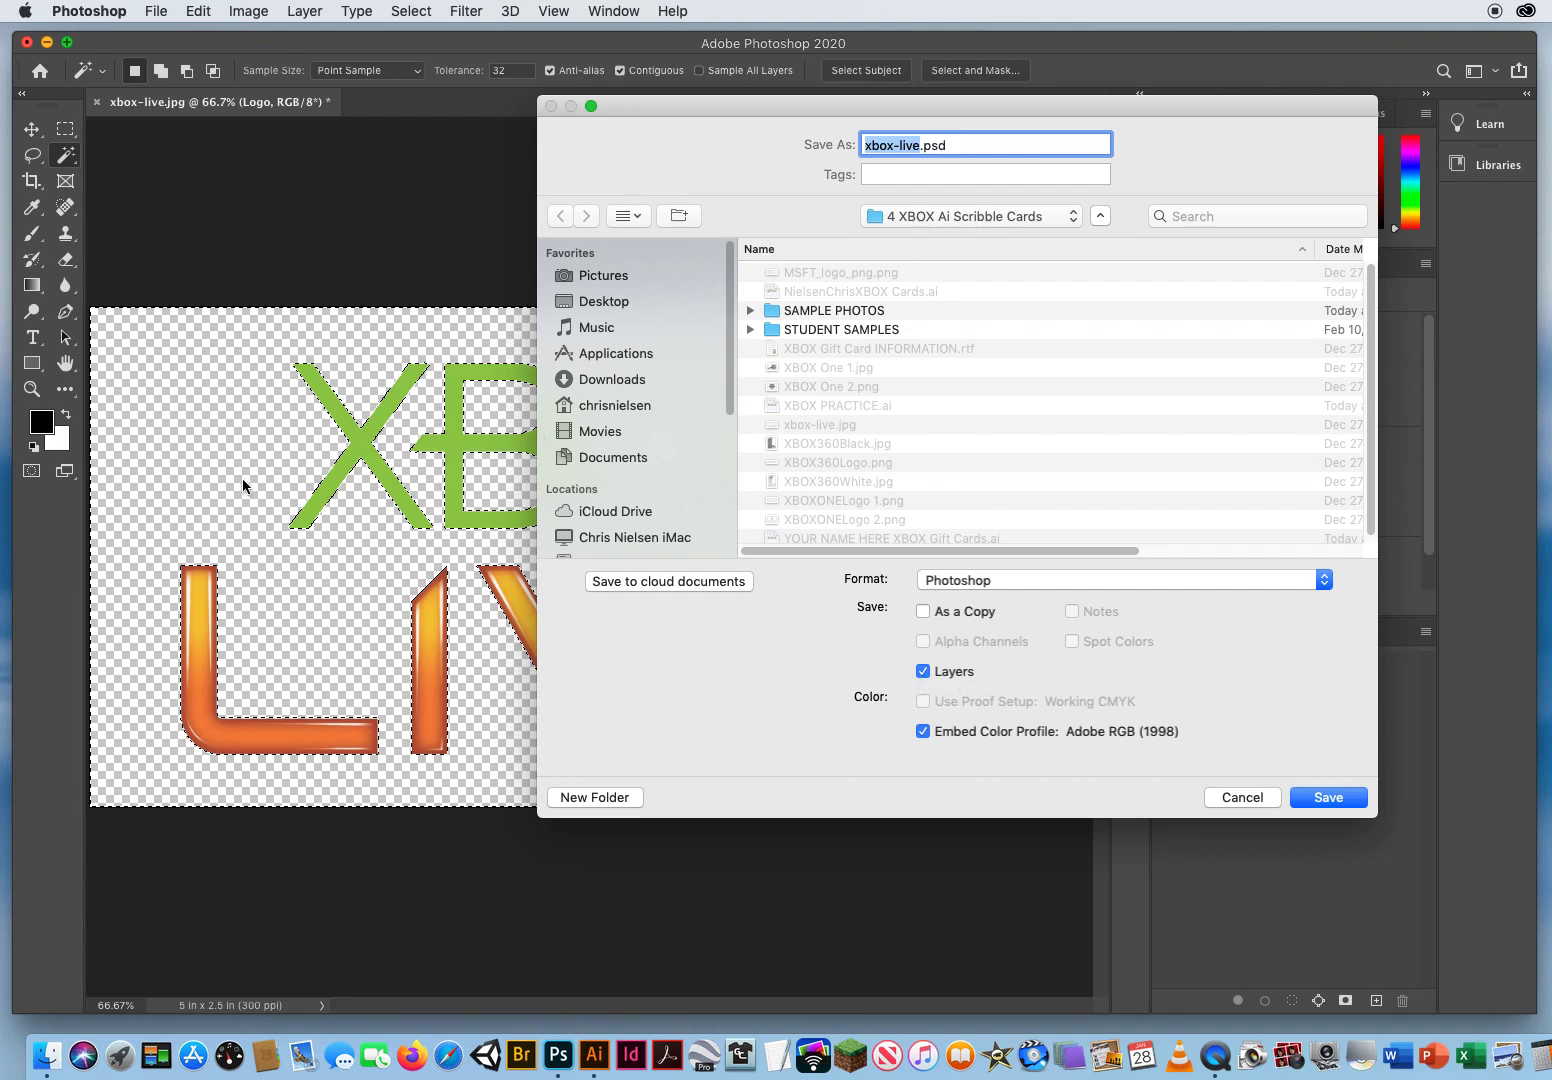
left_click(1322, 799)
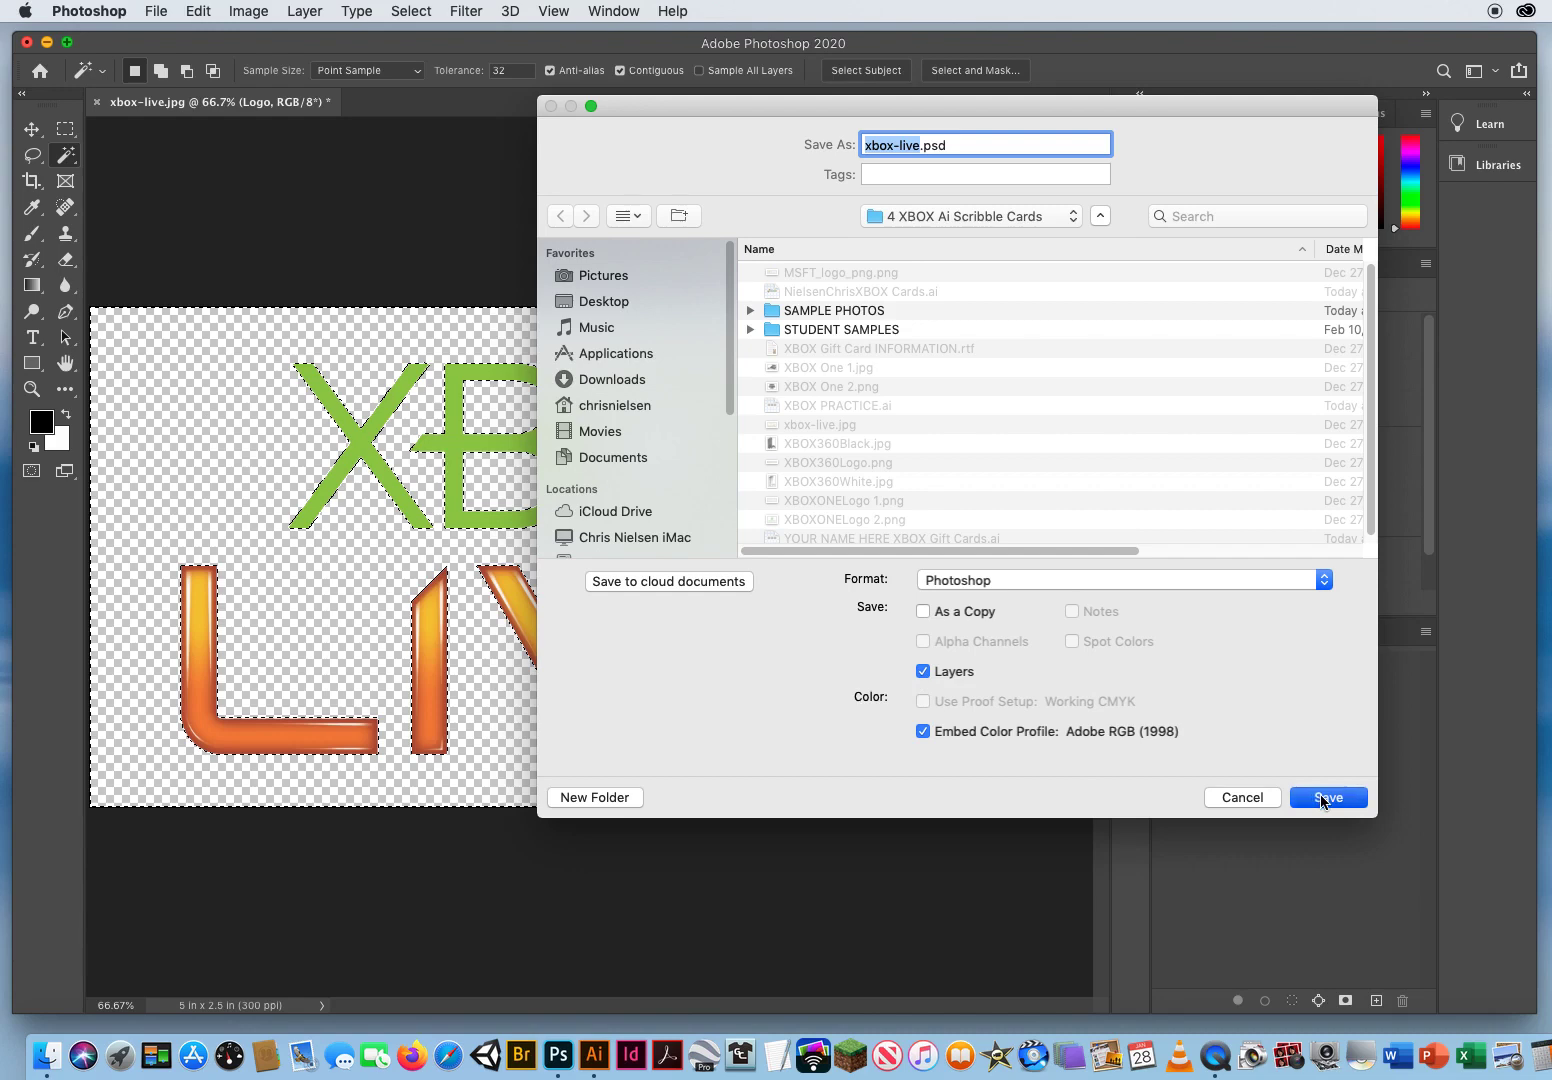
left_click_drag(758, 435, 543, 351)
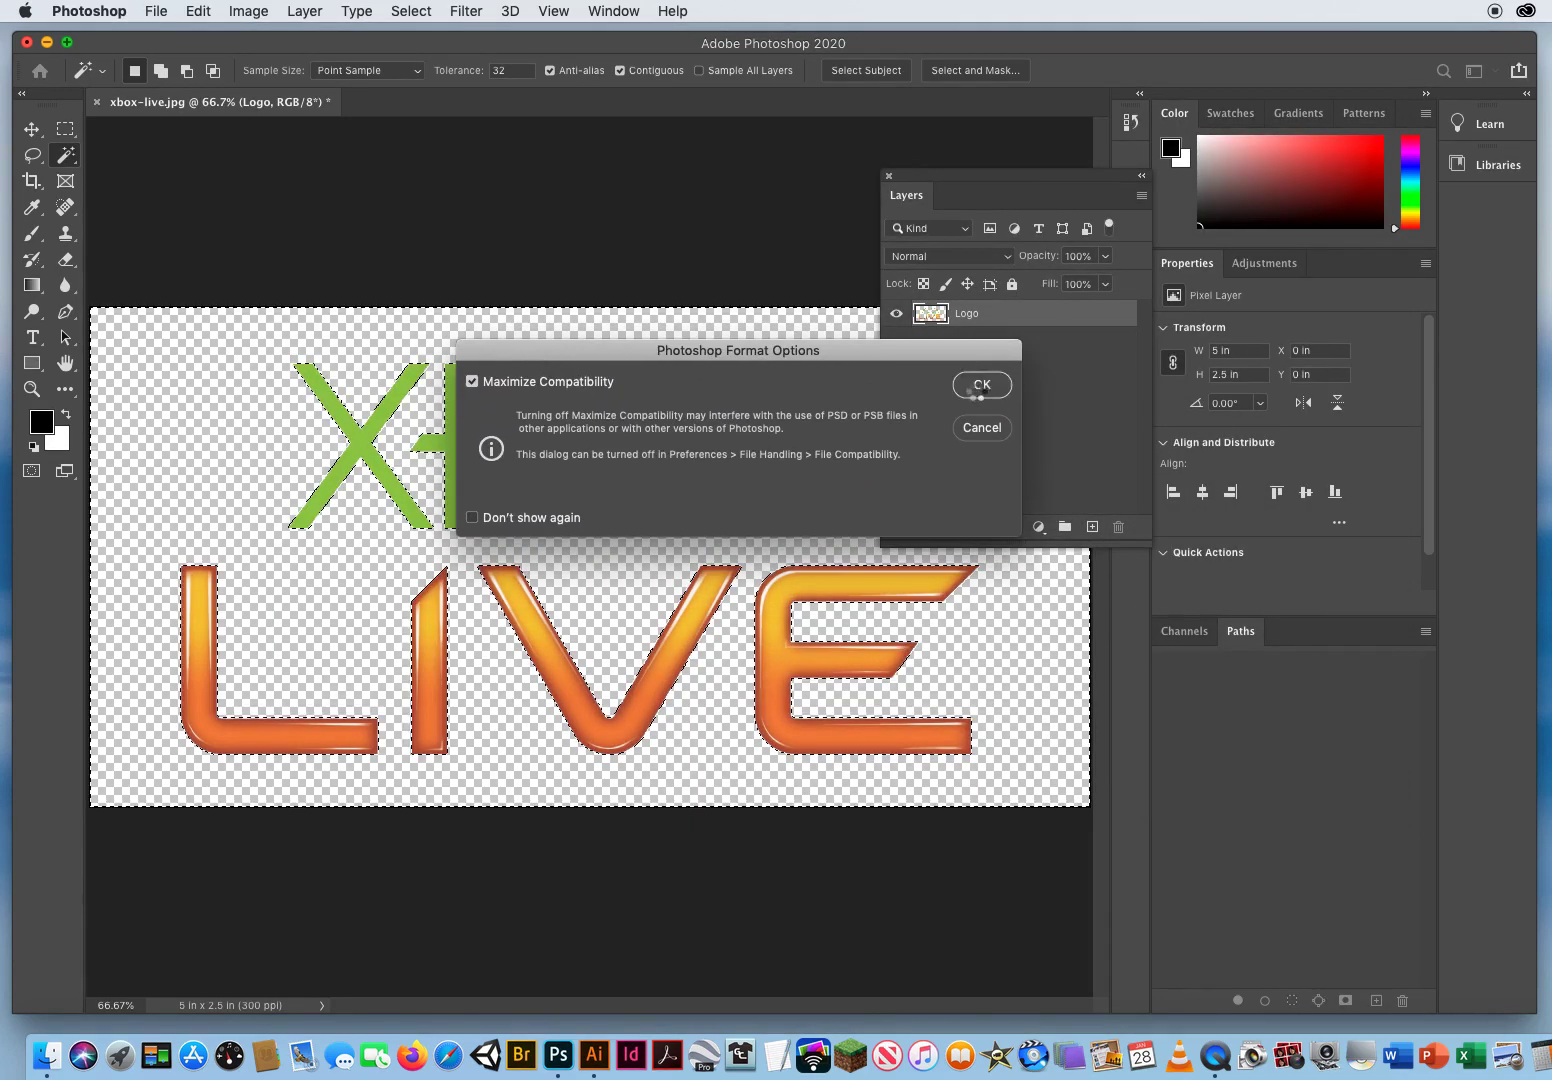
left_click(978, 385)
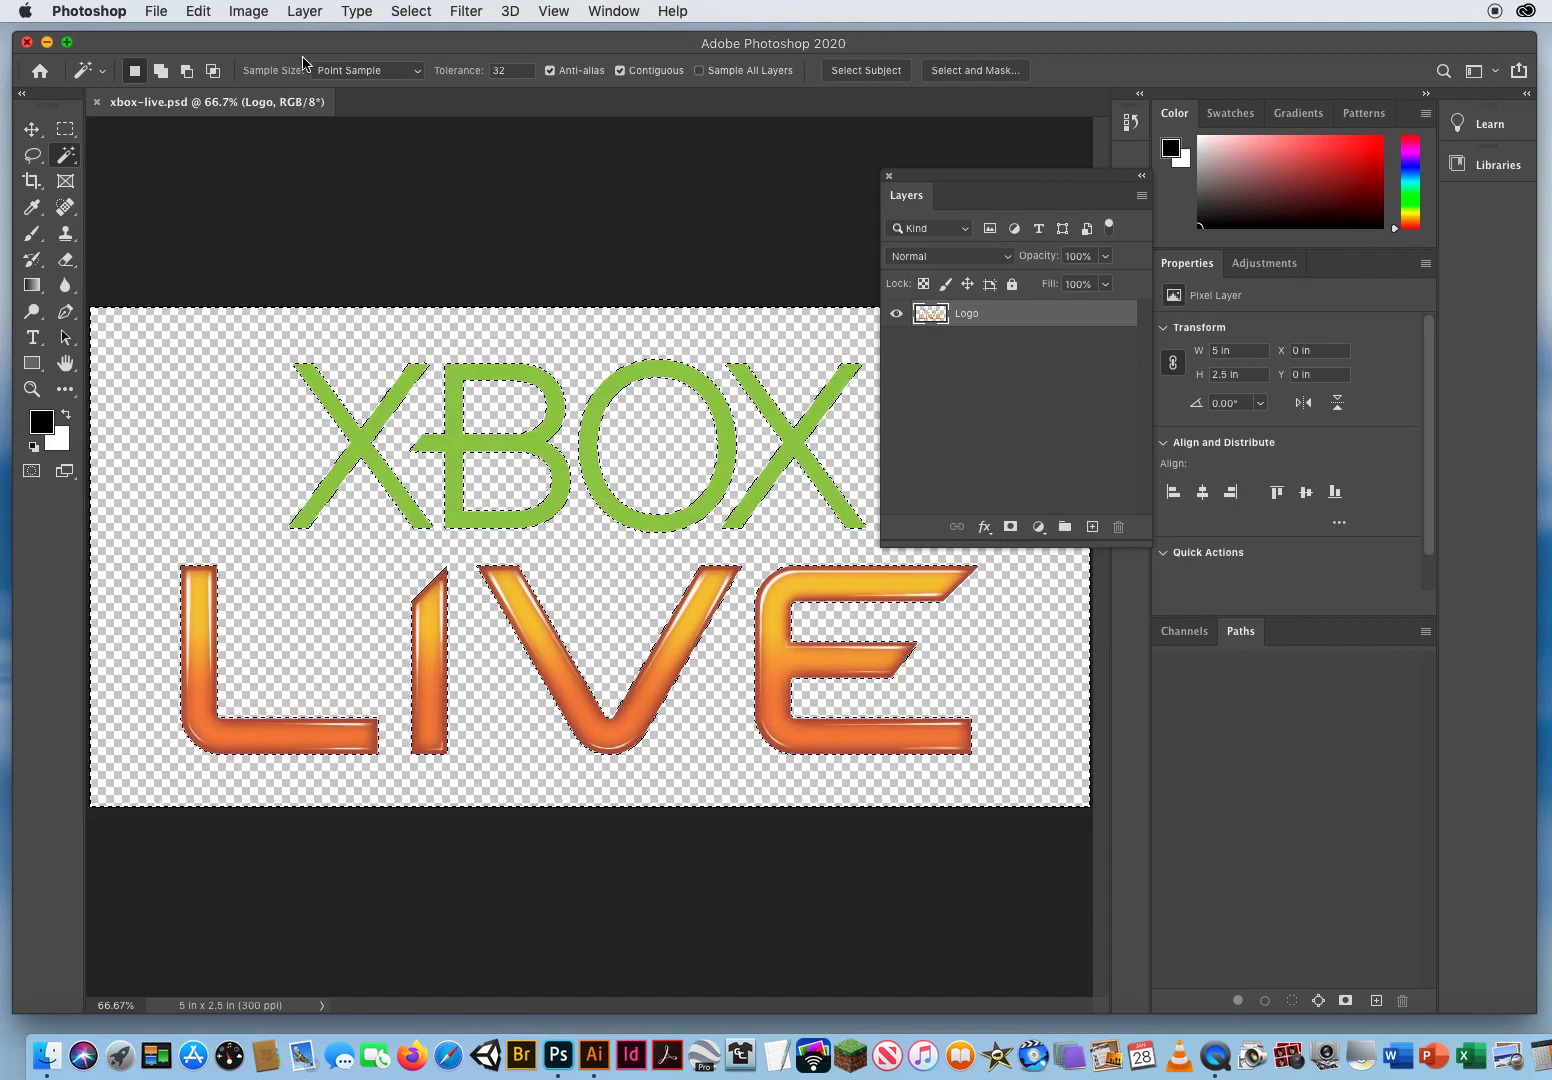
left_click(27, 42)
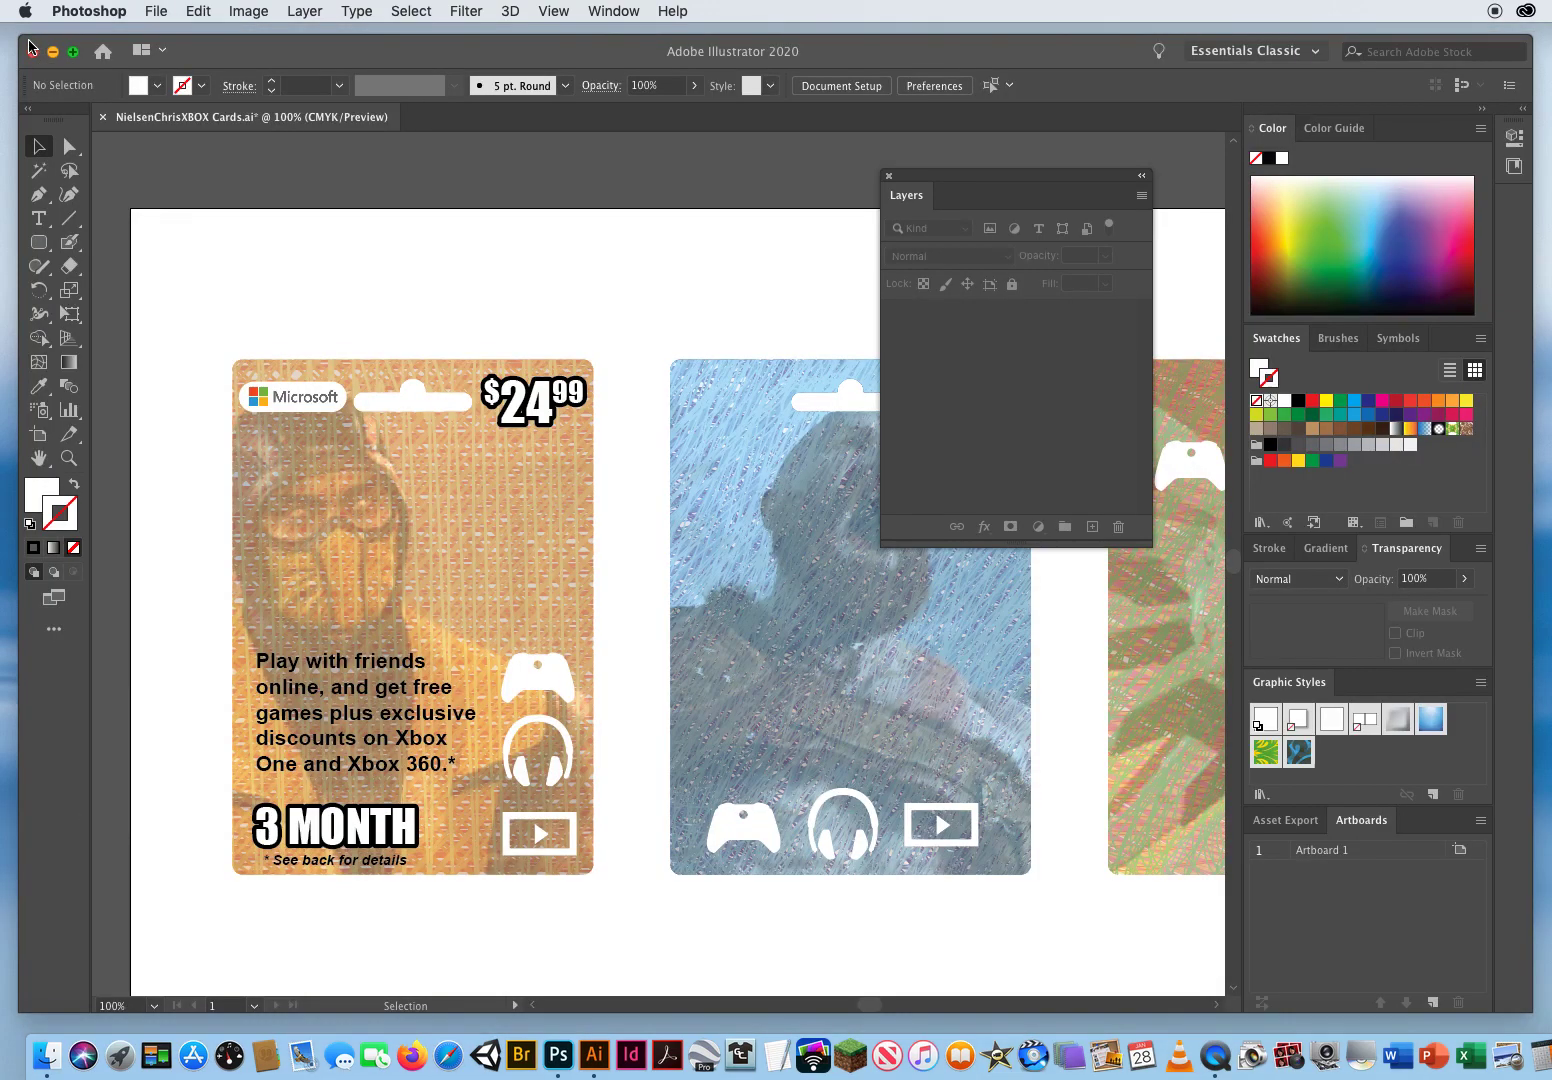
Switch back to Illustrator and place xbox-live.psd on the orange card, between the Microsoft logo and the black descriptive text.
left_click(652, 302)
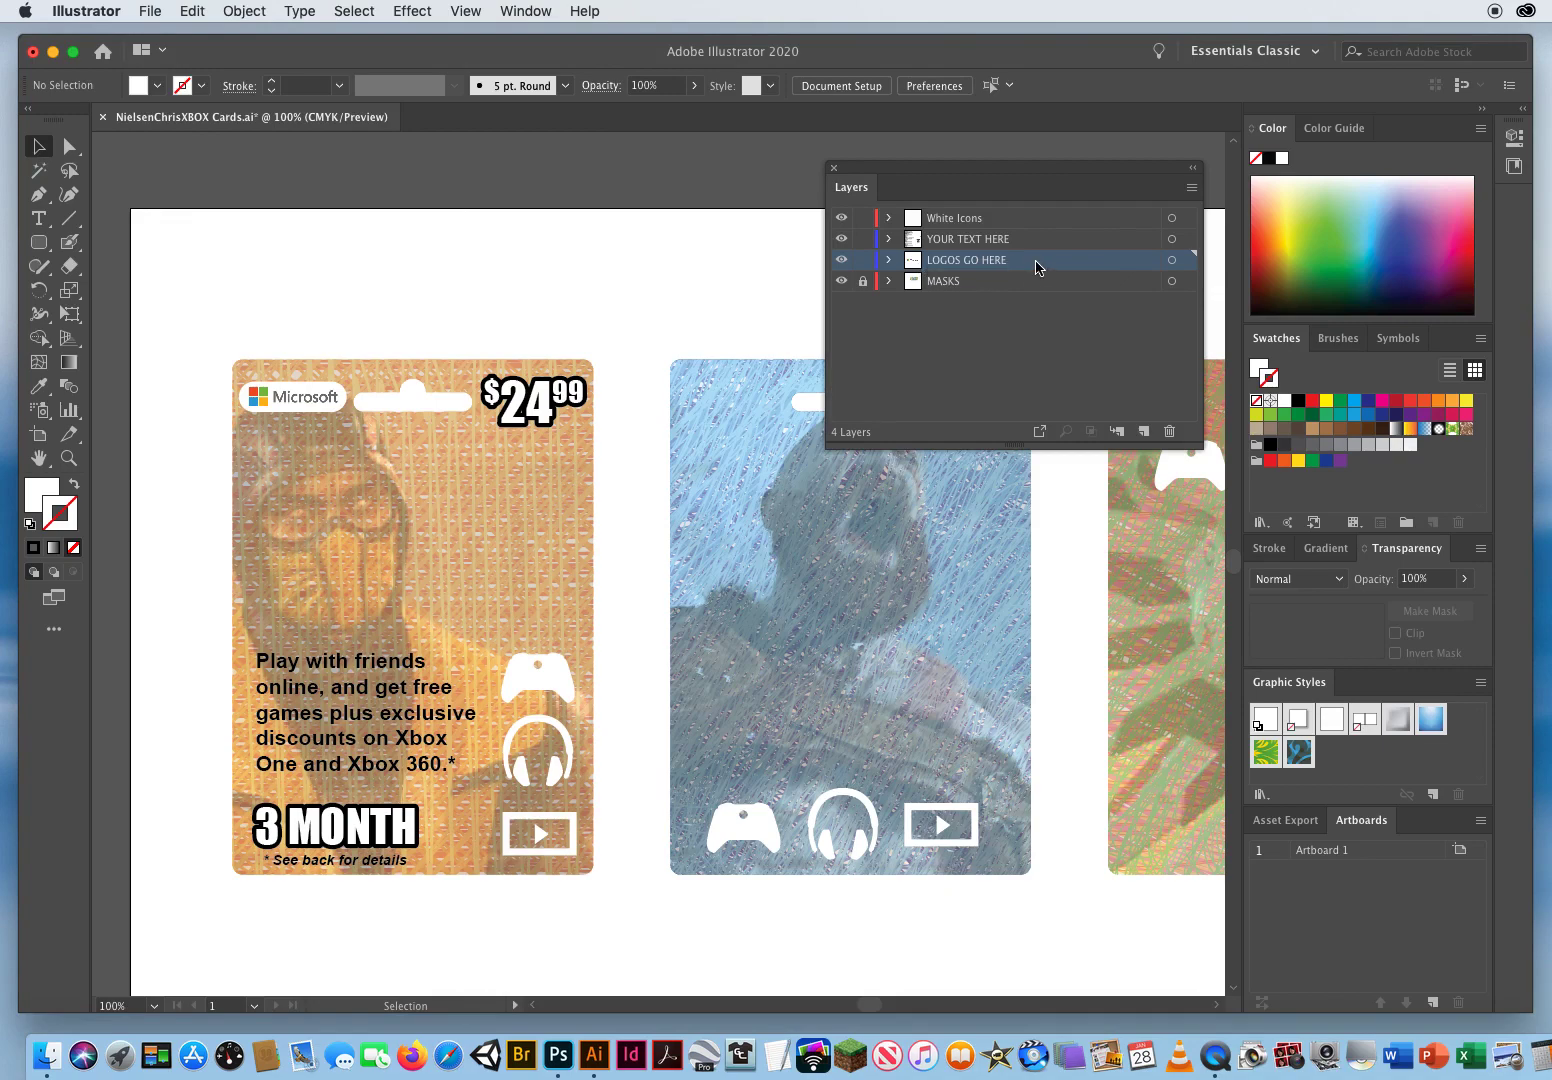
left_click(150, 11)
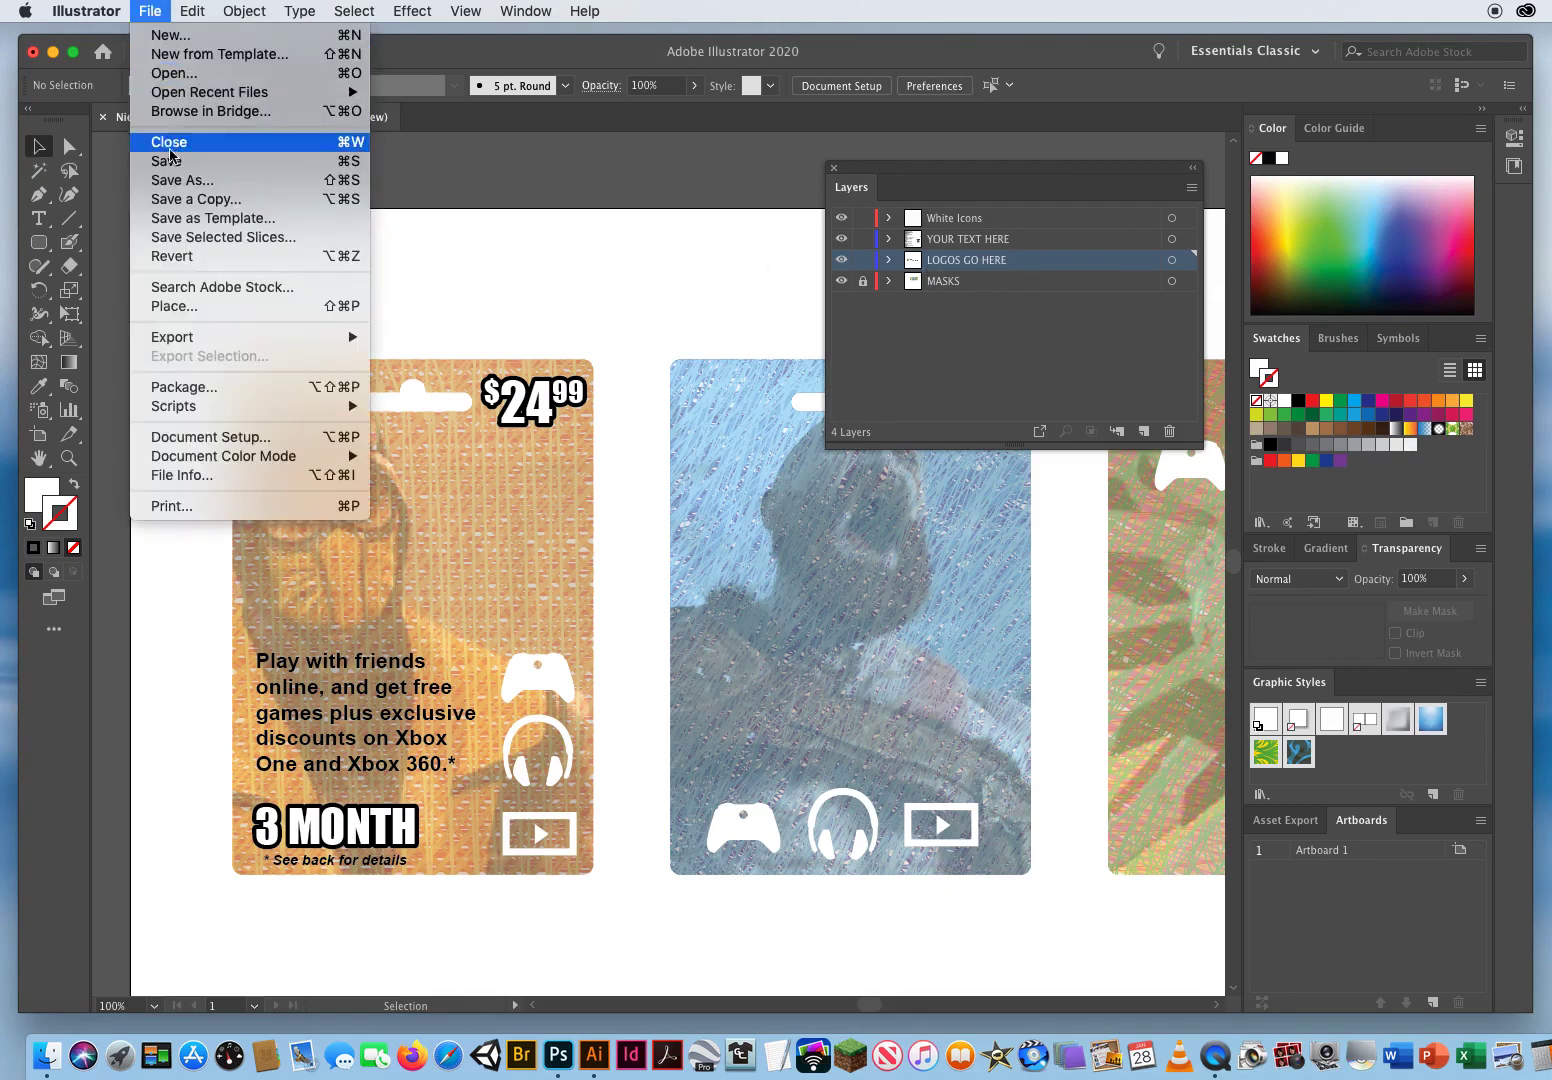
left_click(176, 306)
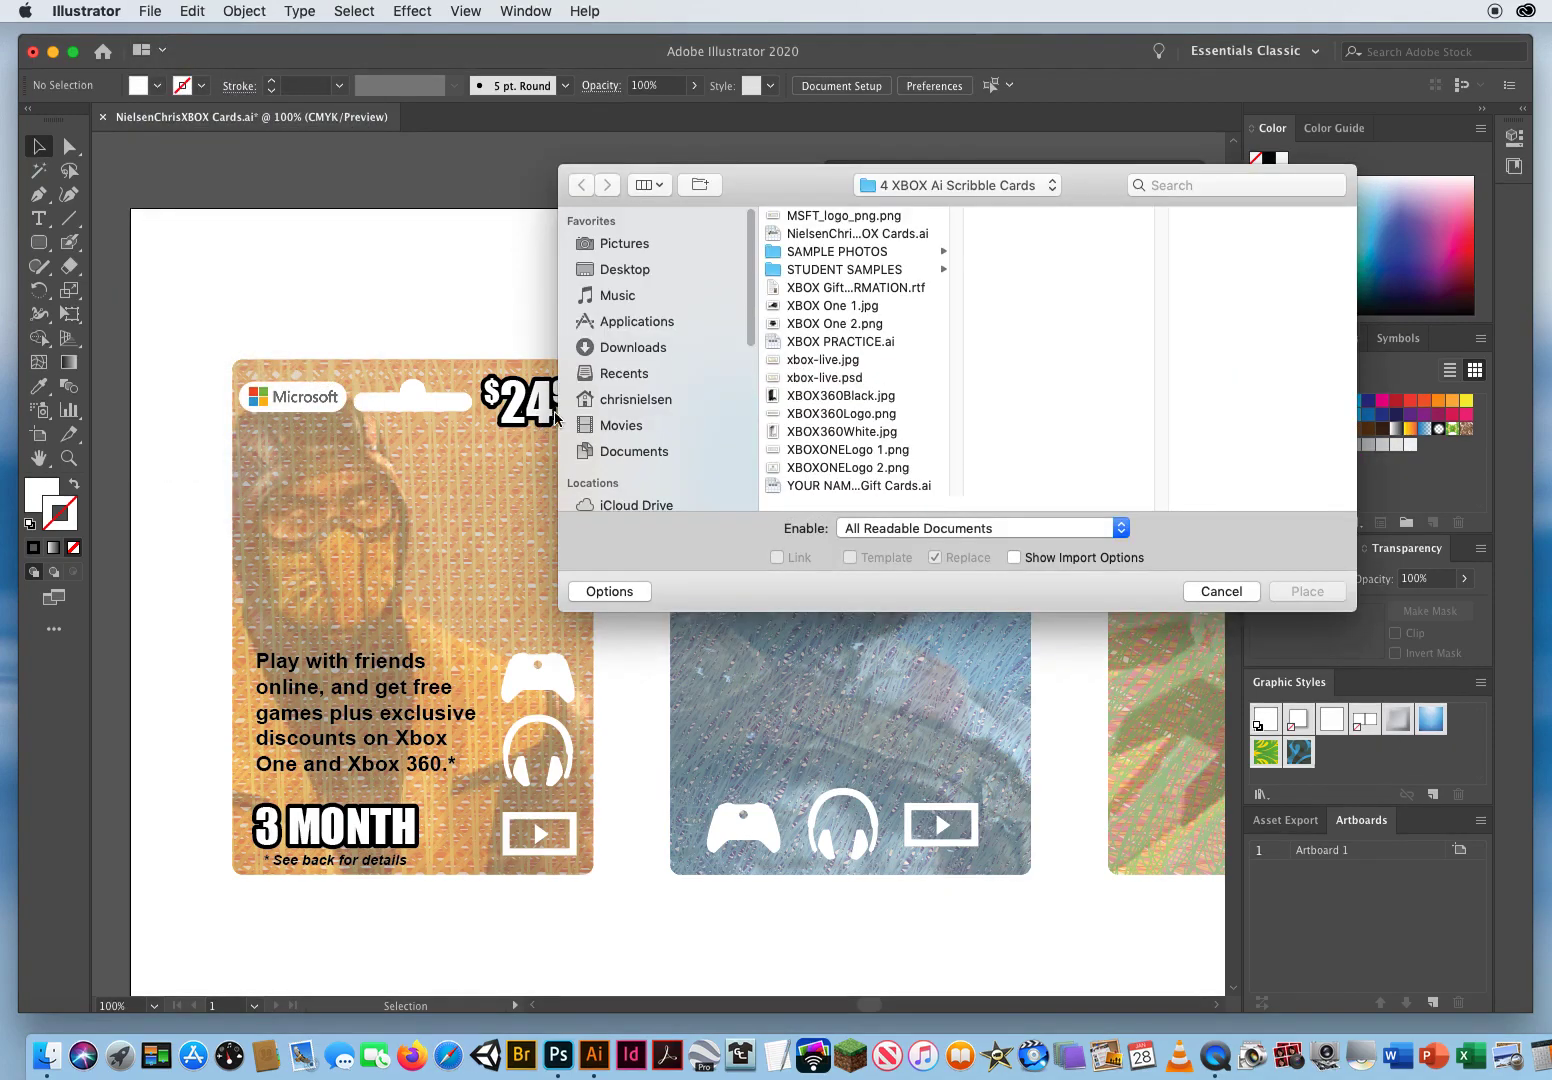
left_click(824, 378)
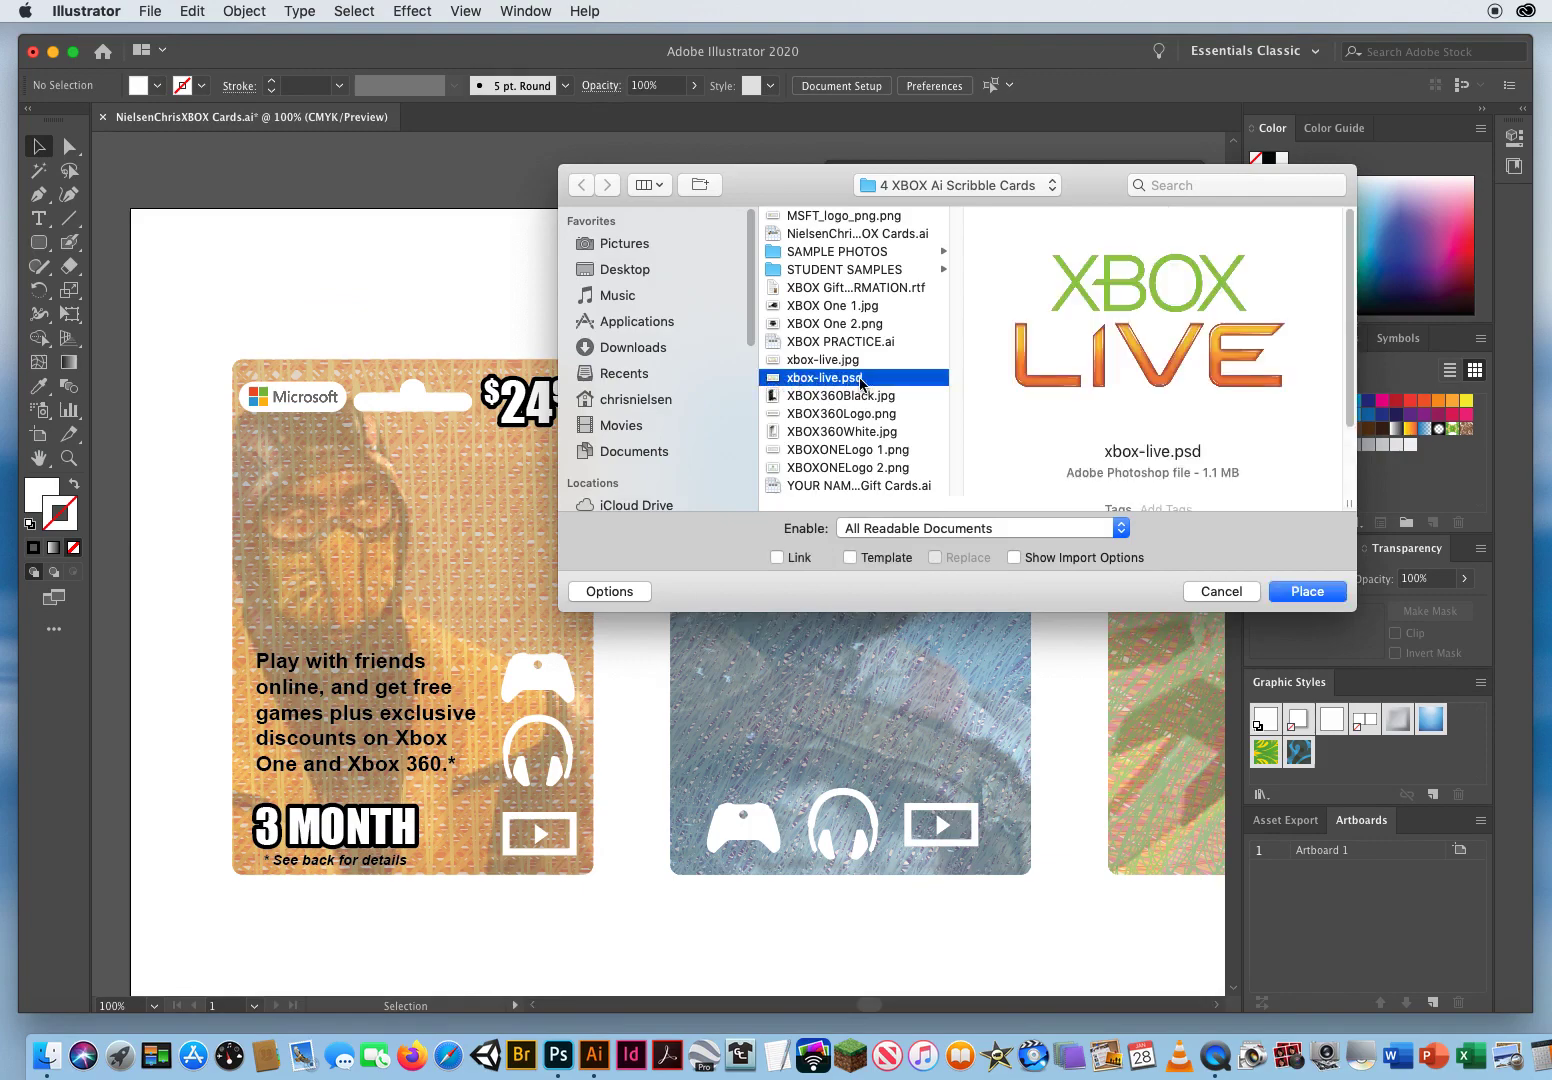
left_click(1308, 591)
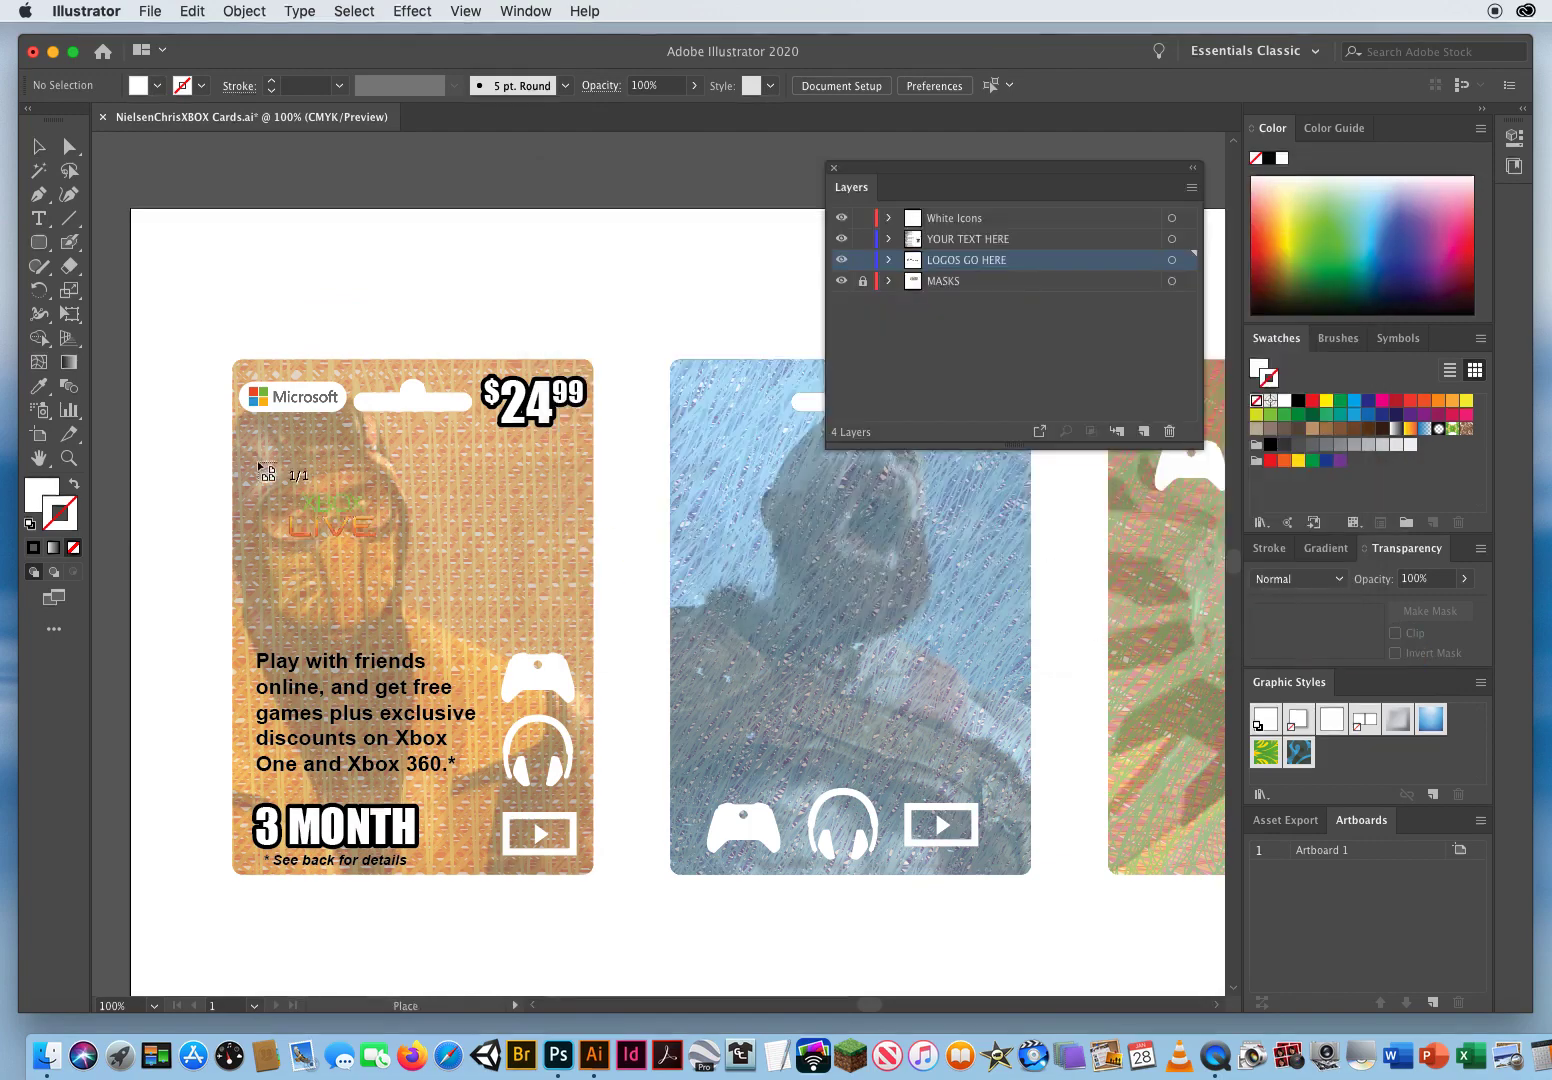
left_click_drag(254, 453, 516, 583)
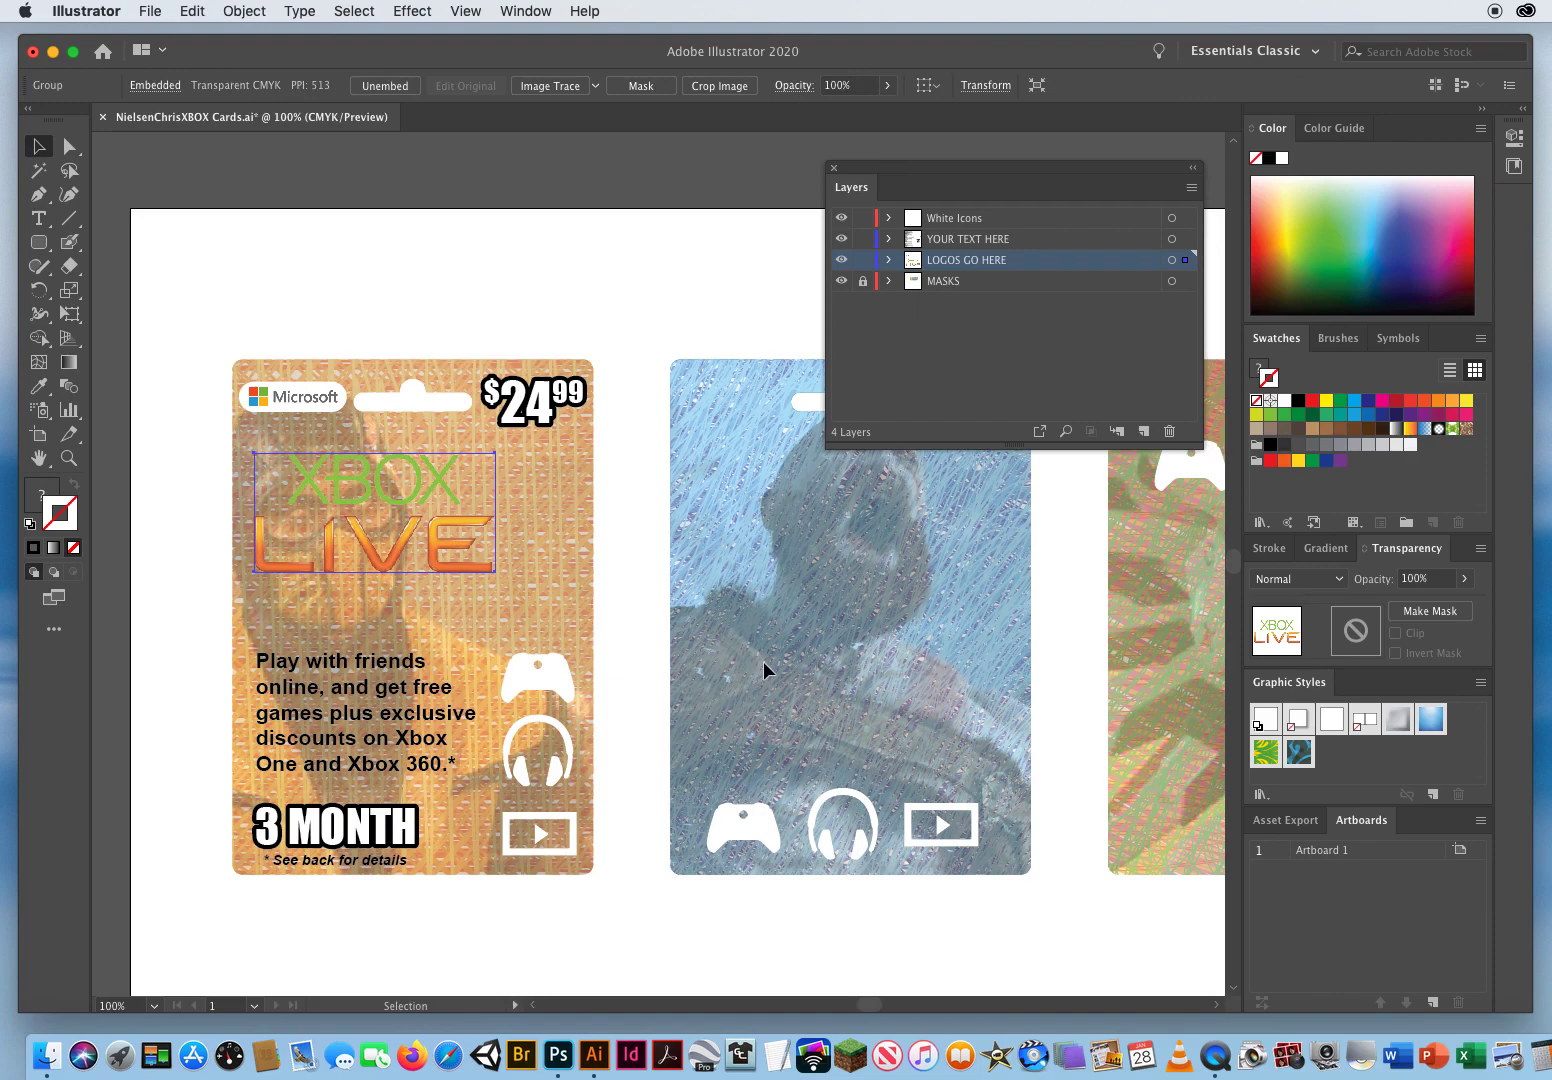
Shrink the Xbox Live logo proportionally with Free Transform and move it just below the $24.99 price on the orange card.
left_click(70, 313)
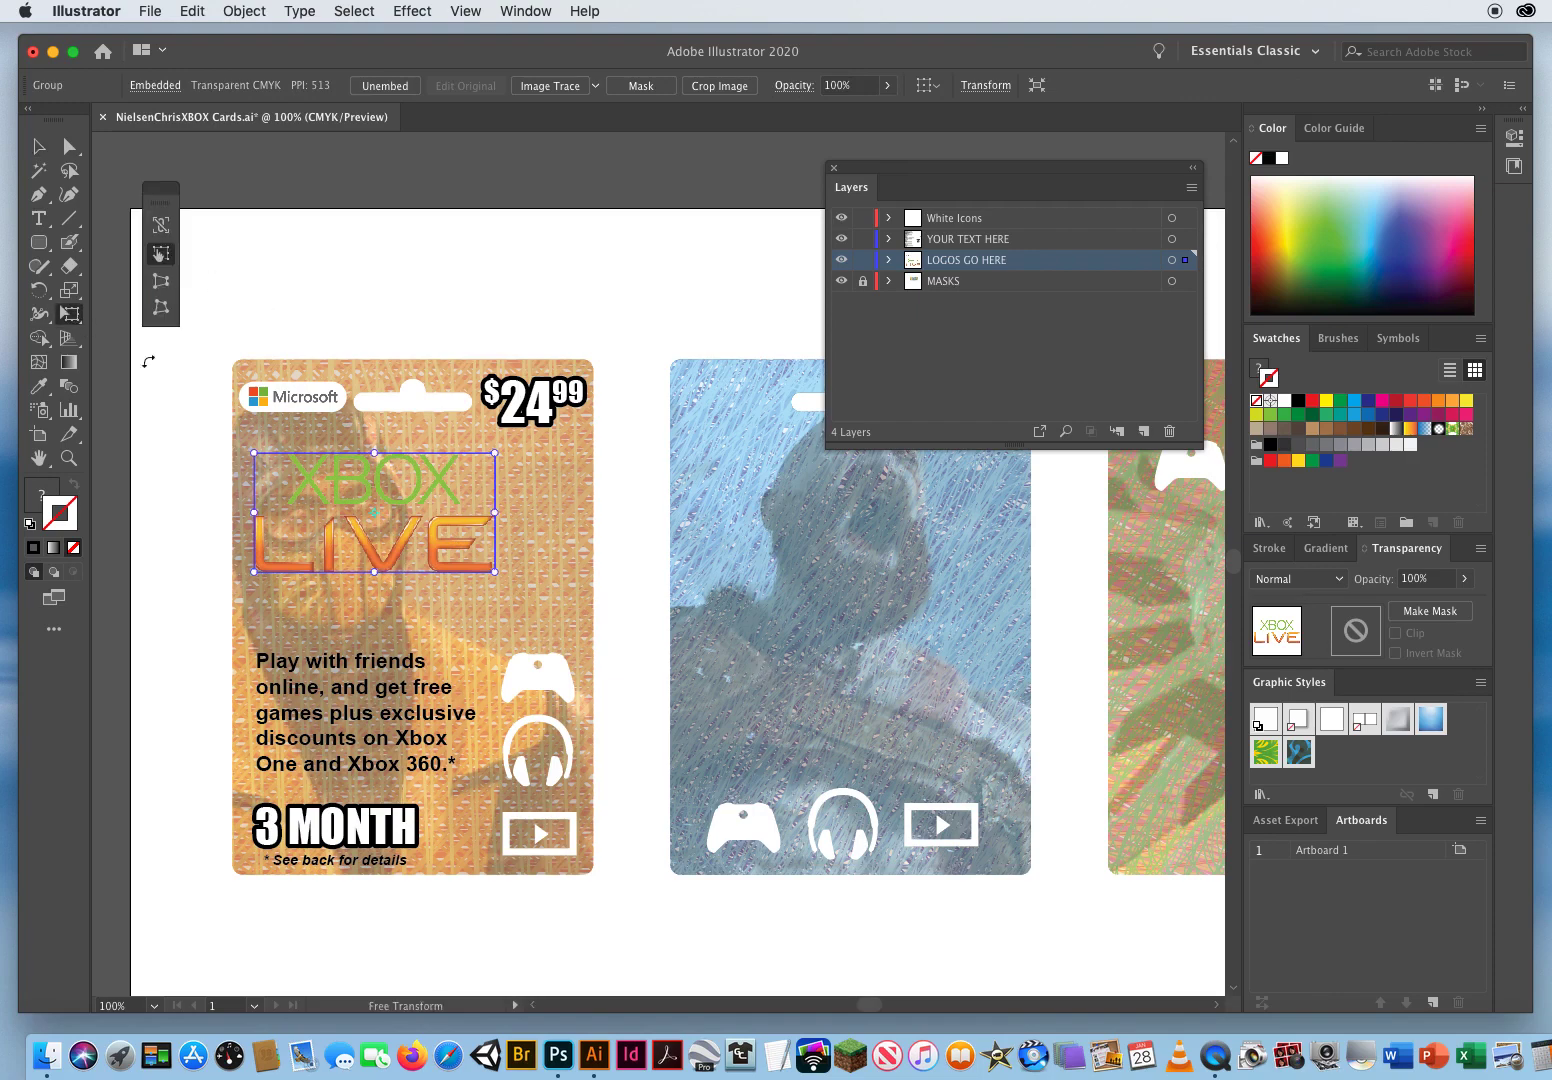
left_click(155, 226)
left_click_drag(254, 453, 312, 482)
left_click_drag(399, 555, 496, 540)
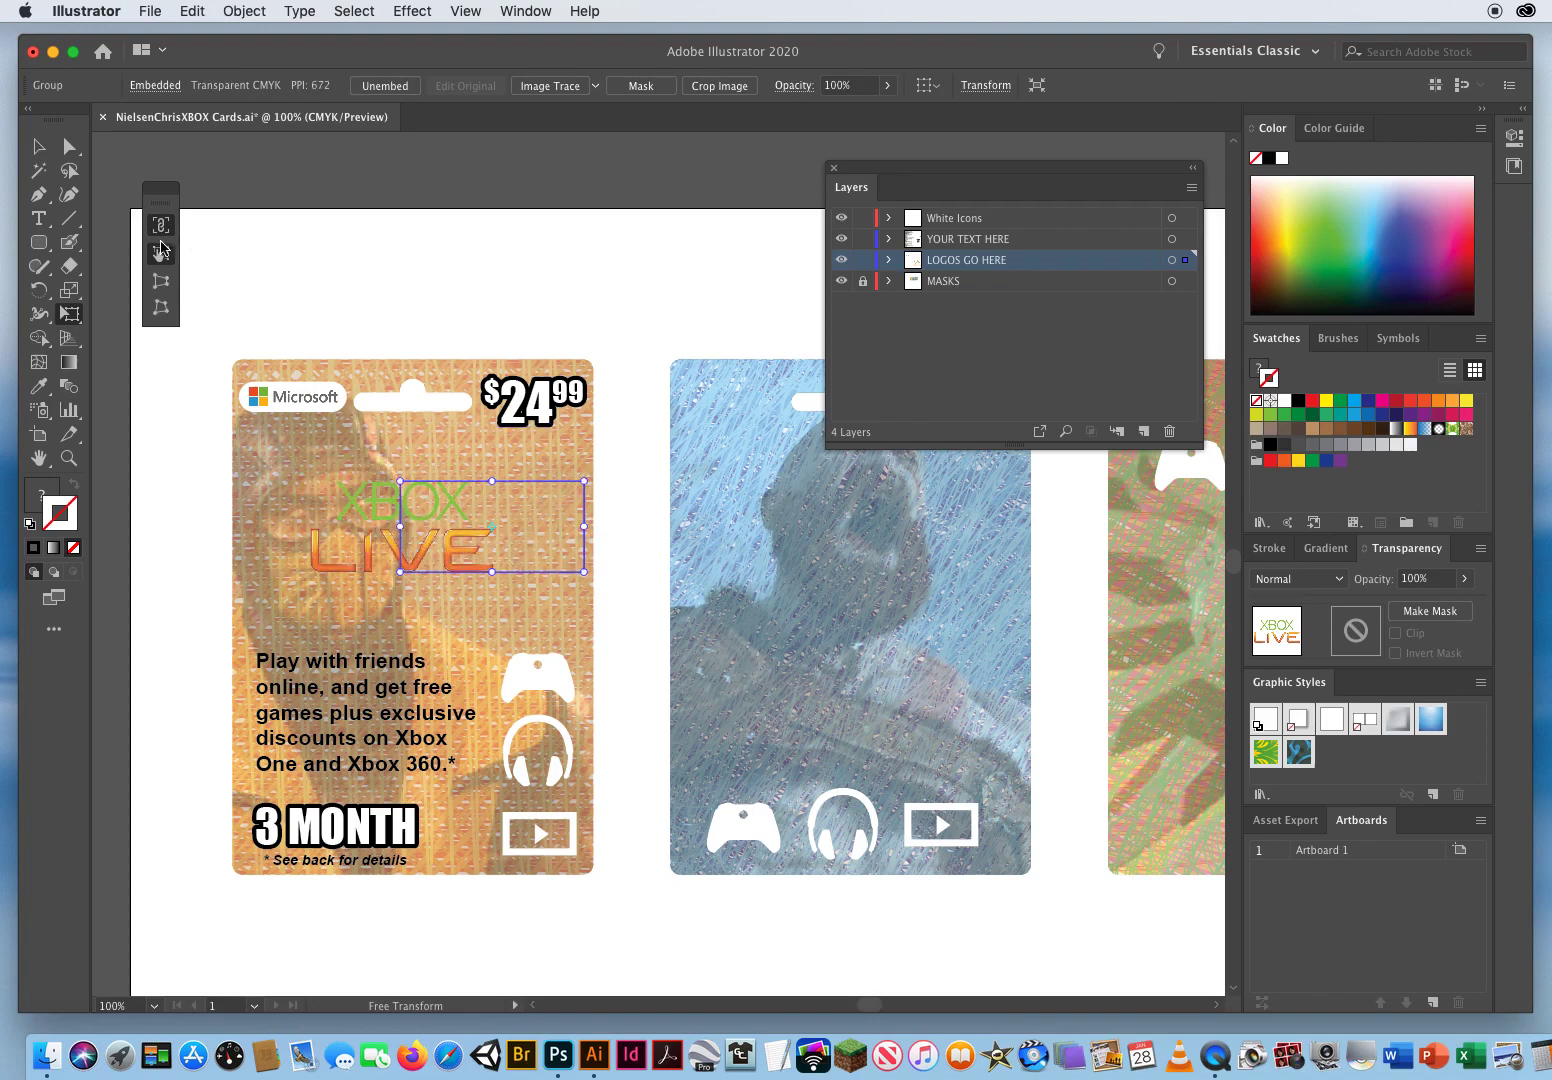
left_click(46, 146)
mouse_move(508, 553)
left_mouse_down()
mouse_move(511, 529)
mouse_move(531, 538)
left_mouse_up()
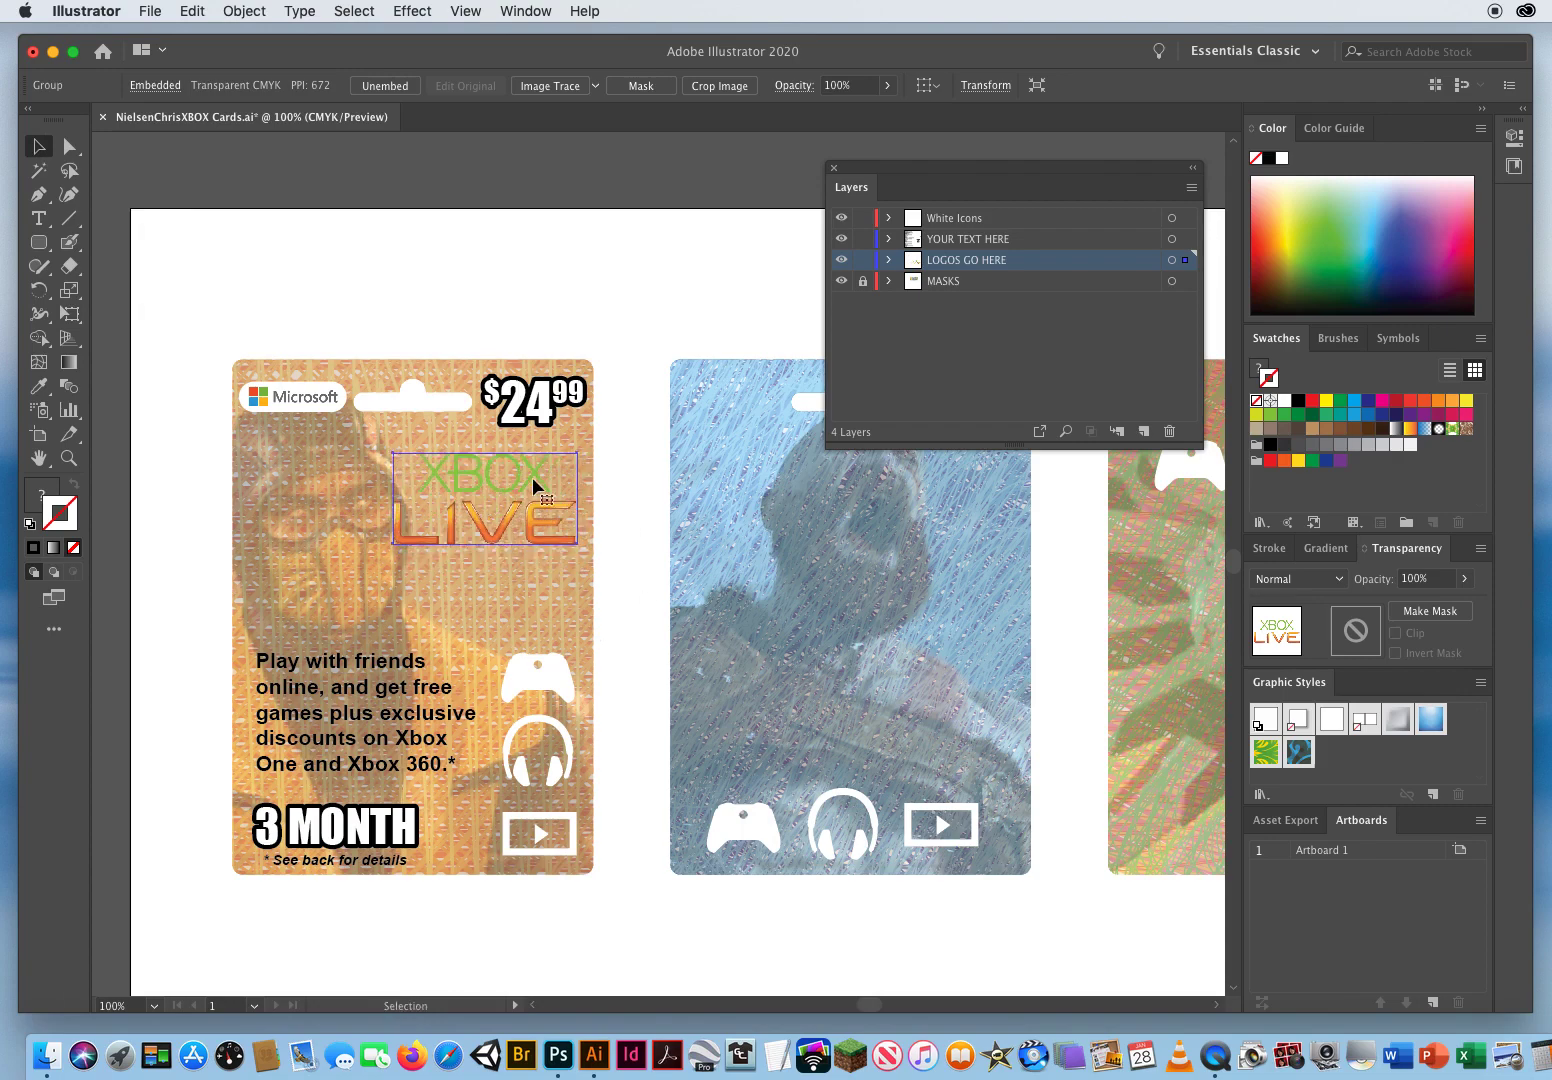
In the Document Raster Effects Settings, keep the resolution at High (300 ppi) and turn on Anti-alias.
left_click(412, 11)
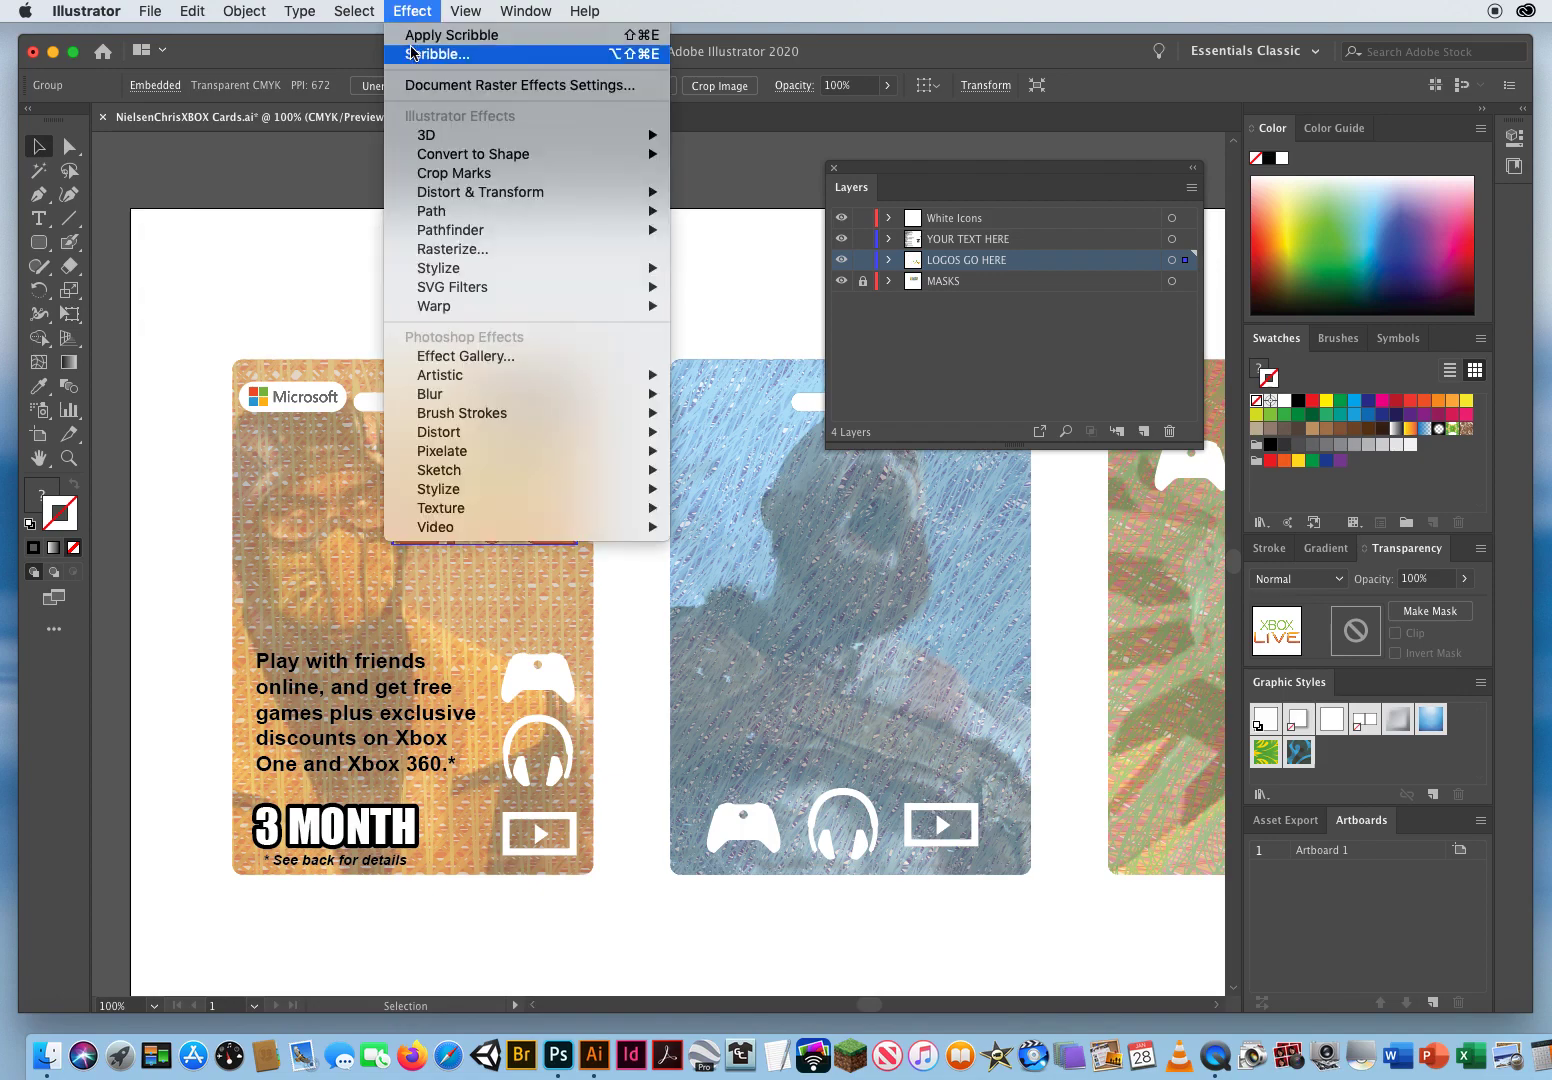
left_click(574, 86)
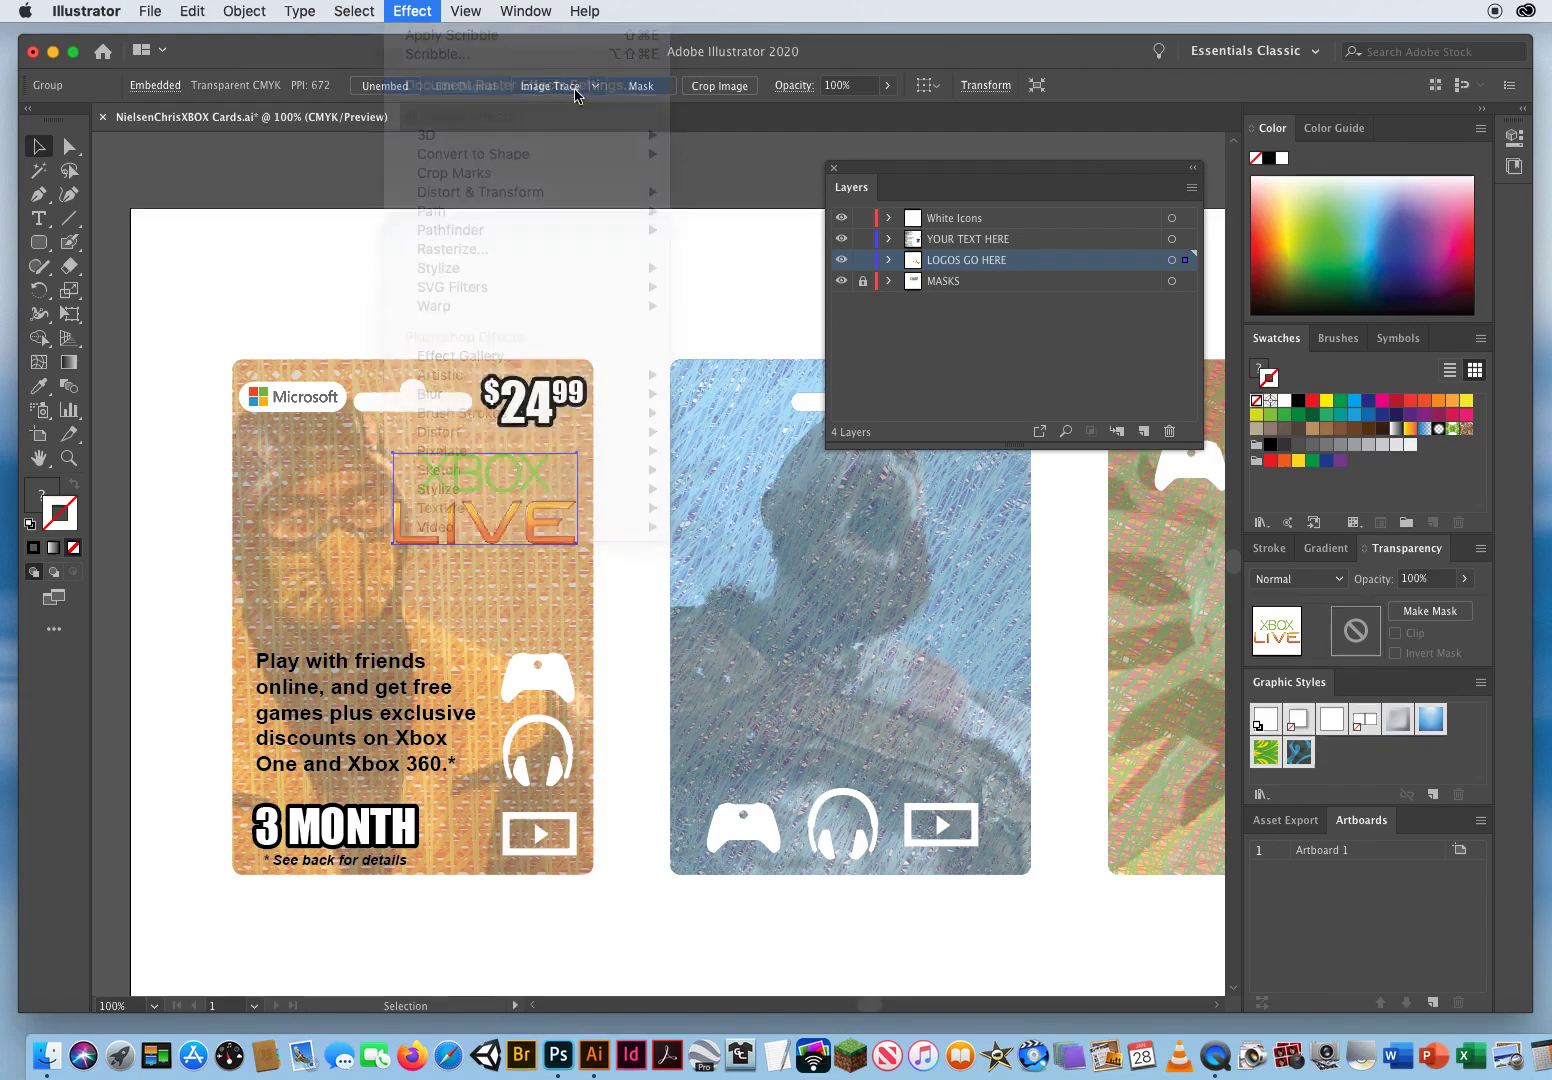
left_click_drag(582, 300, 665, 201)
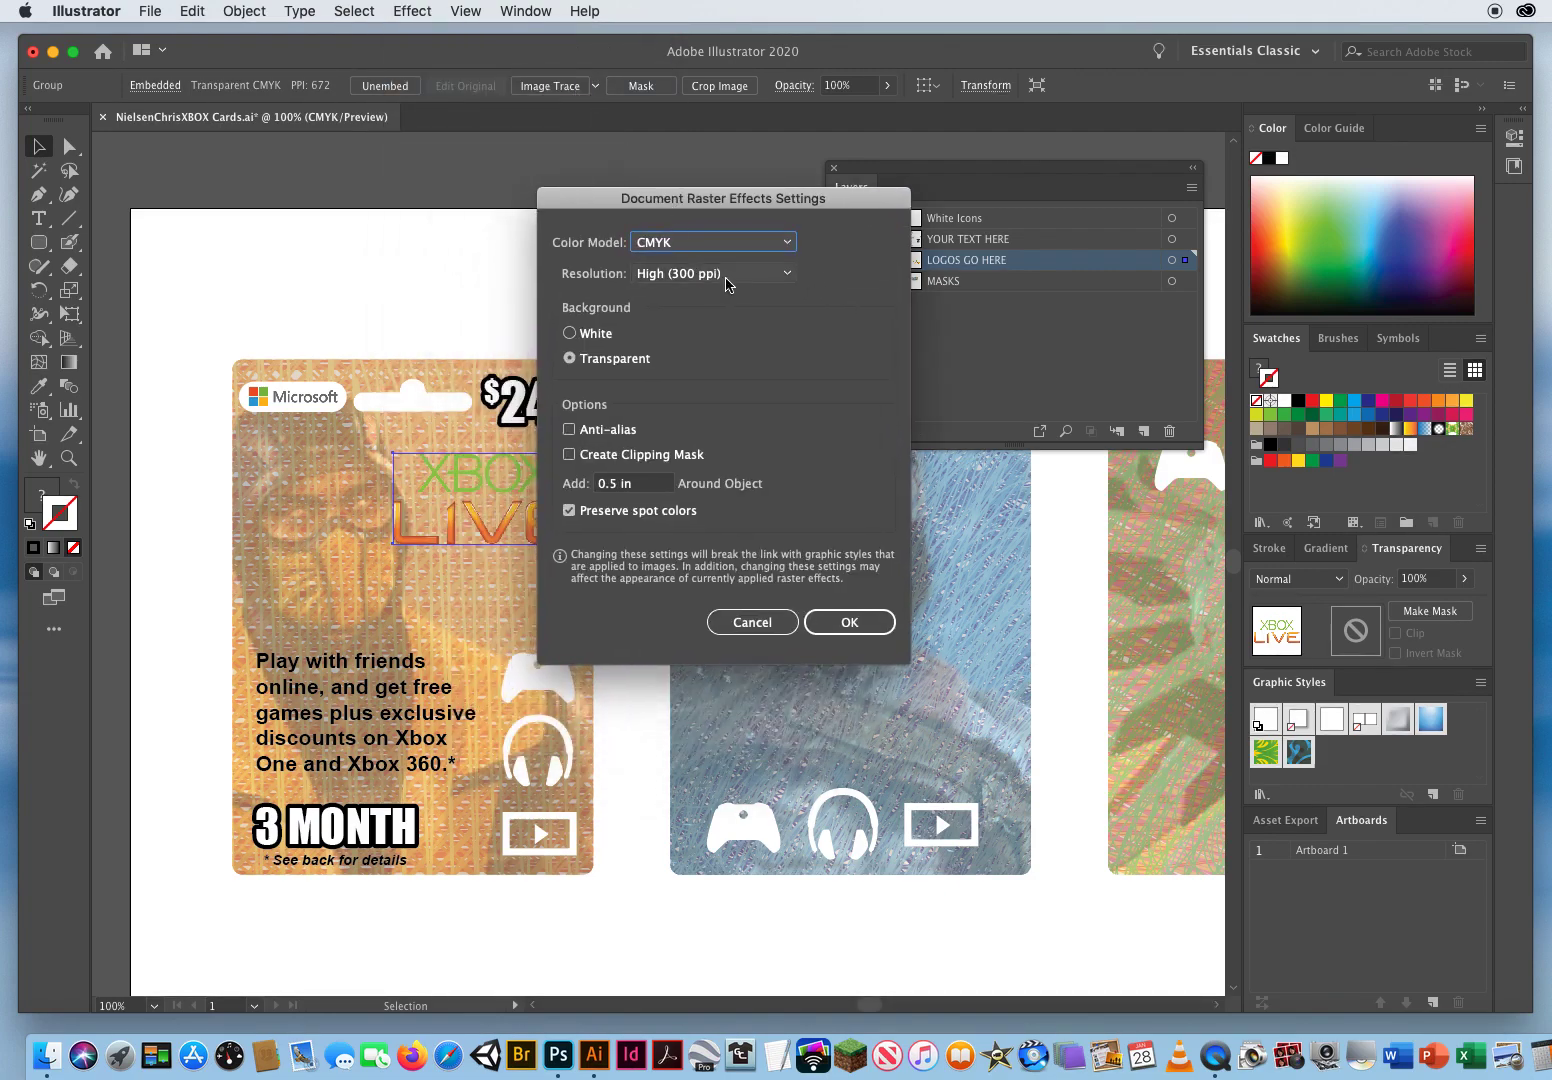
left_click(728, 276)
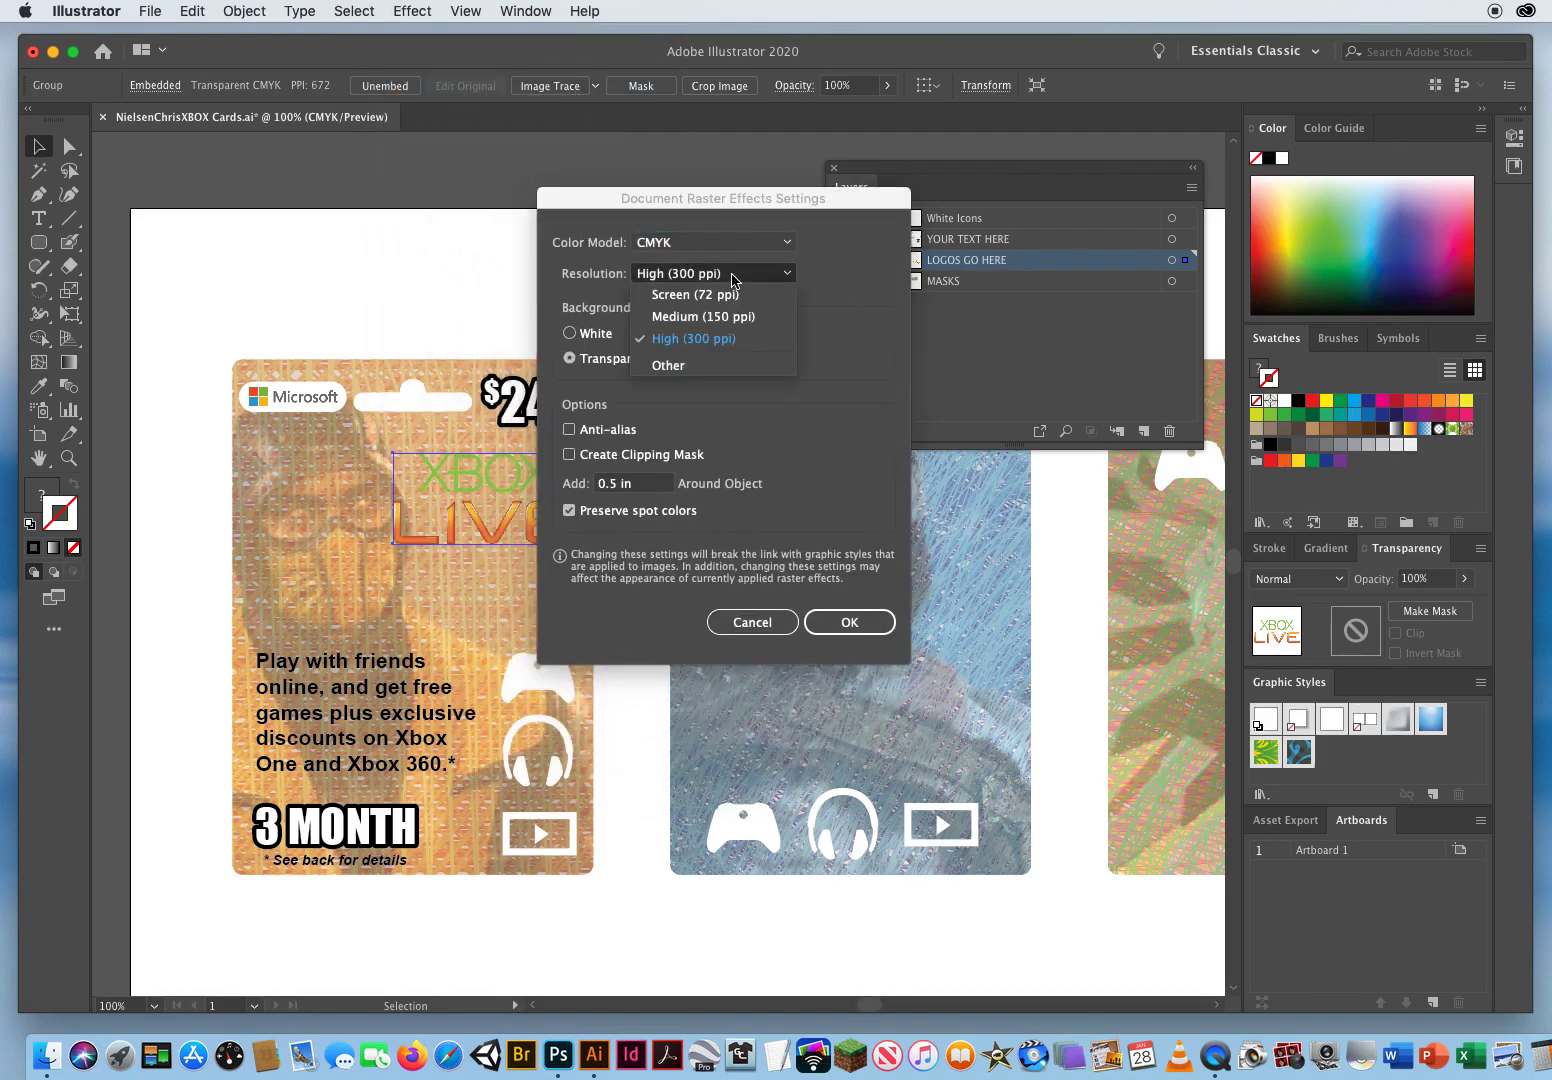
left_click(714, 340)
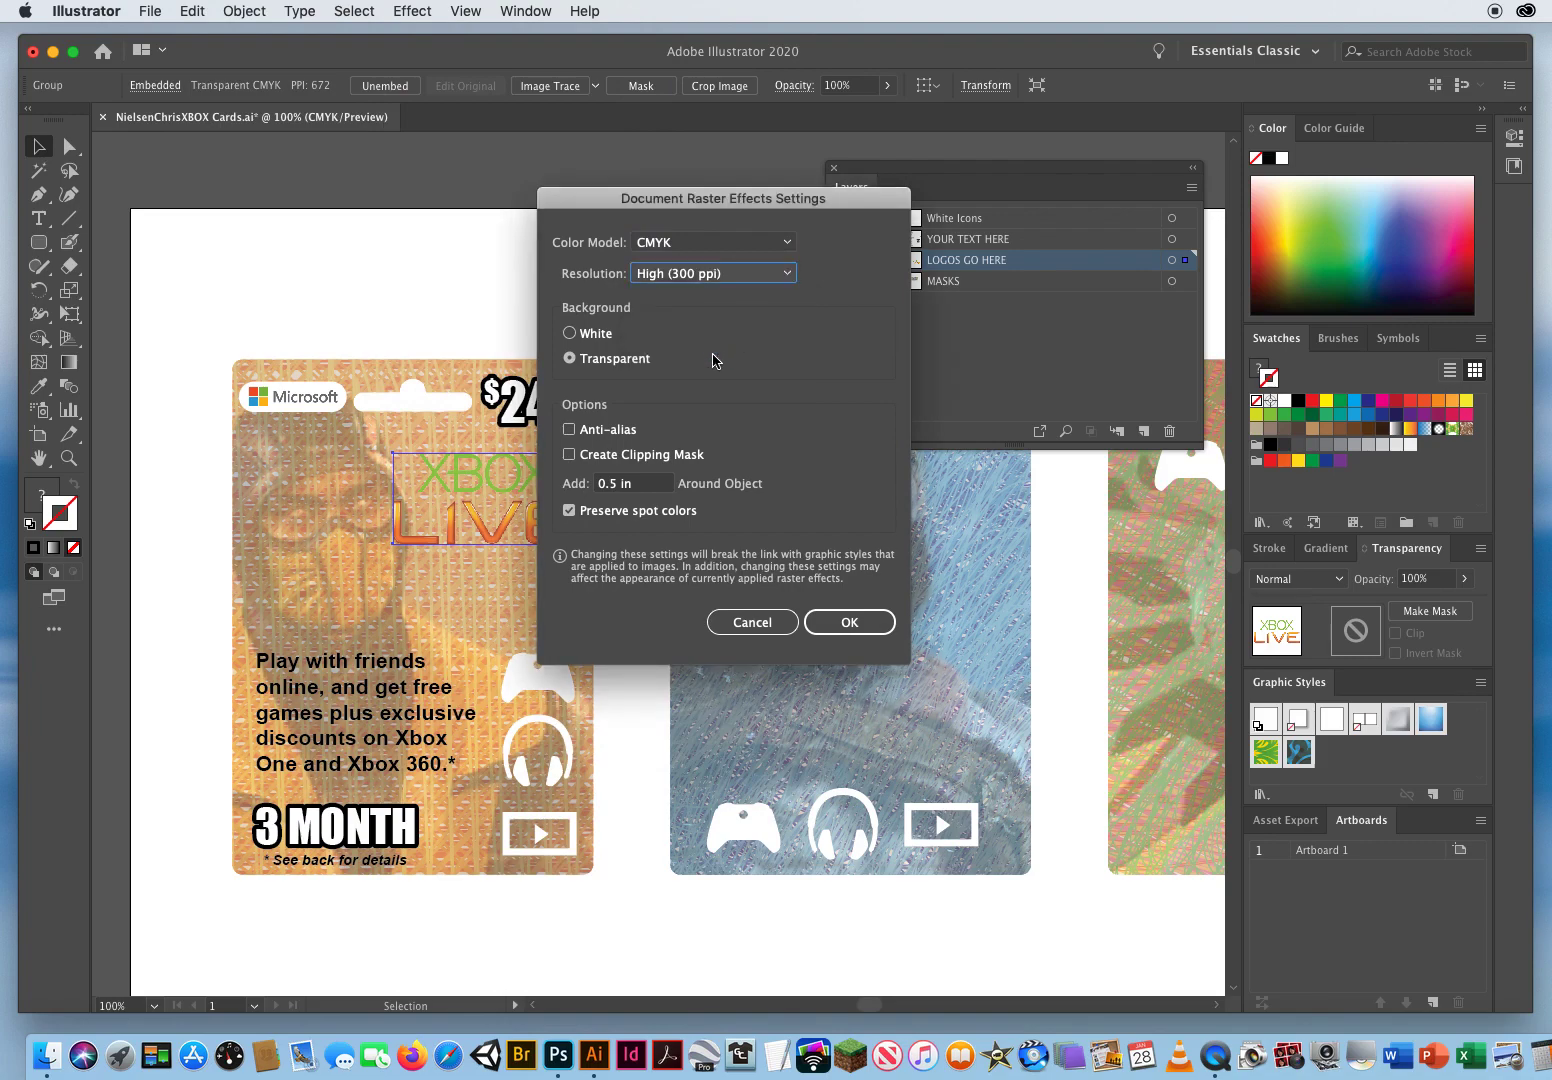
left_click(570, 430)
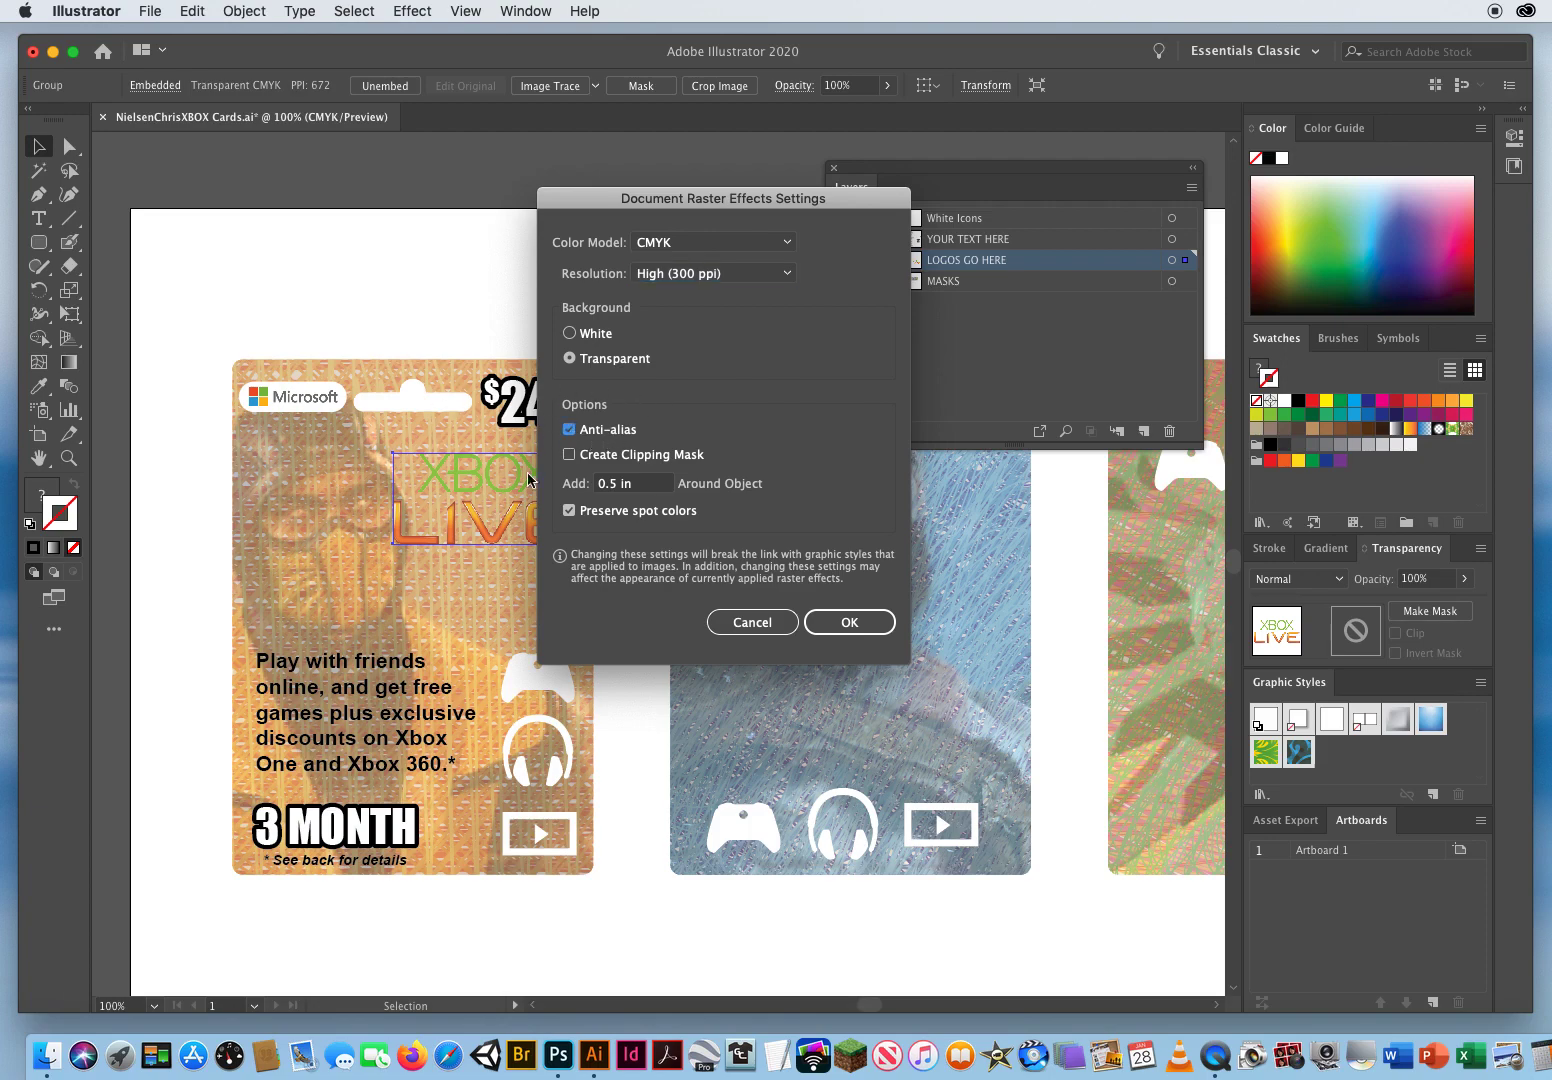
left_click(849, 622)
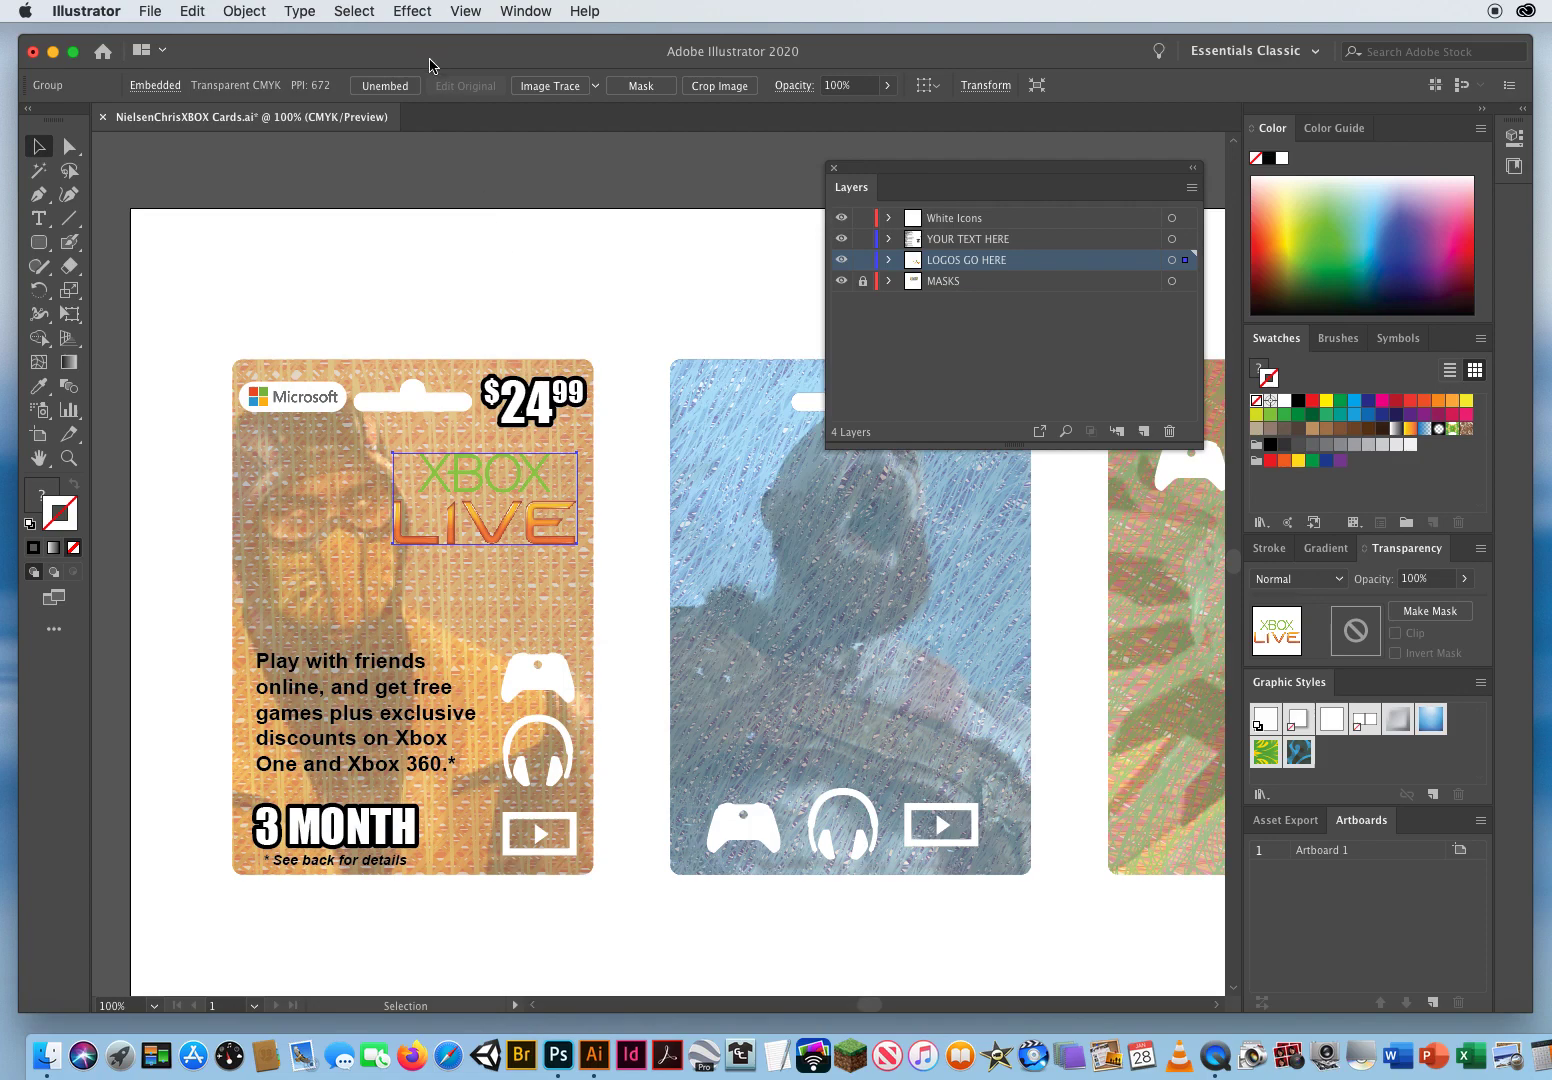
Start an Outer Glow effect on the Xbox Live logo with Preview on and the blending mode set to Normal.
left_click(412, 11)
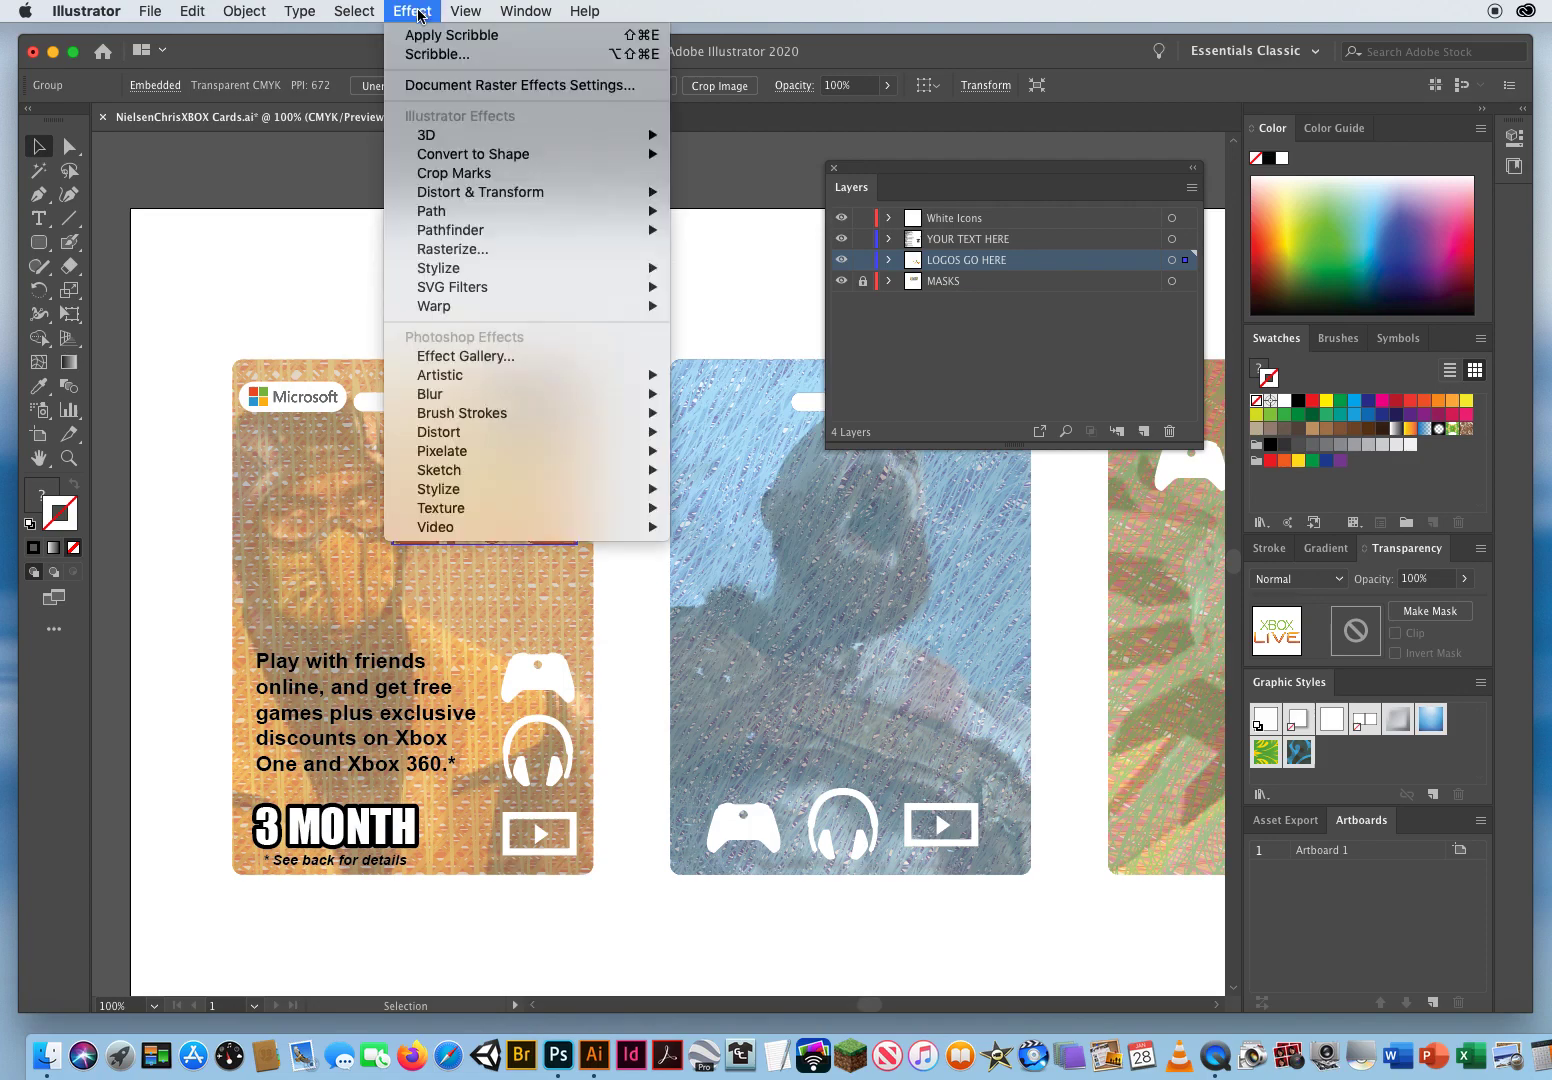
mouse_move(464, 234)
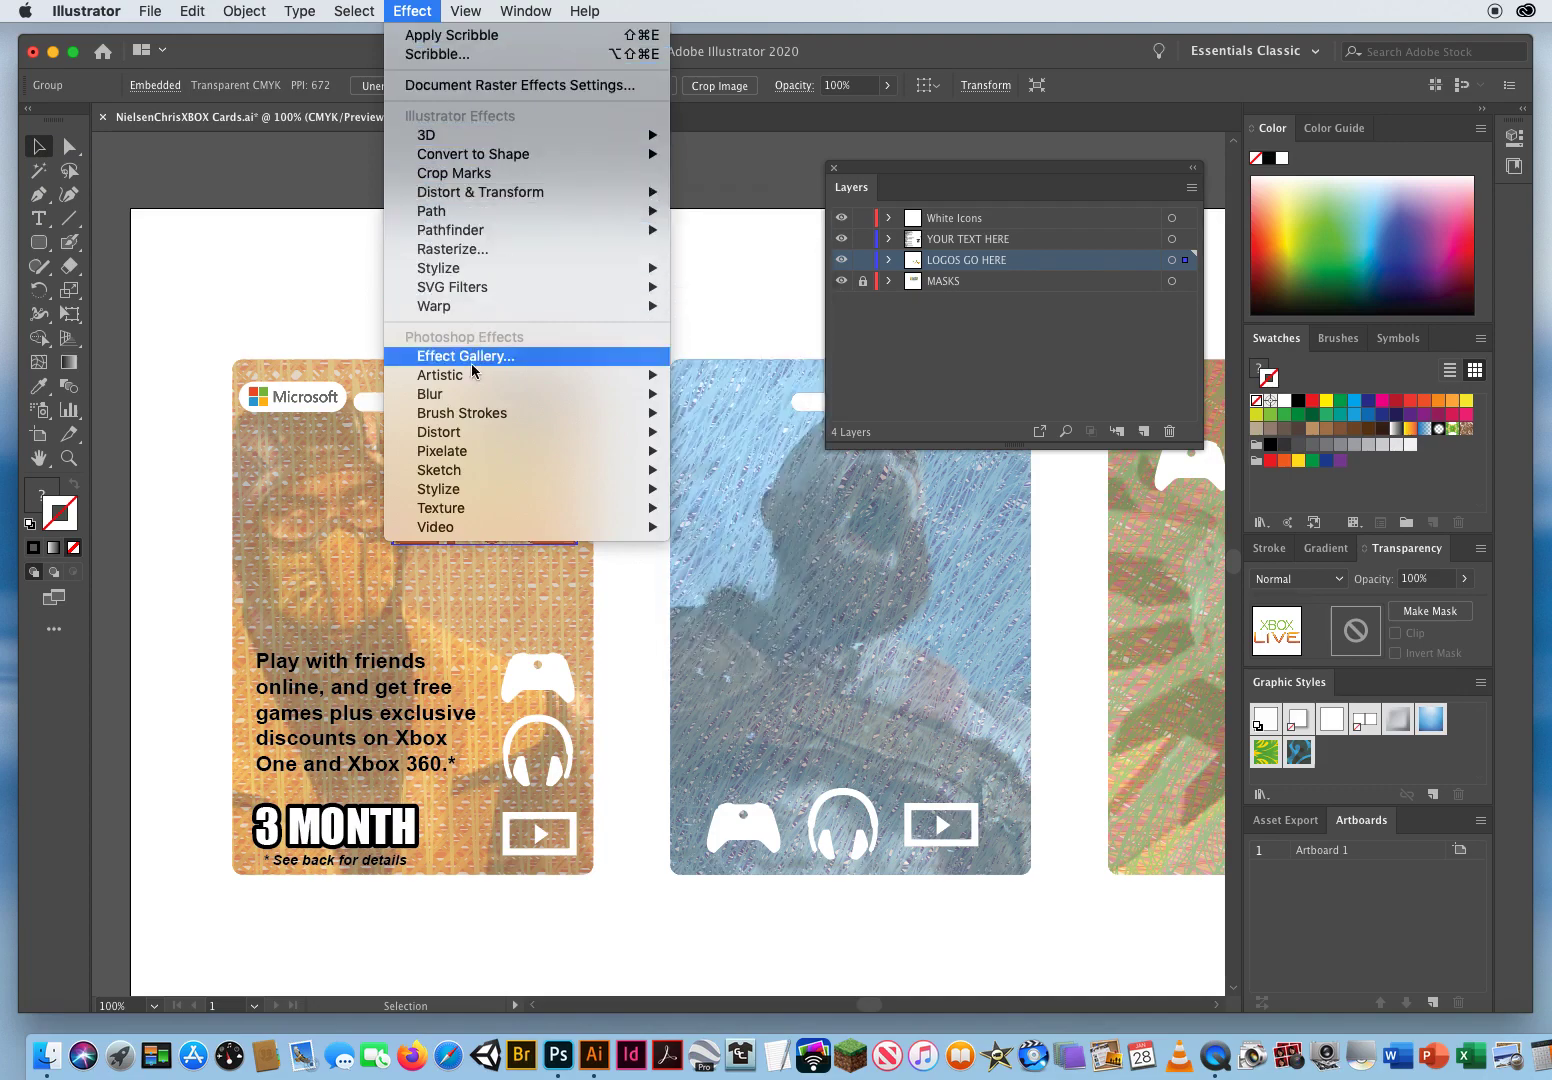
mouse_move(455, 412)
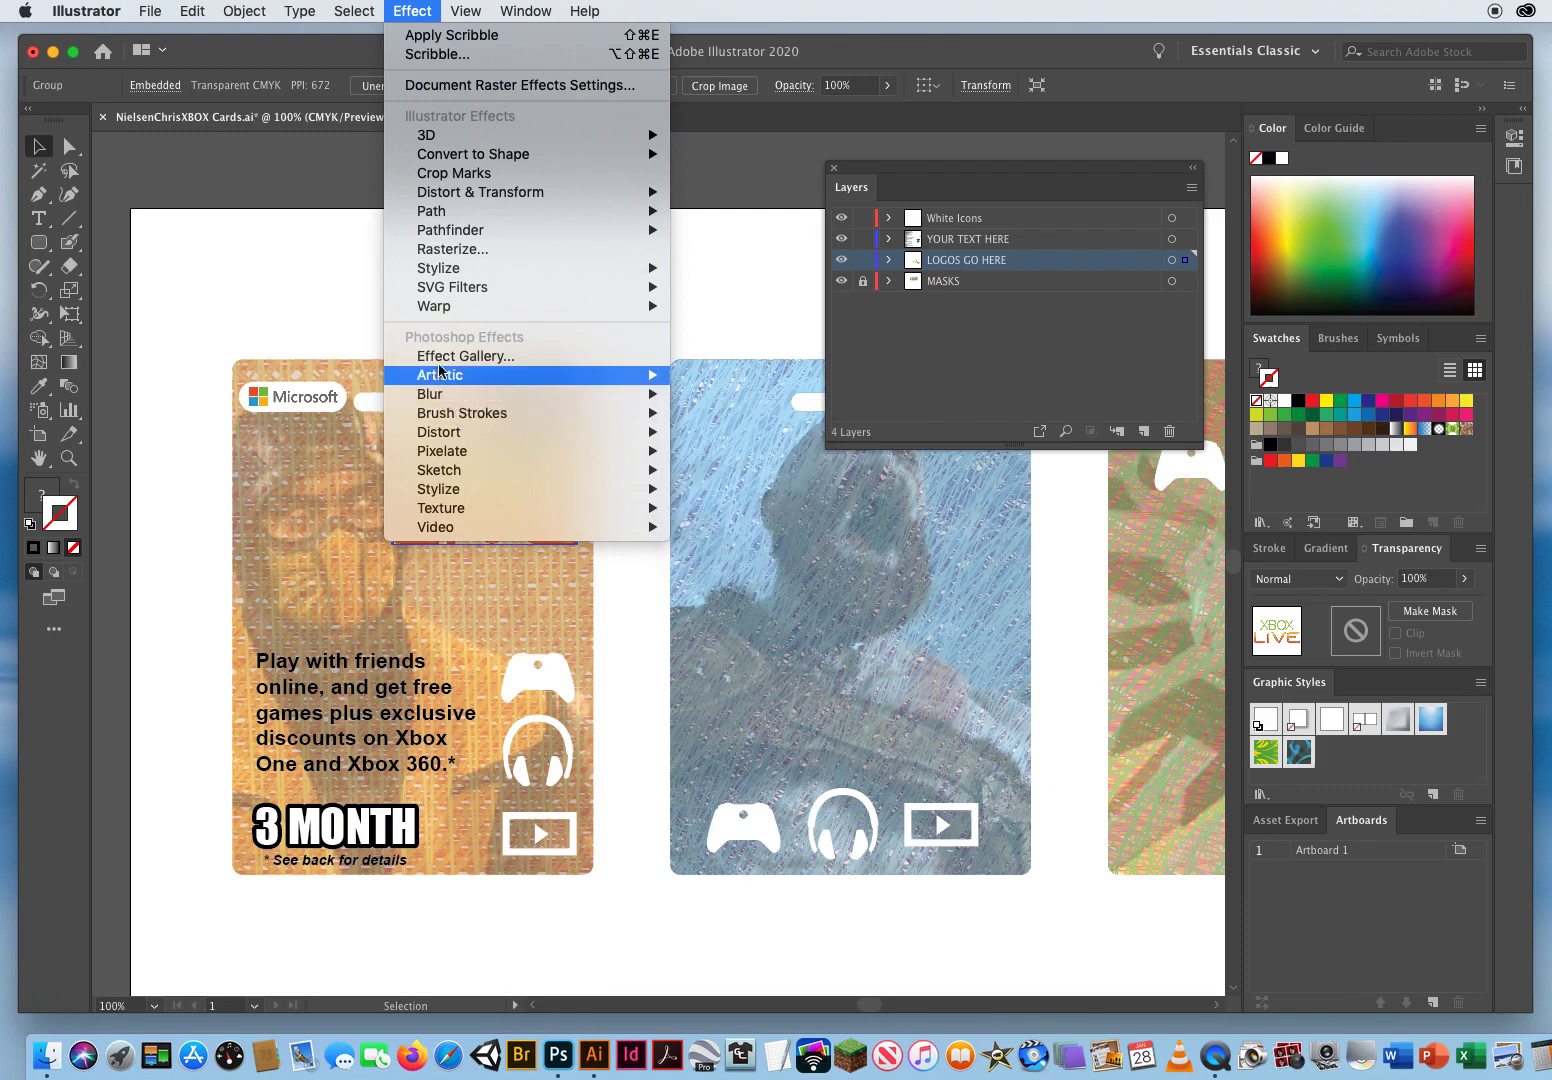
mouse_move(443, 270)
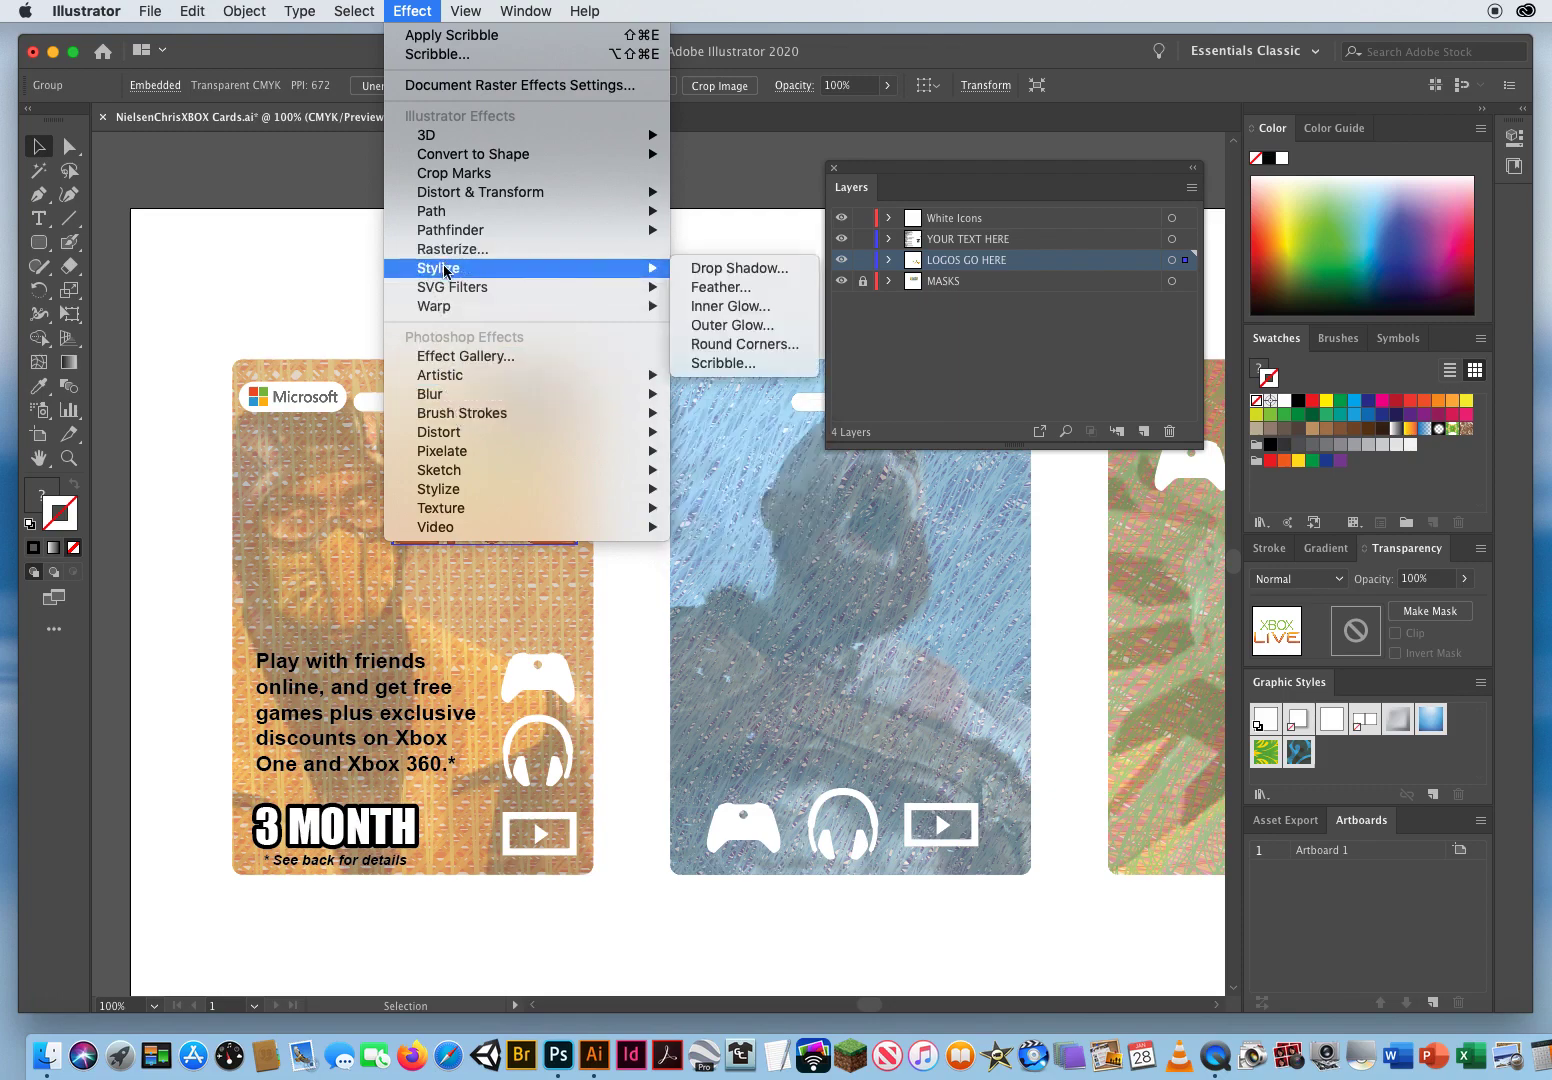
left_click(731, 324)
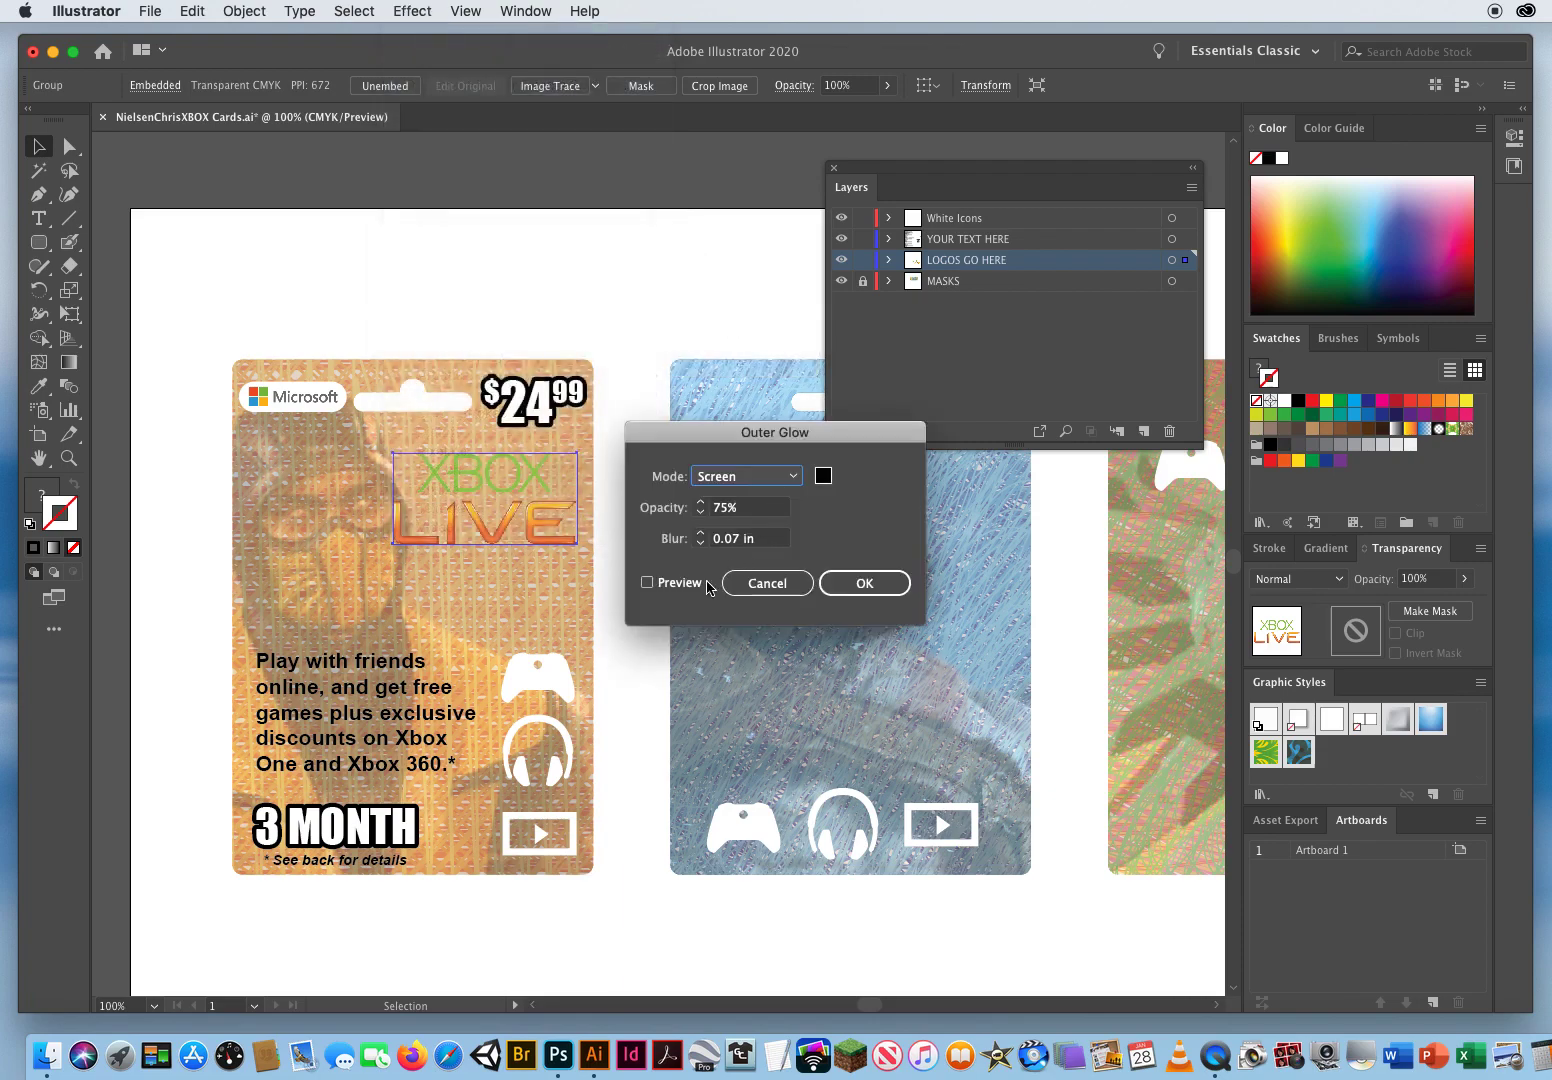
left_click(648, 584)
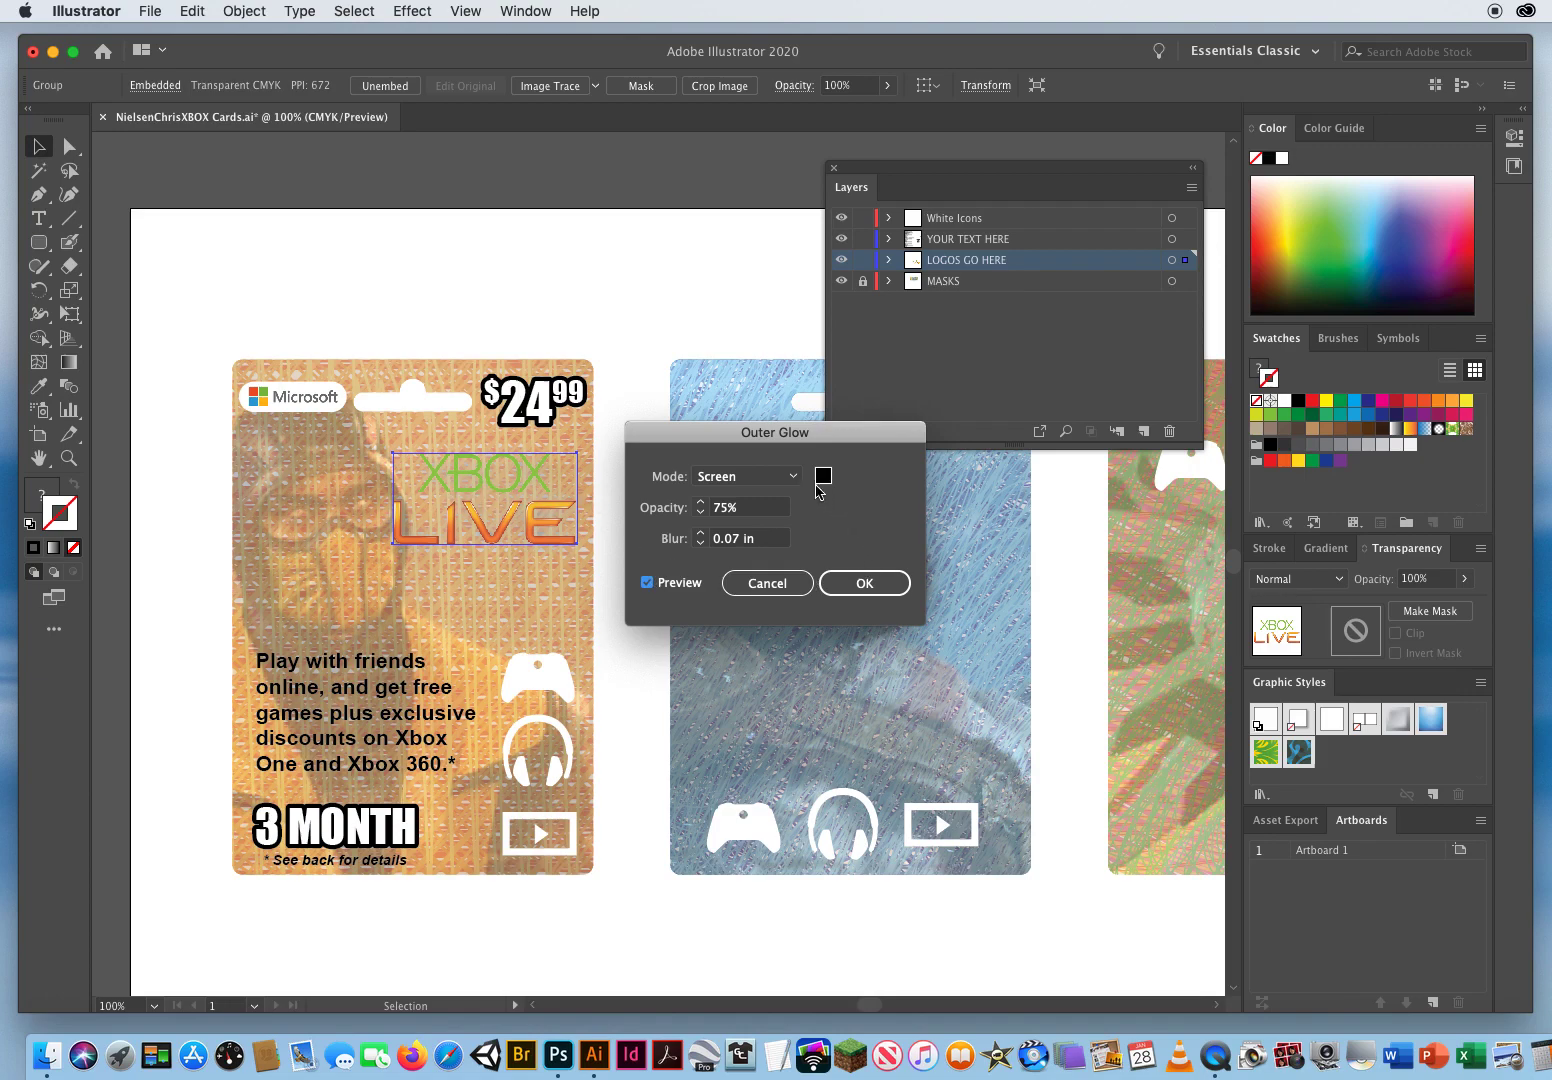
left_click(741, 481)
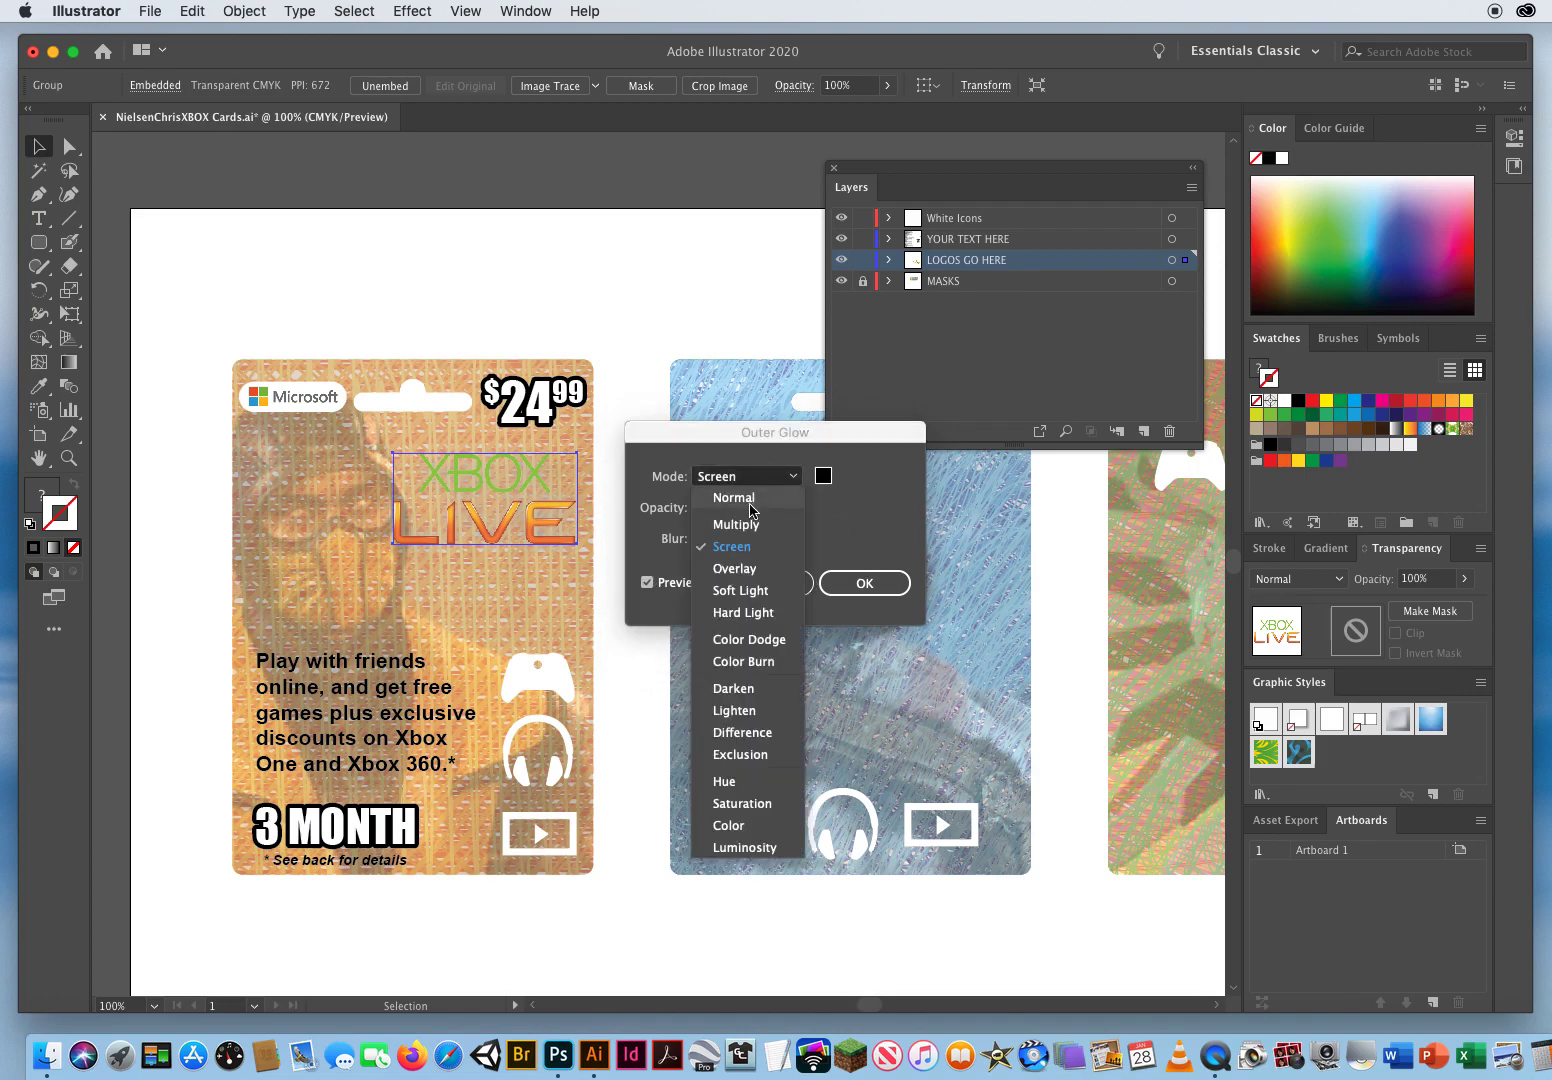
left_click(741, 500)
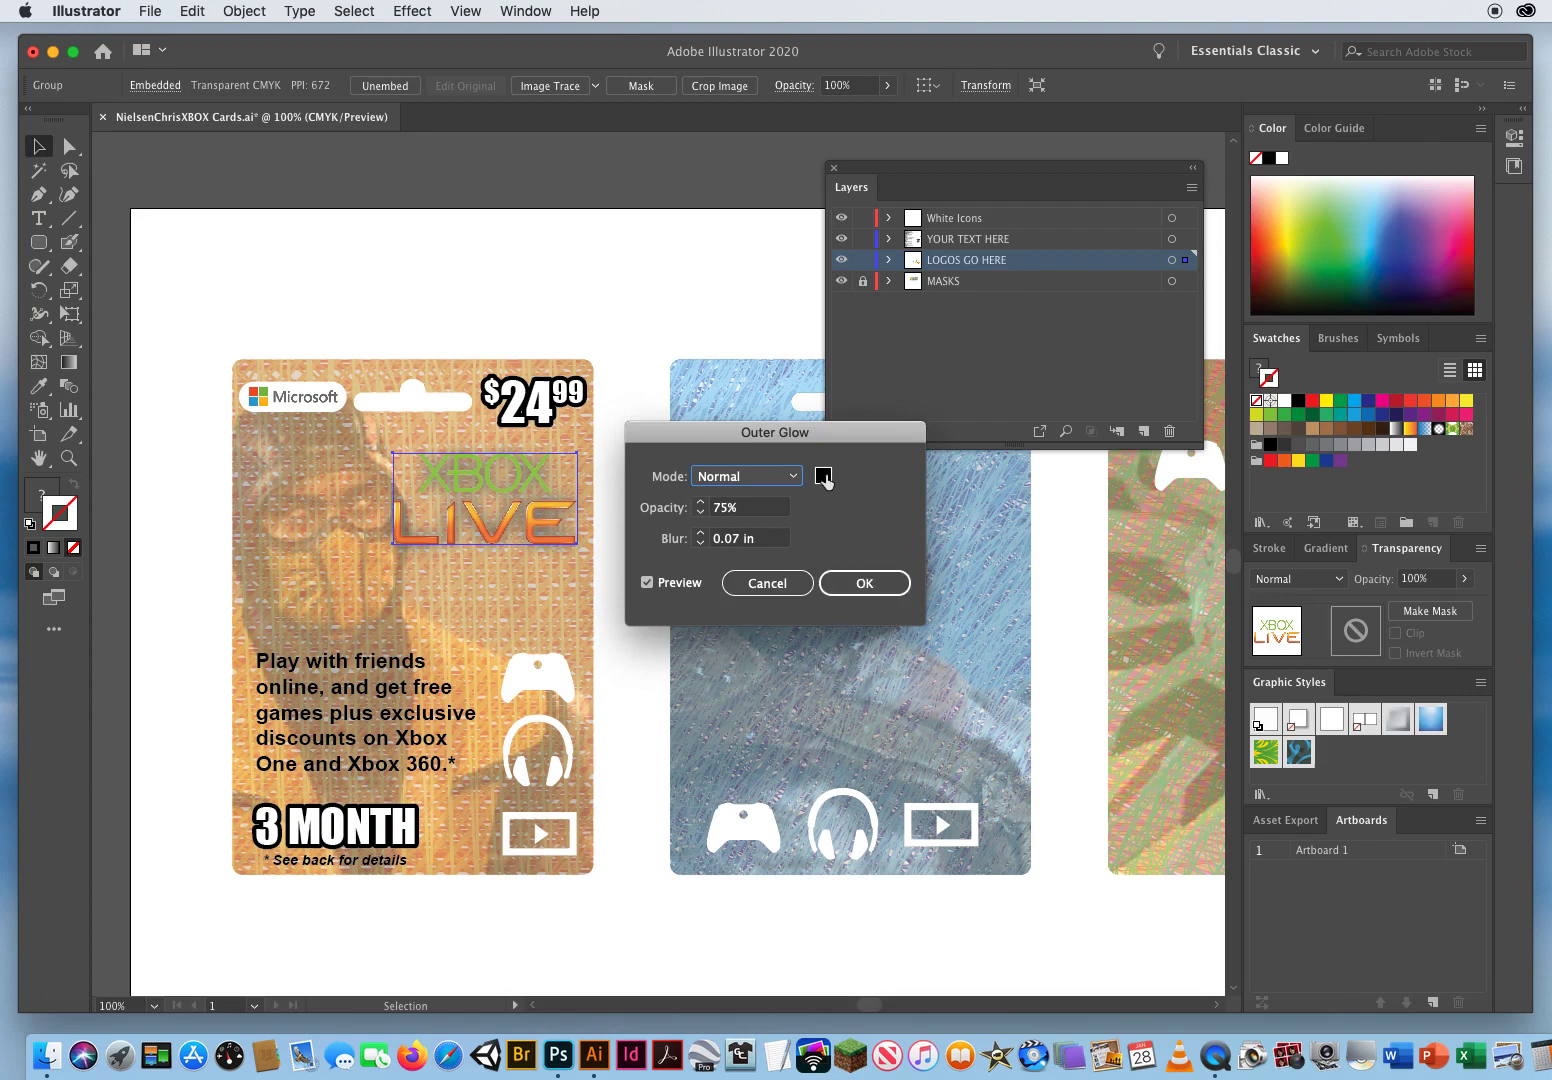
Set the Outer Glow's opacity to 100% and blur to 0.03 in, and apply it to the logo.
left_click(753, 512)
left_click_drag(753, 512, 681, 496)
type("100")
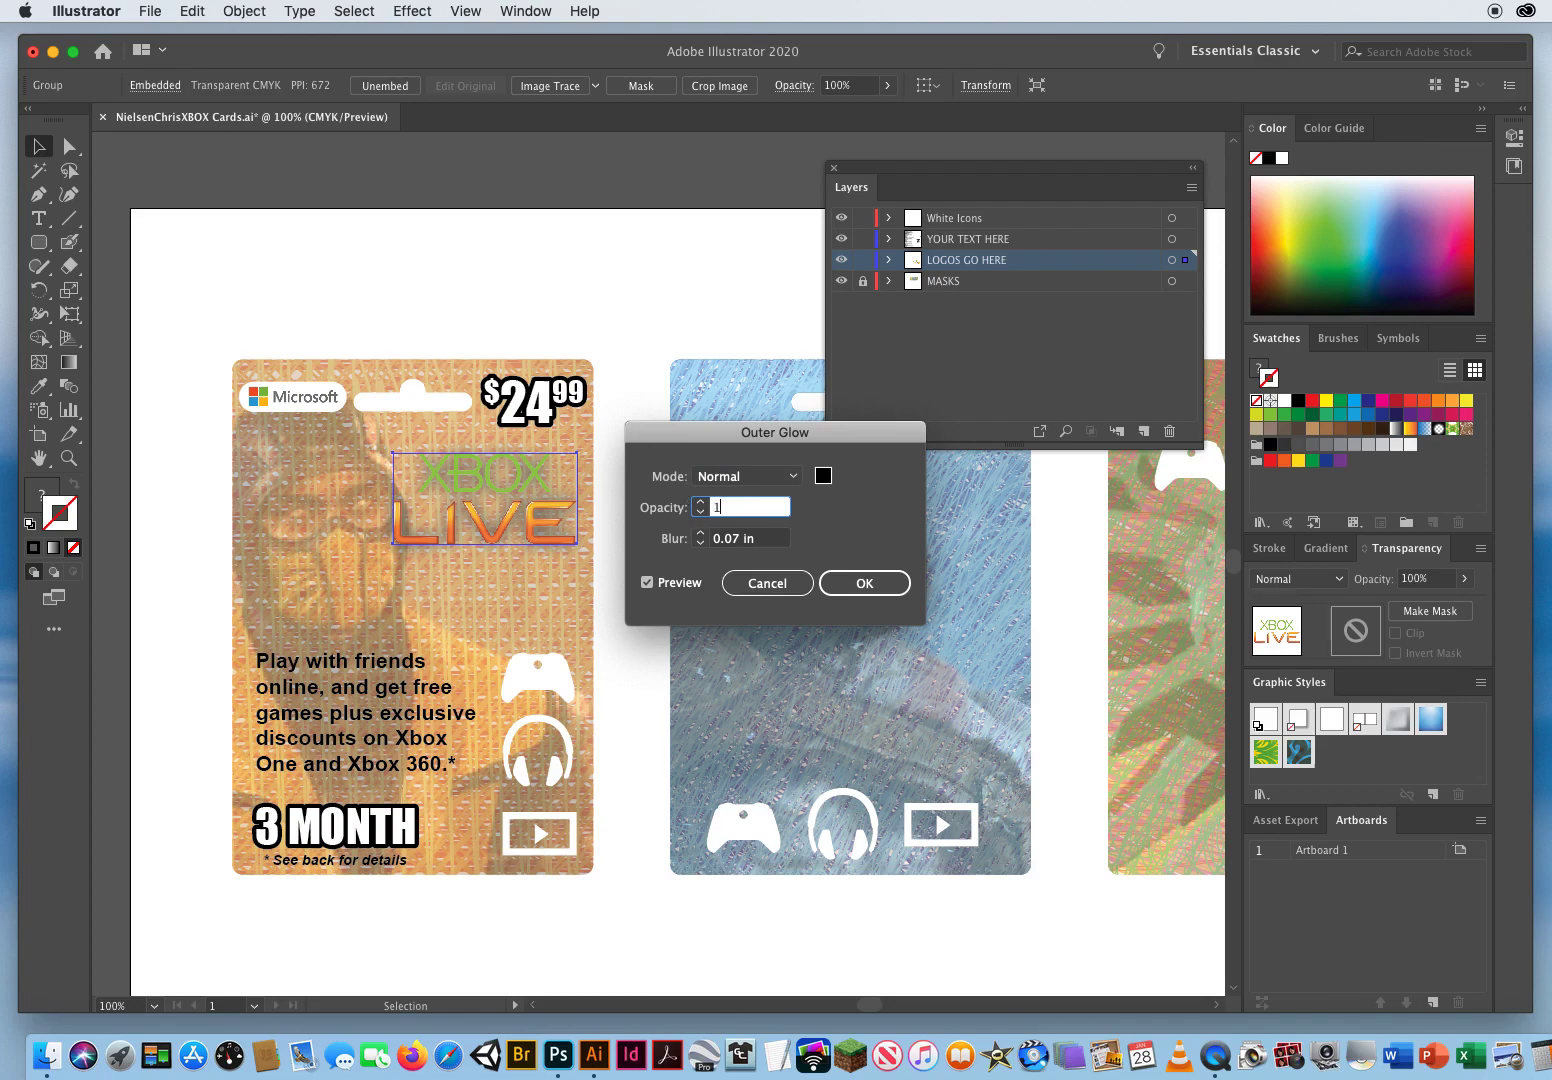
left_click(647, 584)
left_click(648, 585)
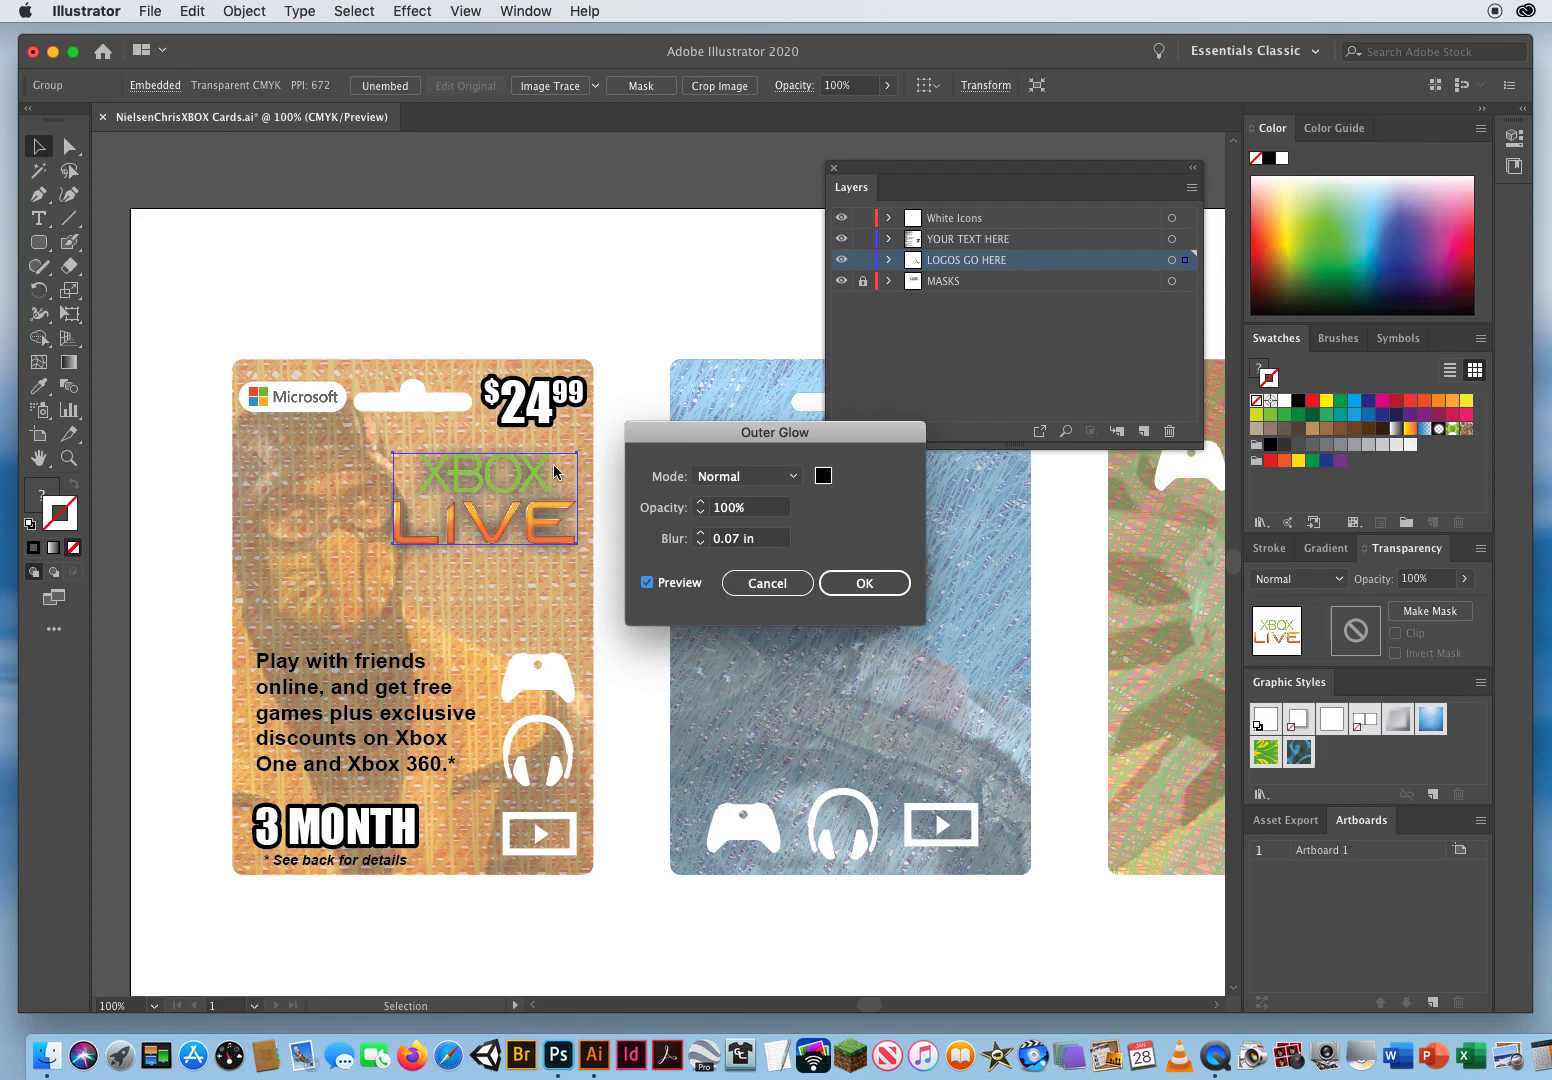
left_click(768, 541)
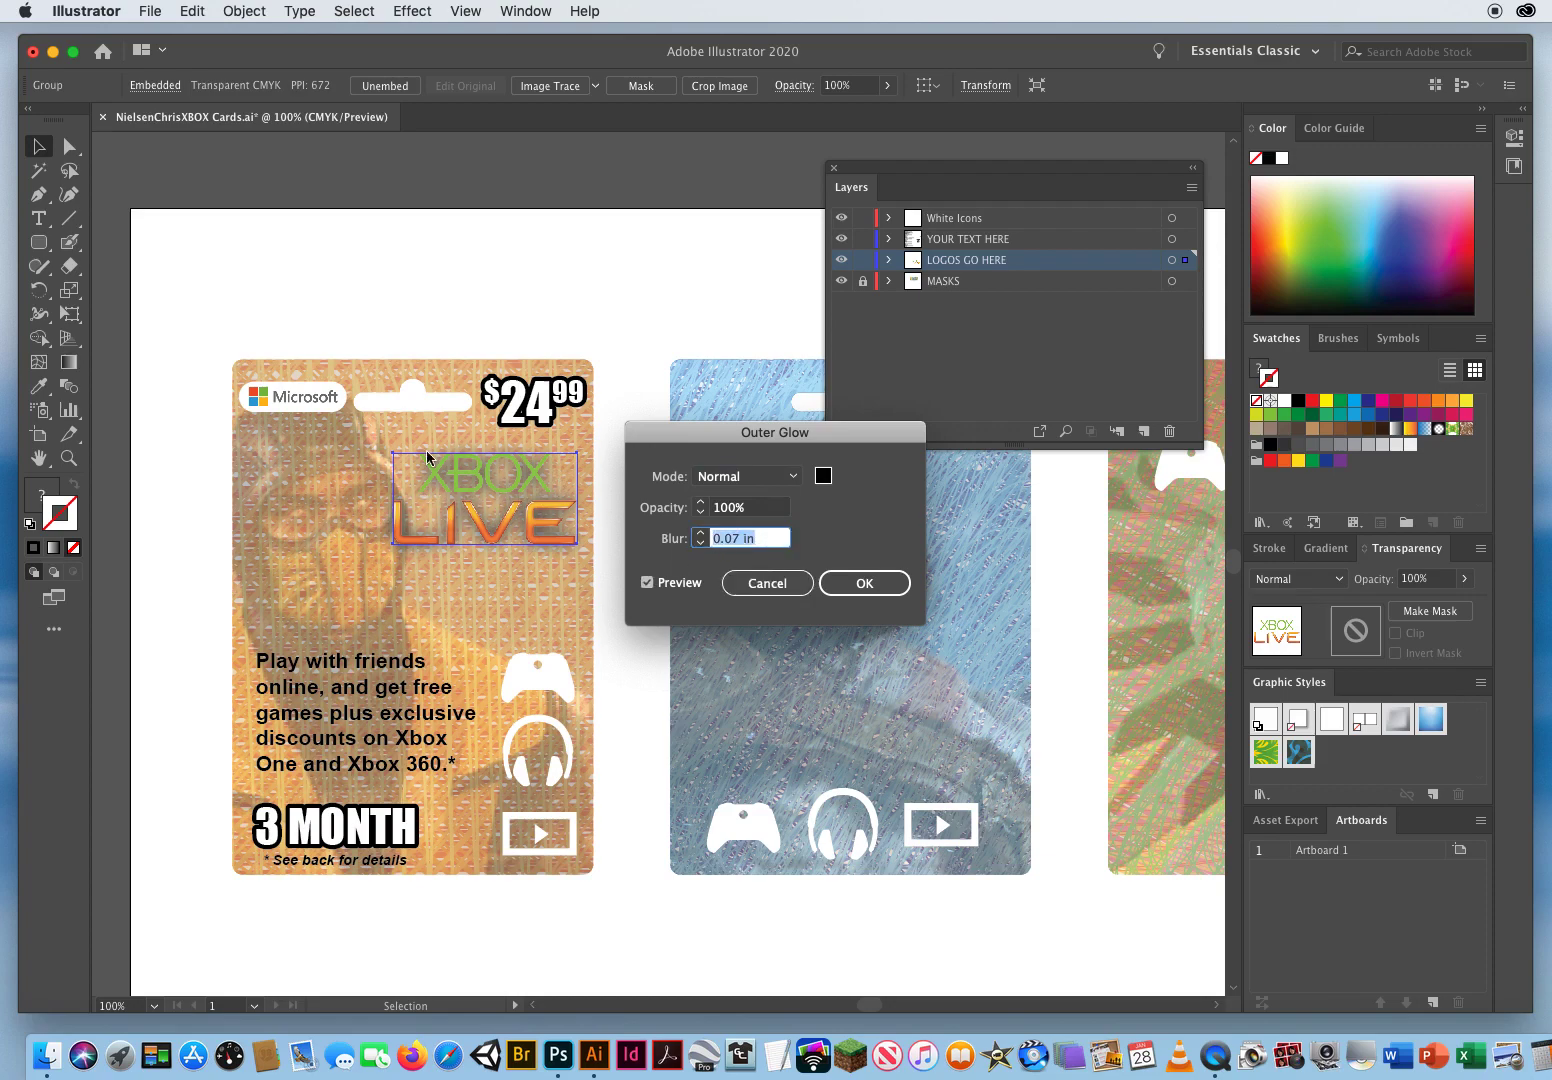
left_click(734, 540)
type("3")
left_click(647, 583)
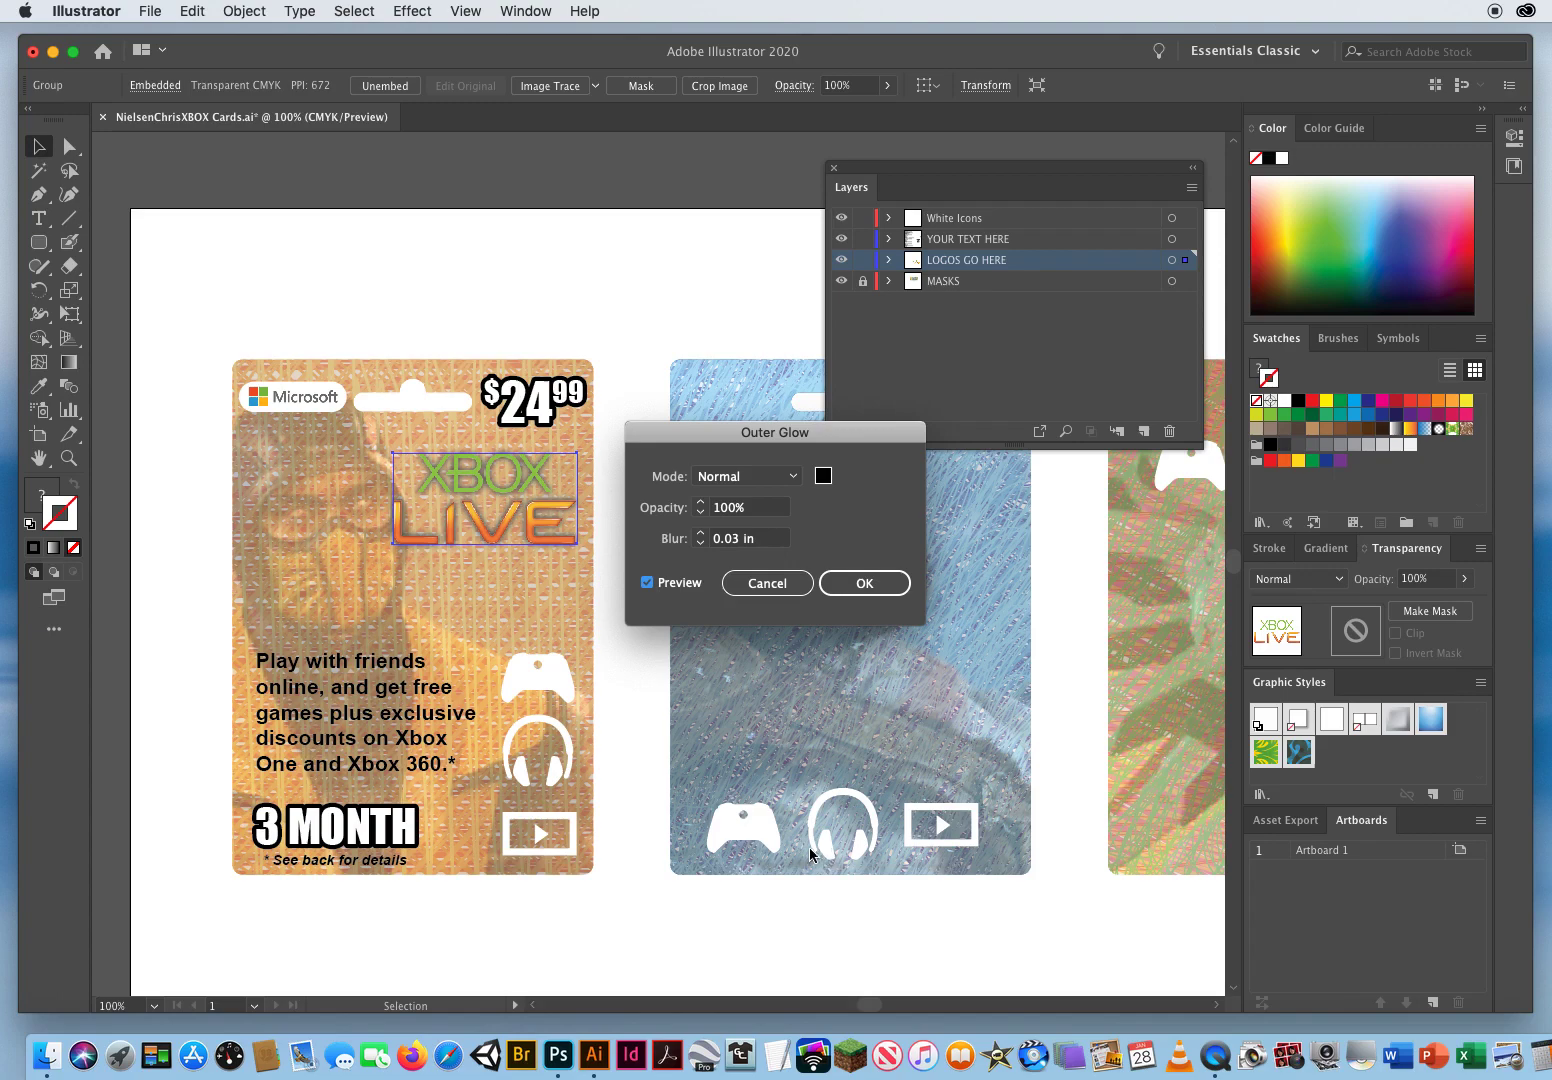
left_click(880, 585)
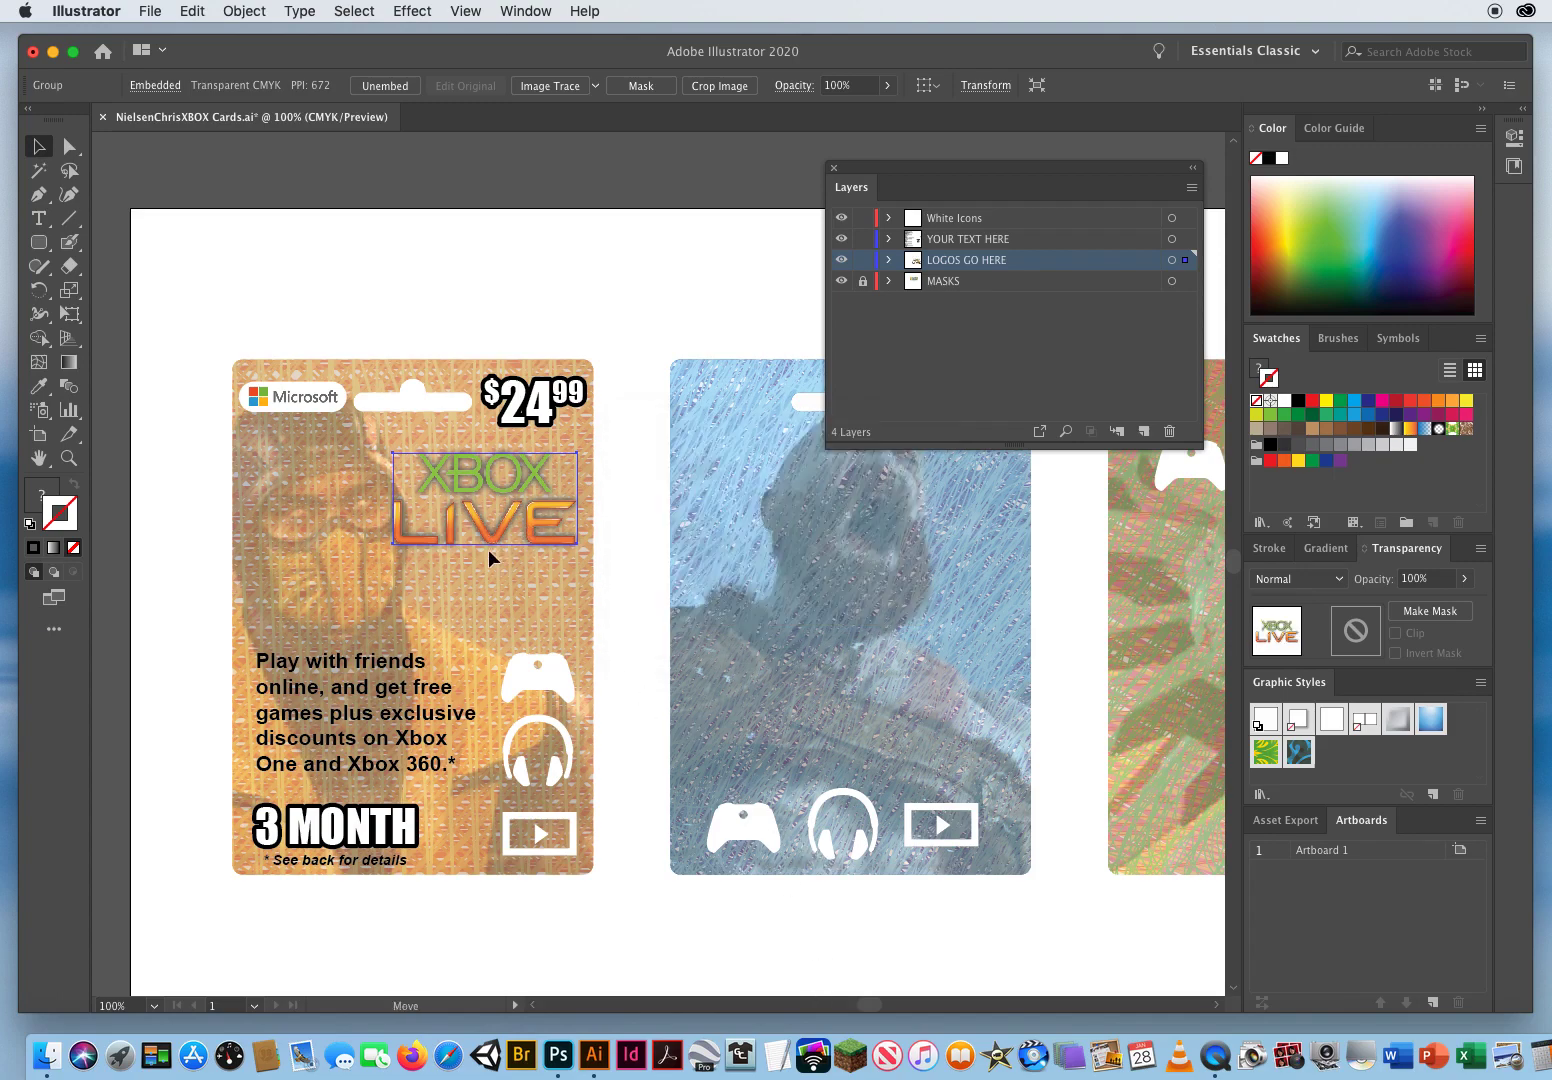
Nudge the Xbox Live logo slightly down and check the required text list for the 3-month card beside the artboard.
left_click_drag(488, 551, 480, 552)
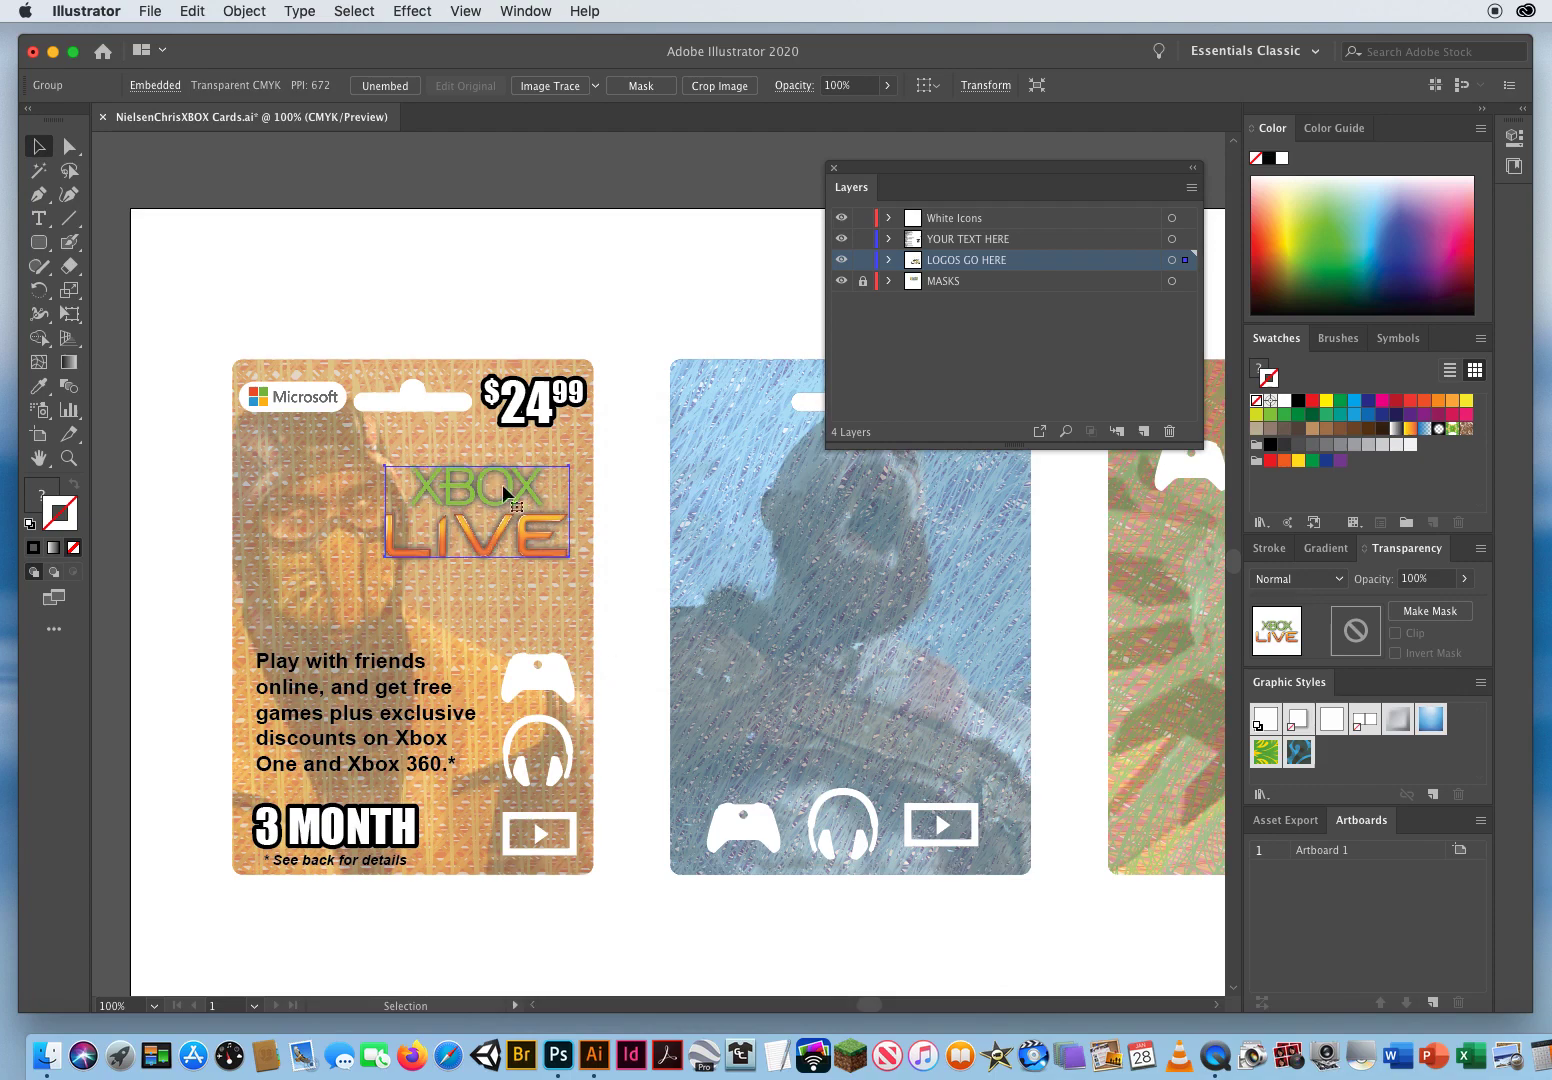
left_click(521, 248)
left_click_drag(222, 538, 1130, 622)
left_click_drag(504, 531, 553, 448)
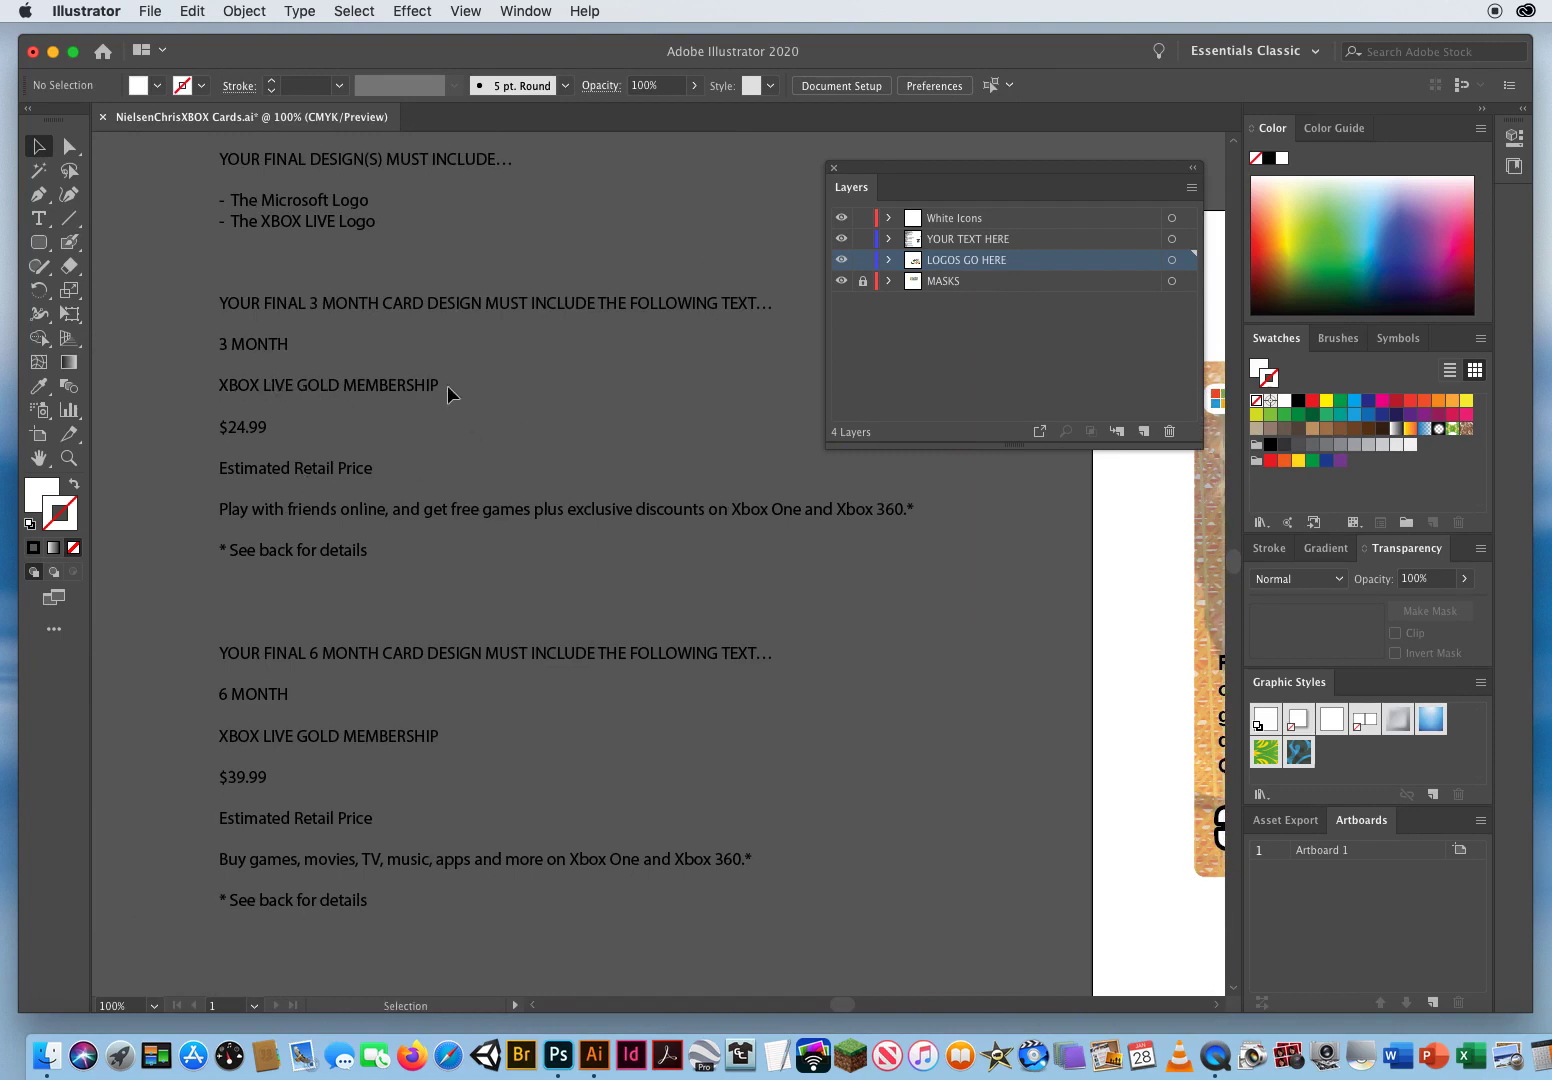
left_click_drag(686, 627, 131, 627)
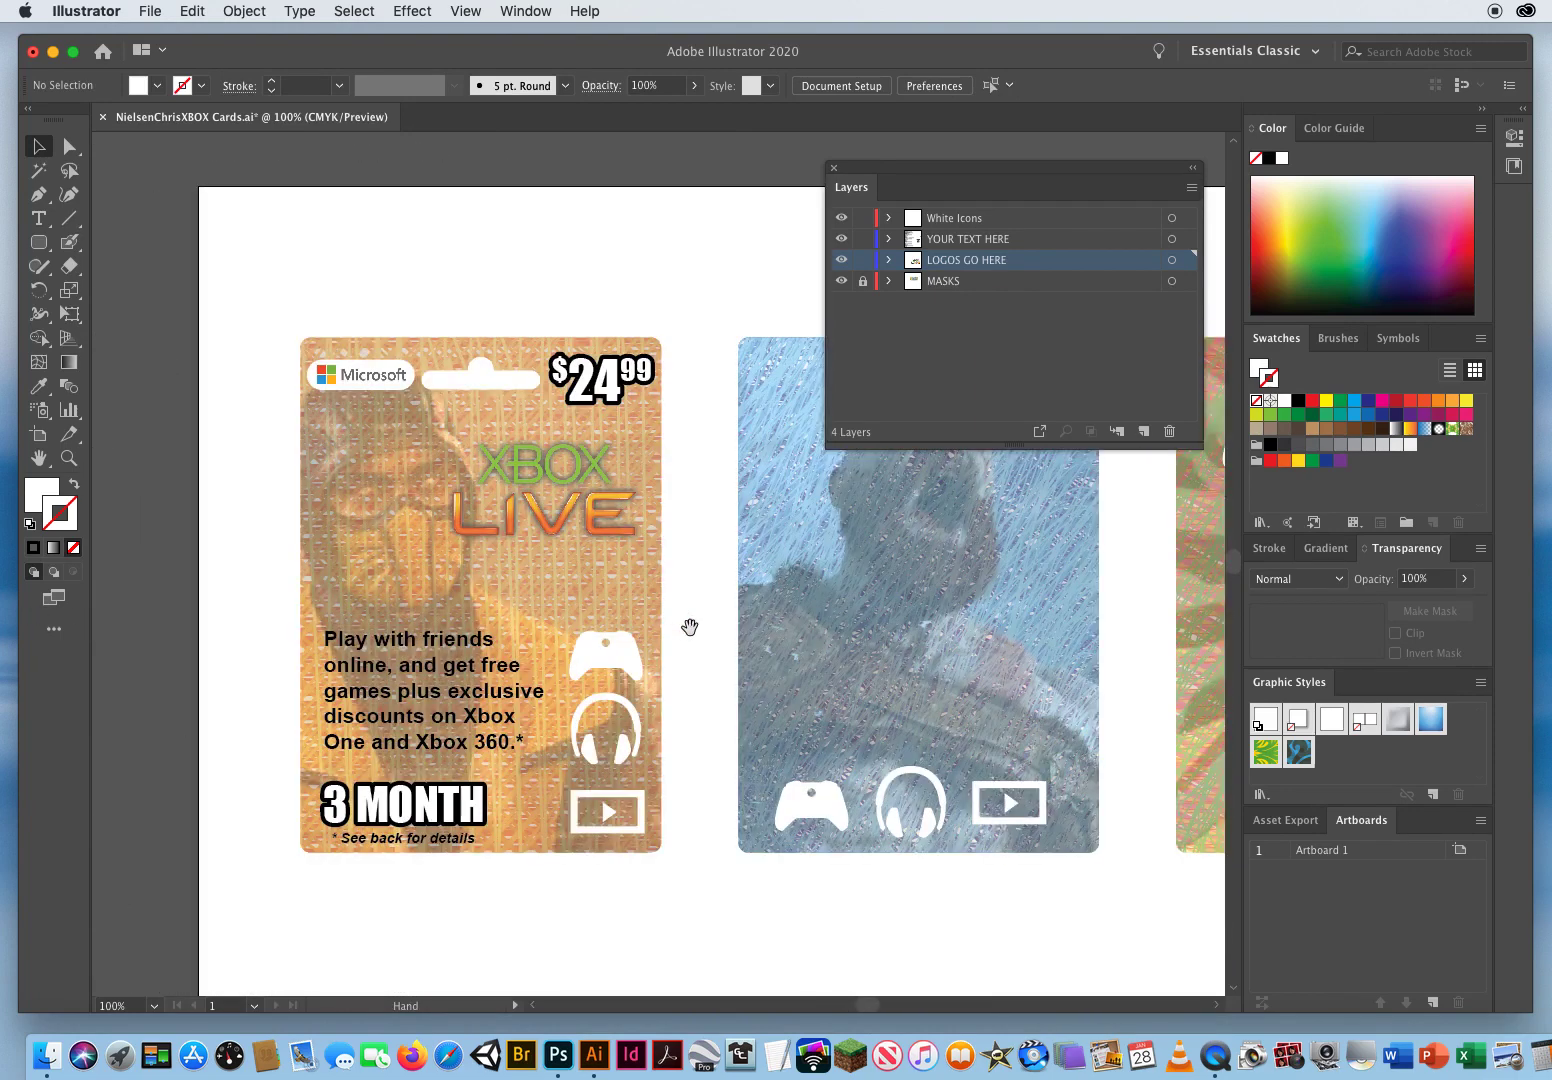
left_click_drag(692, 627, 646, 586)
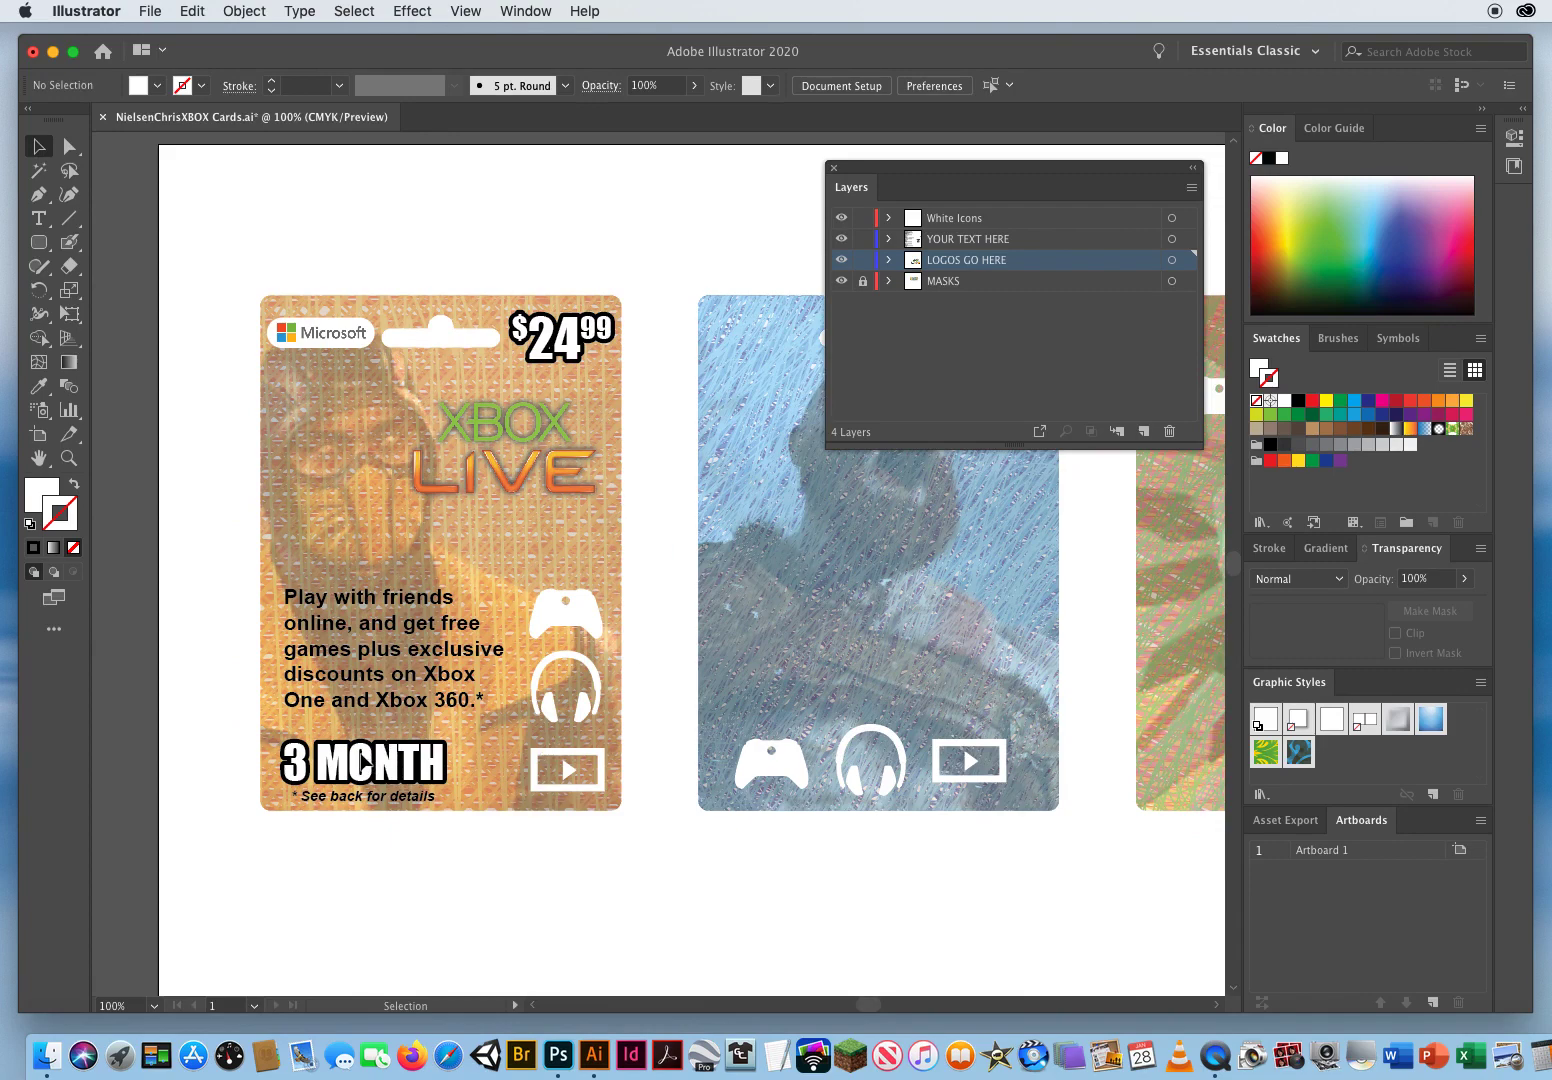
Duplicate the 3 MONTH text directly below the Xbox Live logo and change the copy to read GOLD MEMBERSHIP.
left_click(385, 765)
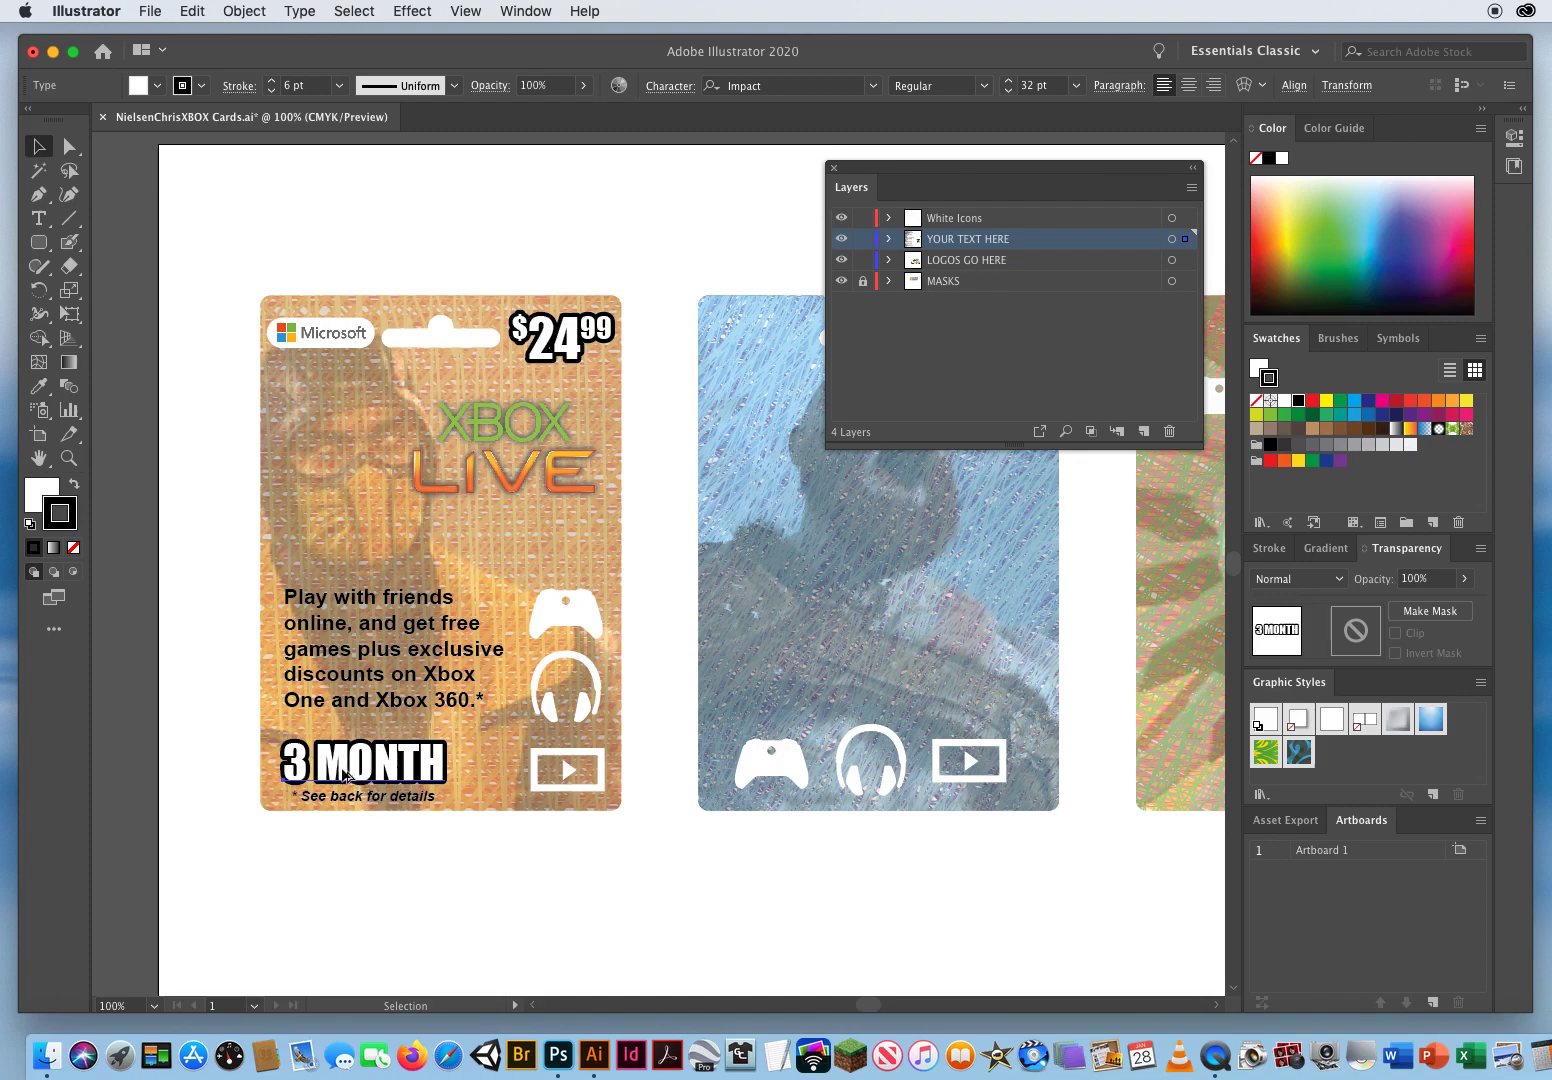
left_click_drag(349, 770, 486, 539)
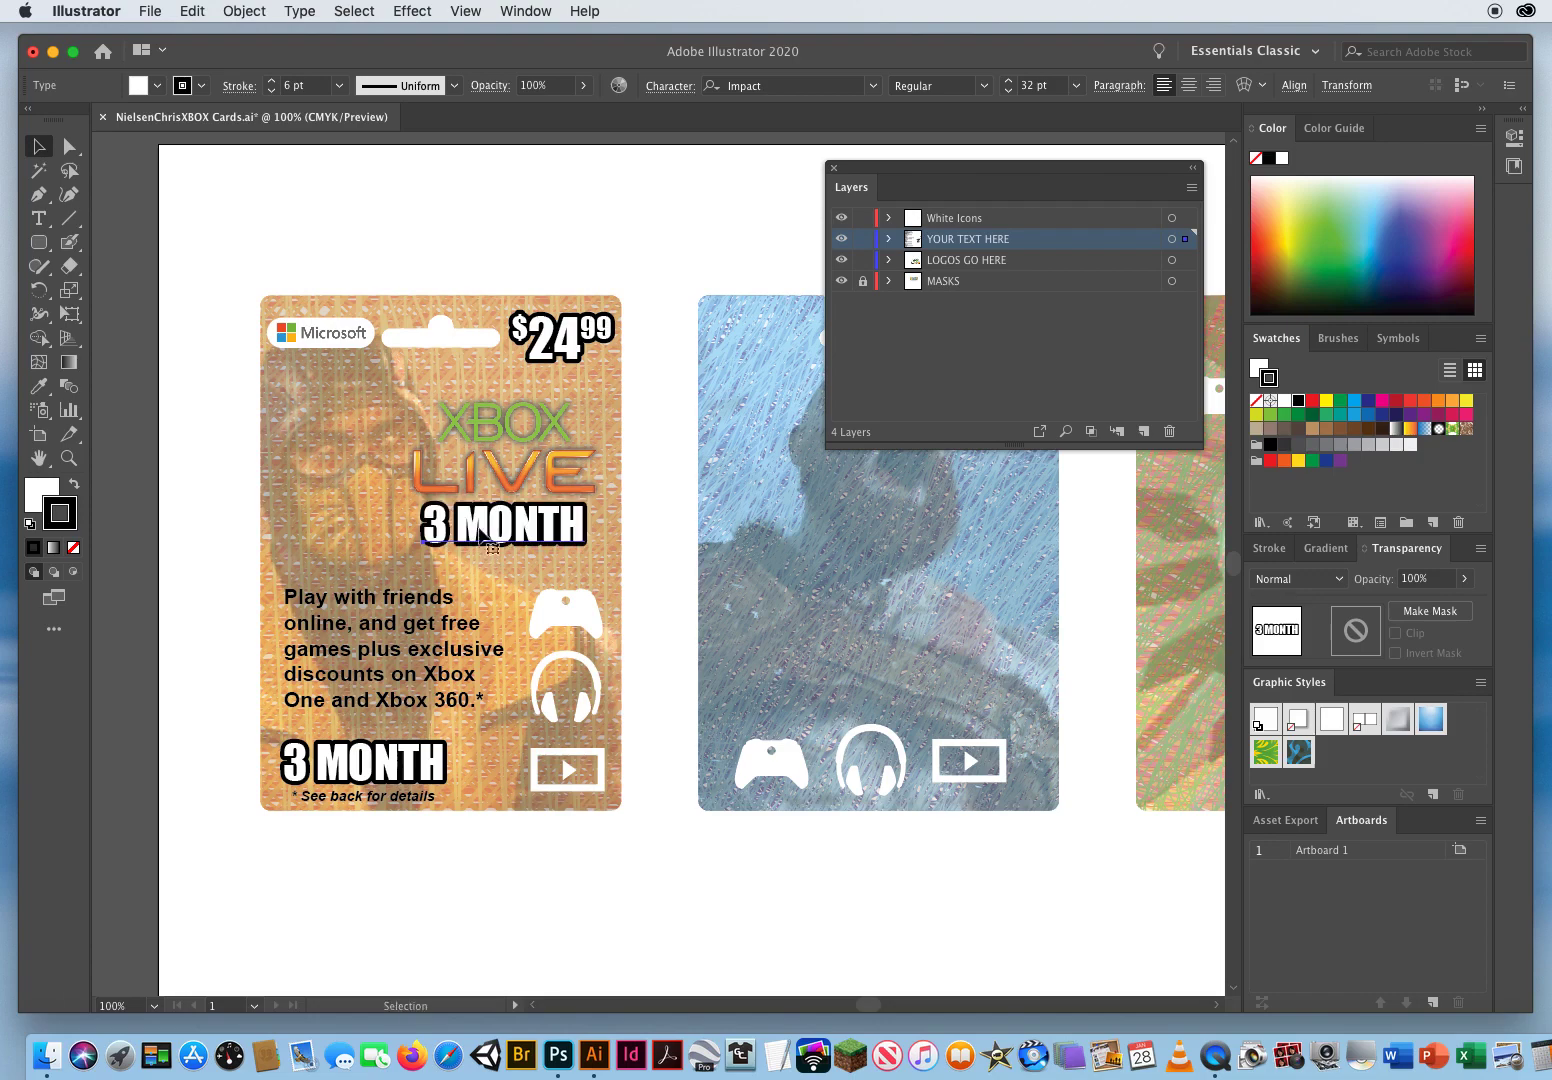
left_click(42, 222)
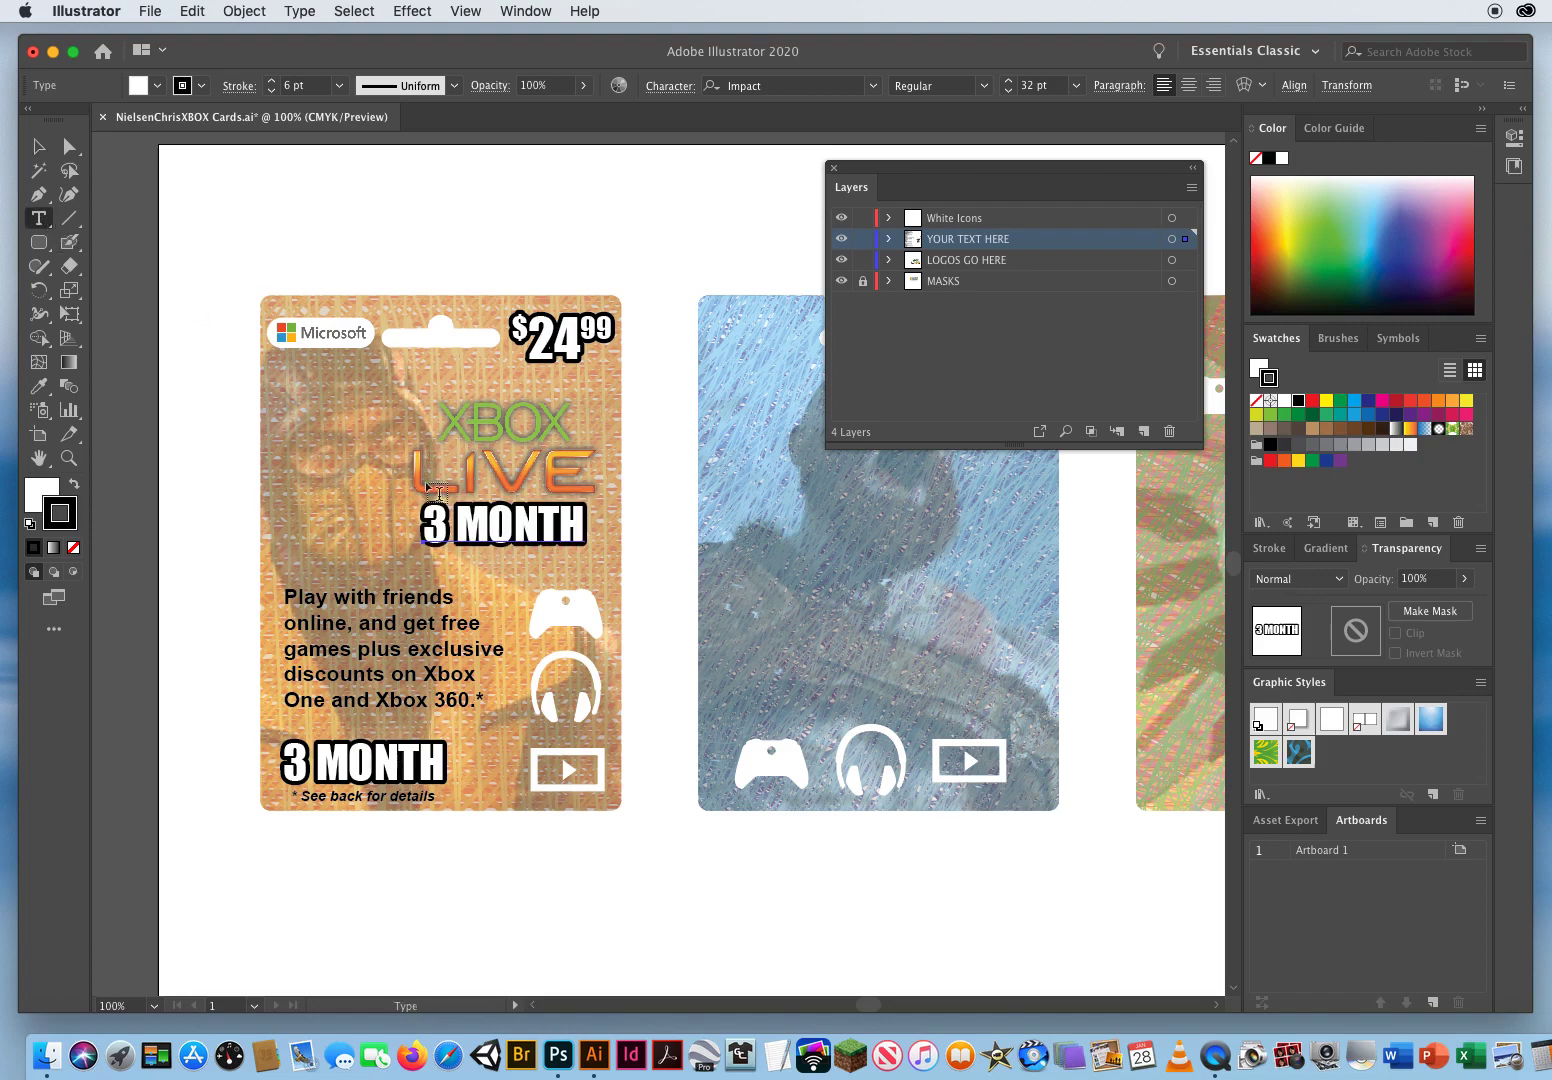
left_click_drag(423, 512, 649, 527)
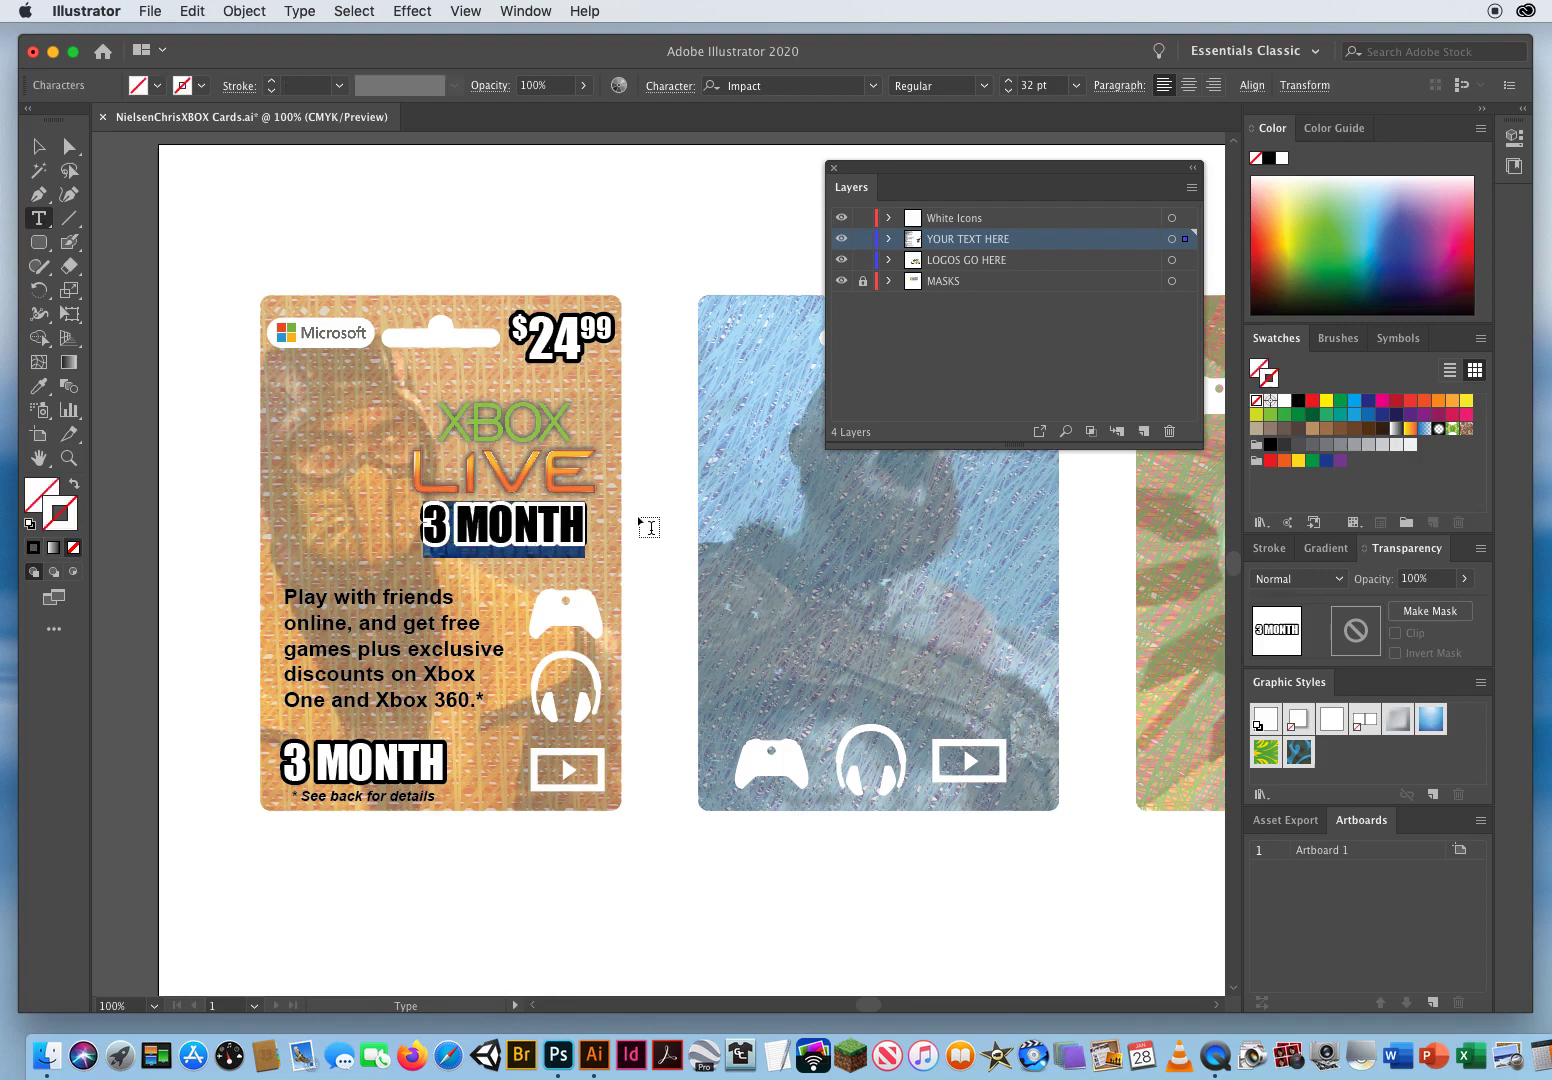
type("GOLD M")
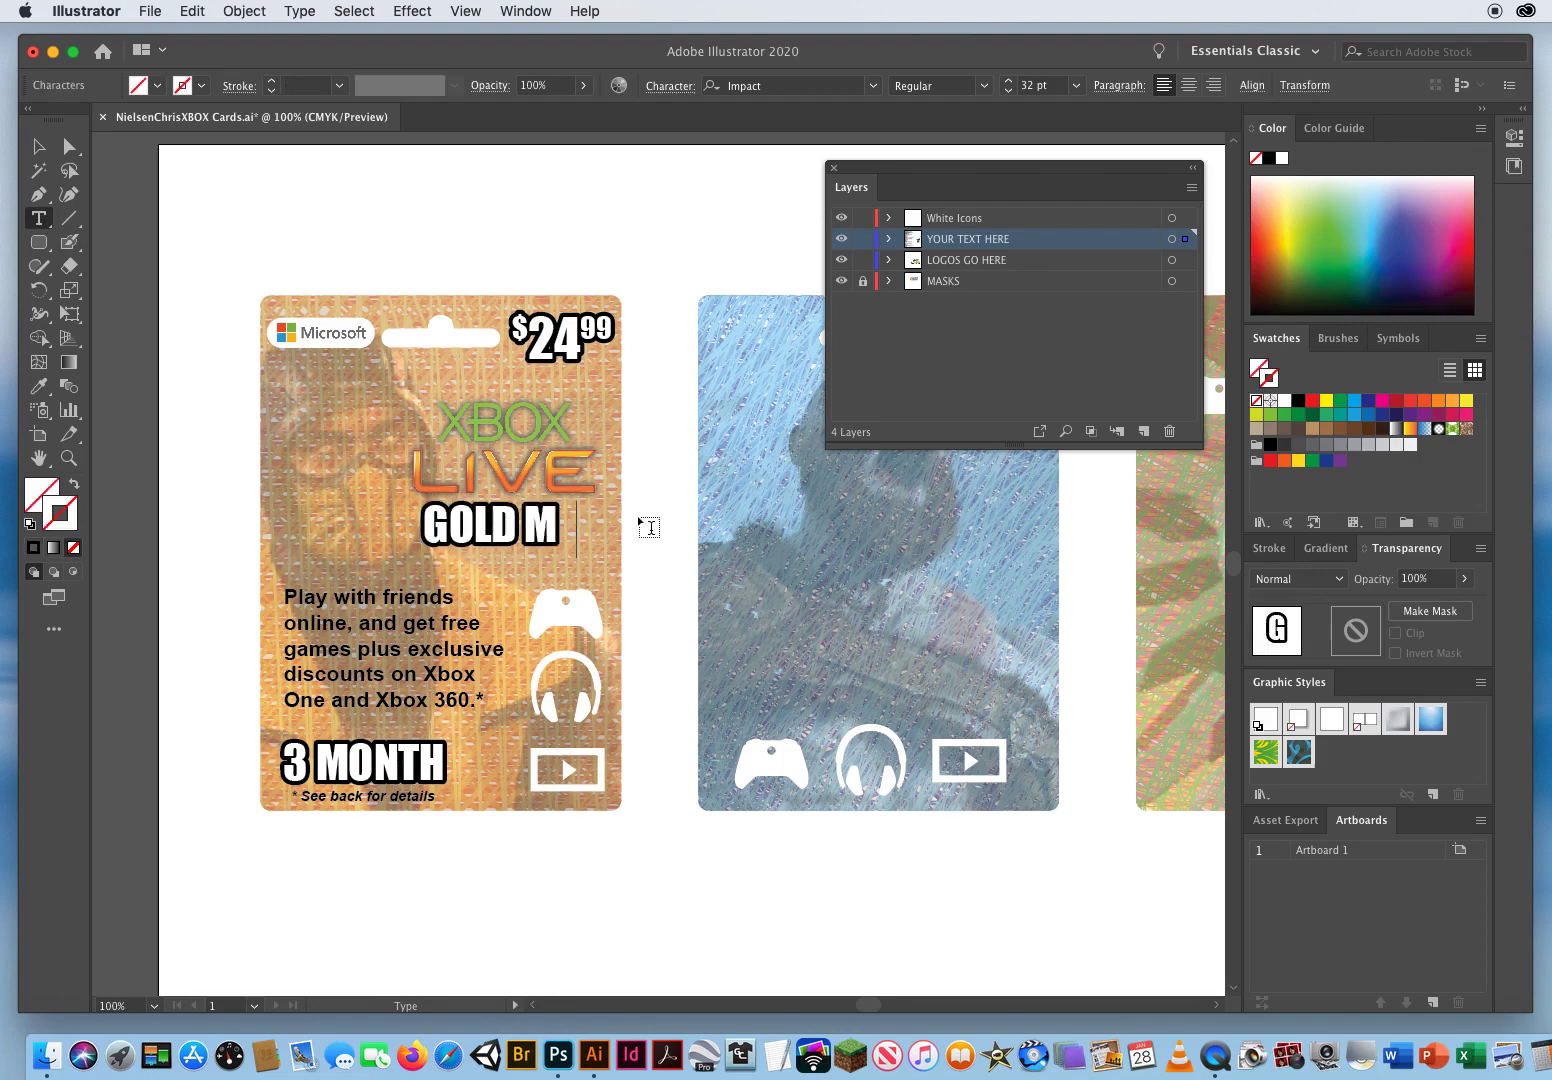
type("EMBER")
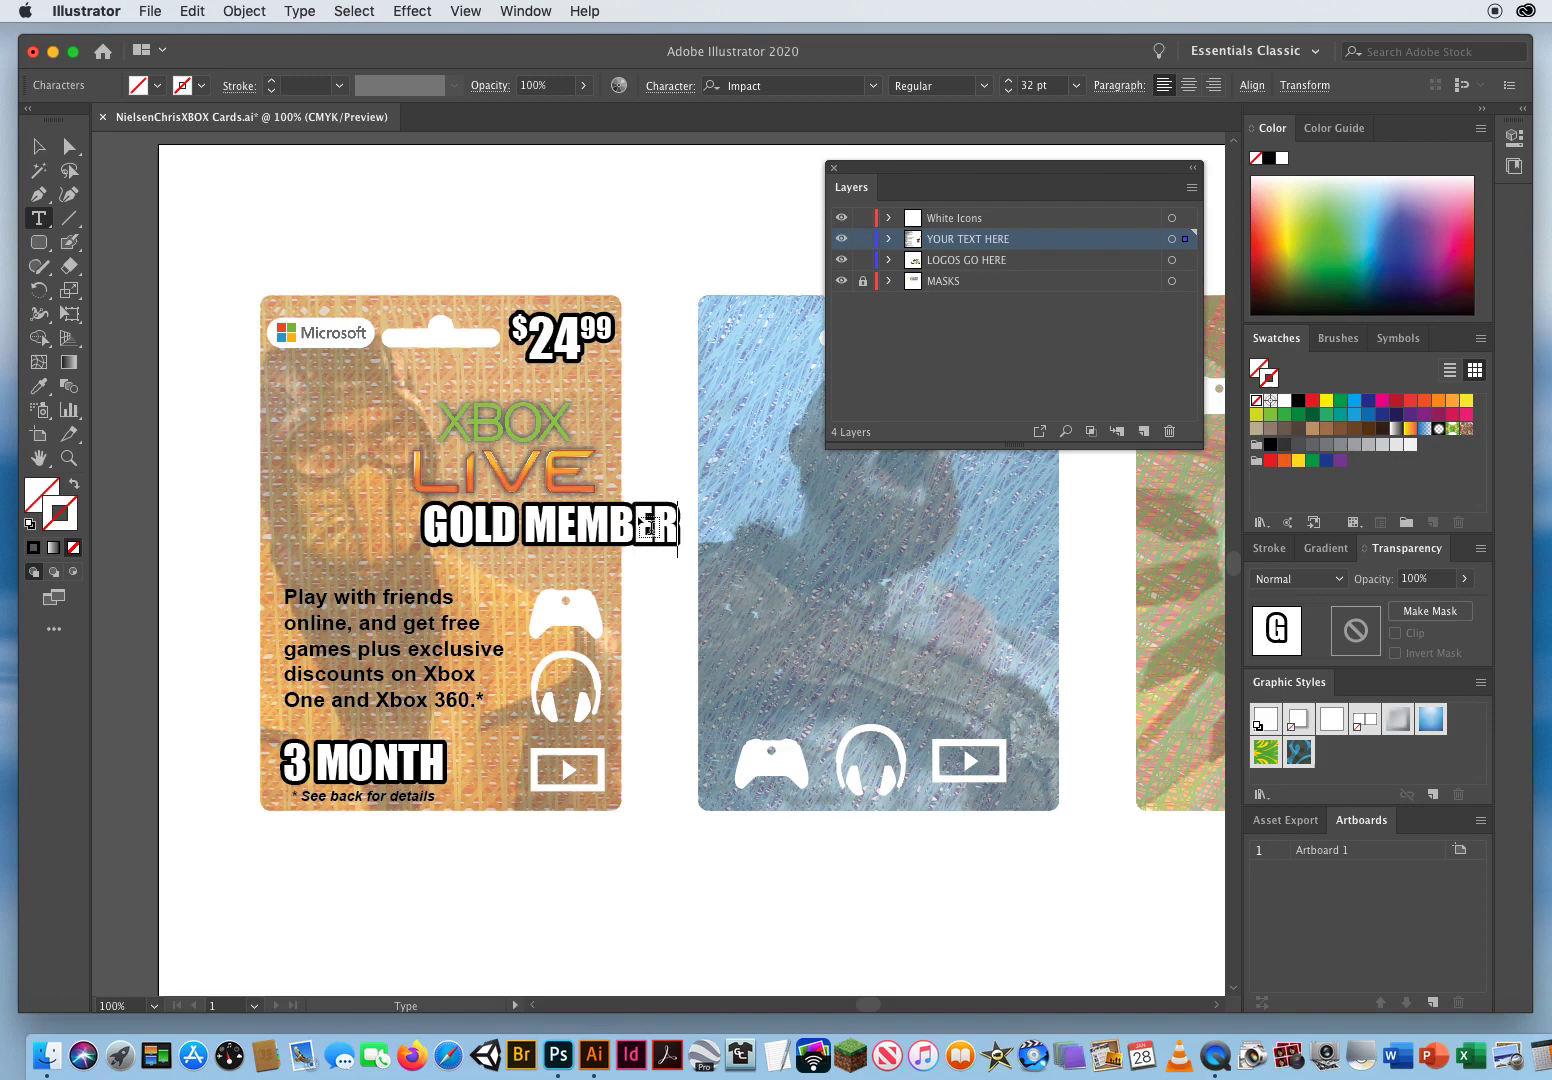
type("SHIP")
left_click(39, 148)
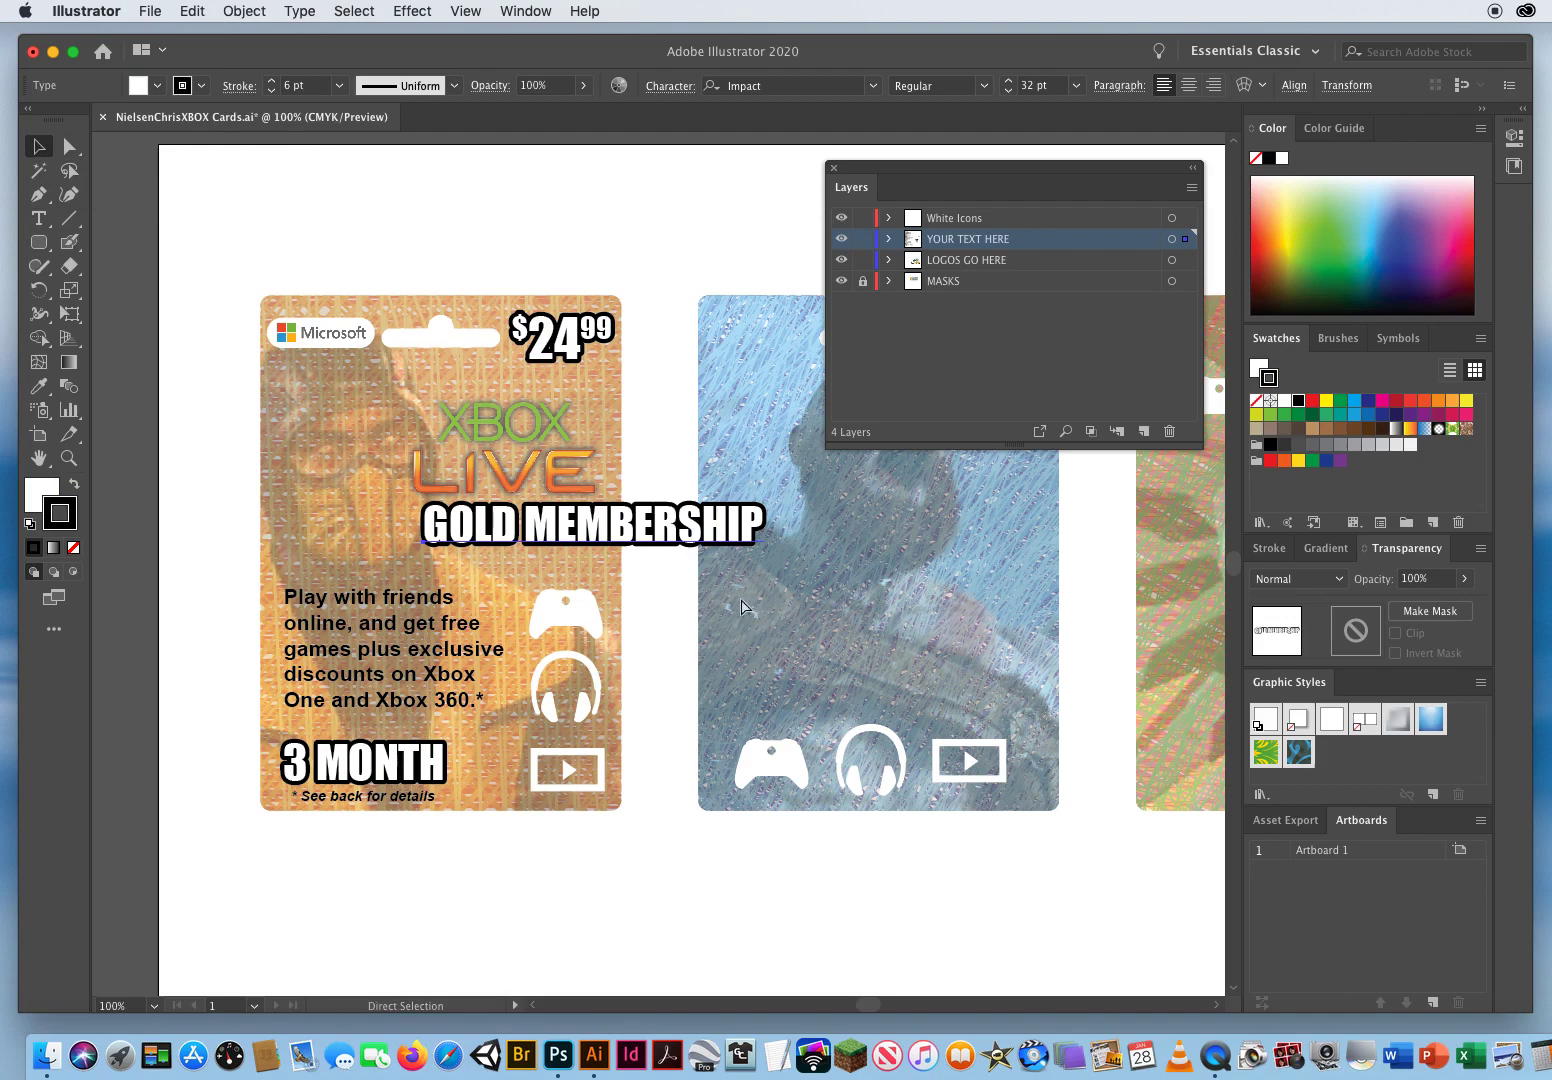
Reduce the GOLD MEMBERSHIP text to 16 pt and center it directly beneath the Xbox Live logo.
key("super+t")
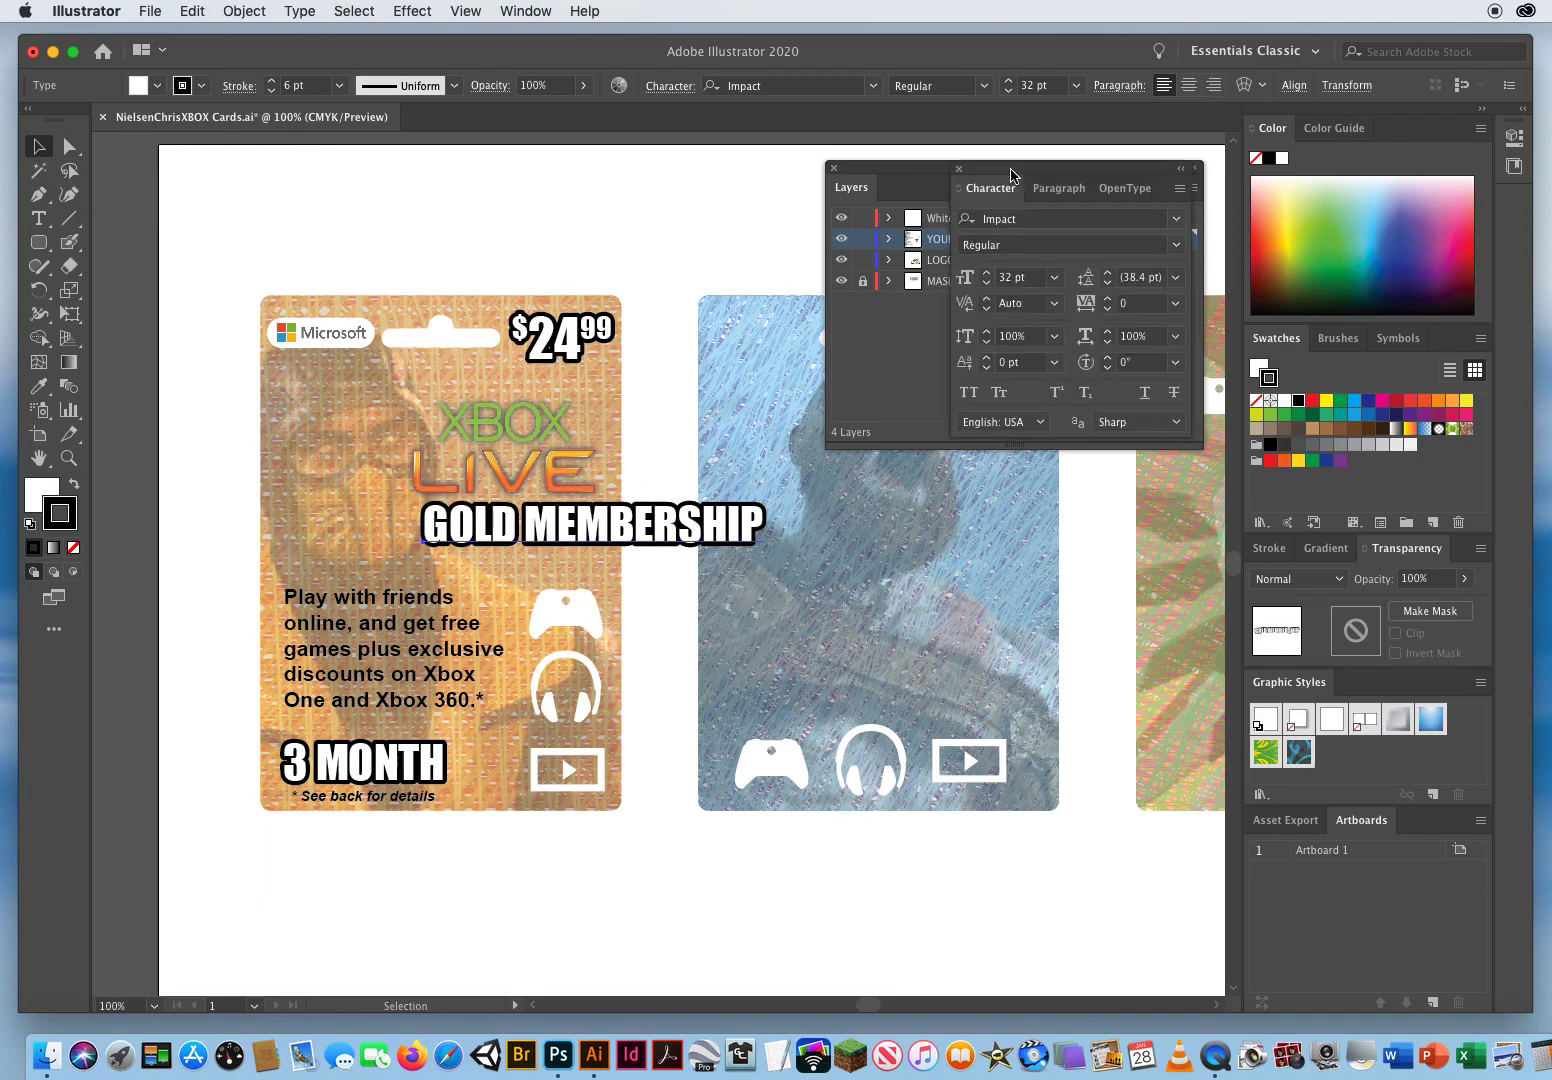
left_click_drag(1011, 169, 821, 588)
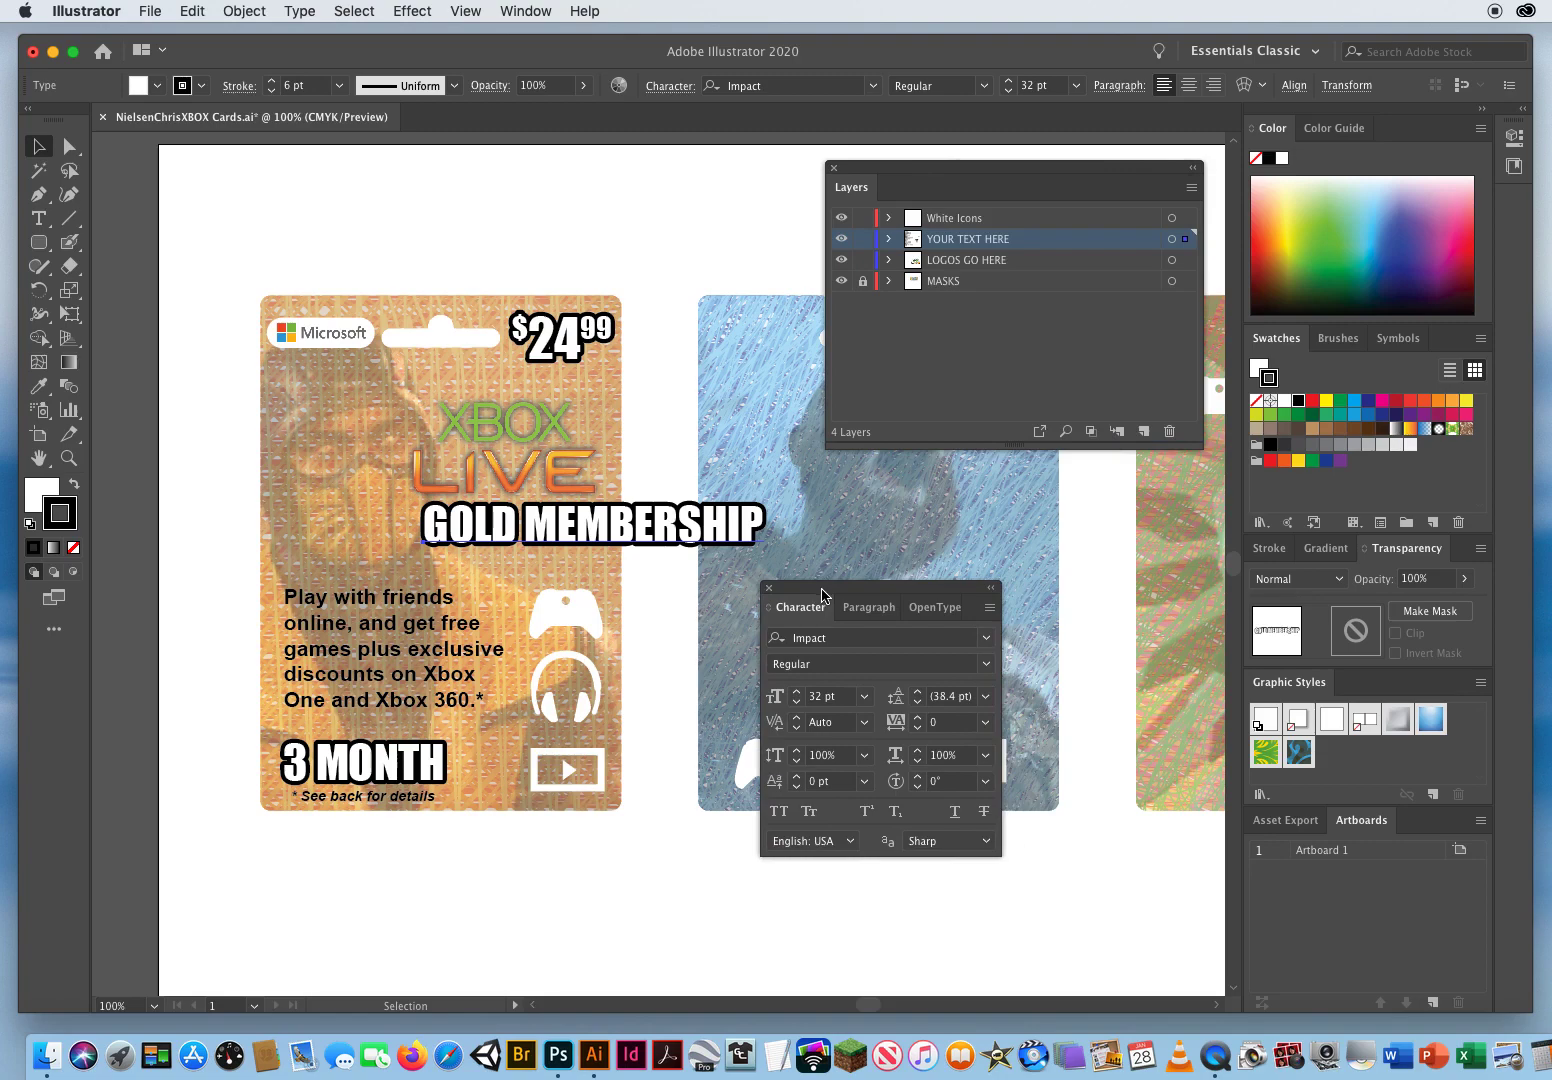
left_click(797, 704)
left_click(797, 704)
left_click(797, 704)
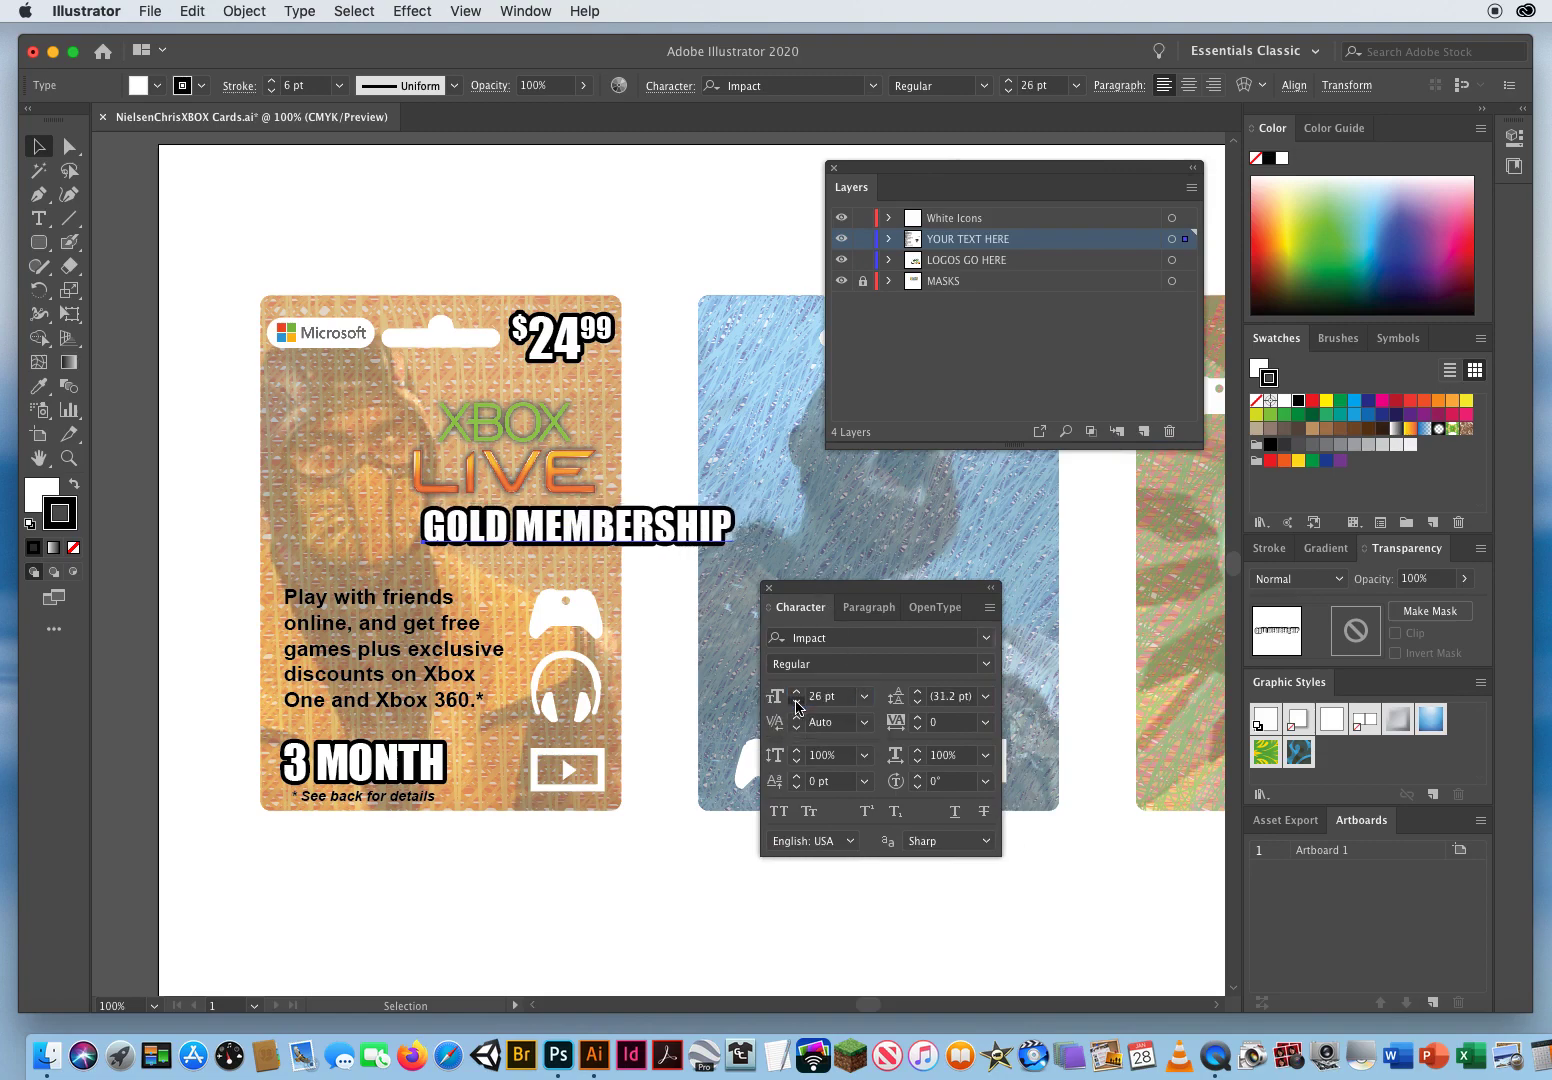
left_click(797, 704)
left_click(797, 704)
left_click(797, 704)
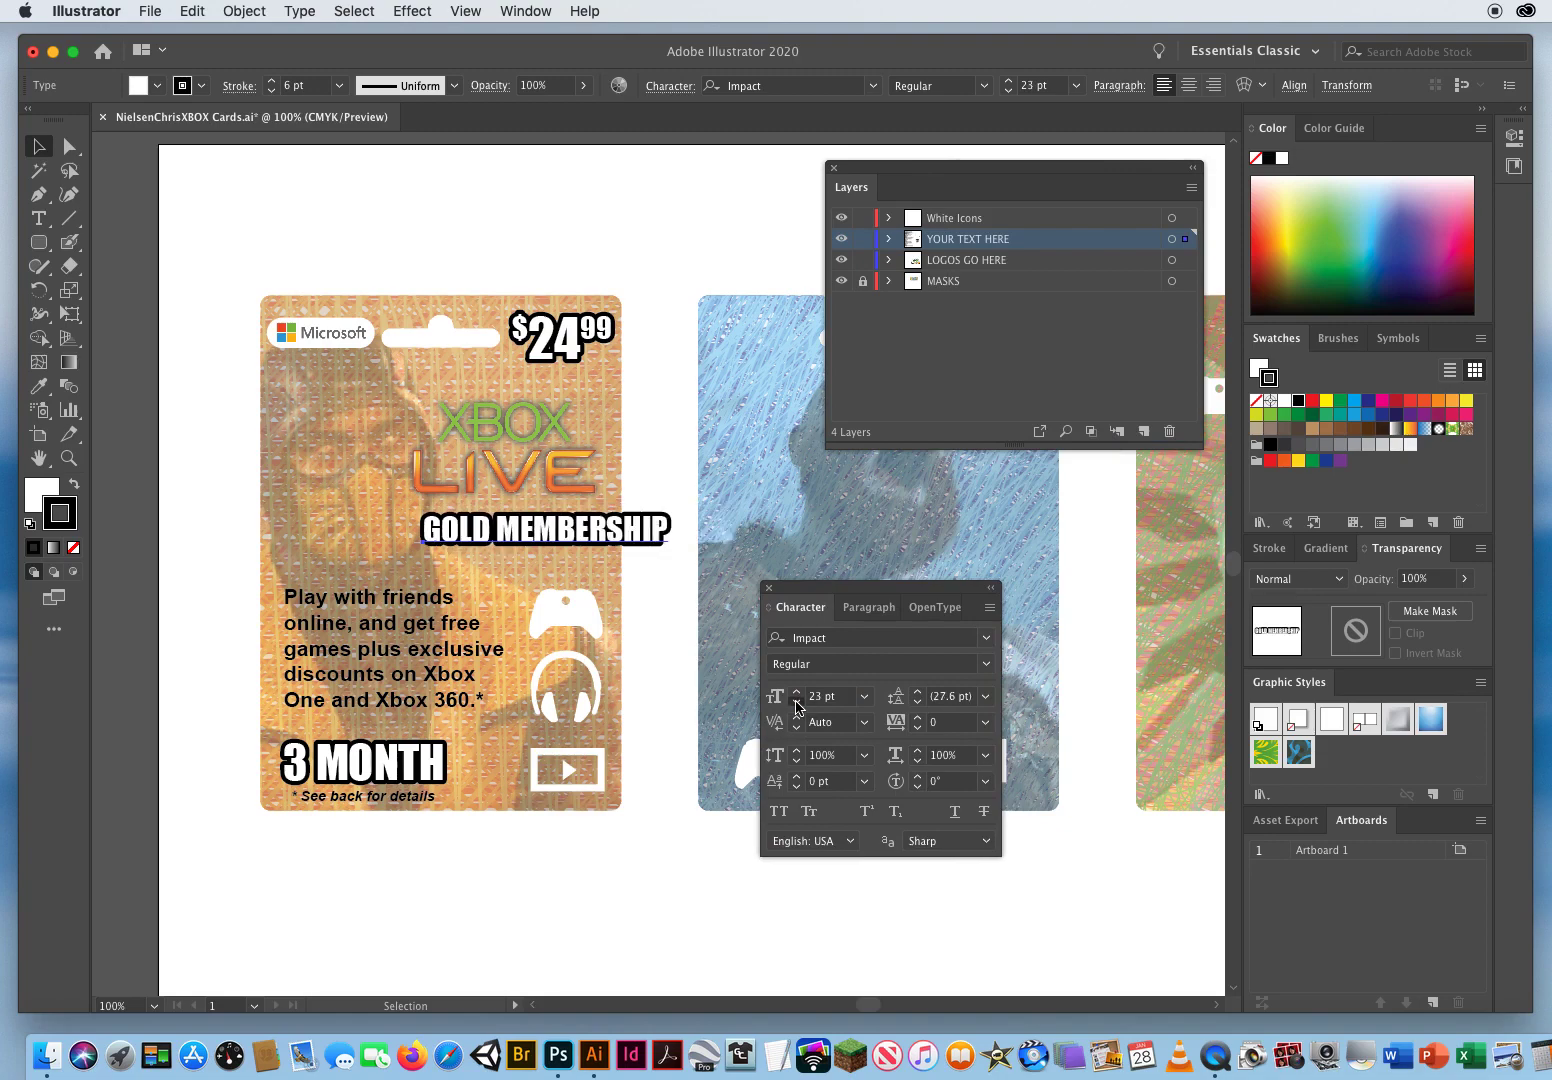
left_click(797, 704)
left_click(797, 704)
left_click(797, 704)
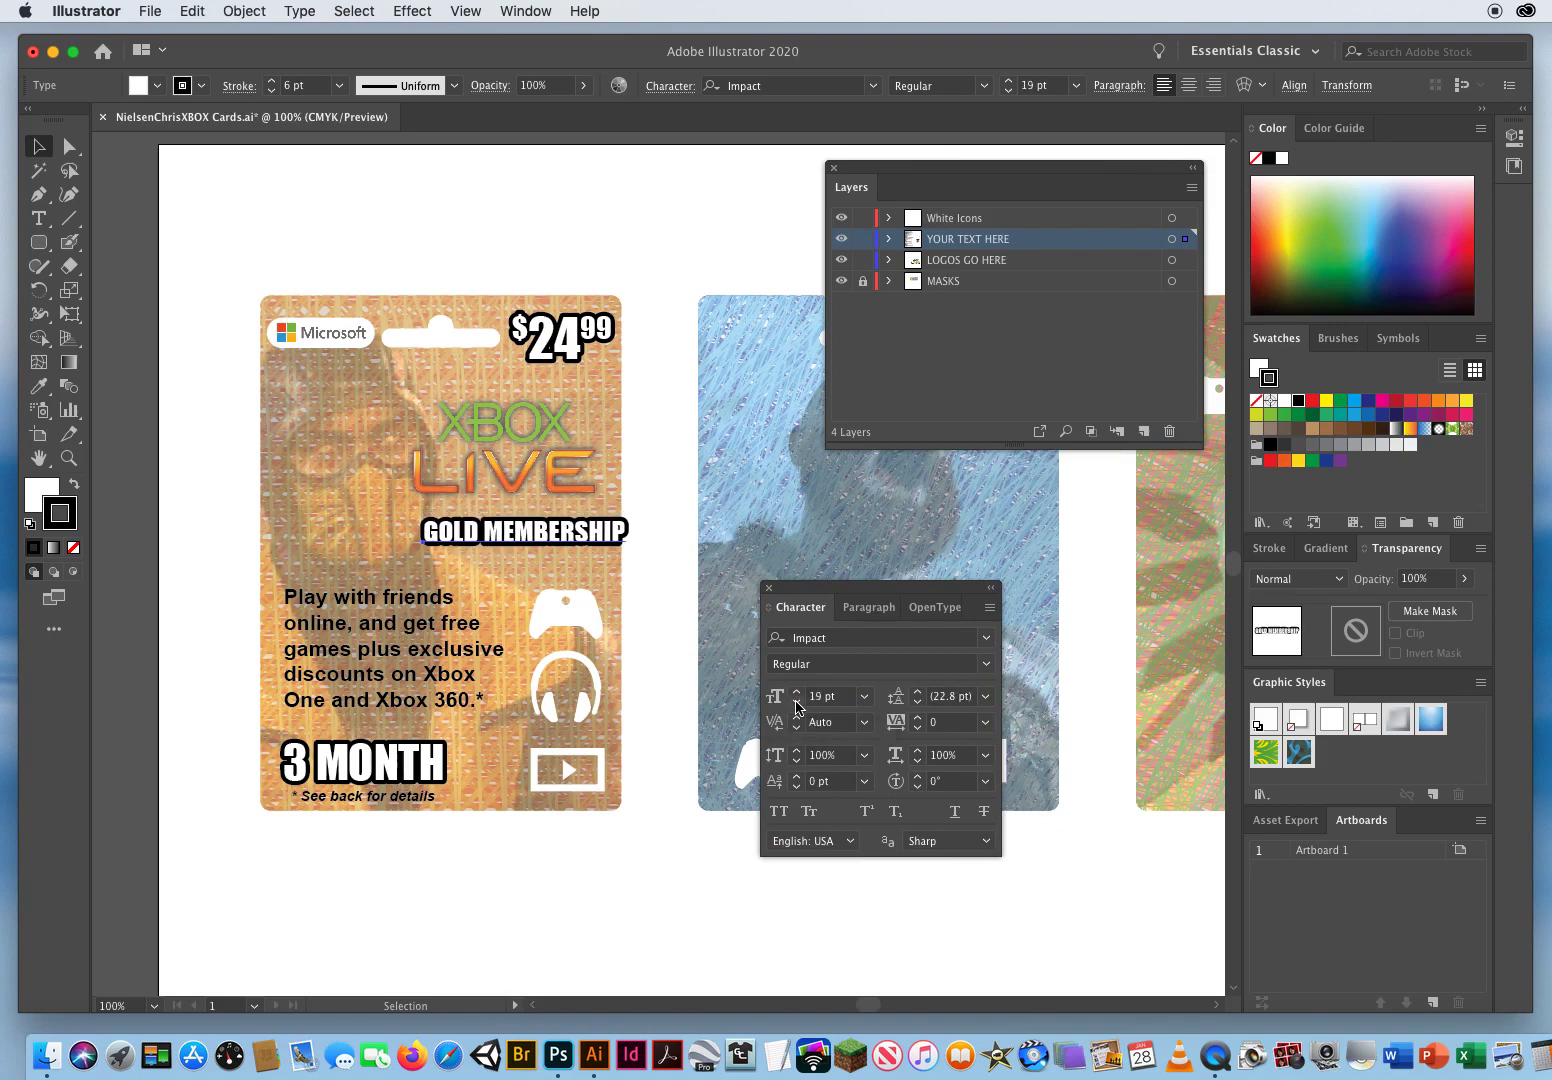
left_click(797, 704)
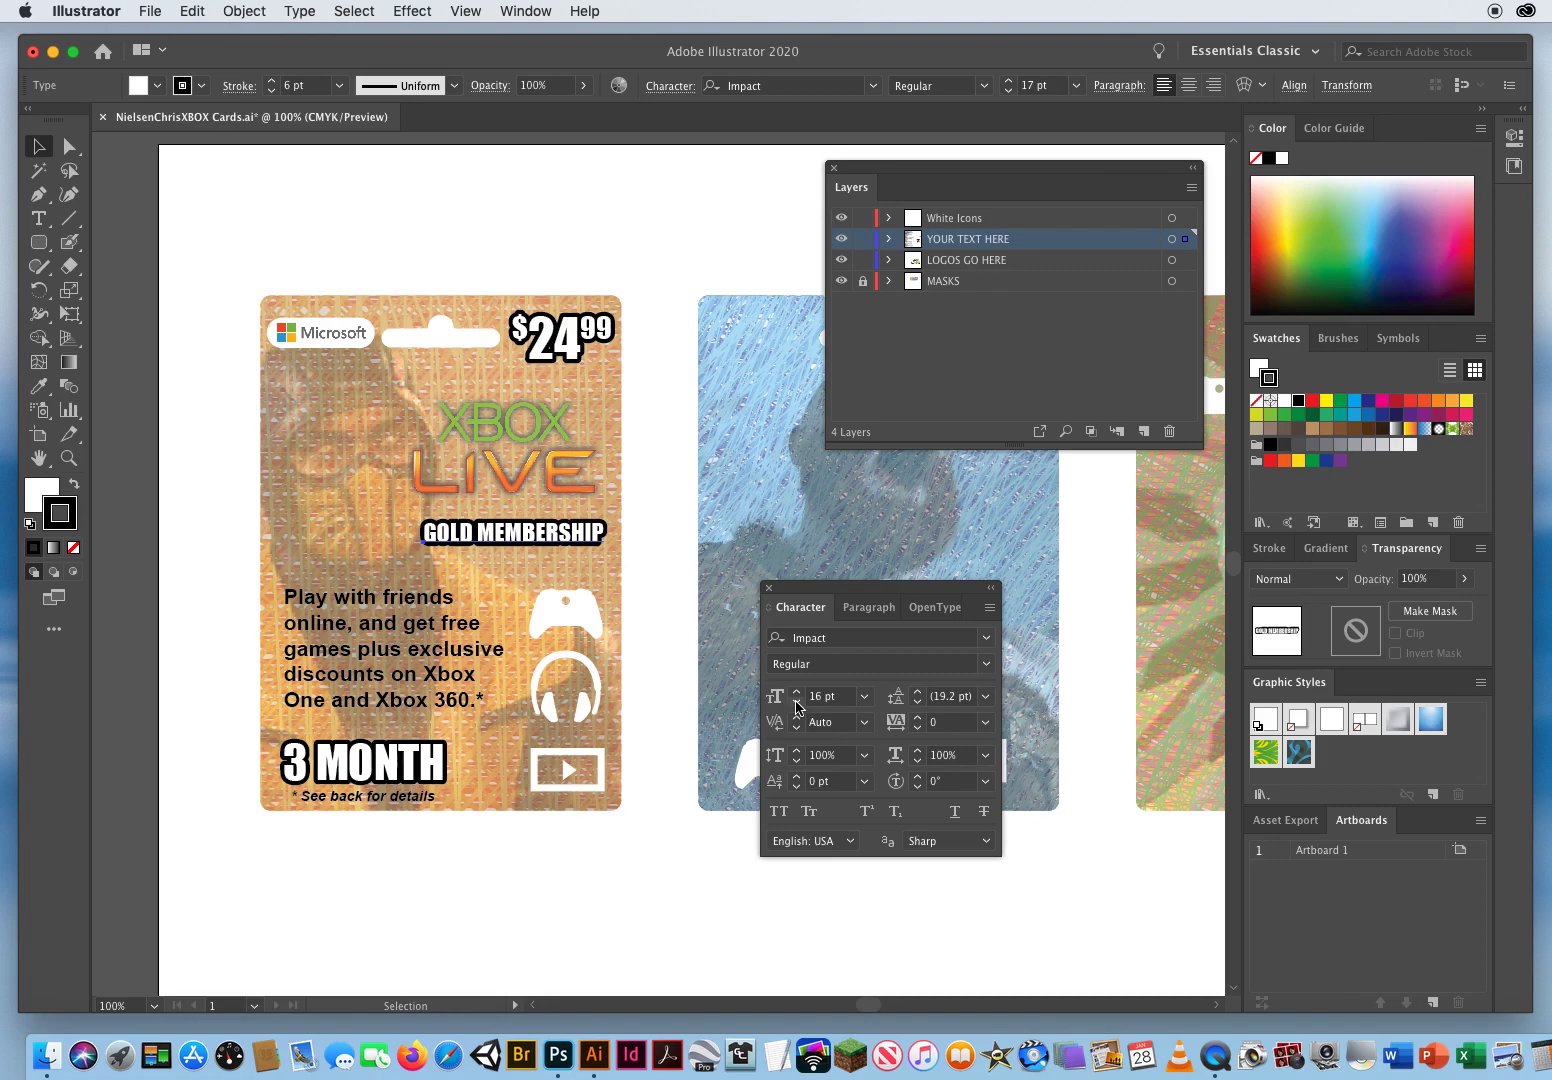
left_click_drag(561, 533, 497, 518)
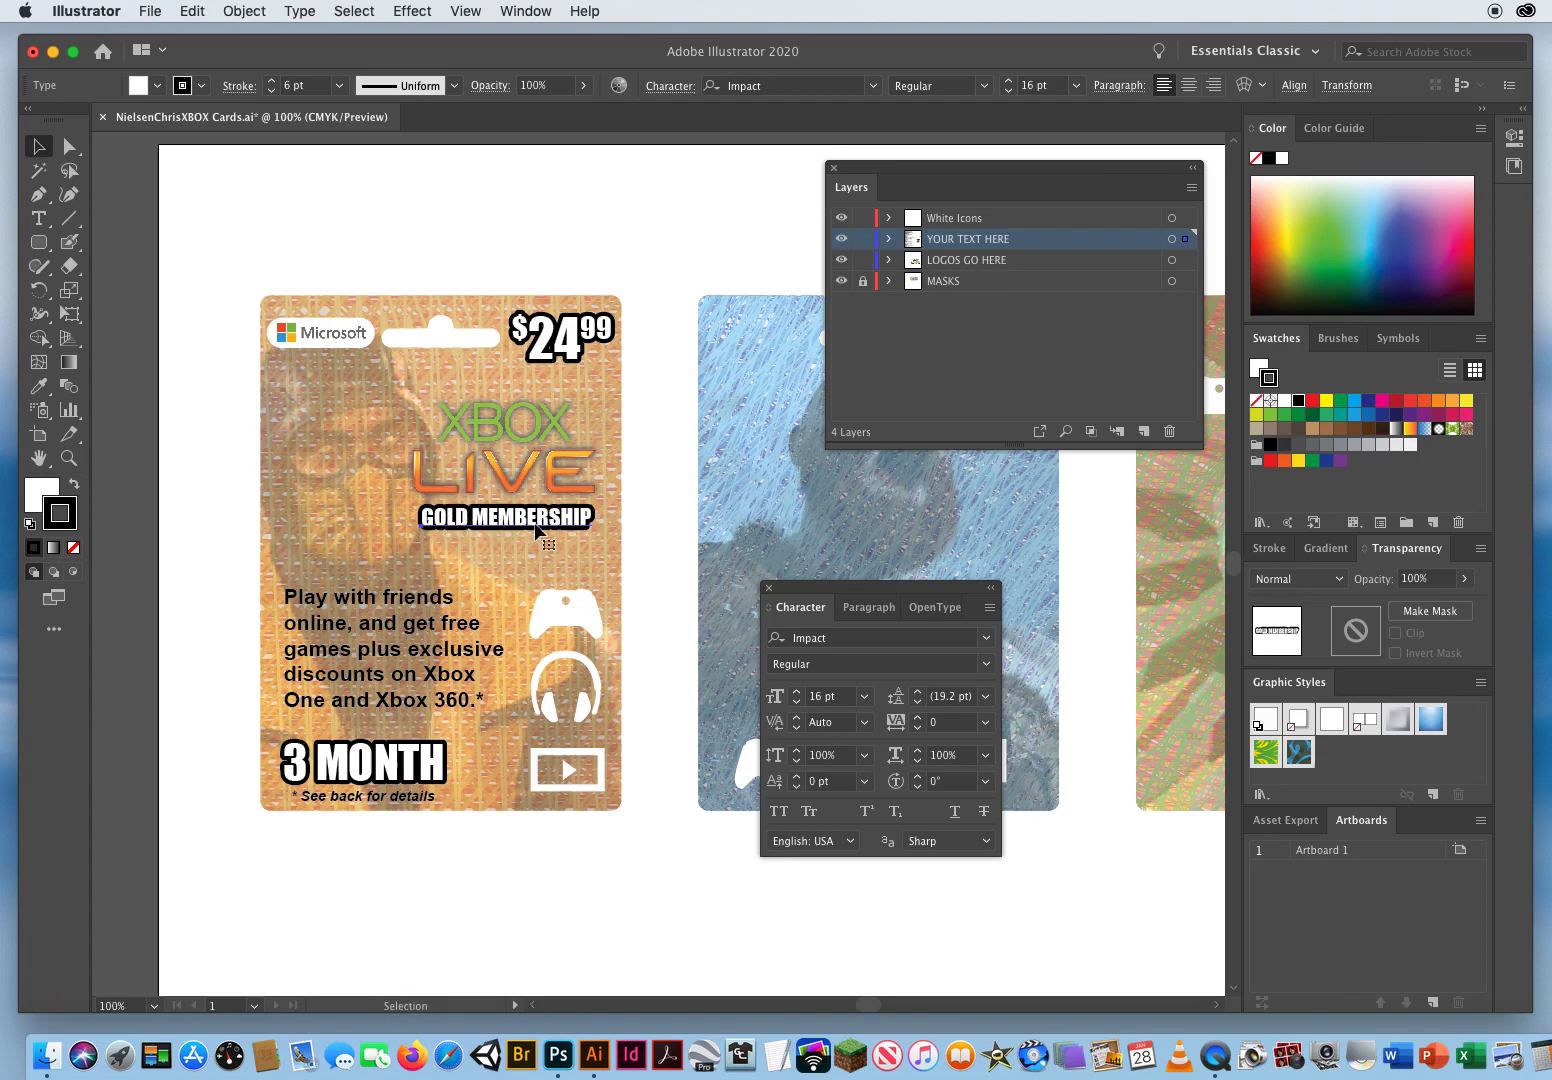
Try to give only the word GOLD in the GOLD MEMBERSHIP text a yellow fill through its character appearance.
left_click(69, 458)
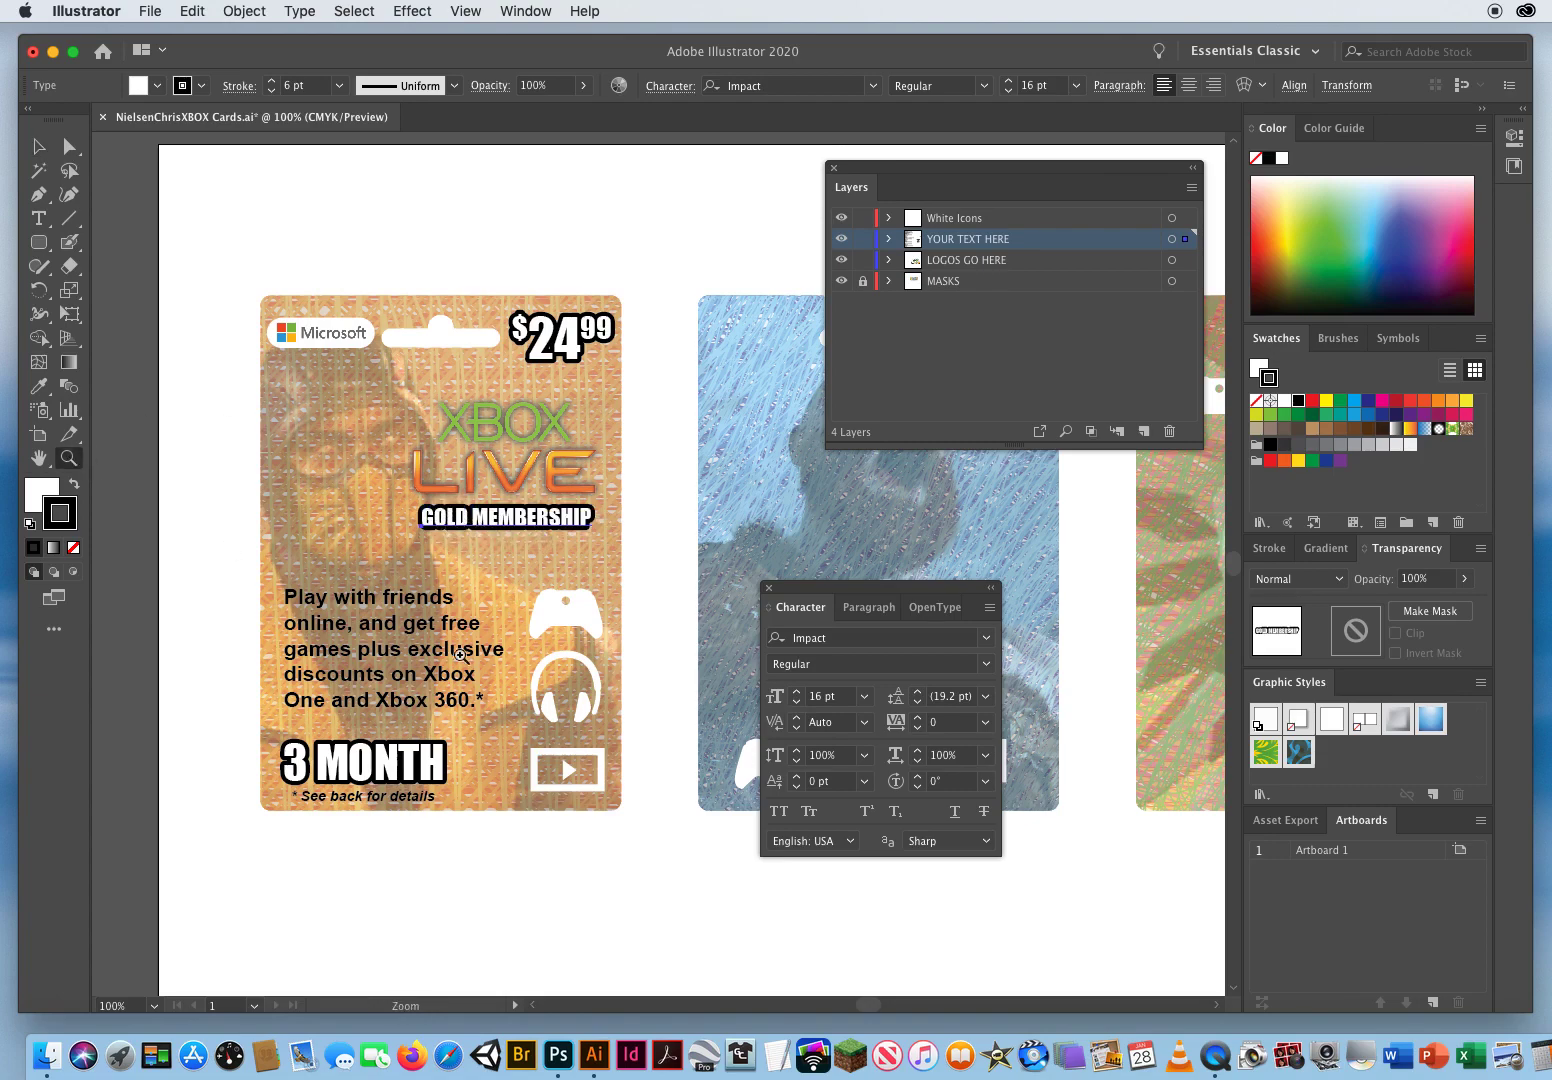
left_click(527, 538)
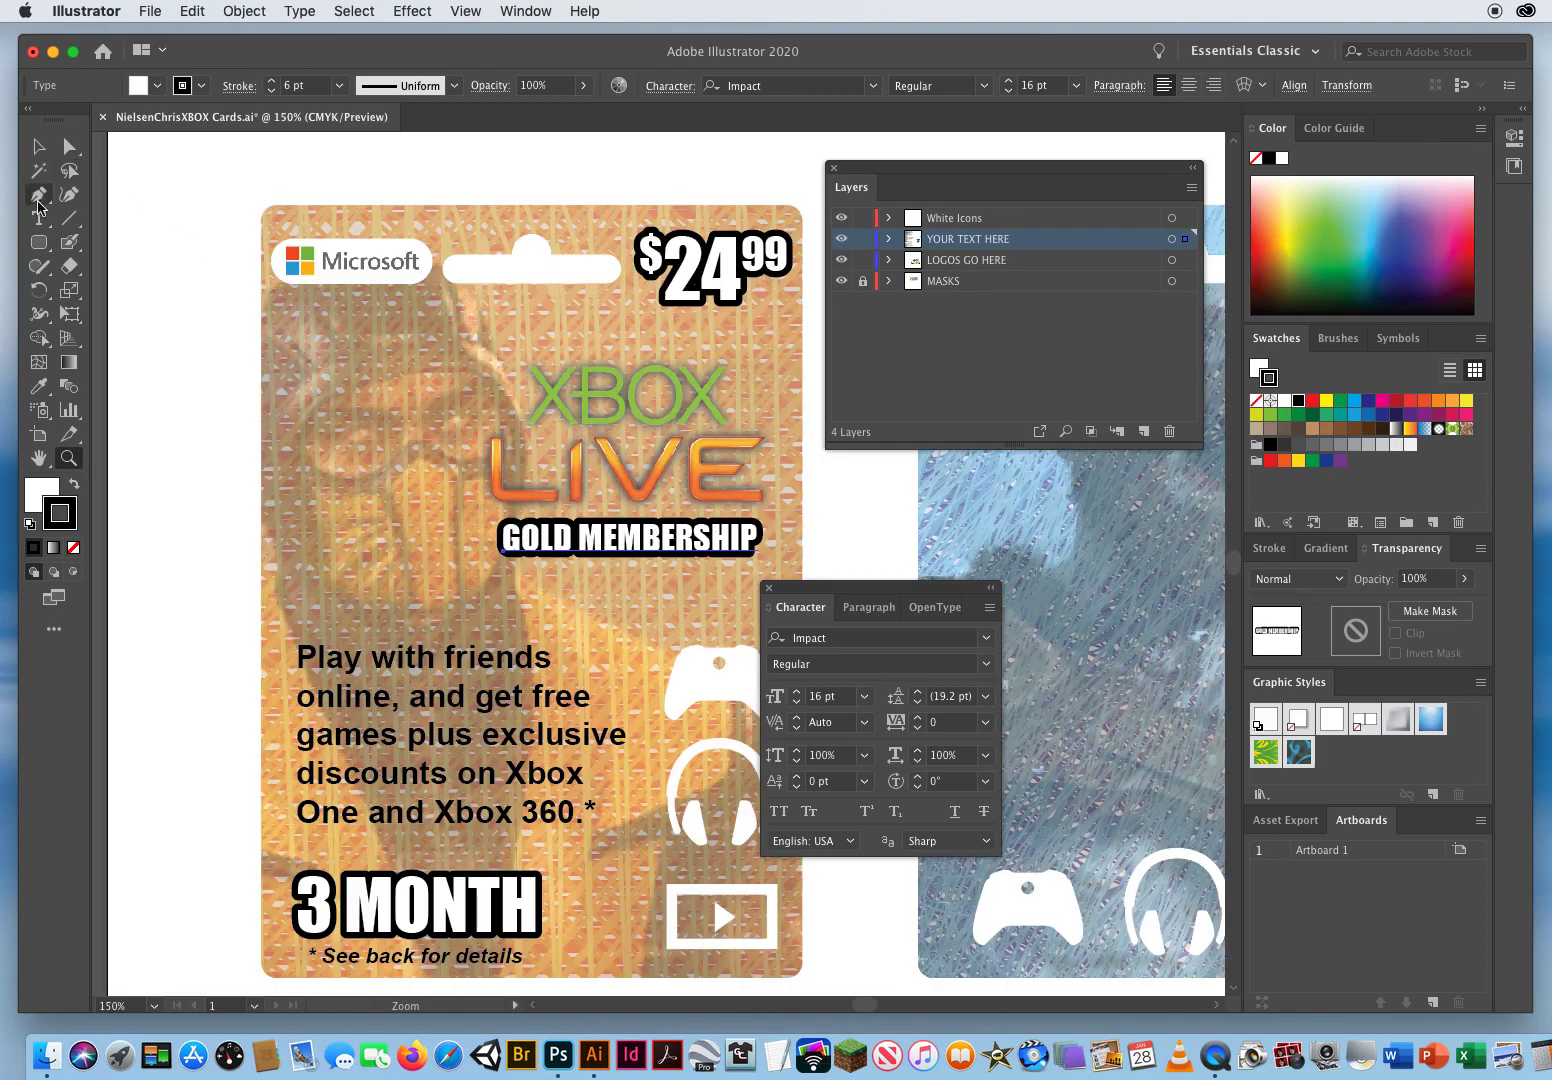
left_click(39, 218)
left_click_drag(570, 533, 492, 528)
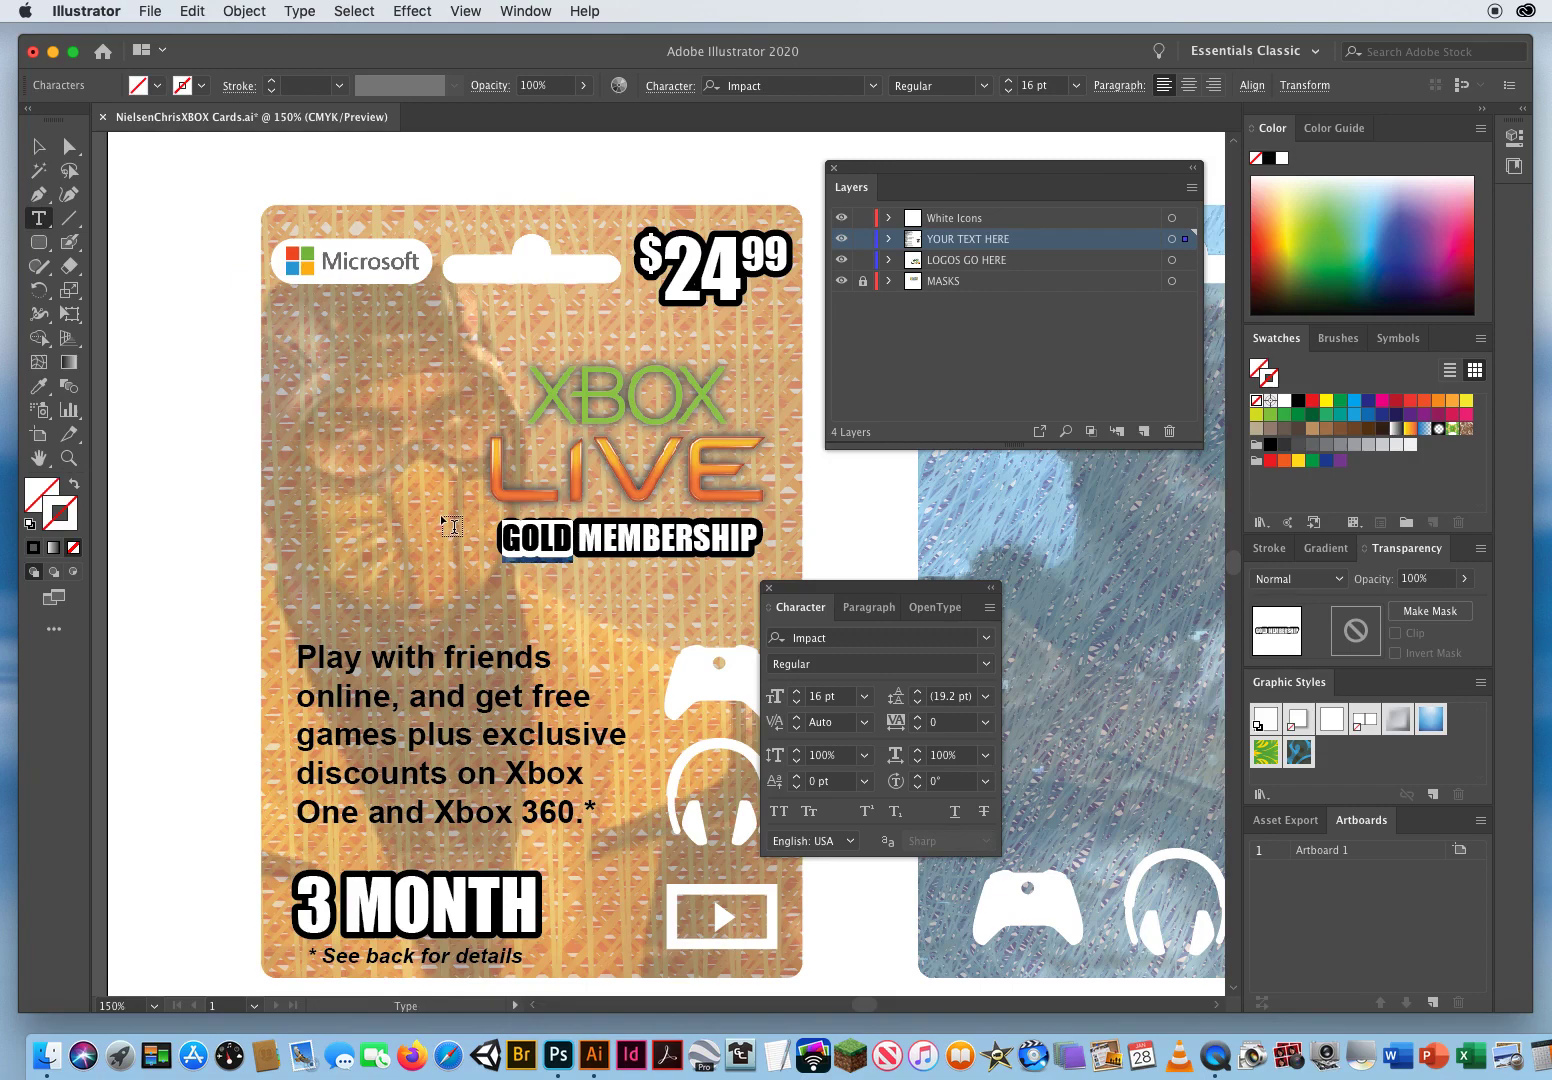
left_click(527, 11)
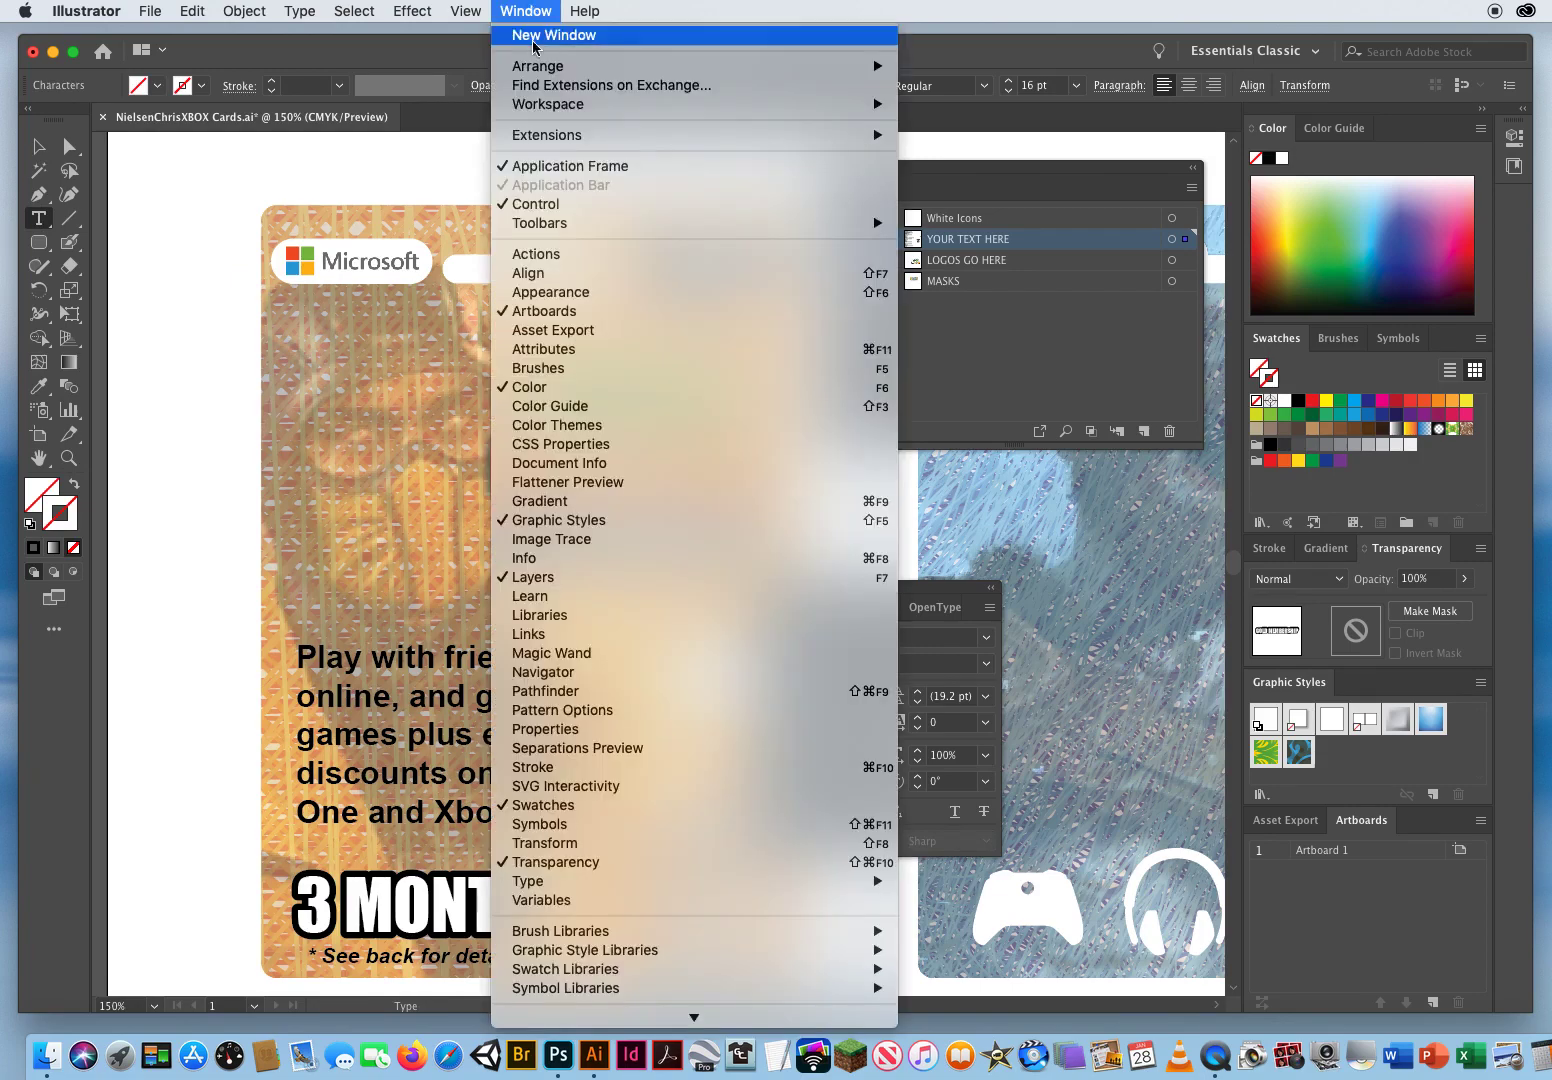
left_click(548, 295)
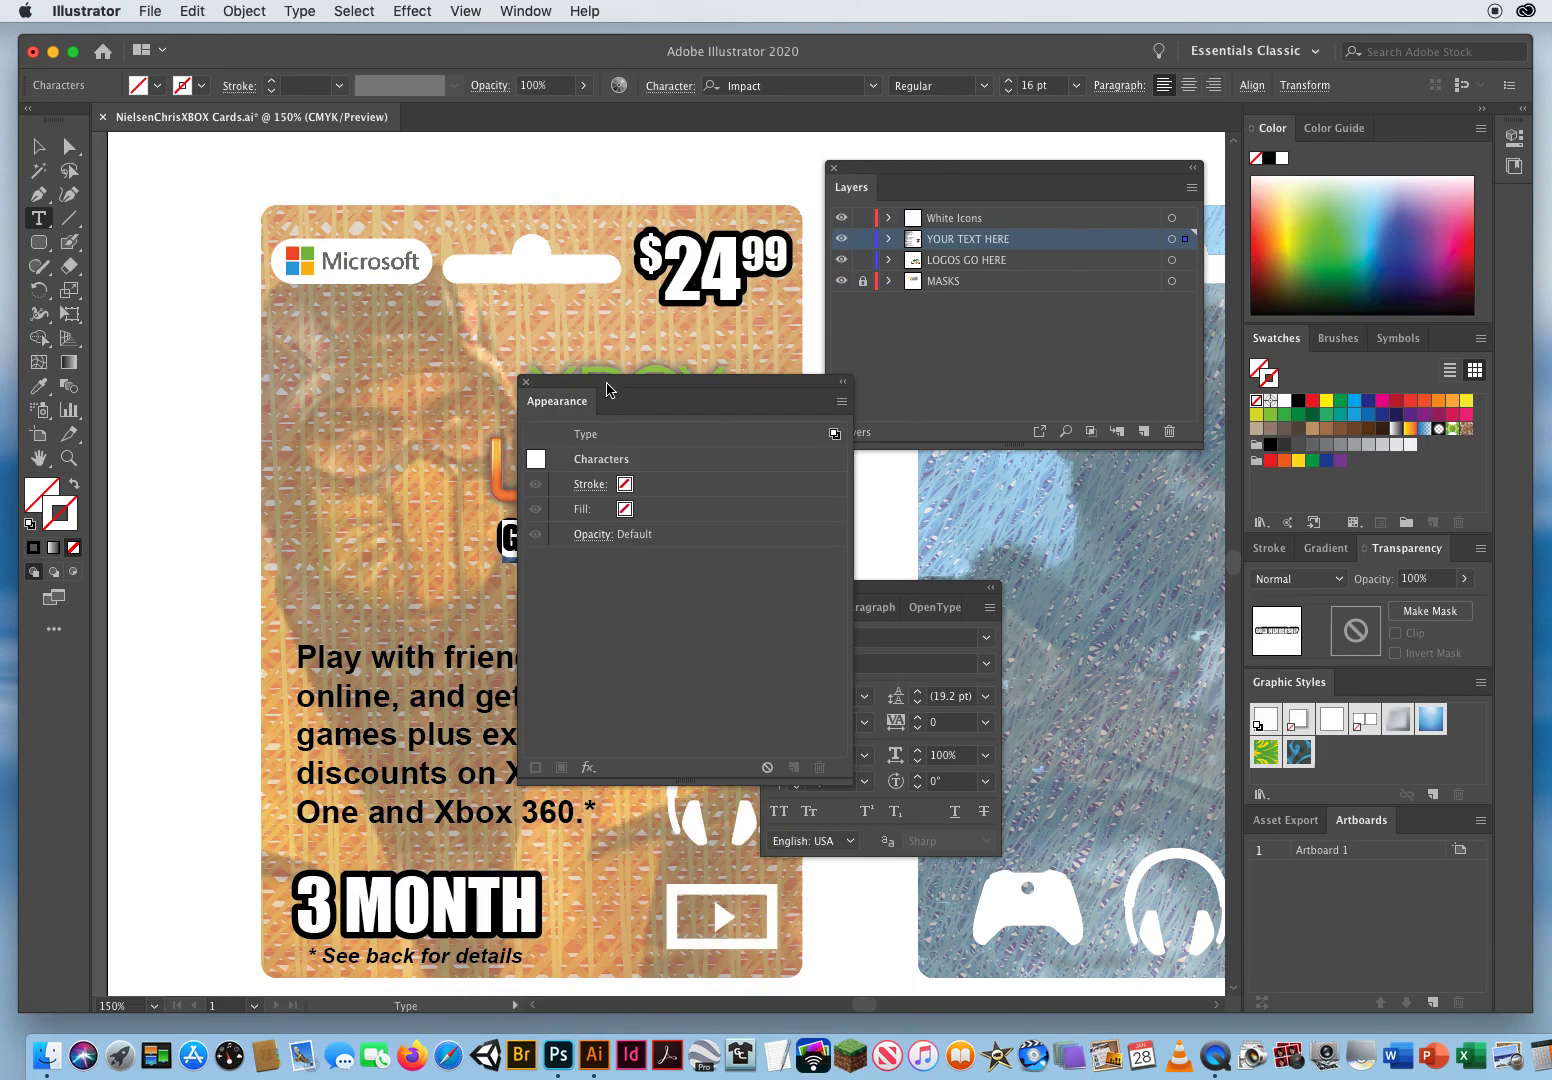
left_click_drag(607, 387, 219, 332)
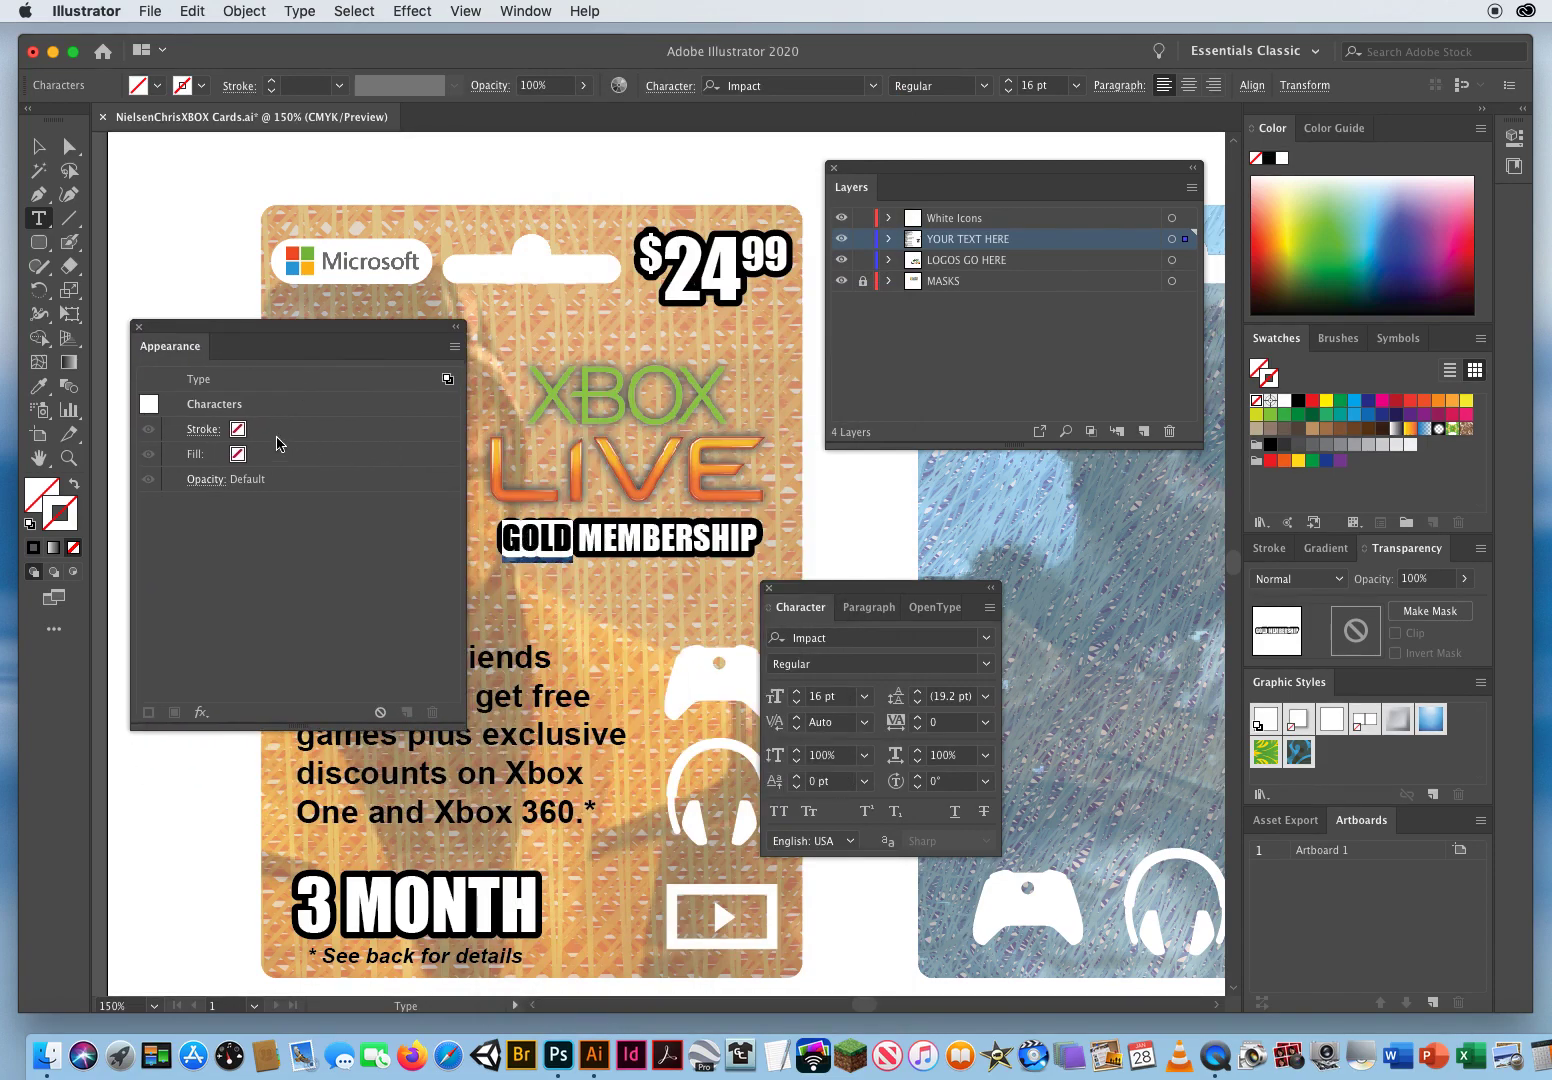
left_click(264, 455)
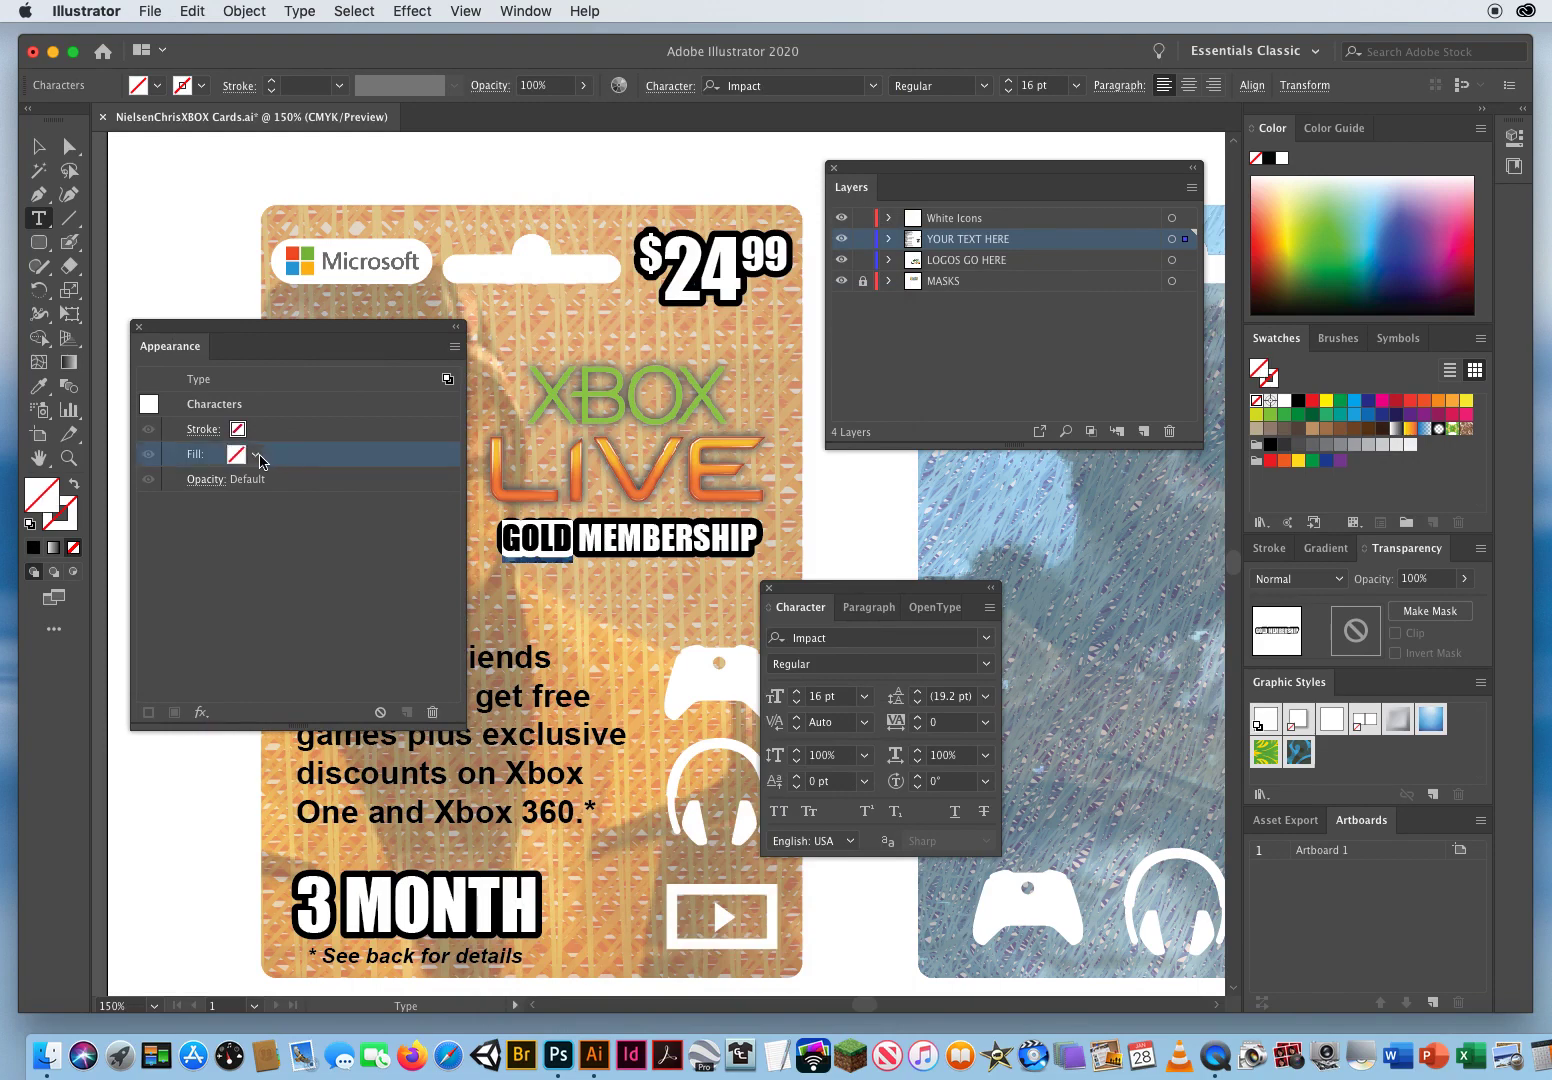
left_click(258, 456)
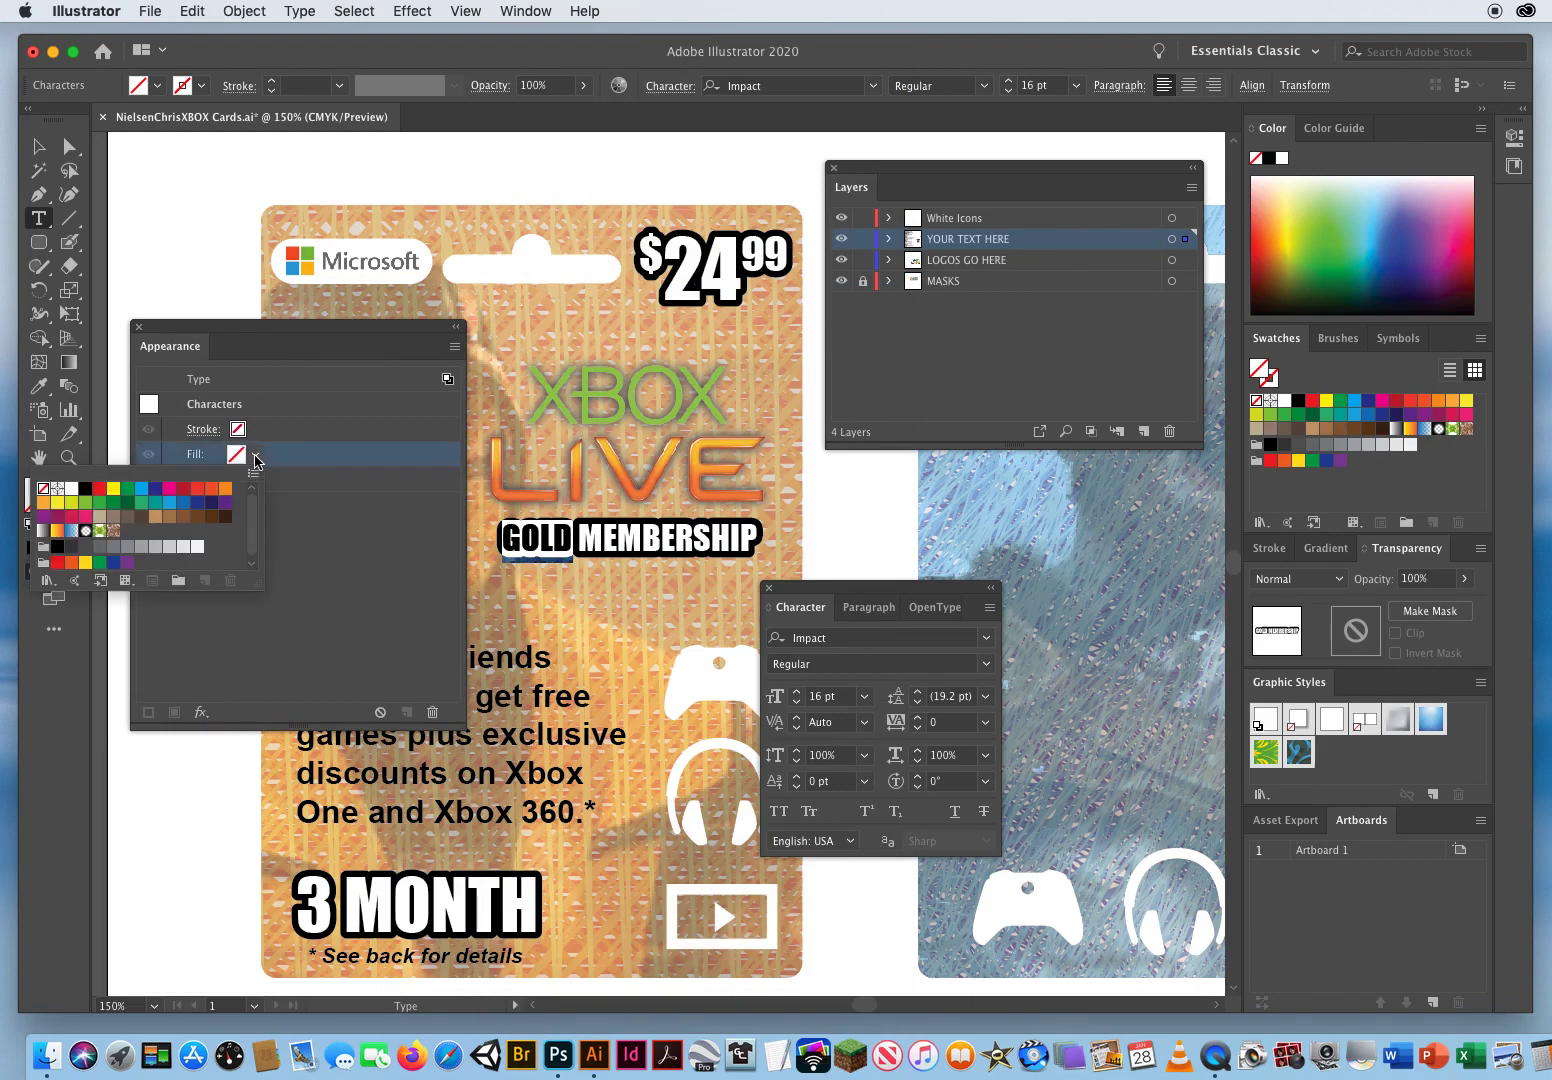
left_click(114, 490)
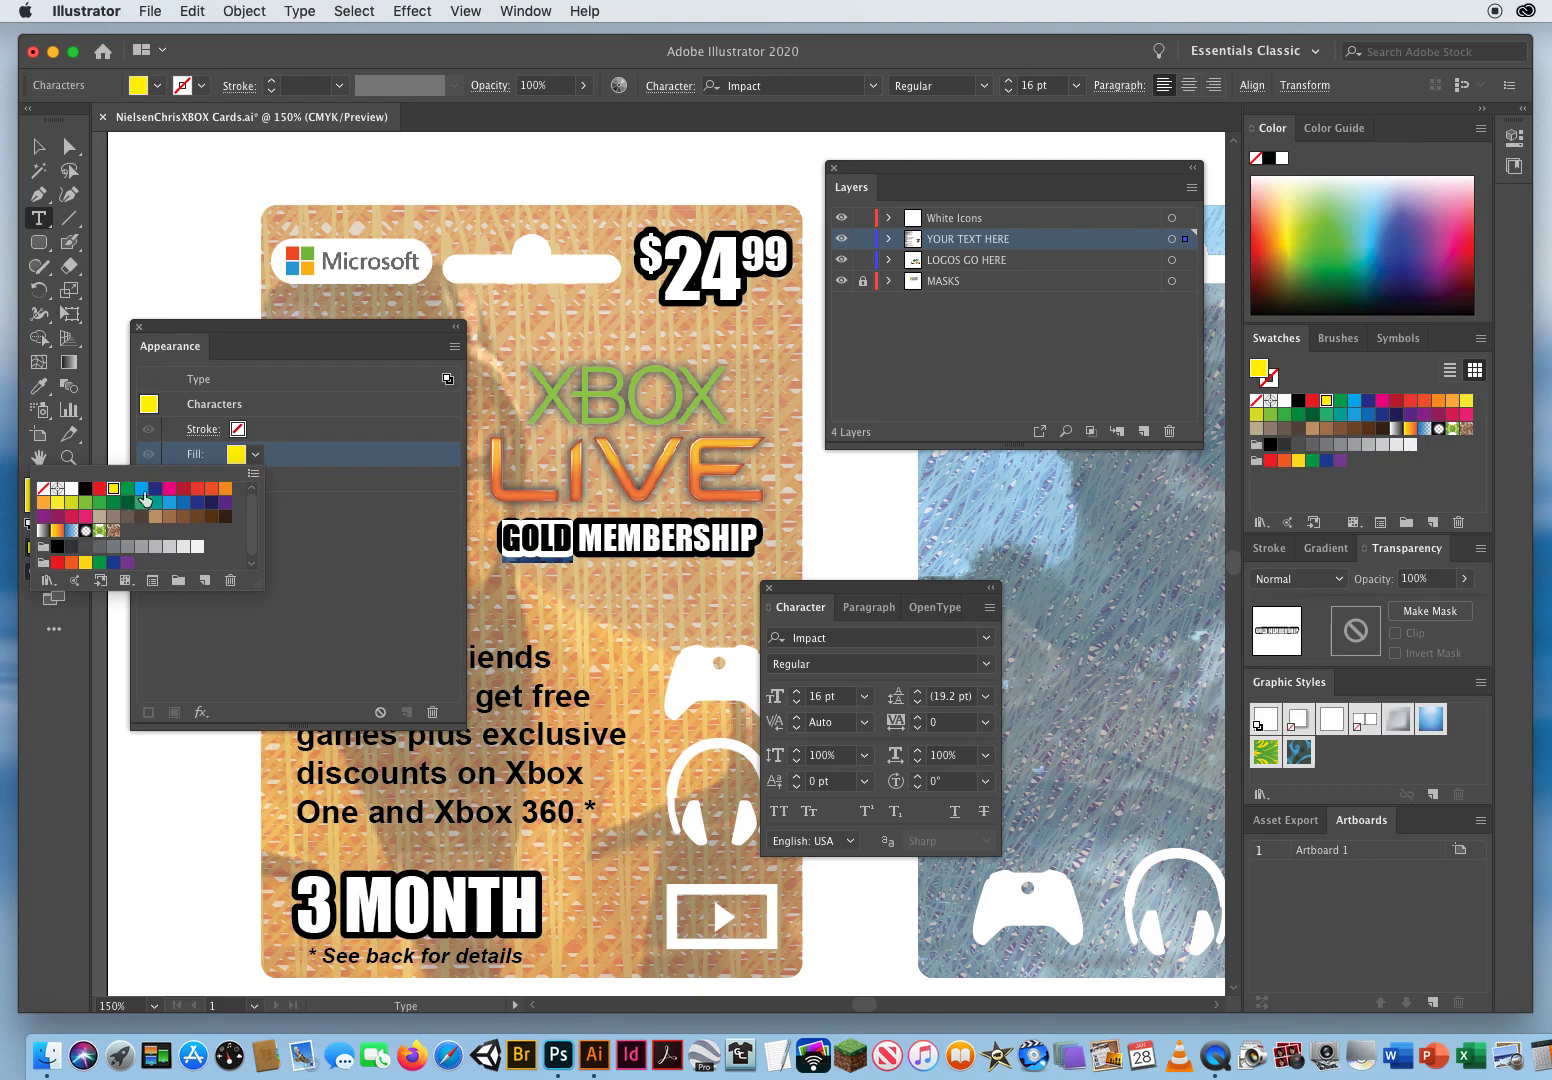
left_click(42, 151)
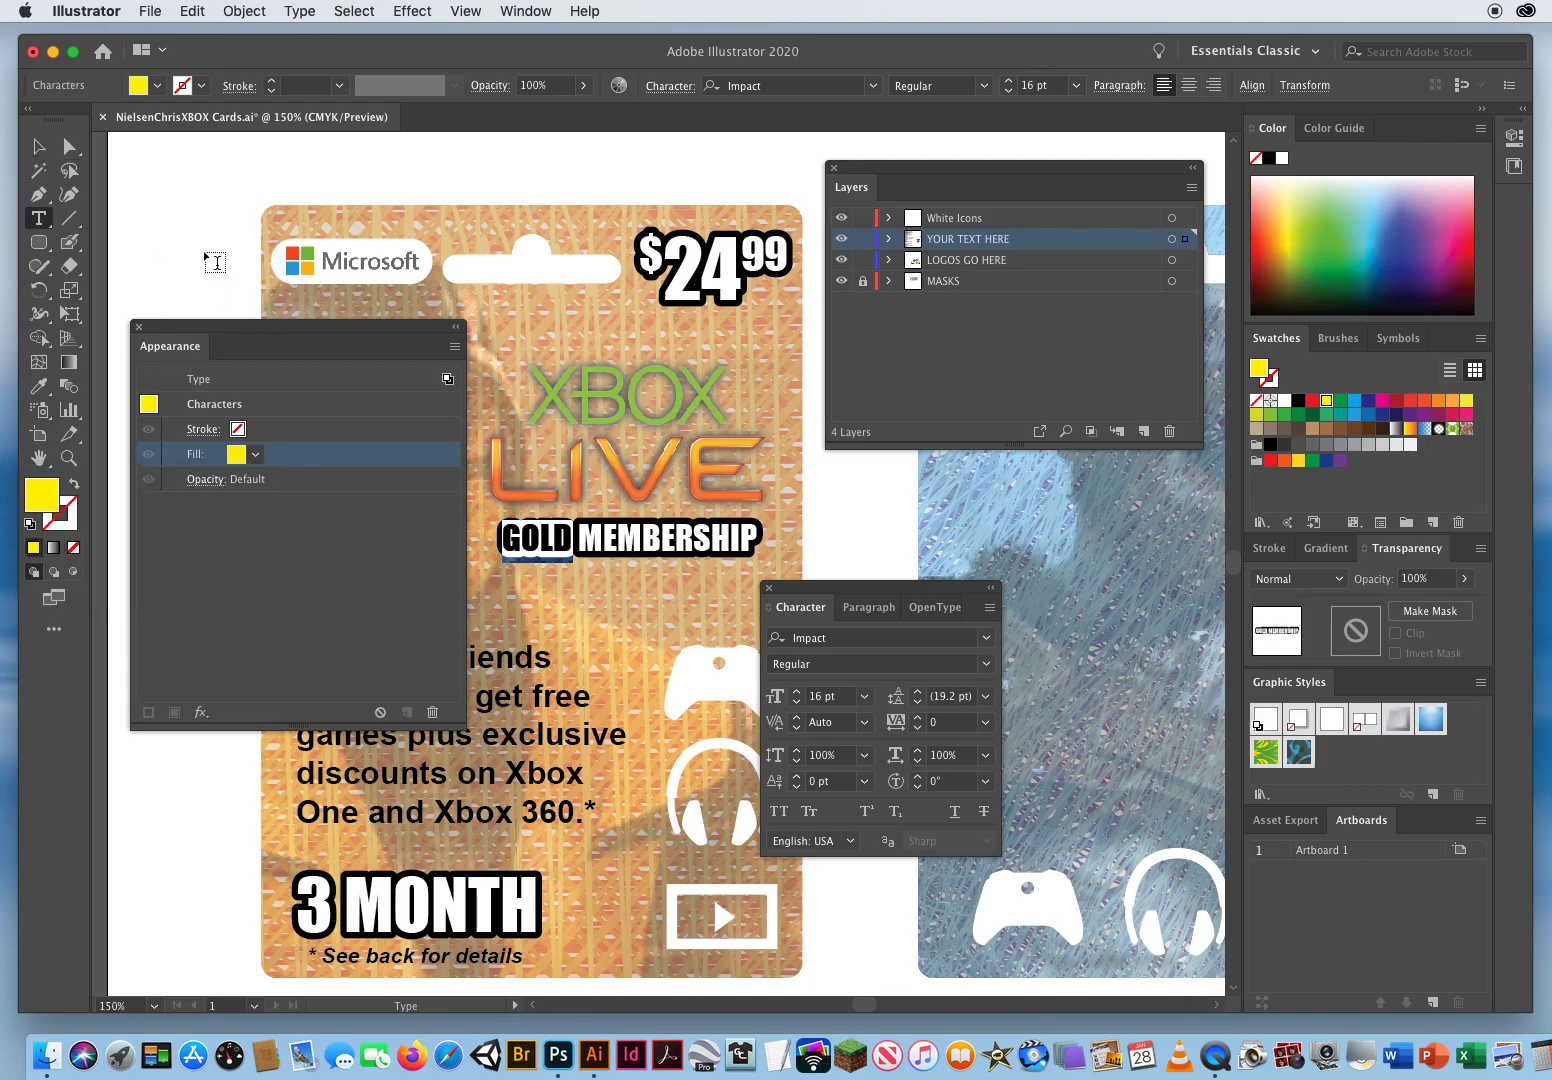
key("Escape")
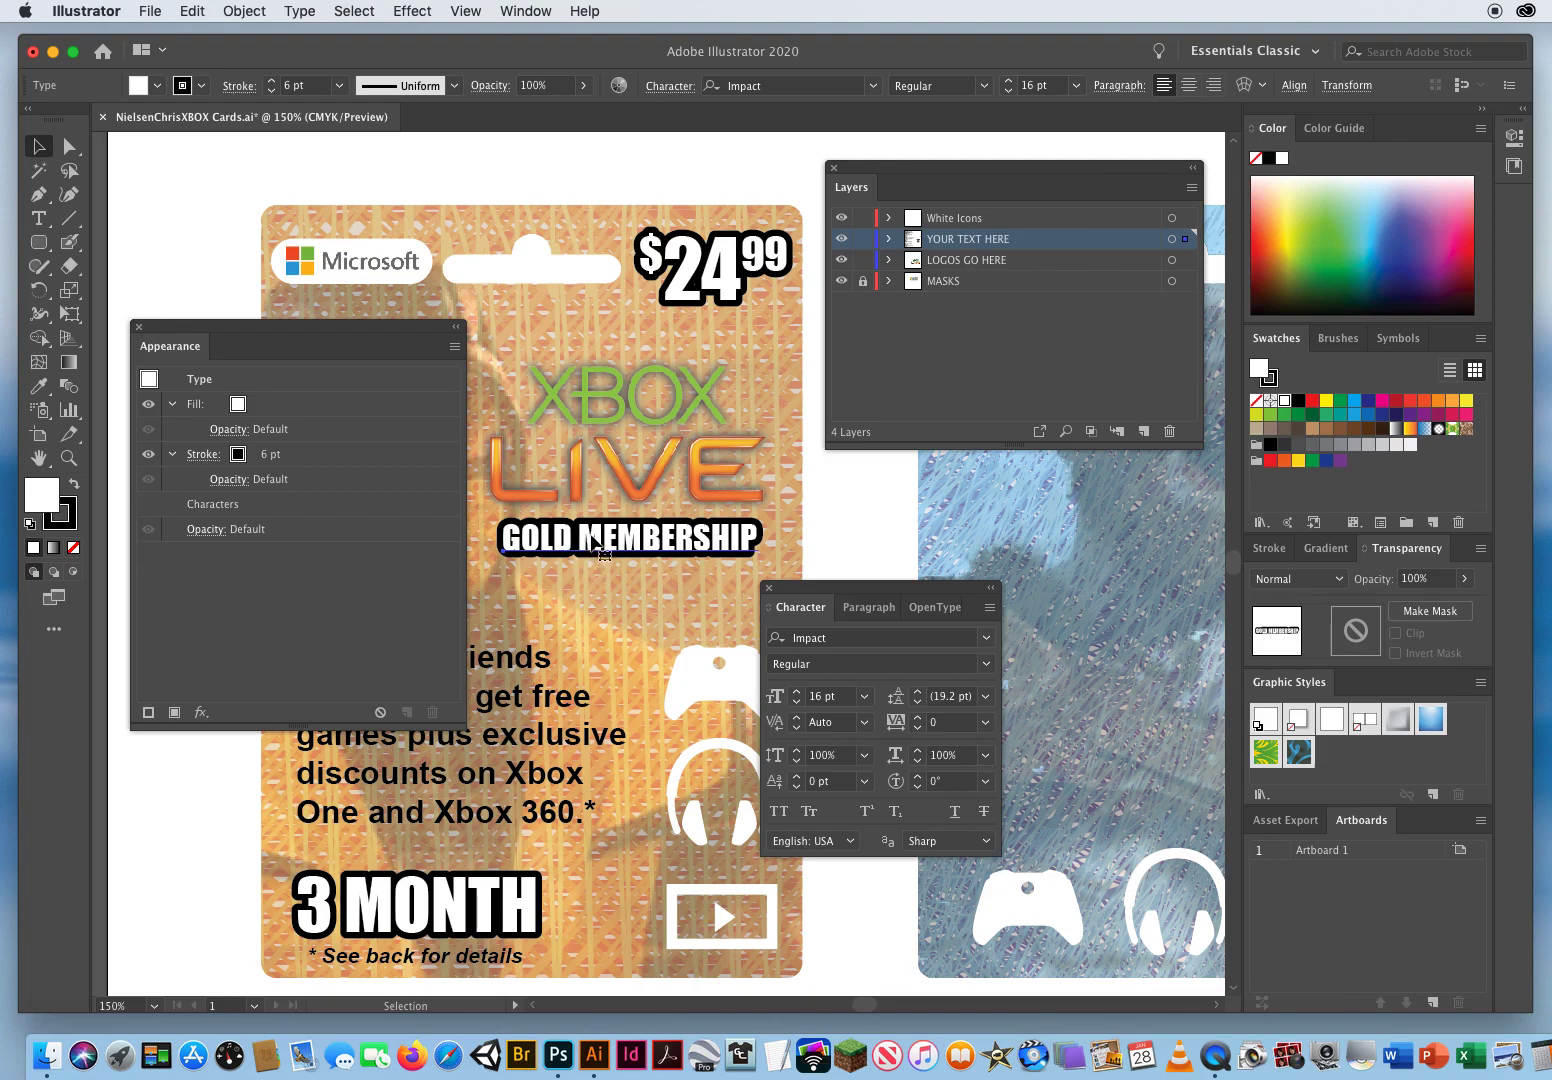
Duplicate the GOLD MEMBERSHIP text below itself, leaving only GOLD in the original and only MEMBERSHIP in the copy.
left_click_drag(590, 547, 594, 597)
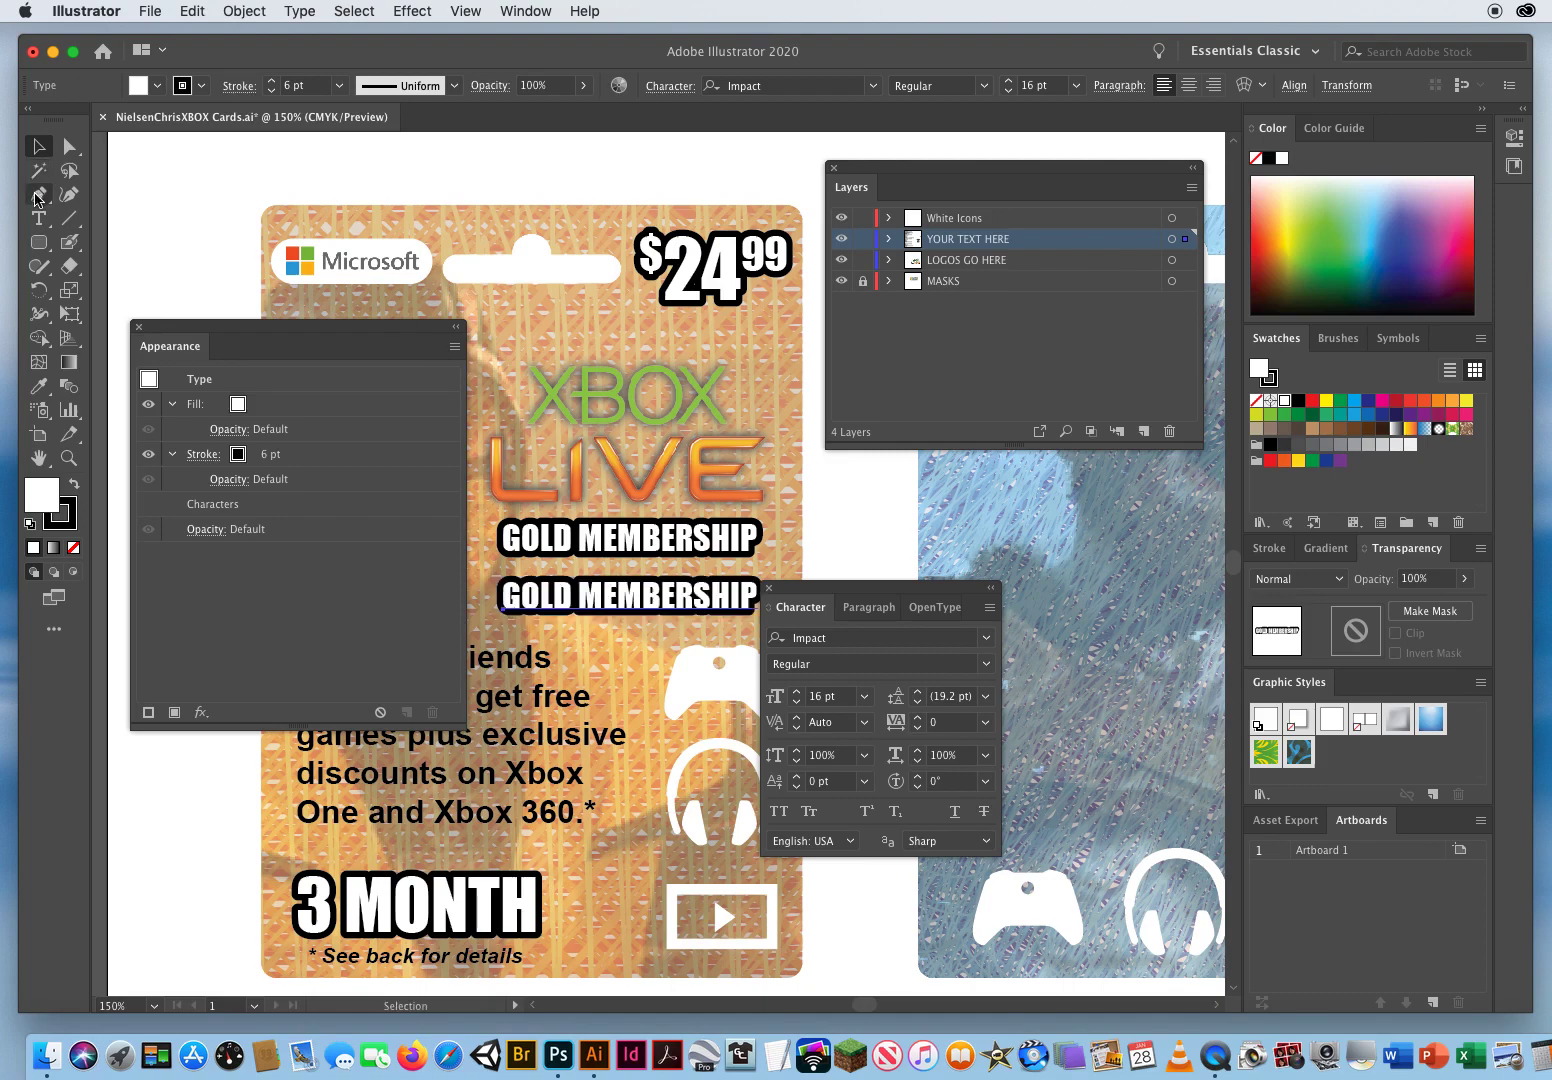
left_click(38, 218)
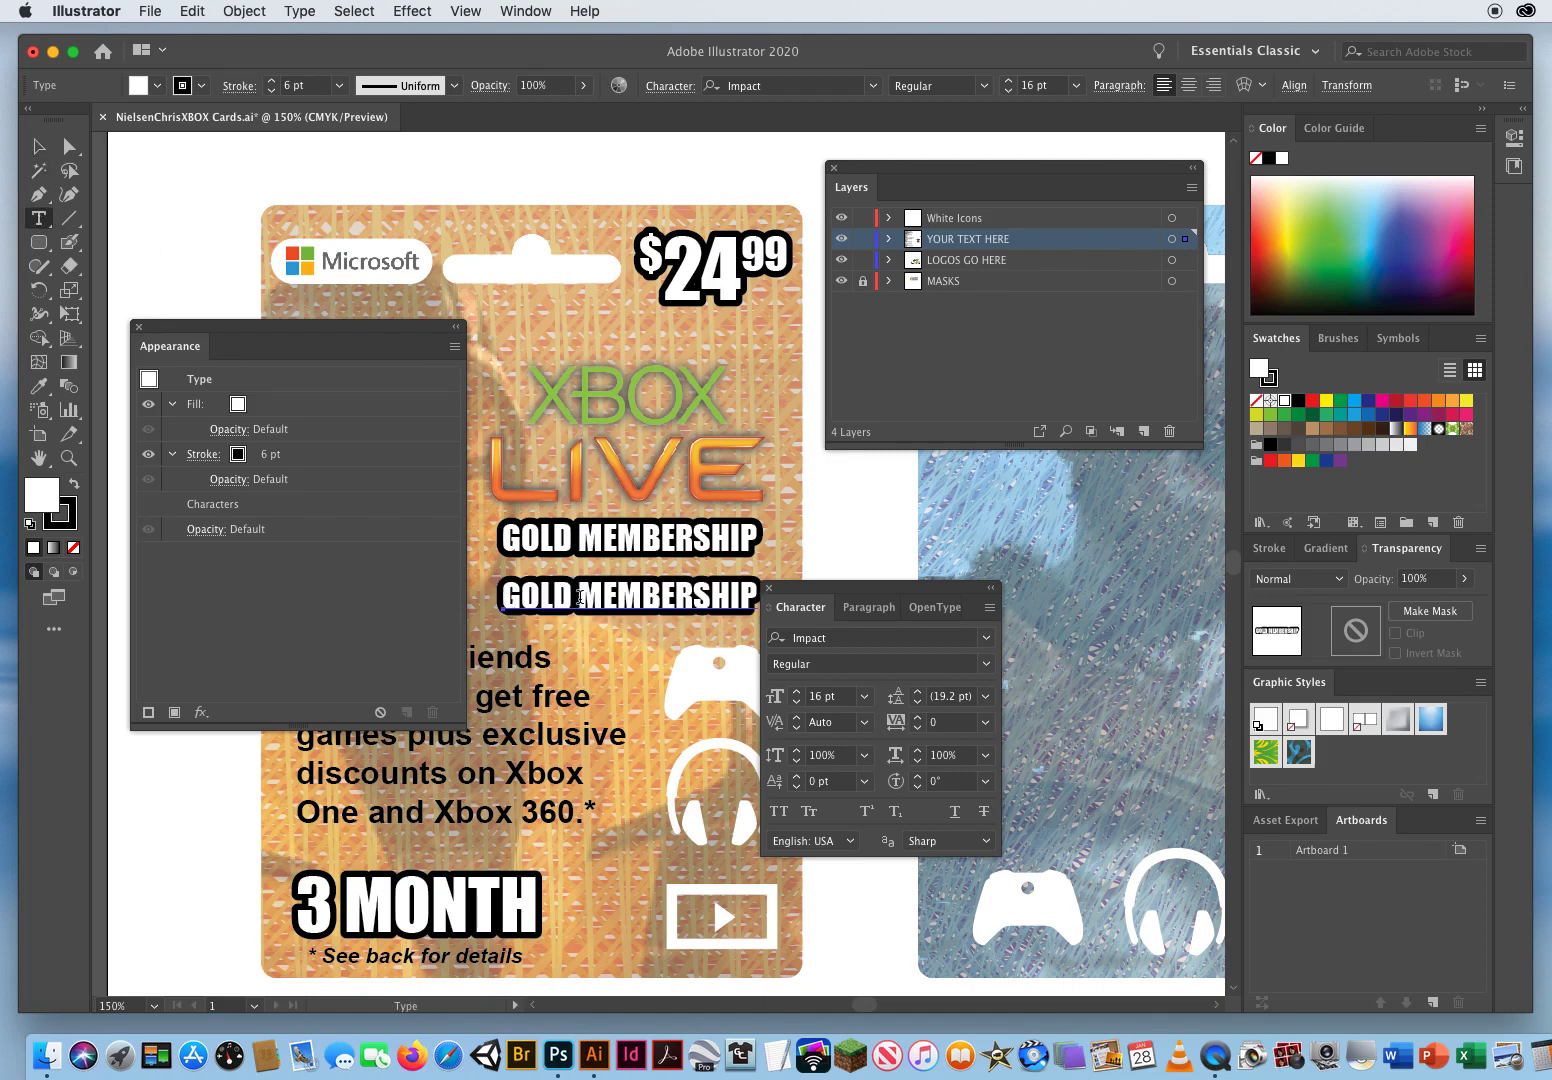
double_click(511, 598)
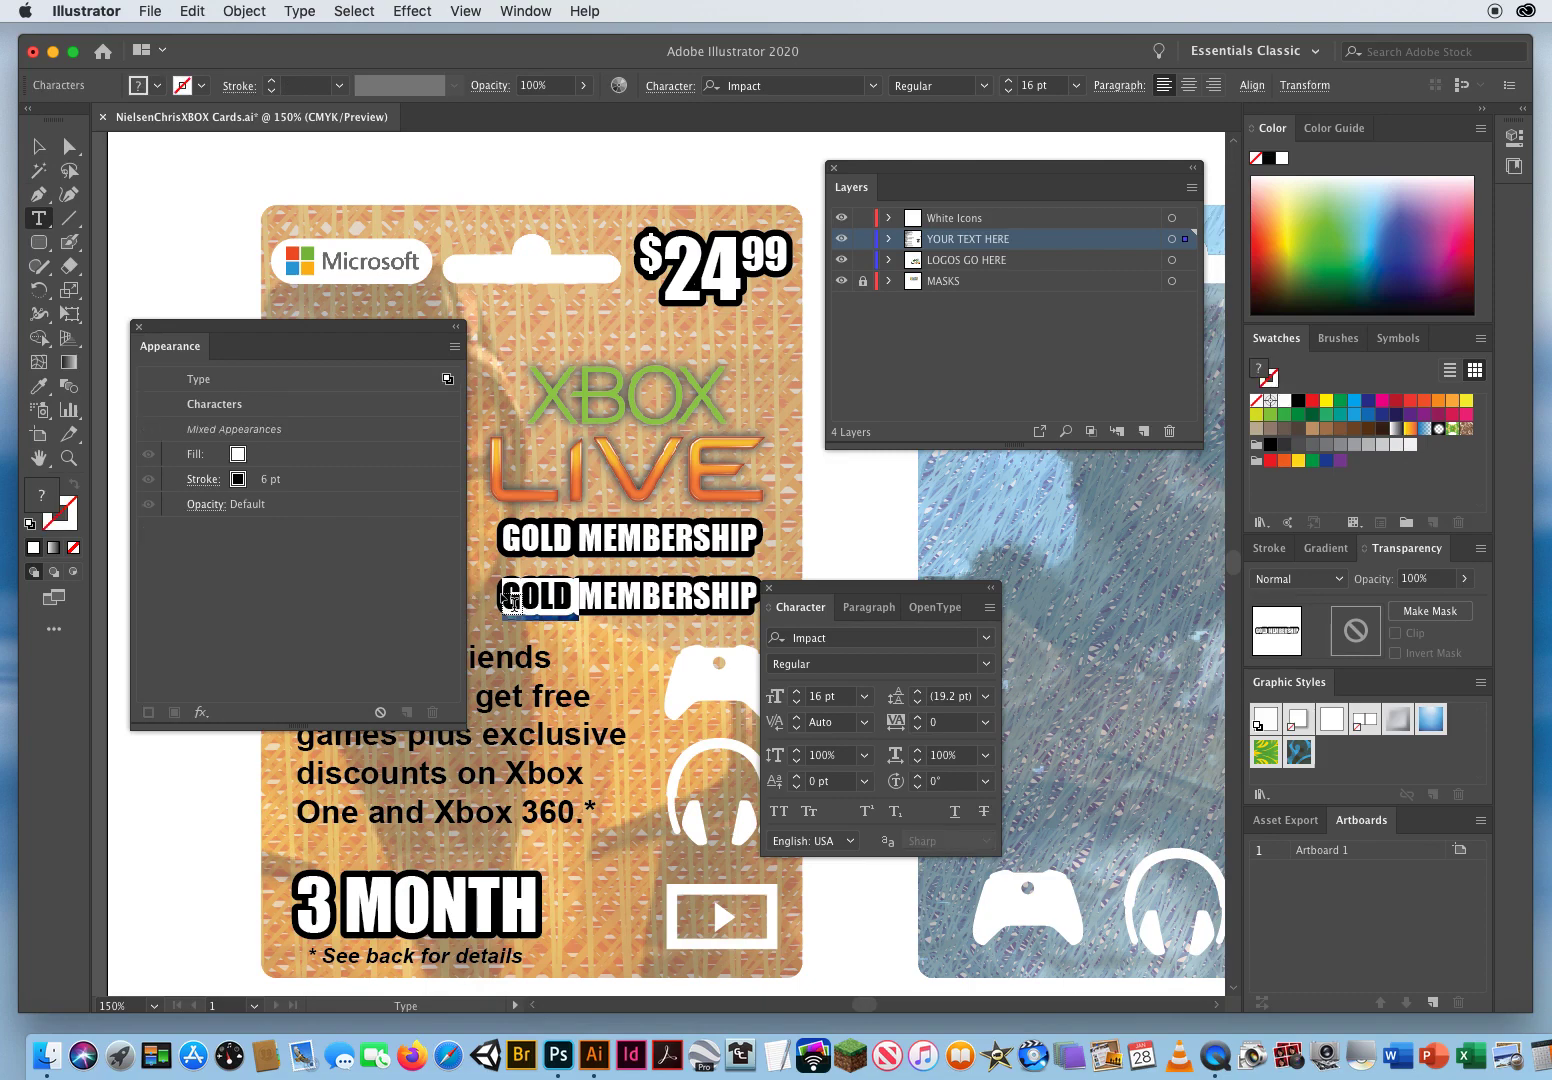
key("BackSpace")
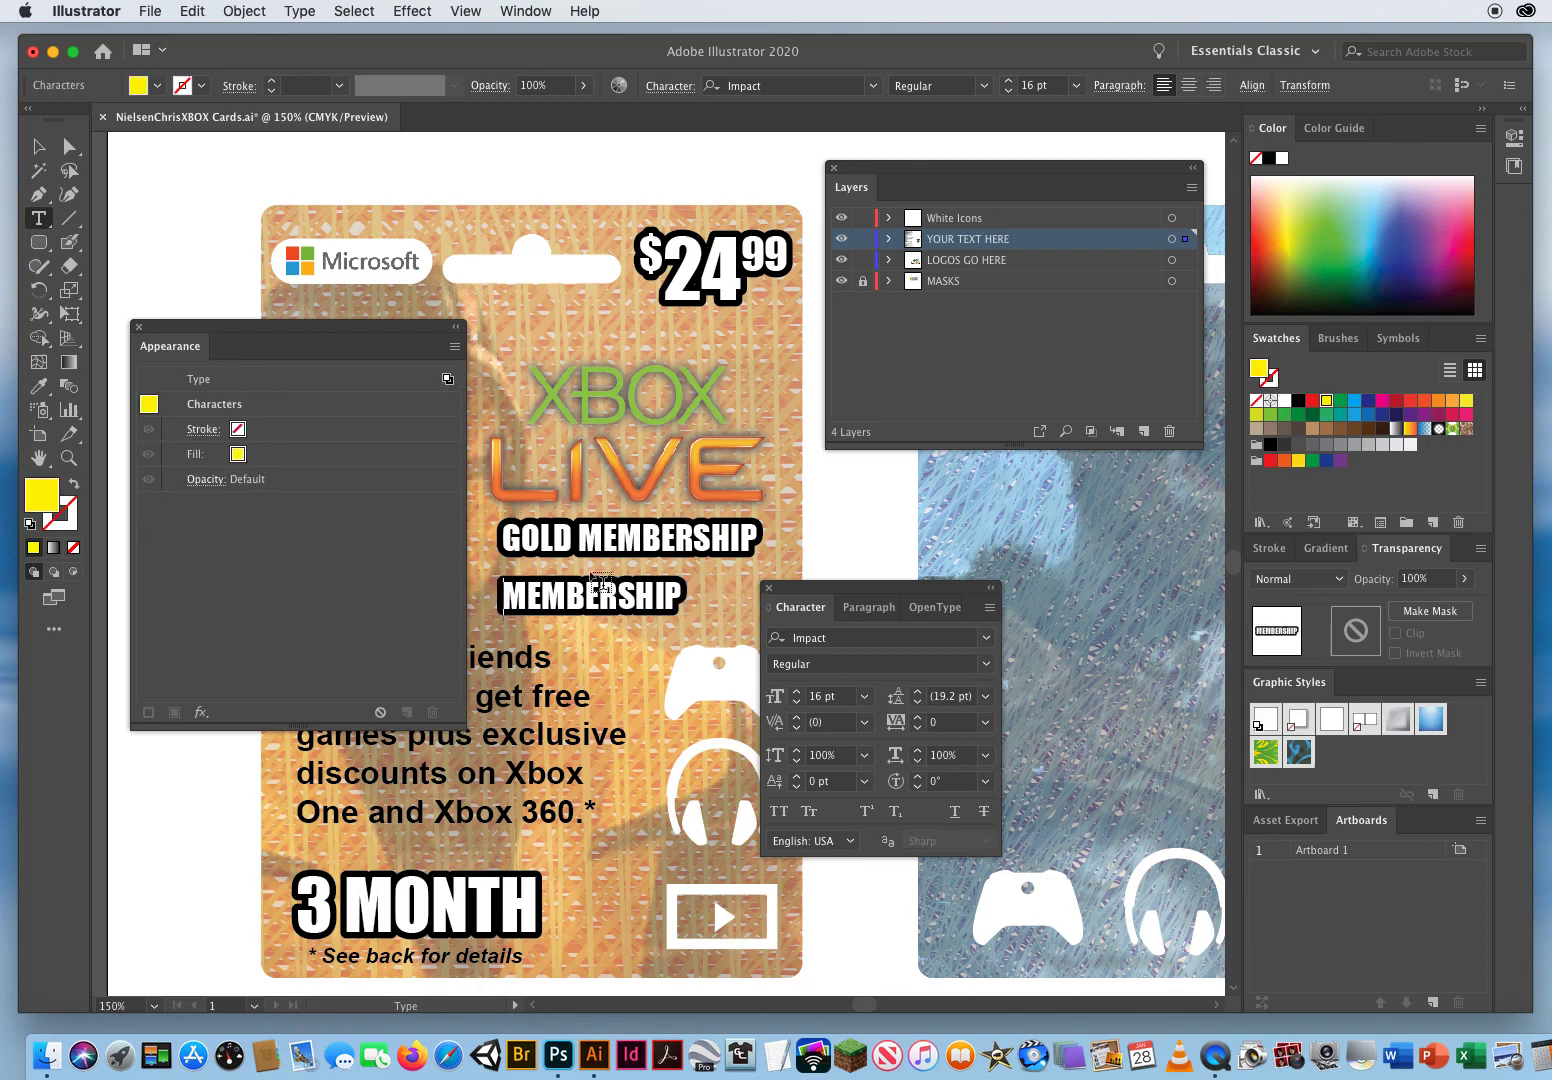
left_click_drag(576, 533, 846, 540)
key("BackSpace")
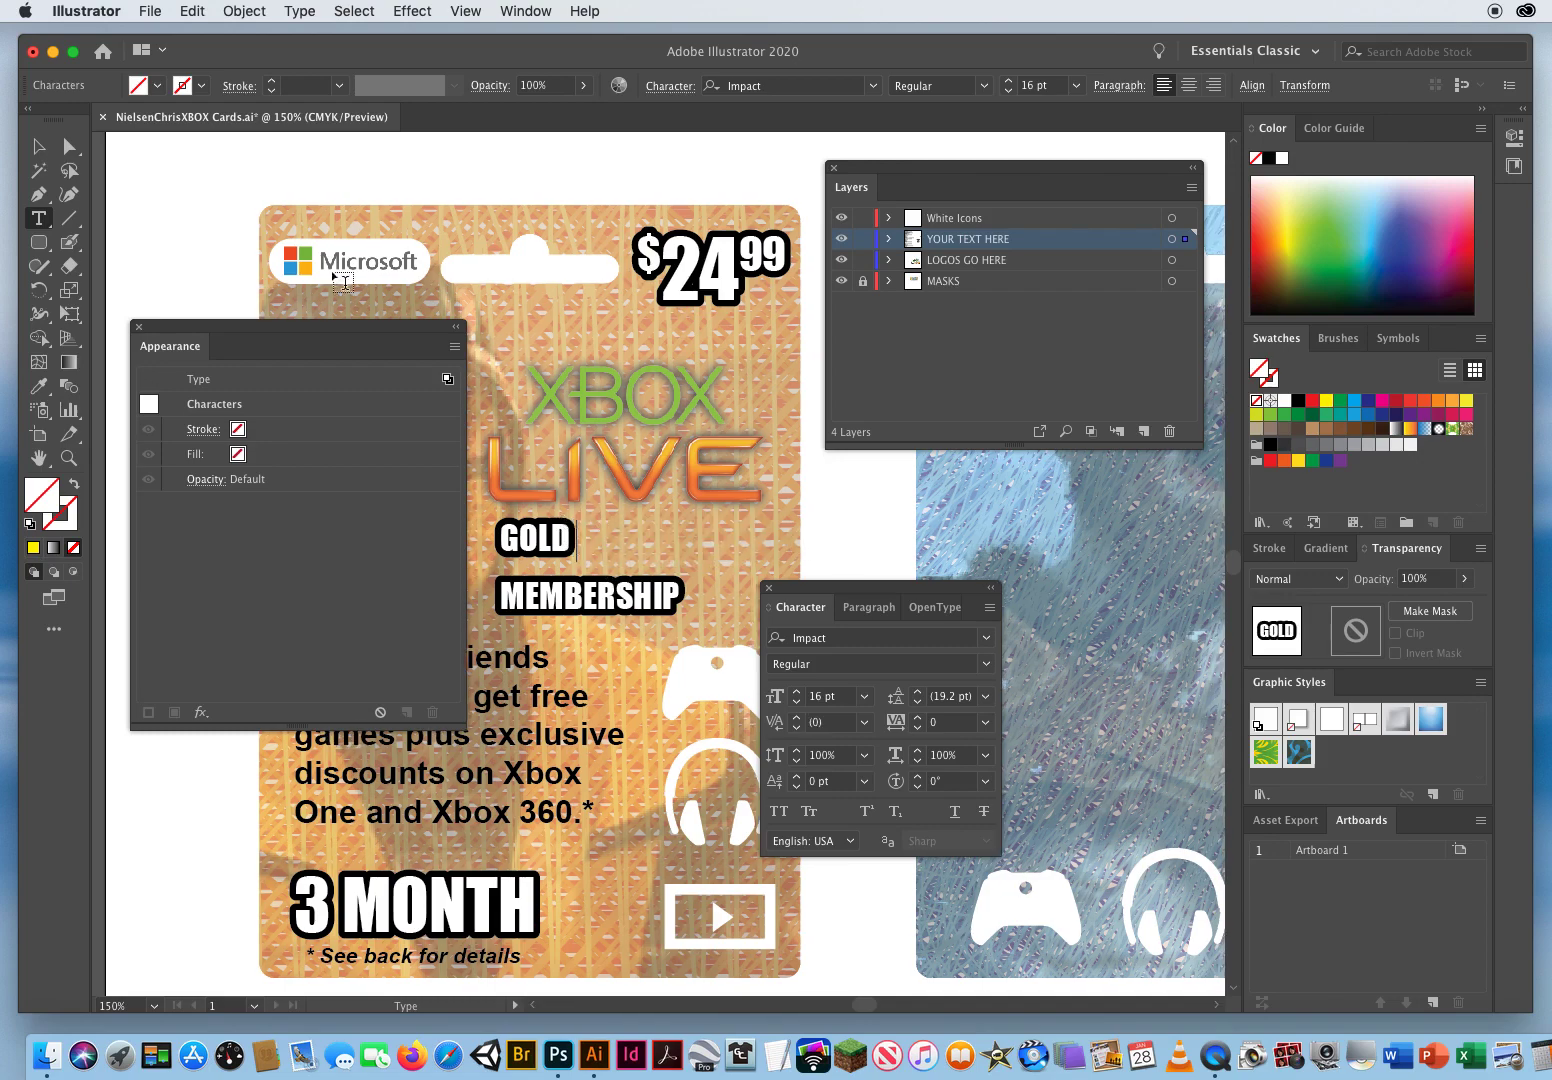
Move the separate MEMBERSHIP text up beside GOLD so both words sit on one line below the logo.
left_click(38, 146)
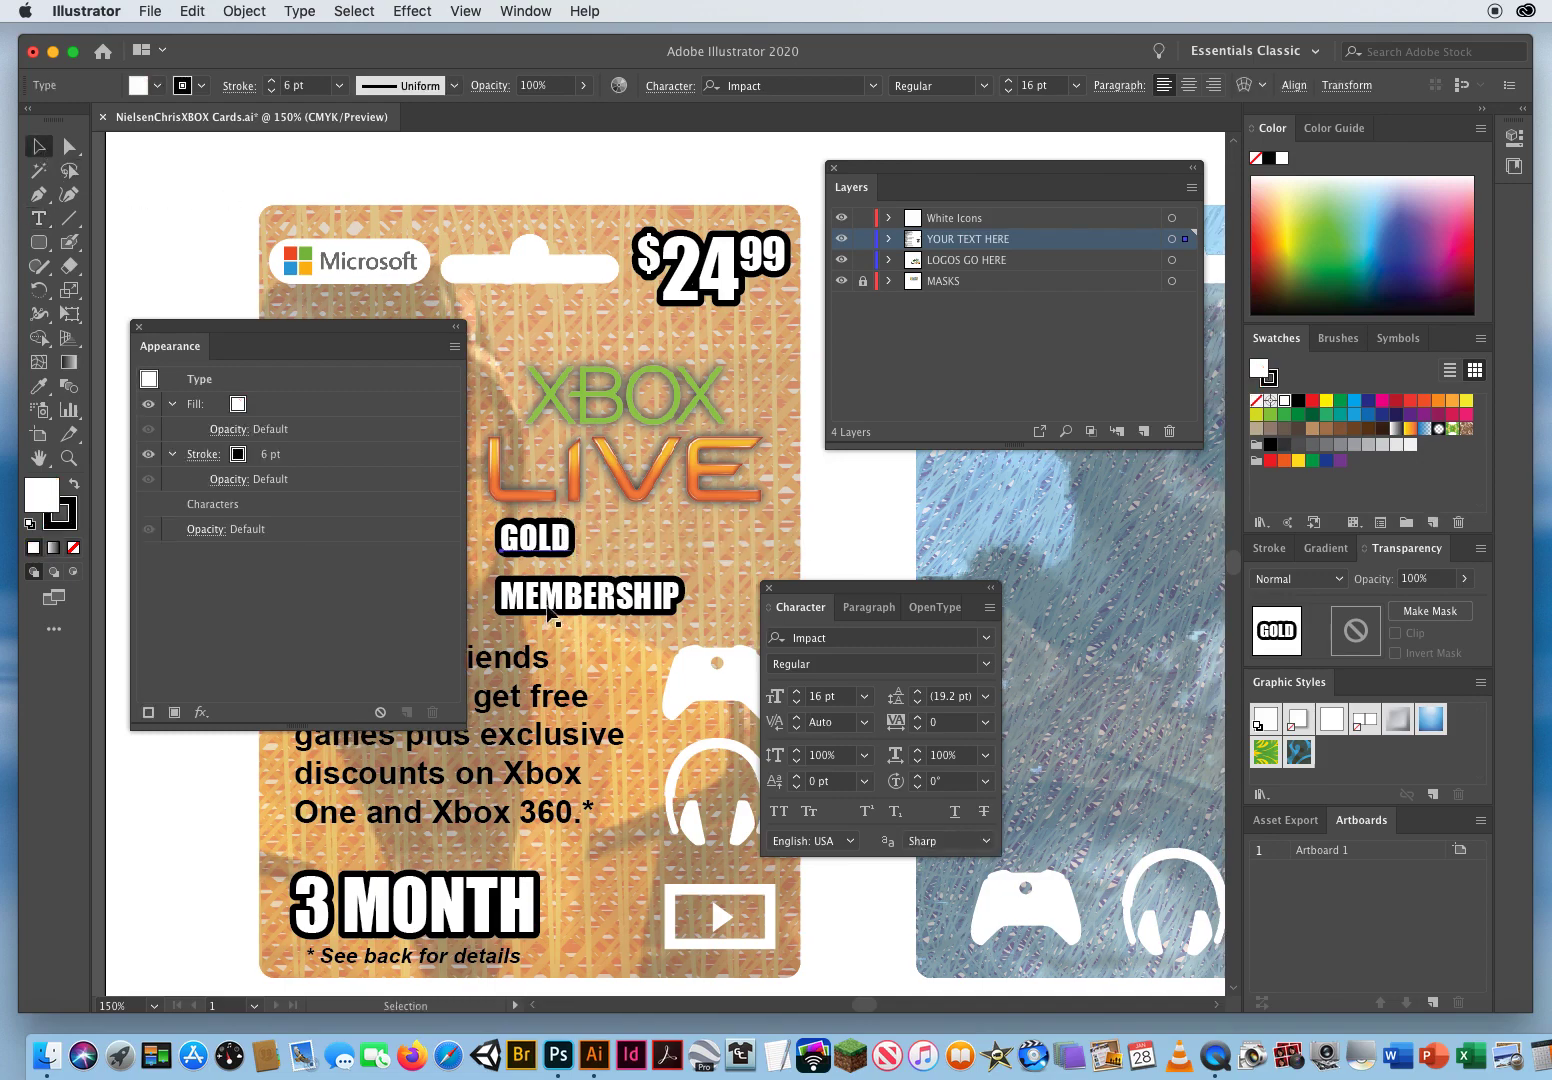
left_click_drag(547, 608, 636, 550)
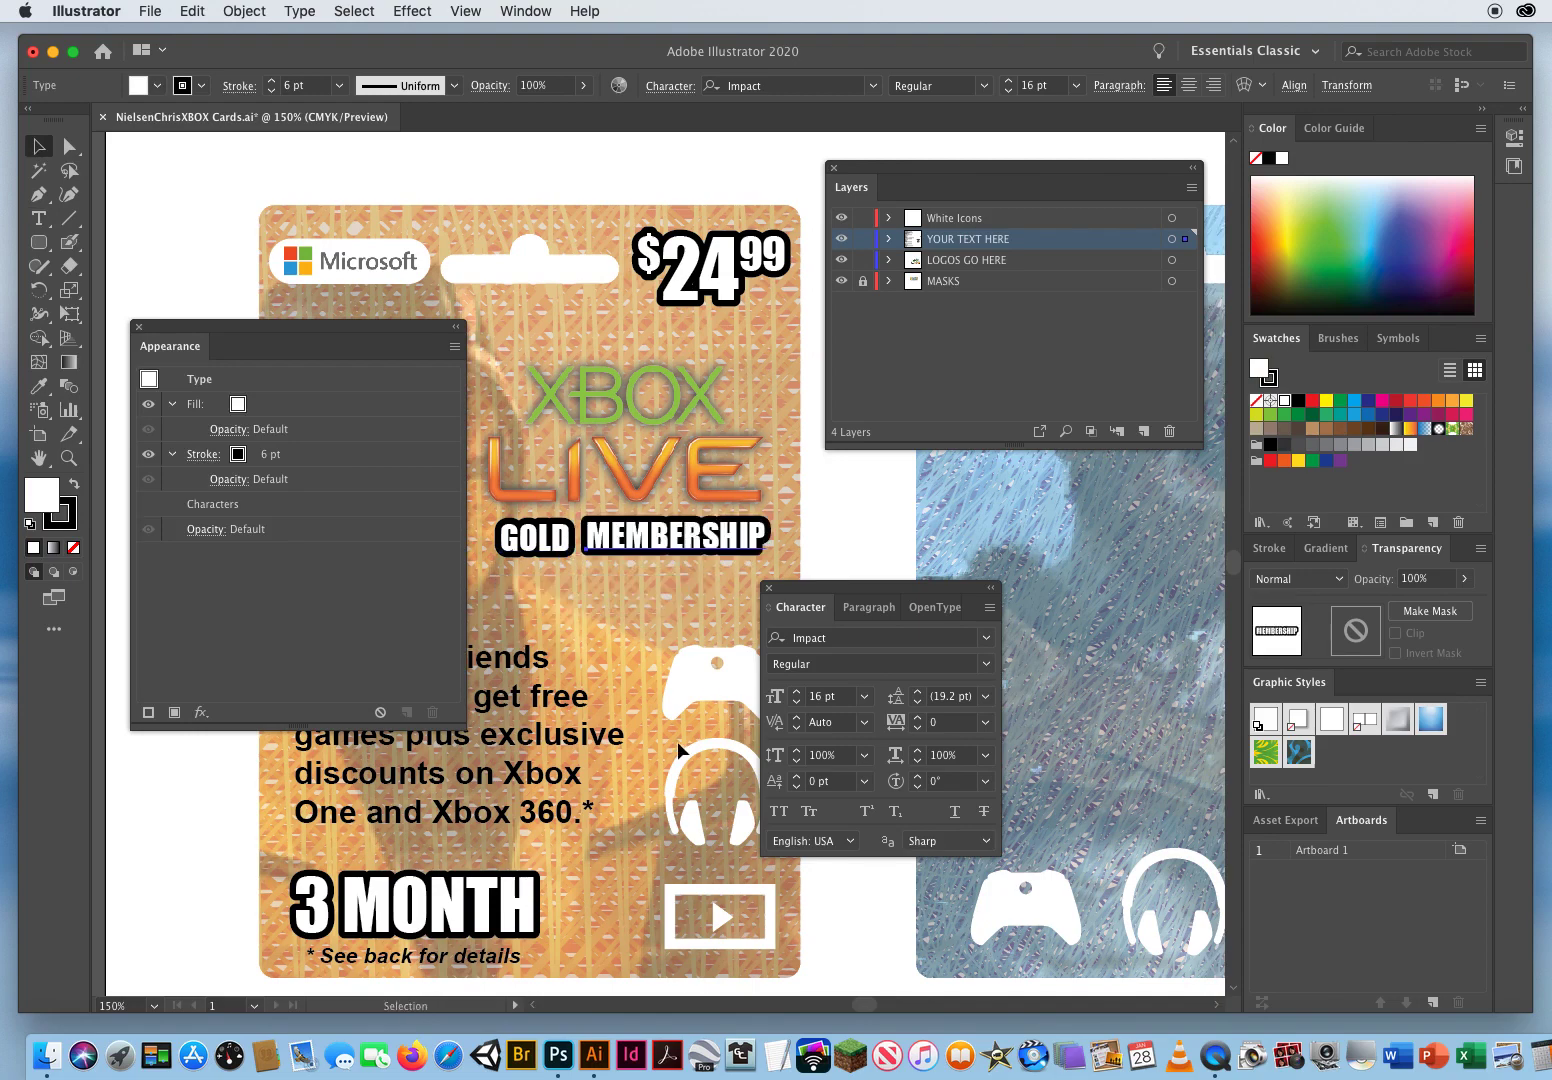
double_click(639, 547)
key("Escape")
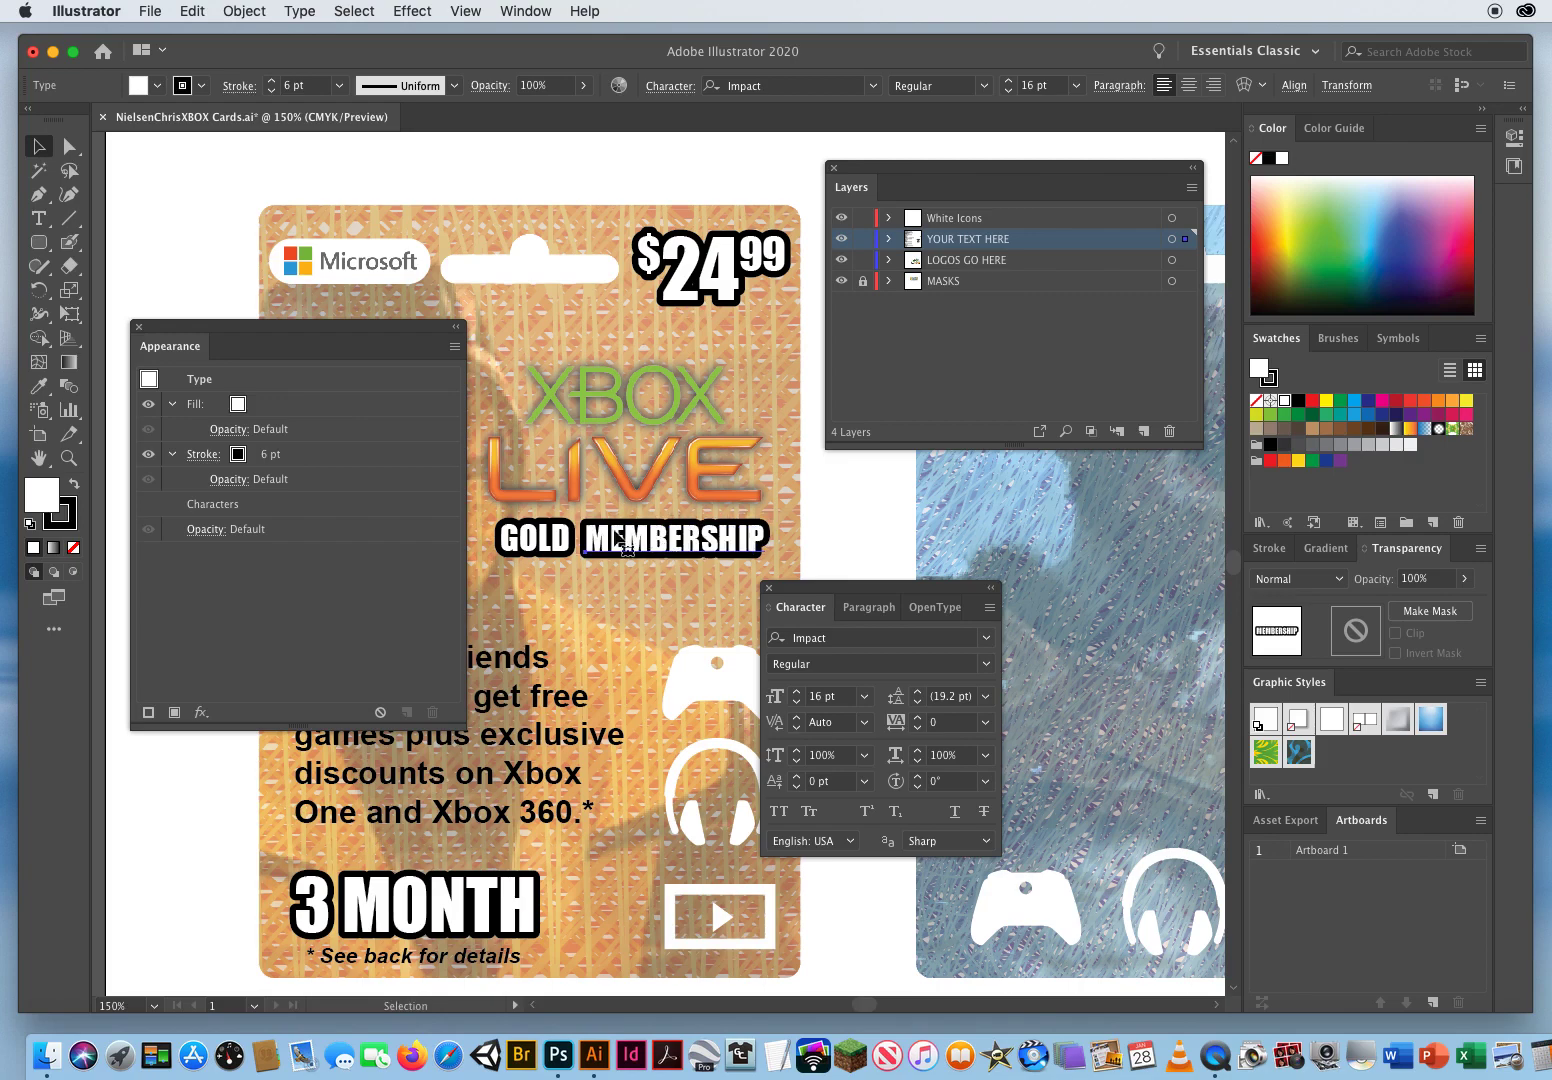
Fill the separate GOLD text with a golden yellow, keeping its black stroke, and close the Appearance settings.
left_click(532, 544)
left_click(253, 408)
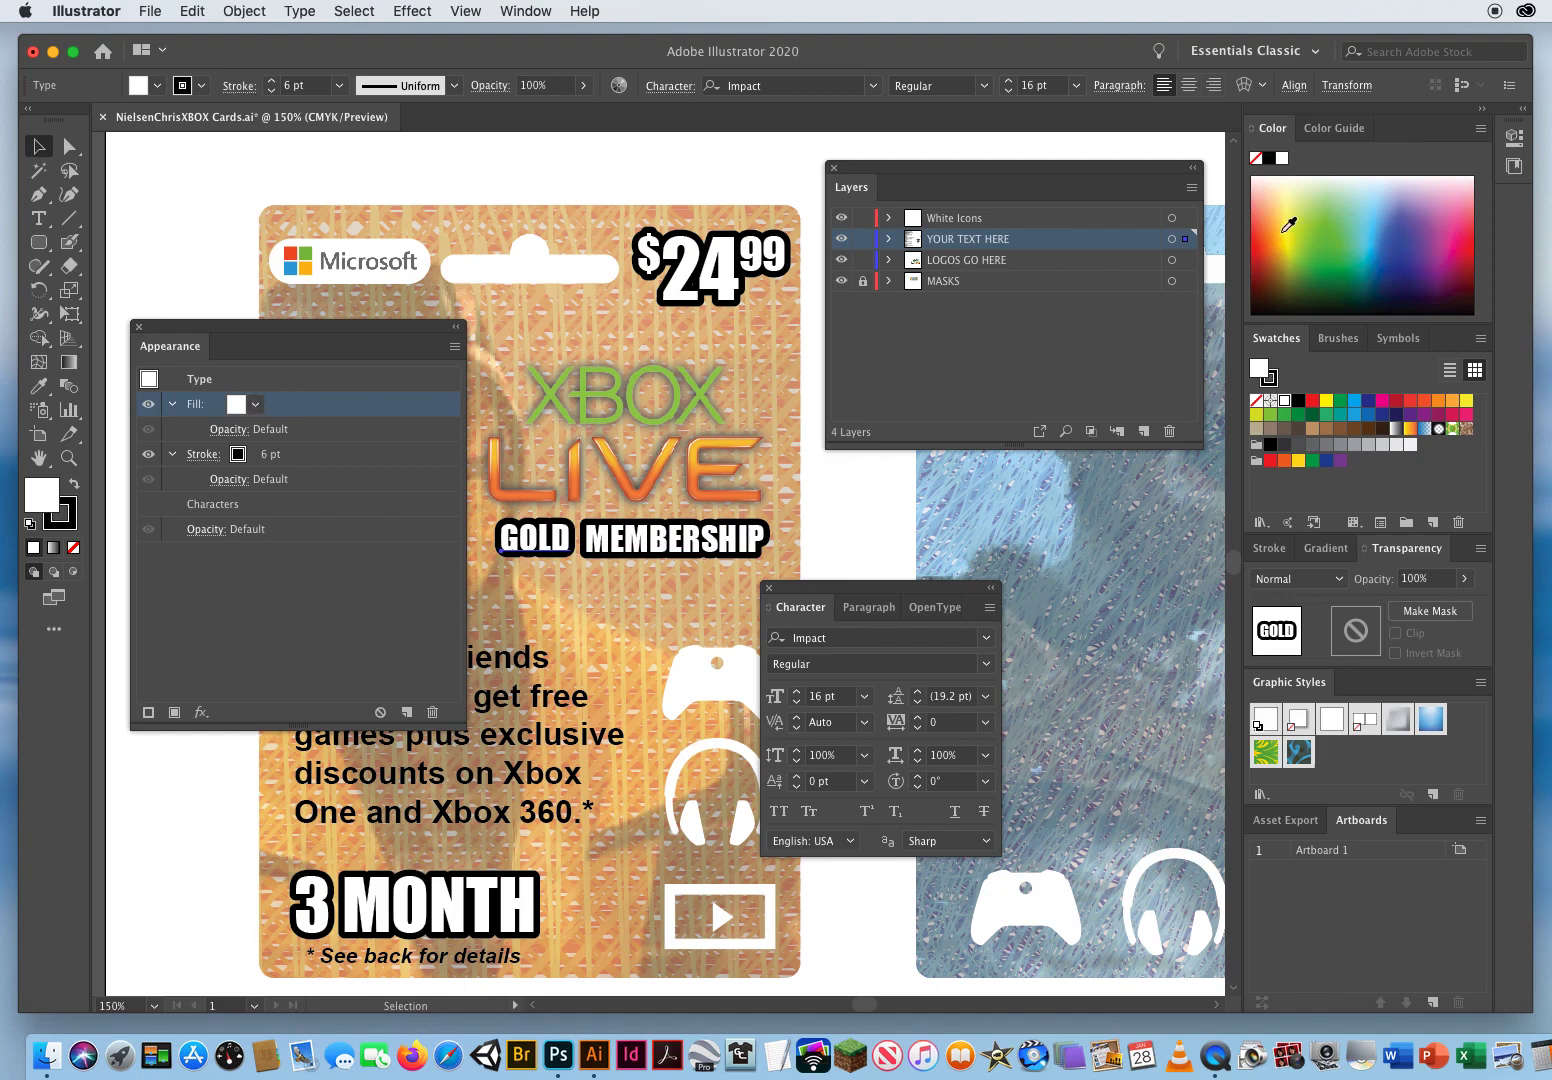
left_click(1292, 211)
mouse_move(1292, 211)
left_mouse_down()
mouse_move(1297, 226)
mouse_move(1289, 216)
left_mouse_up()
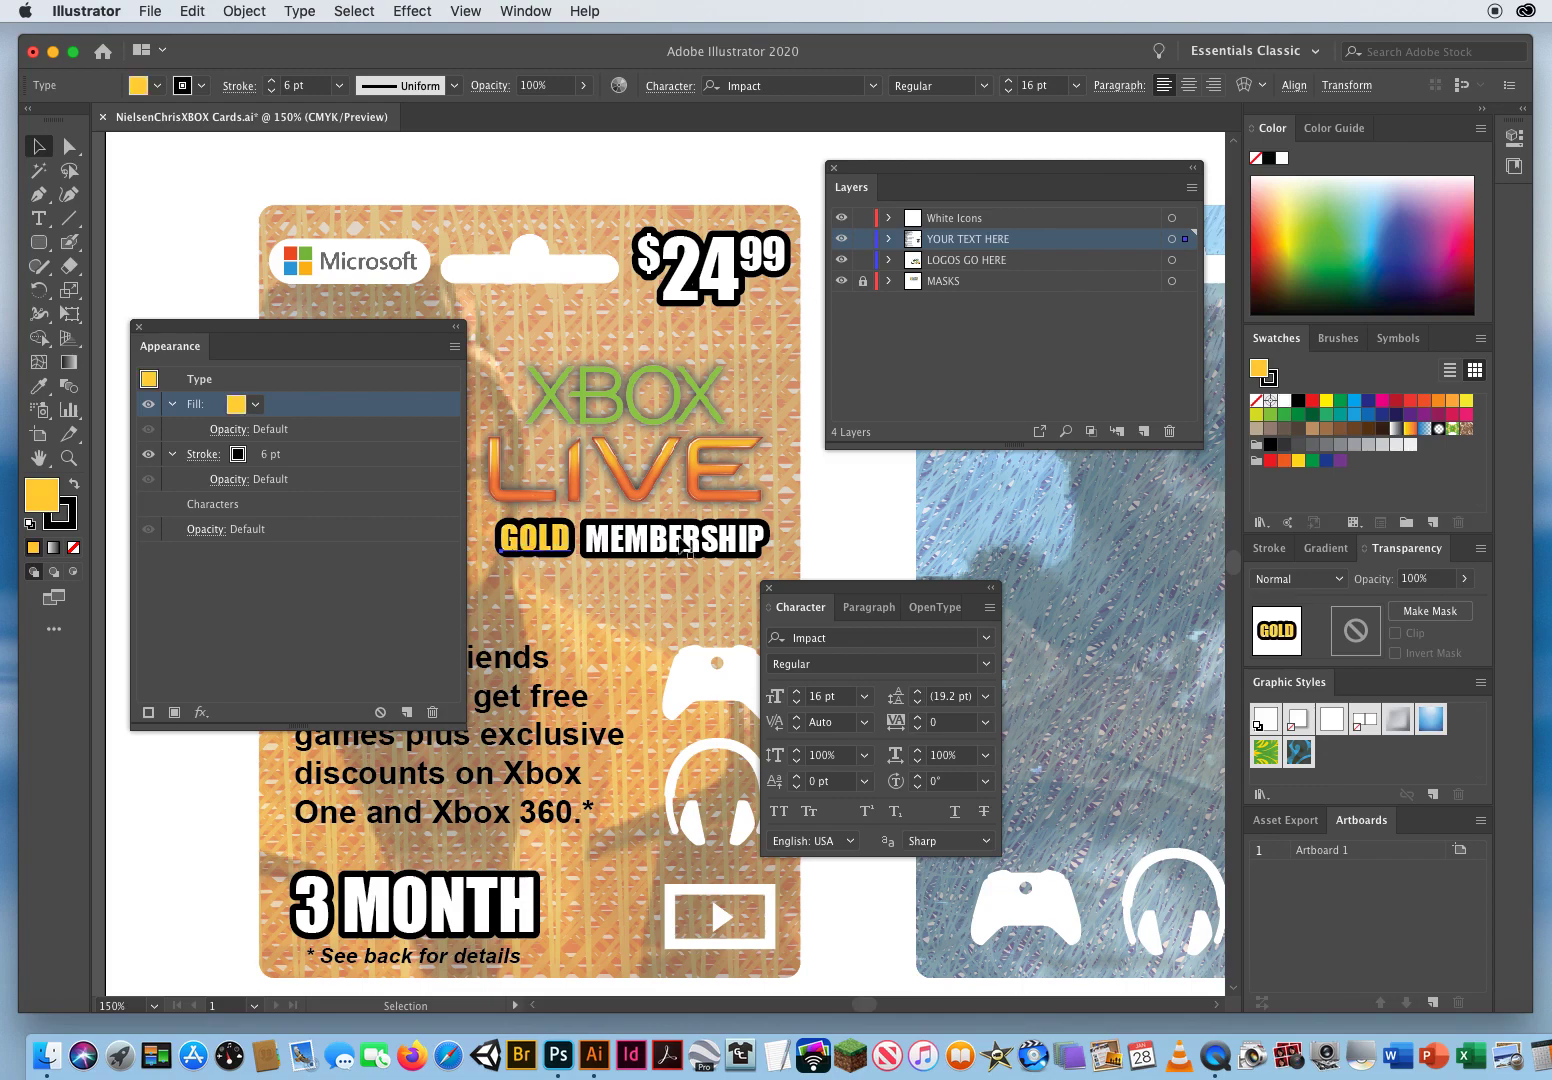
left_click(183, 197)
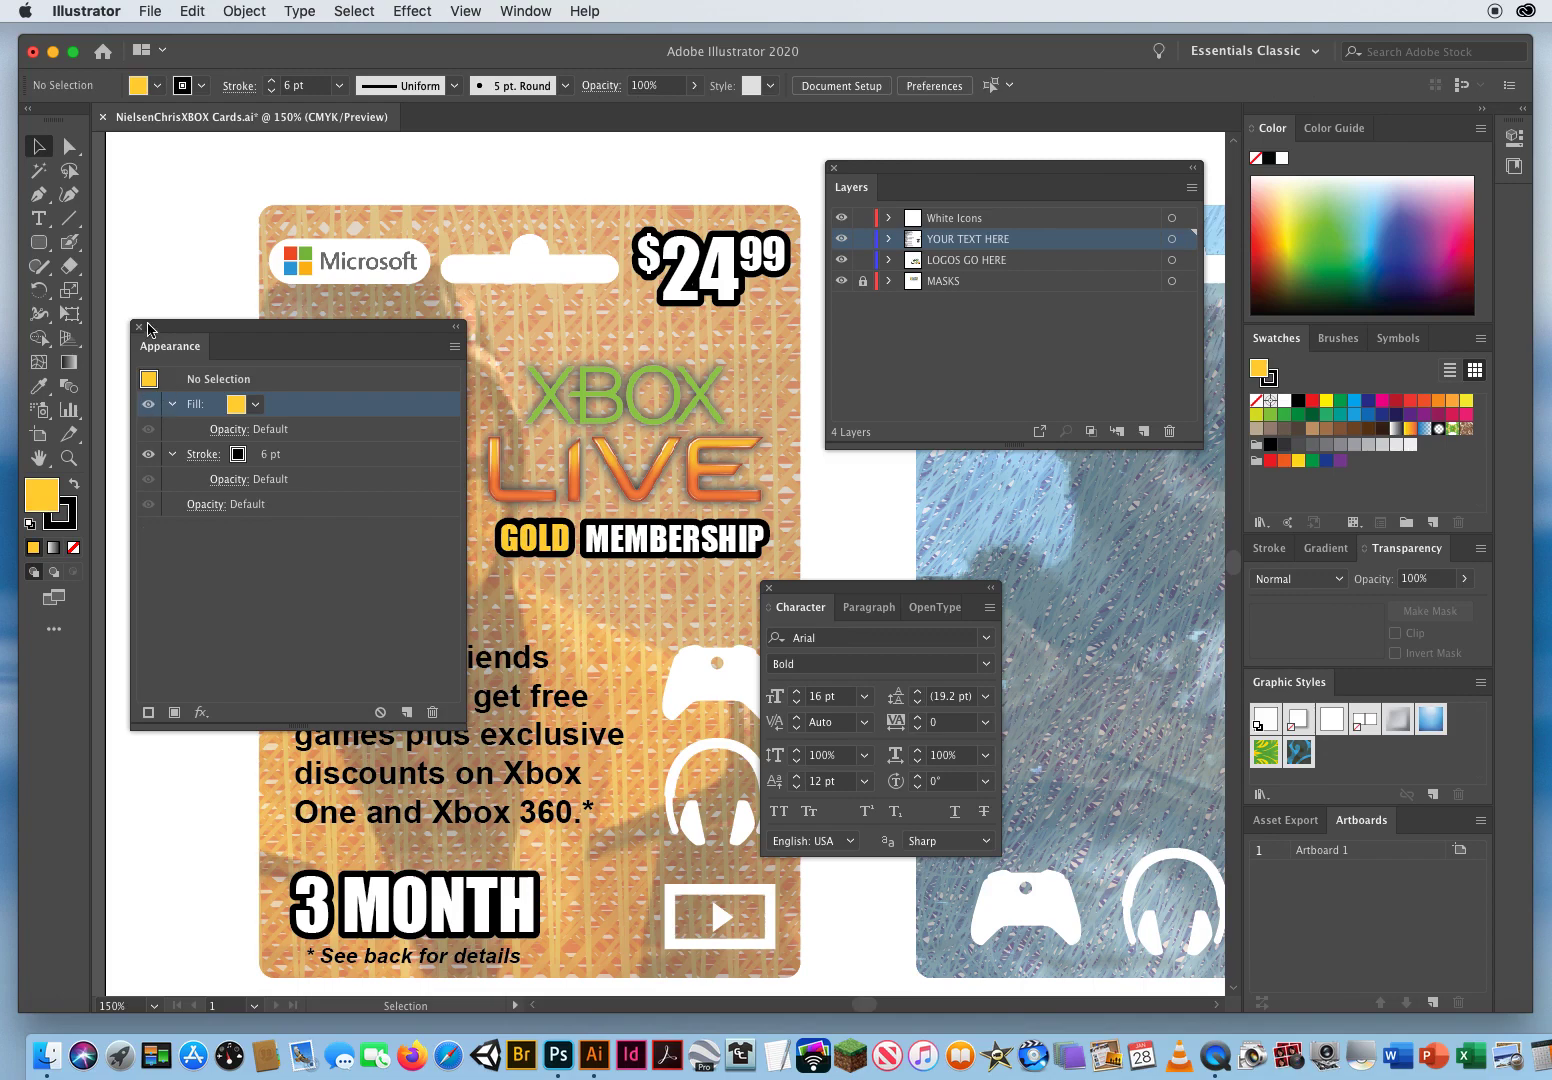
left_click(140, 327)
Select the GOLD and MEMBERSHIP texts together and align their bottom edges.
left_click(69, 457)
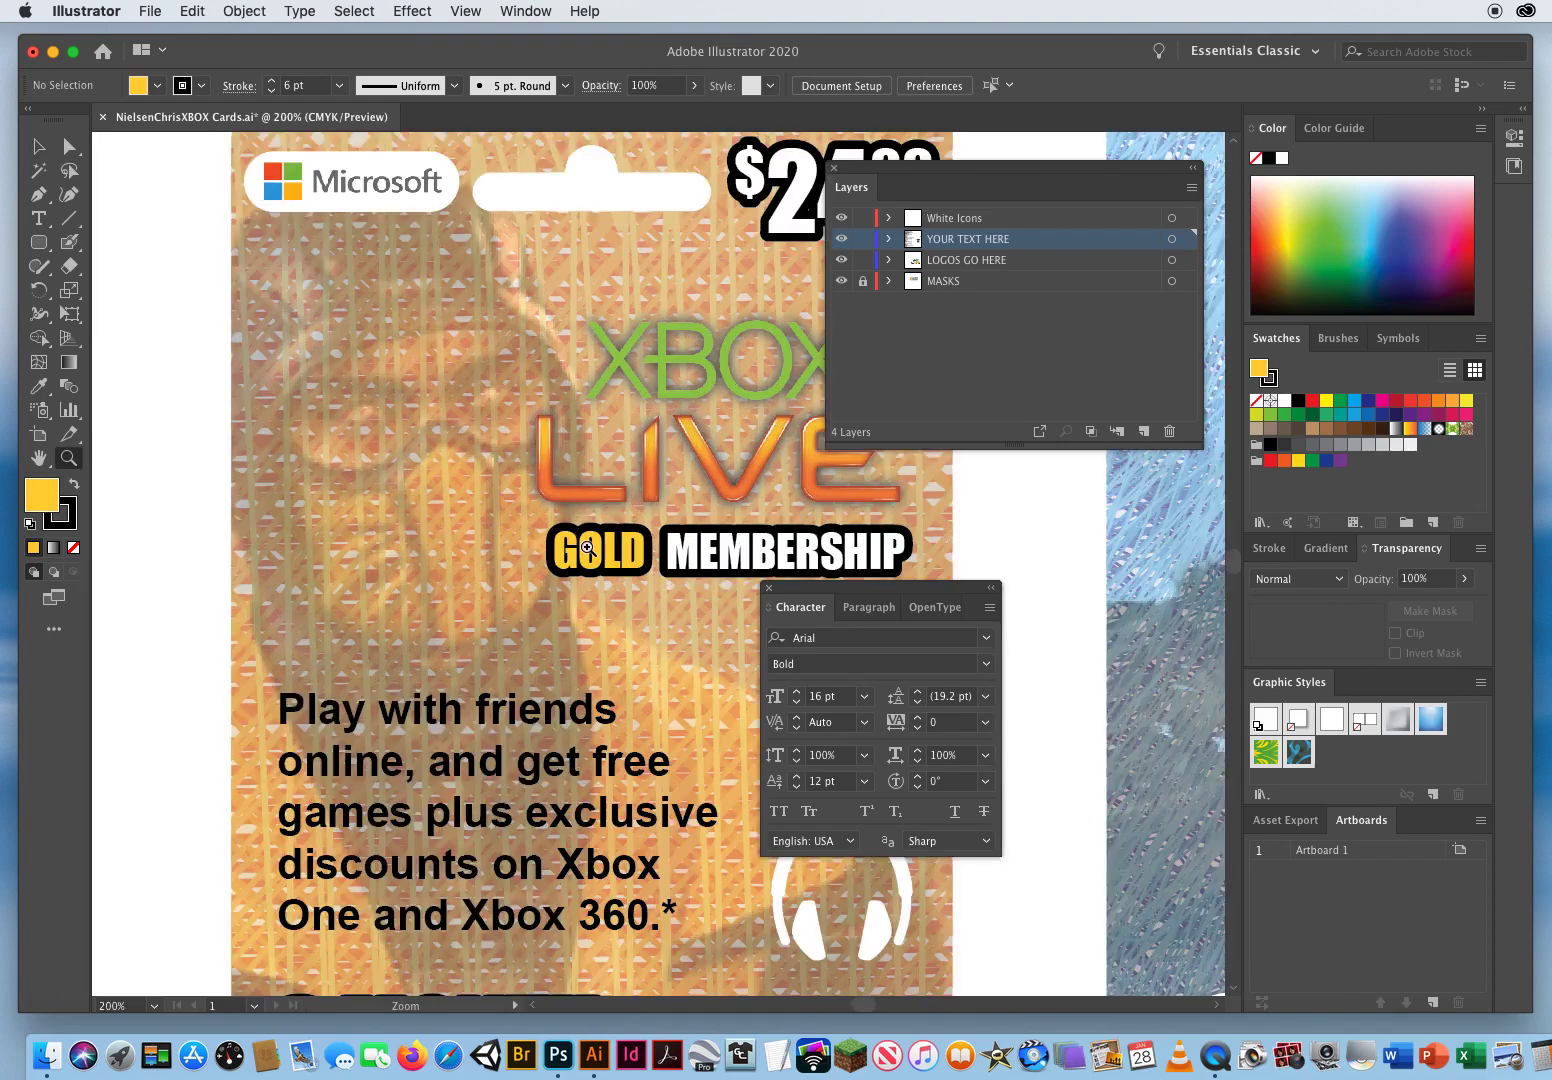
left_click(588, 549)
left_click_drag(704, 566, 343, 510)
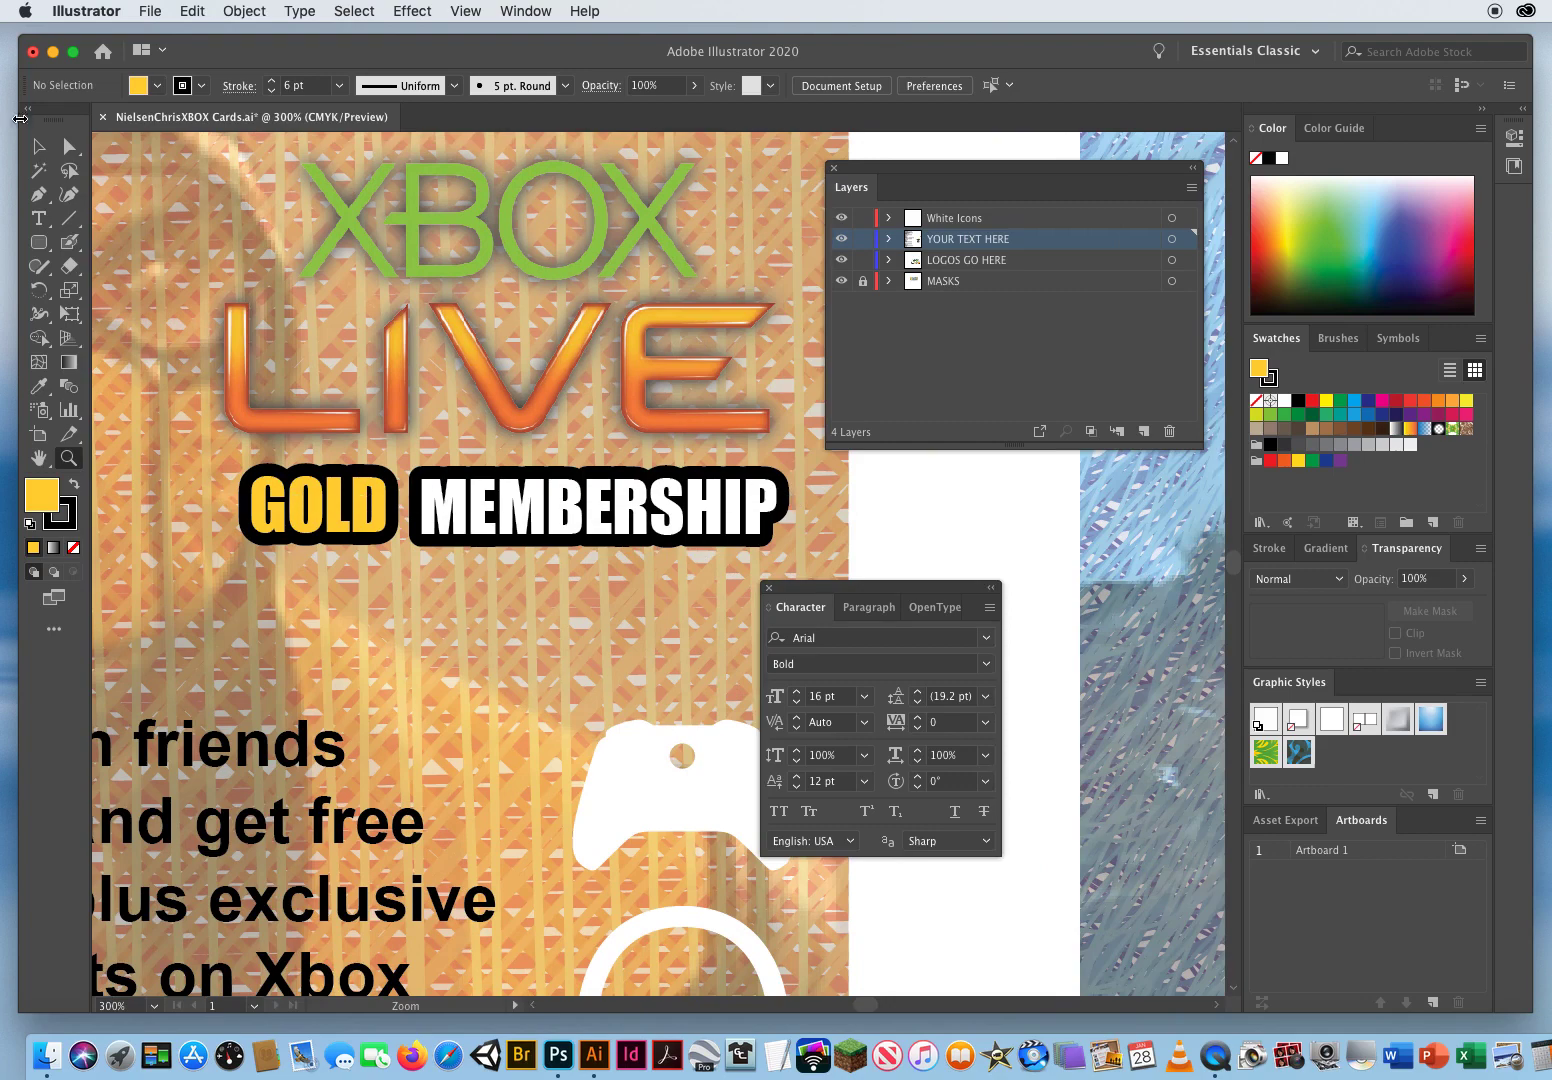
left_click(36, 146)
left_click(451, 496)
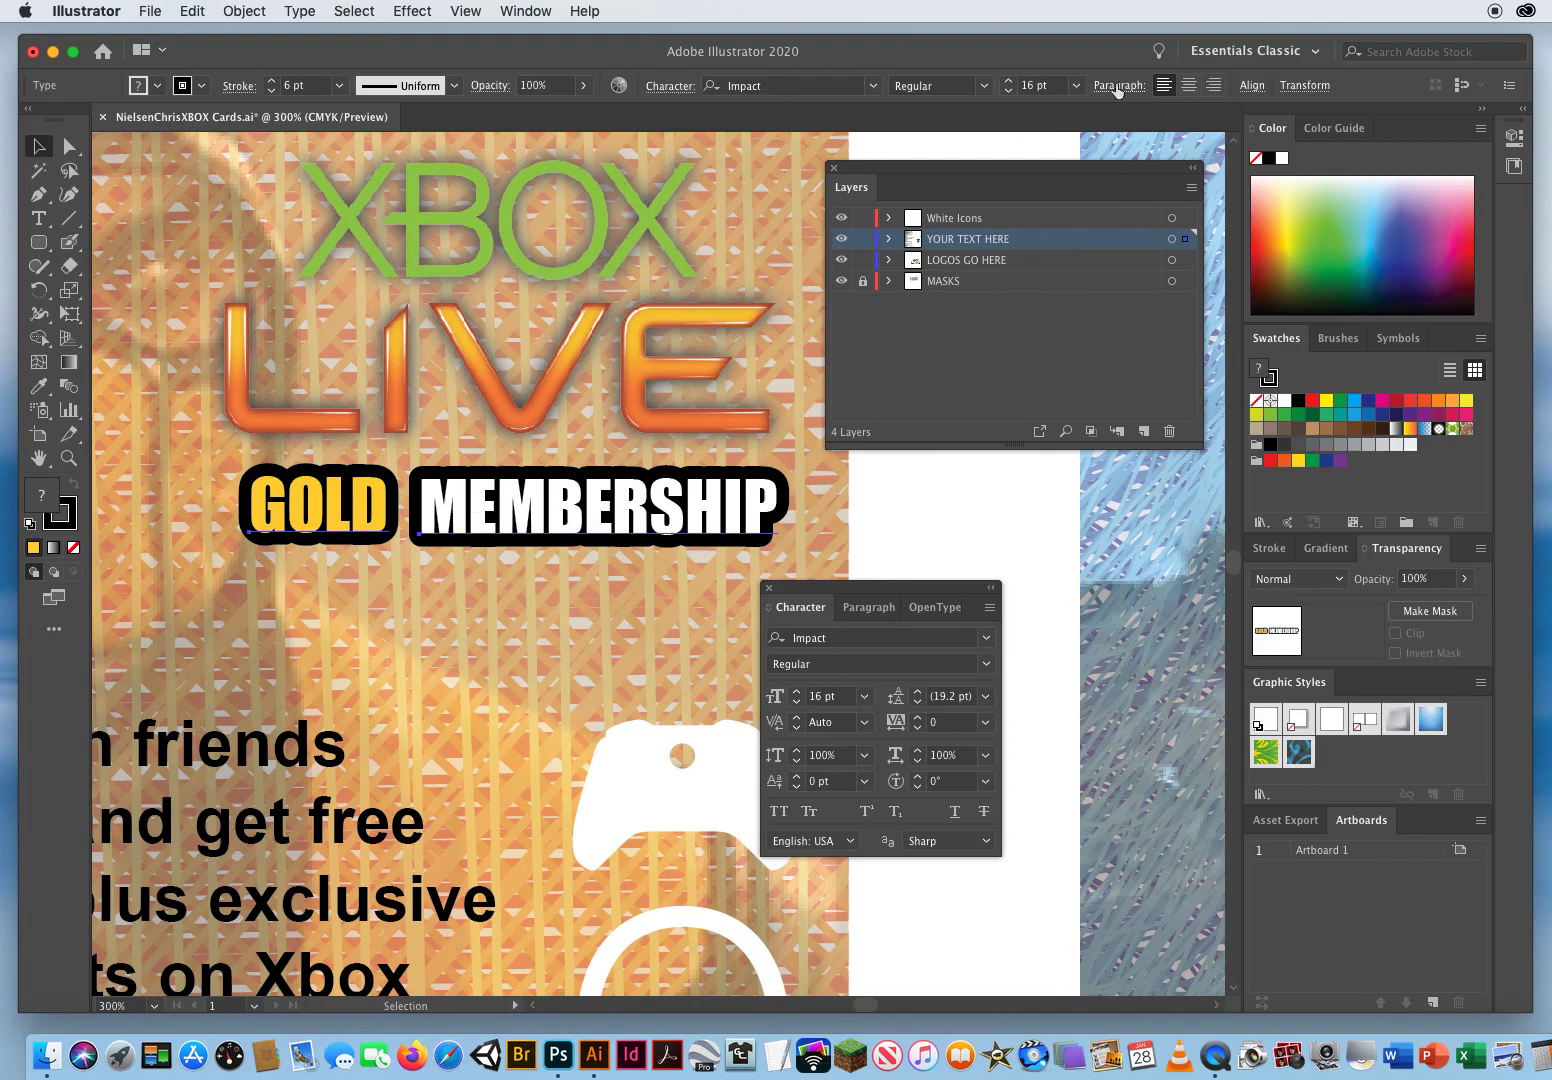
left_click(1252, 86)
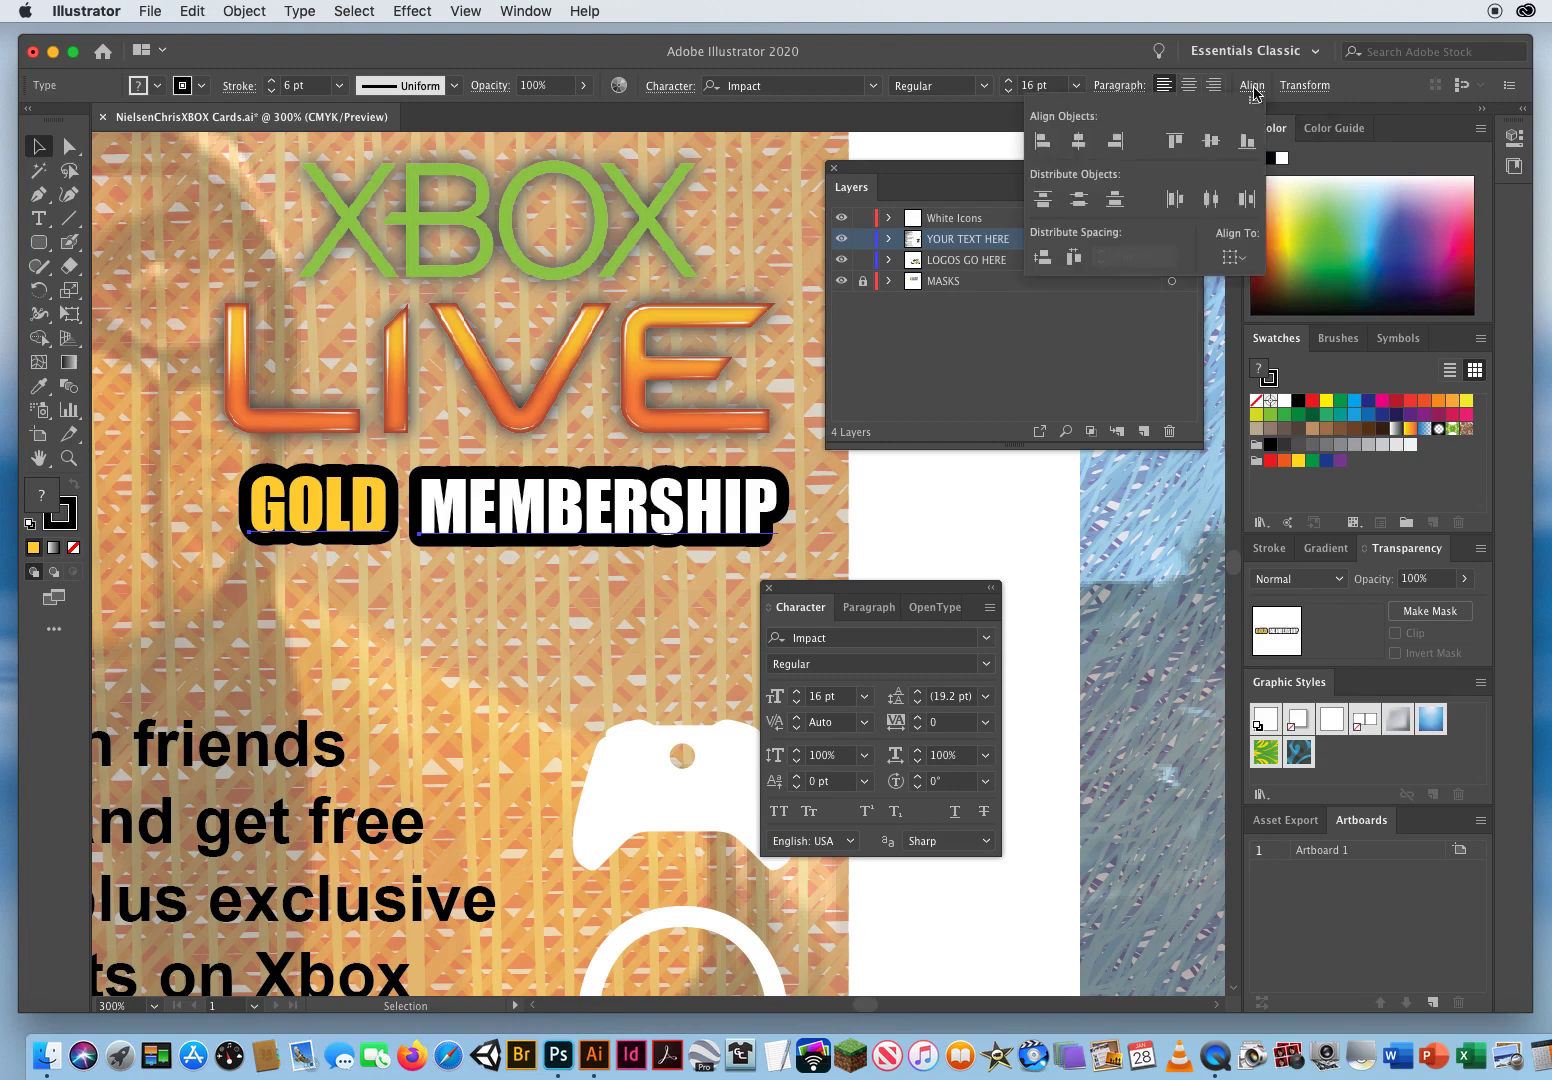
left_click(1247, 142)
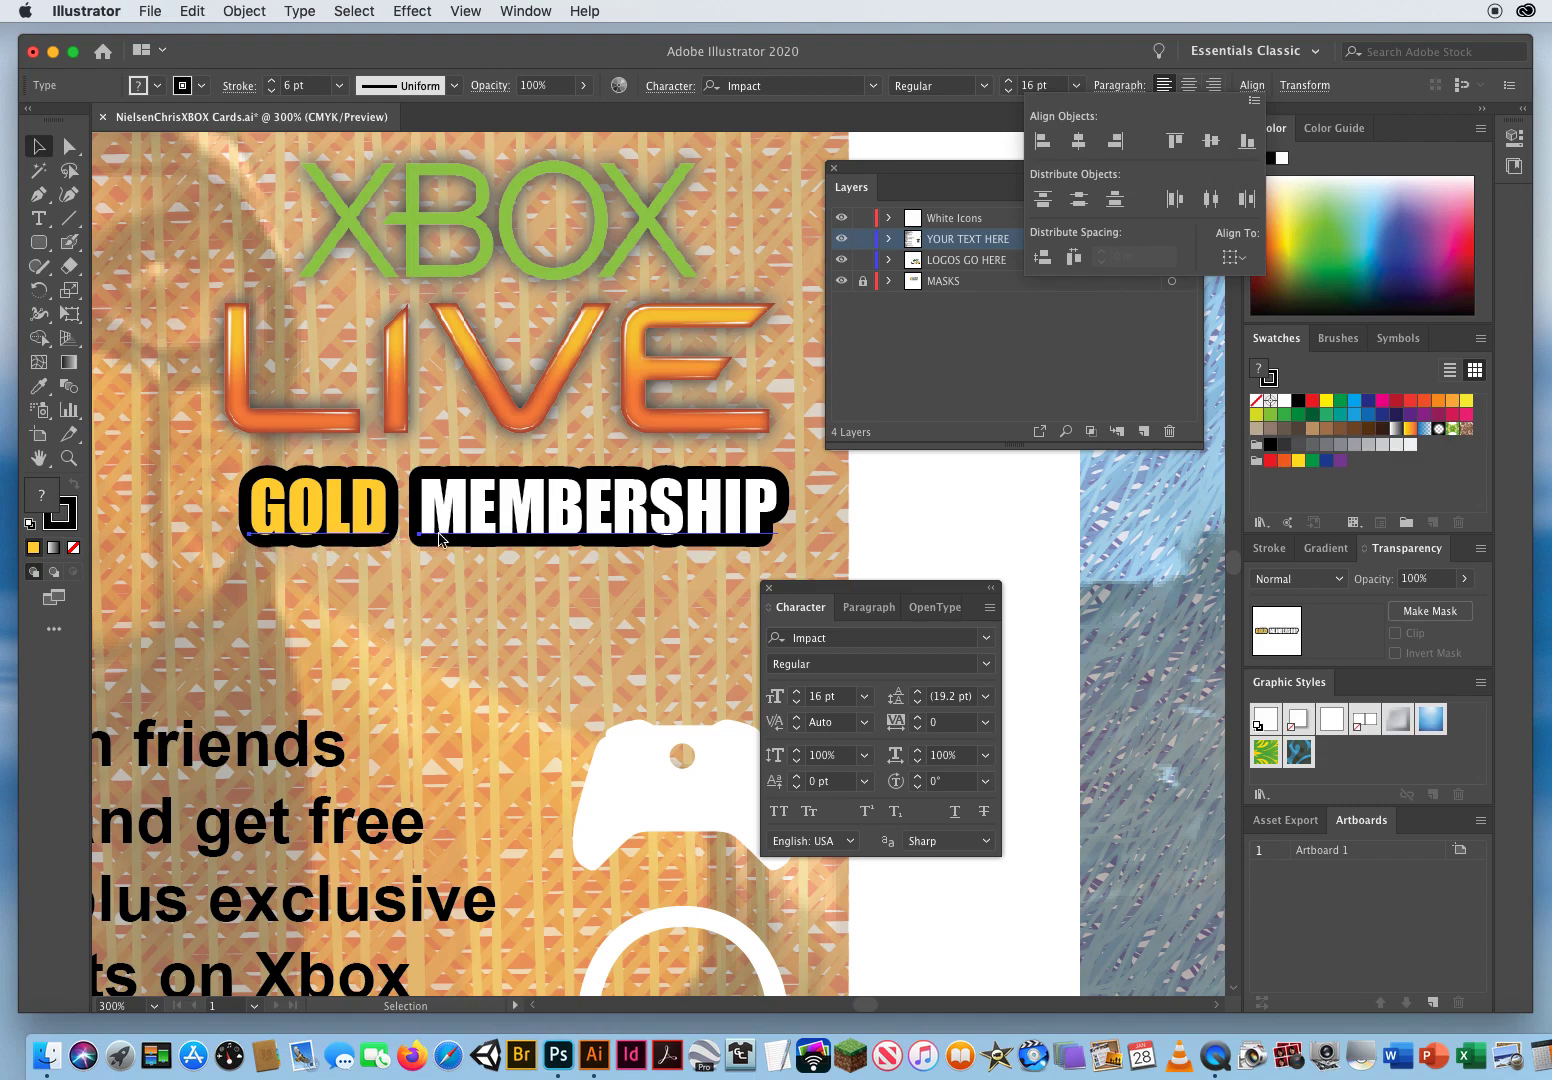
left_click(914, 513)
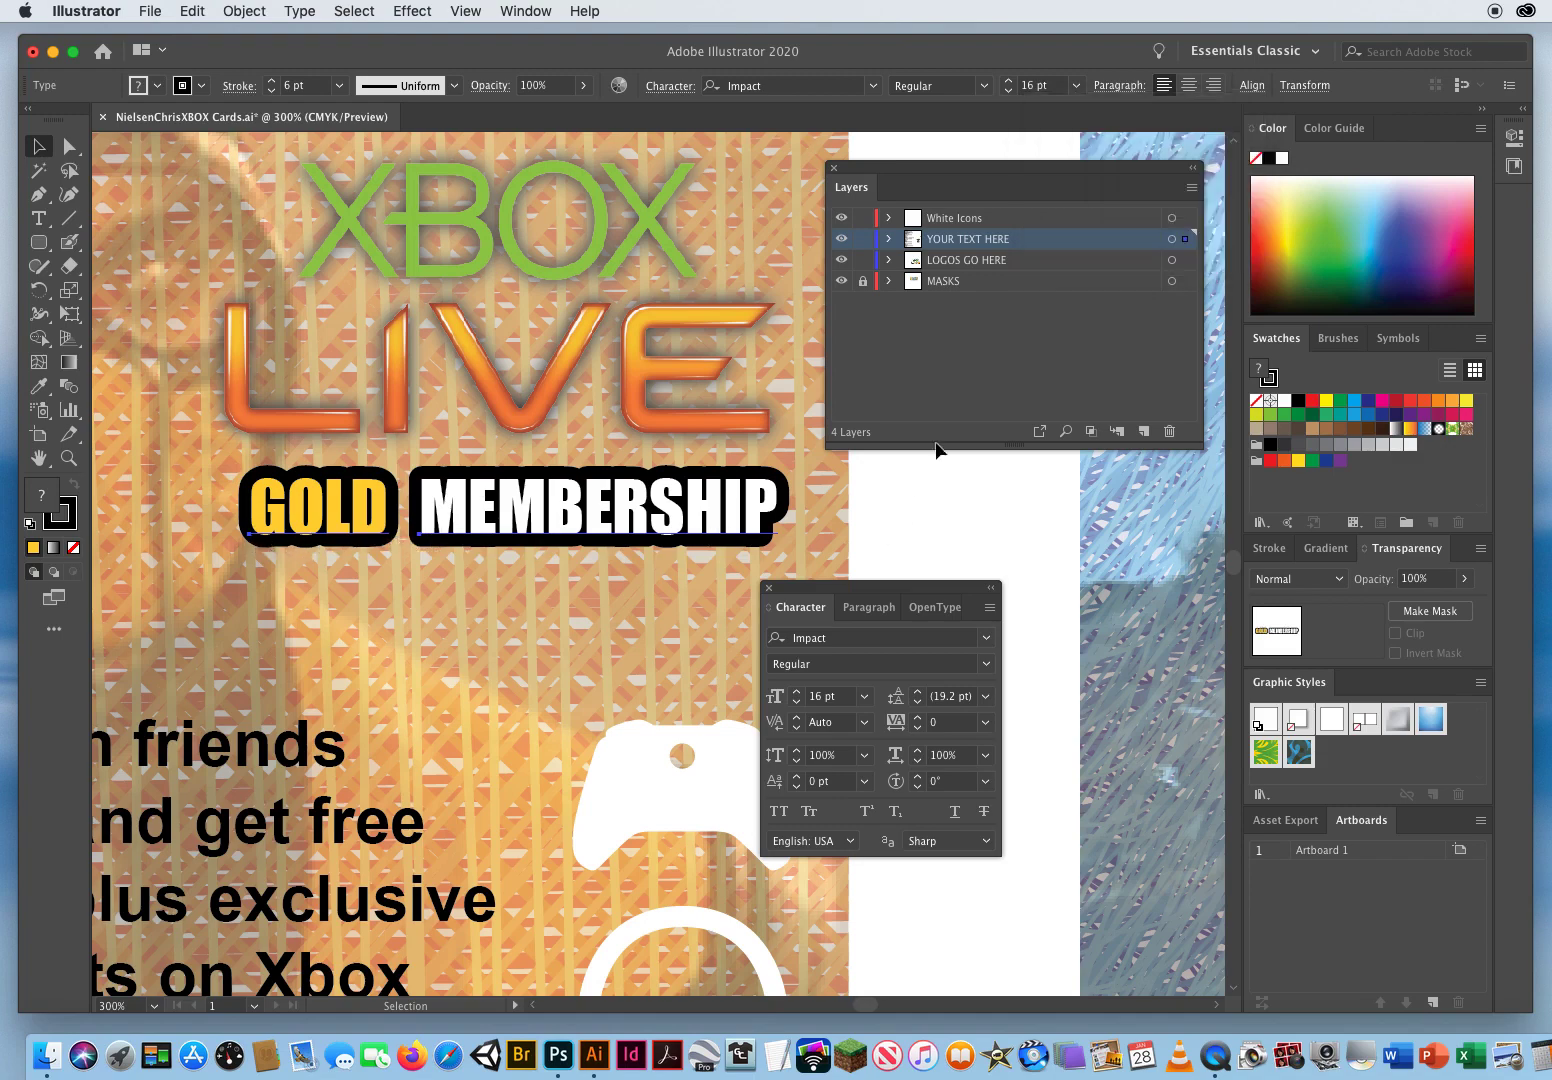
Close the character settings and move the floating layer list off the blue card's upper area.
left_click(66, 460)
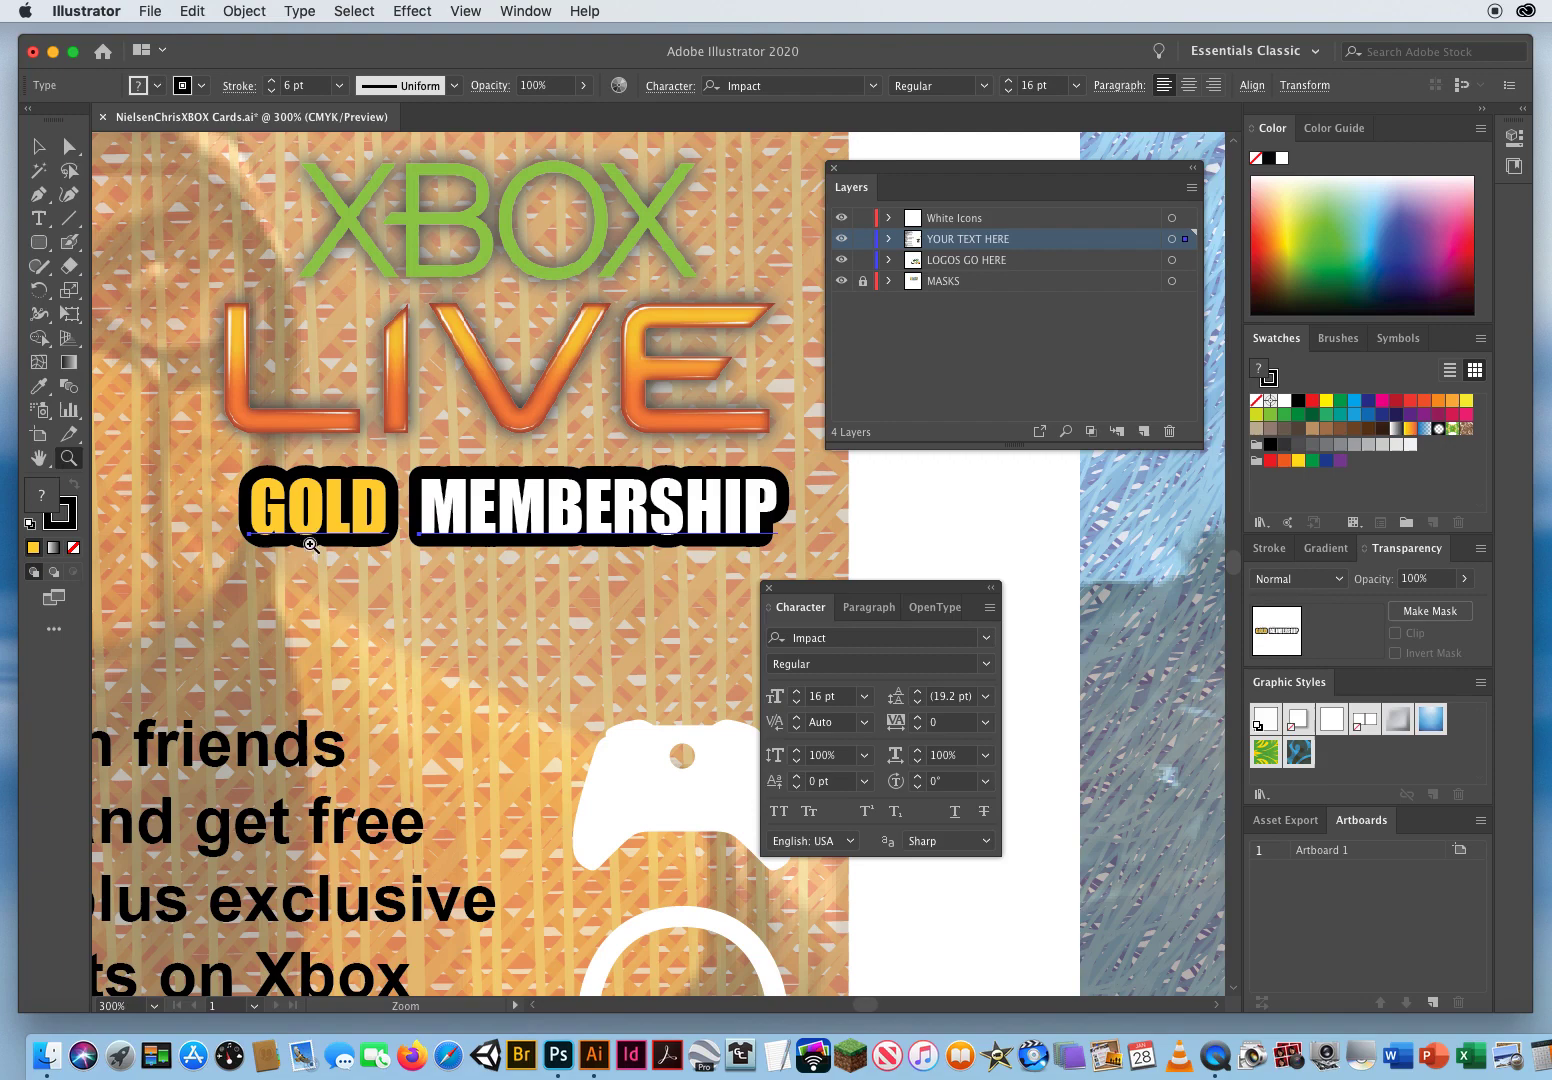
left_click(629, 597, "alt")
left_click(141, 350, "super")
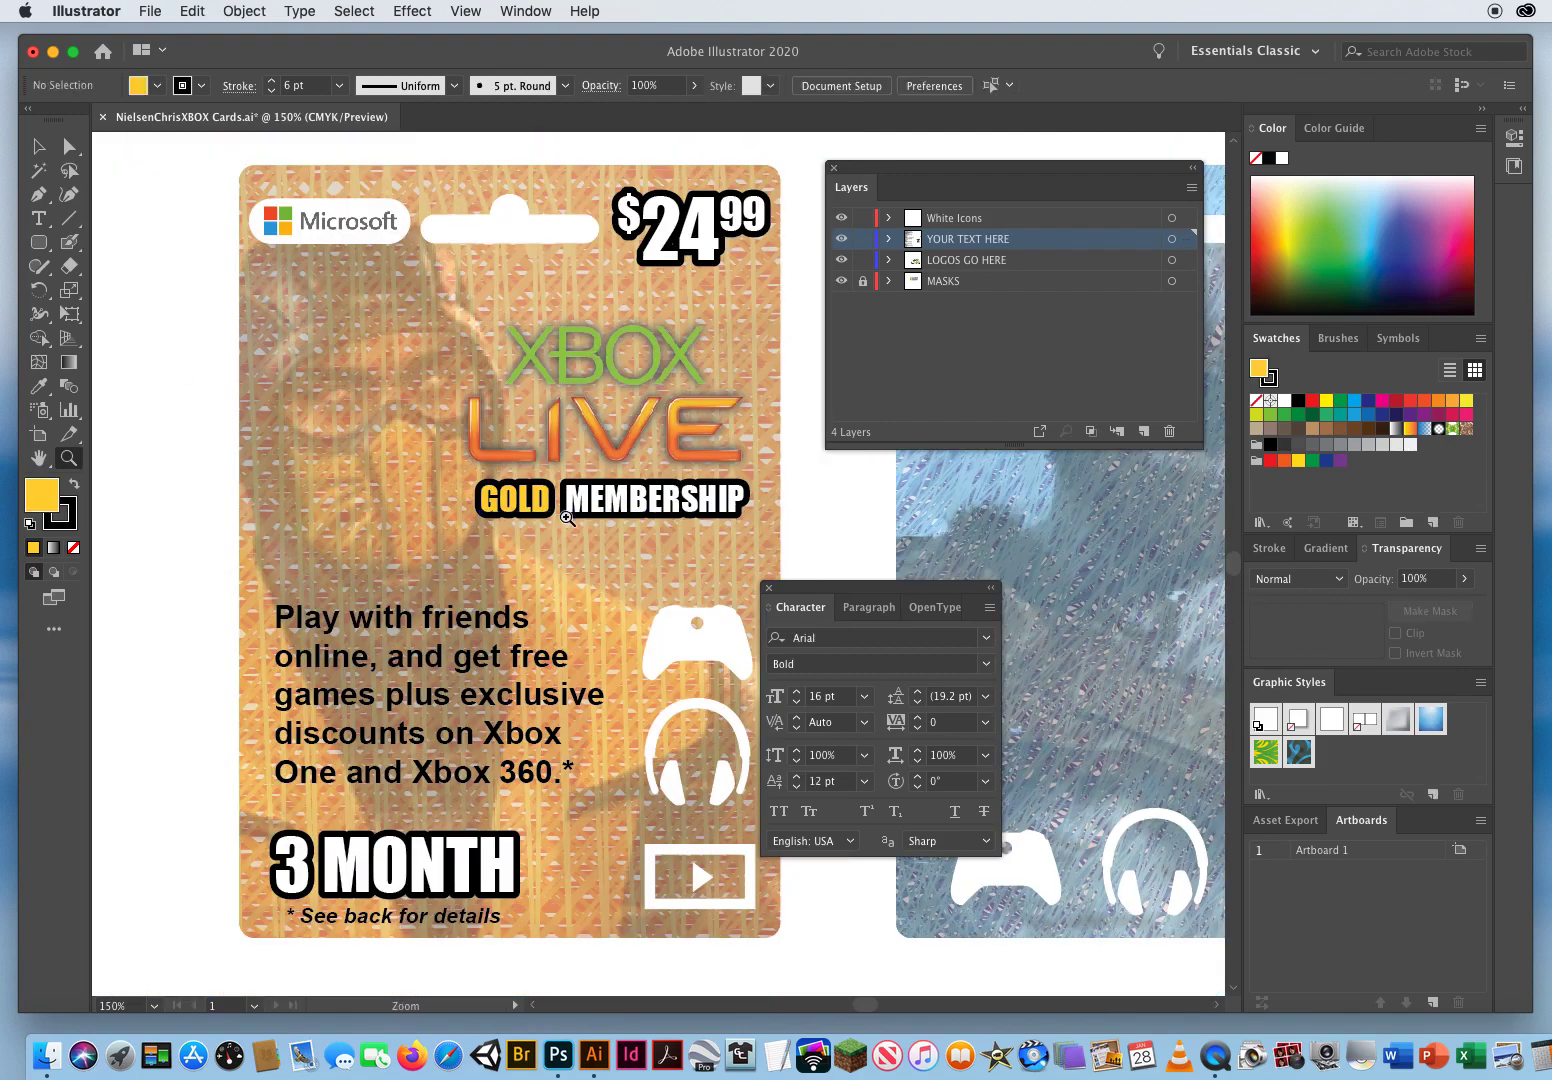
left_click(550, 585, "alt")
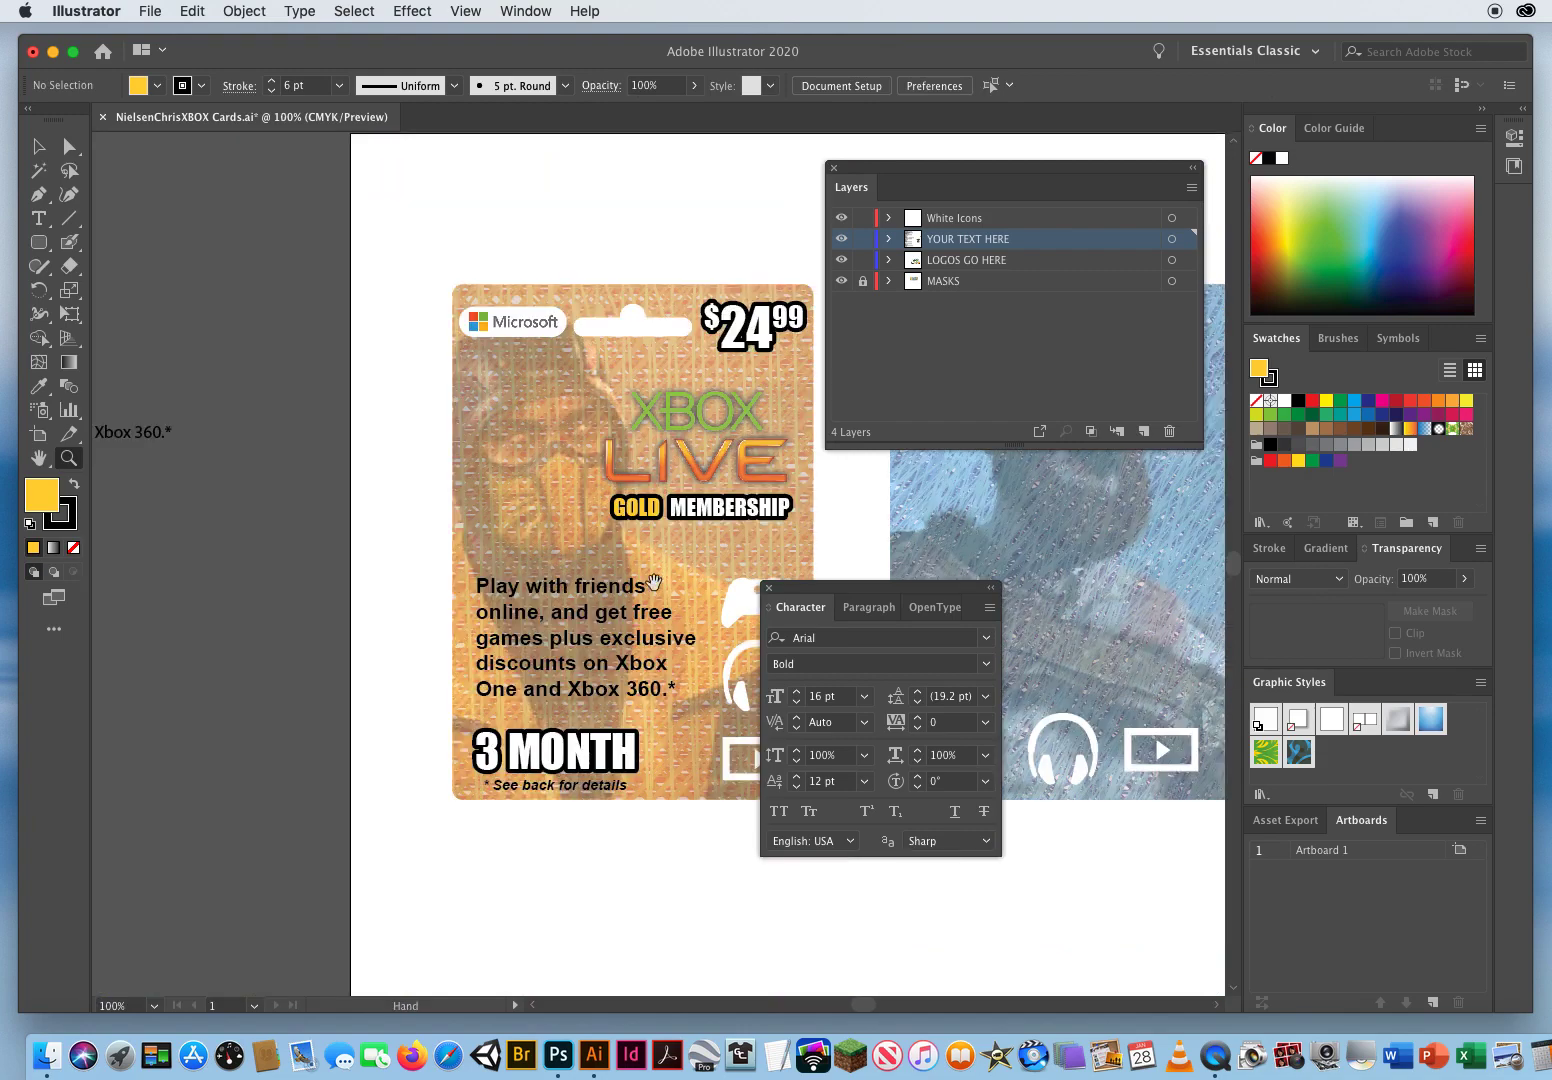
left_click_drag(655, 582, 441, 596)
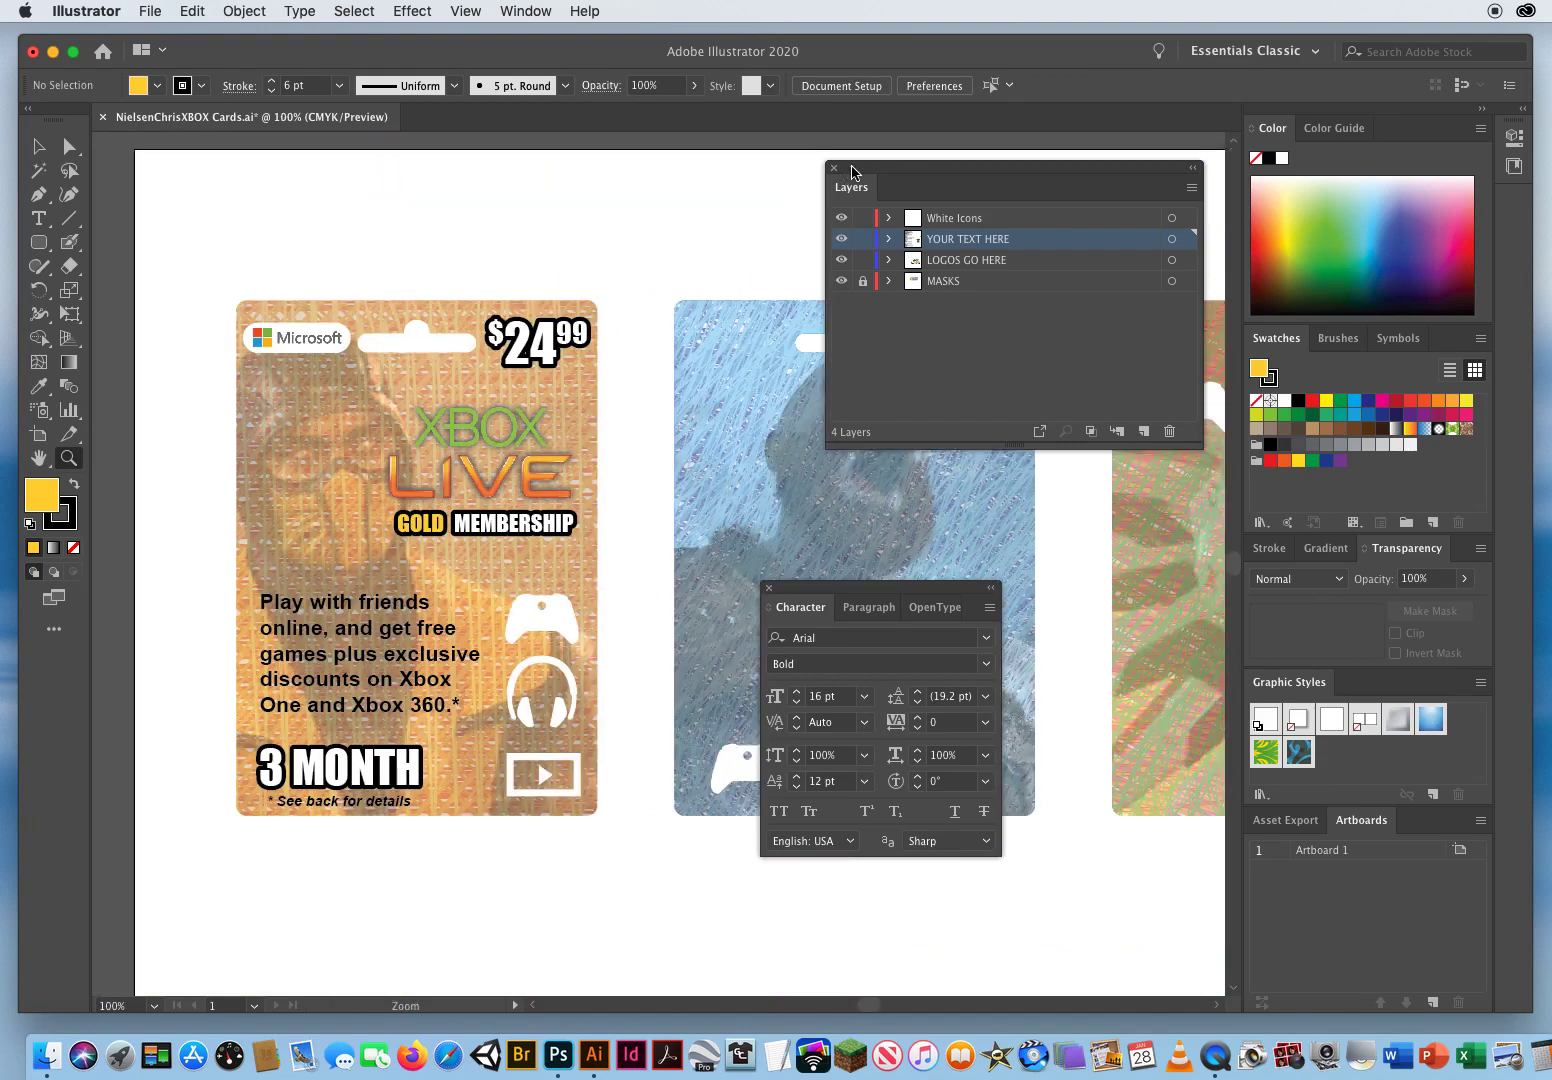
left_click_drag(852, 172, 946, 344)
left_click(768, 592)
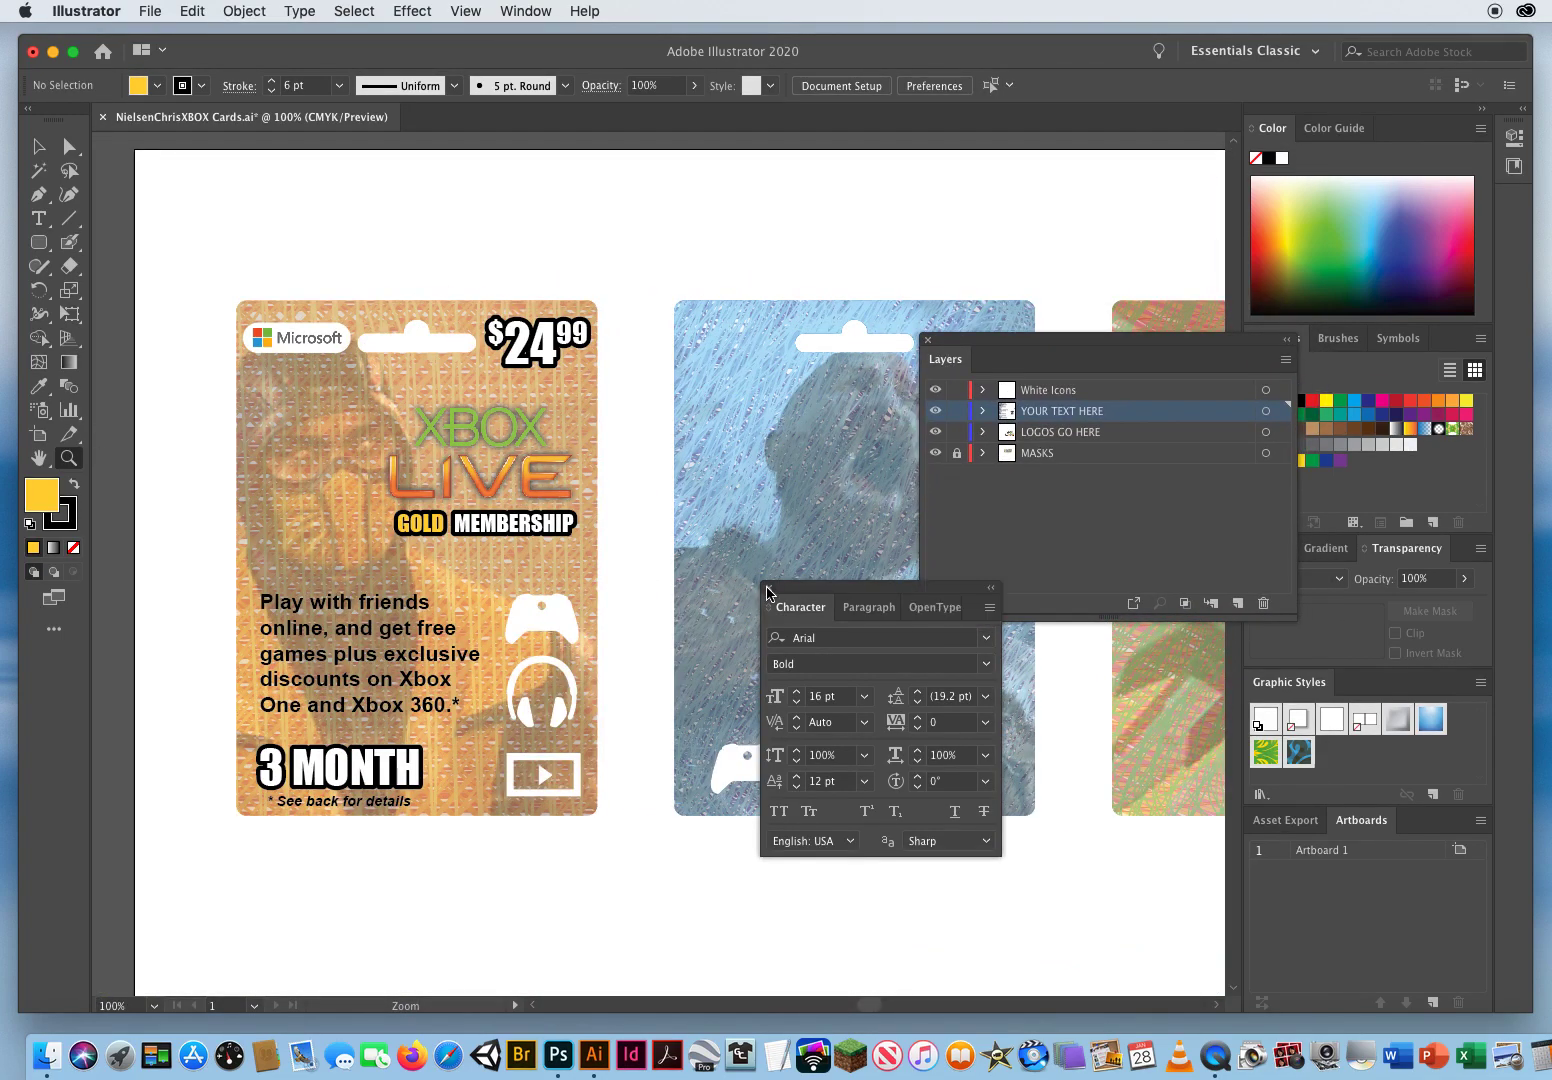
left_click(768, 592)
scroll(745, 727, "right", 3)
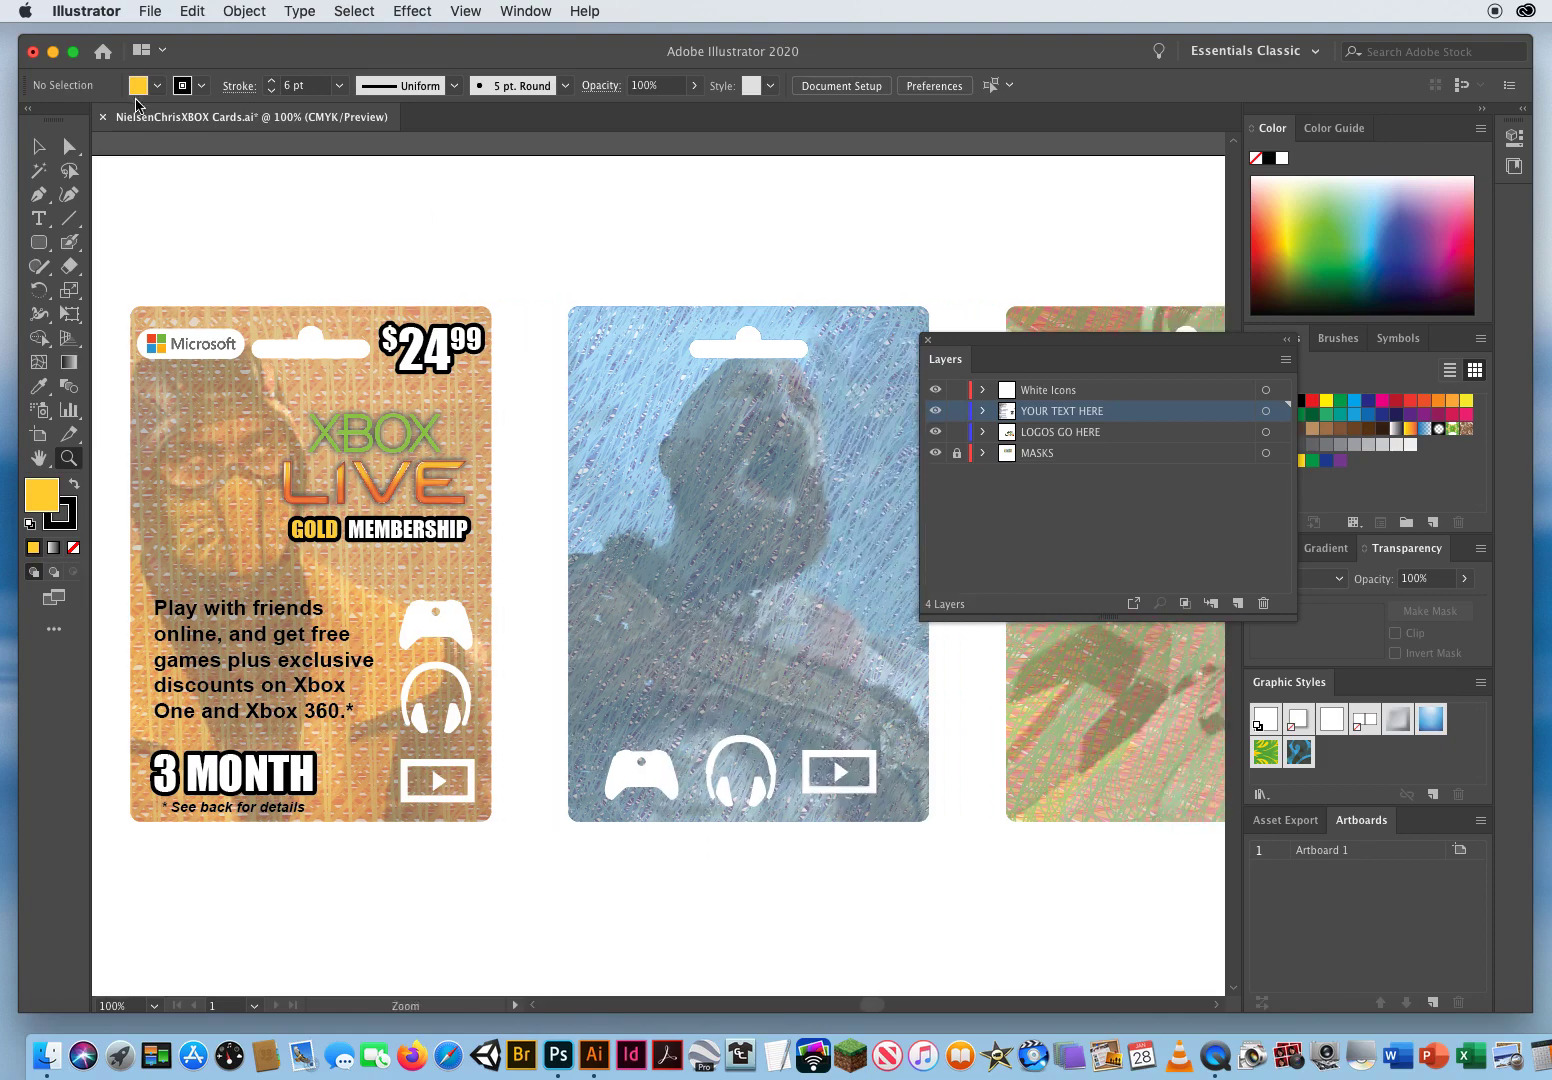
Duplicate the orange card's Microsoft logo, price, Xbox Live logo and all text, without the white icons, onto the blue card in matching positions.
left_click(38, 146)
left_click_drag(213, 373, 213, 373)
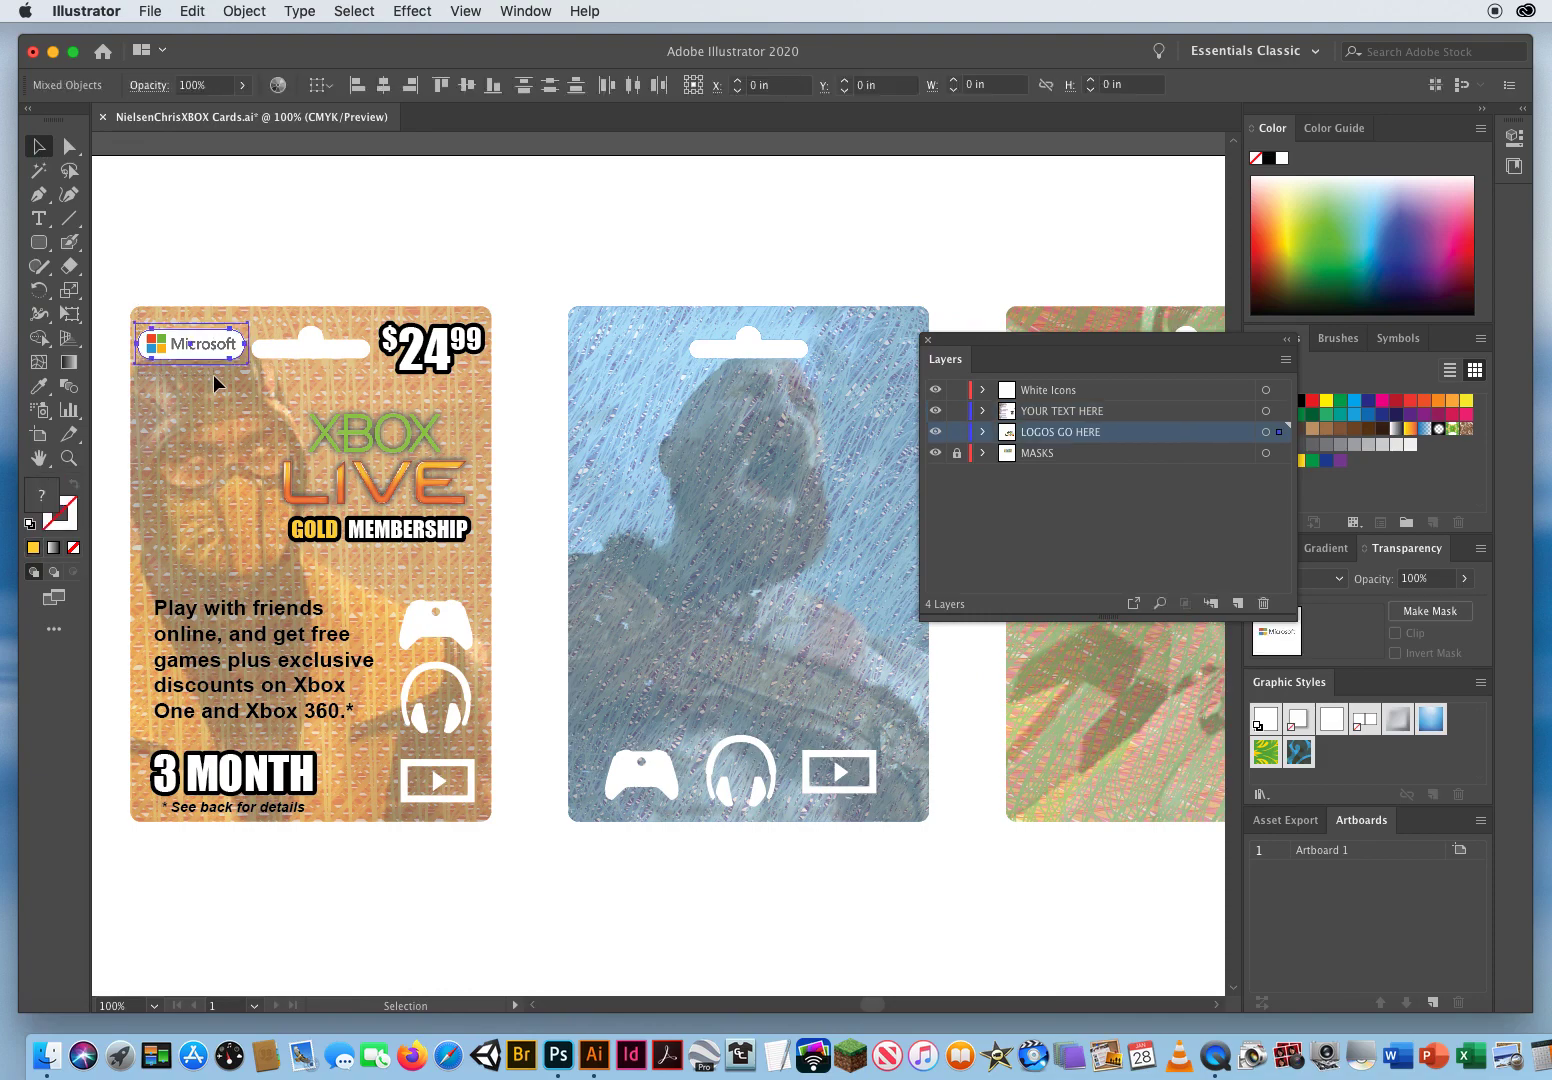
left_click_drag(387, 258, 487, 369)
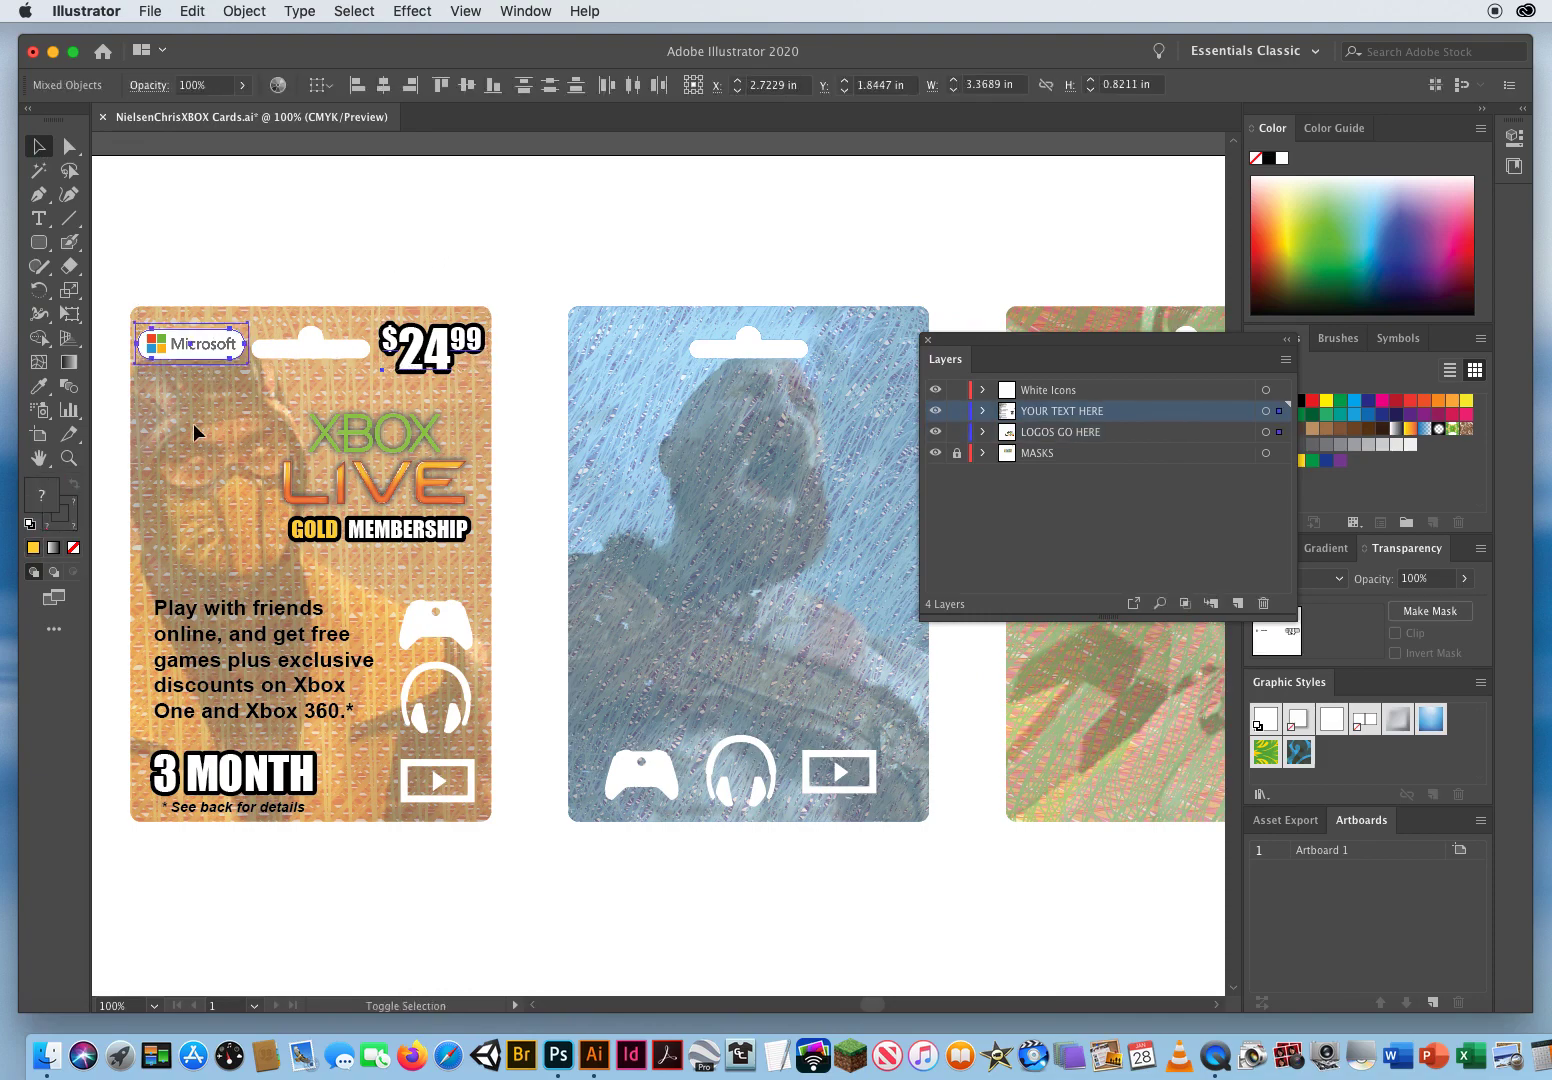
left_click_drag(193, 423, 462, 540)
left_click_drag(361, 865, 170, 775)
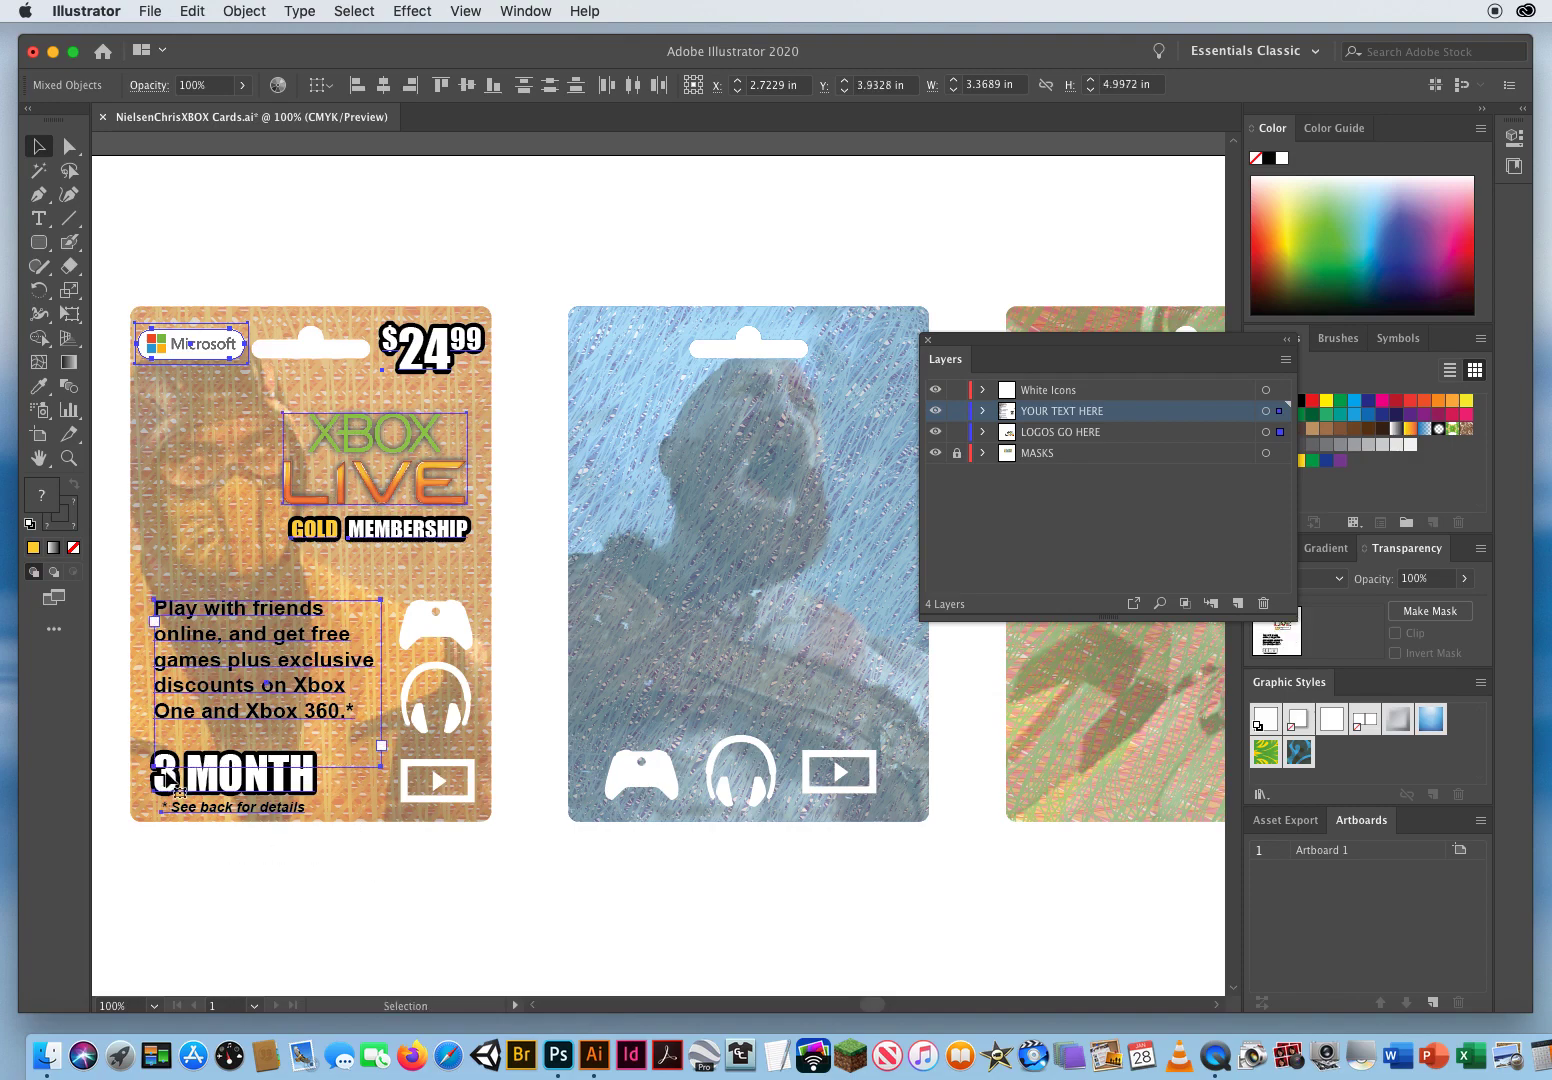
left_click_drag(187, 617, 619, 590)
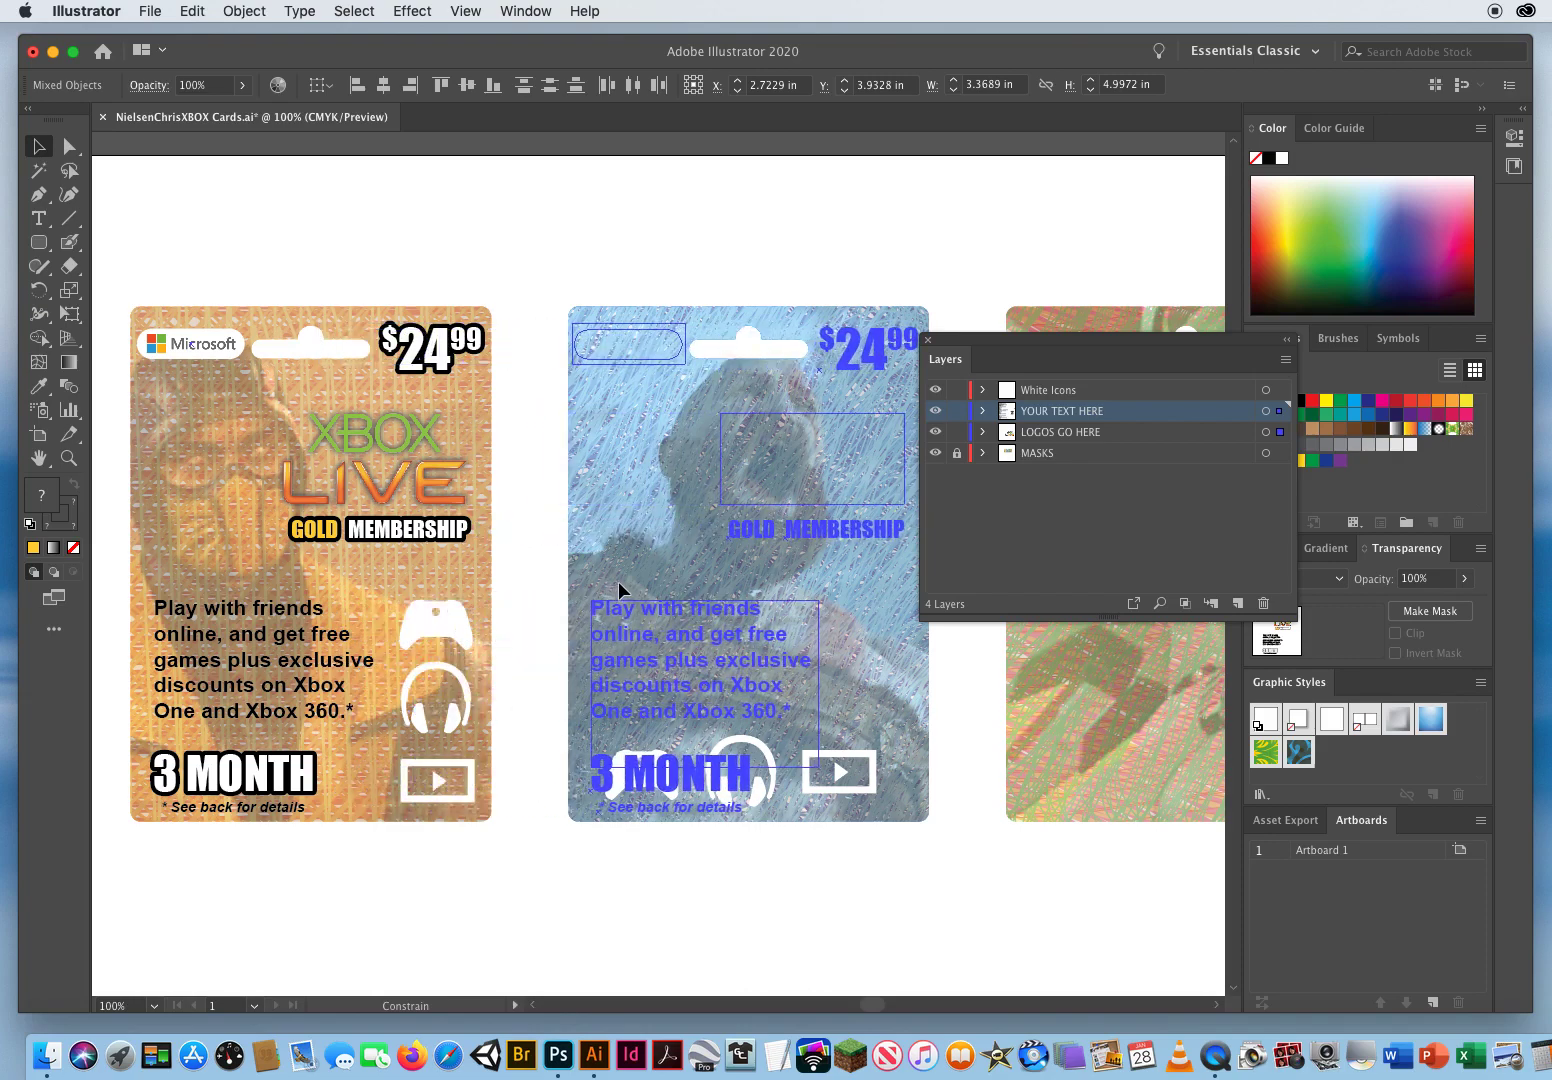
key("alt")
left_click_drag(619, 588, 619, 588)
left_click(482, 899)
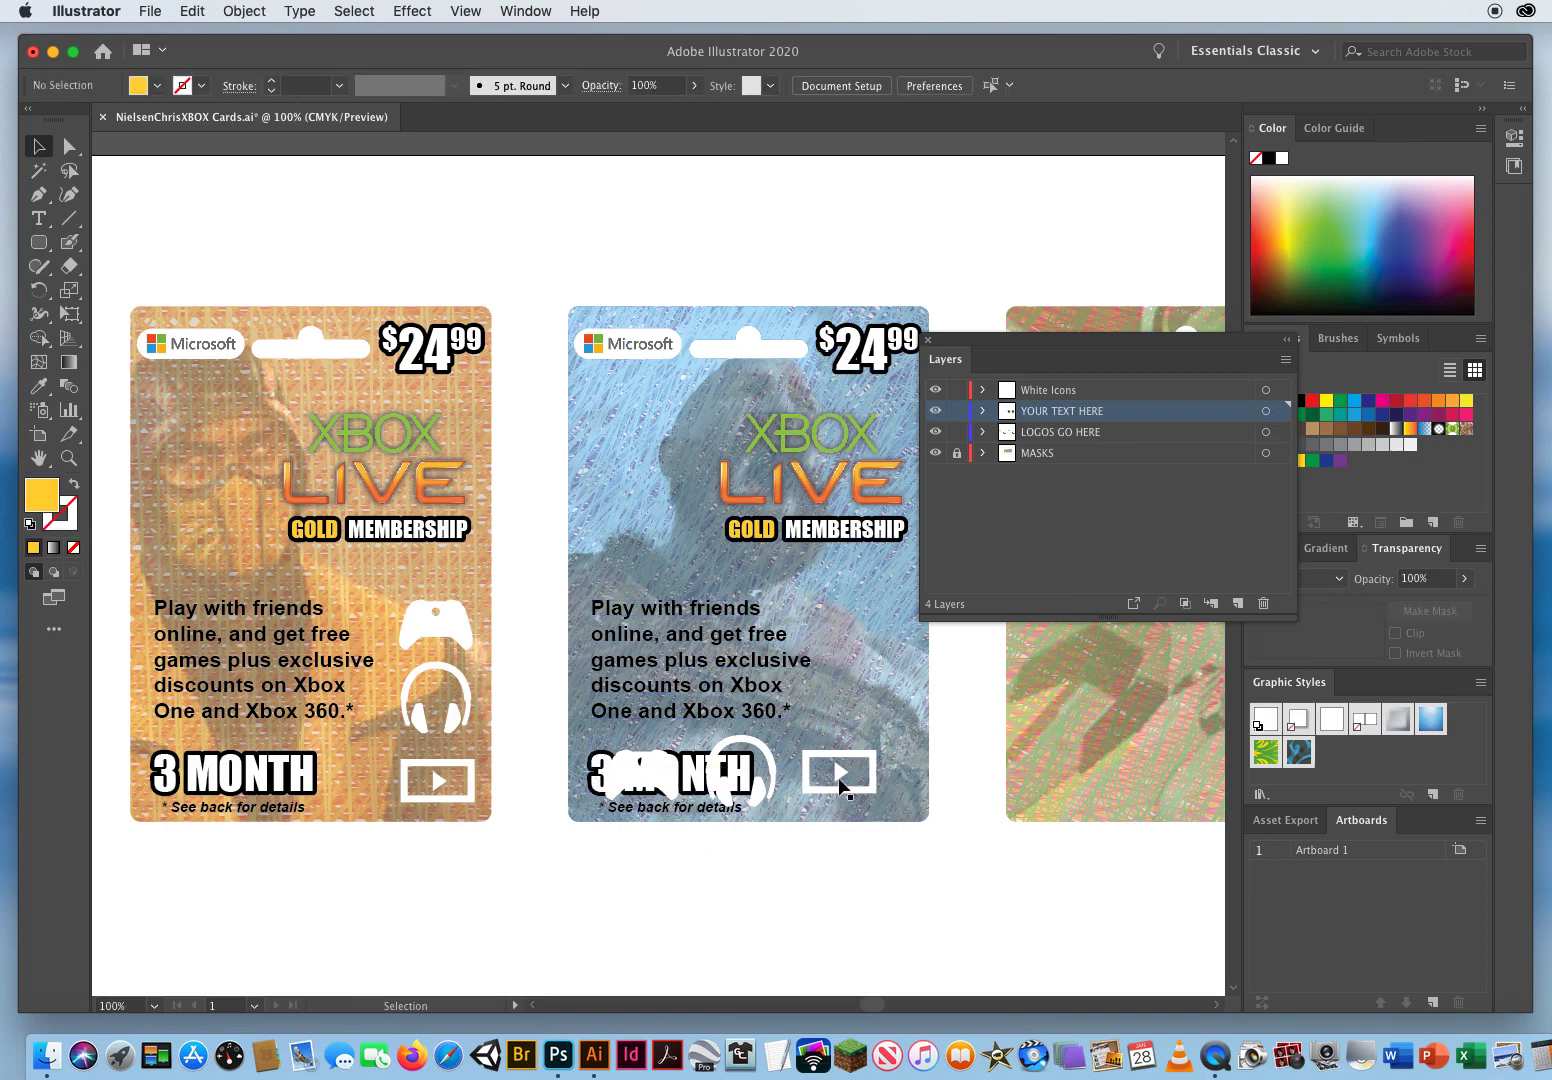
Move the blue card's description and its month label up, clear of the white icons.
left_click_drag(686, 894, 547, 907)
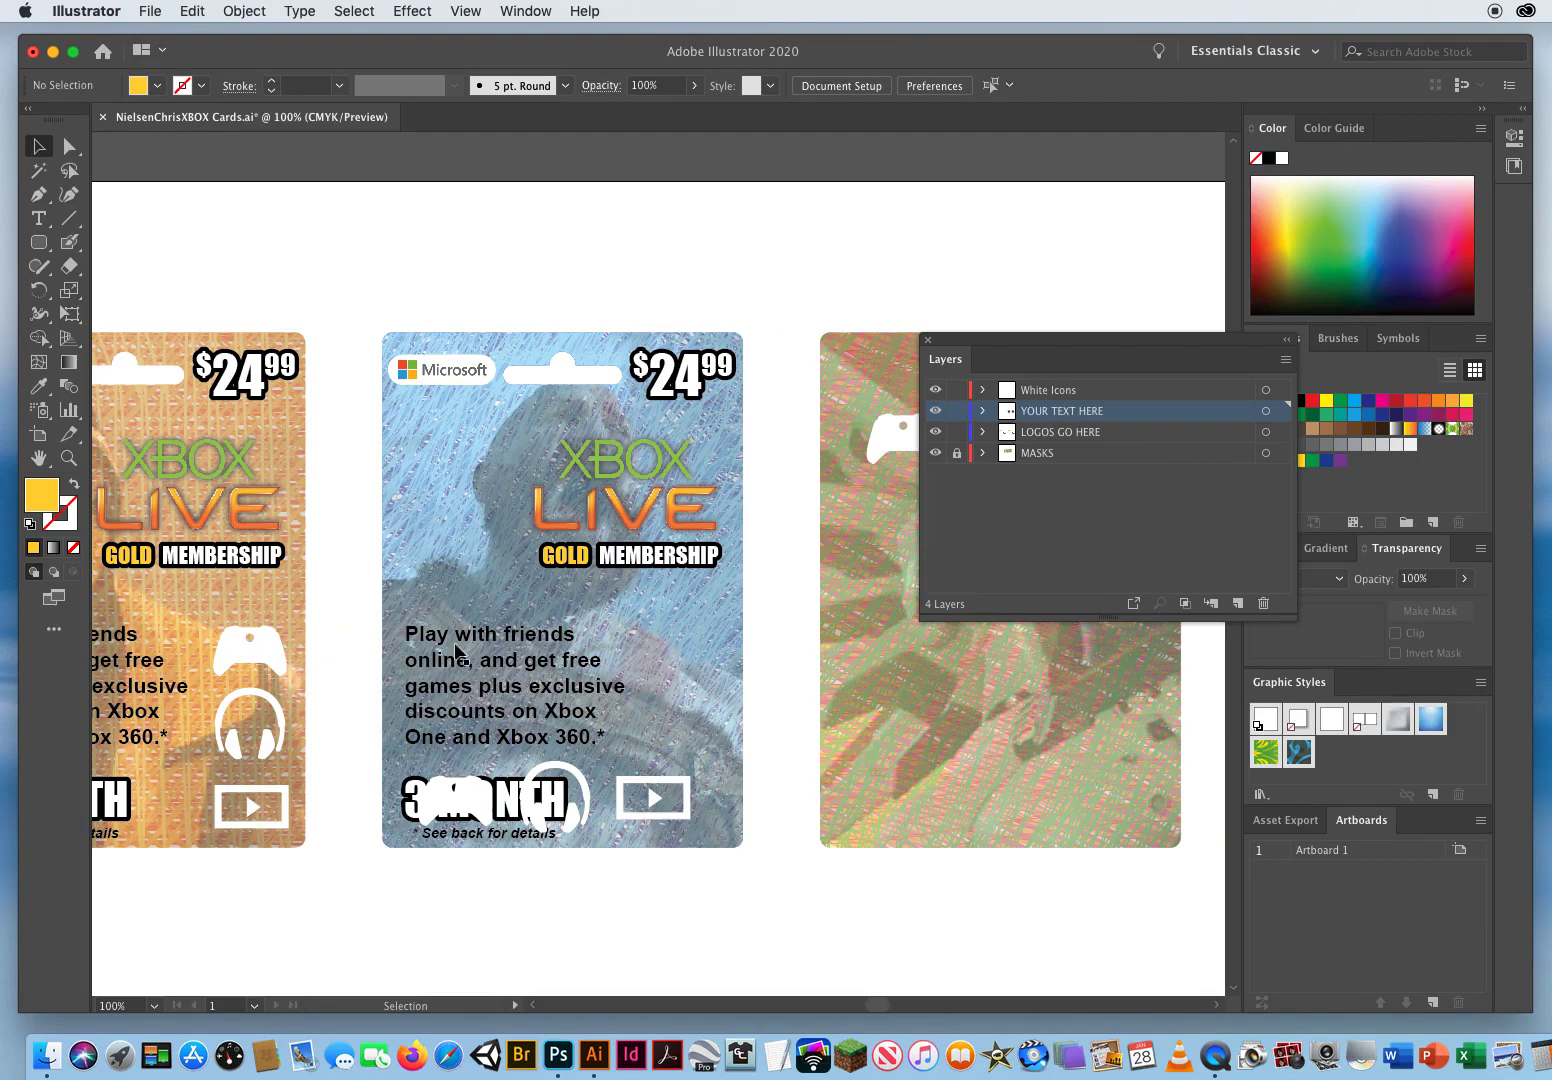
left_click_drag(453, 643, 396, 531)
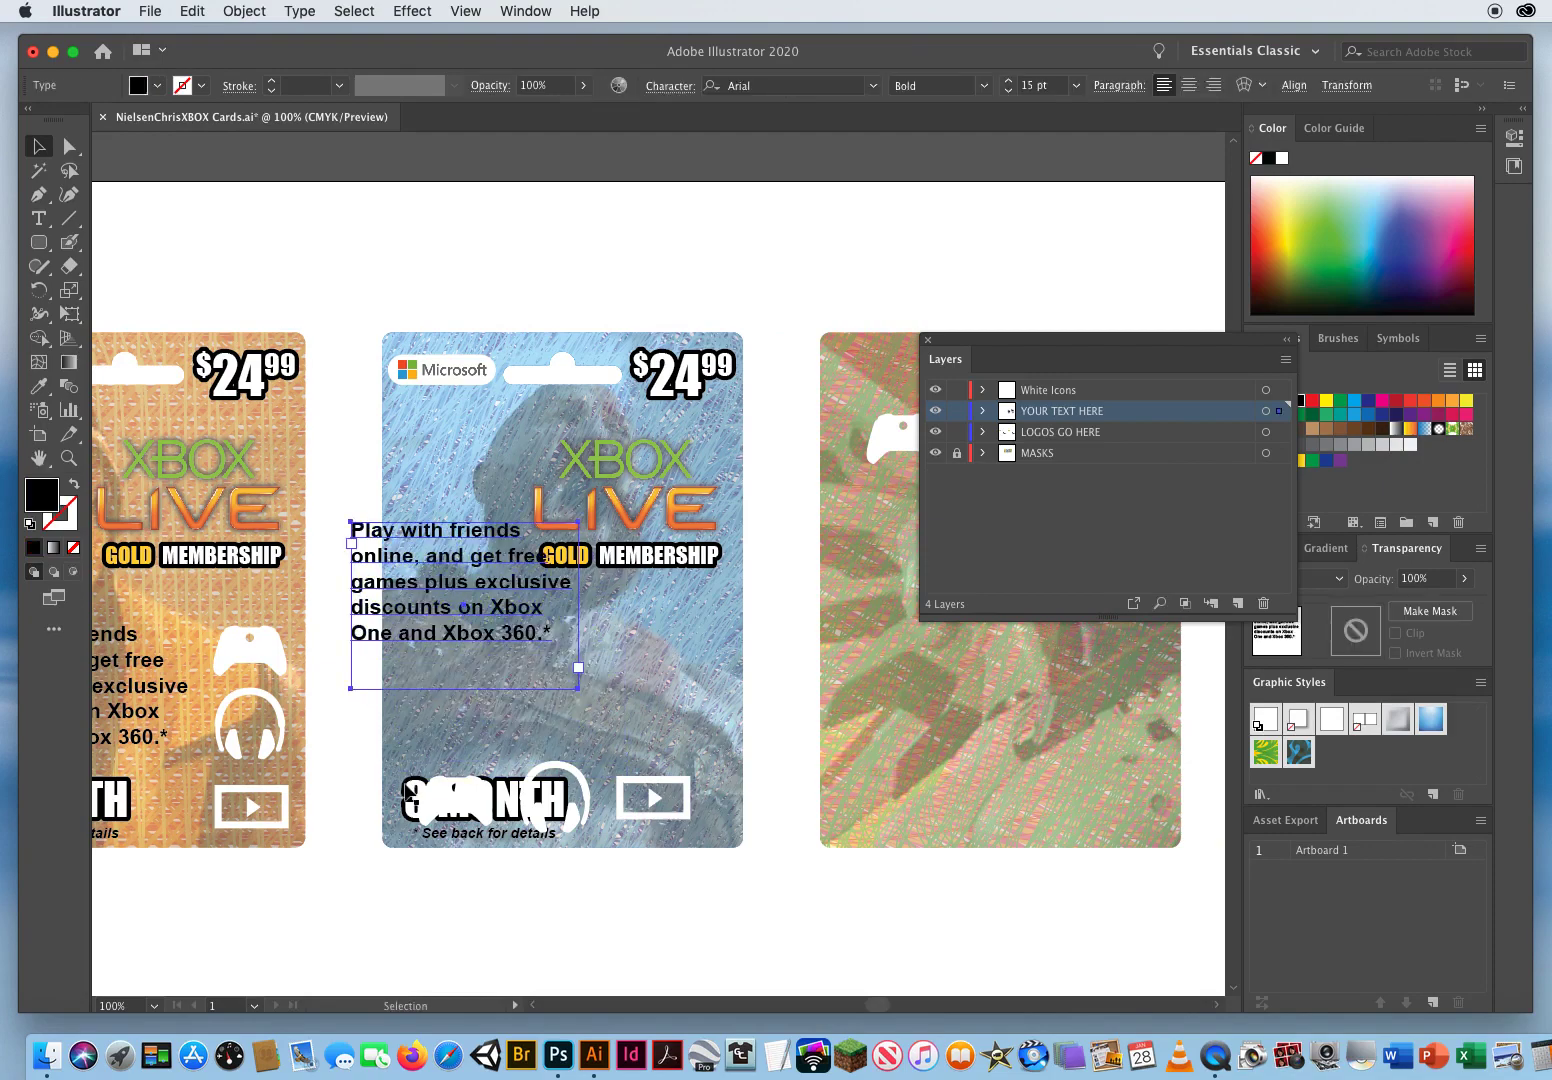
left_click_drag(410, 796, 331, 693)
Change the blue card's month label to 6 MONTH and move "* See back for details" directly beneath it.
left_click(38, 218)
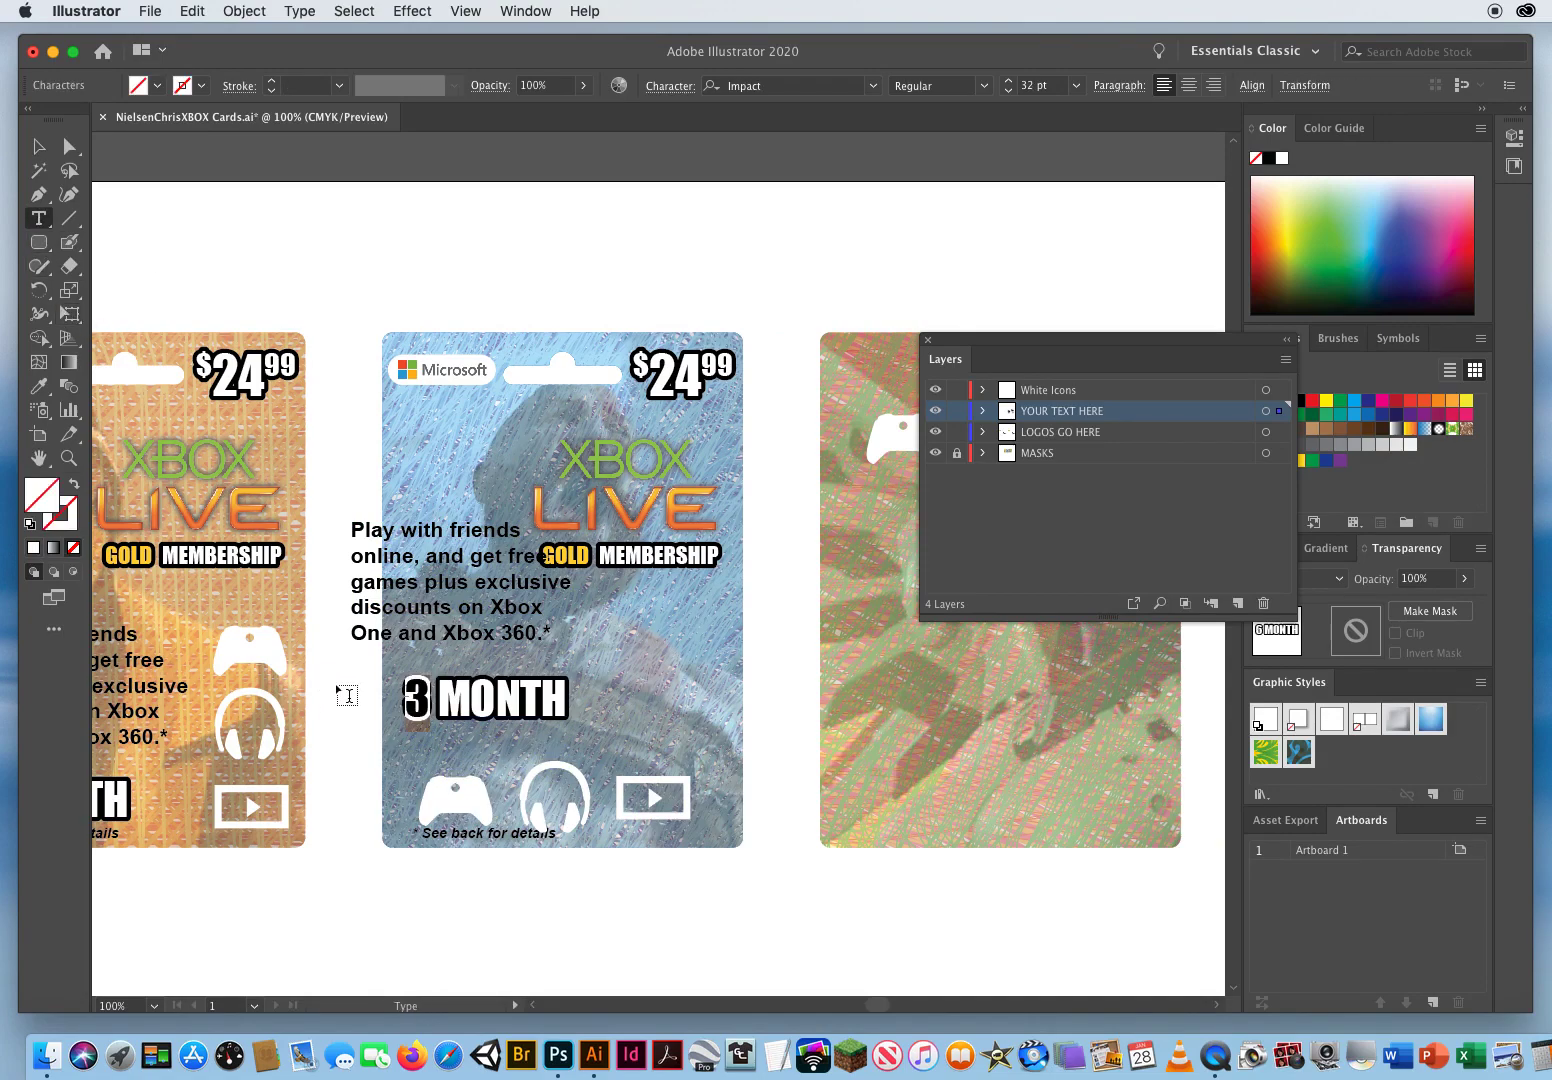
type("6")
left_click(39, 147)
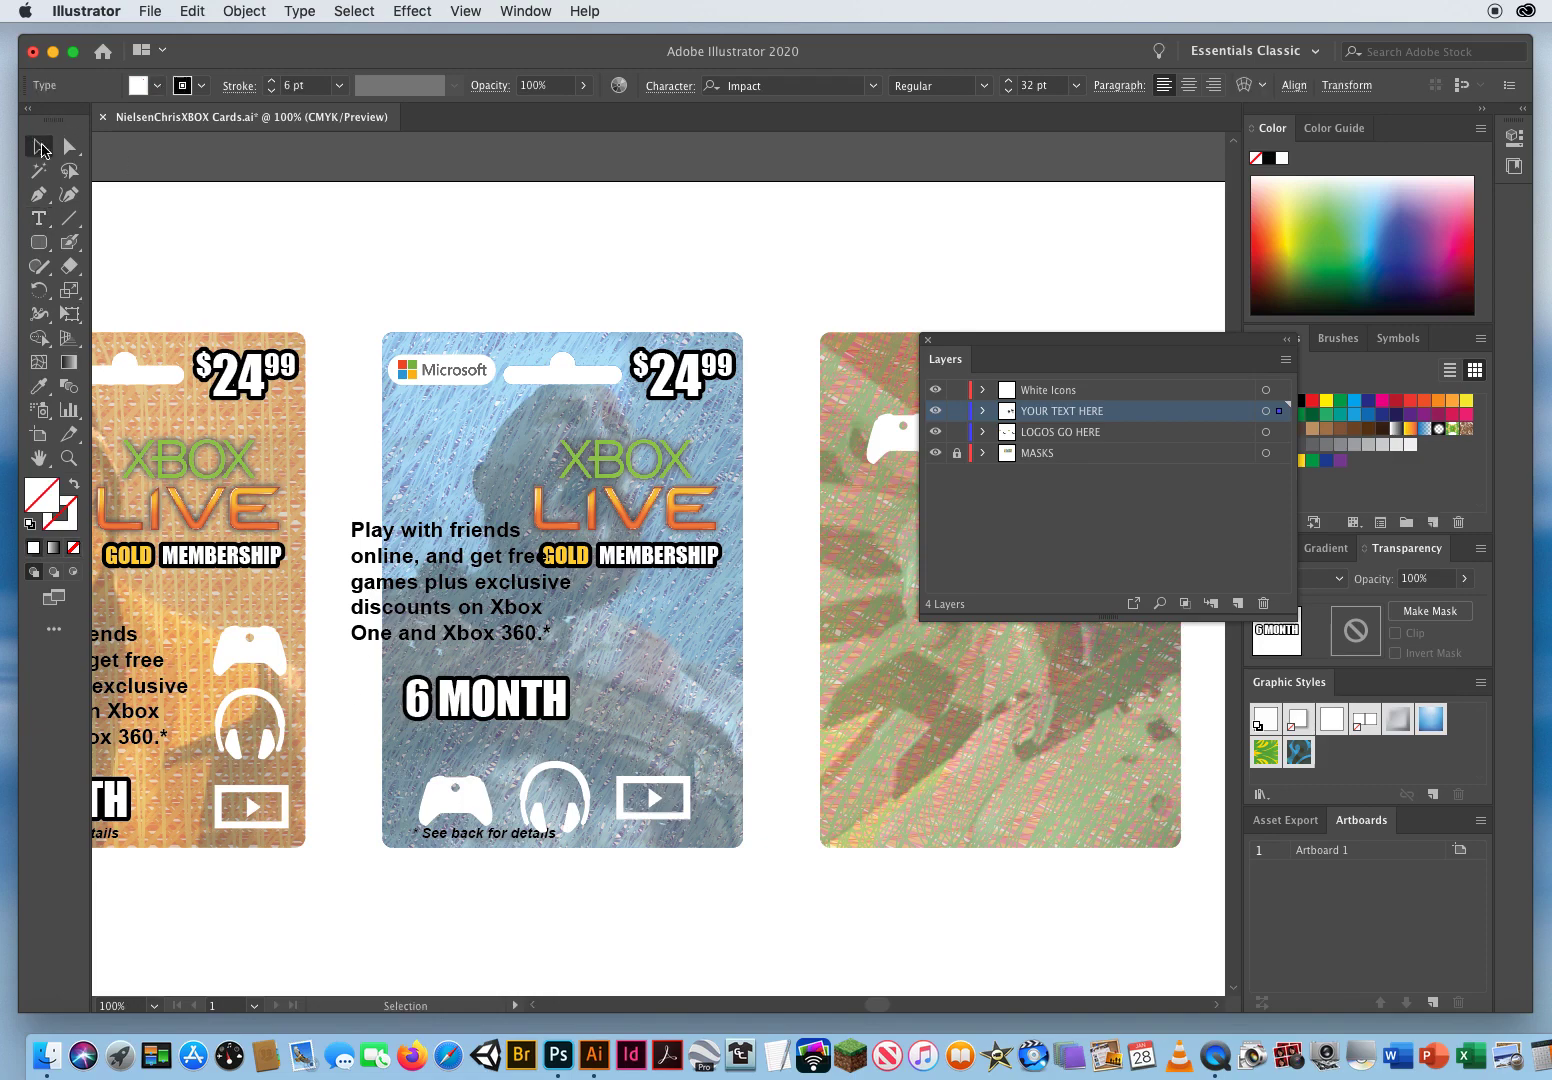
left_click_drag(441, 841, 444, 736)
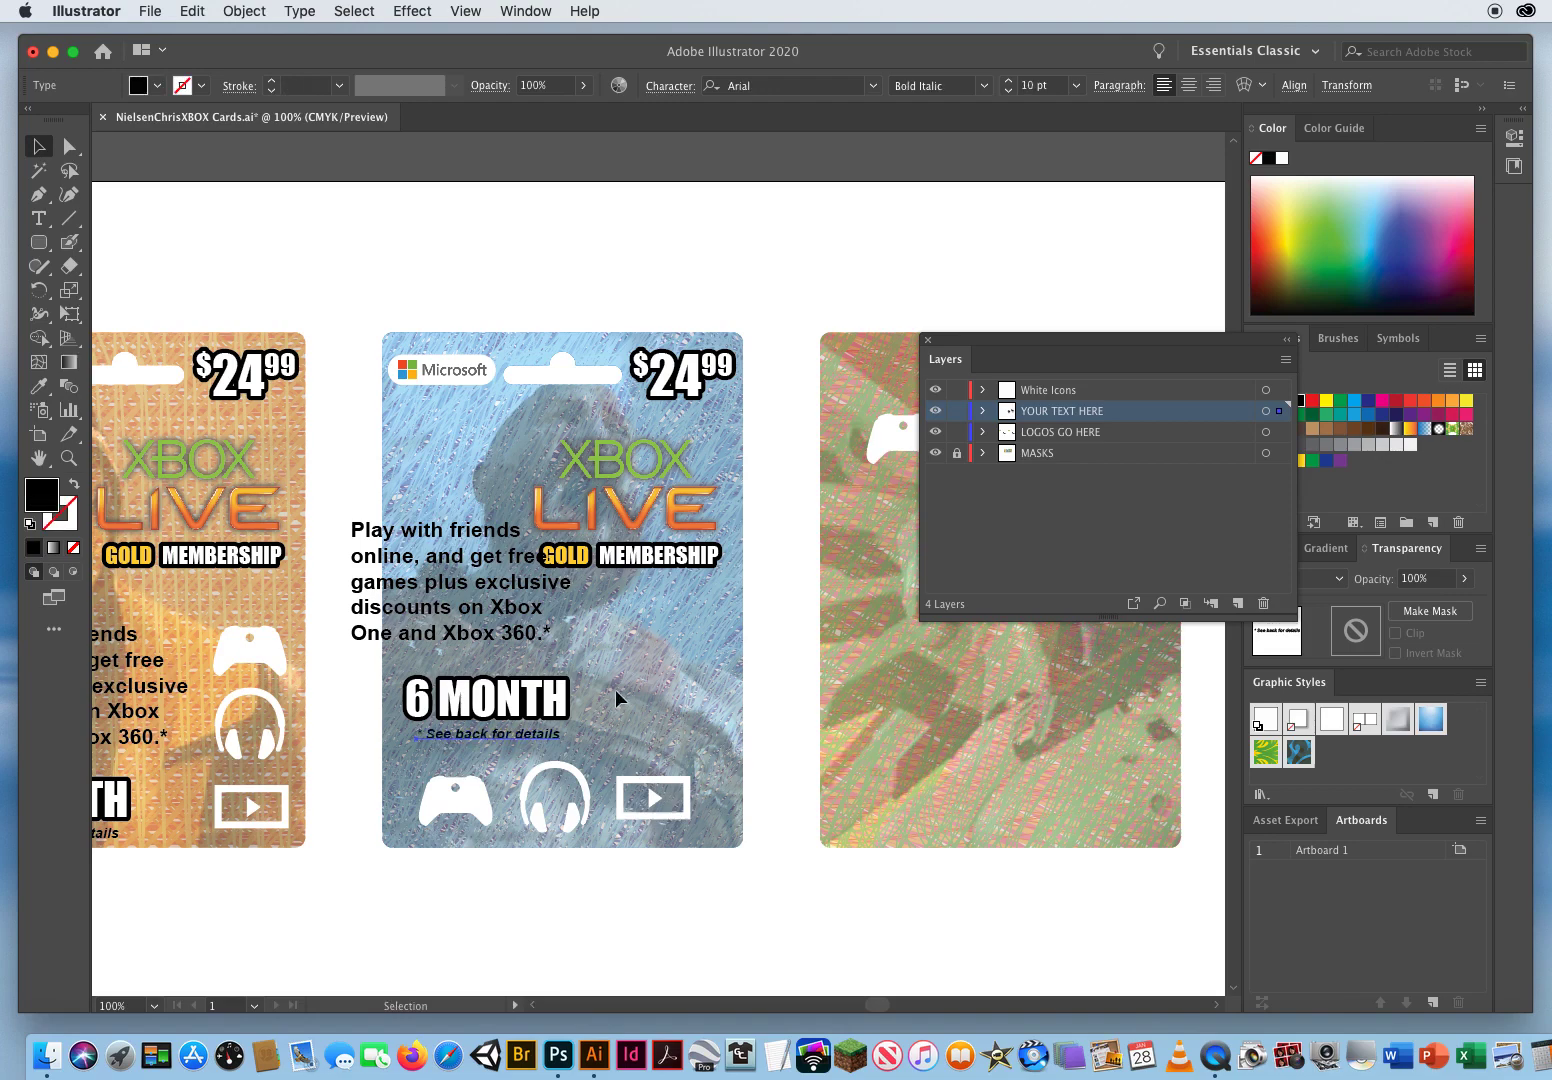
Move the 6 MONTH label and its details note together to just below the blue card's GOLD MEMBERSHIP line.
left_click_drag(615, 686, 660, 614)
left_click(523, 713)
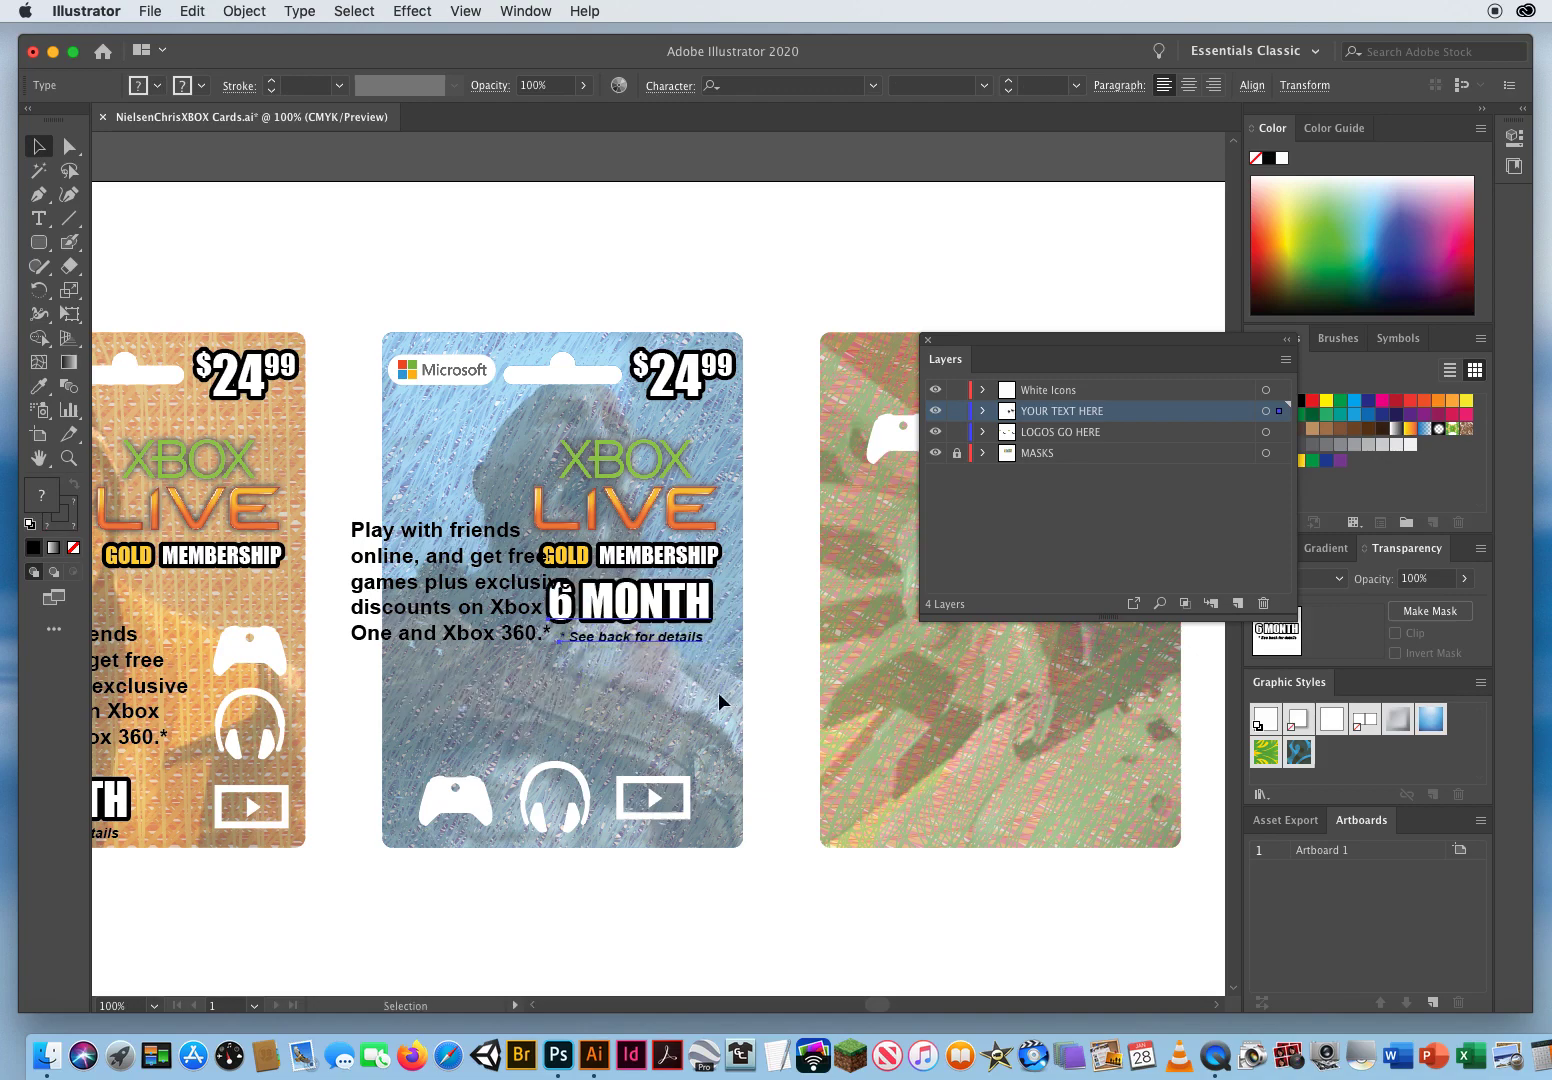
left_click_drag(763, 452, 669, 713)
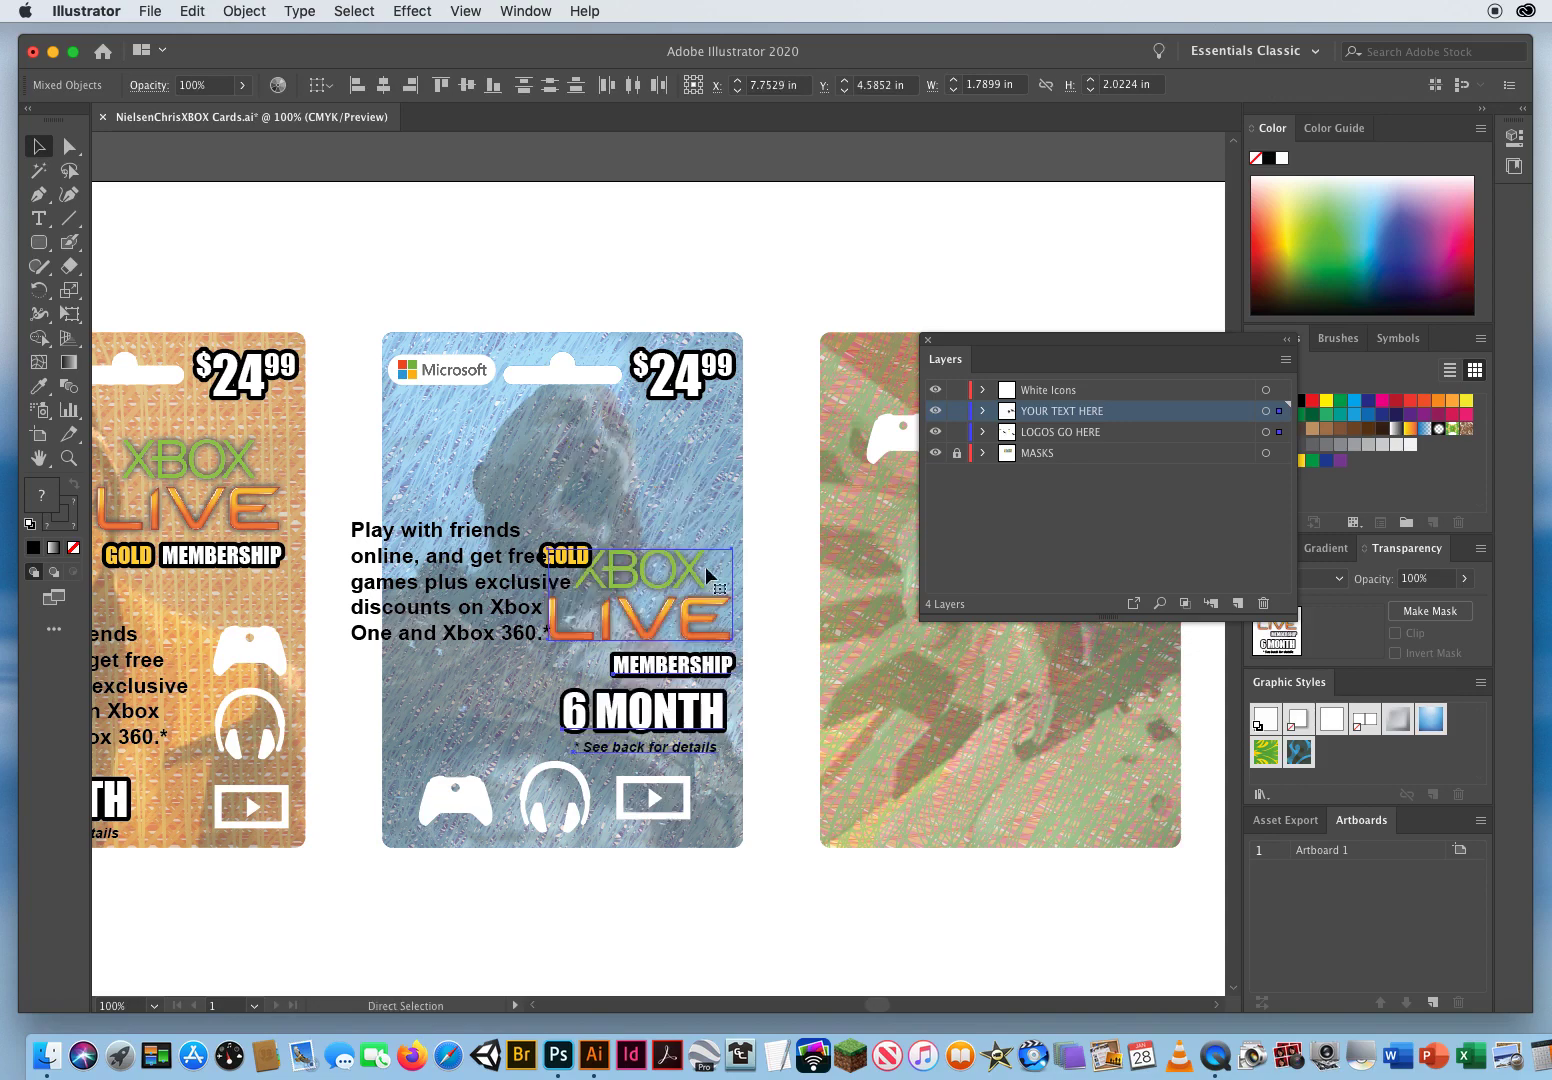
key("super+z")
Move the blue card's Xbox Live logo with the text lines below it down-left above the icons, and place the description to its right.
left_click_drag(446, 581, 363, 837)
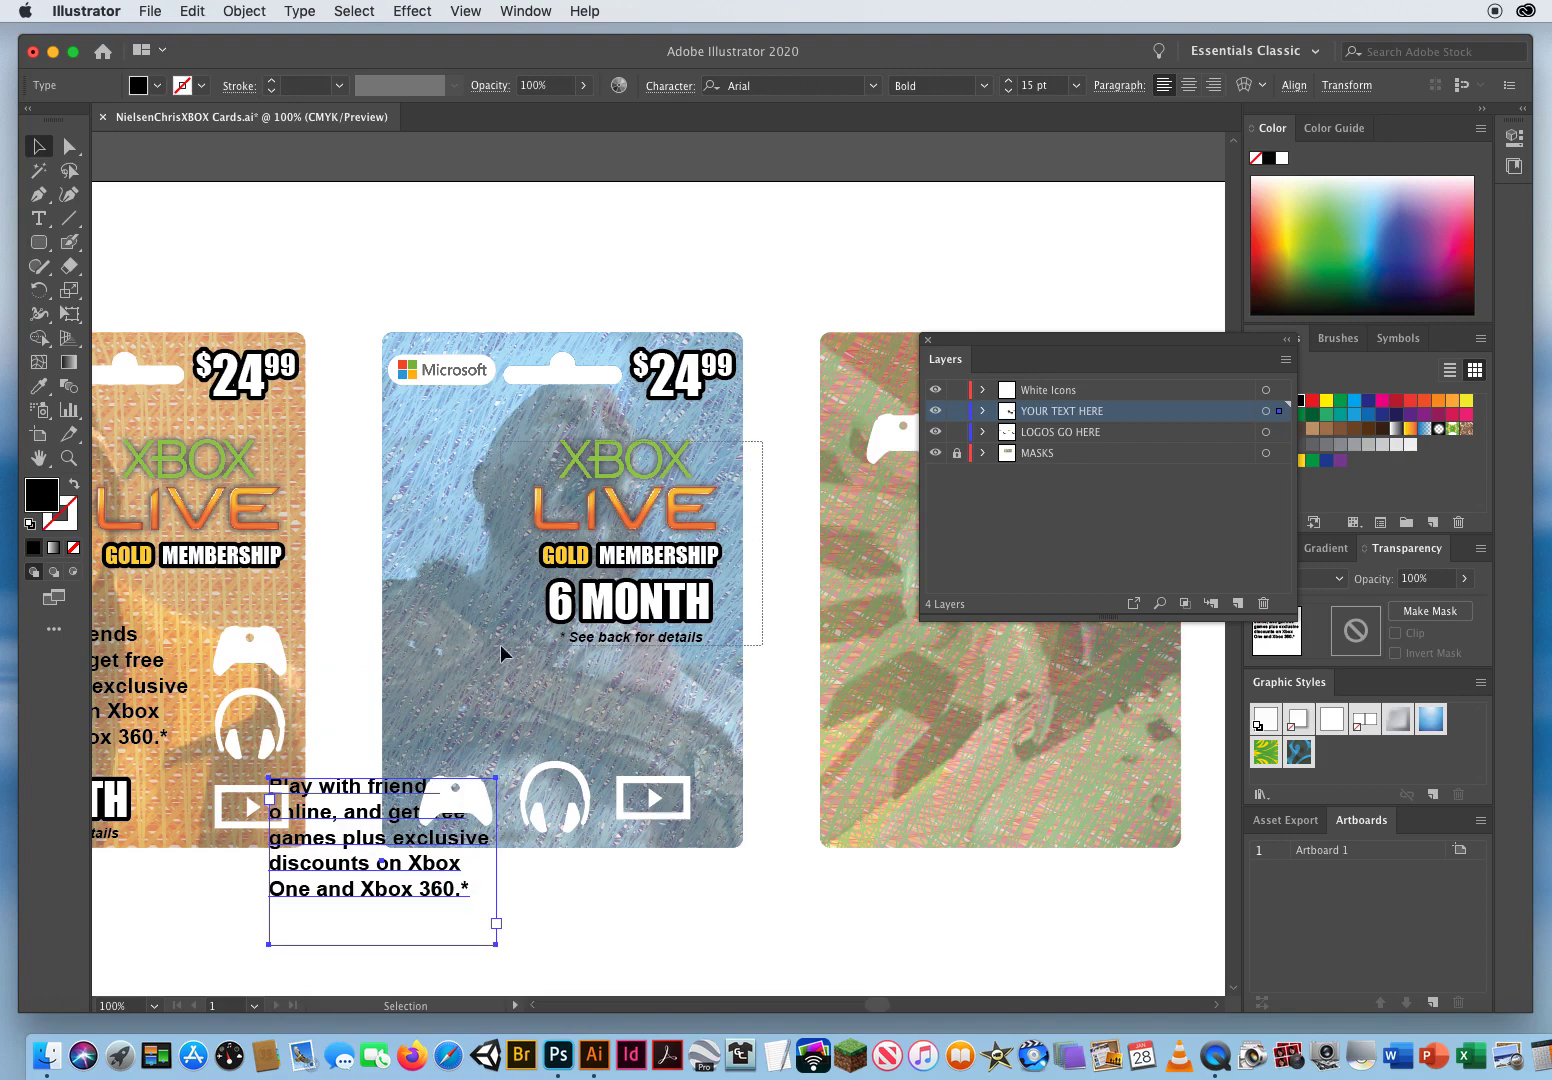
left_click(615, 562)
left_click_drag(632, 546, 490, 655)
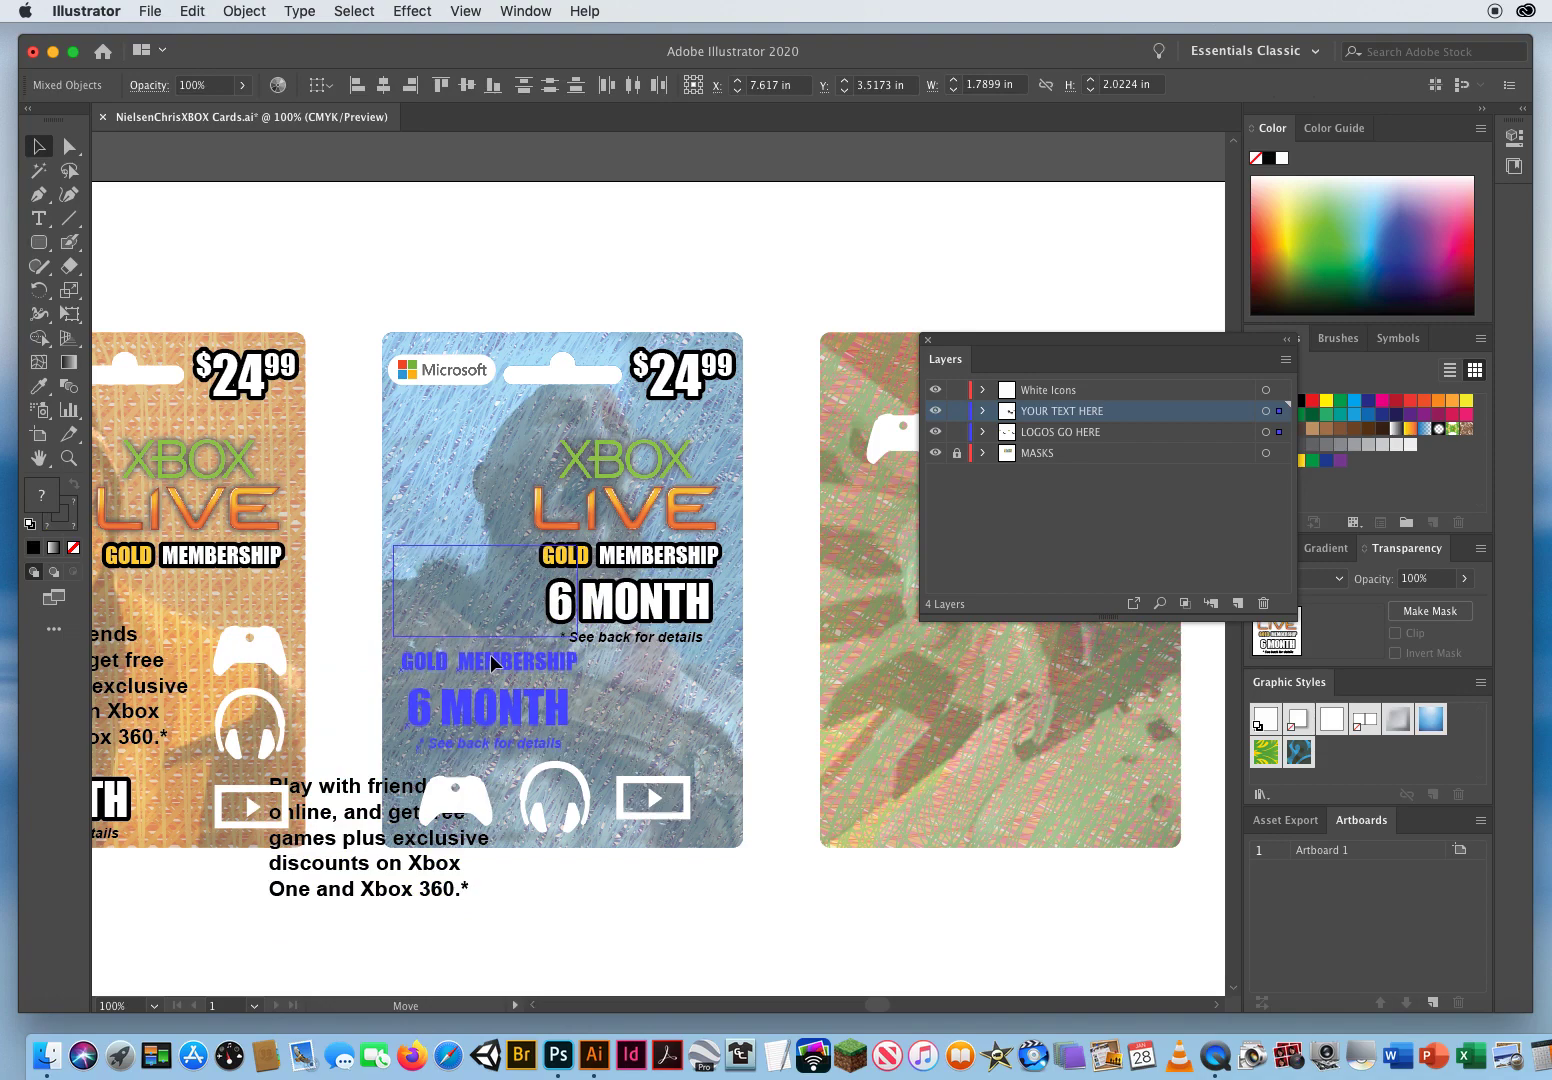
left_click(781, 637)
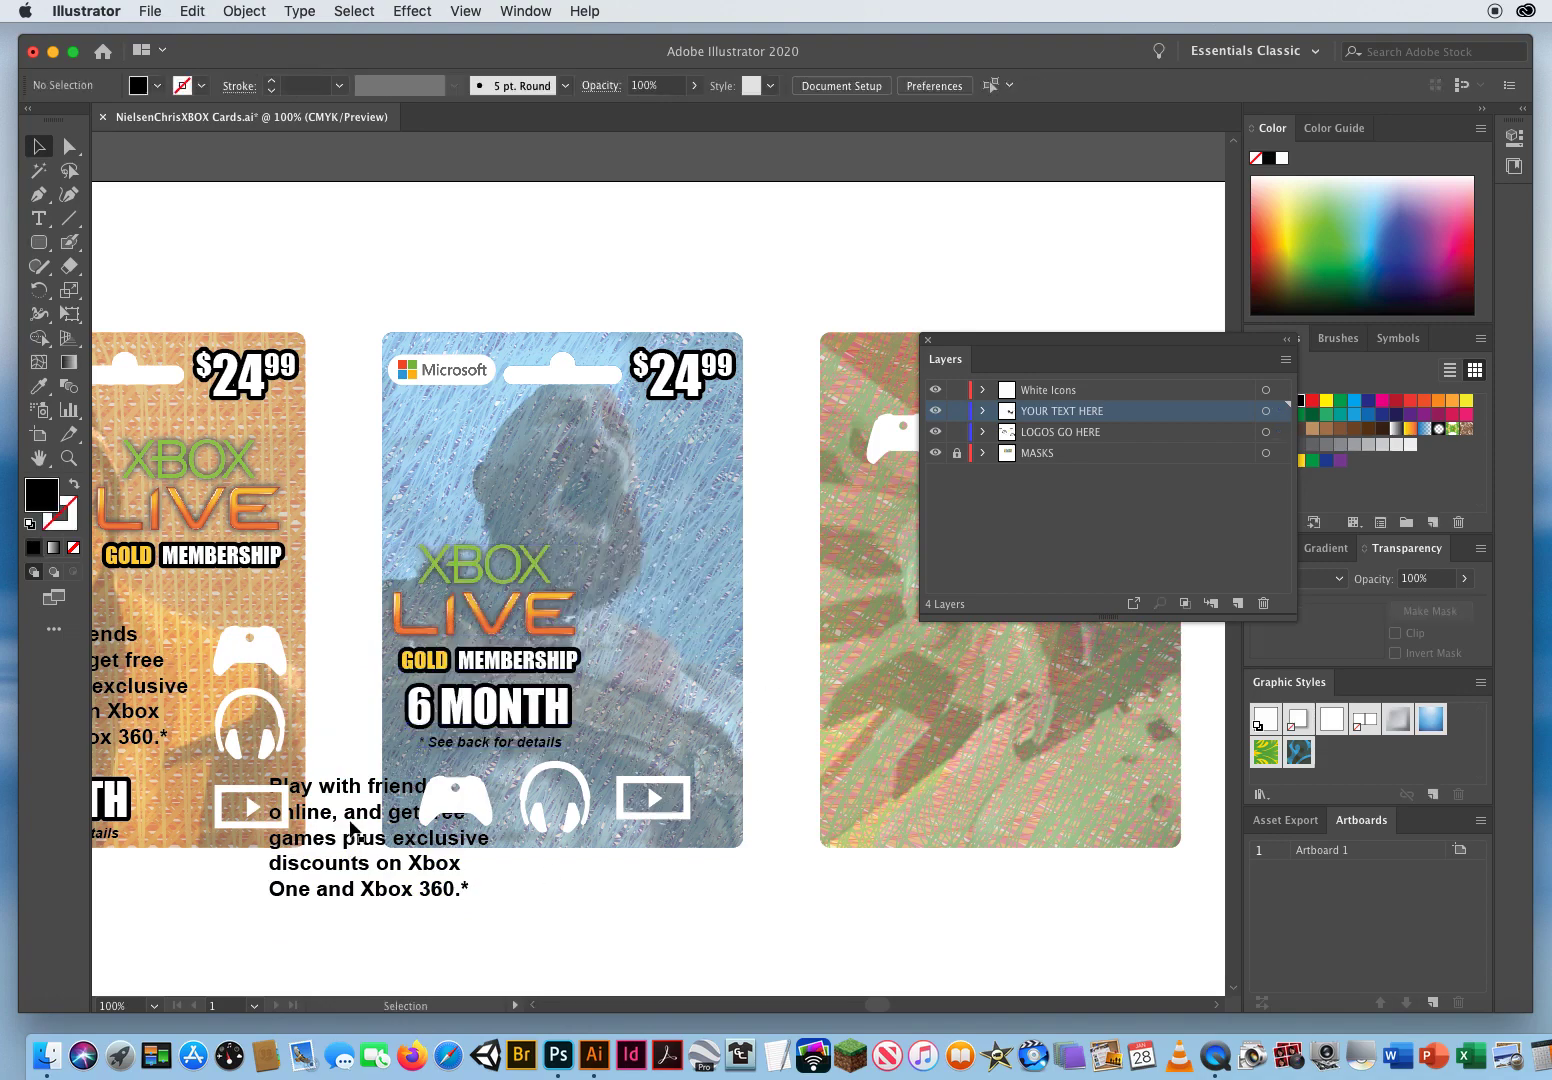
left_click_drag(352, 822, 679, 526)
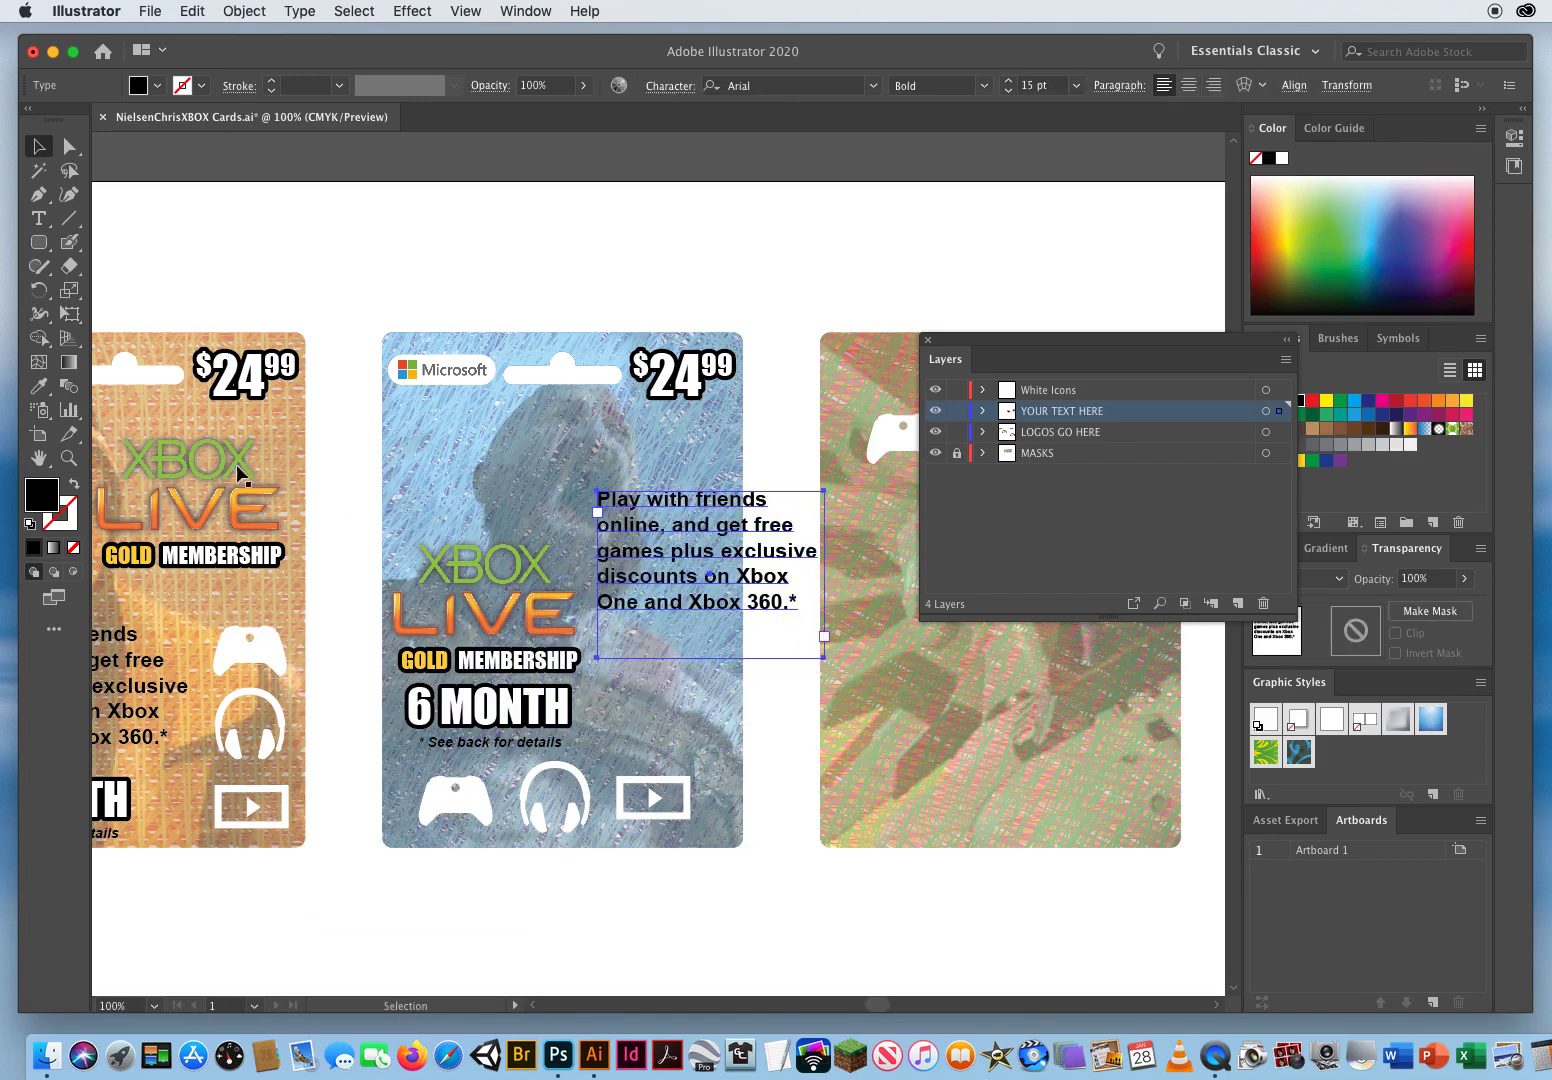
Check the required 6-month card text beside the artboard and set the blue card's price to $39.99.
left_click_drag(229, 493, 1050, 630)
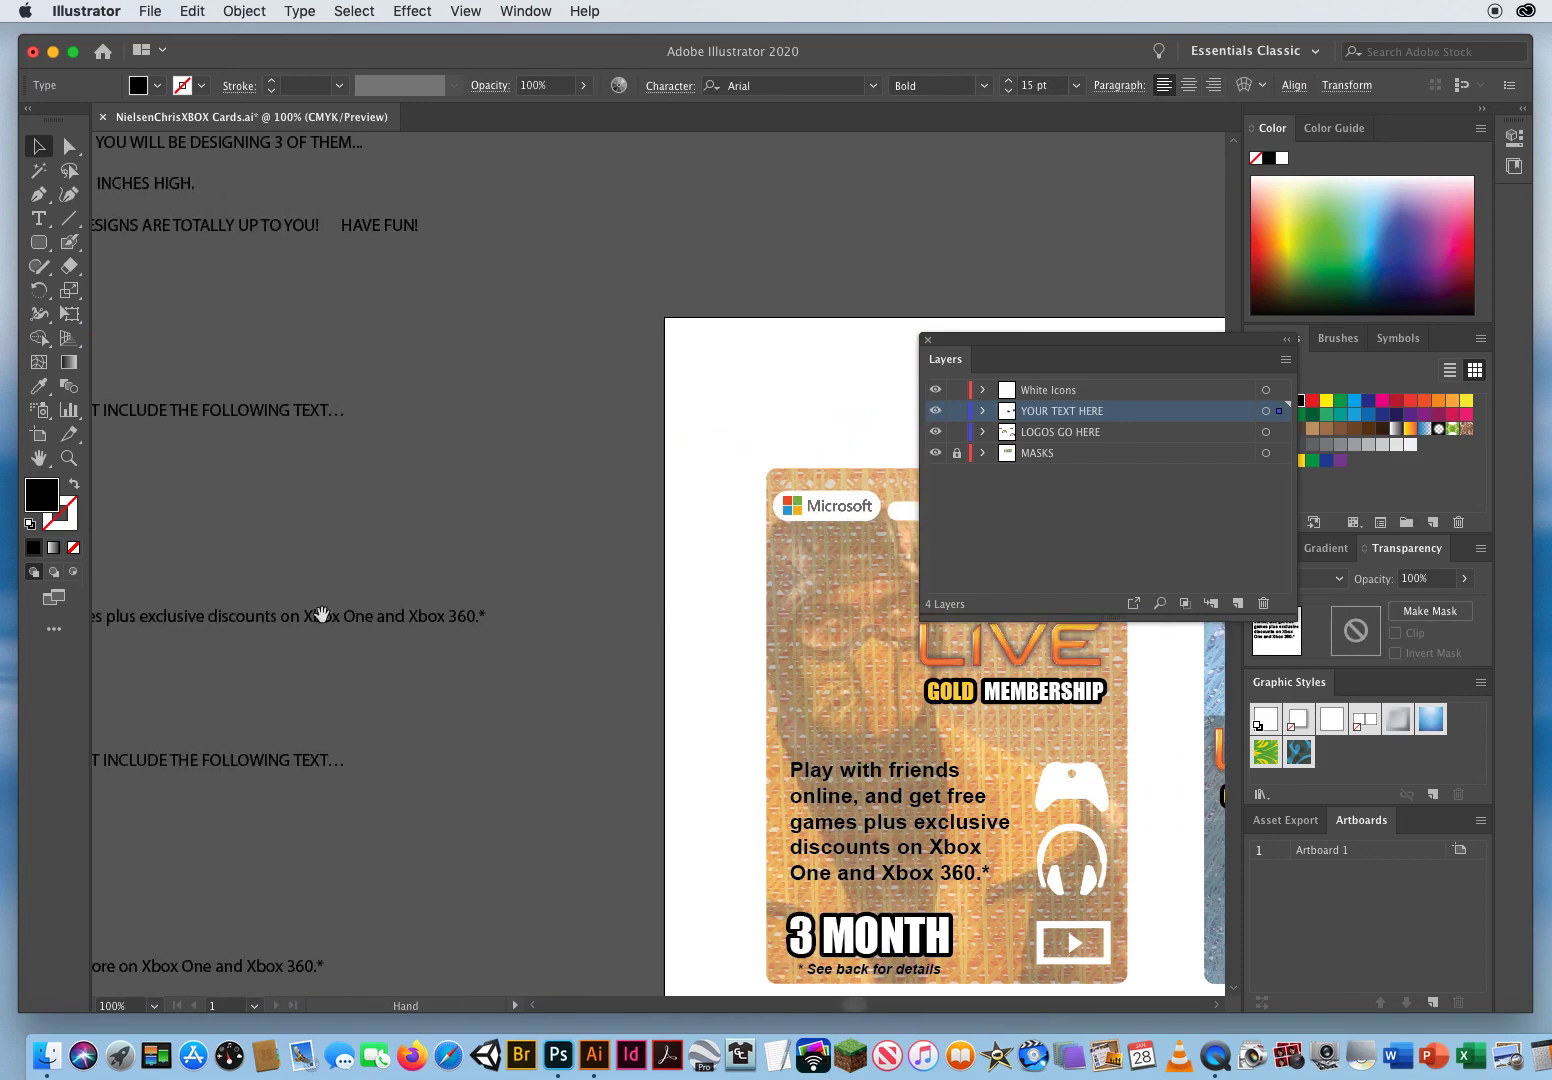
left_click_drag(214, 574, 675, 215)
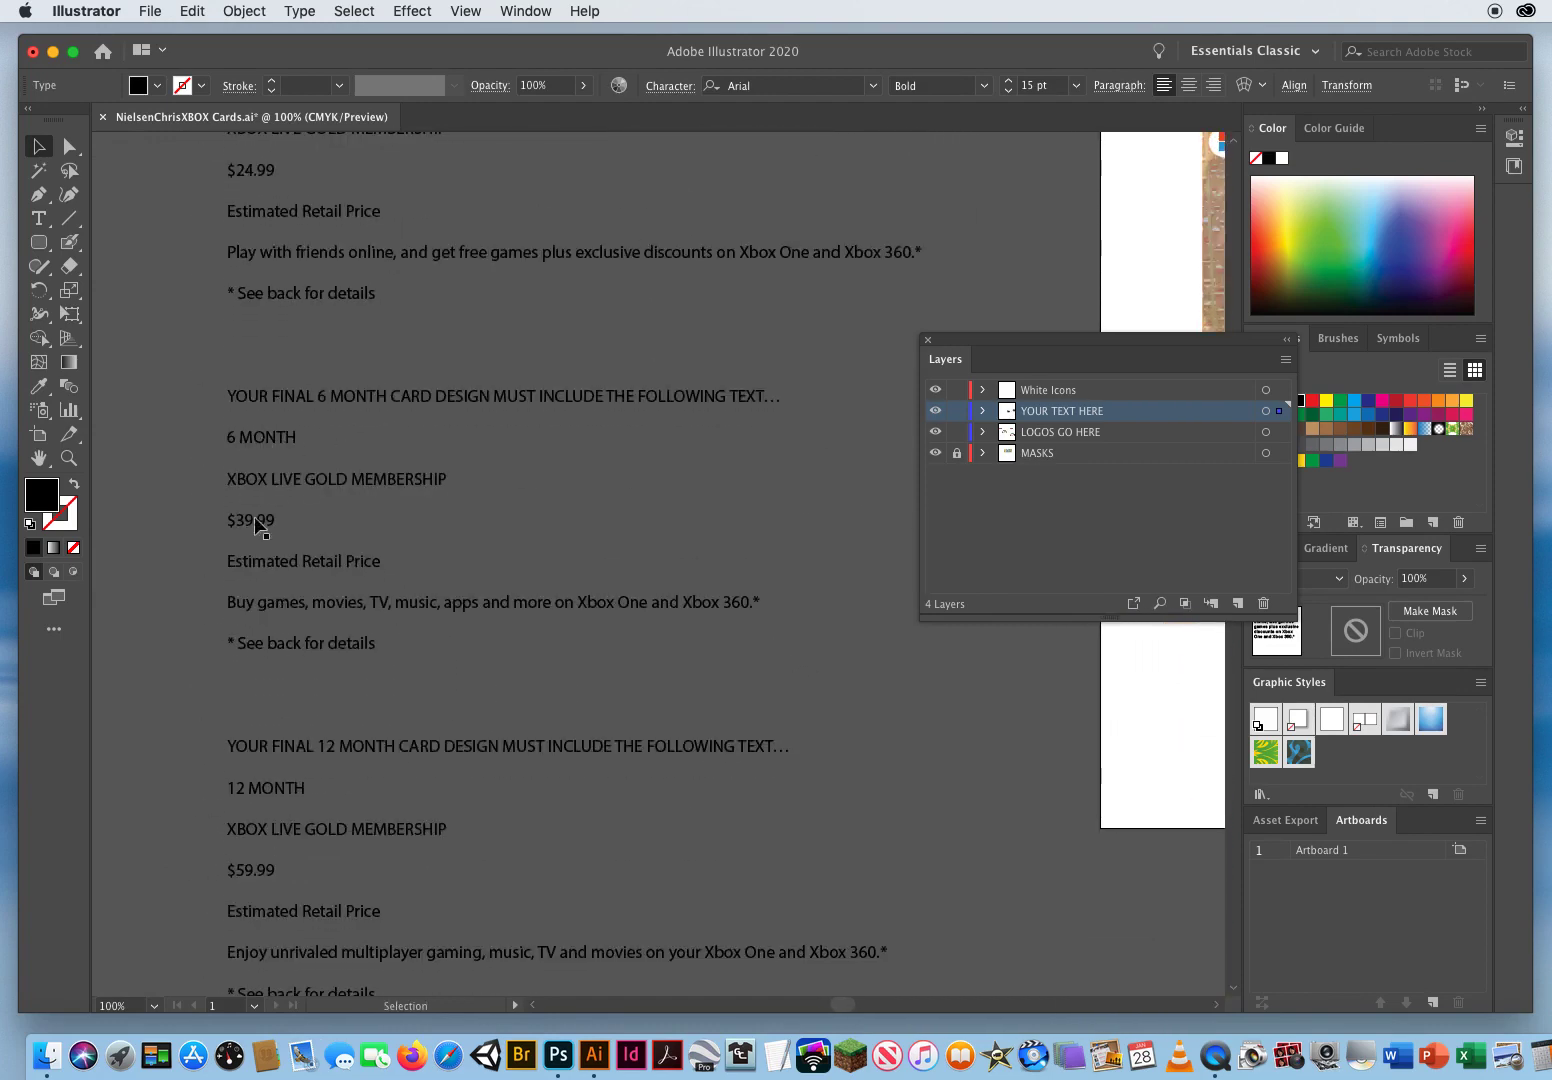
left_click_drag(780, 702, 142, 727)
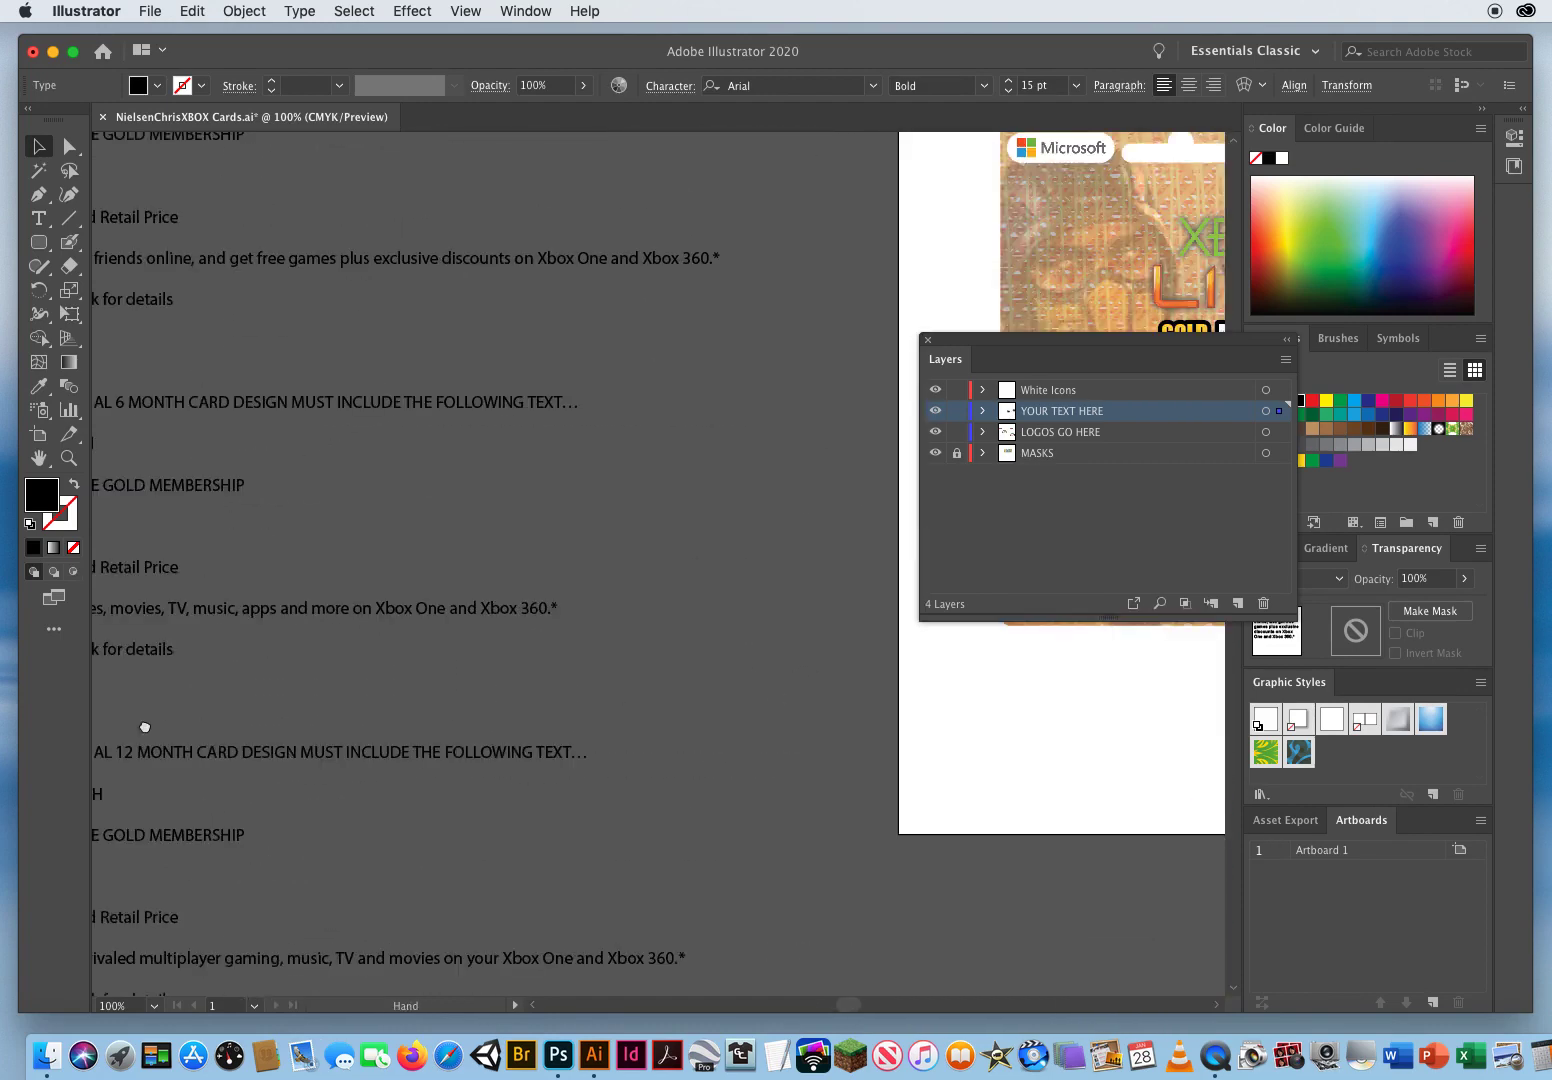
left_click_drag(859, 727, 311, 827)
left_click_drag(270, 247, 130, 308)
left_click(40, 221)
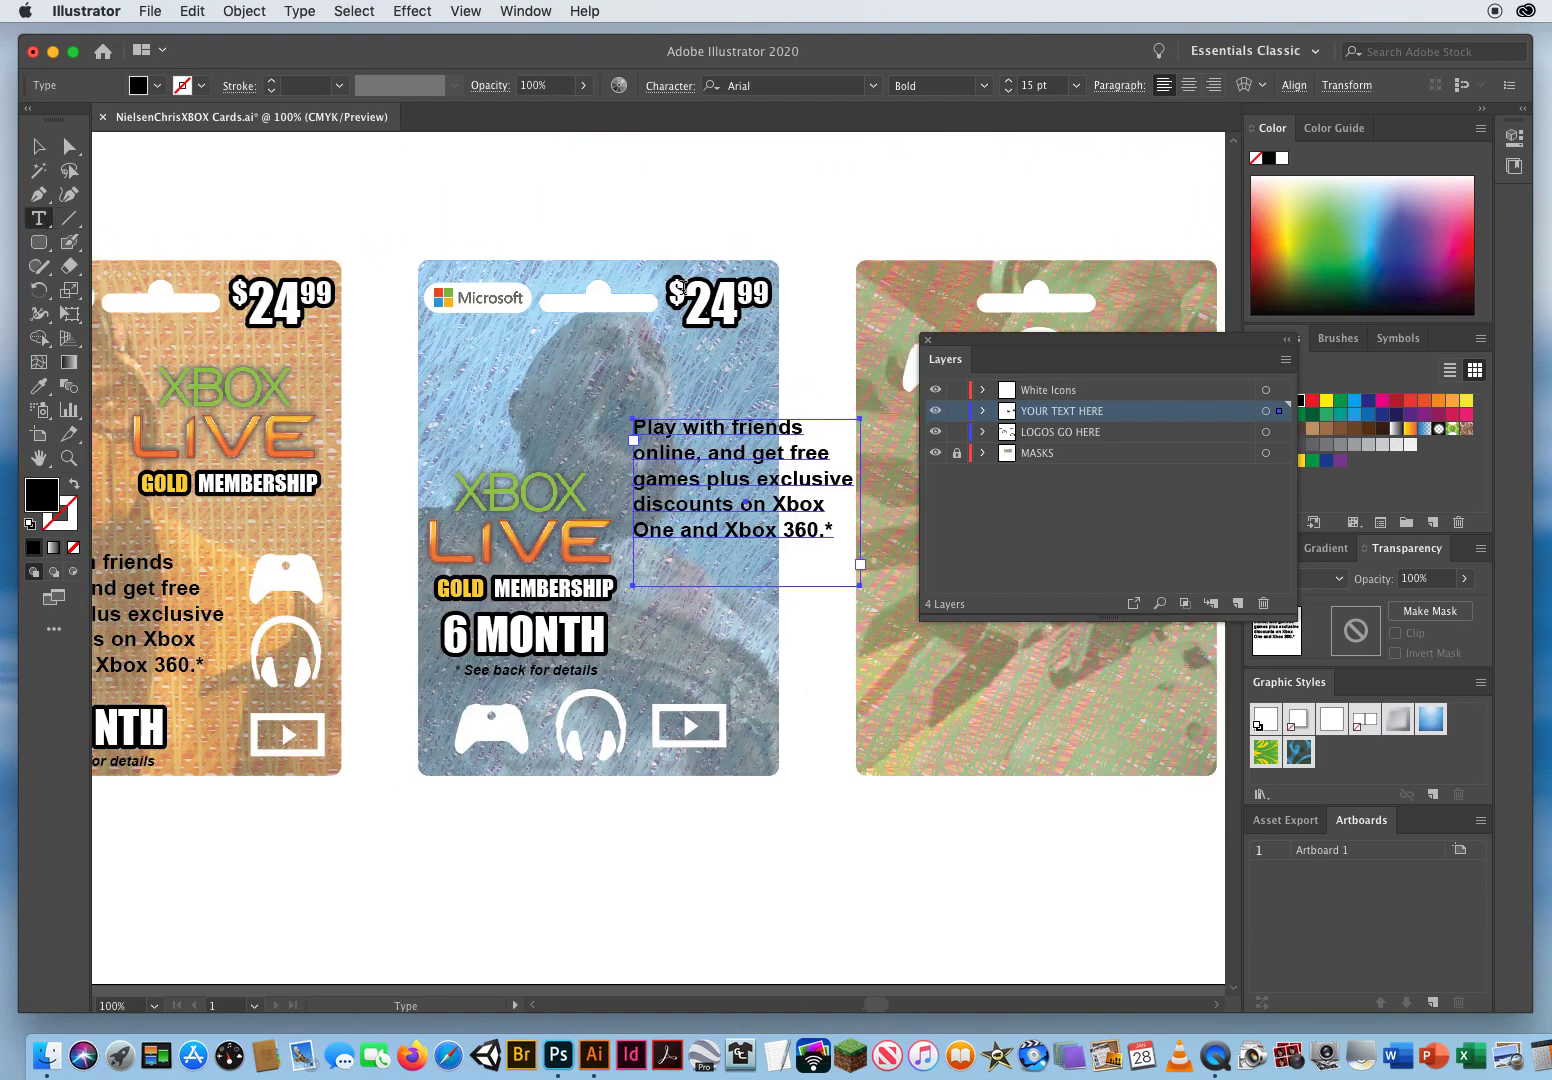
left_click_drag(685, 295, 727, 296)
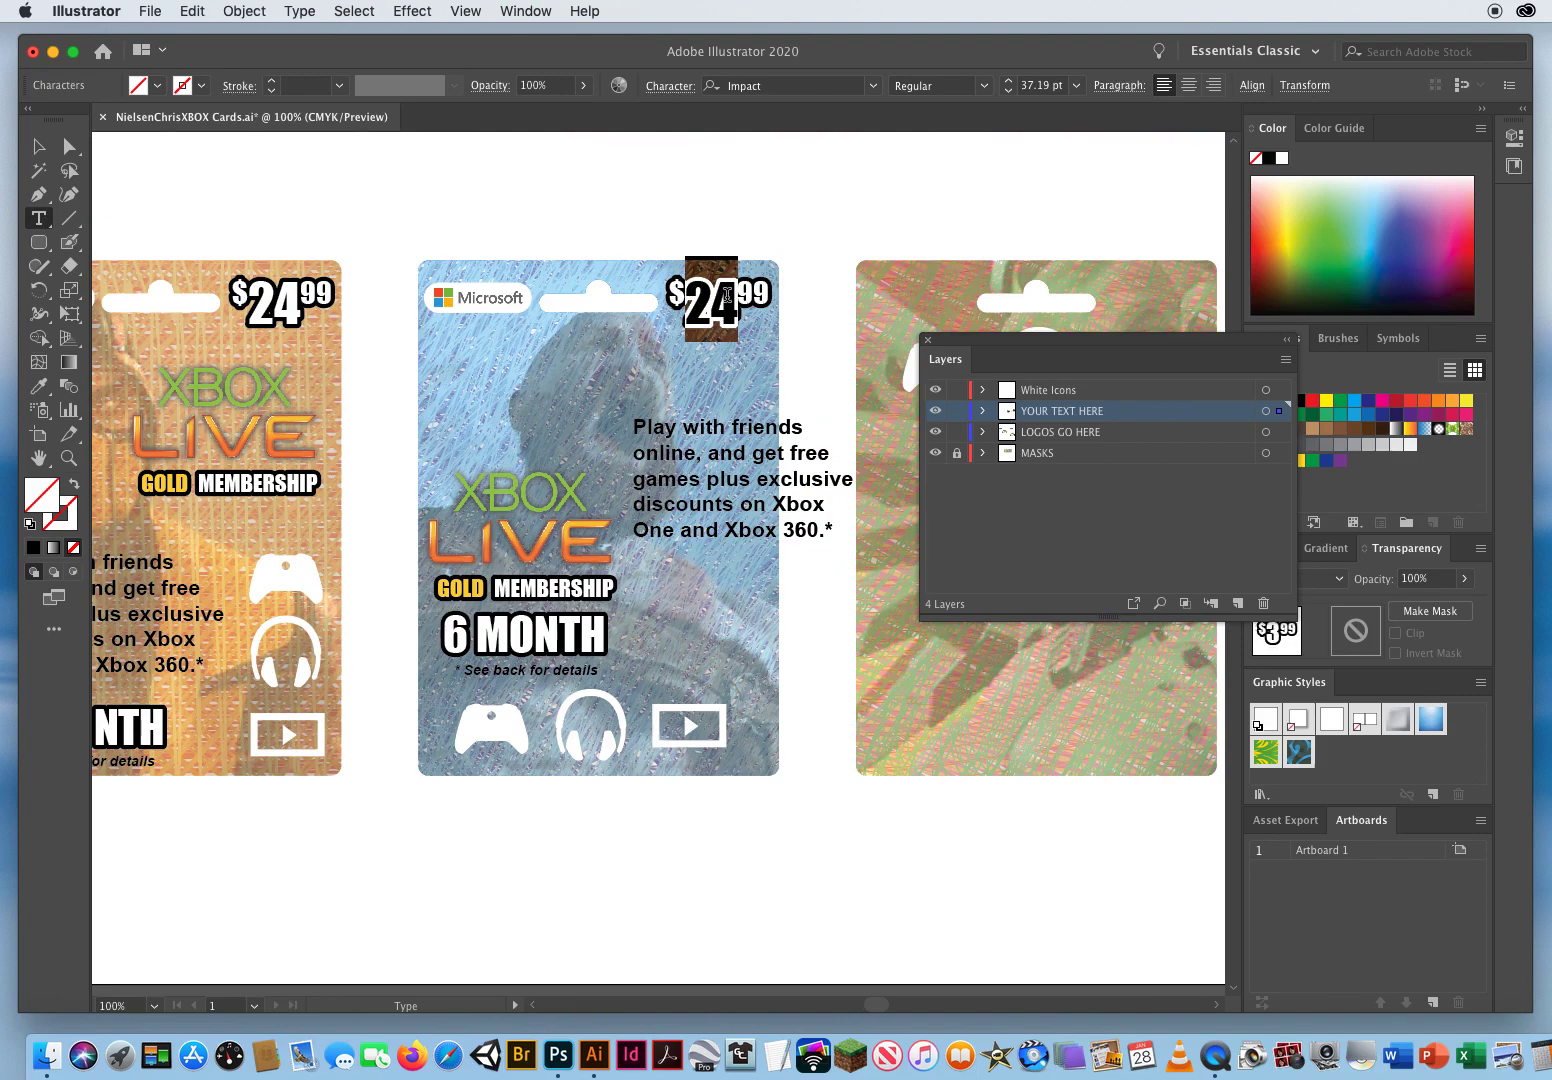
type("3999")
left_click(46, 147)
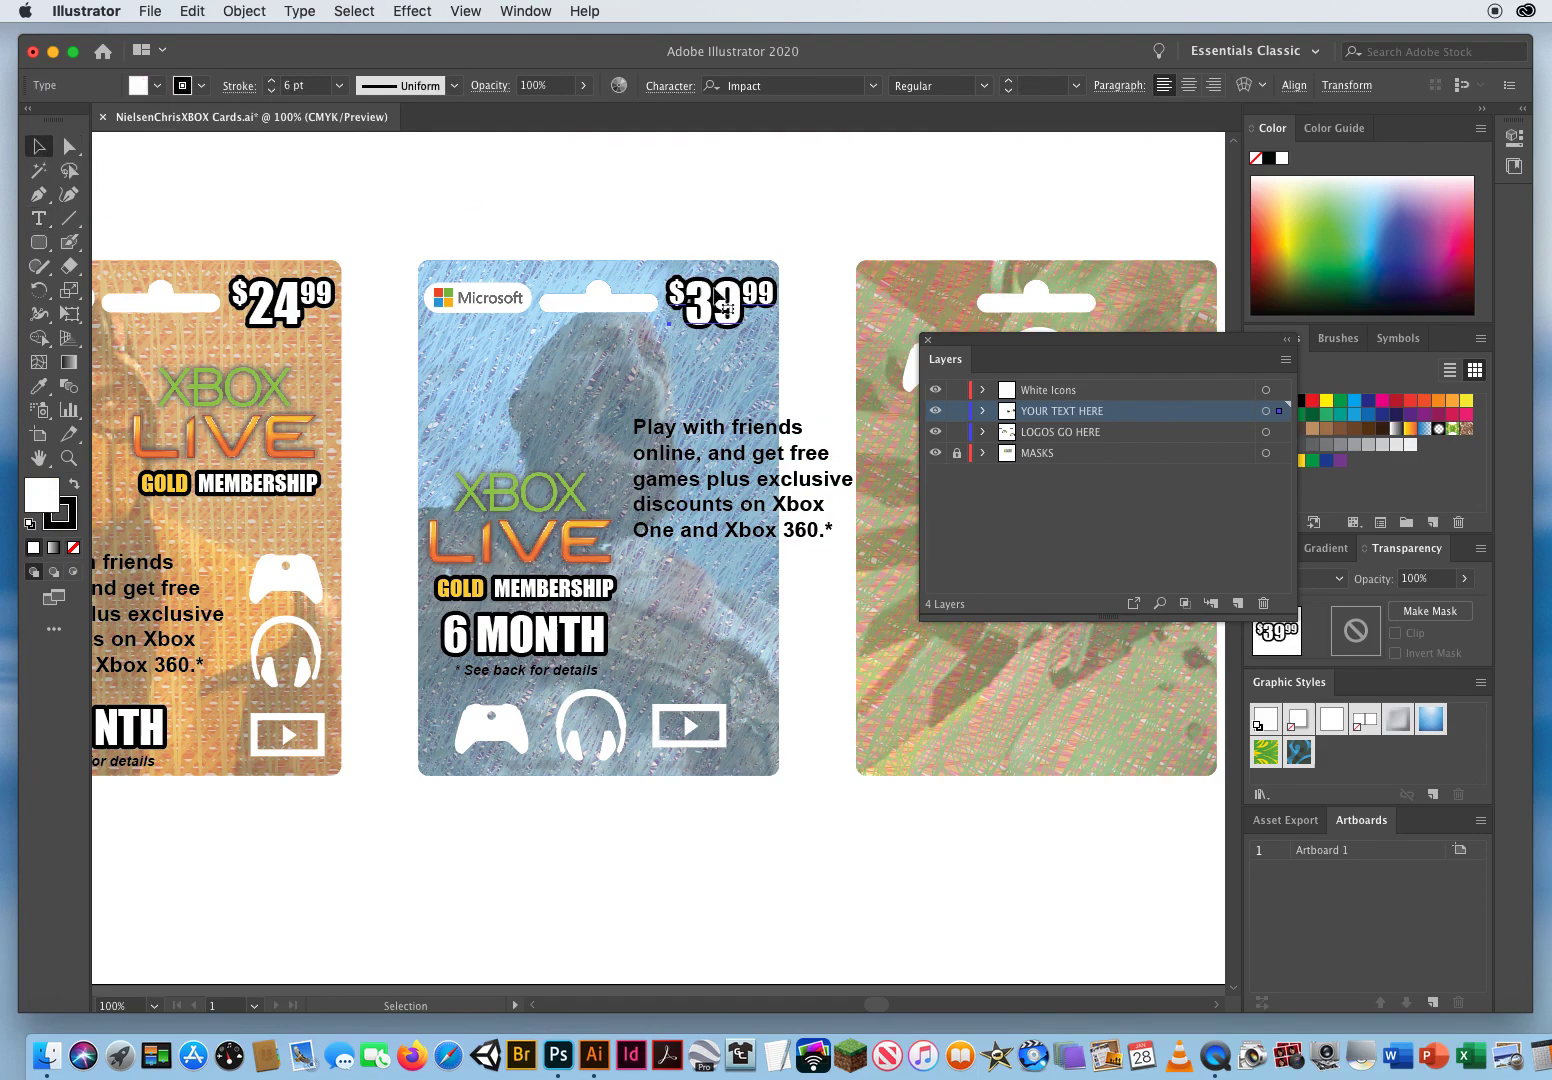
Nudge the blue card's price slightly left, away from the card's edge.
key("Left")
key("Left")
key("Left")
key("Left")
key("Left")
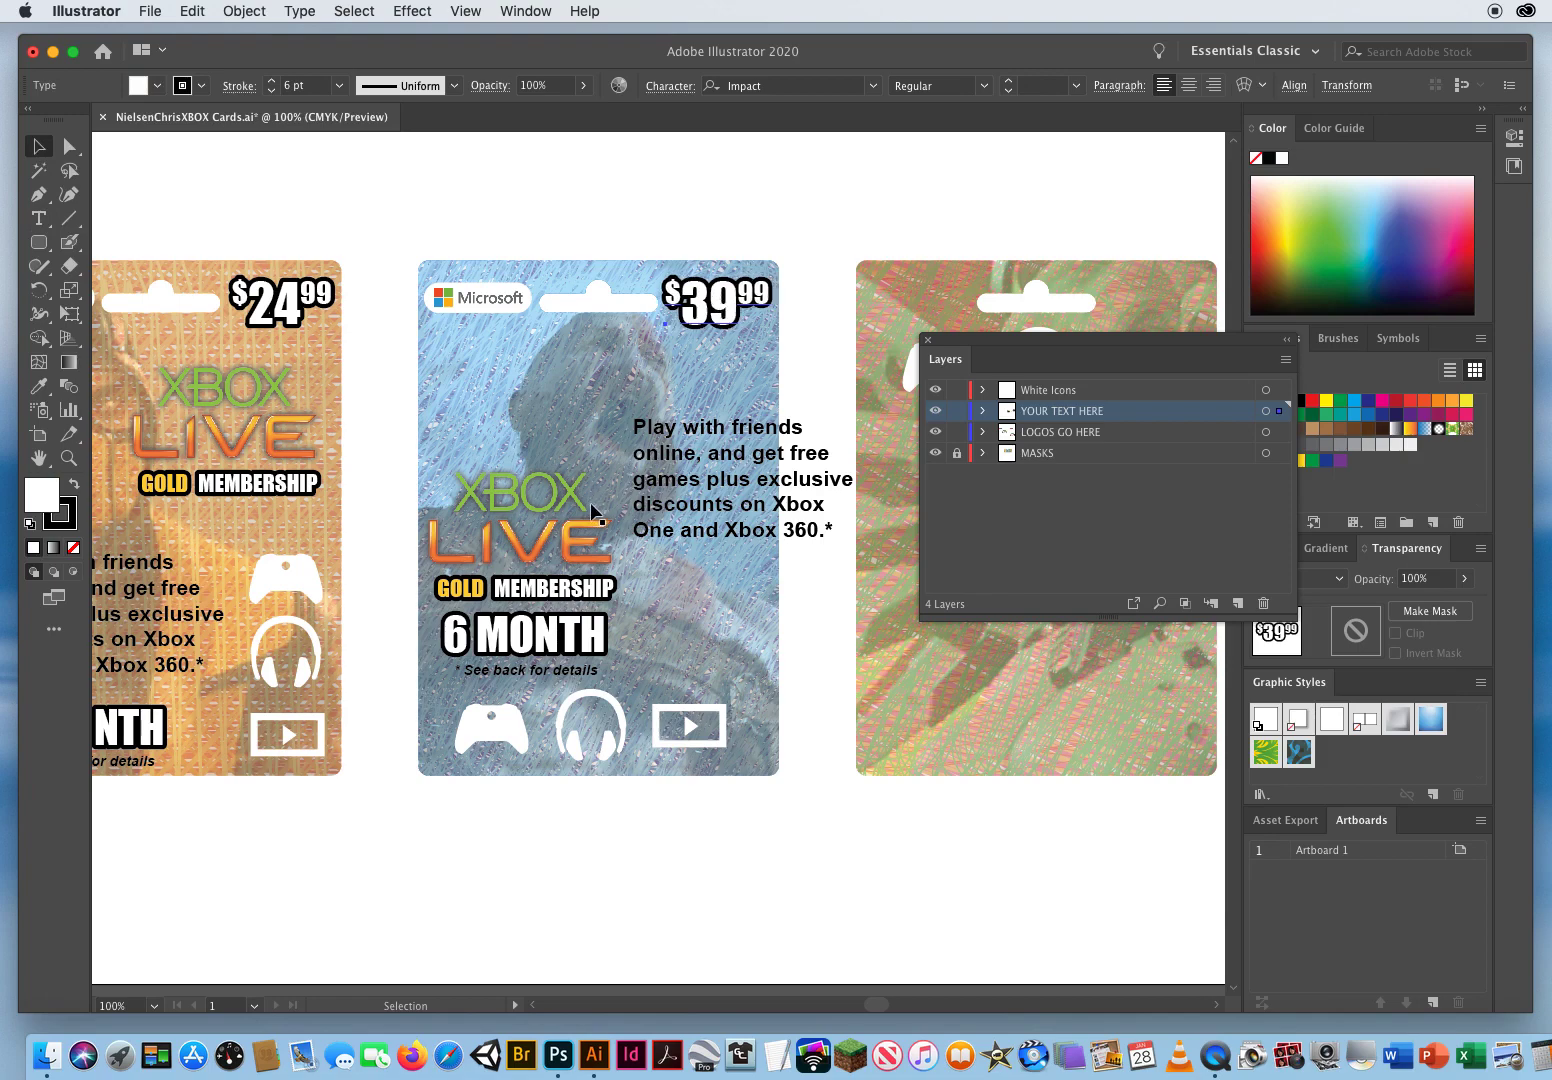
Copy "Buy games, movies, TV, music, apps and more on Xbox One and Xbox 360.*" from the 6-month requirements and return to the cards.
left_click_drag(286, 641, 1099, 602)
left_click_drag(435, 648, 810, 394)
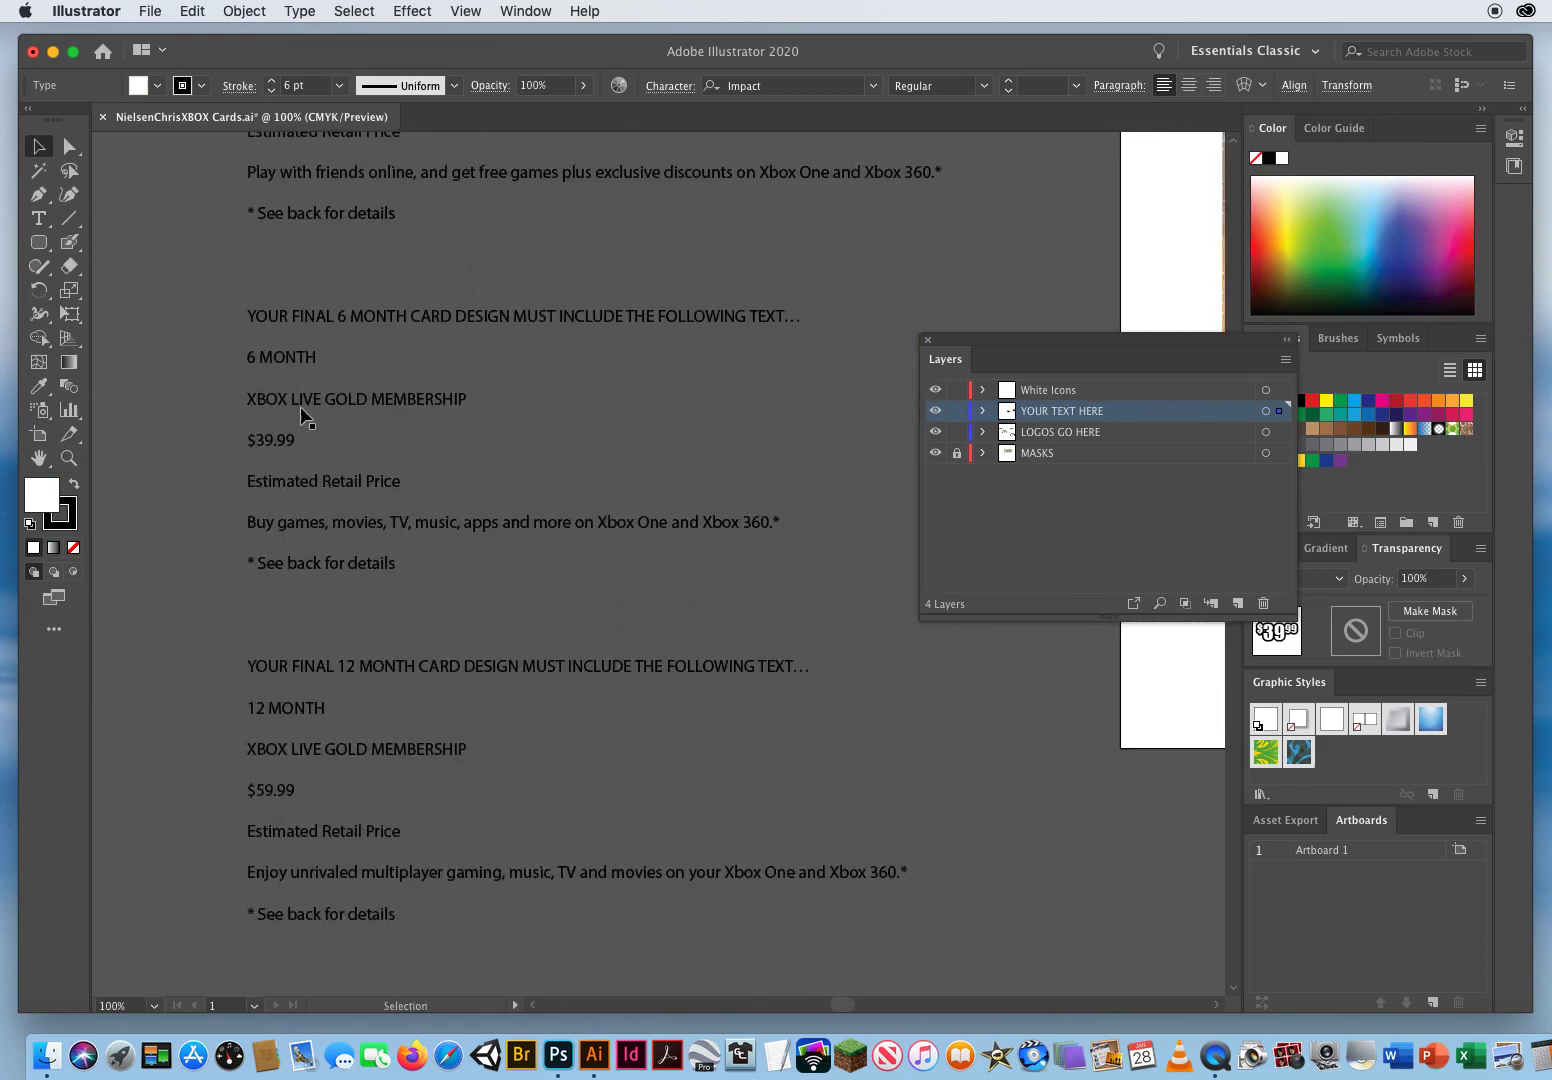
left_click(38, 218)
left_click_drag(250, 521, 297, 521)
left_click_drag(352, 518, 788, 517)
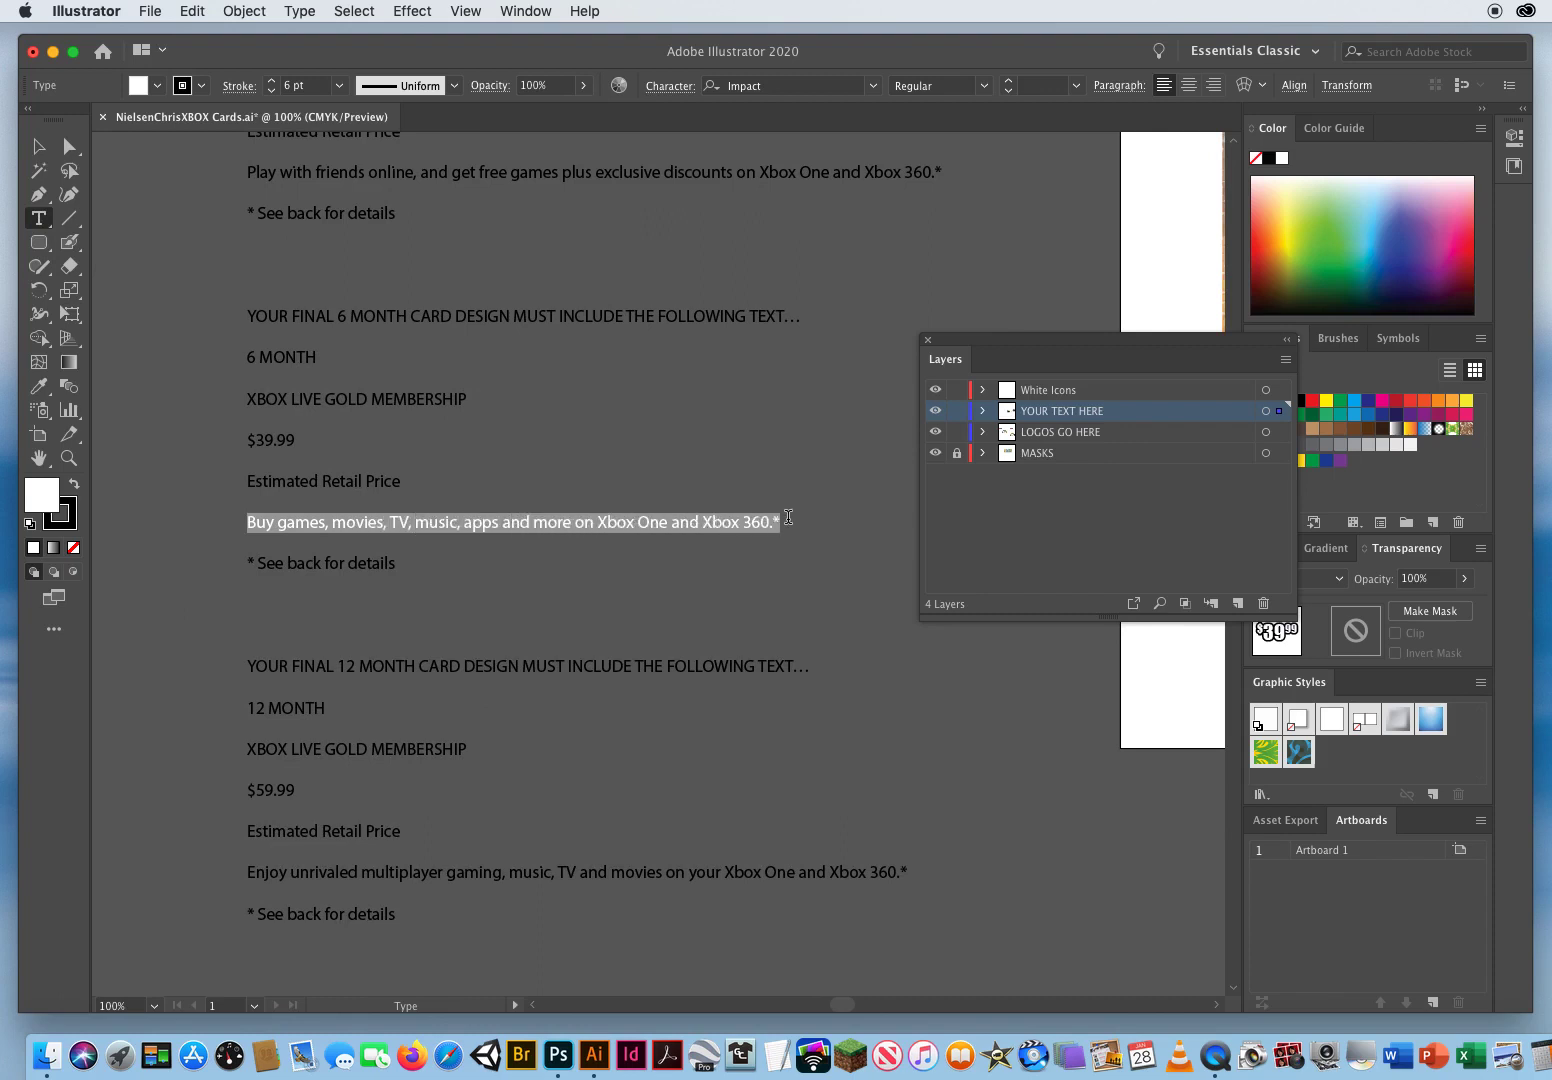
left_click(195, 12)
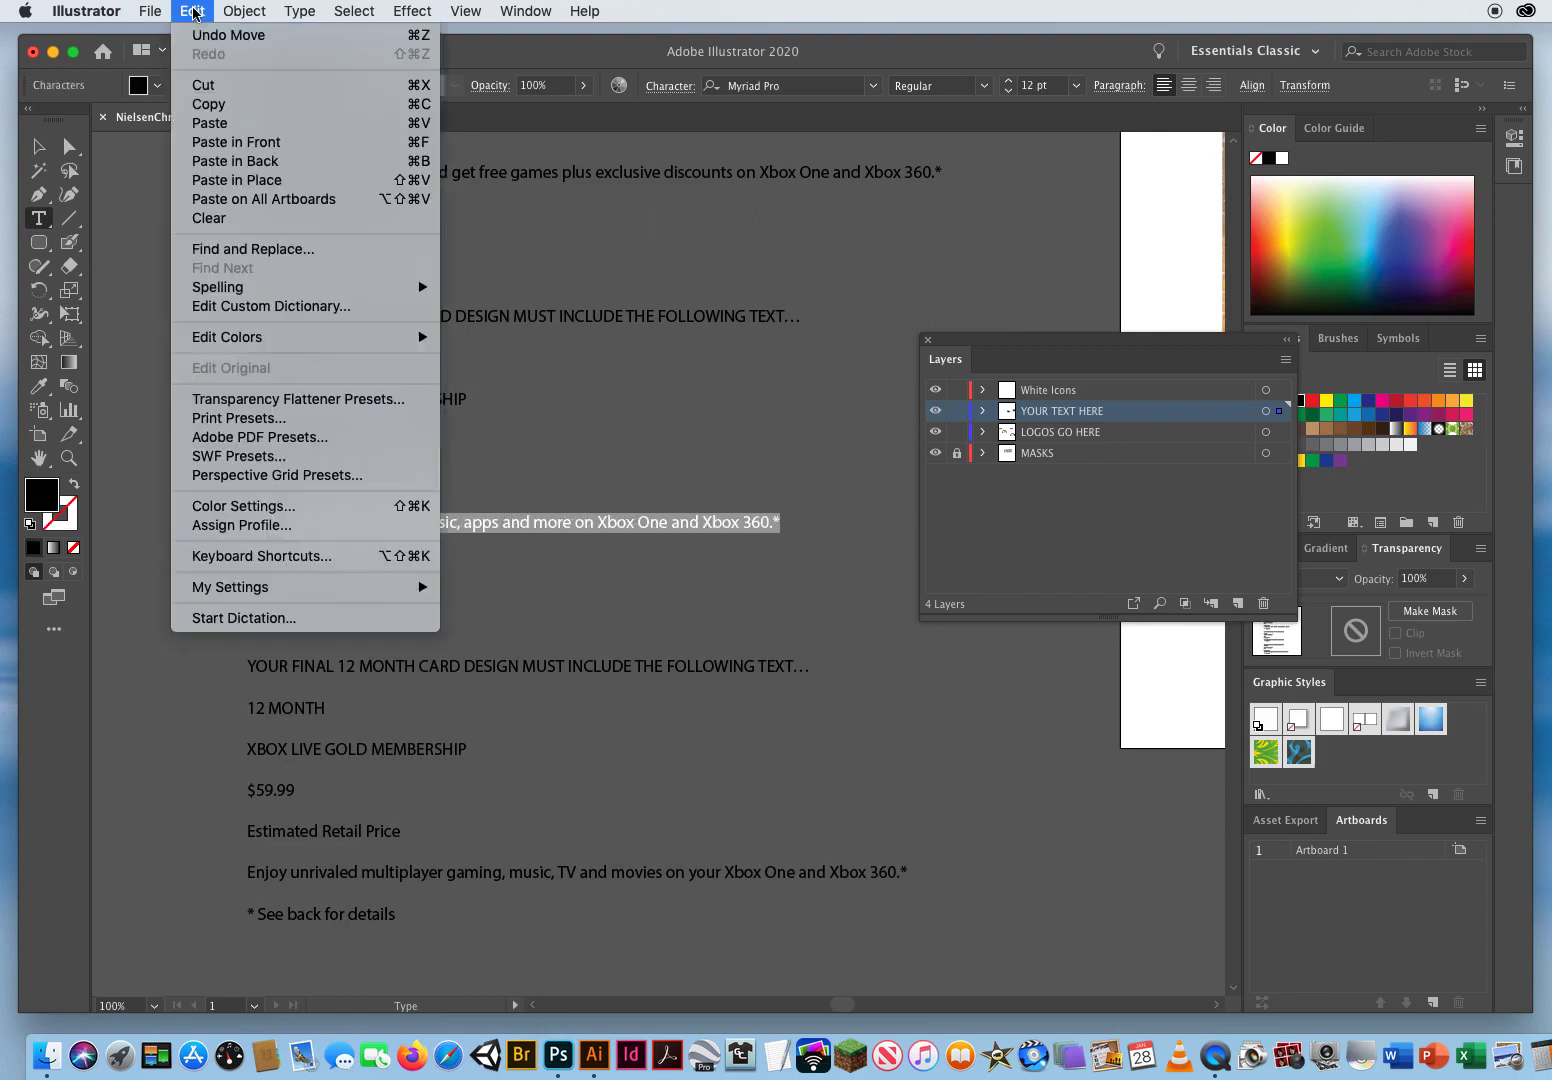
left_click(205, 106)
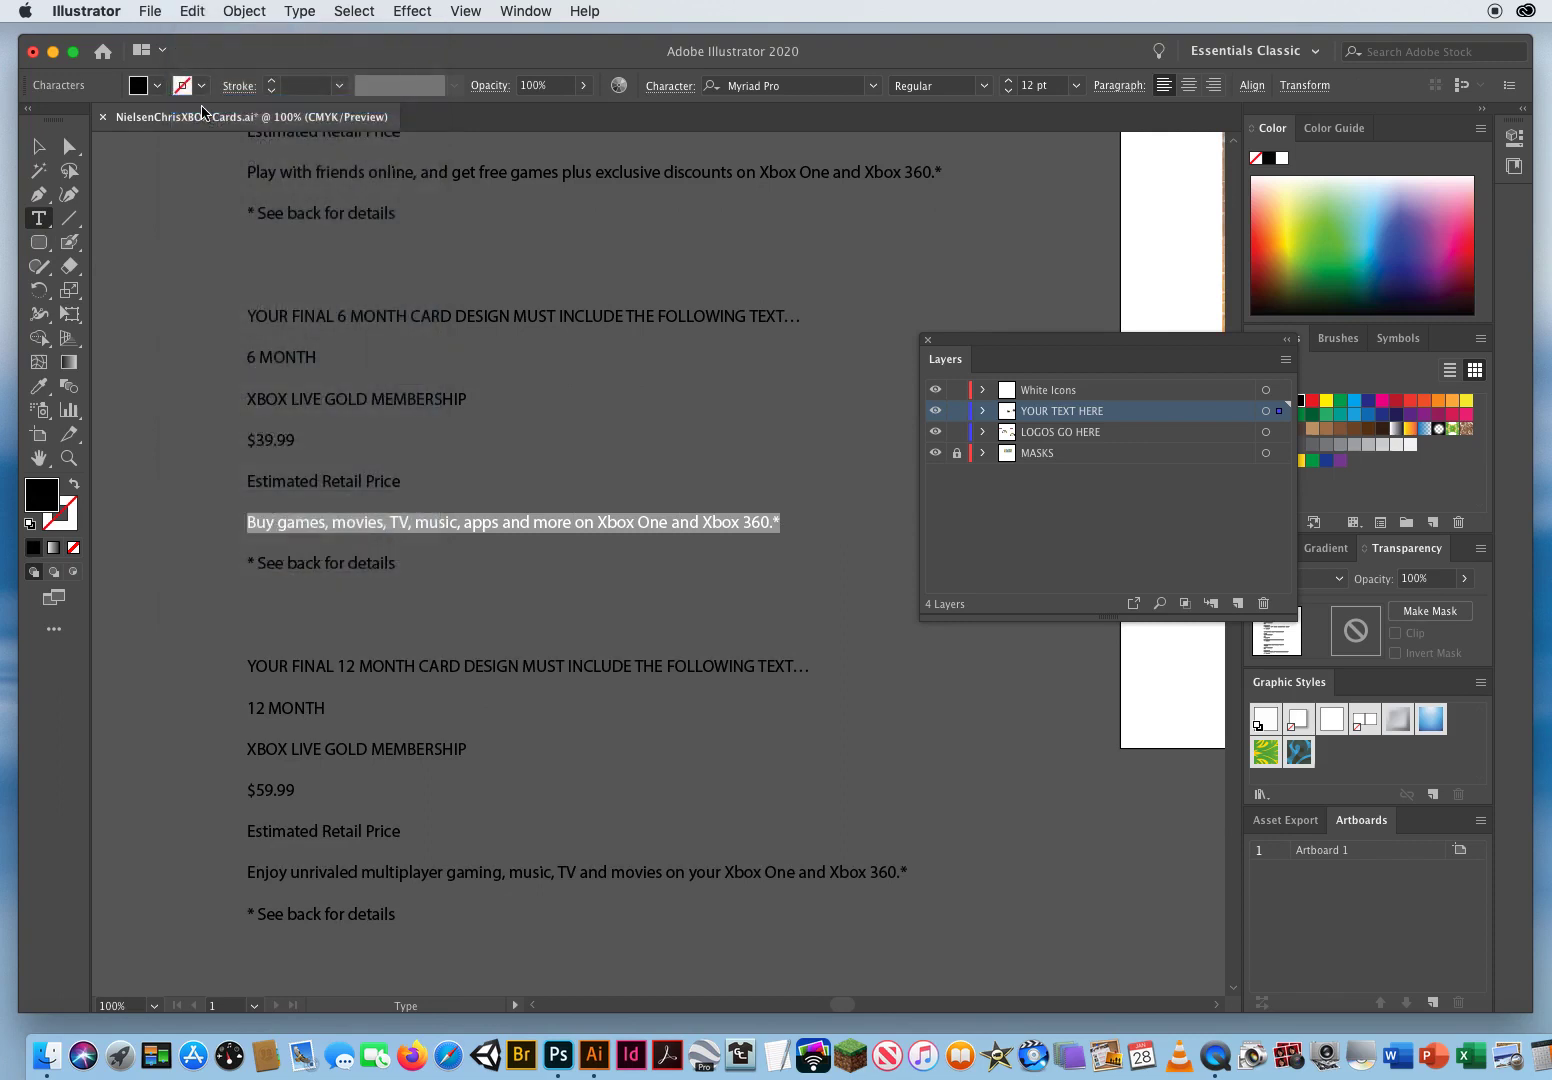
left_click(38, 146)
left_click(197, 284)
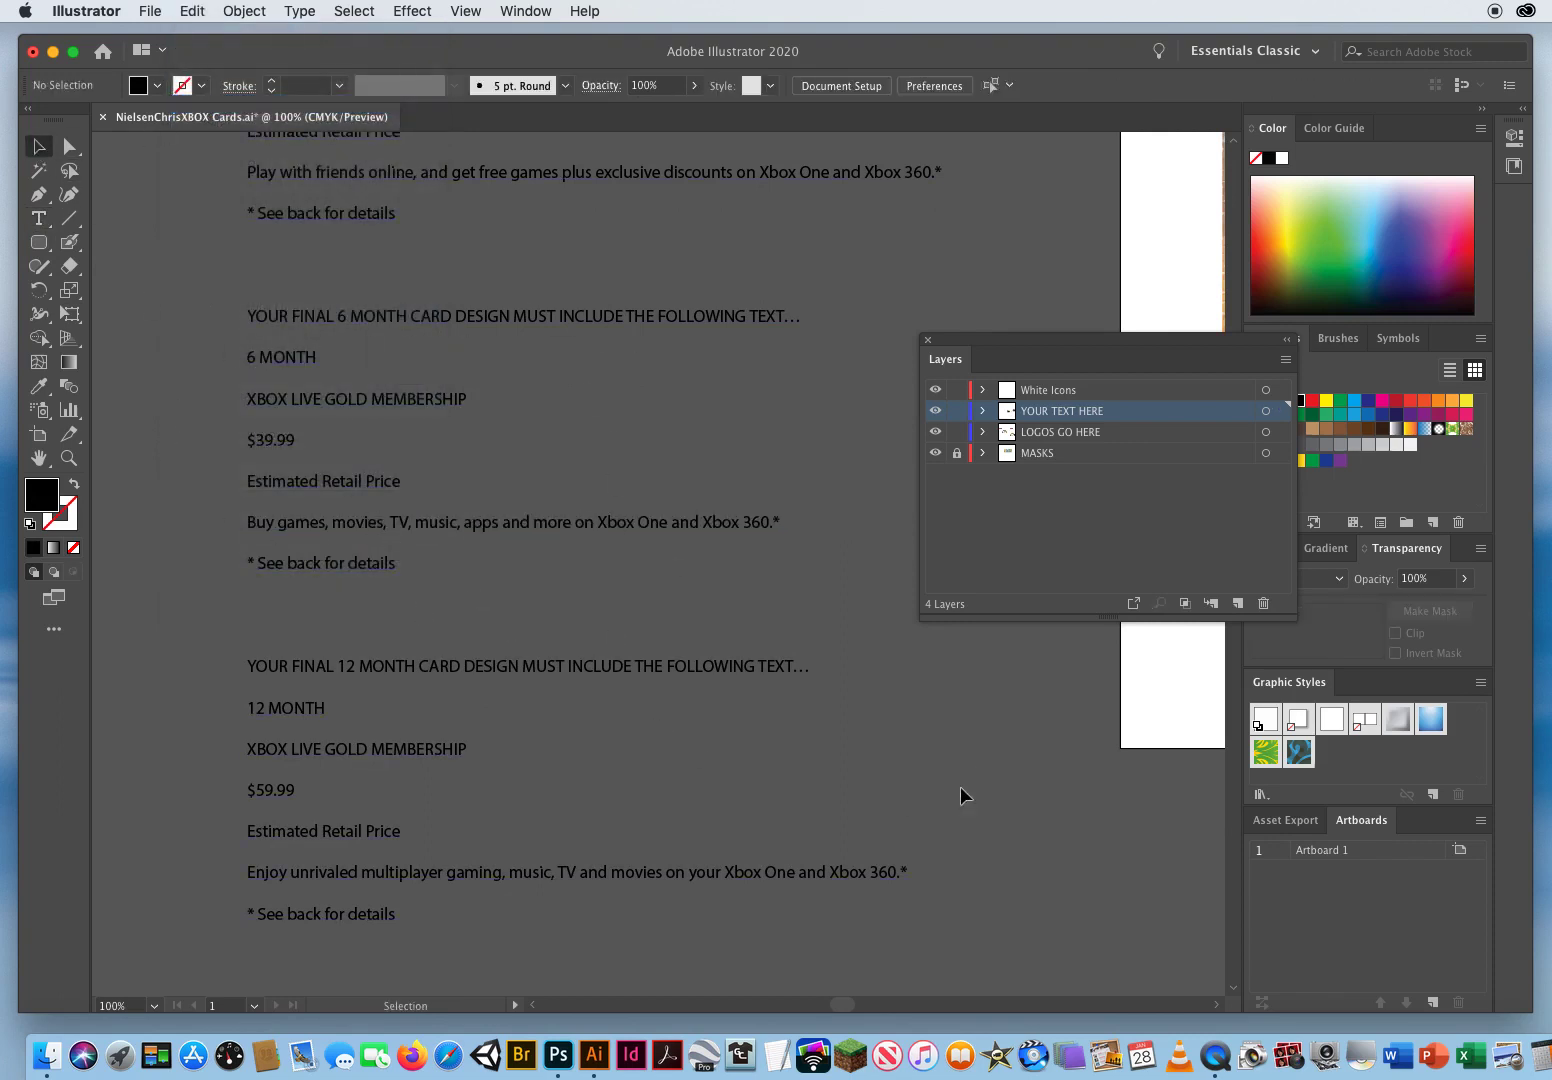
left_click_drag(1077, 655, 110, 700)
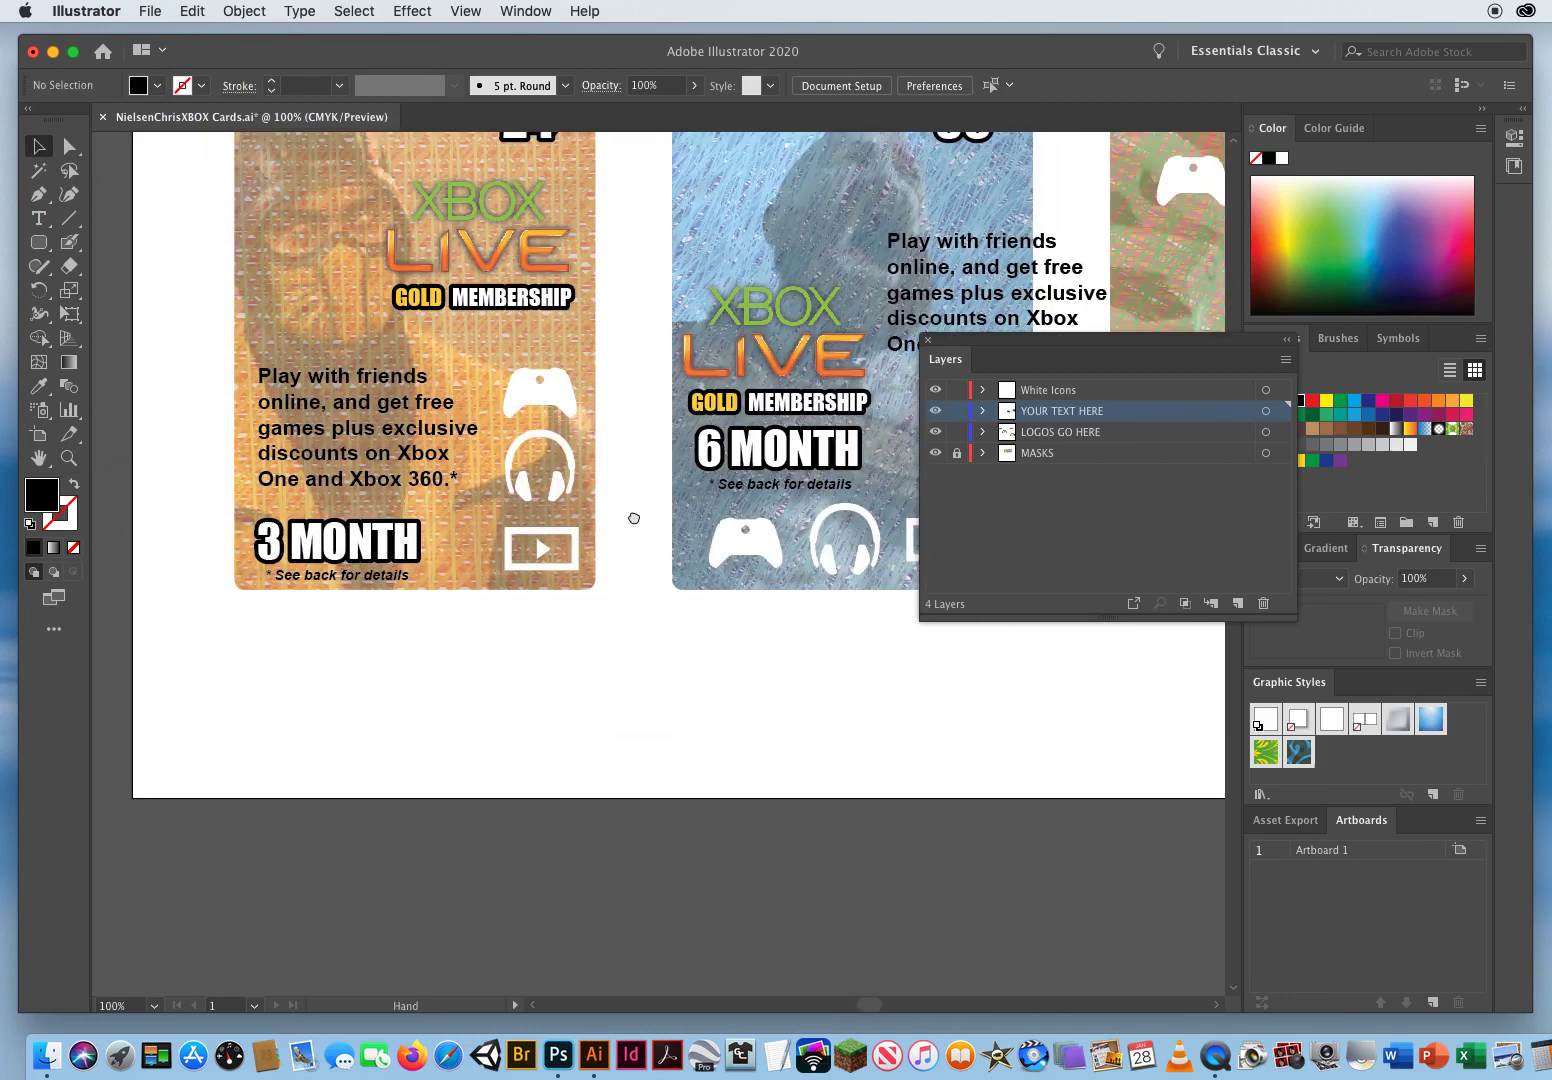
Move the blue card's description off the card into the empty white area above it.
left_click_drag(634, 518, 220, 683)
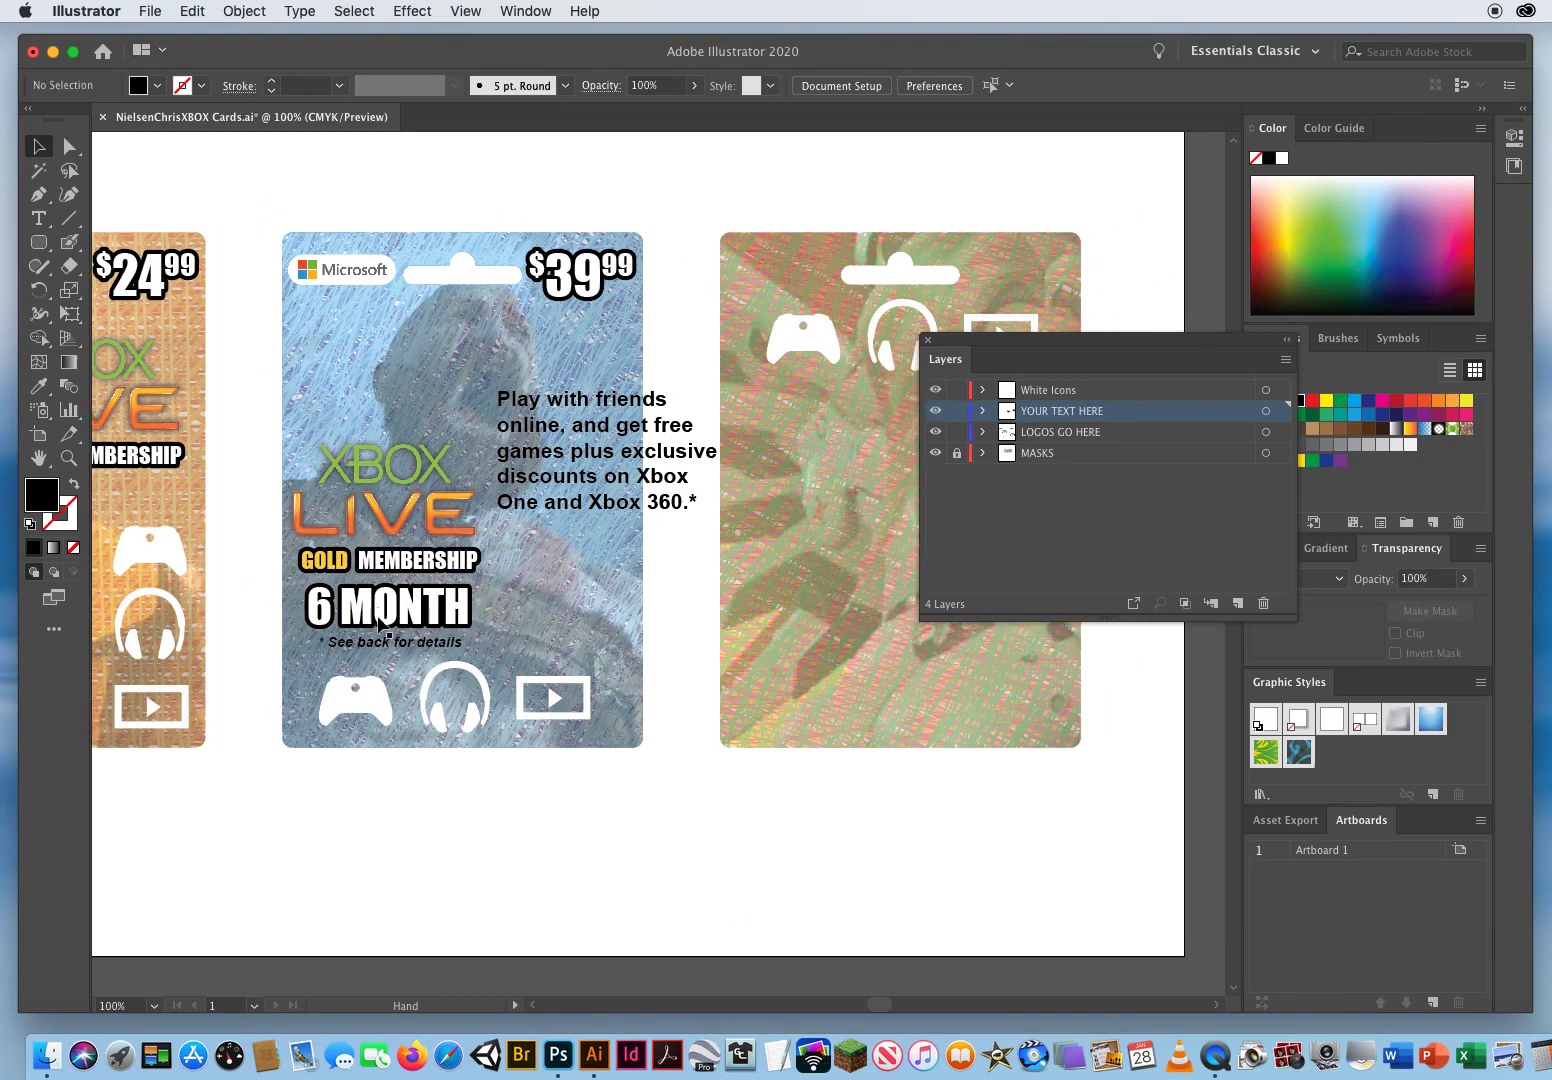
left_click(39, 218)
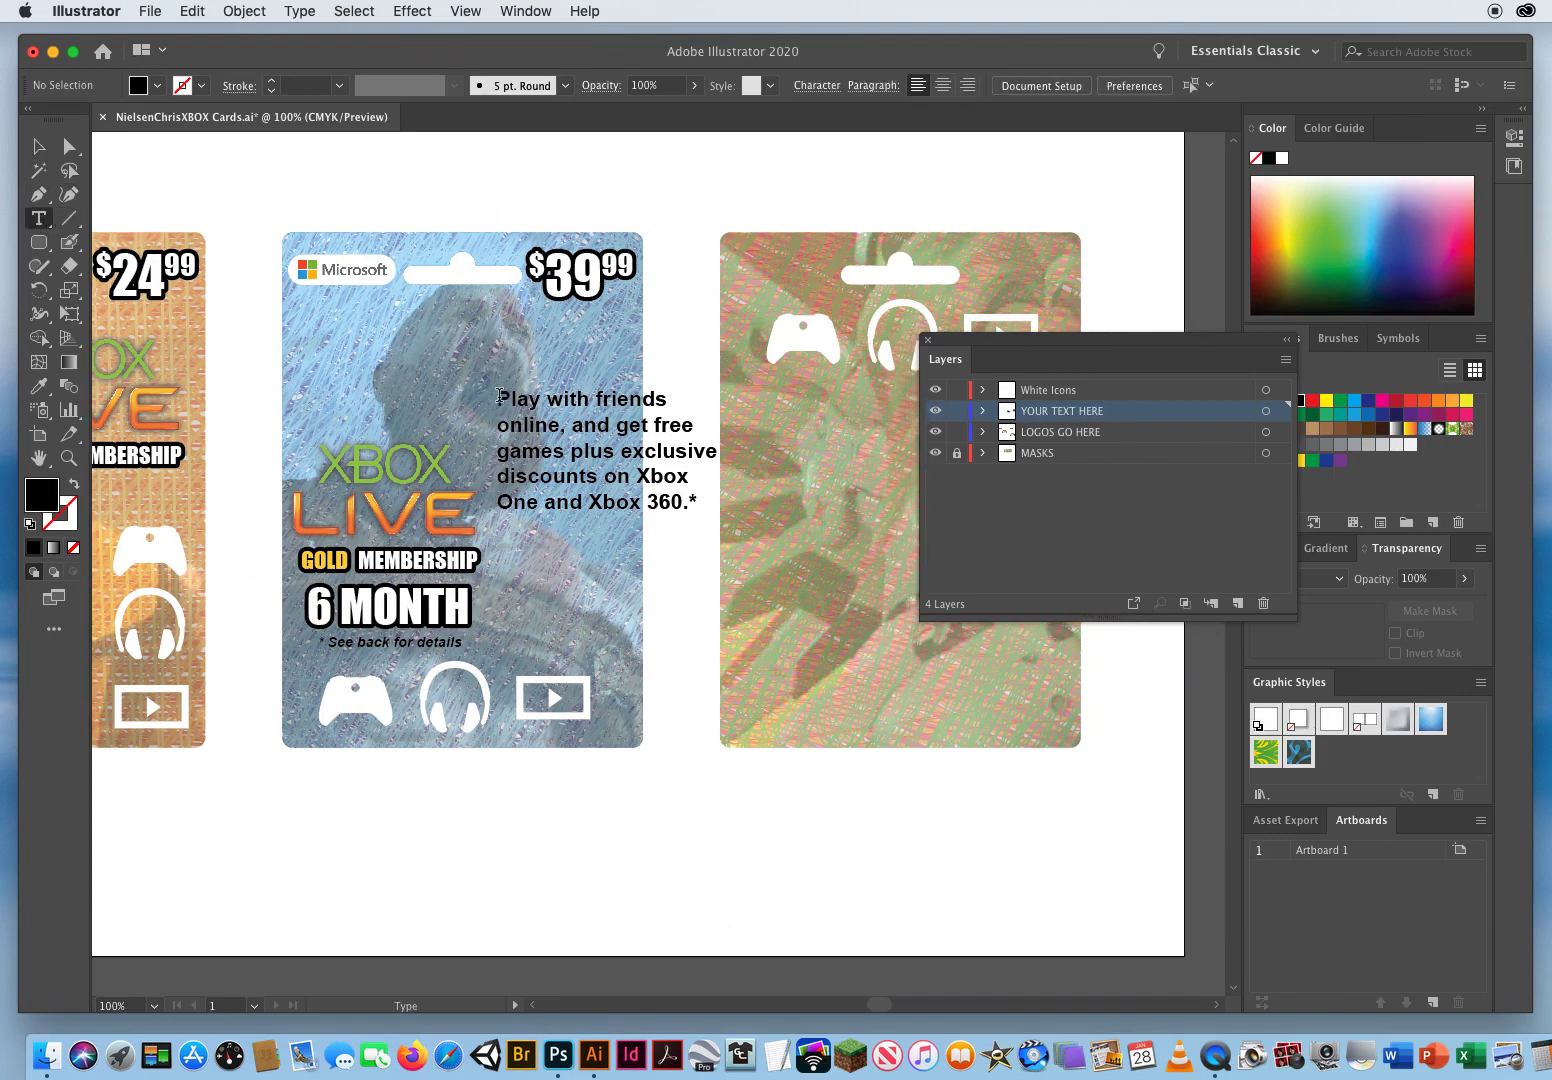
left_click(47, 147)
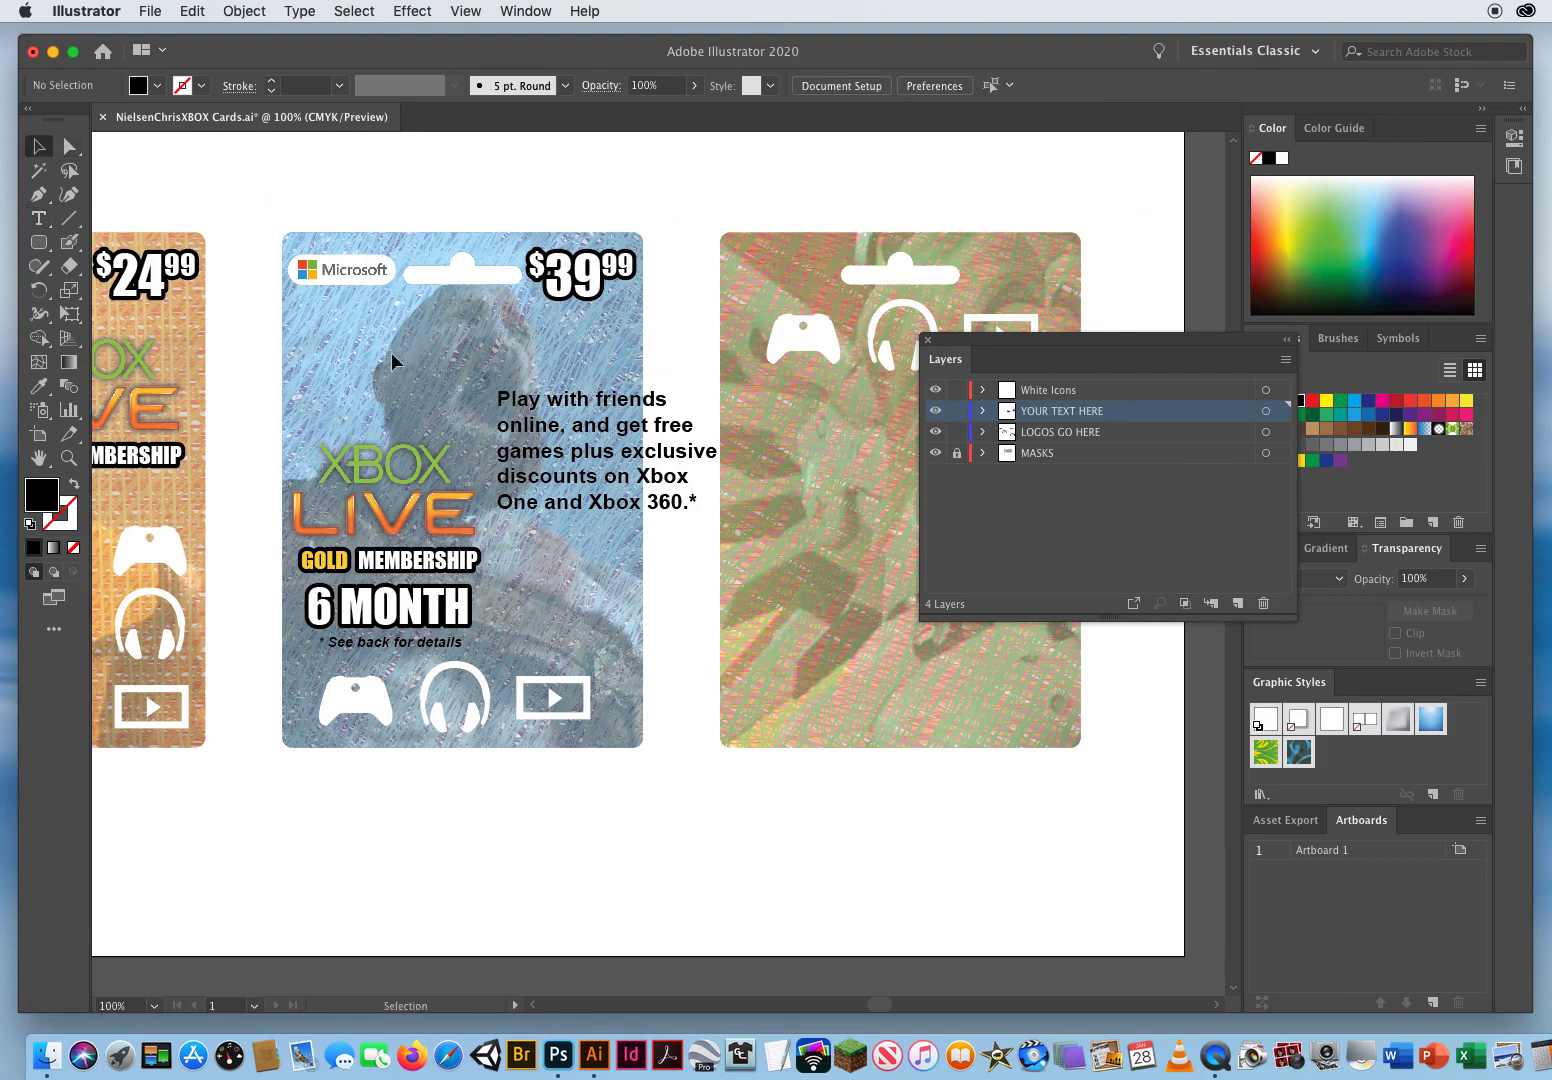
left_click_drag(556, 460, 459, 363)
left_click(332, 380)
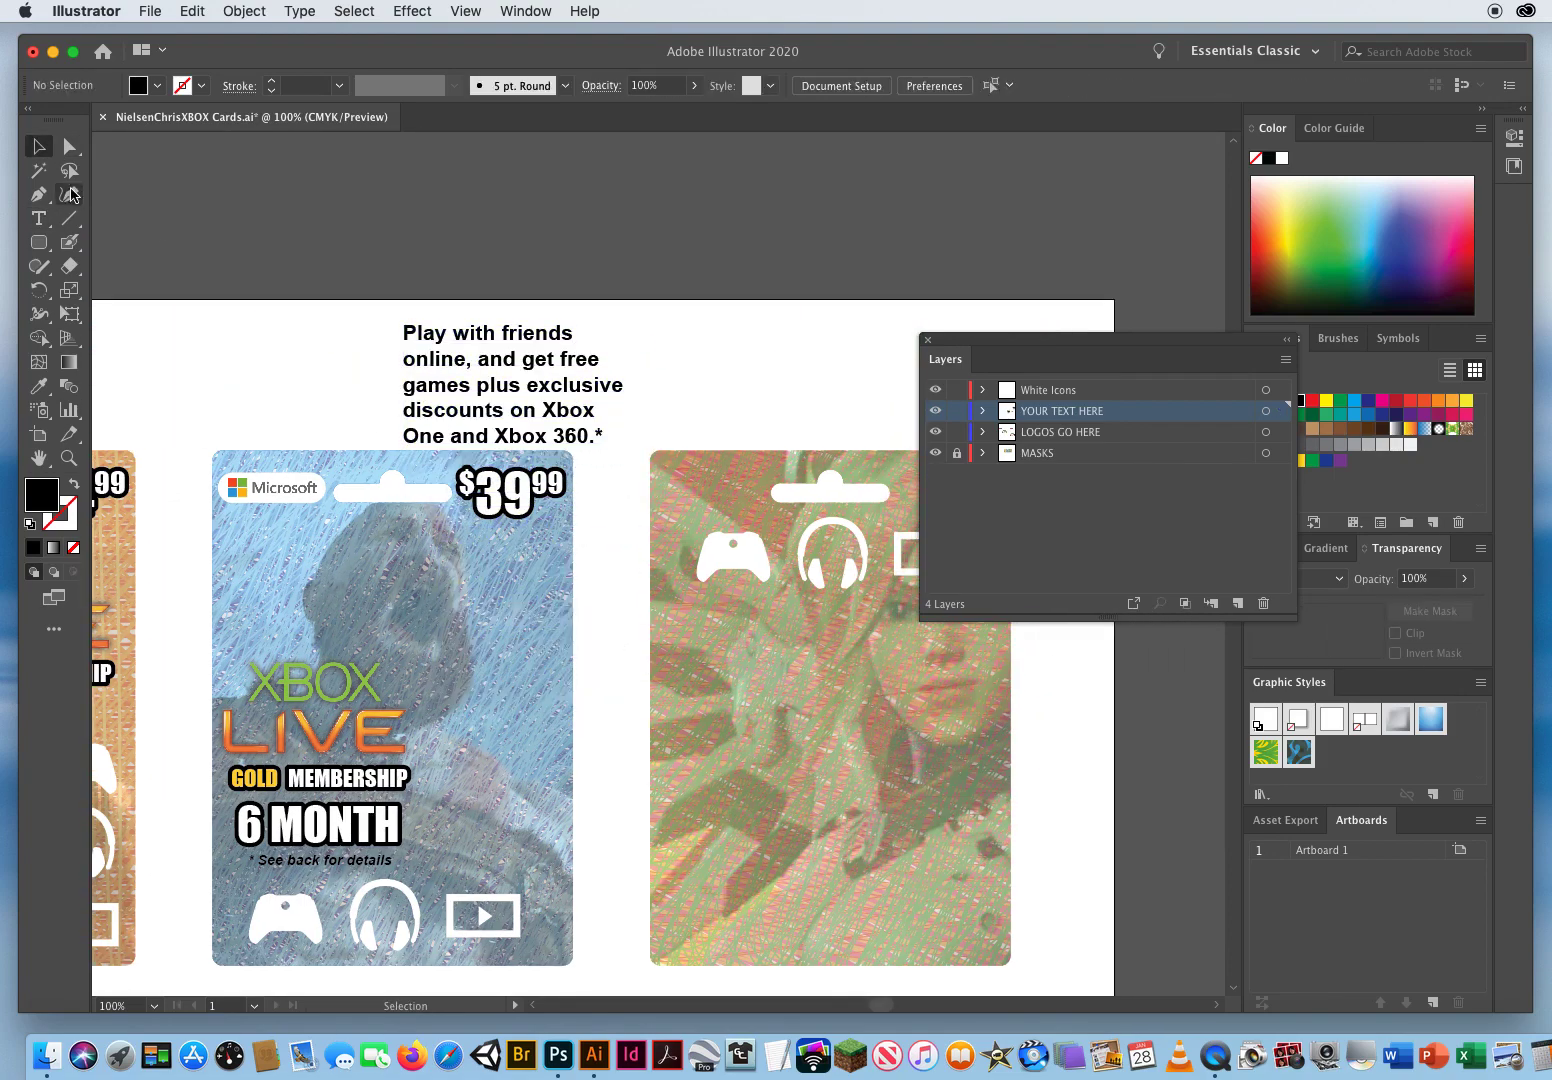
Replace the whole "Play with friends online..." description above the blue card with the copied "Buy games, movies, TV, music..." text.
left_click(39, 219)
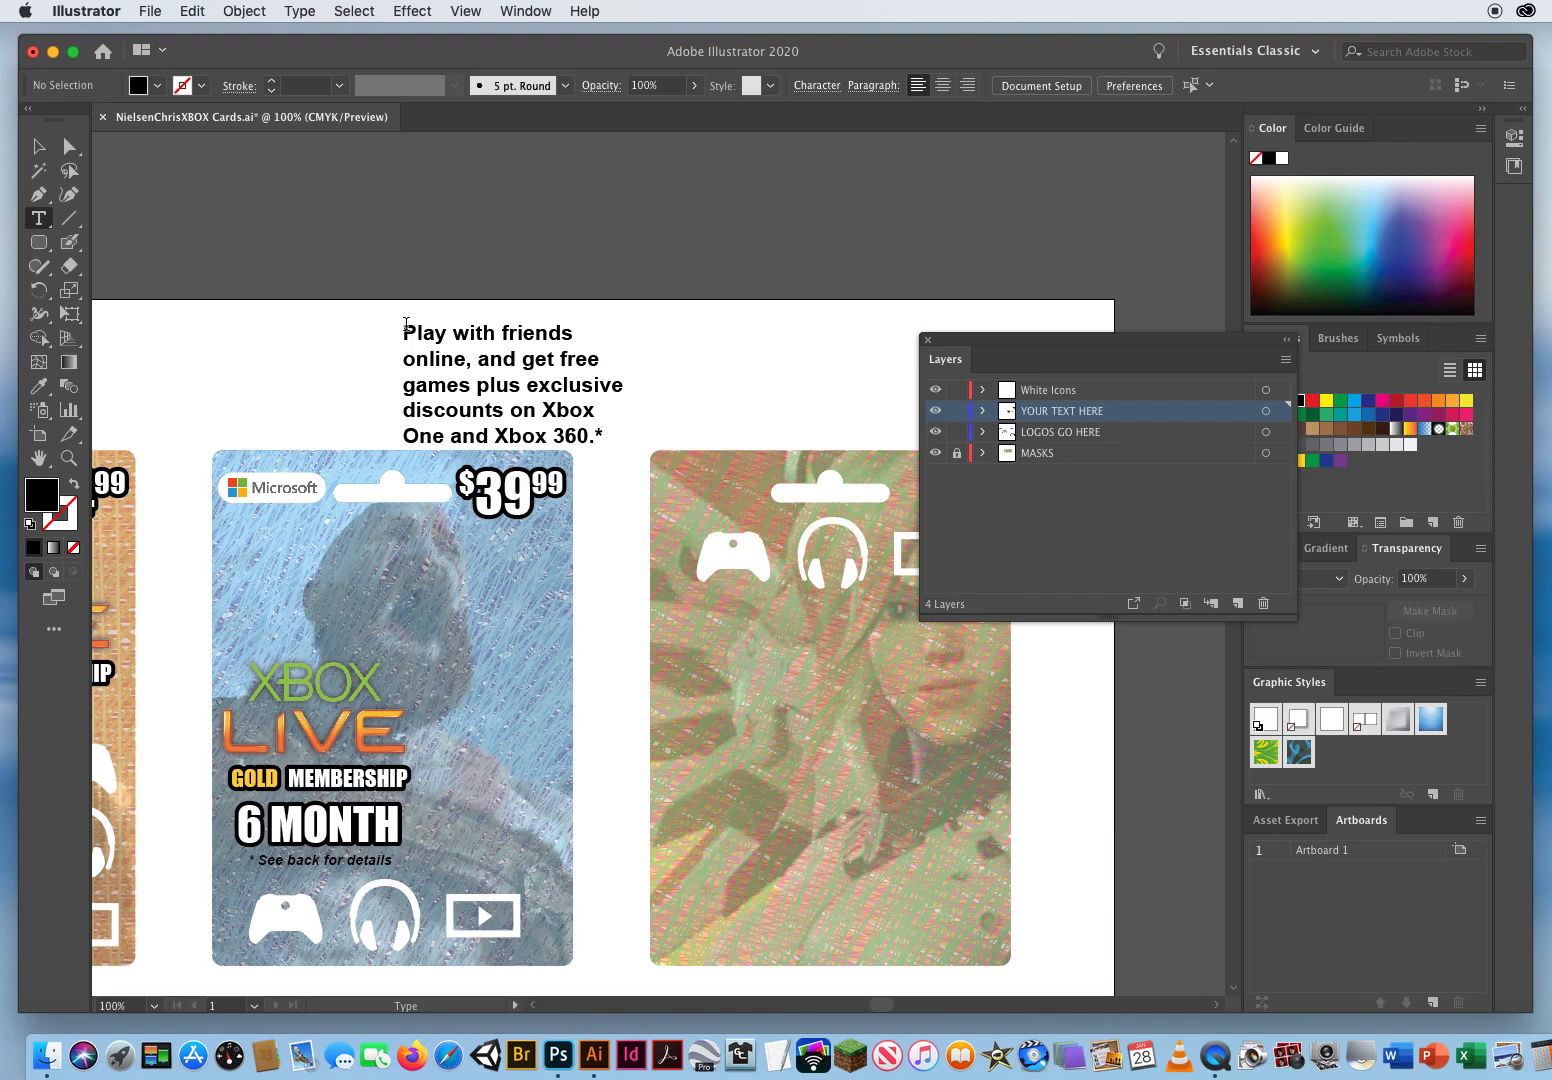
left_click_drag(406, 324, 668, 448)
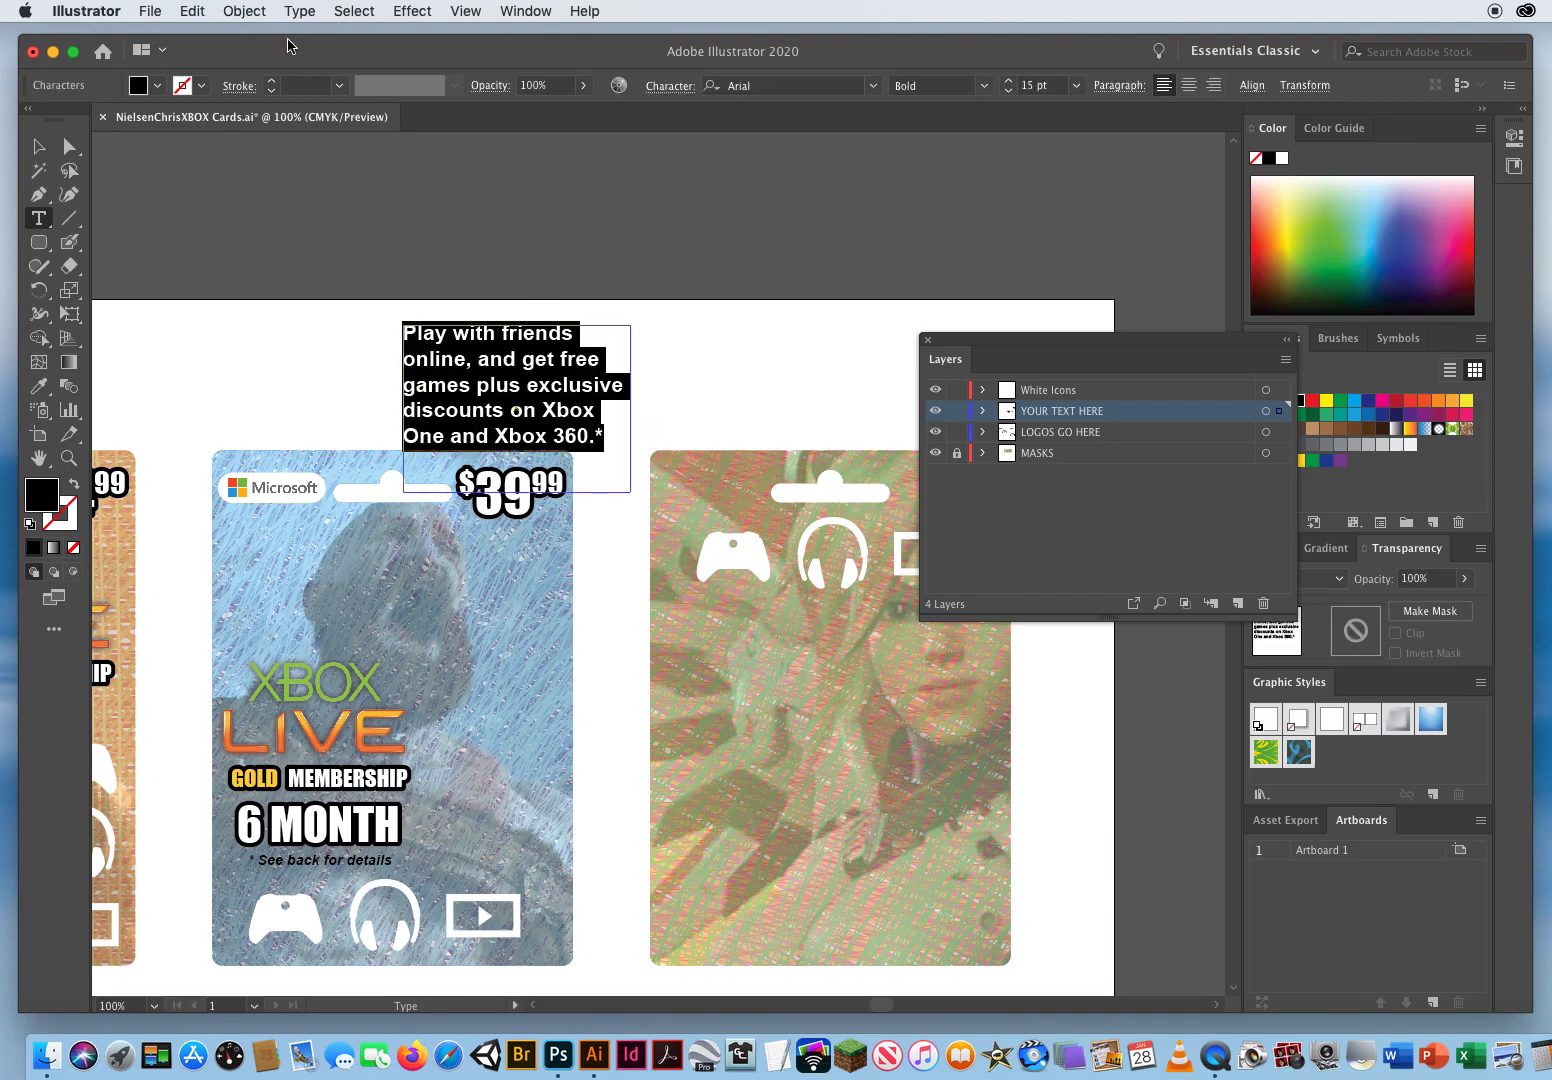
left_click(196, 11)
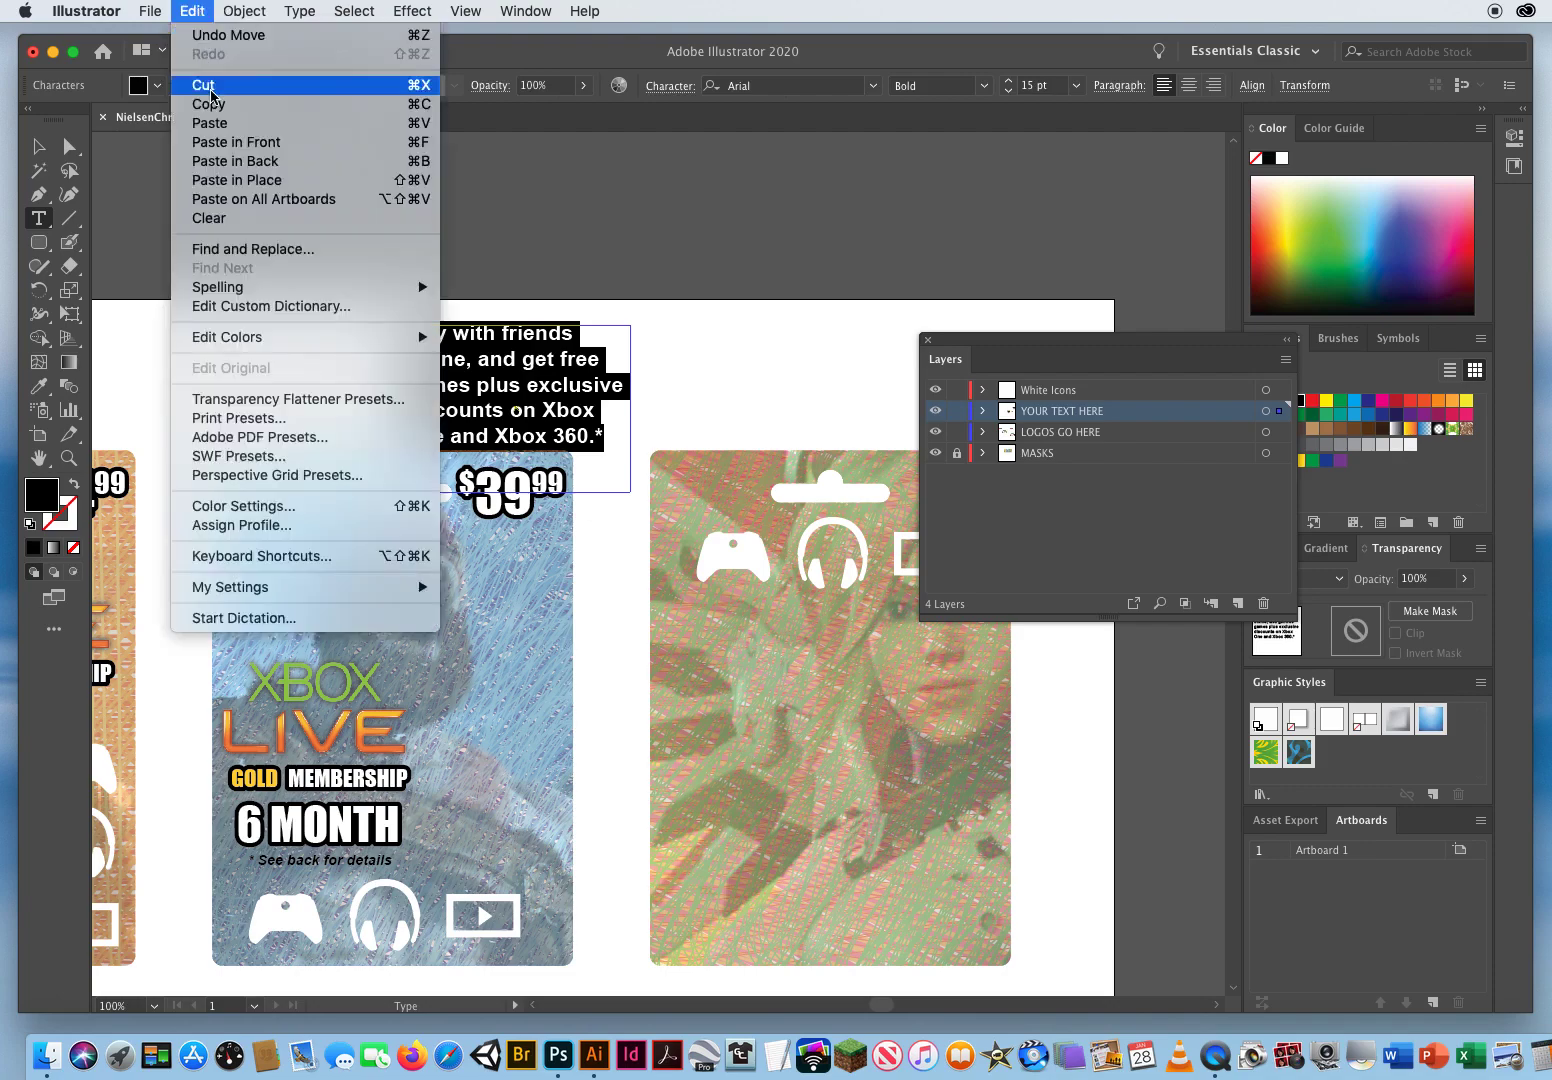
left_click(210, 125)
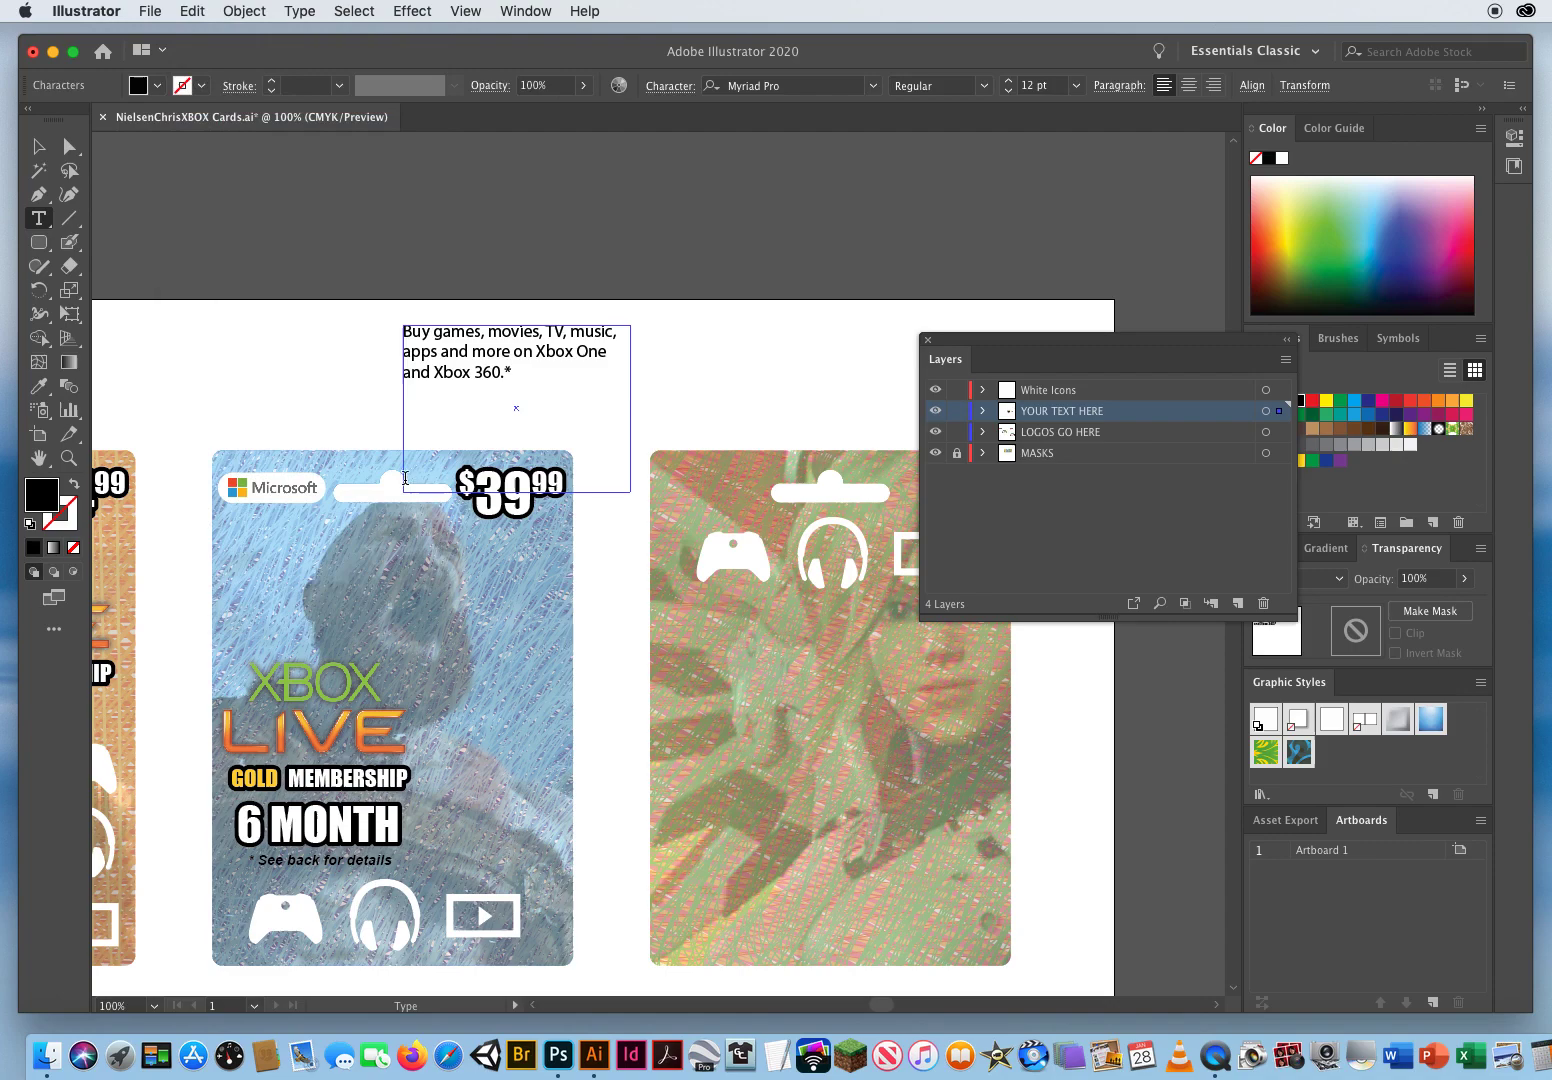
Check the font, style and size used by the orange card's description.
left_click(40, 147)
key("space")
left_click_drag(611, 635, 863, 485)
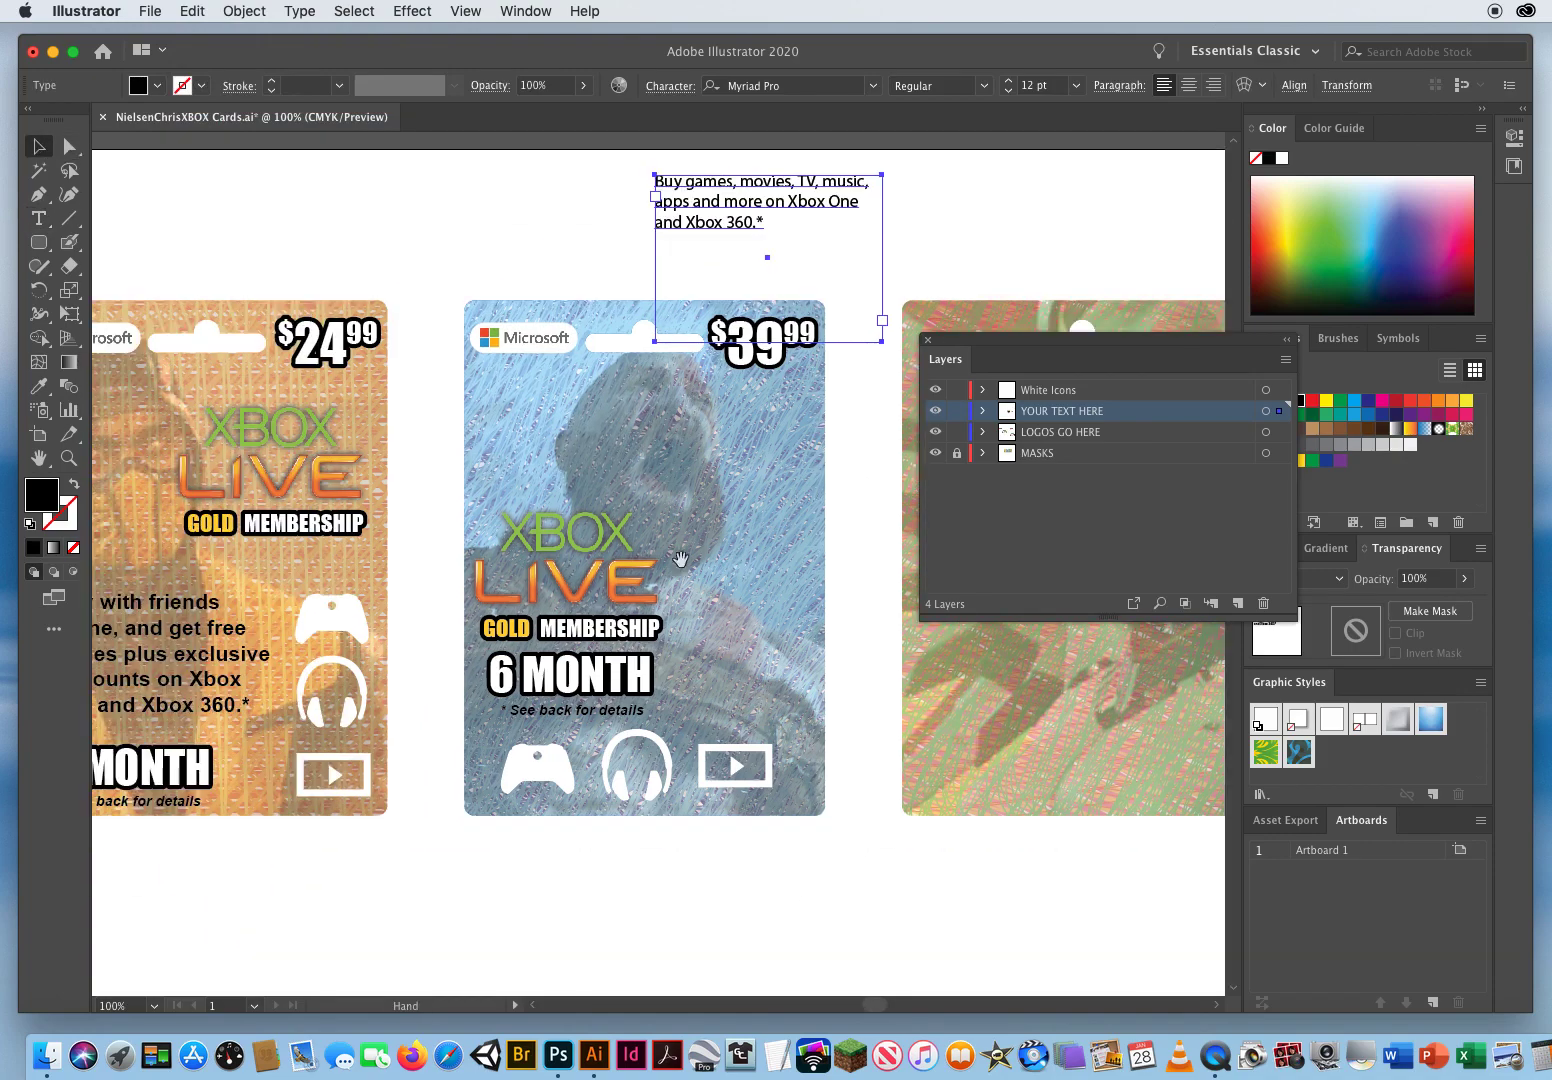
left_click(220, 612)
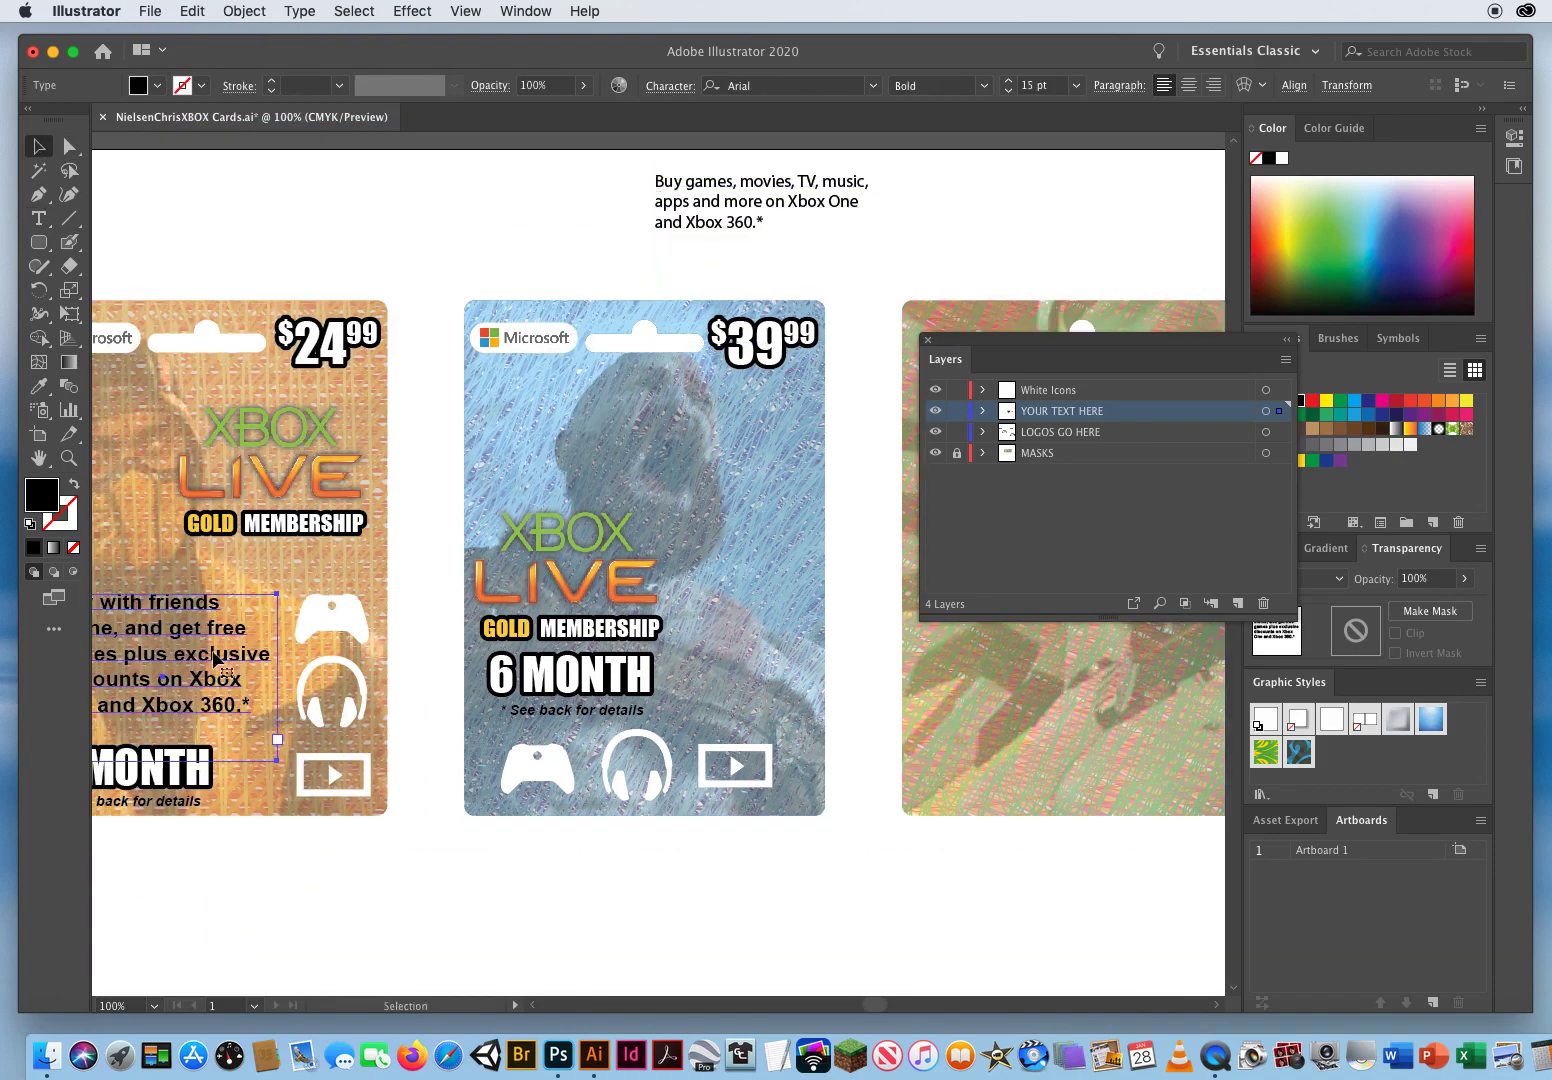
key("super")
key("super+t")
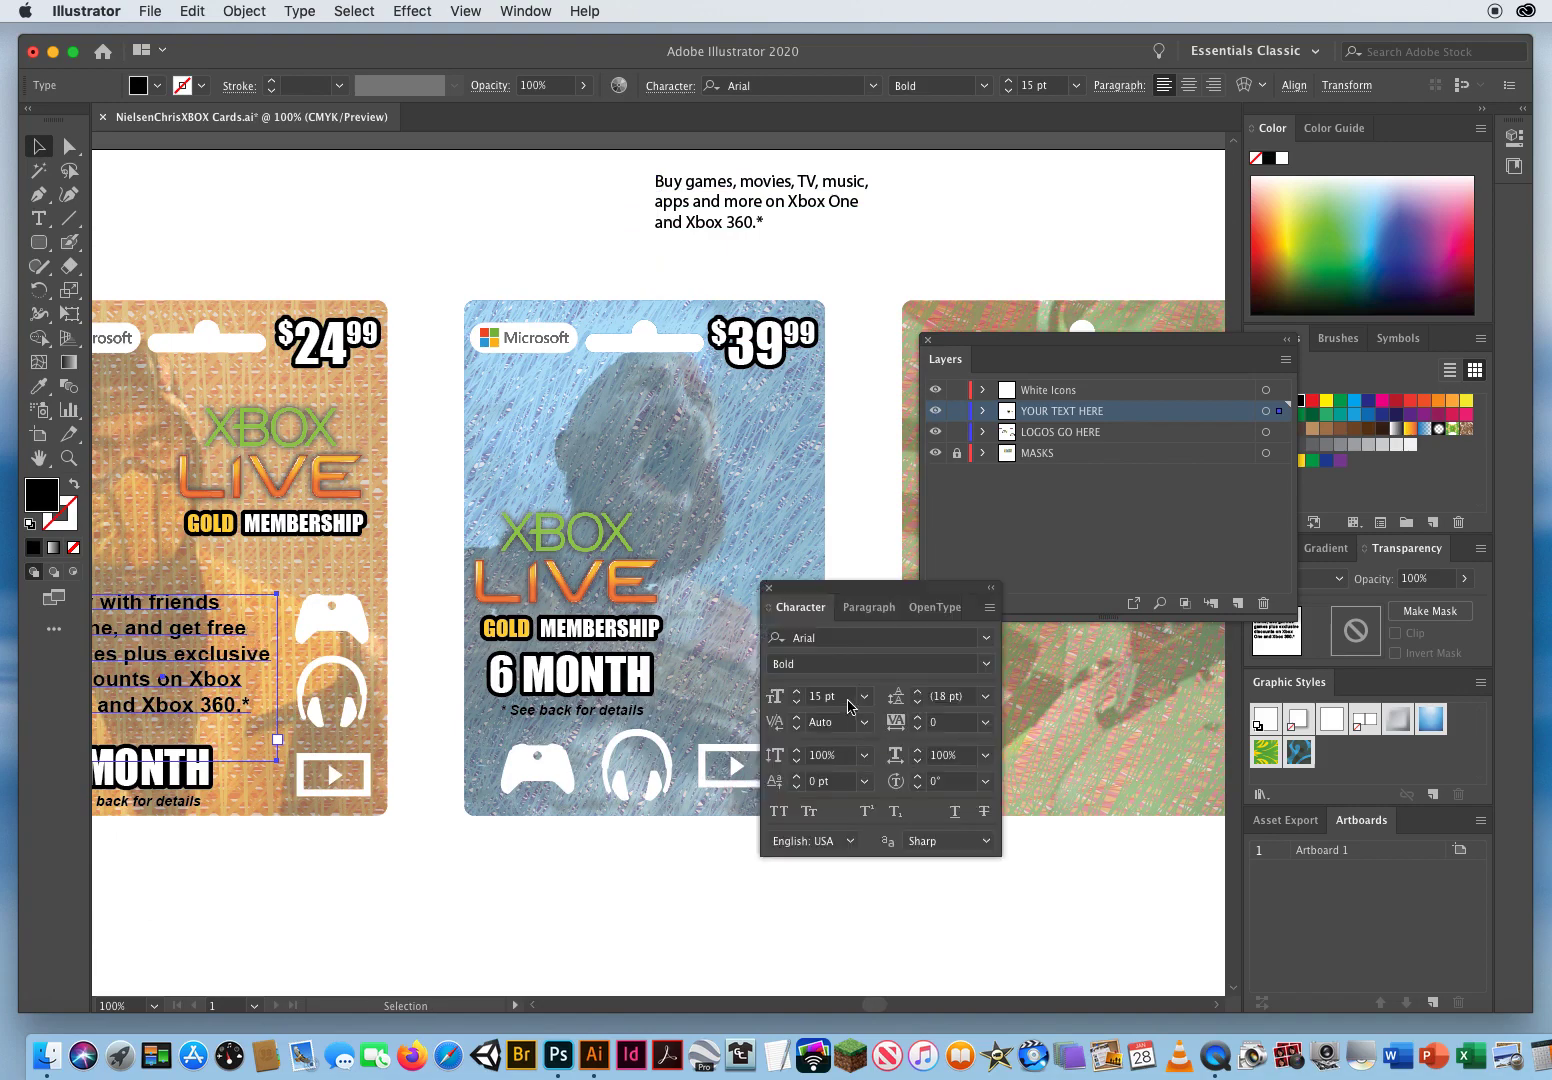
left_click(812, 695)
Format the "Buy games, movies, TV, music..." description in Arial Bold at 15 pt.
left_click(710, 220)
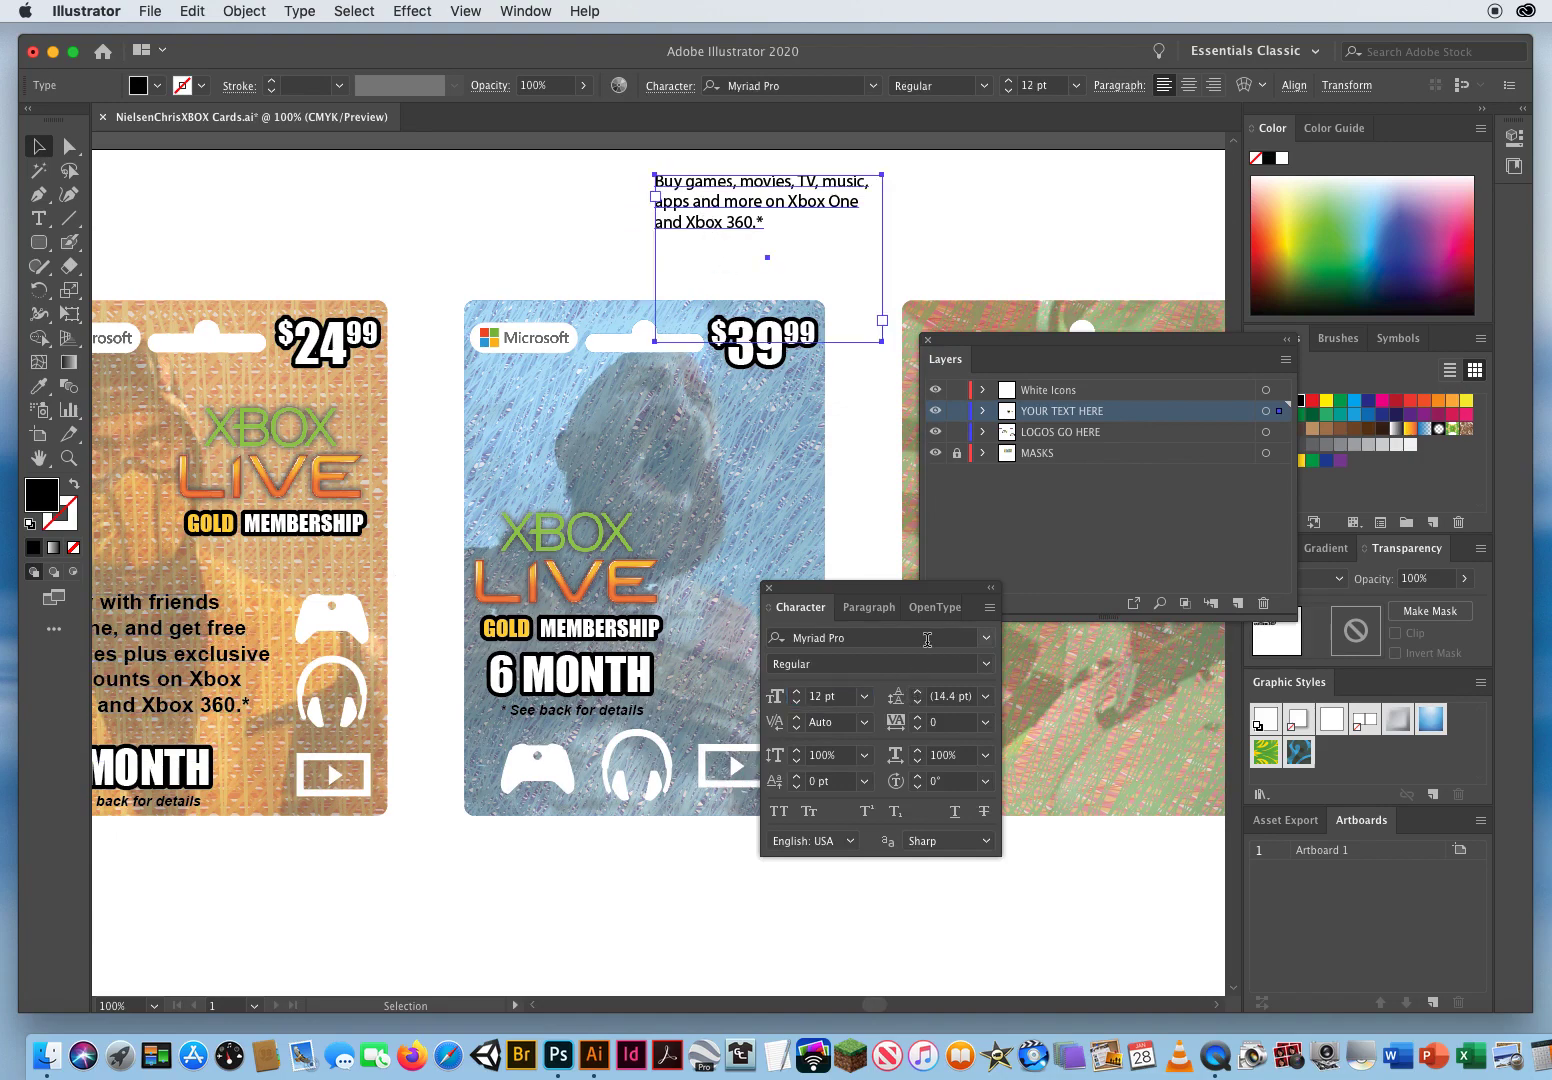
left_click(870, 639)
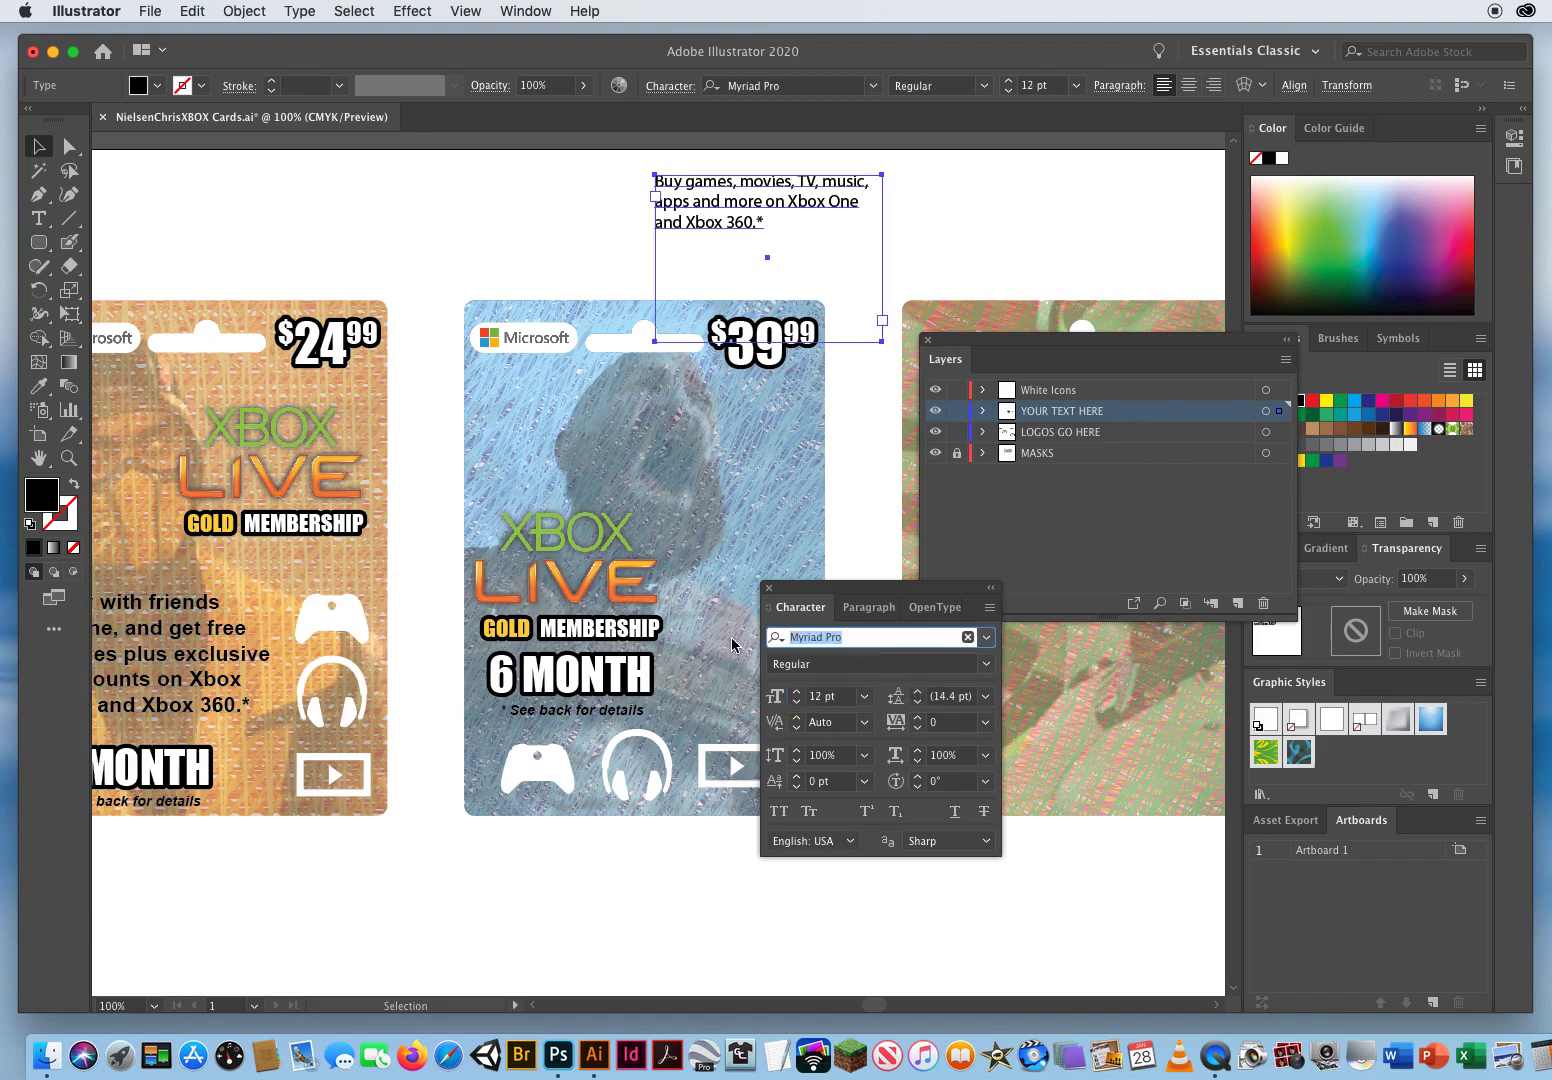
left_click(986, 637)
left_click(812, 737)
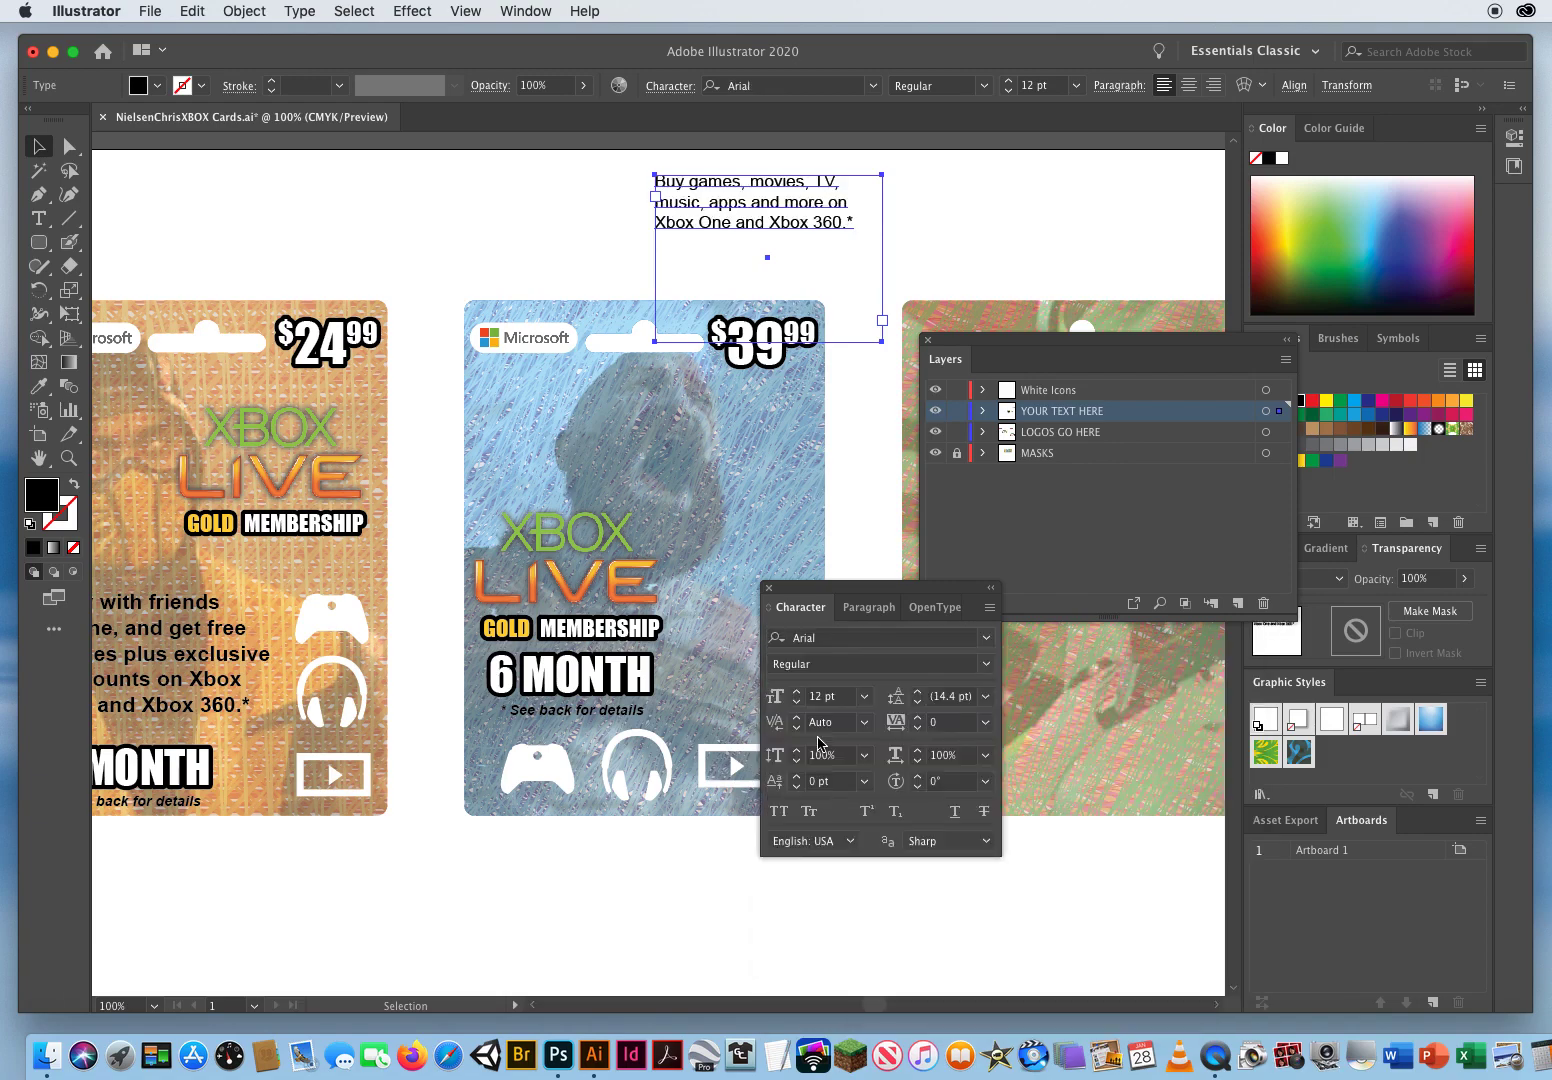
left_click(955, 662)
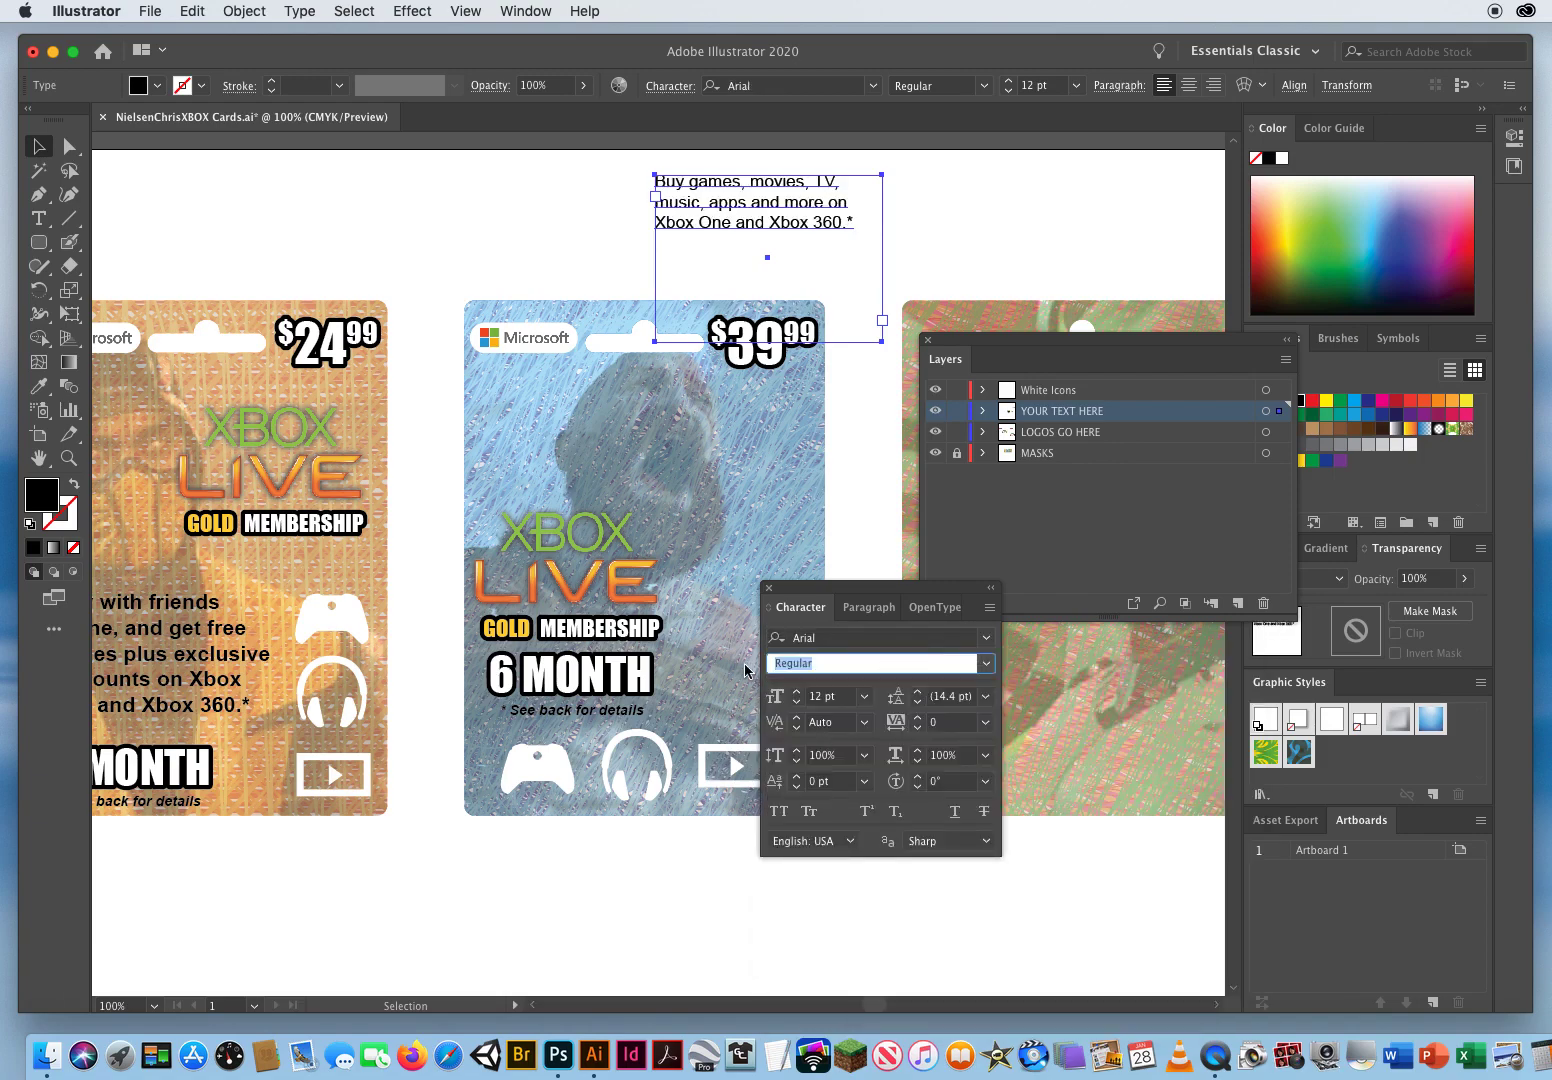
left_click(991, 665)
left_click(813, 731)
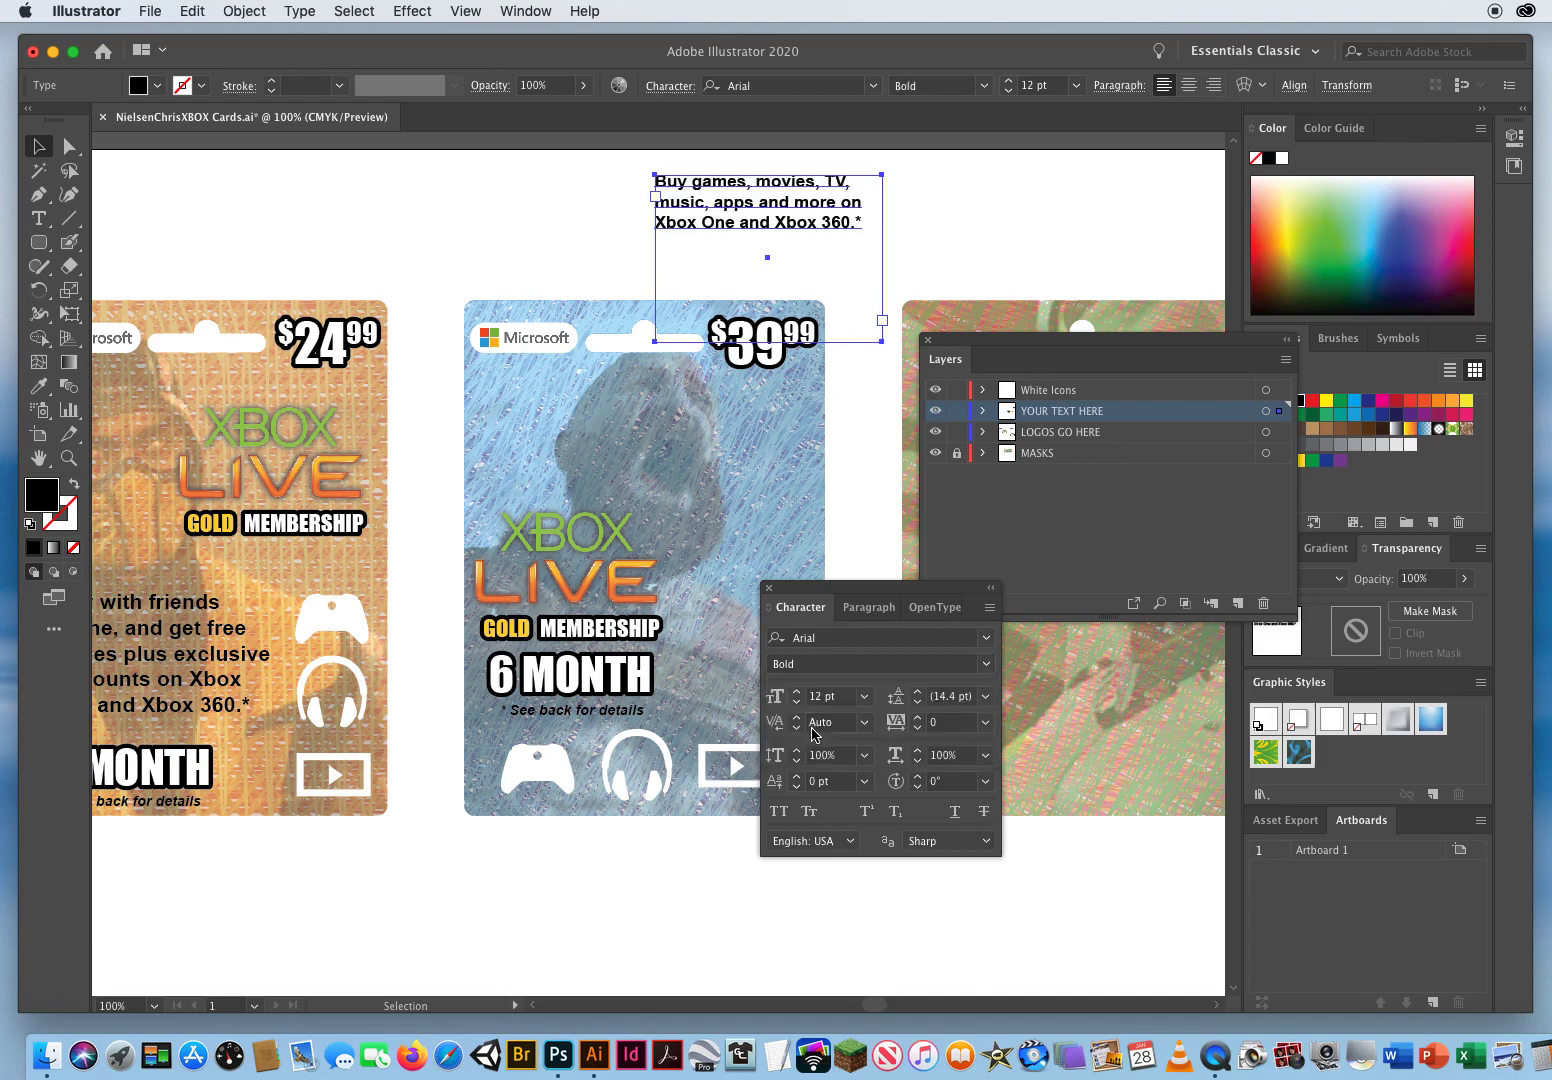
left_click(848, 697)
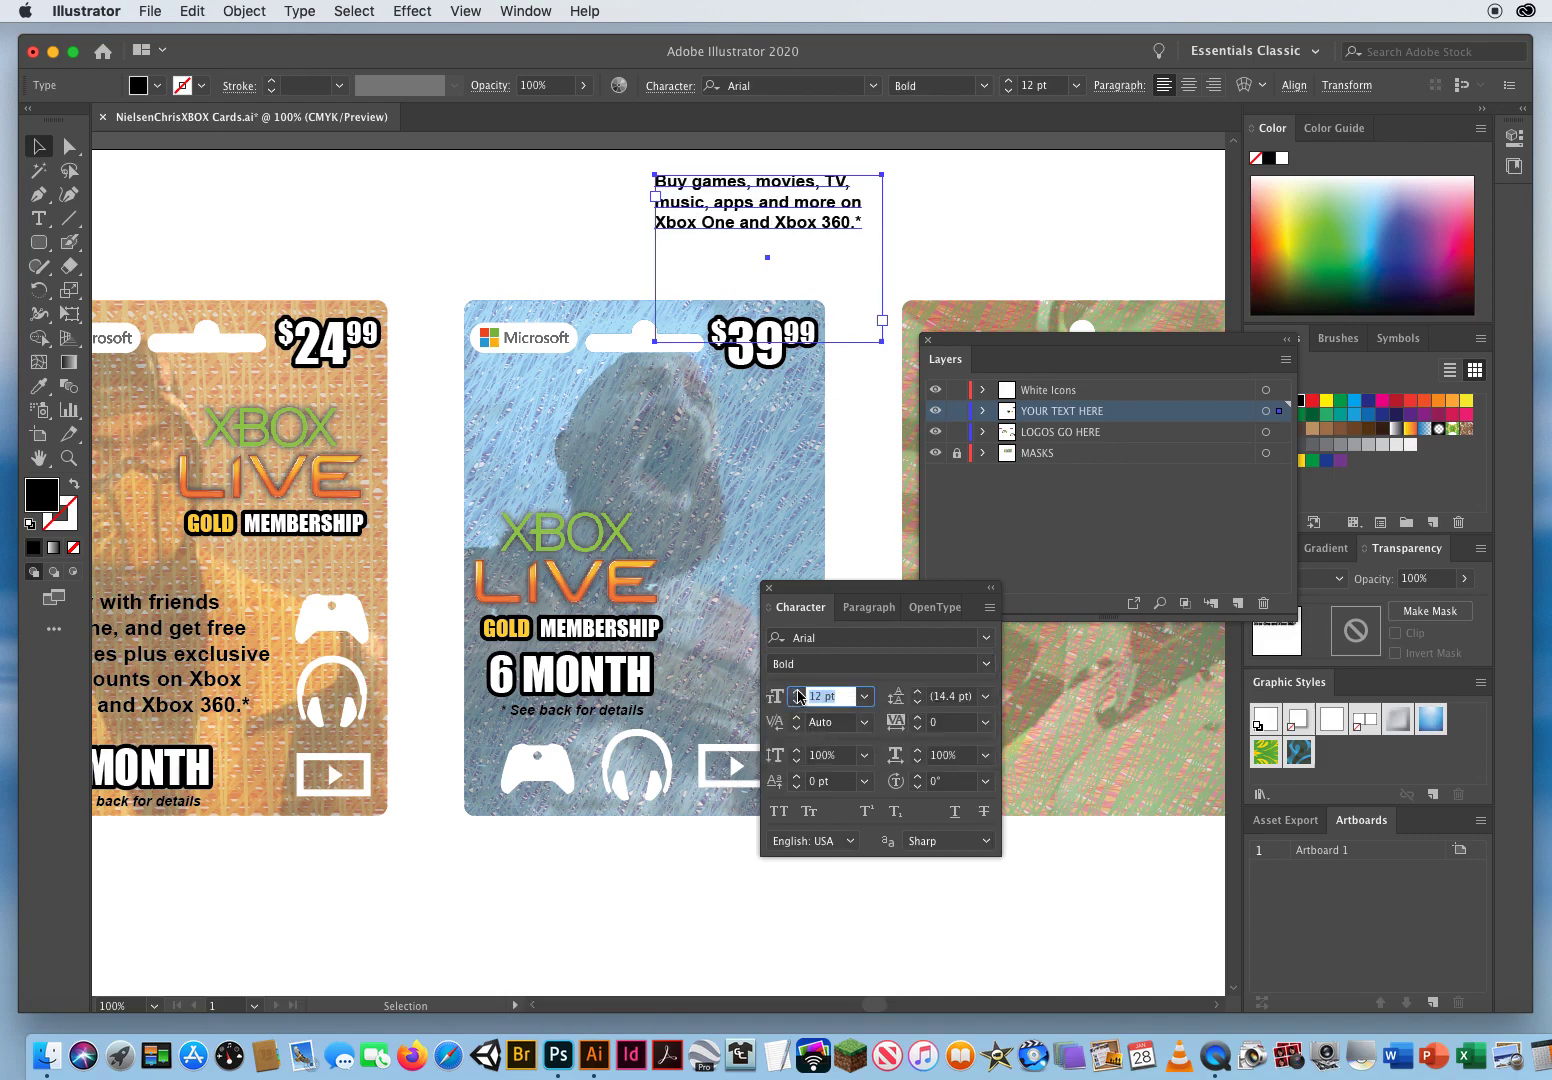
left_click(797, 691)
left_click(797, 691)
left_click(797, 691)
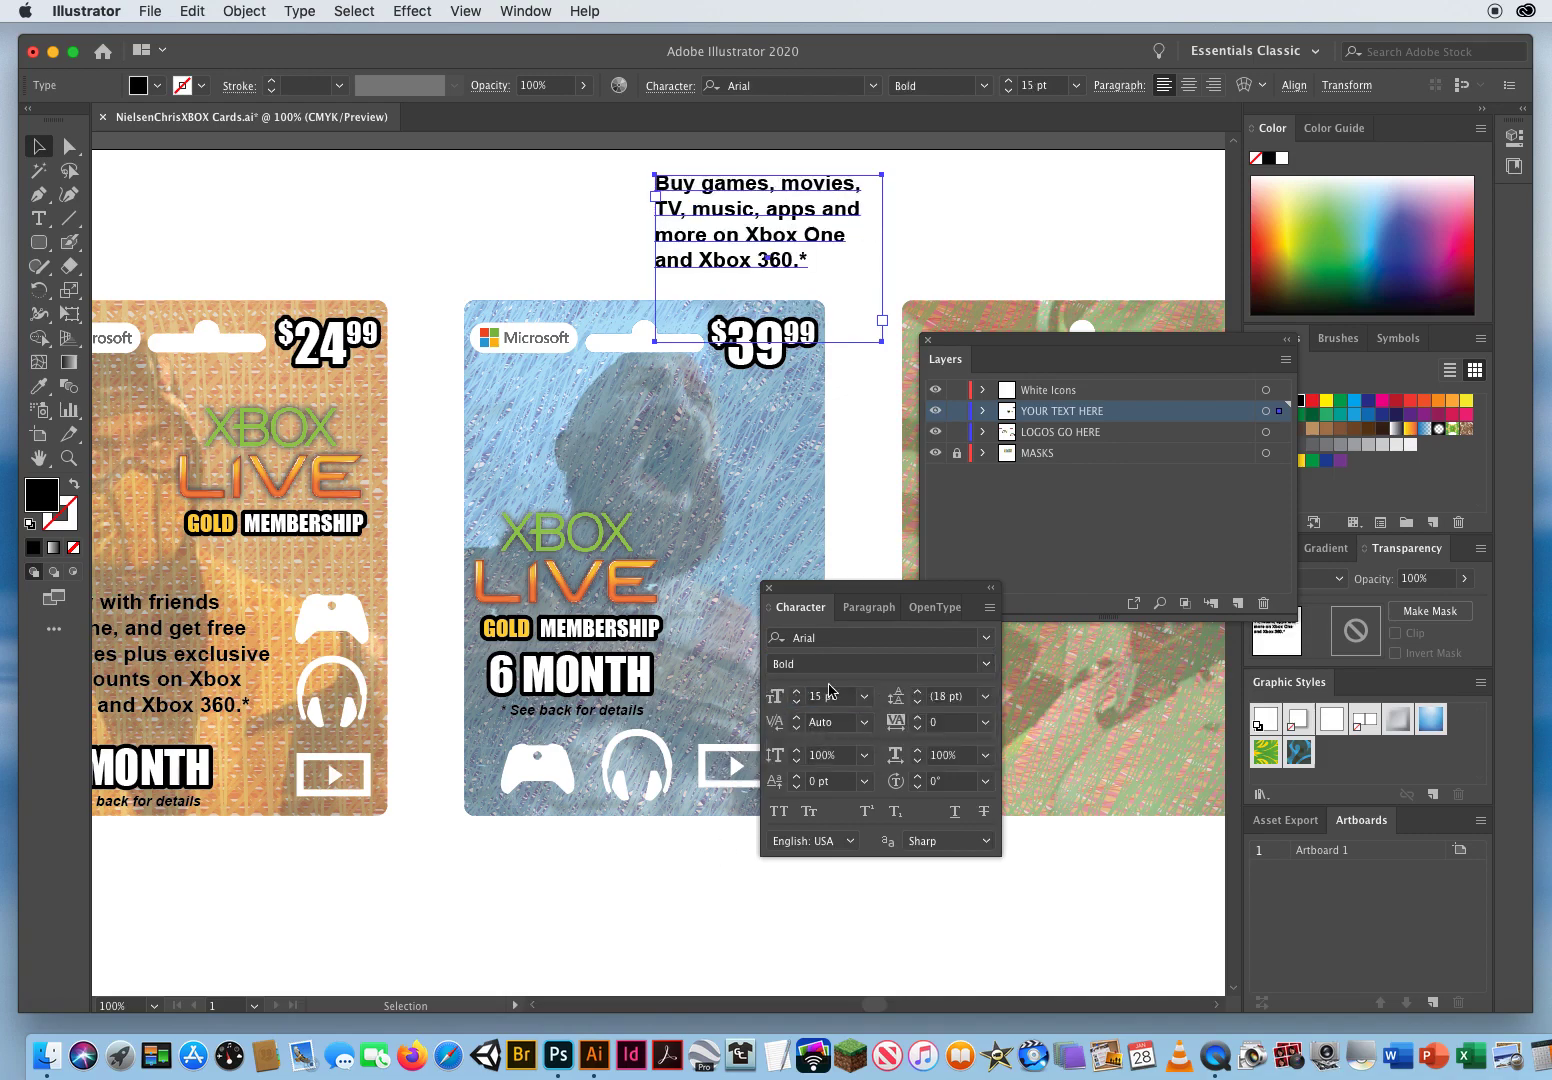
Move the new description onto the blue card beside the Xbox Live logo, clearing the floating panels out of the way.
left_click_drag(822, 598, 962, 744)
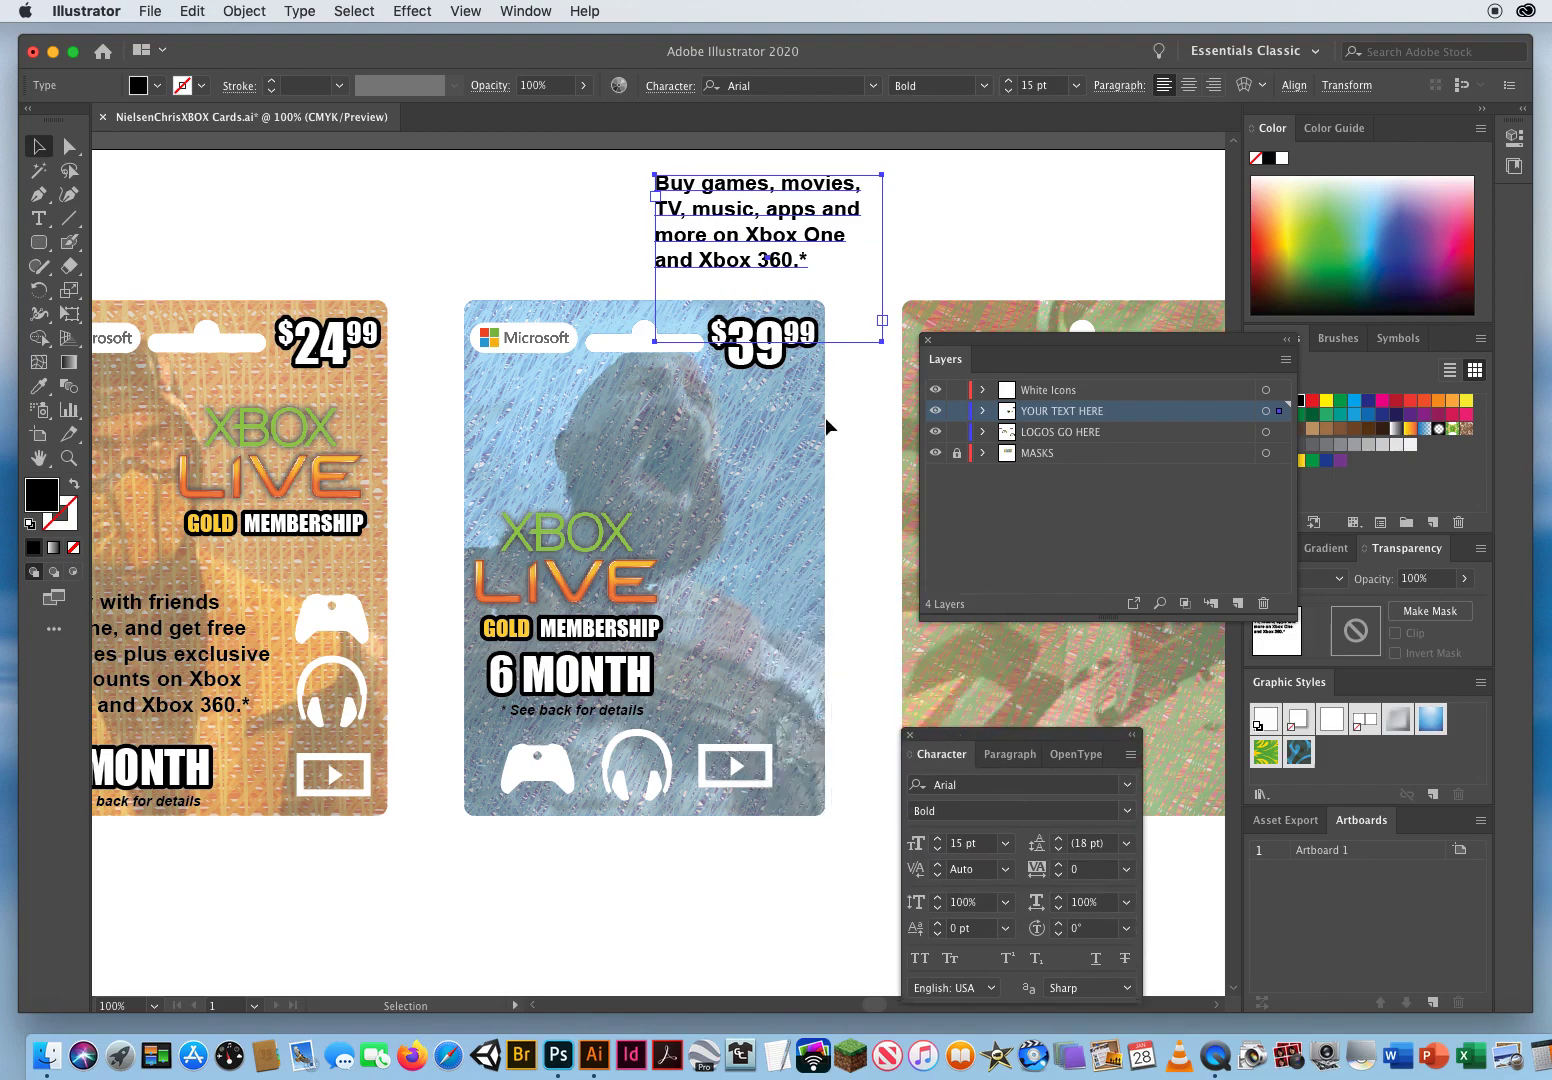
left_click_drag(727, 240, 777, 589)
left_click_drag(1002, 338, 1125, 310)
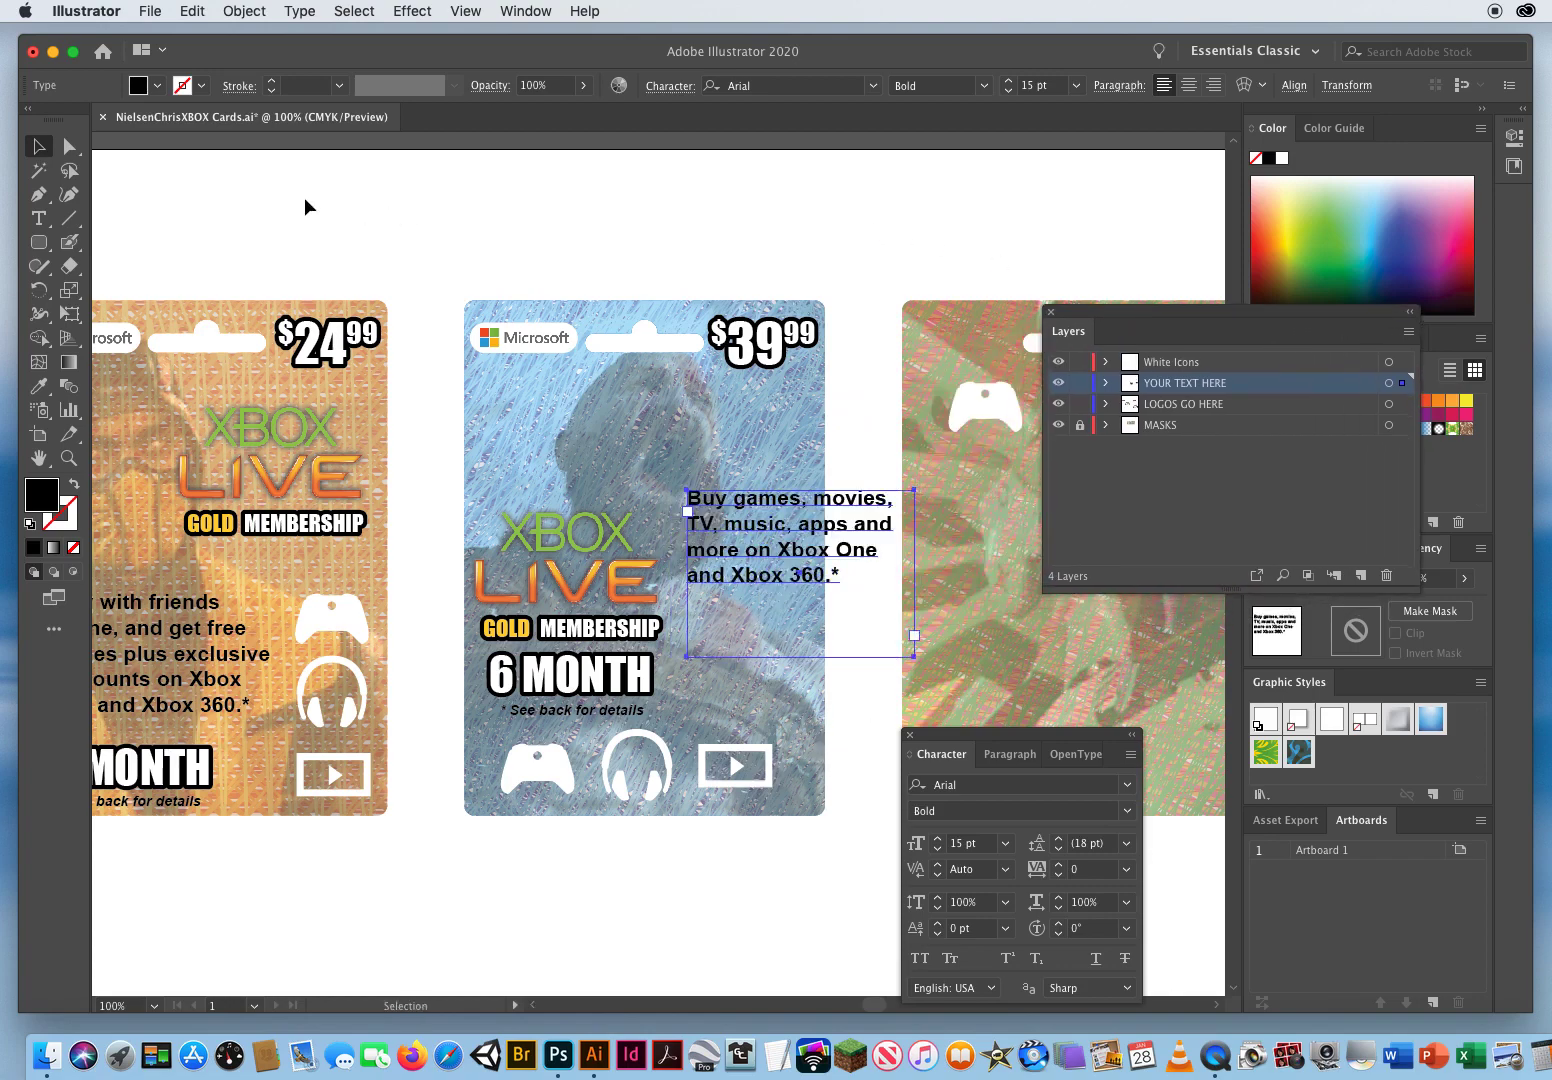
Narrow the description's text frame from its right edge to about 1.29 in wide so it fits inside the blue card.
left_click(69, 148)
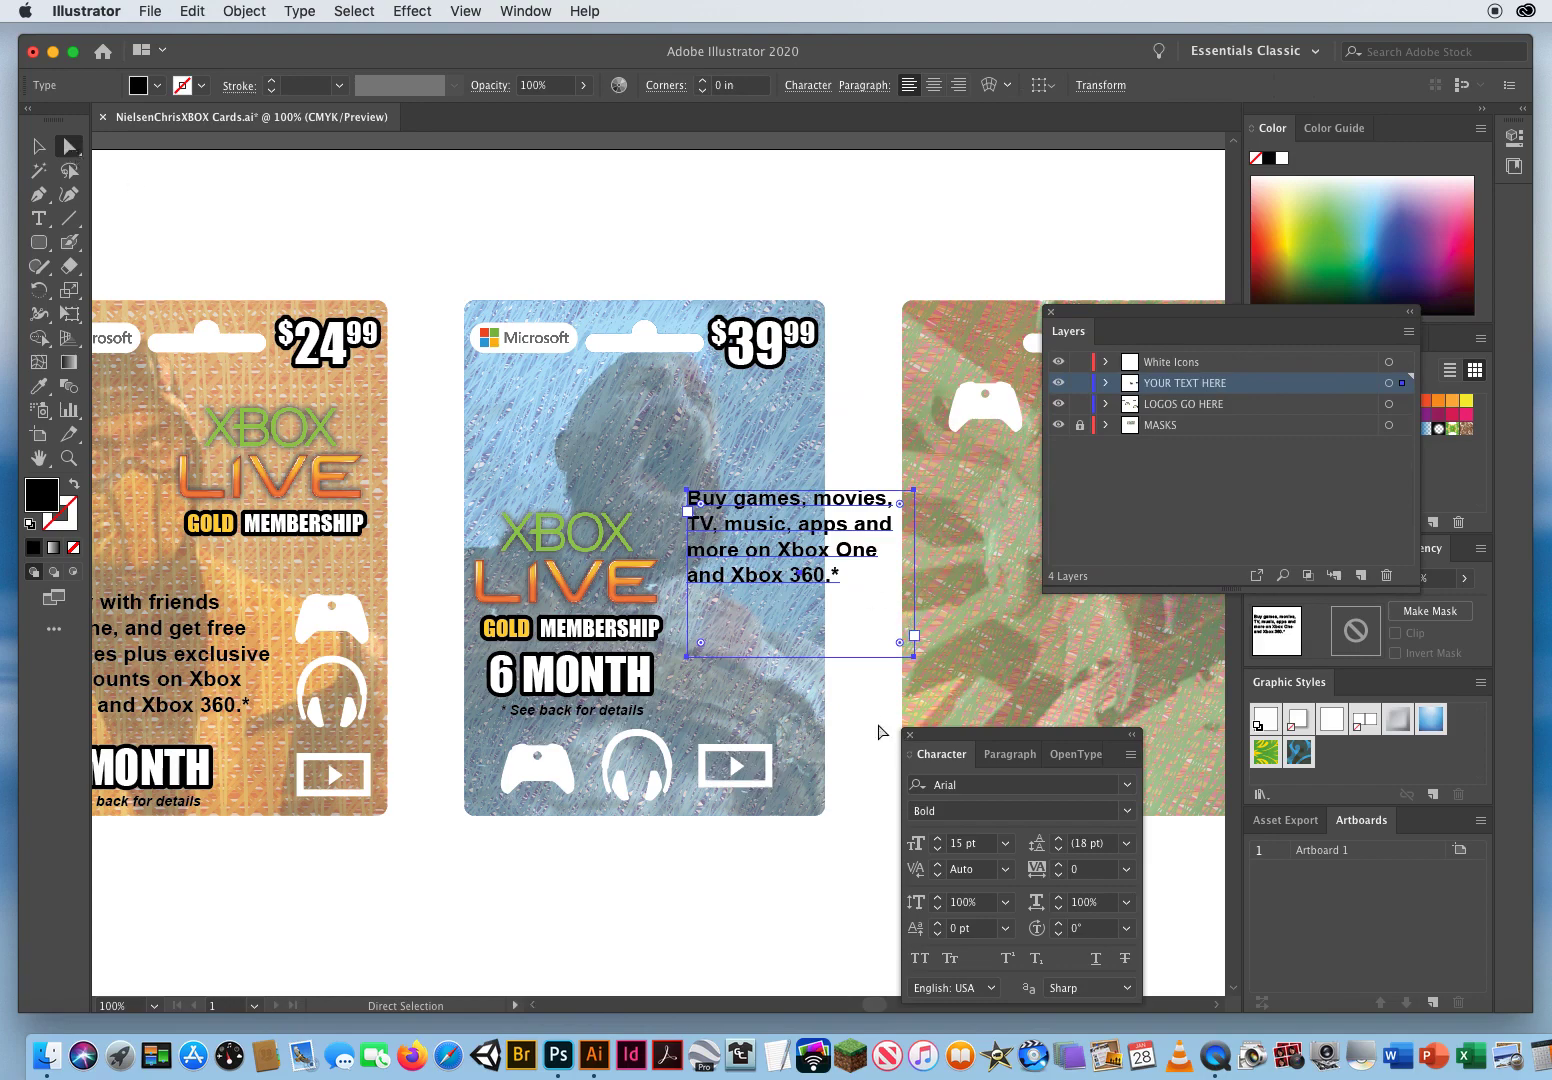
left_click(870, 697)
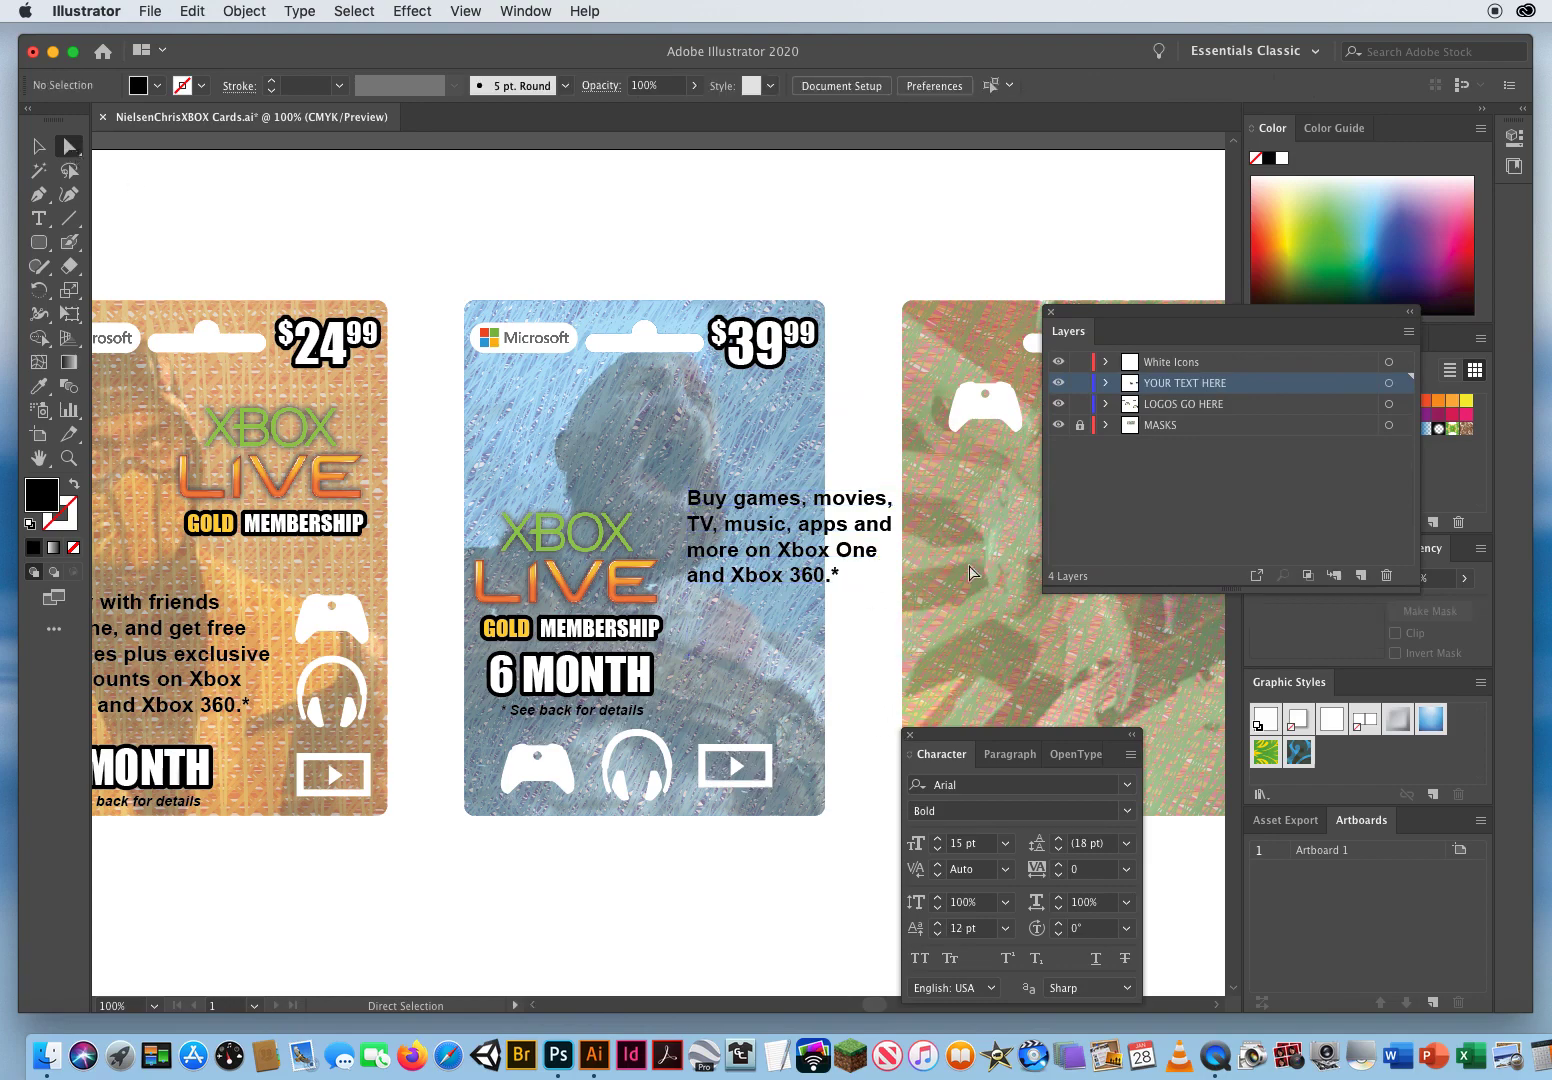
left_click(913, 588)
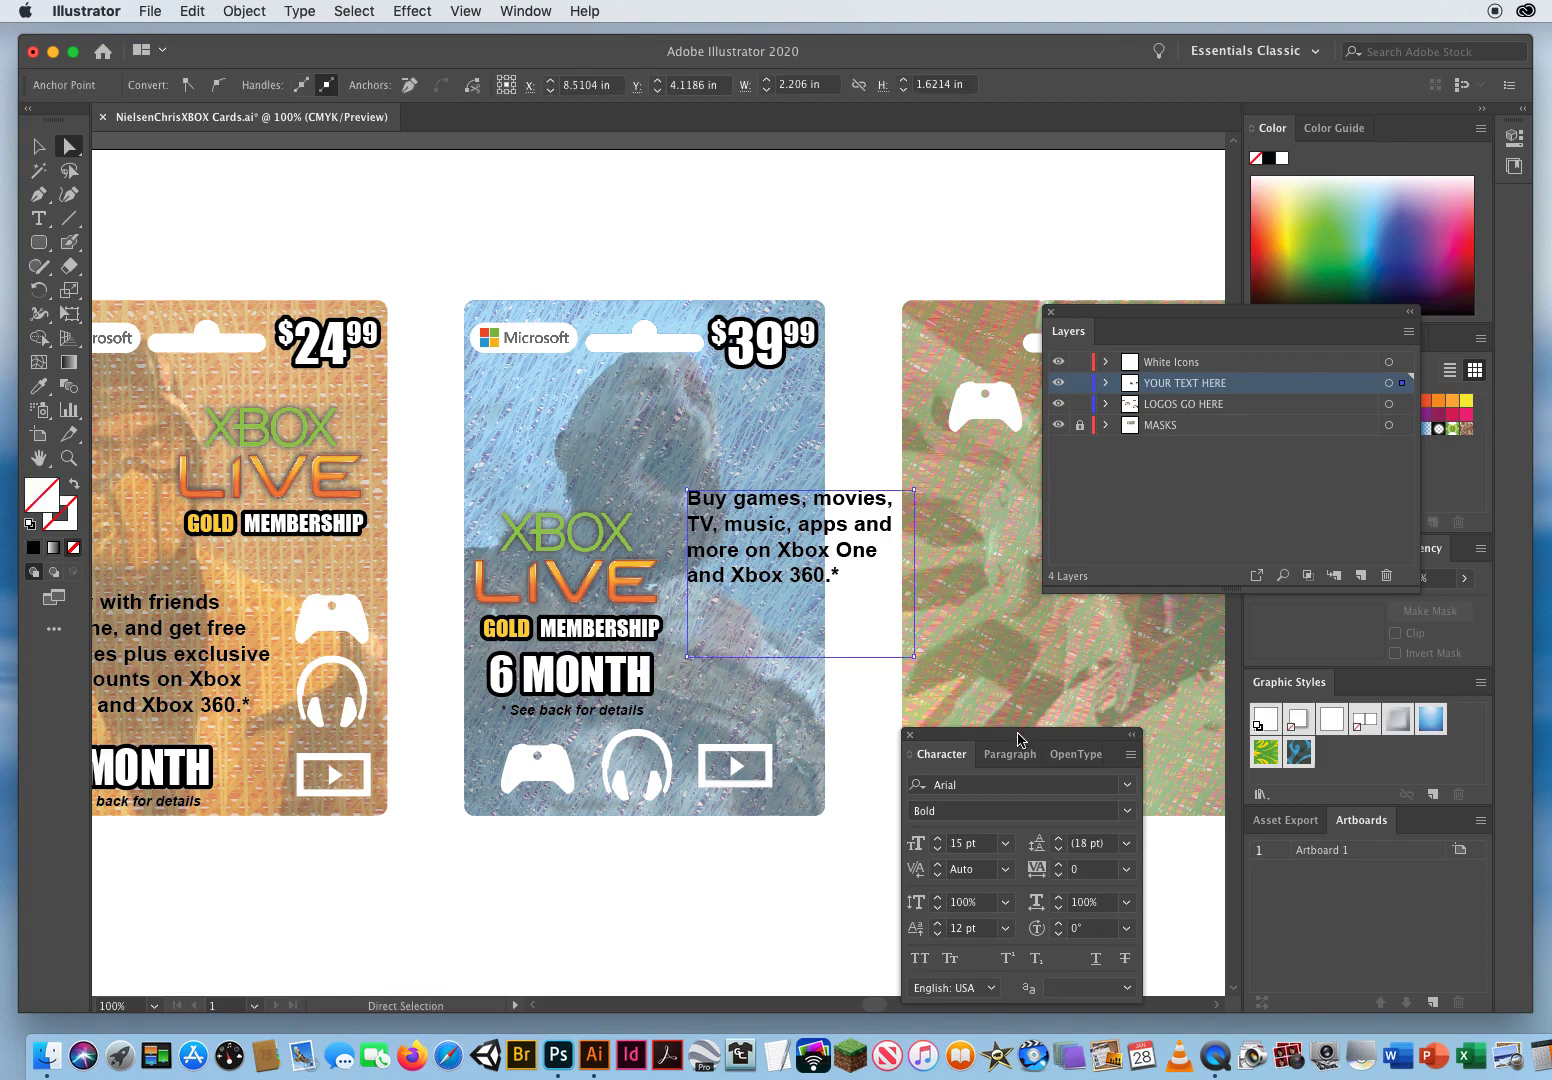
key("Left")
key("Left")
key("Left")
key("Left")
key("Left")
key("Left")
key("Left")
key("Left")
key("Left")
key("Left")
key("Left")
key("Left")
key("Left")
key("Left")
key("Left")
key("Left")
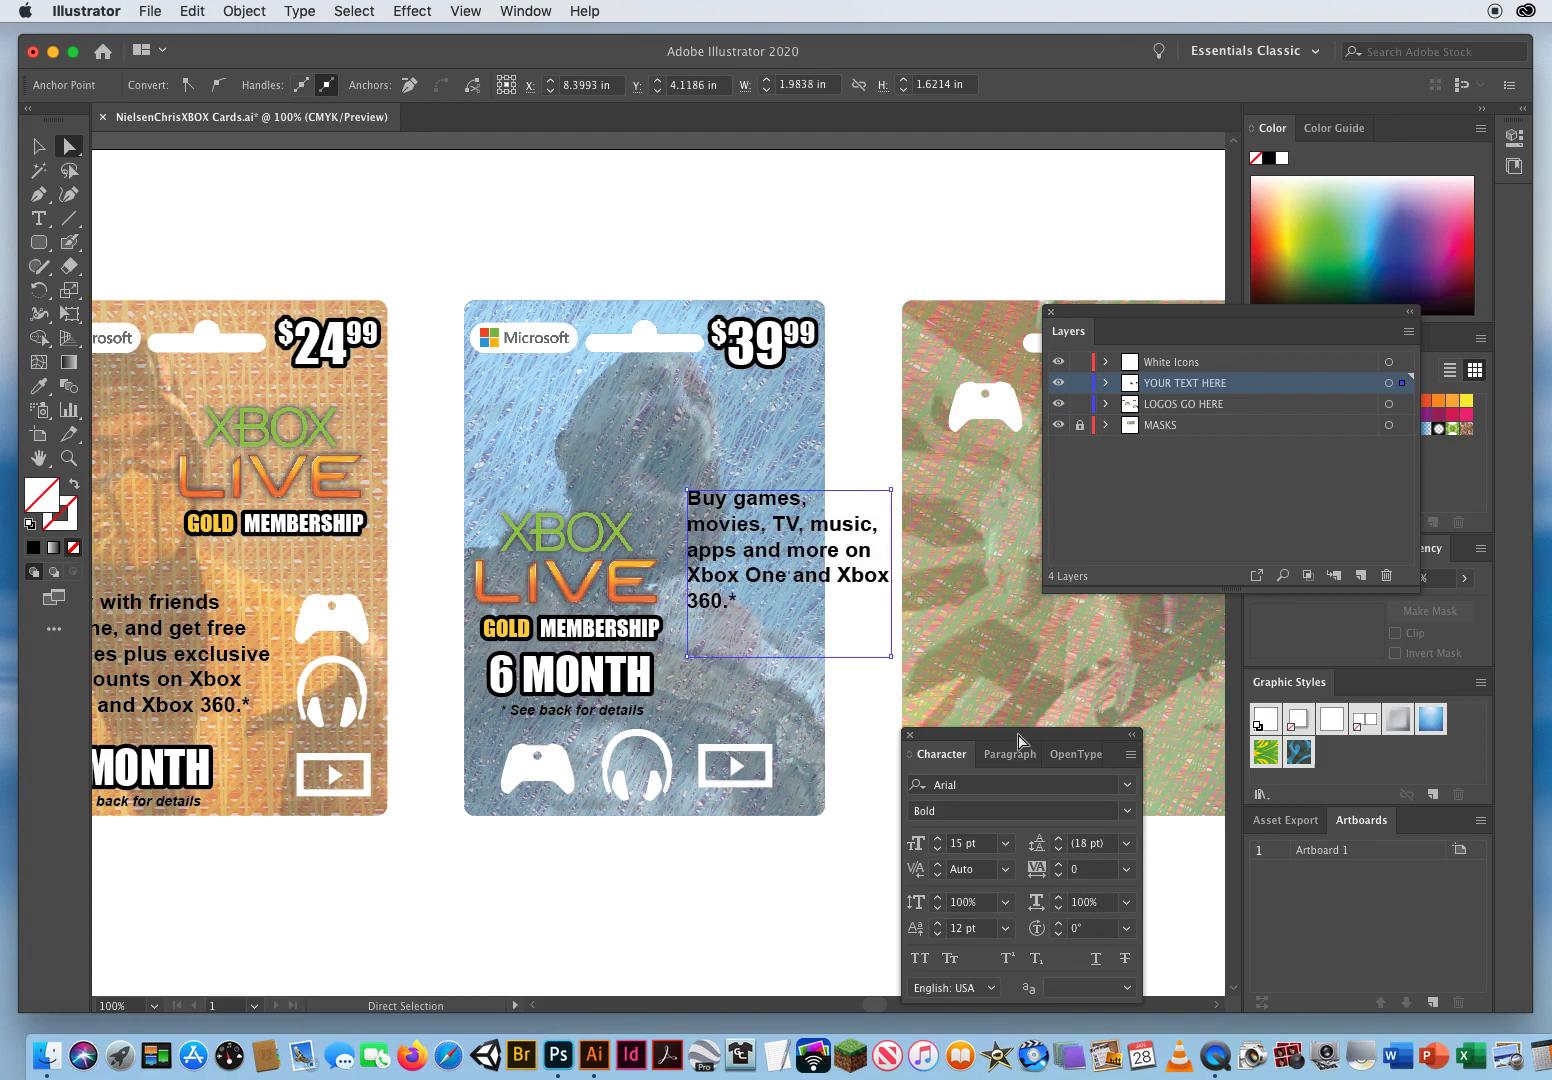
key("Left")
key("Left")
key("Left")
key("Left")
key("Left")
key("Left")
key("Left")
key("Left")
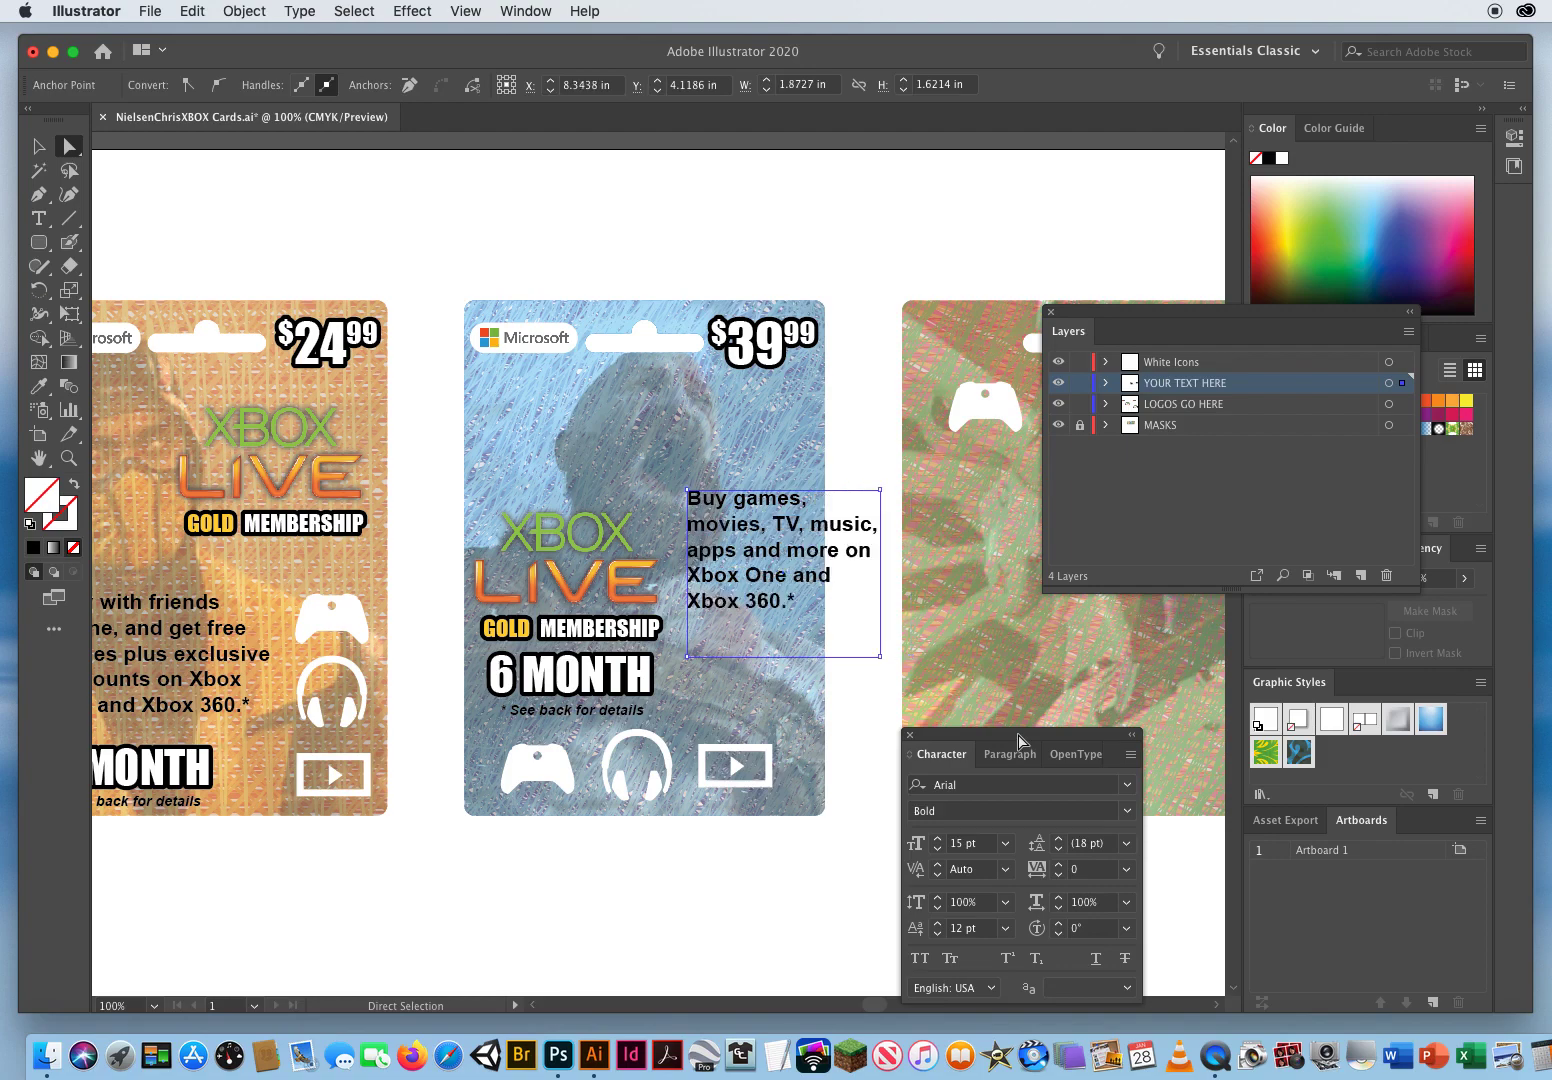
key("Left")
key("Left")
key("Left")
key("Left")
key("Left")
key("Left")
key("Left")
key("Left")
key("Left")
key("Left")
key("Left")
key("Left")
key("Left")
key("Left")
key("Left")
key("Left")
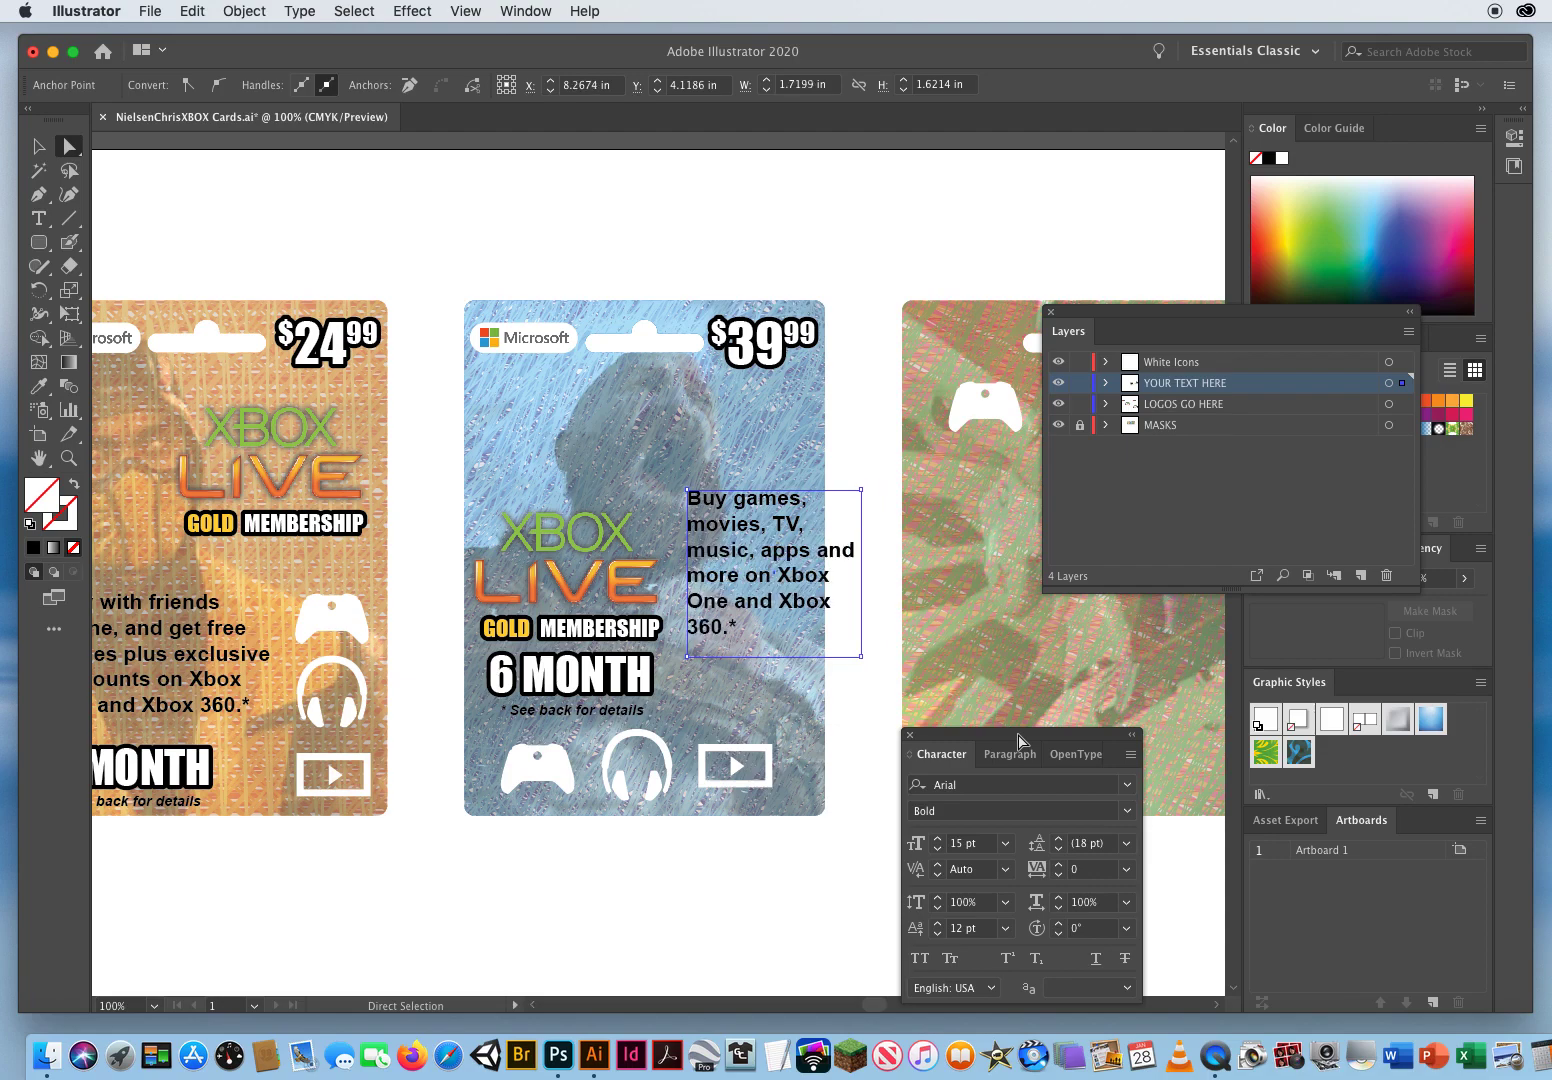
key("Left")
key("Left")
key("Left")
key("Left")
key("Left")
key("Left")
key("Left")
key("Left")
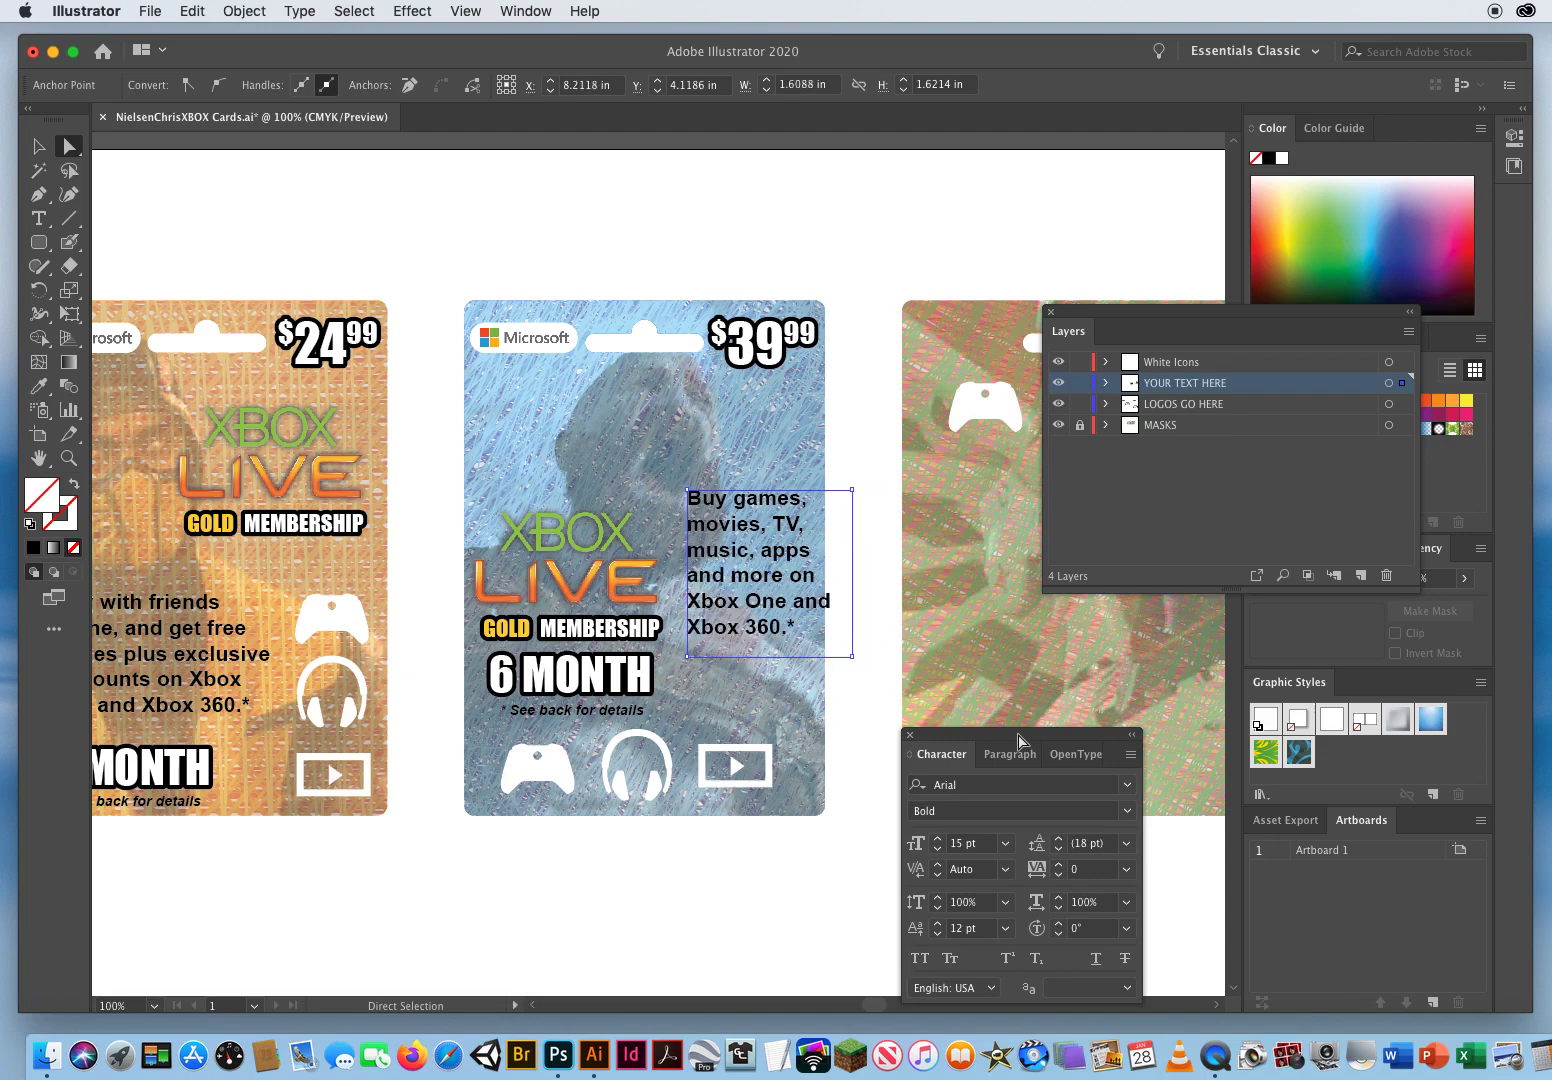
key("Left")
key("Left")
key("Left")
key("Left")
key("Left")
key("Left")
key("Left")
key("Left")
key("Left")
key("Left")
key("Left")
key("Left")
key("Left")
key("Left")
key("Left")
key("Left")
key("Left")
key("Left")
key("Left")
key("Left")
key("Left")
key("Left")
key("Left")
key("Left")
key("Left")
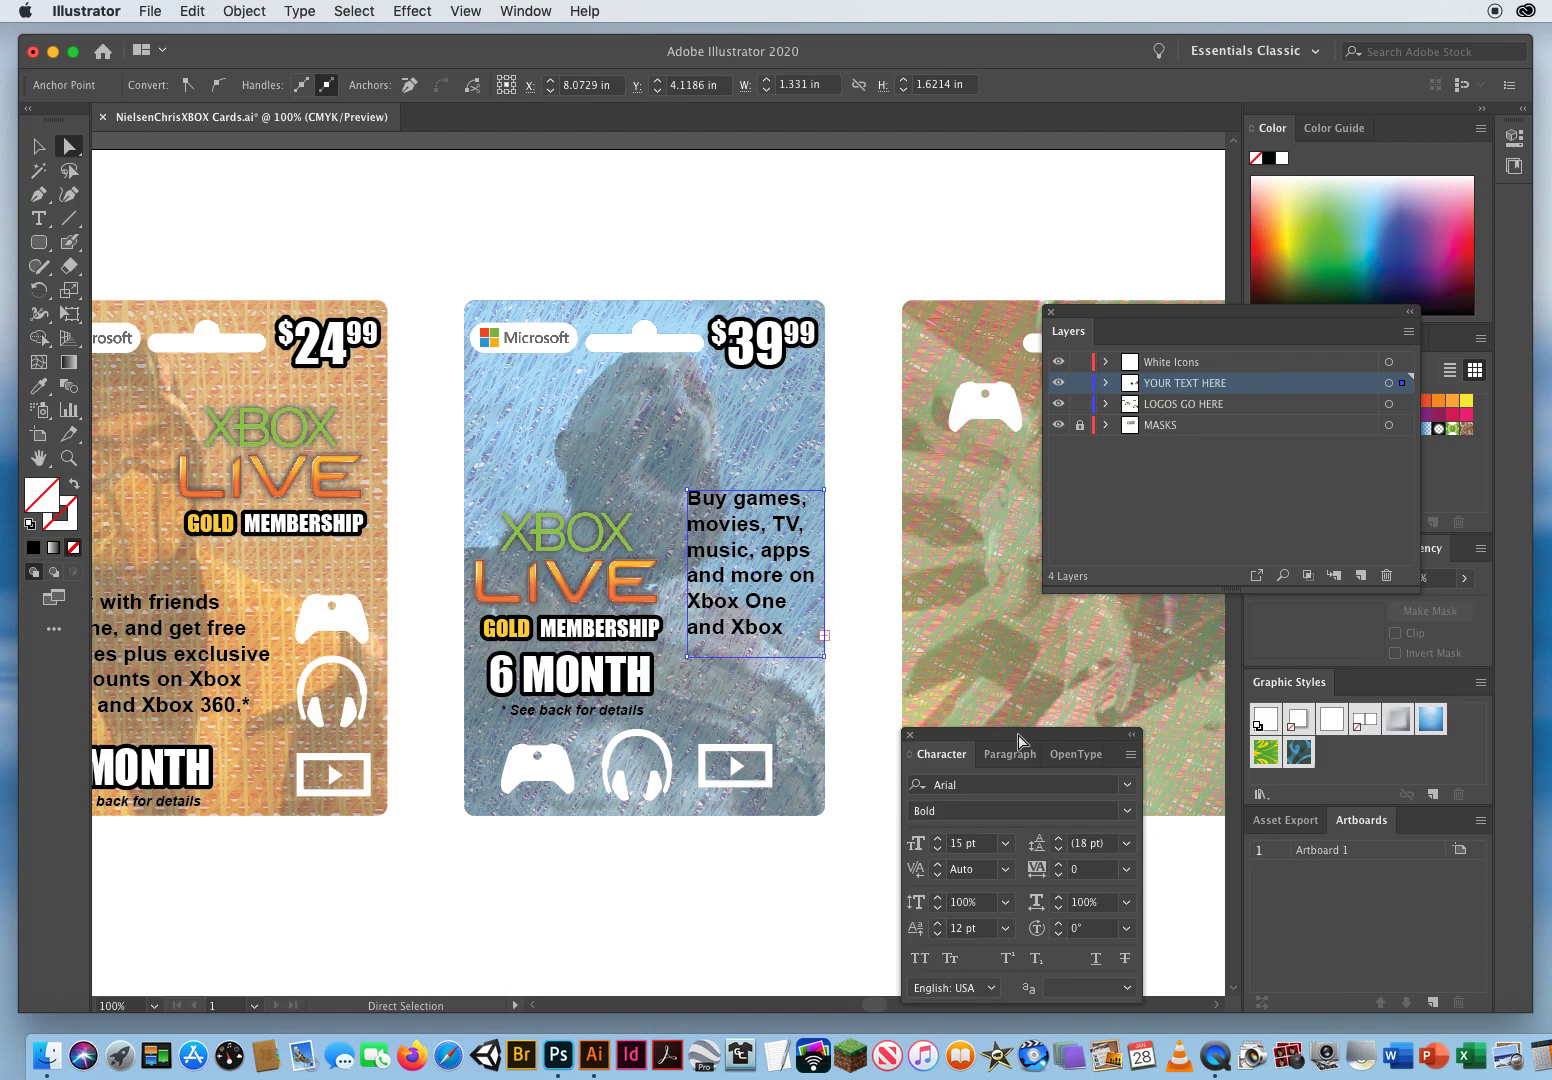
key("Left")
key("Left")
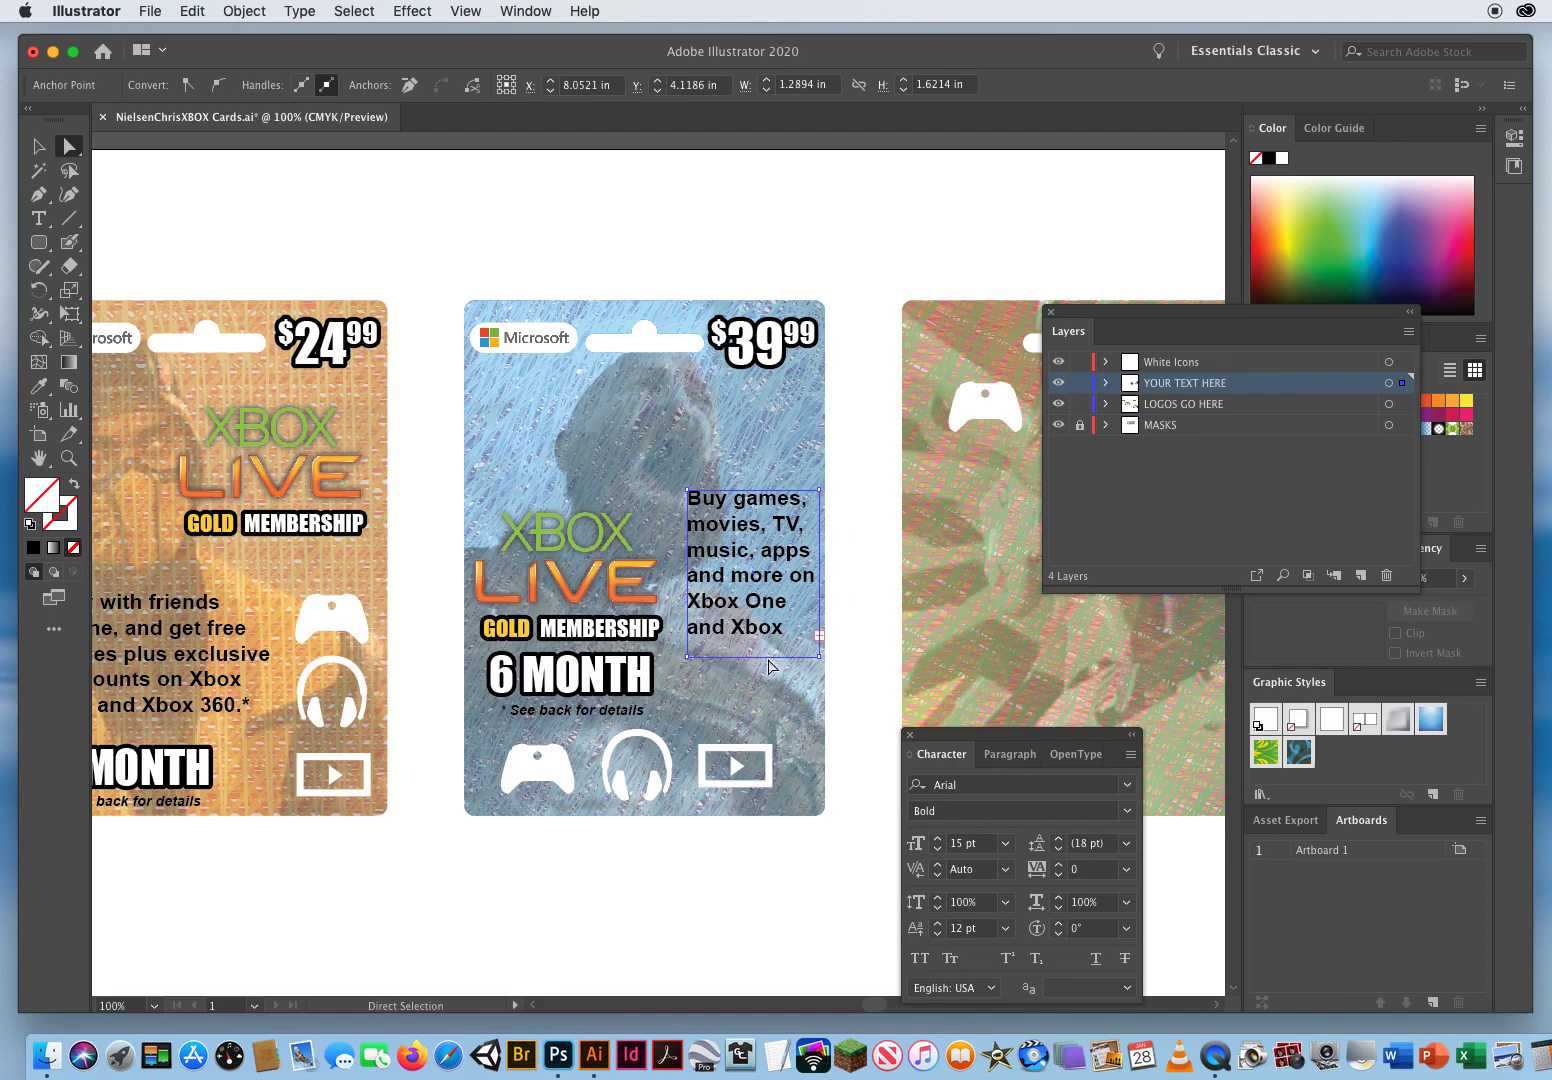
Extend the bottom edge of the description's text frame downward to a height of about 1.95 in.
key("Down")
key("Down")
key("shift+Down")
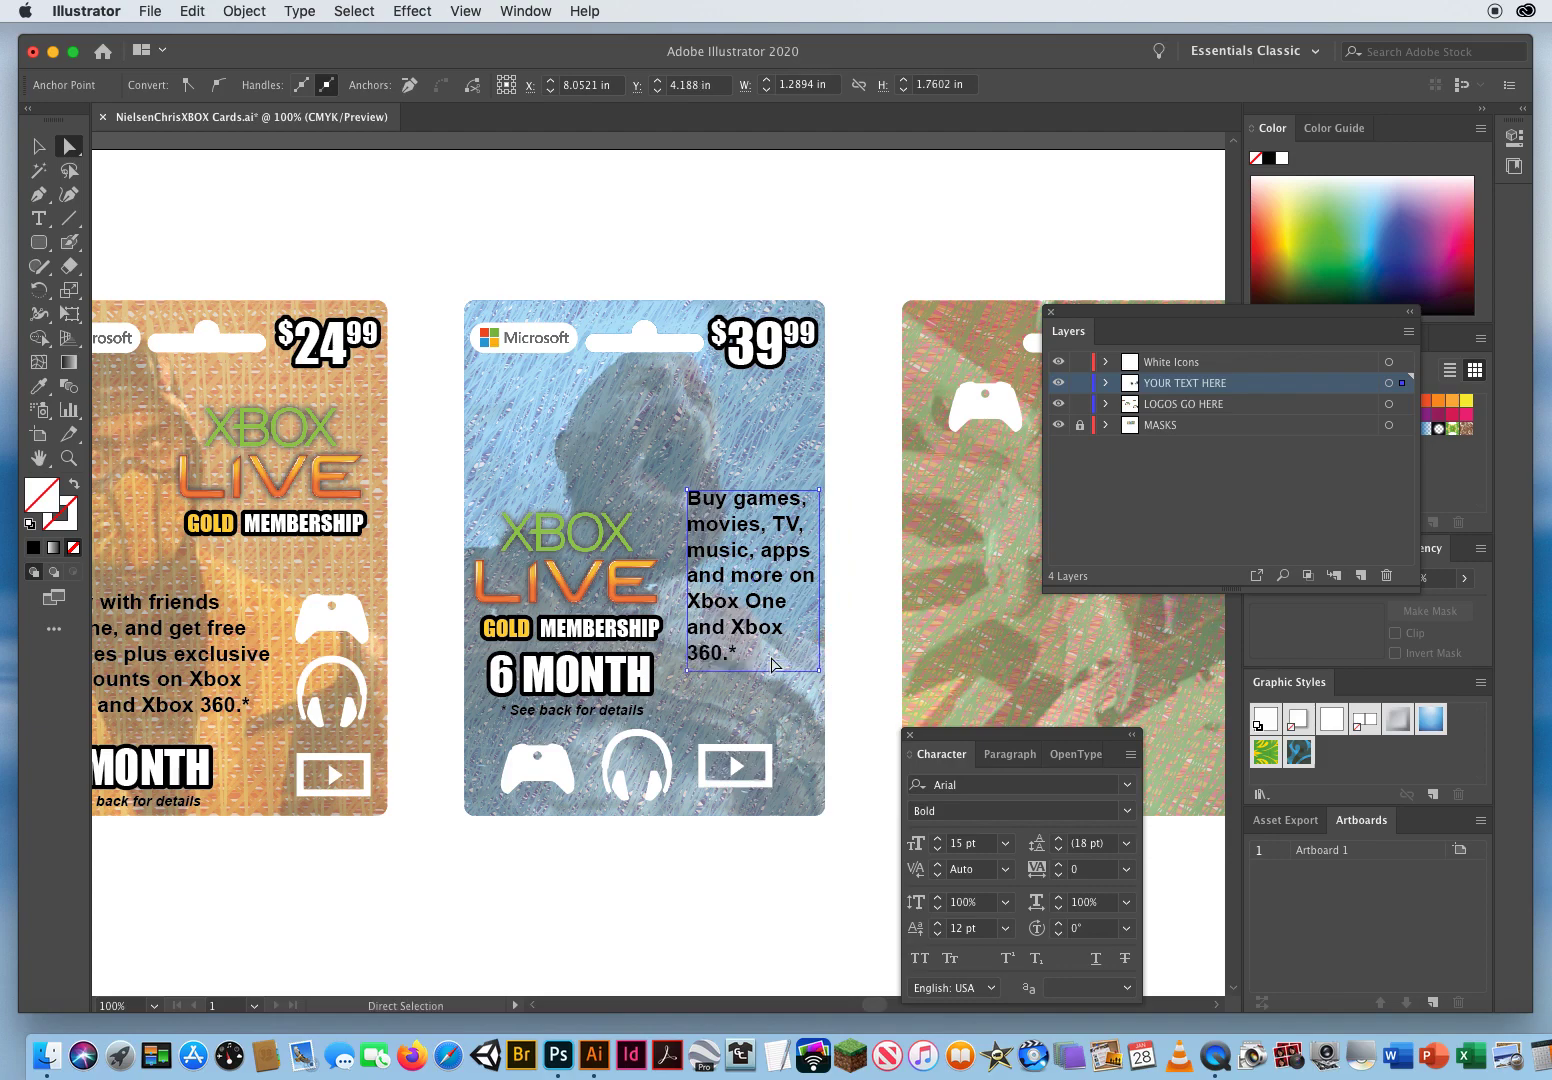
key("shift+Down")
key("Down")
key("Down")
Move the blue card's description slightly down beside the logo and reduce its font size to 13 pt.
left_click(38, 147)
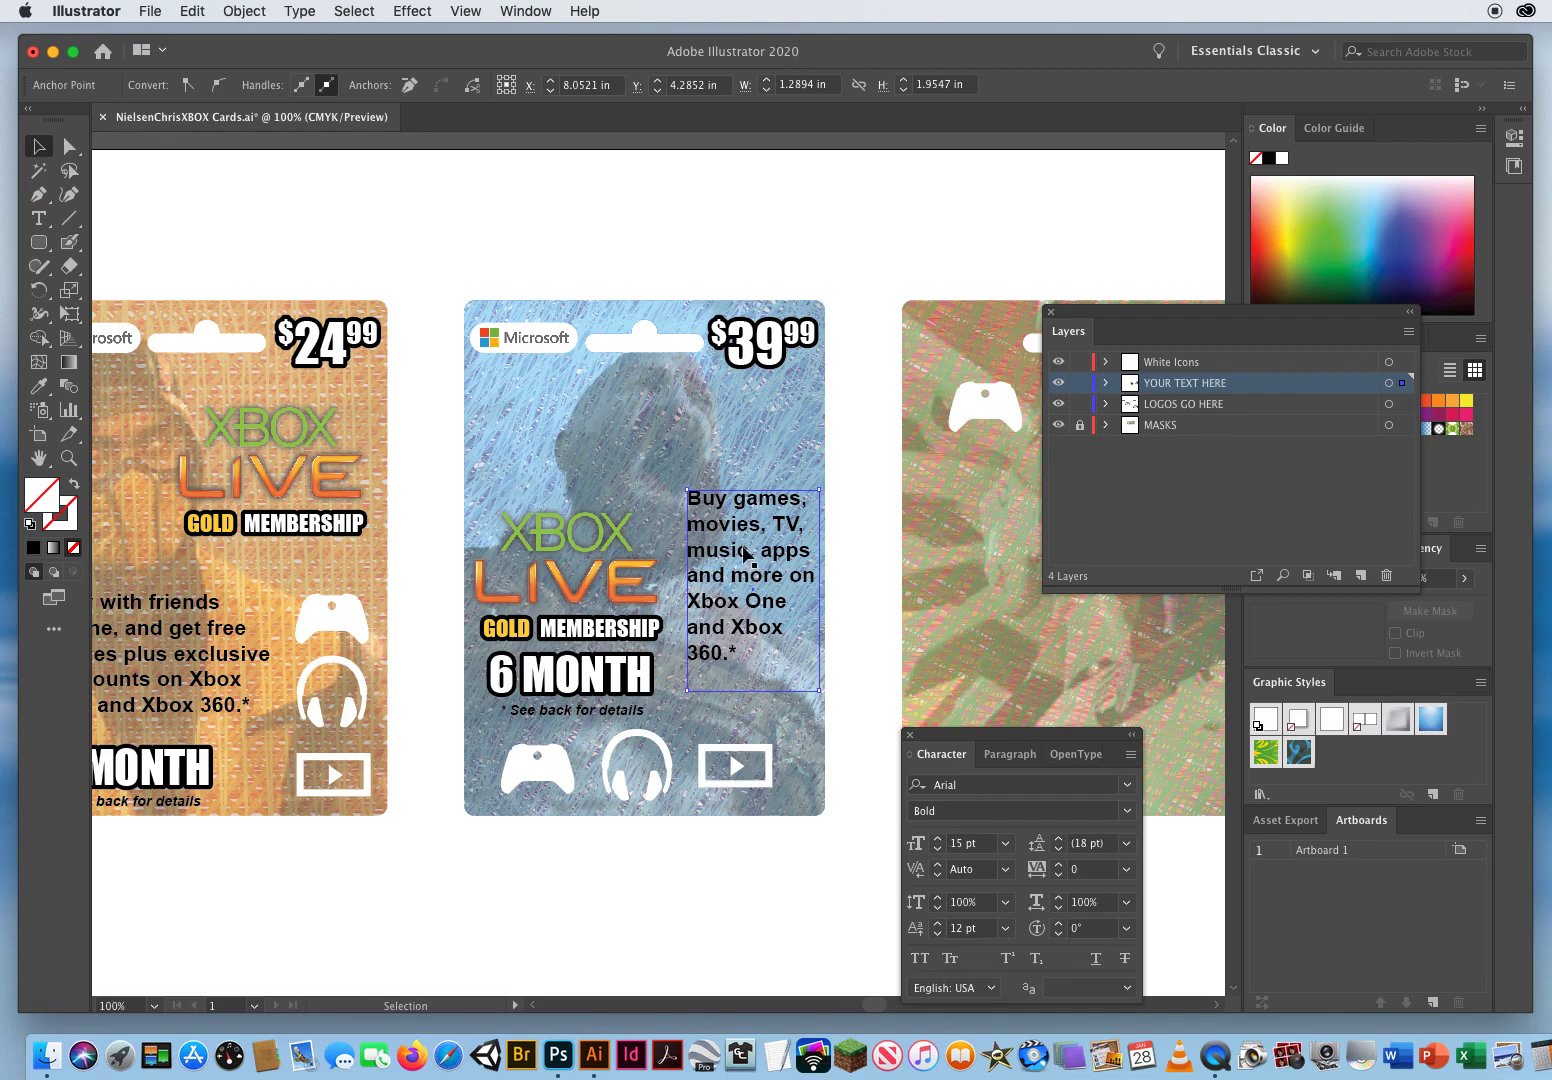
left_click_drag(743, 549, 738, 581)
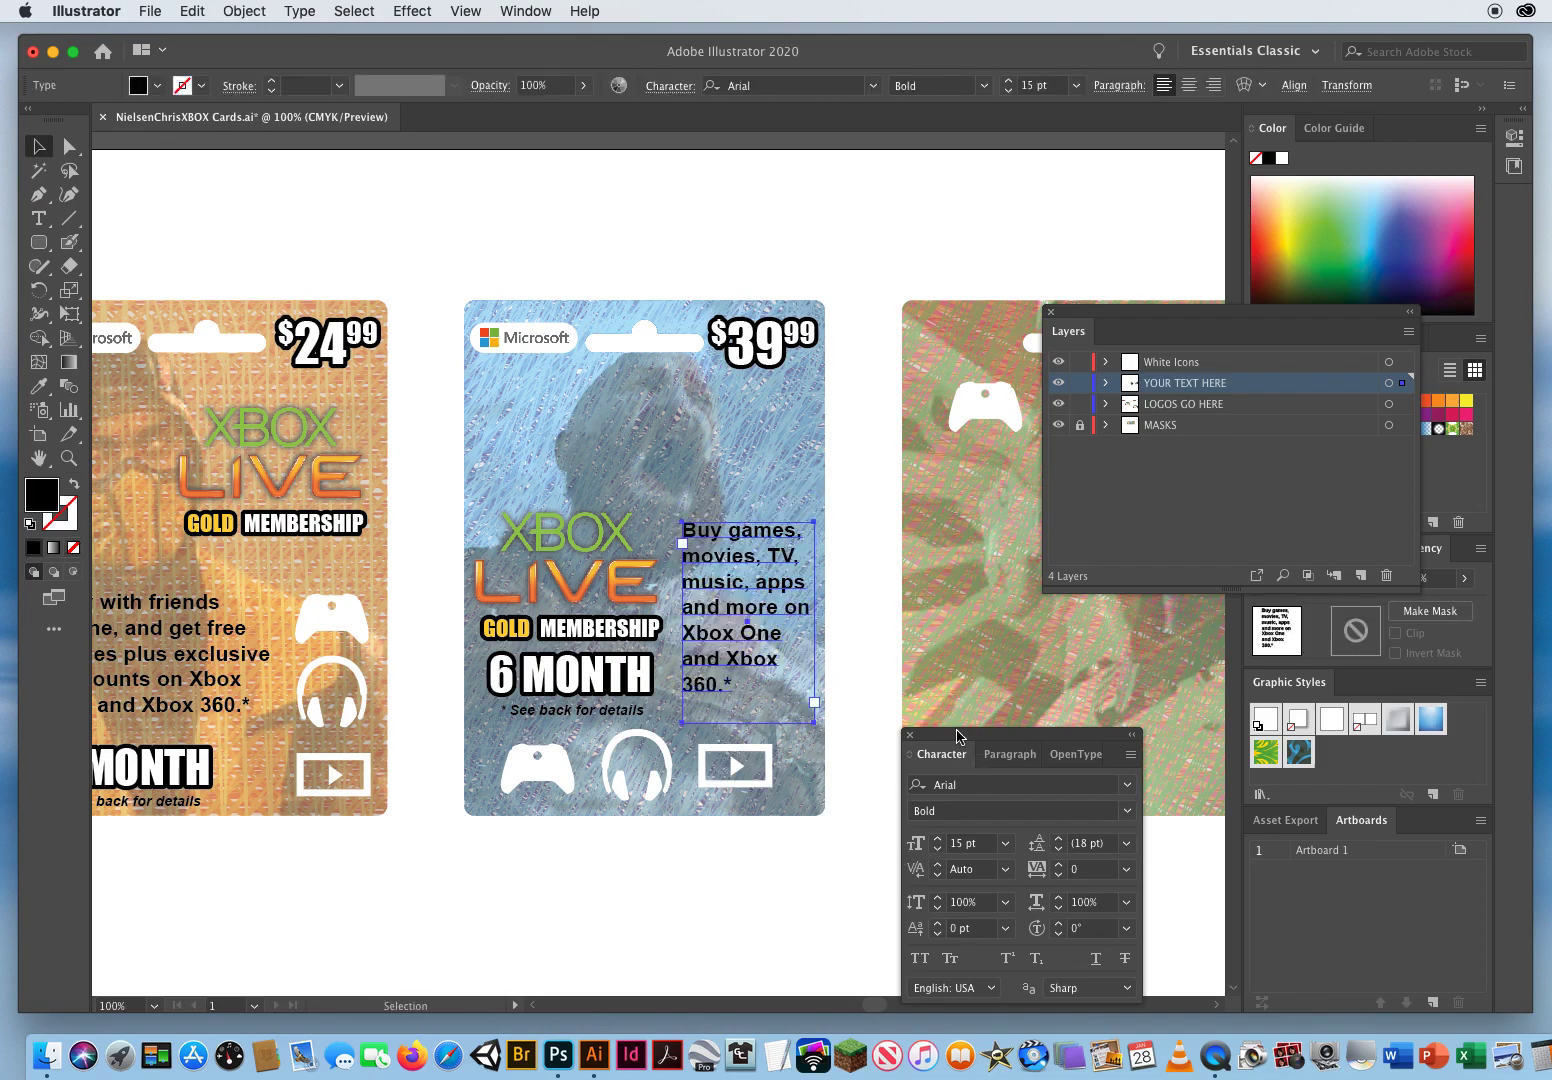
left_click_drag(957, 736, 937, 441)
left_click(893, 550)
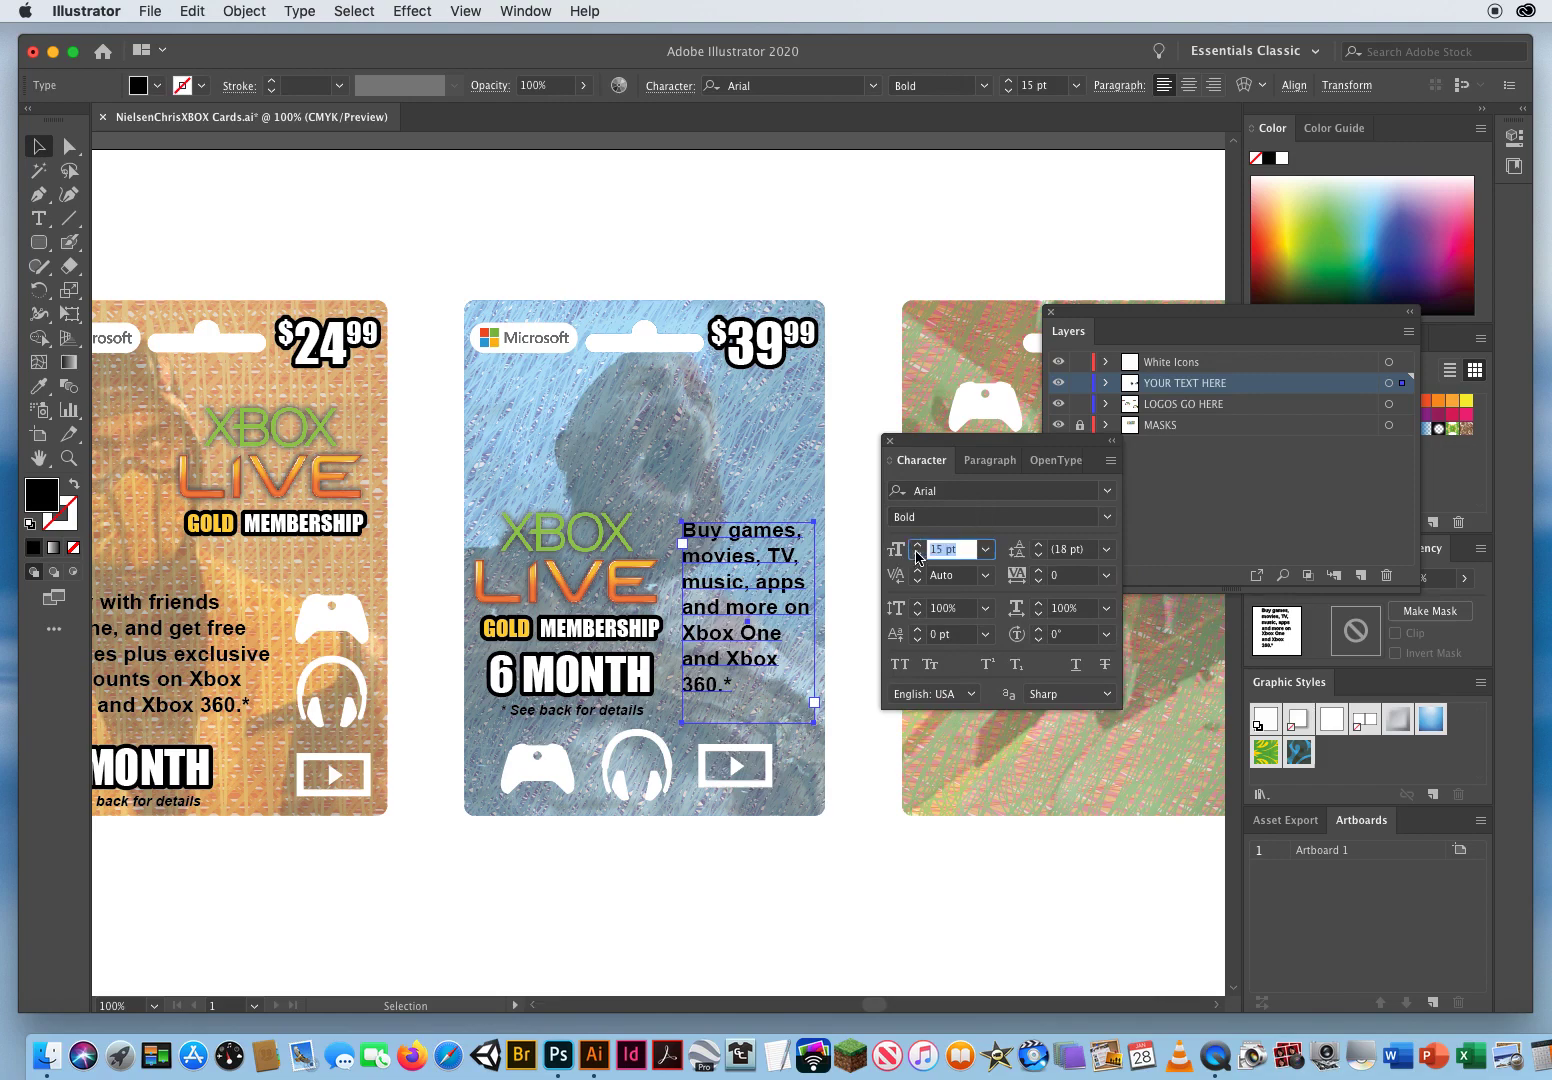
left_click(918, 559)
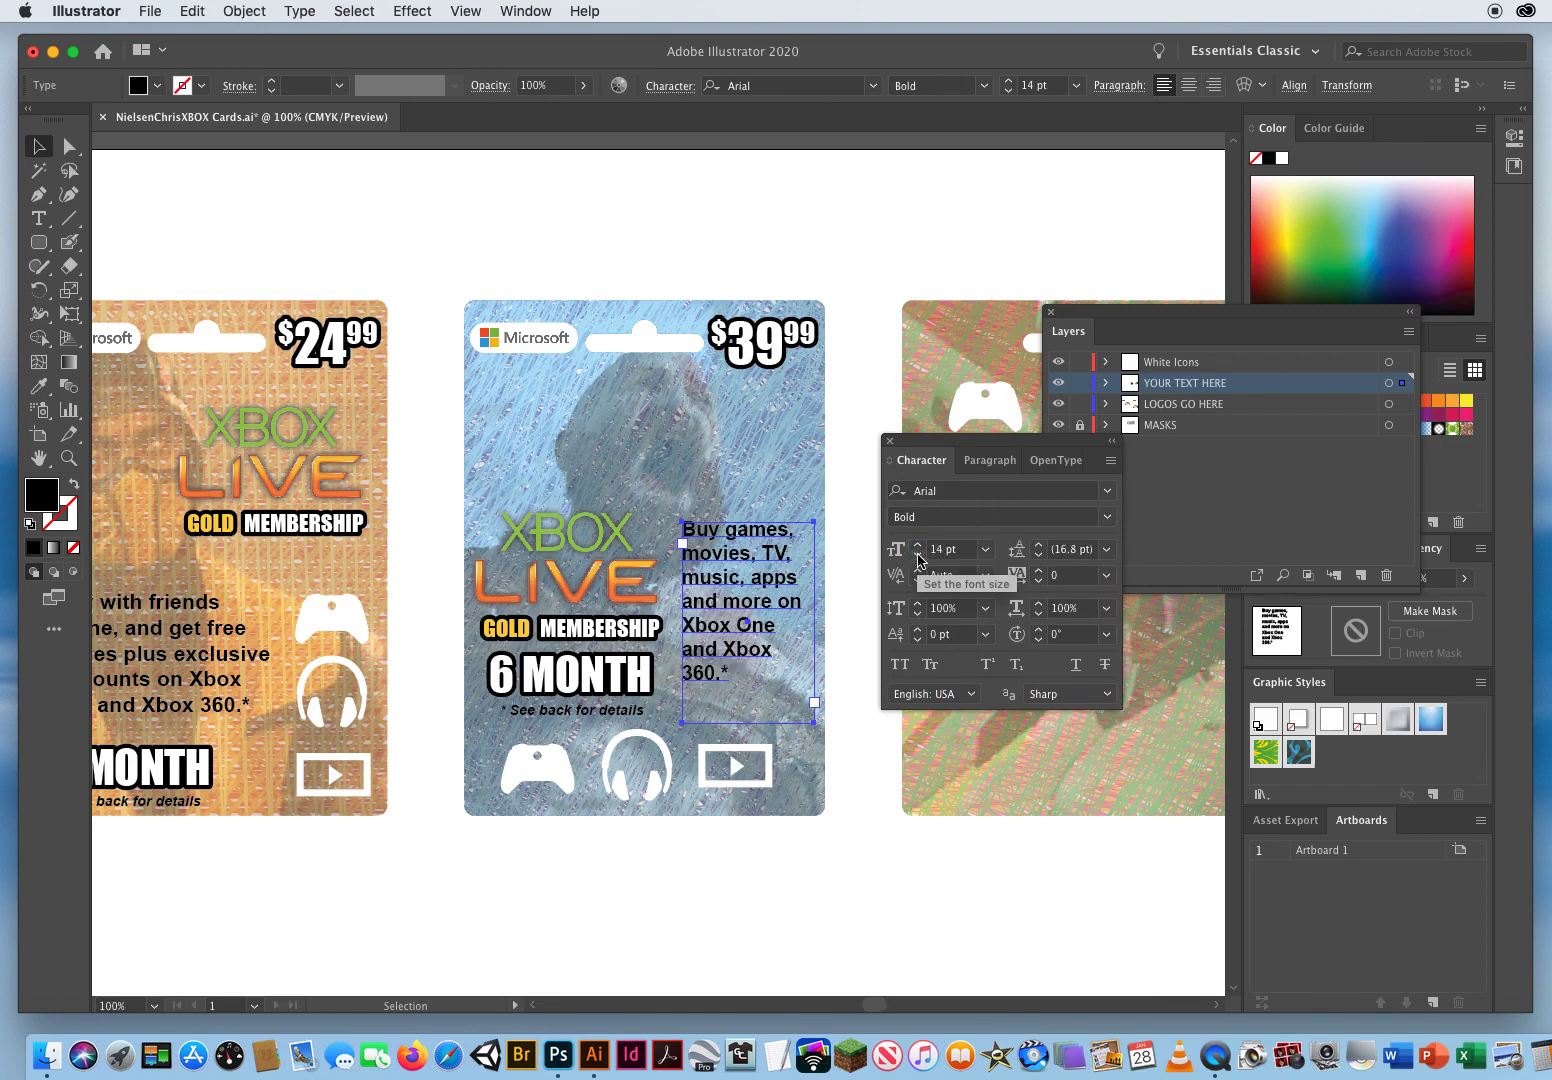
left_click(918, 559)
left_click(839, 890)
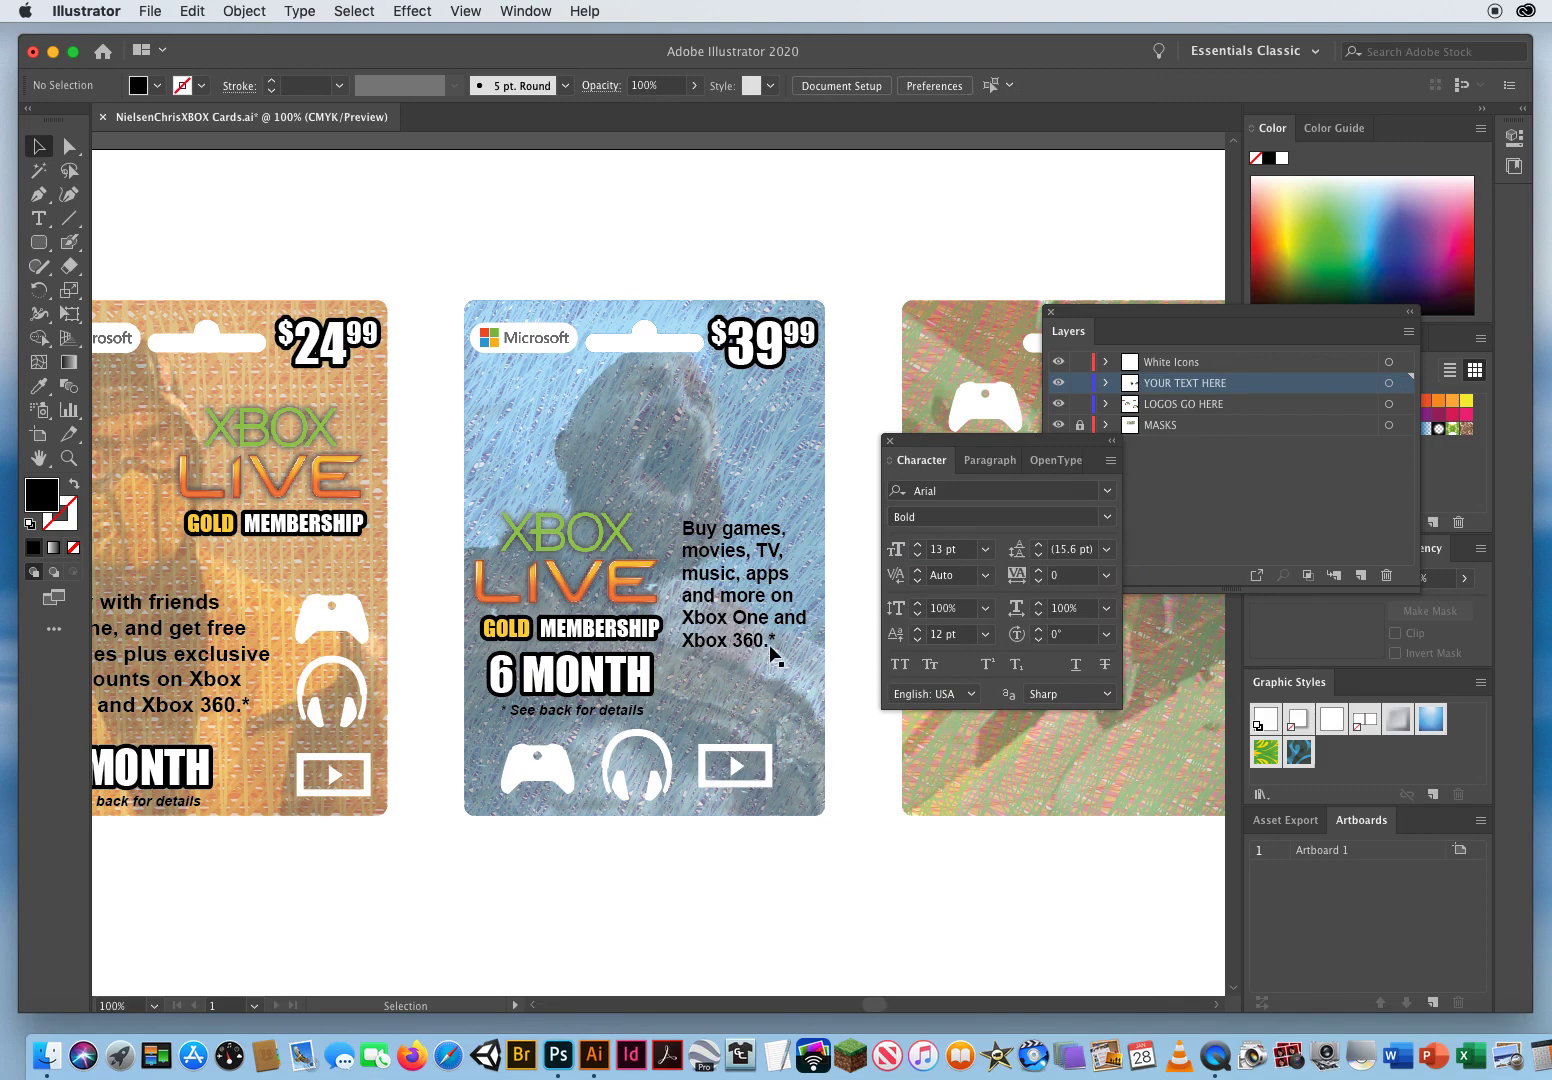
Lower the blue card's description a little further beside the Xbox Live logo.
left_click_drag(757, 637, 760, 656)
left_click(905, 896)
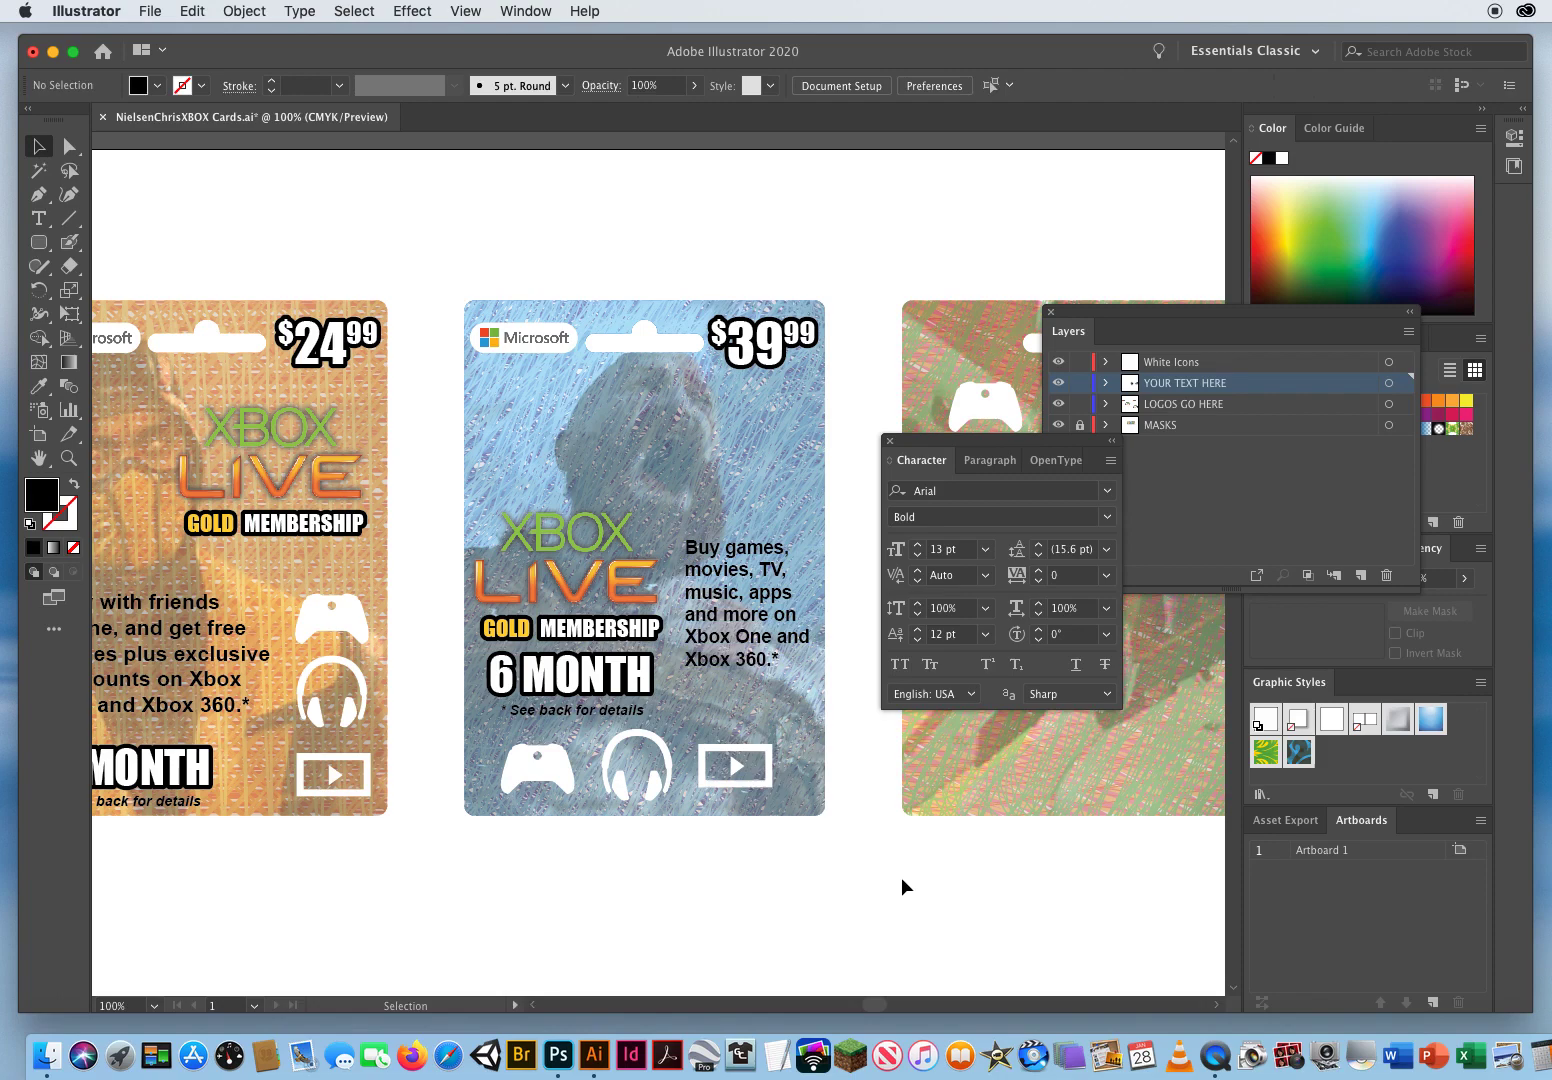
left_click_drag(908, 447, 918, 449)
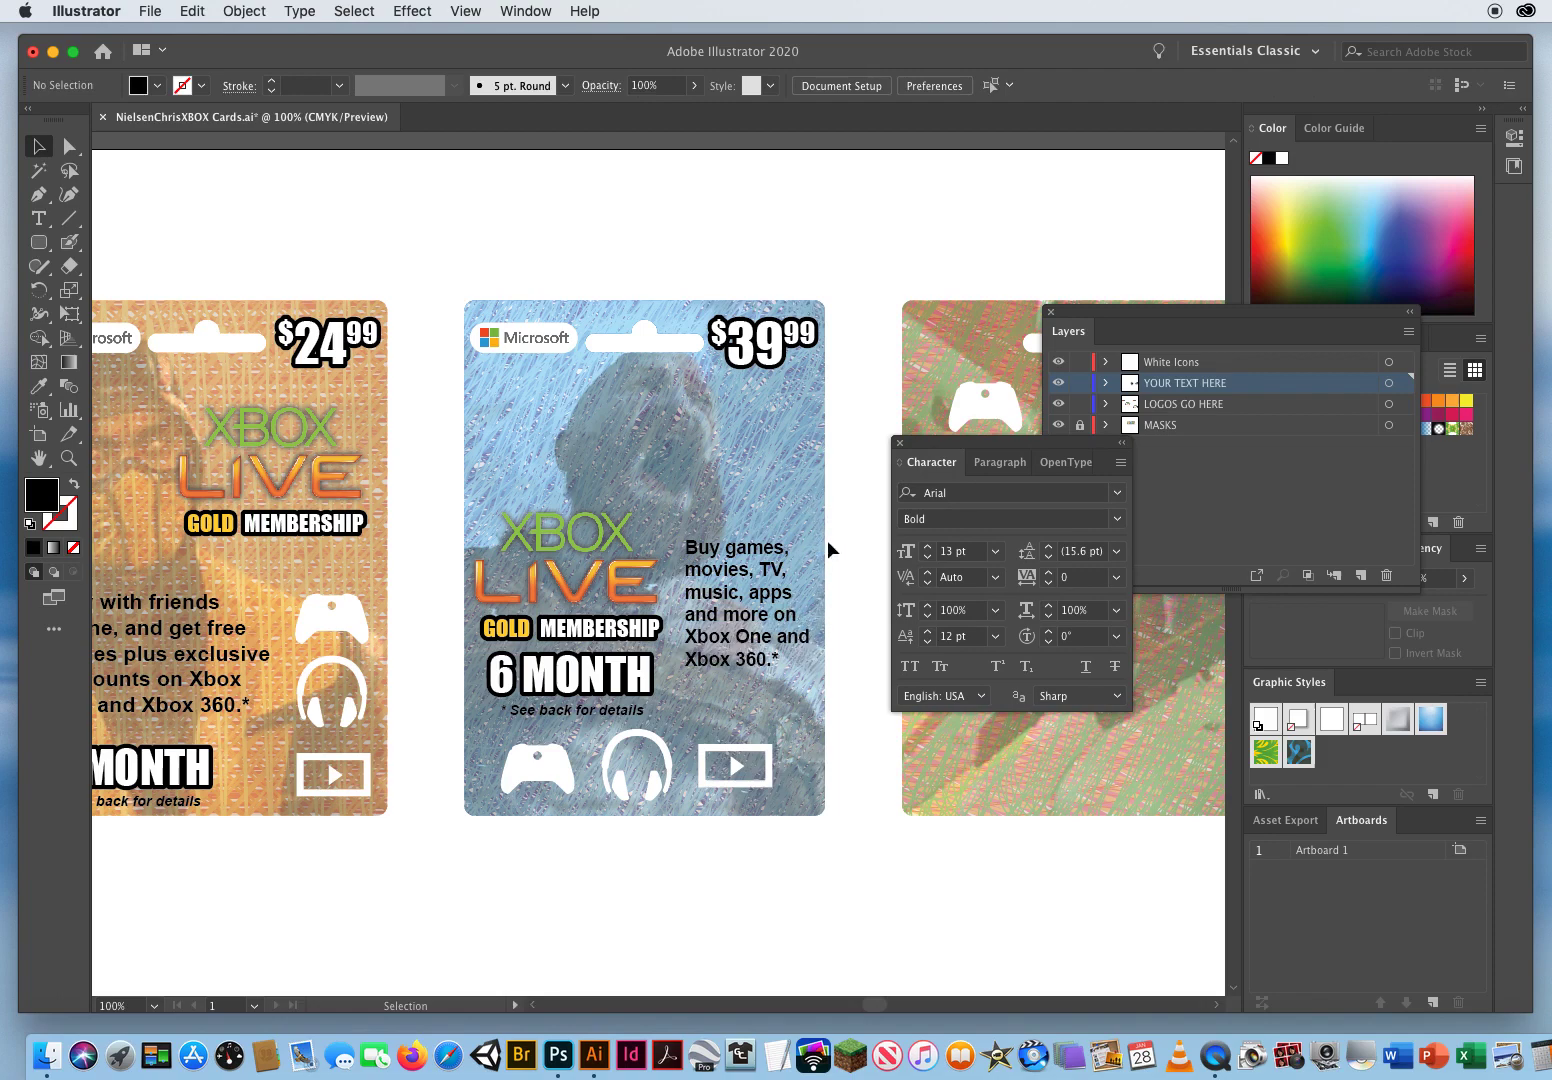
Replace "and" after "Xbox One" with "&" in the blue card's description, and shift the text slightly right and down.
left_click(38, 218)
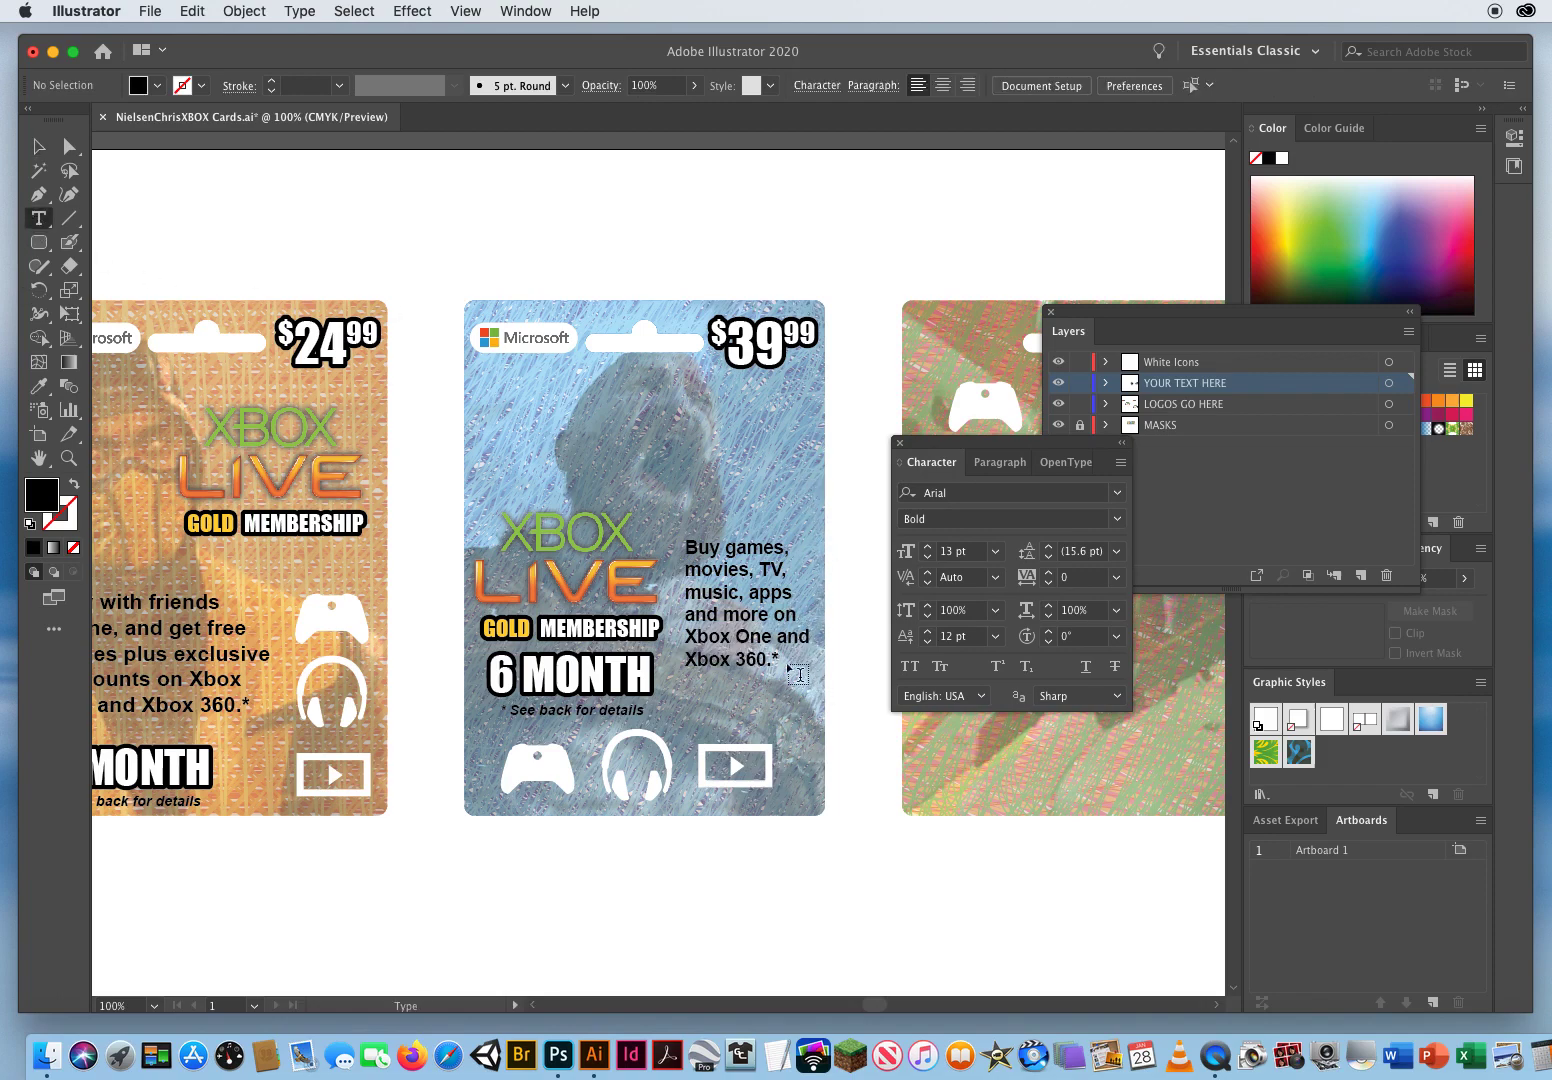
left_click_drag(779, 640, 811, 640)
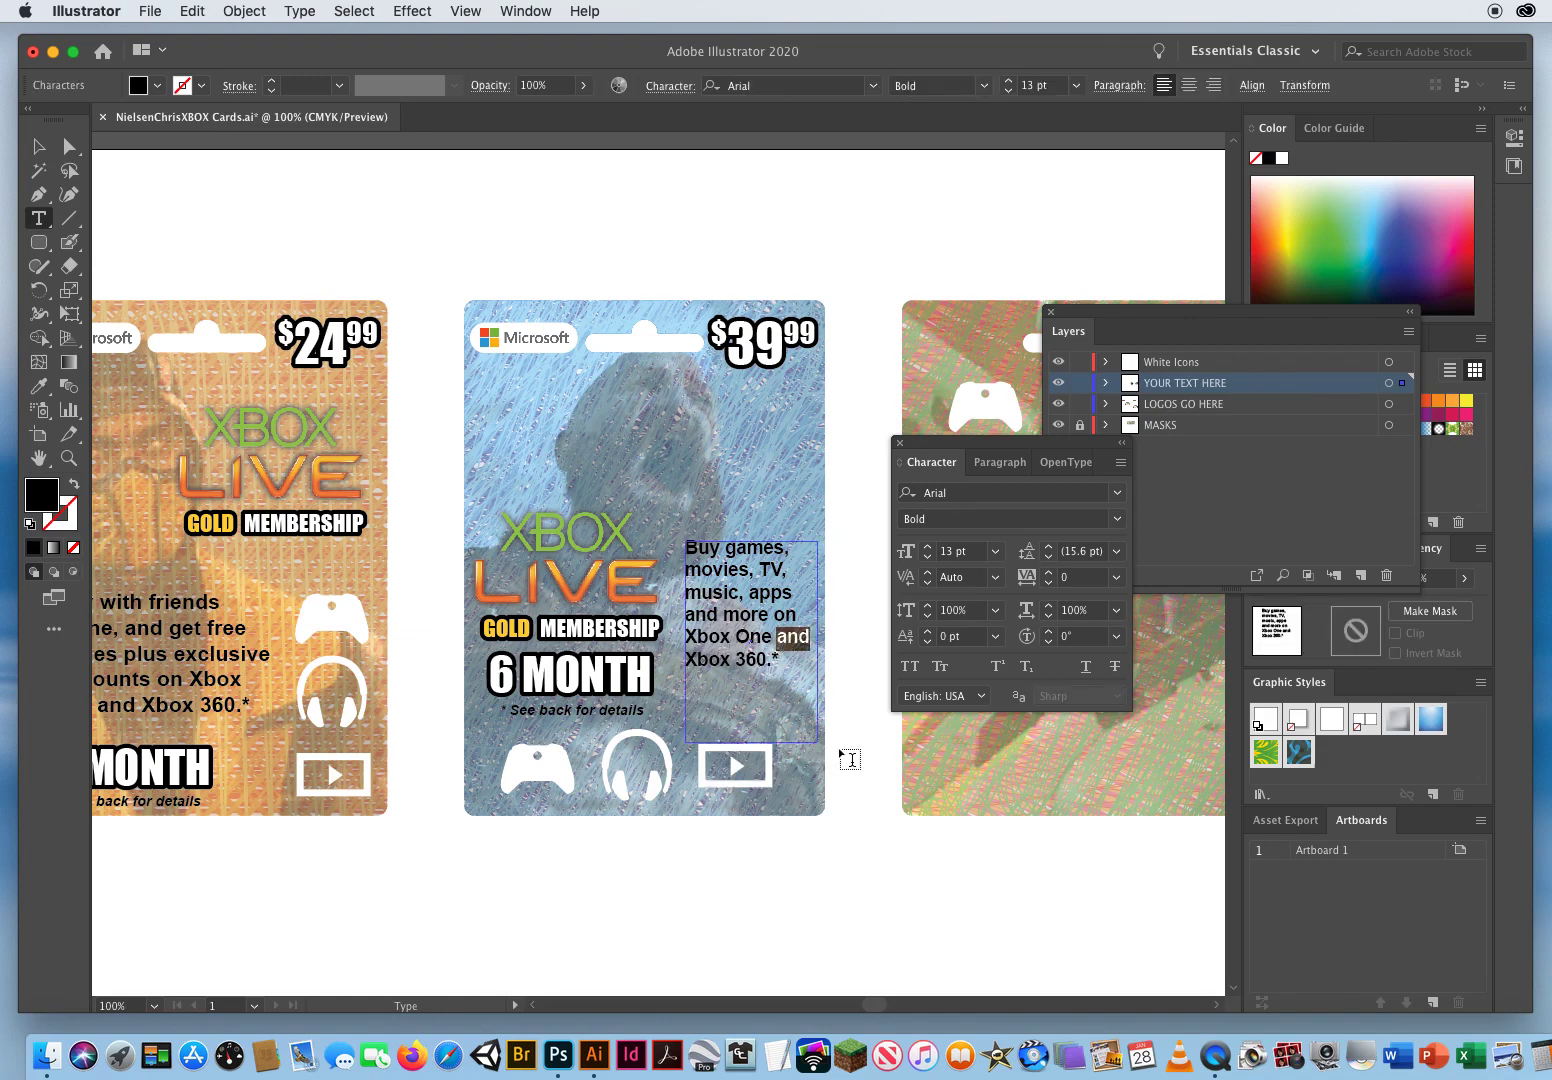
type("&")
left_click(38, 146)
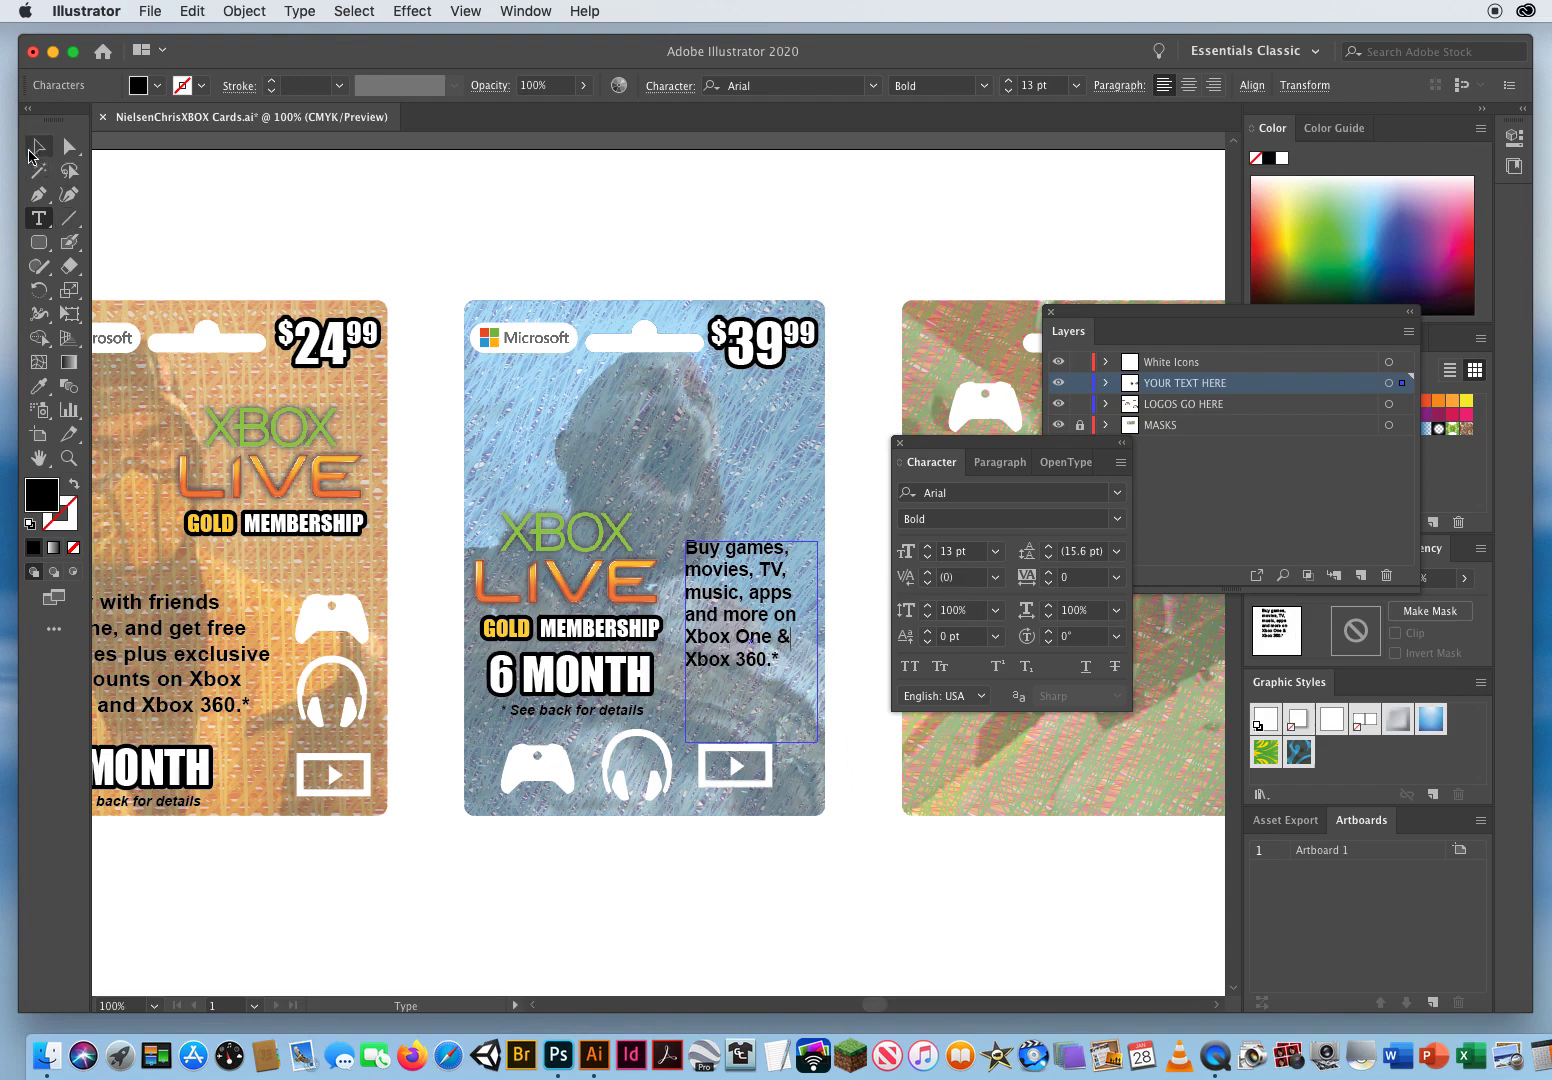
left_click(886, 884)
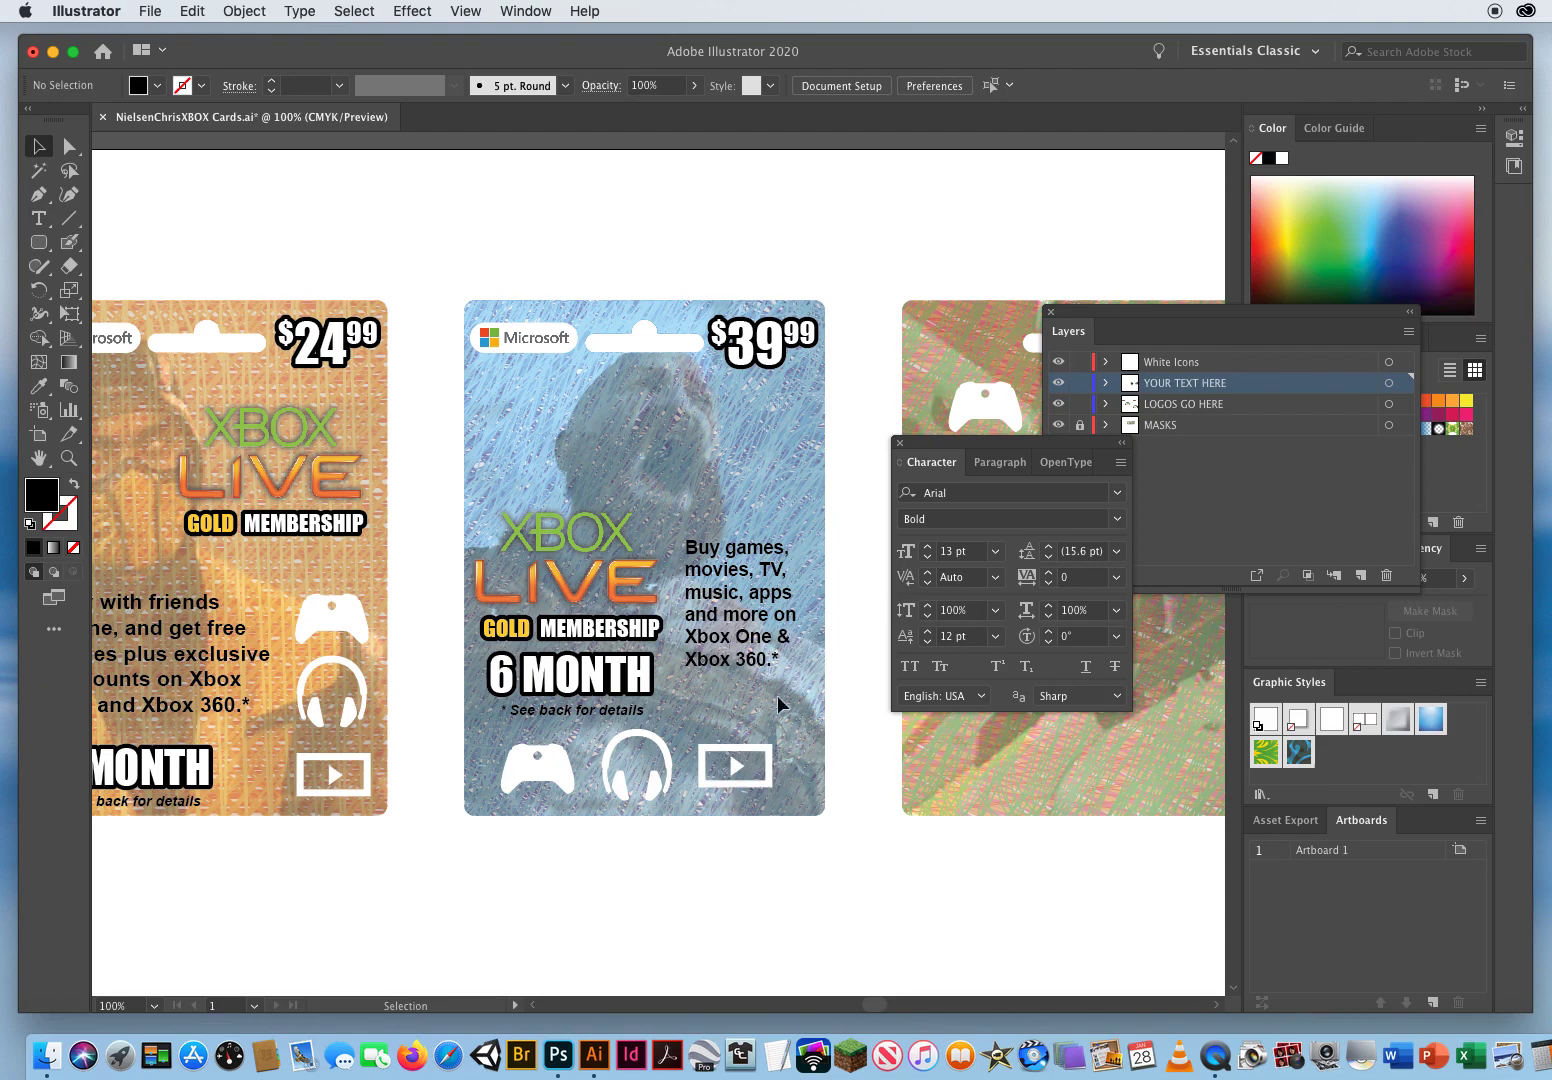
left_click(795, 613)
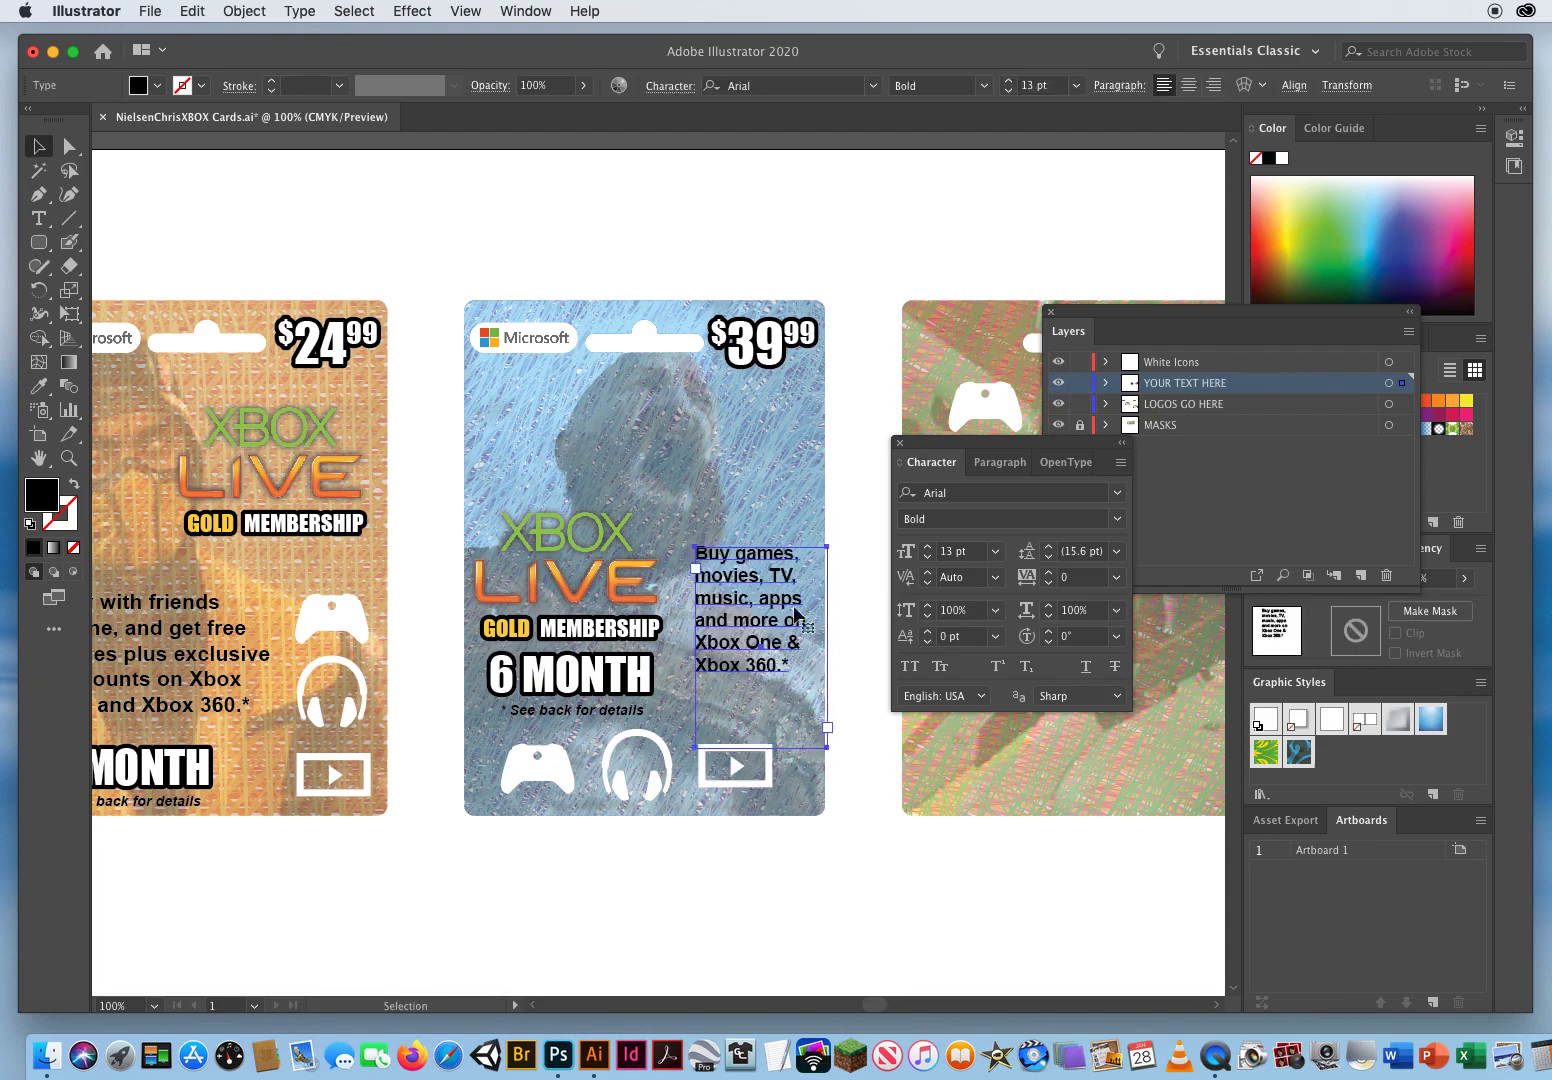
left_click(854, 880)
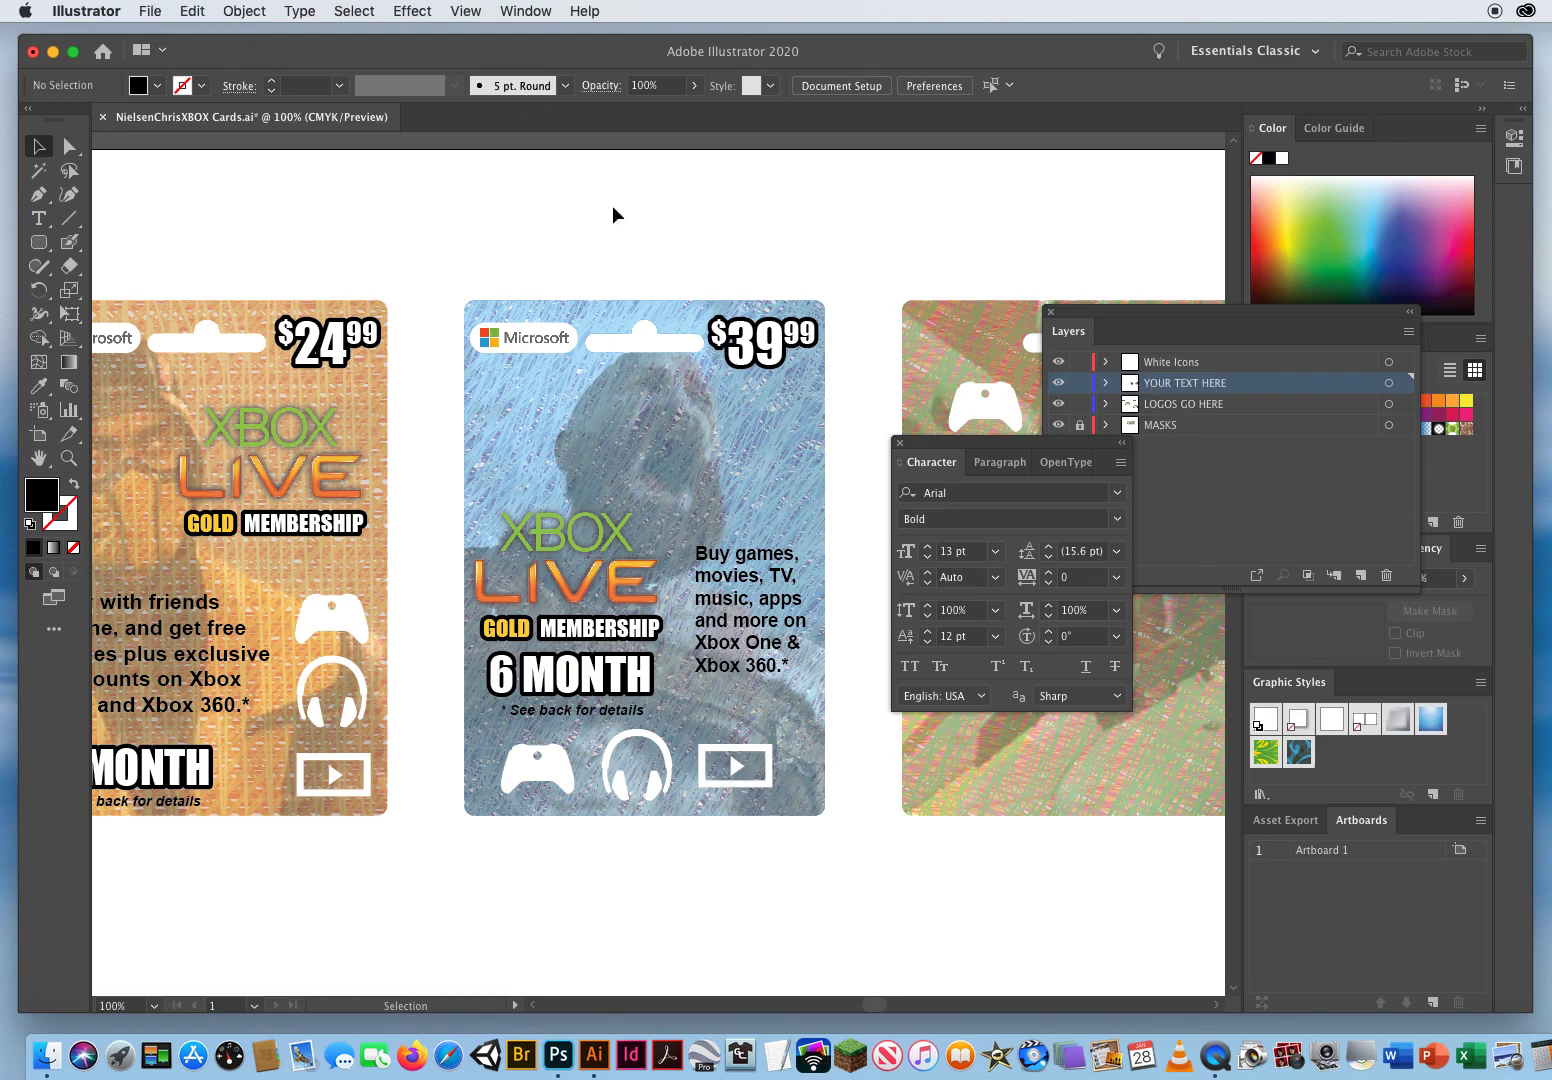
Preview the Xbox console photos and logo files available for placing from the 4 XBOX Ai Scribble Cards folder.
left_click(148, 11)
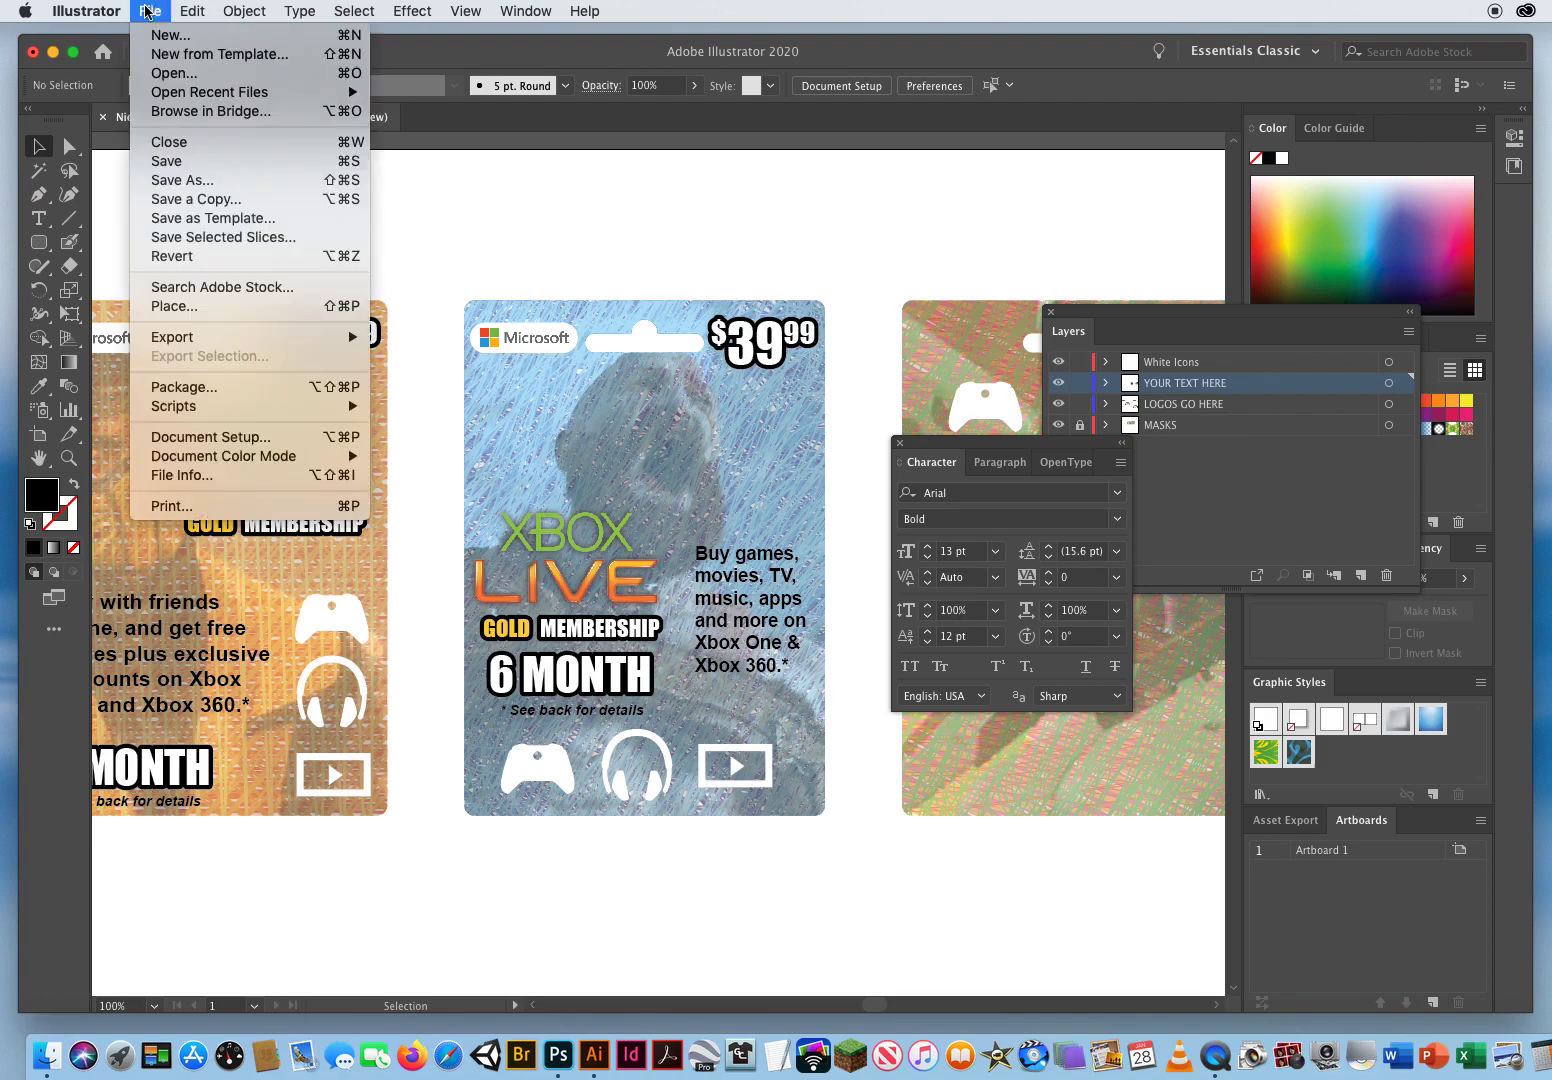
left_click(179, 307)
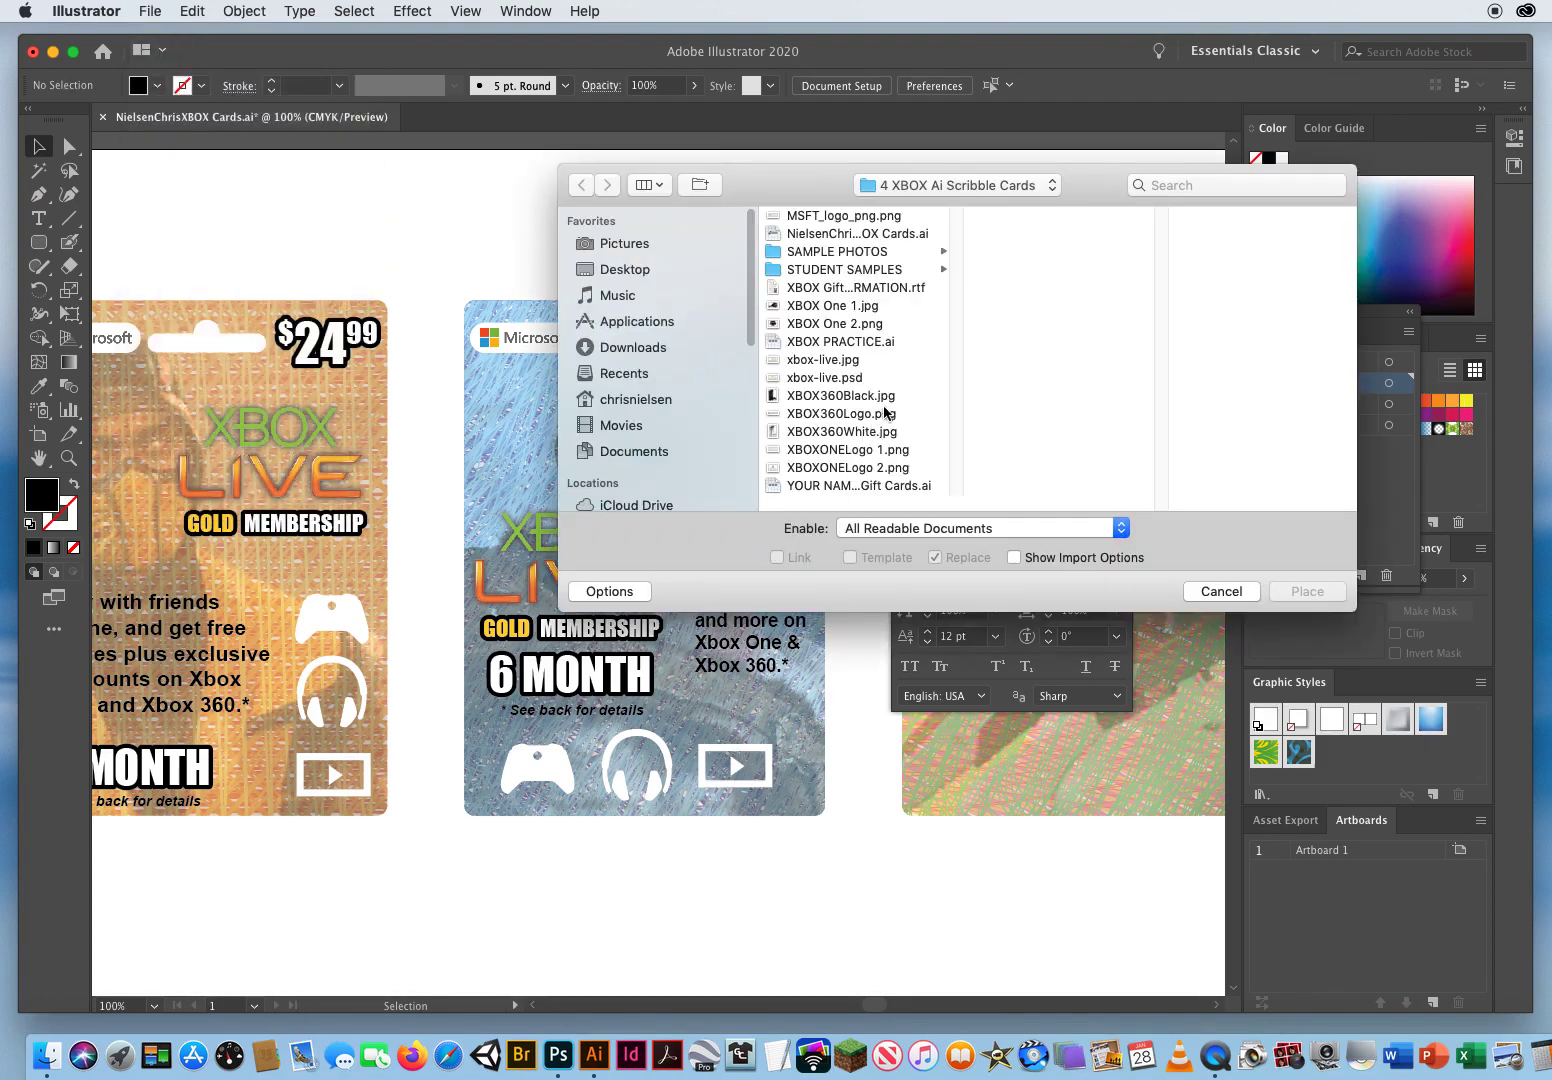
left_click_drag(960, 500, 1052, 496)
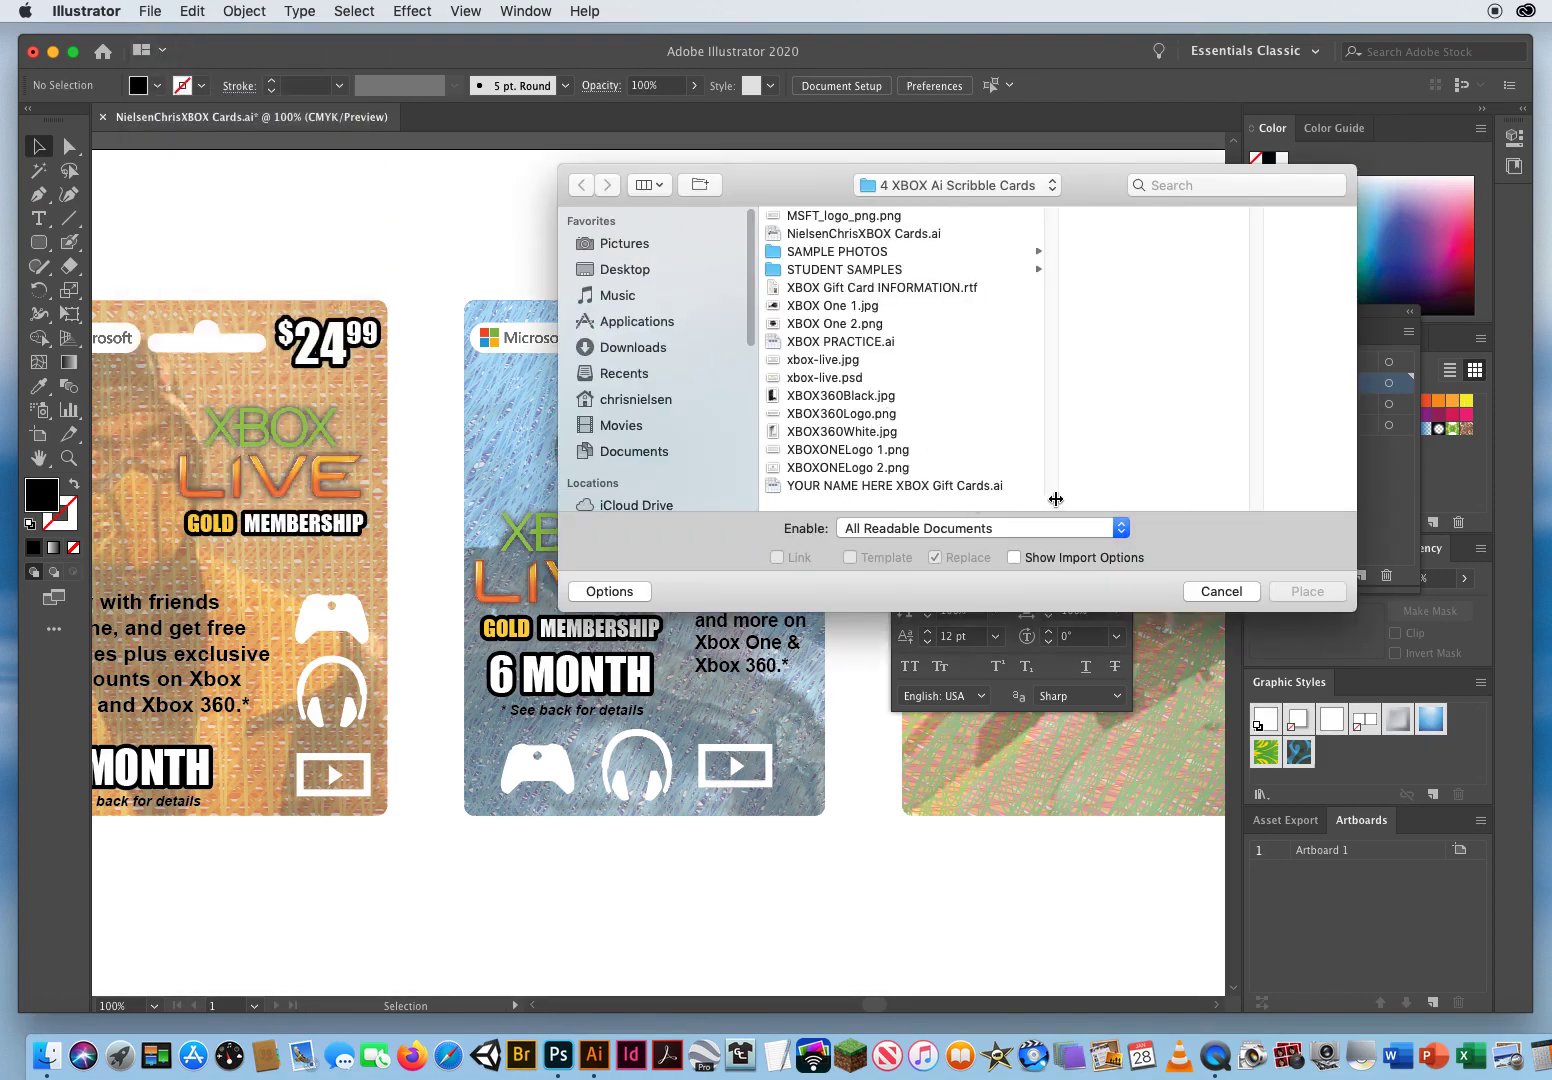
left_click(850, 305)
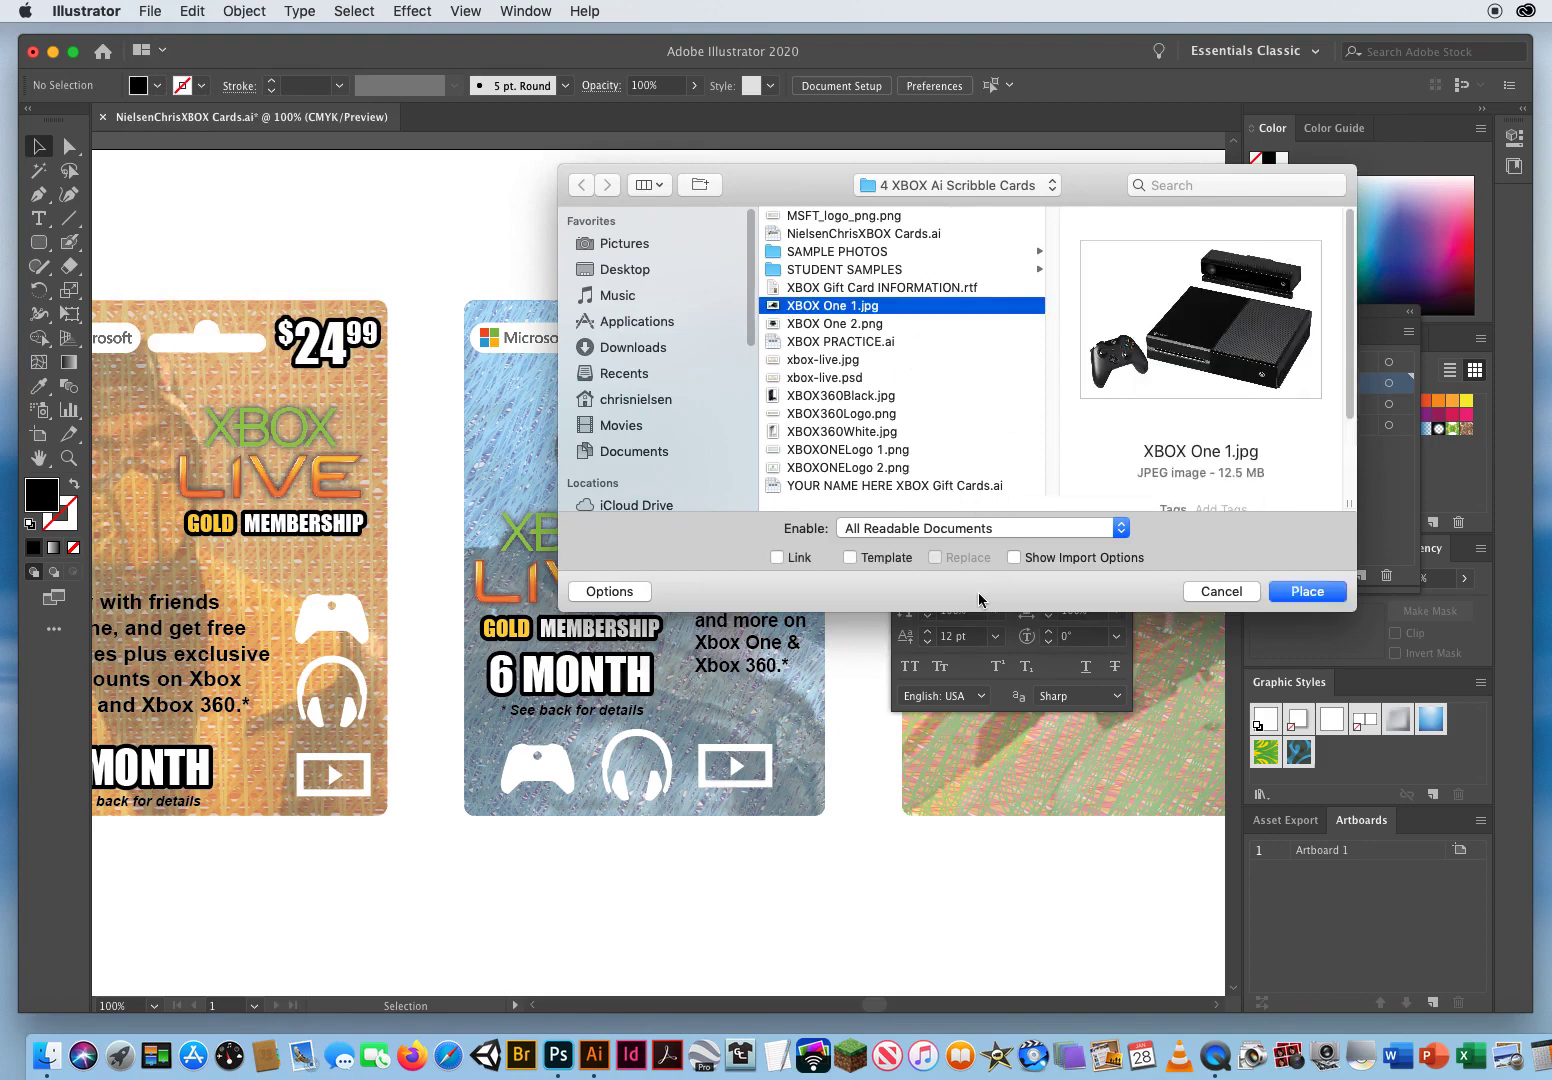
left_click(836, 324)
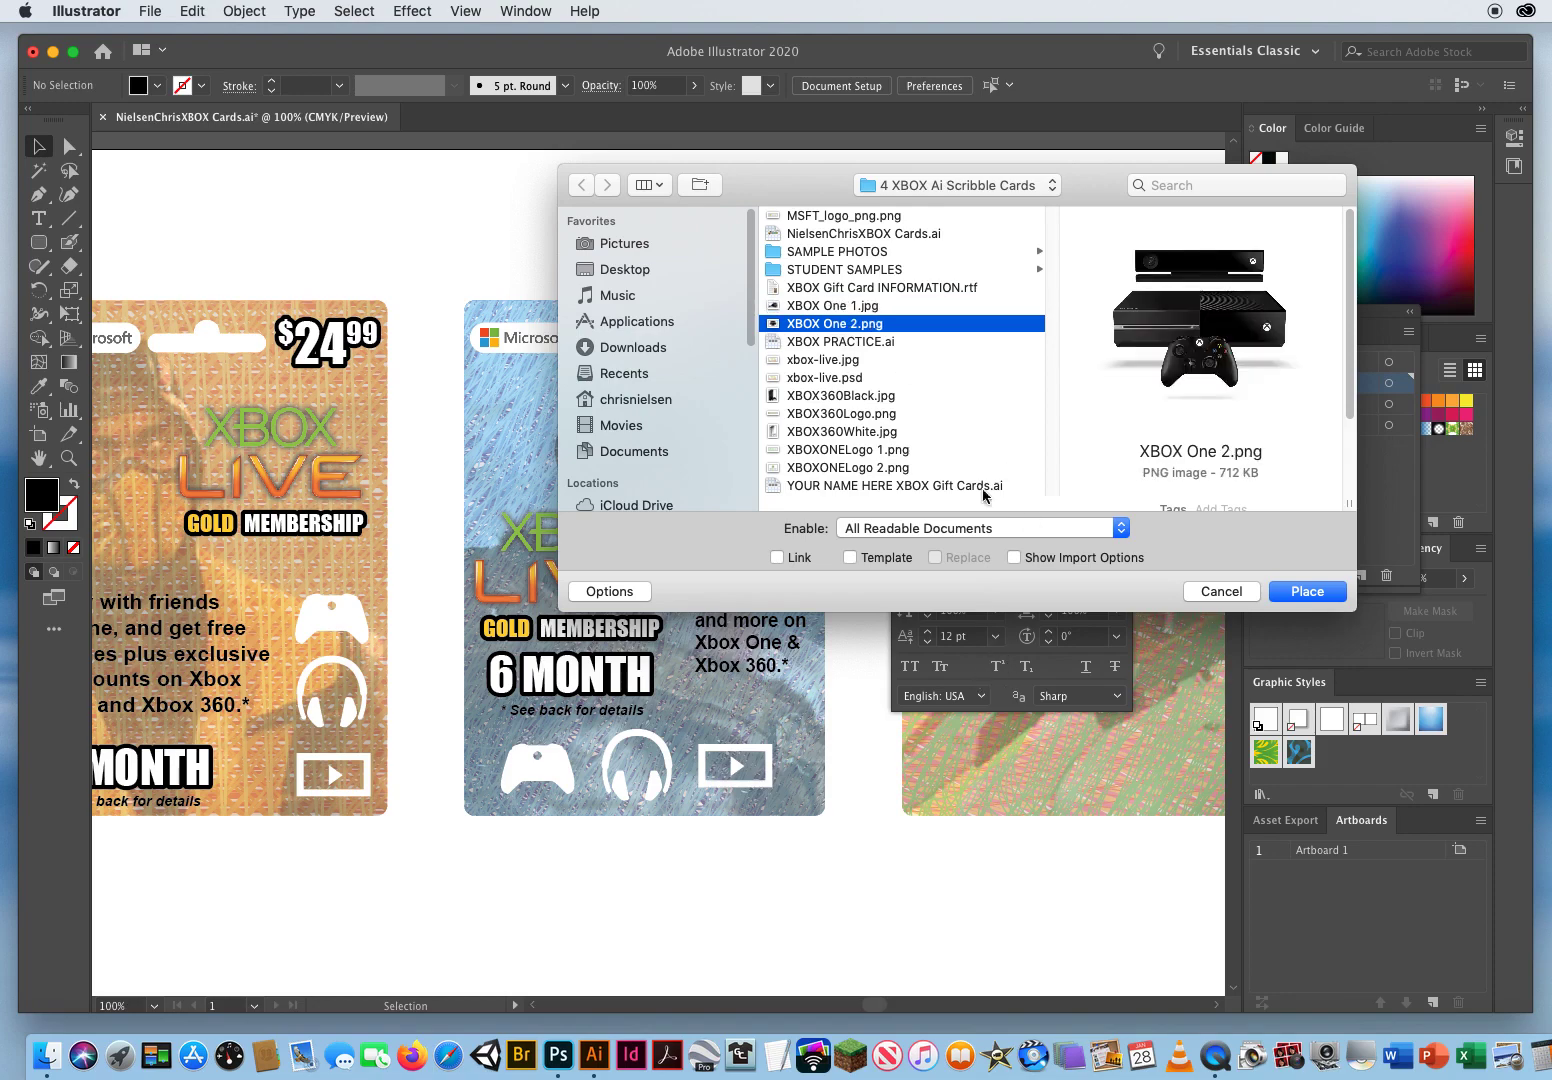
left_click(835, 396)
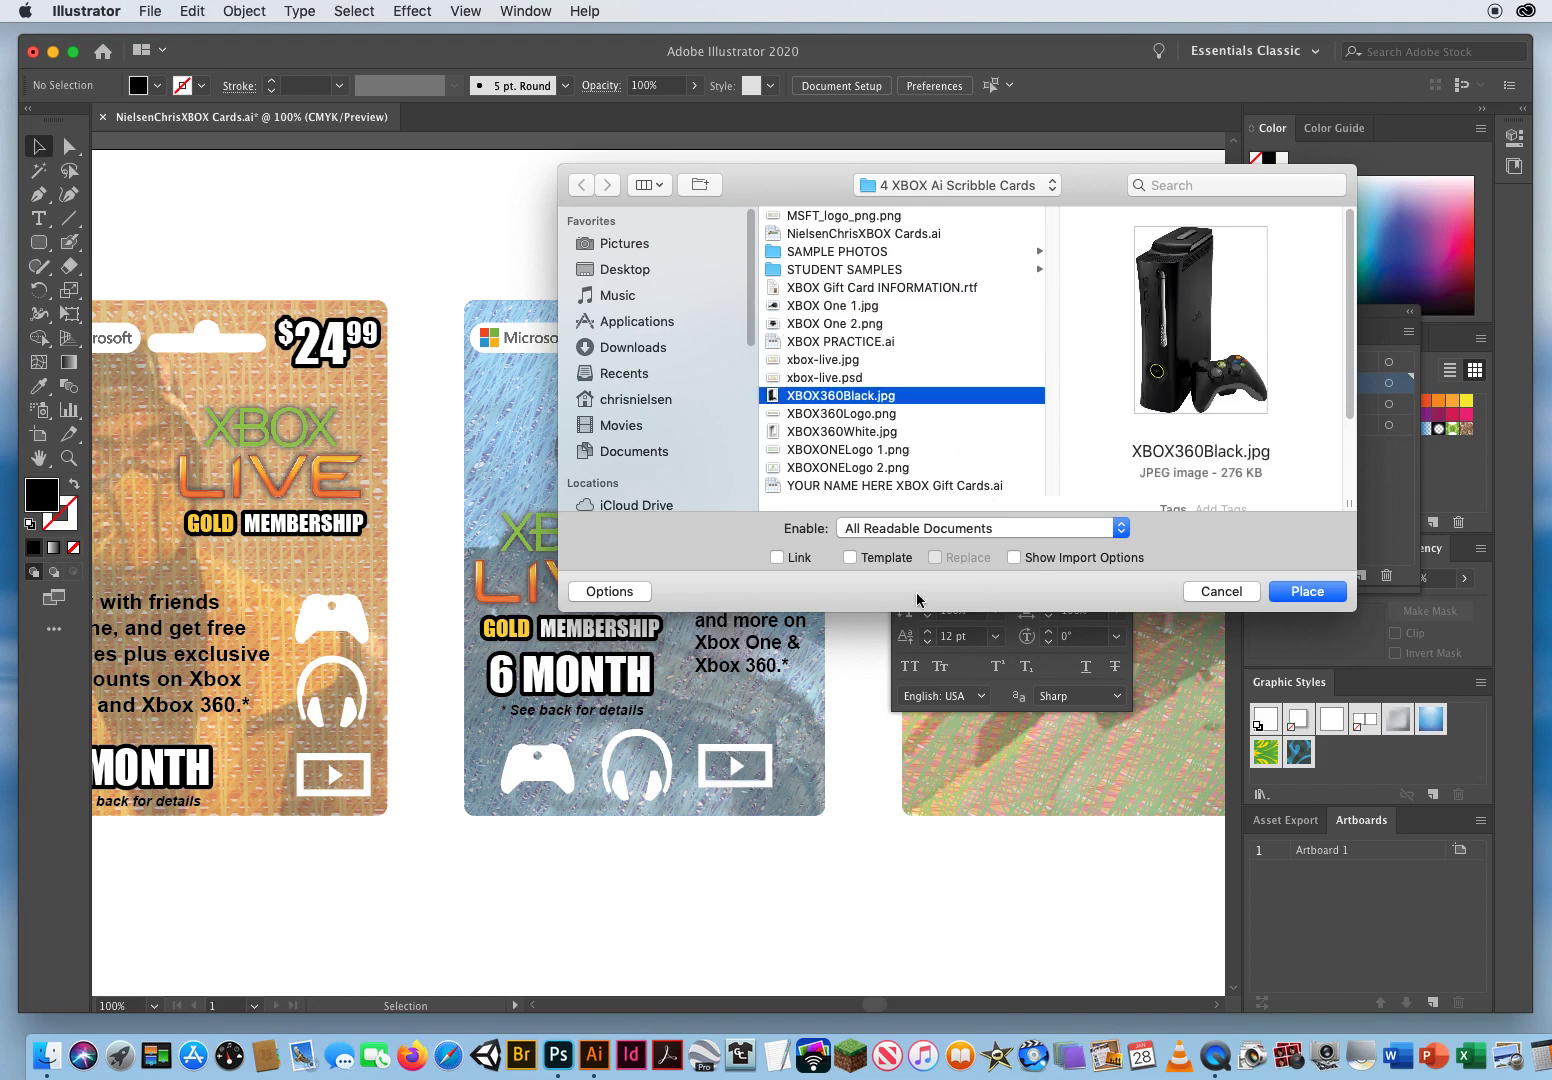
left_click(832, 432)
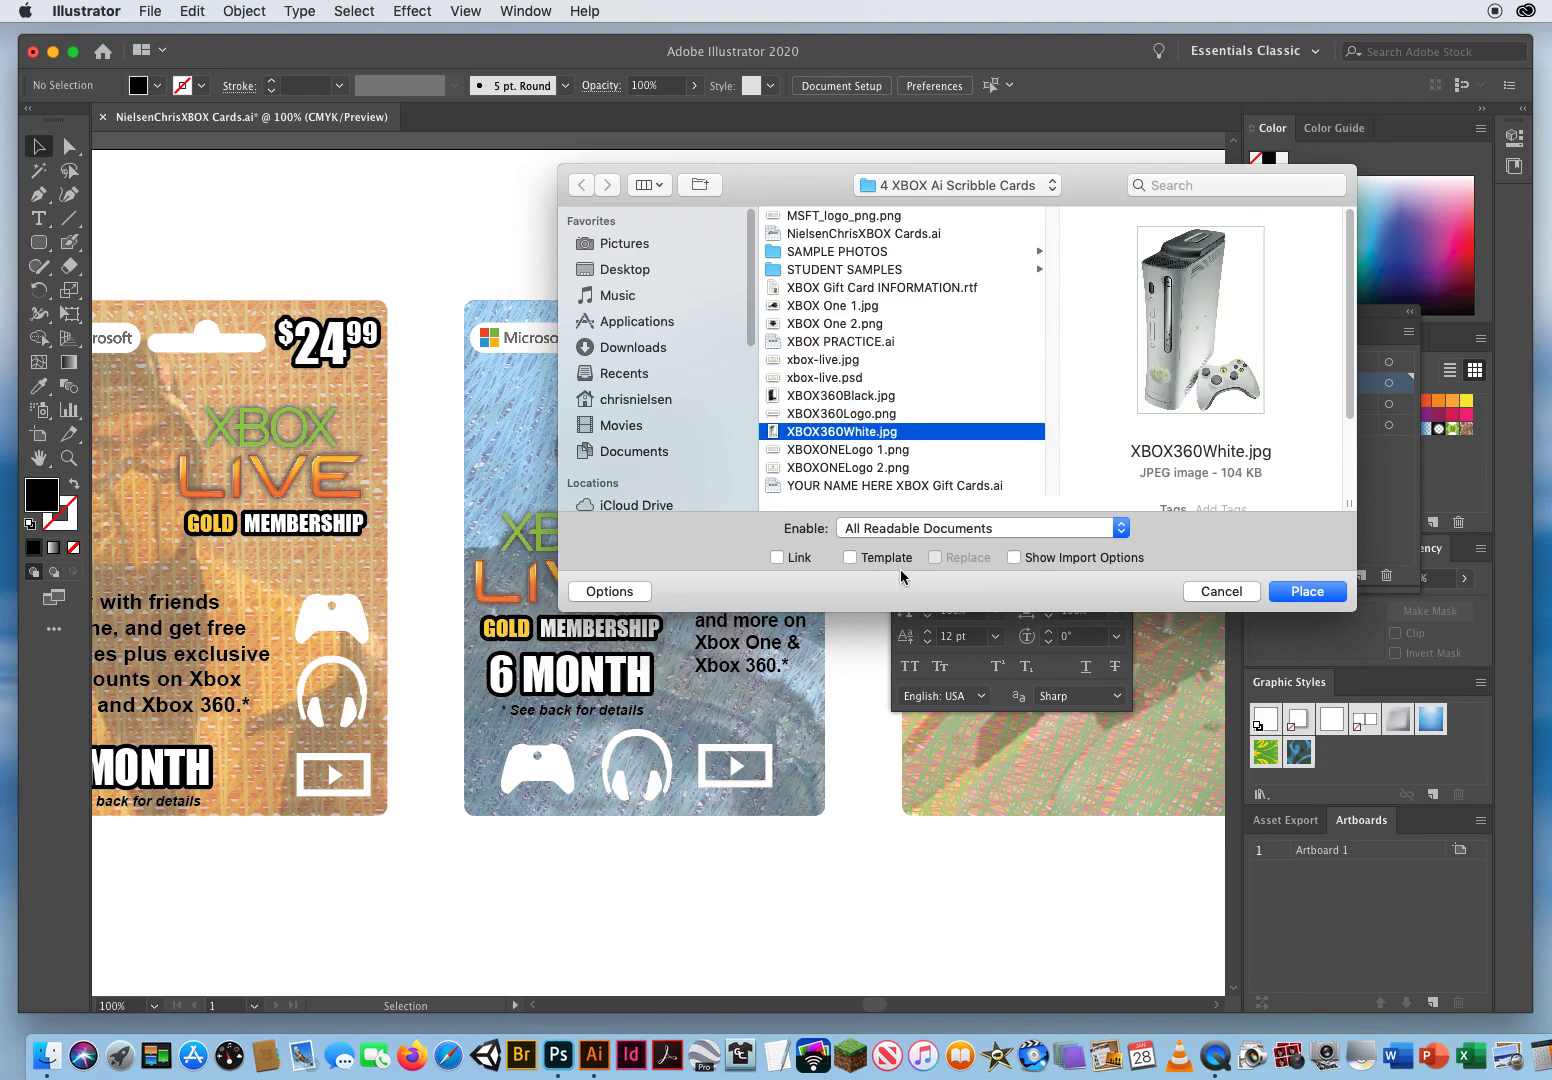
left_click(830, 417)
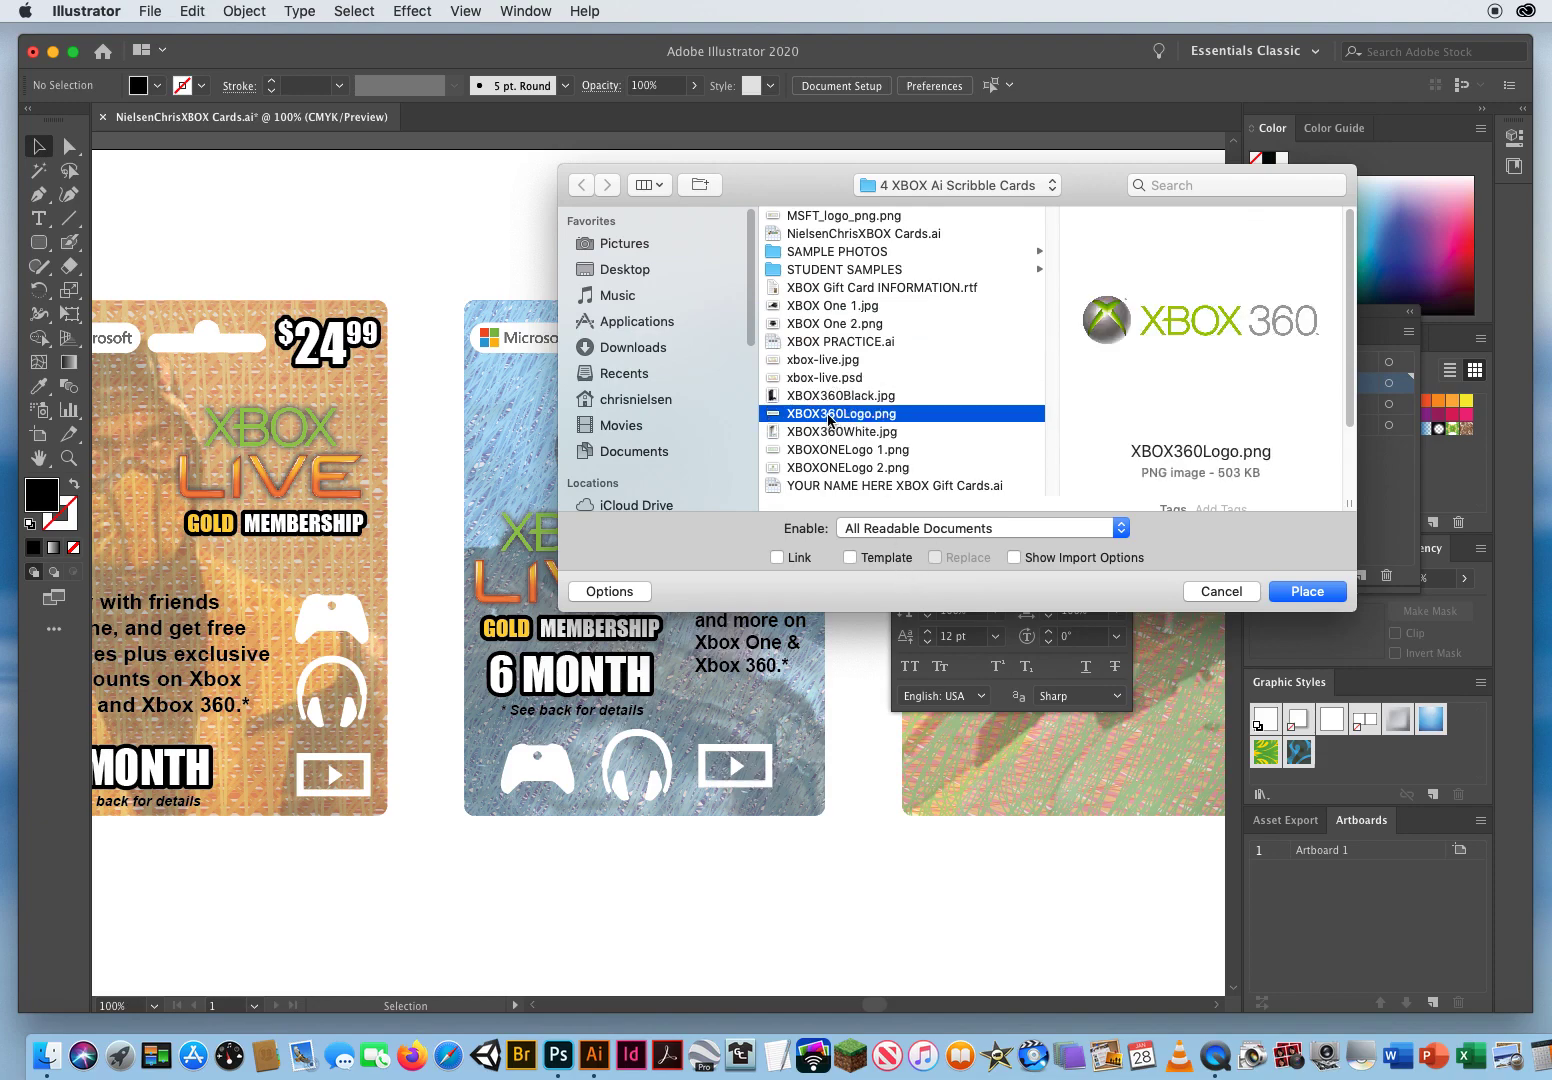
left_click(843, 451)
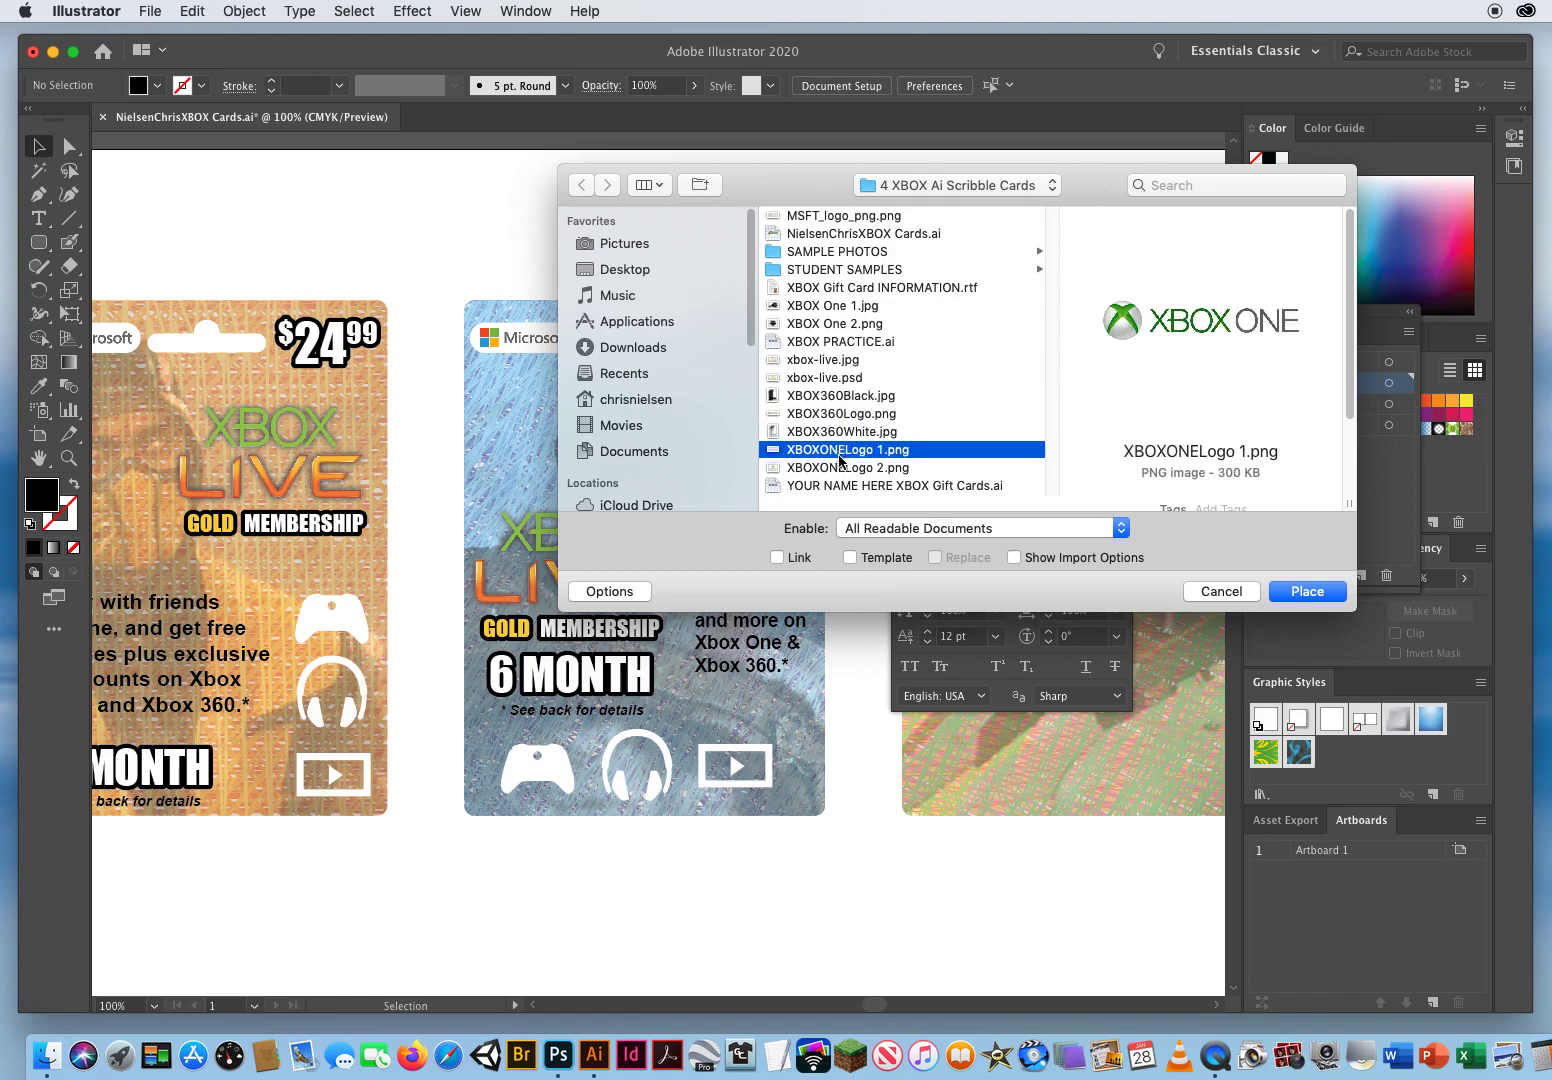
left_click(836, 470)
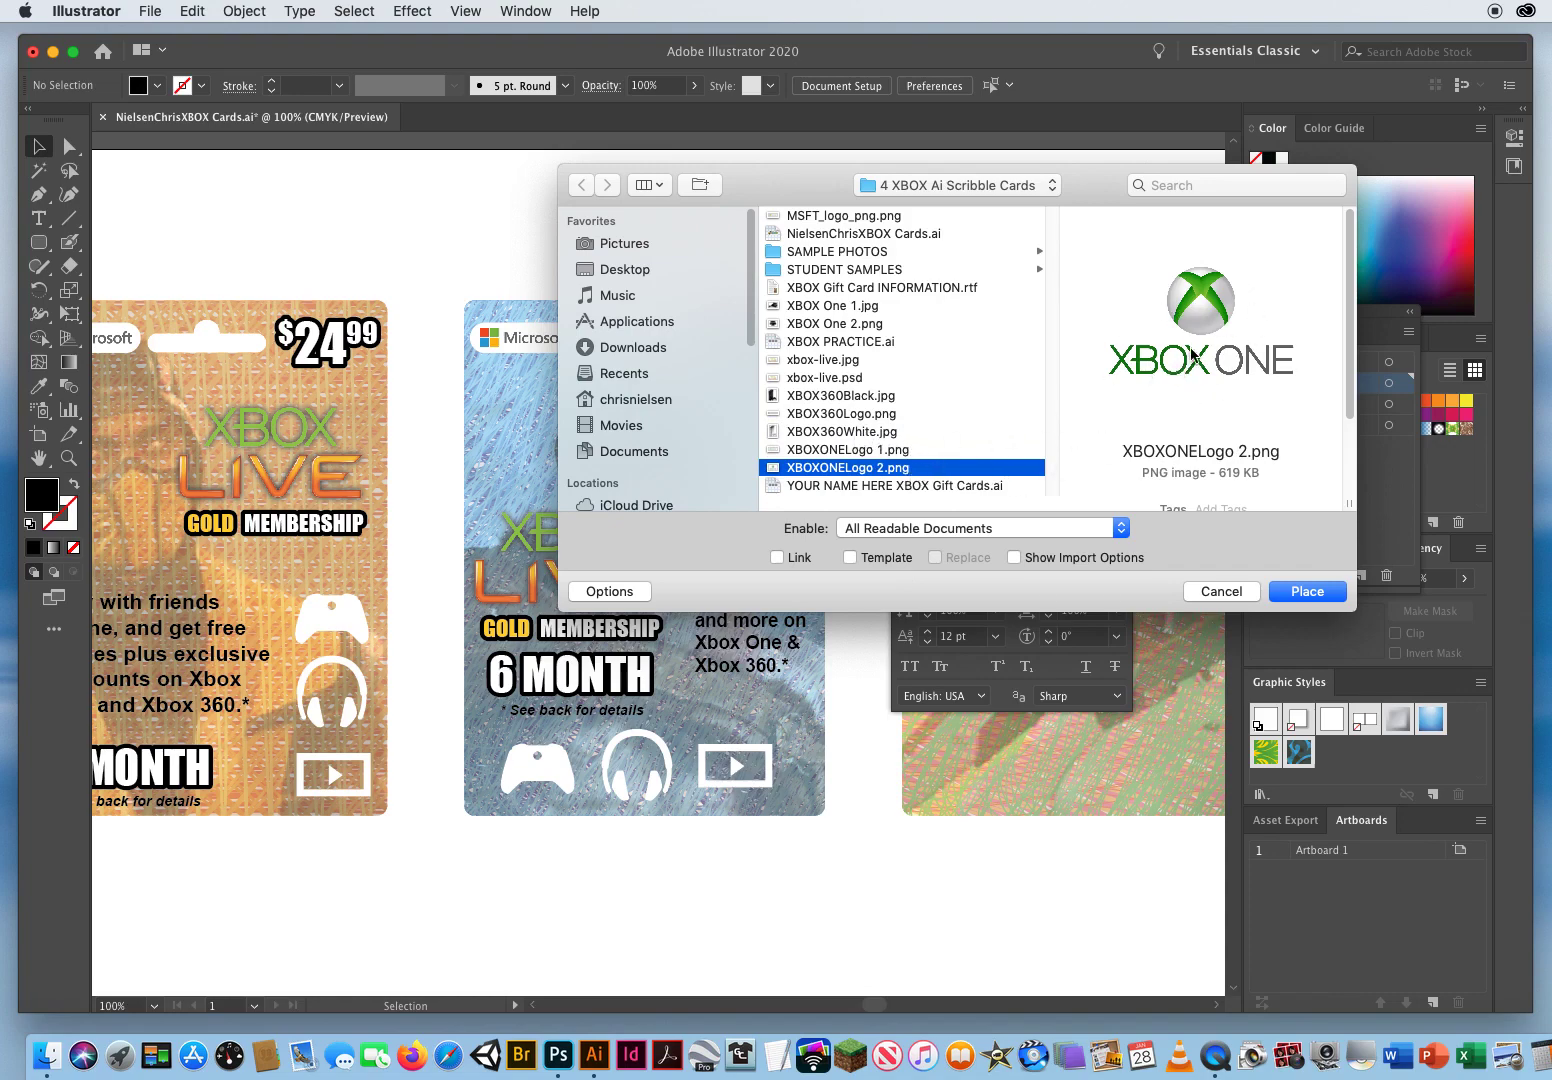
Try placing XBOX360Black.jpg above the blue card's Xbox Live logo, and delete the placed image.
left_click(840, 395)
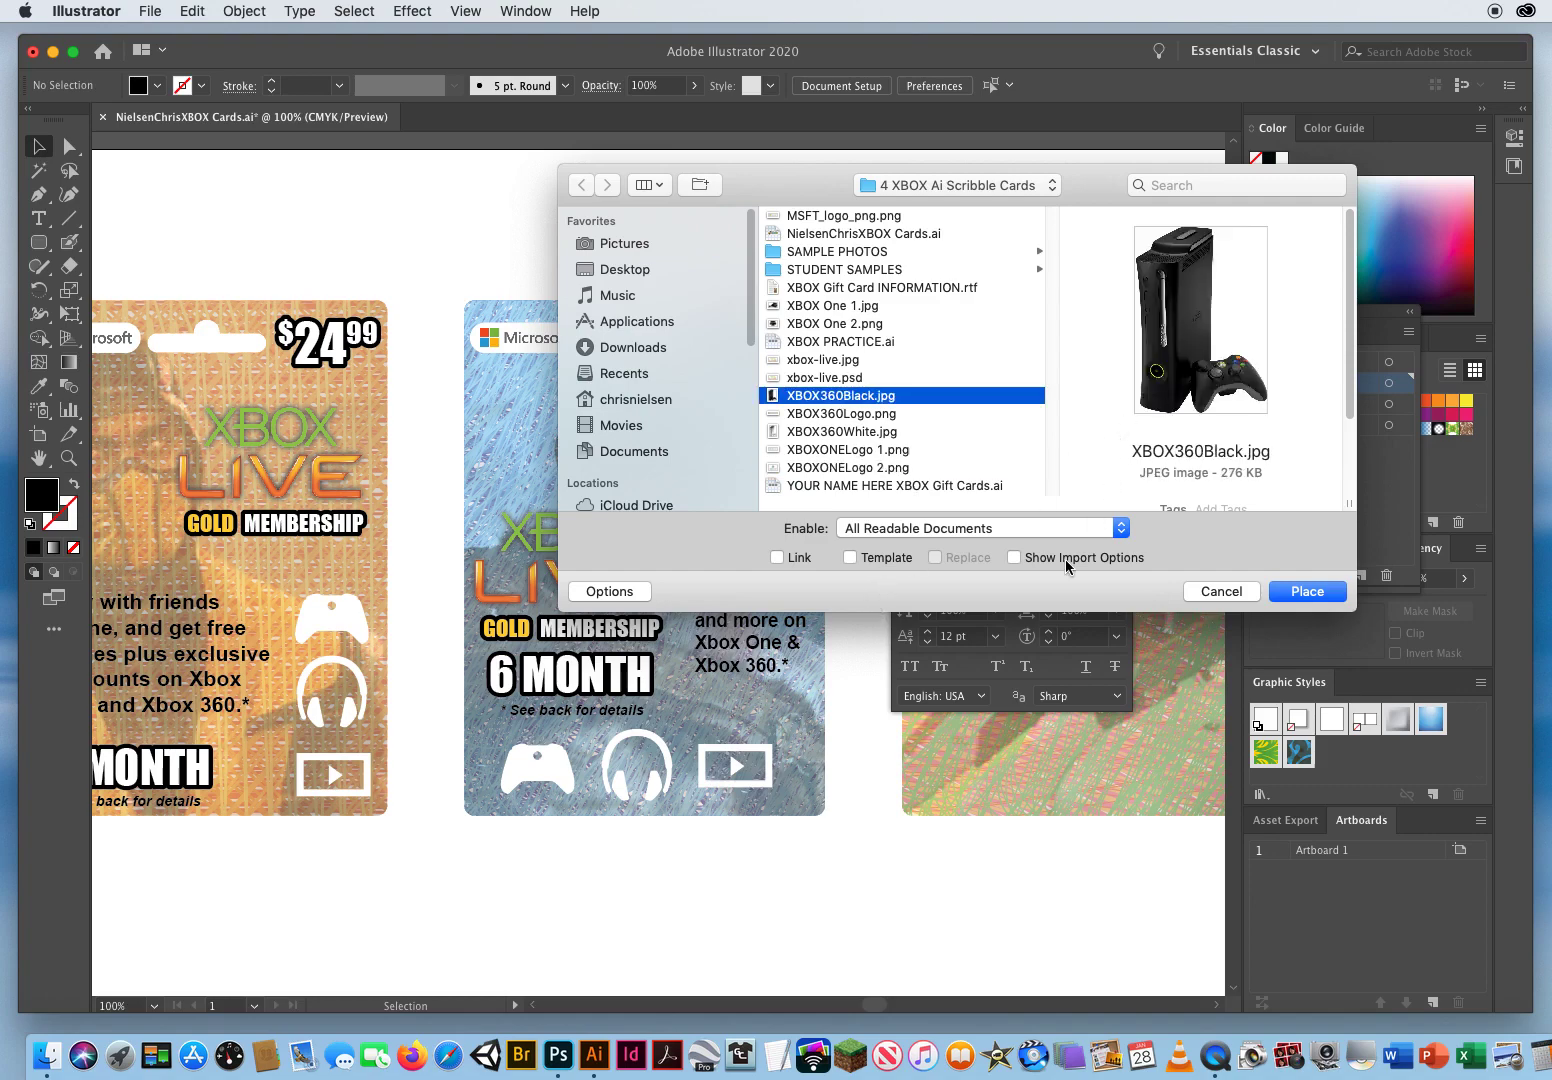
left_click(1305, 592)
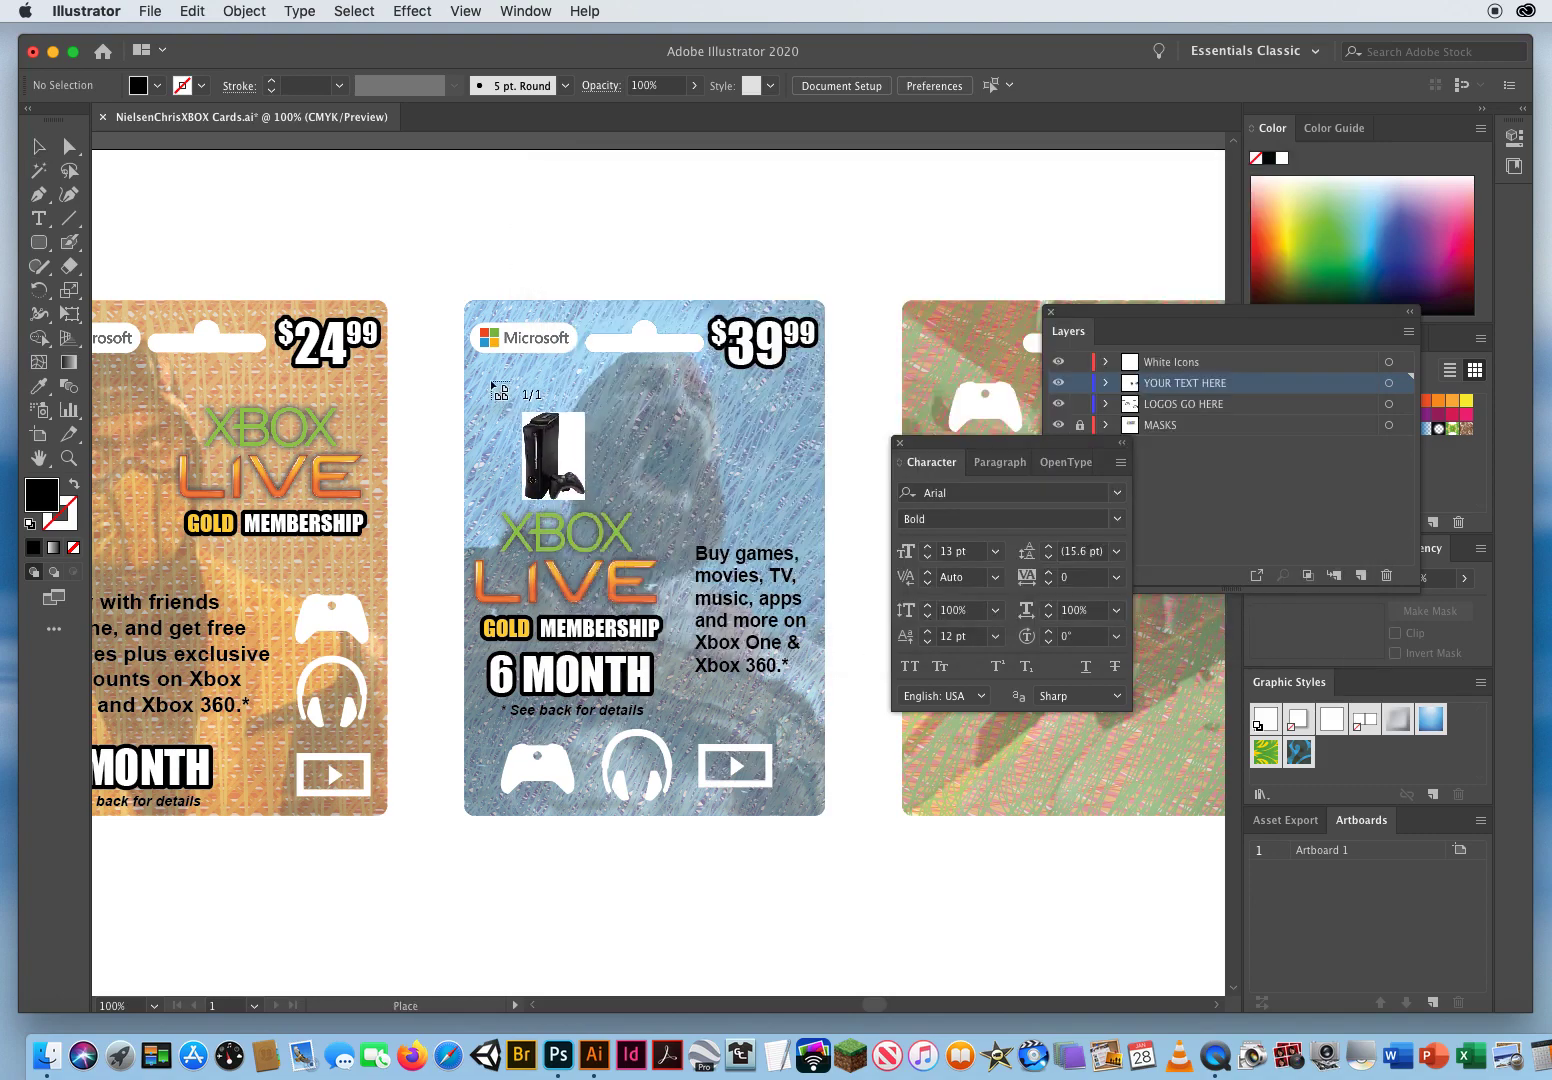
left_click_drag(483, 371, 602, 520)
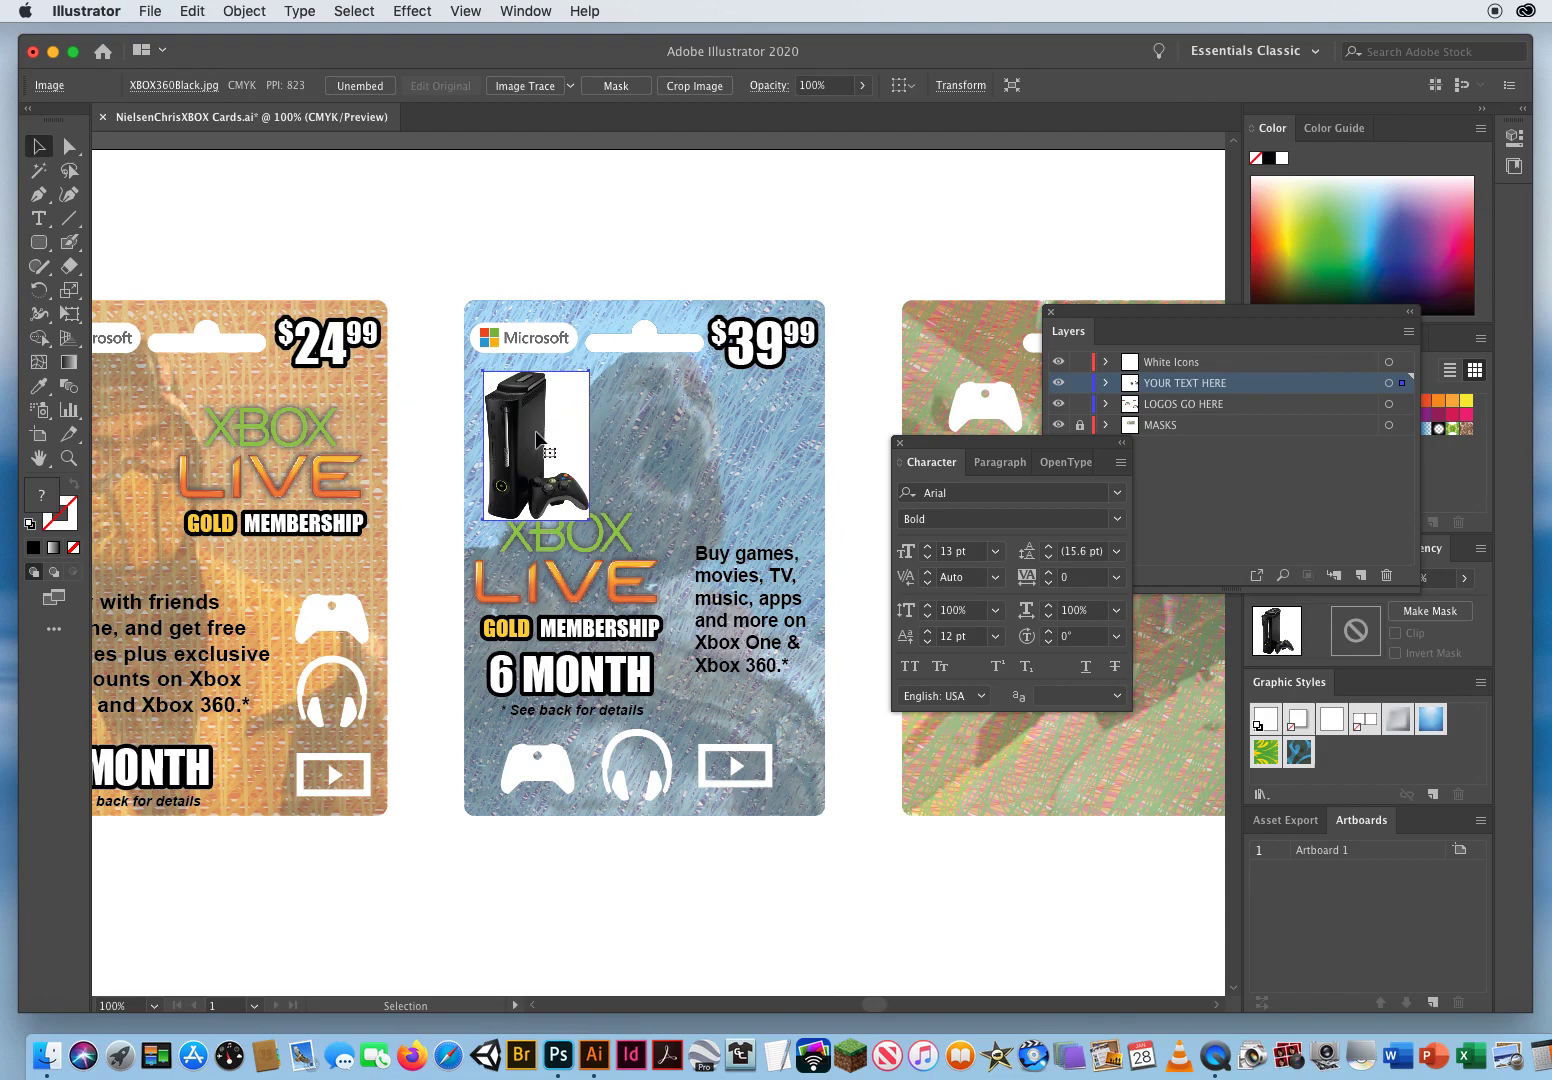
key("super+shift+a")
key("Delete")
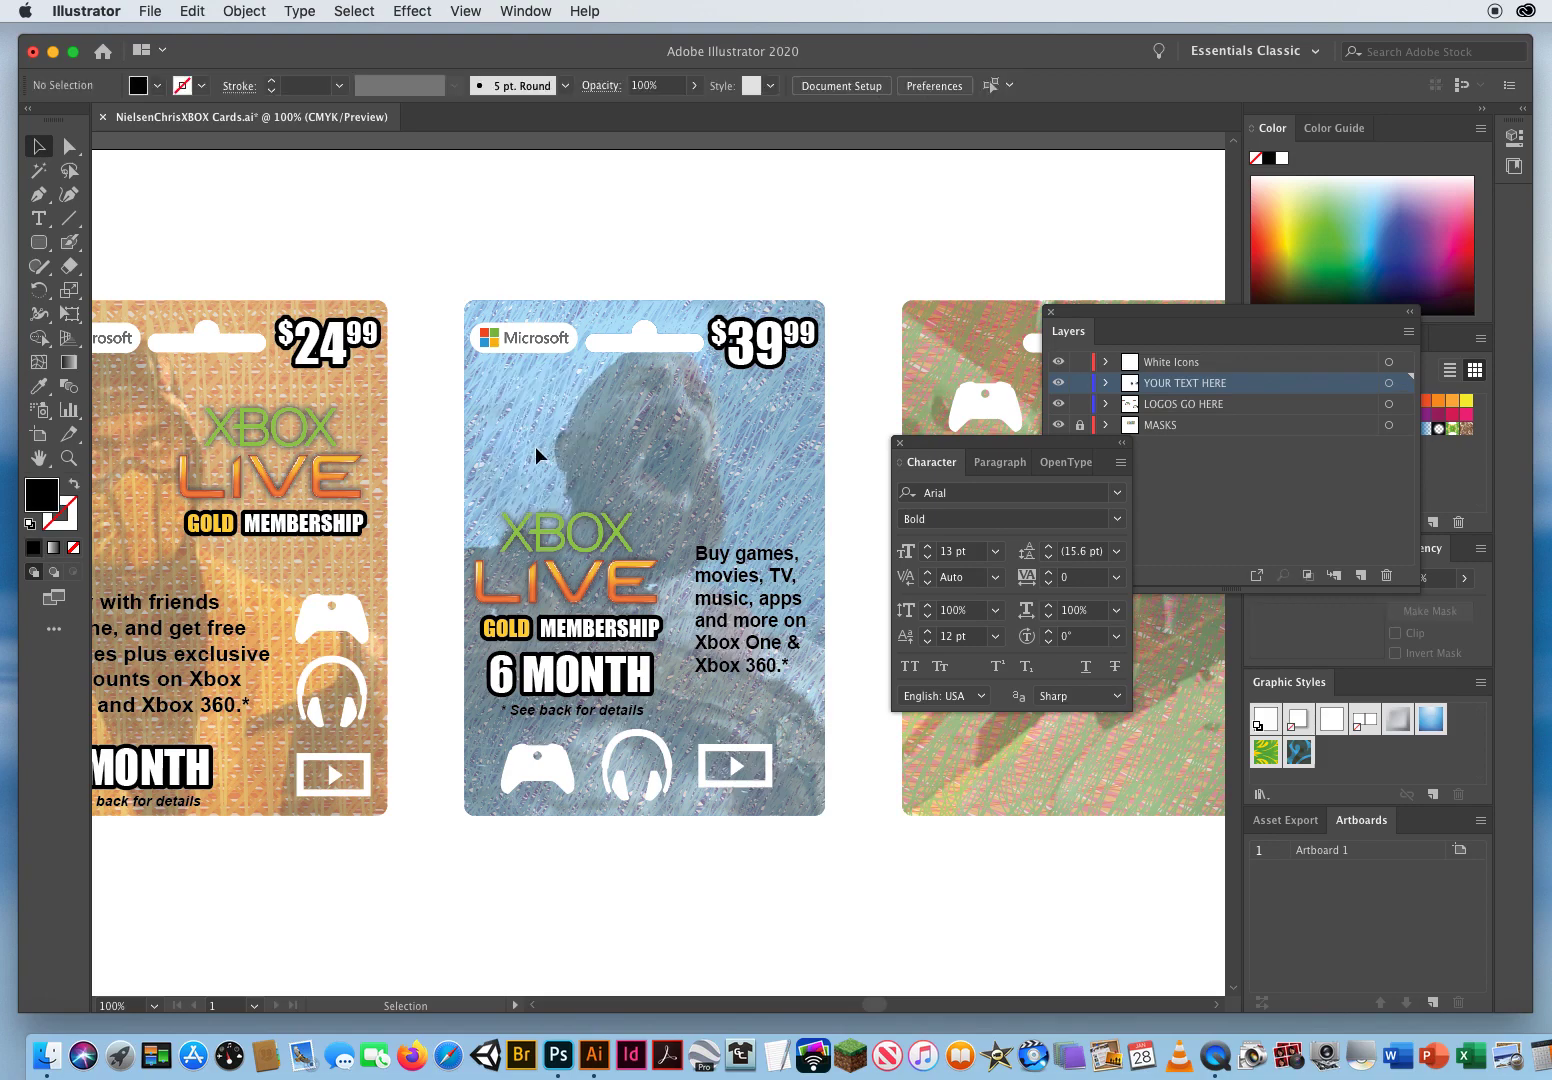
Place the transparent XBOX One 2.png console image on the blue card above the Xbox Live logo.
left_click(150, 11)
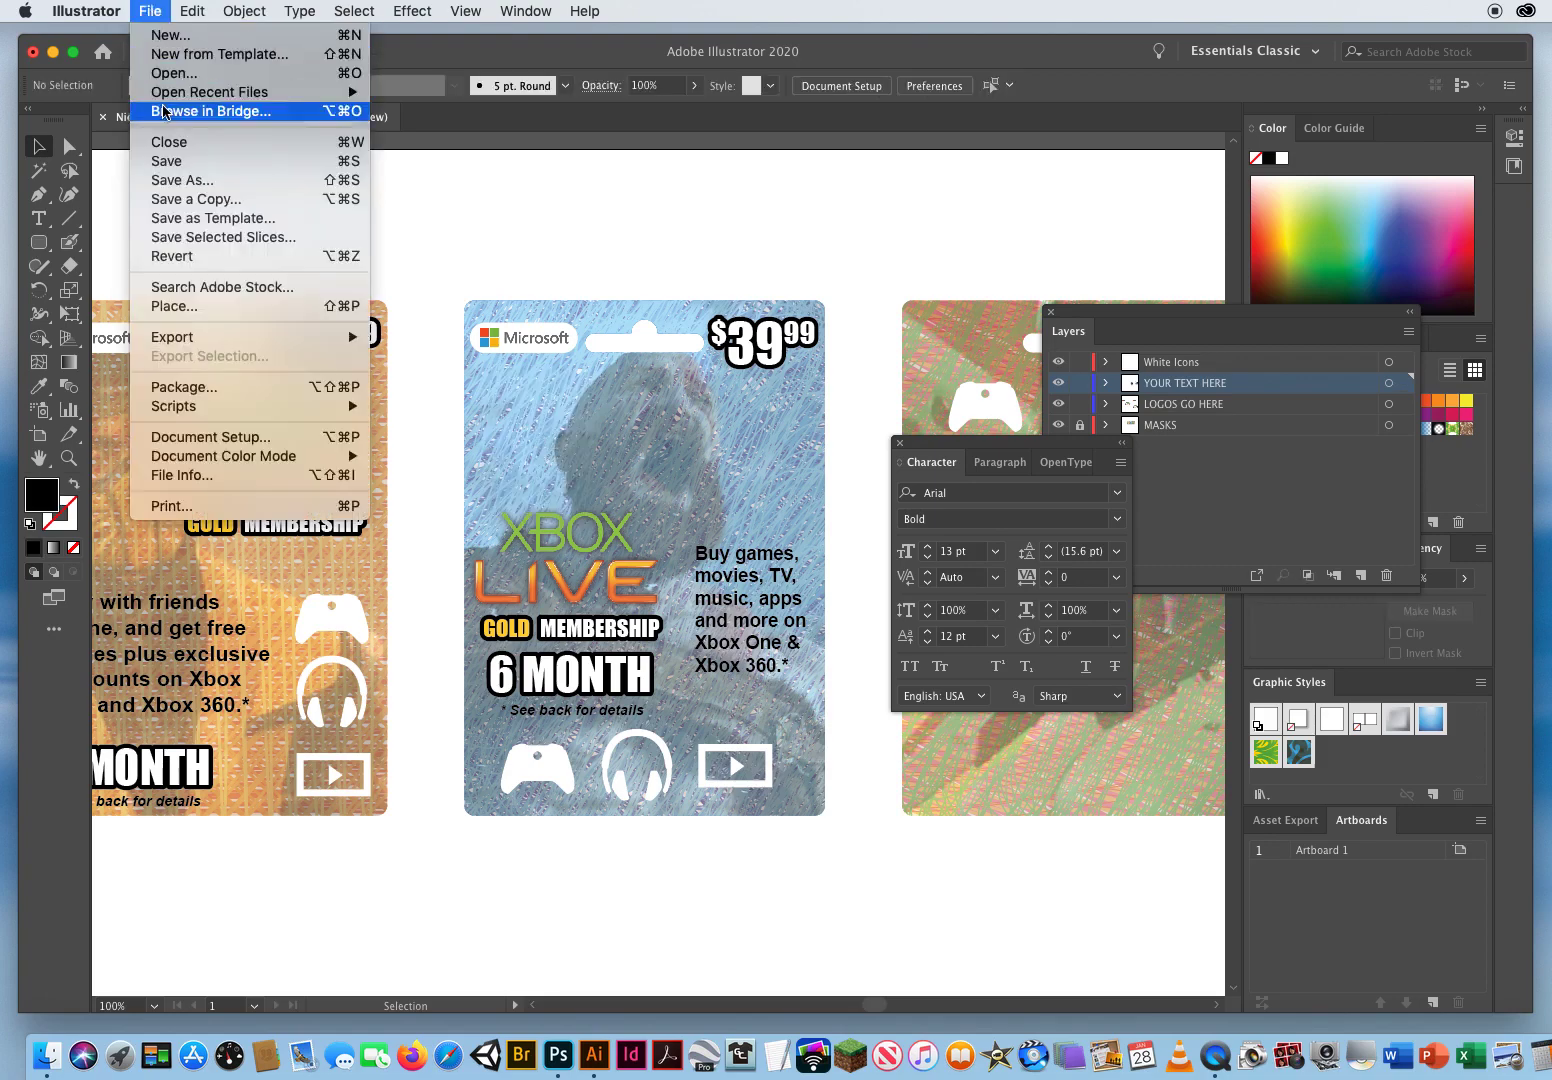
left_click(197, 307)
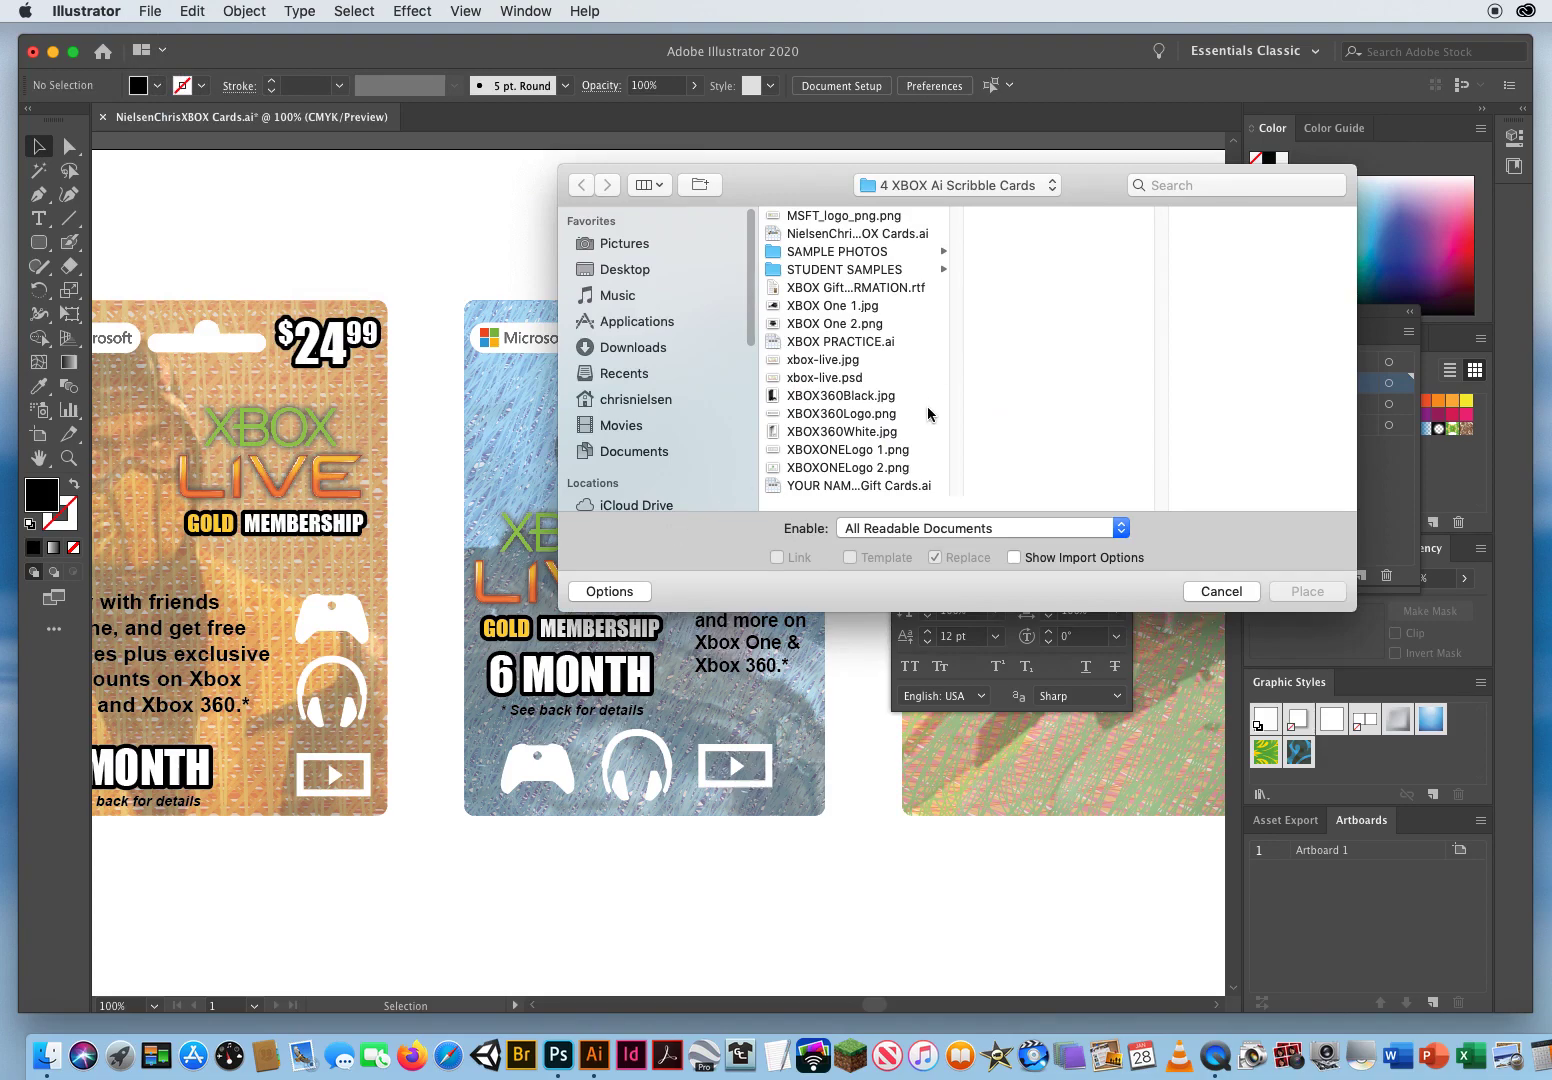
left_click(922, 451)
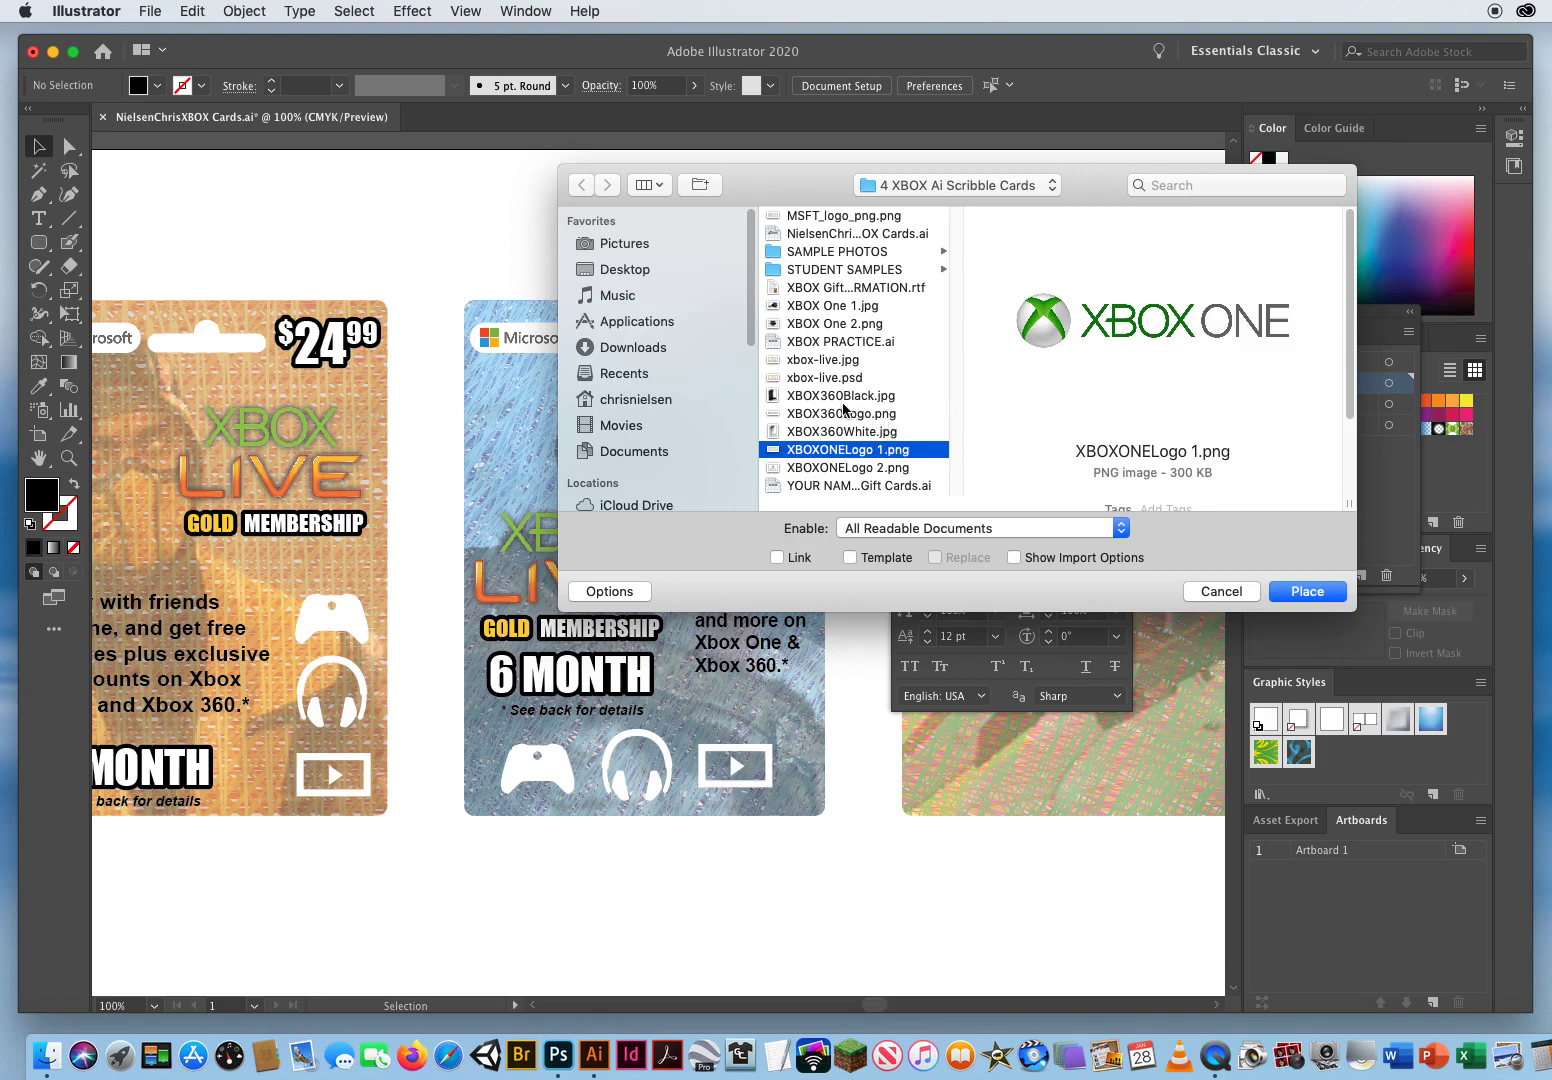
left_click(814, 310)
left_click(812, 326)
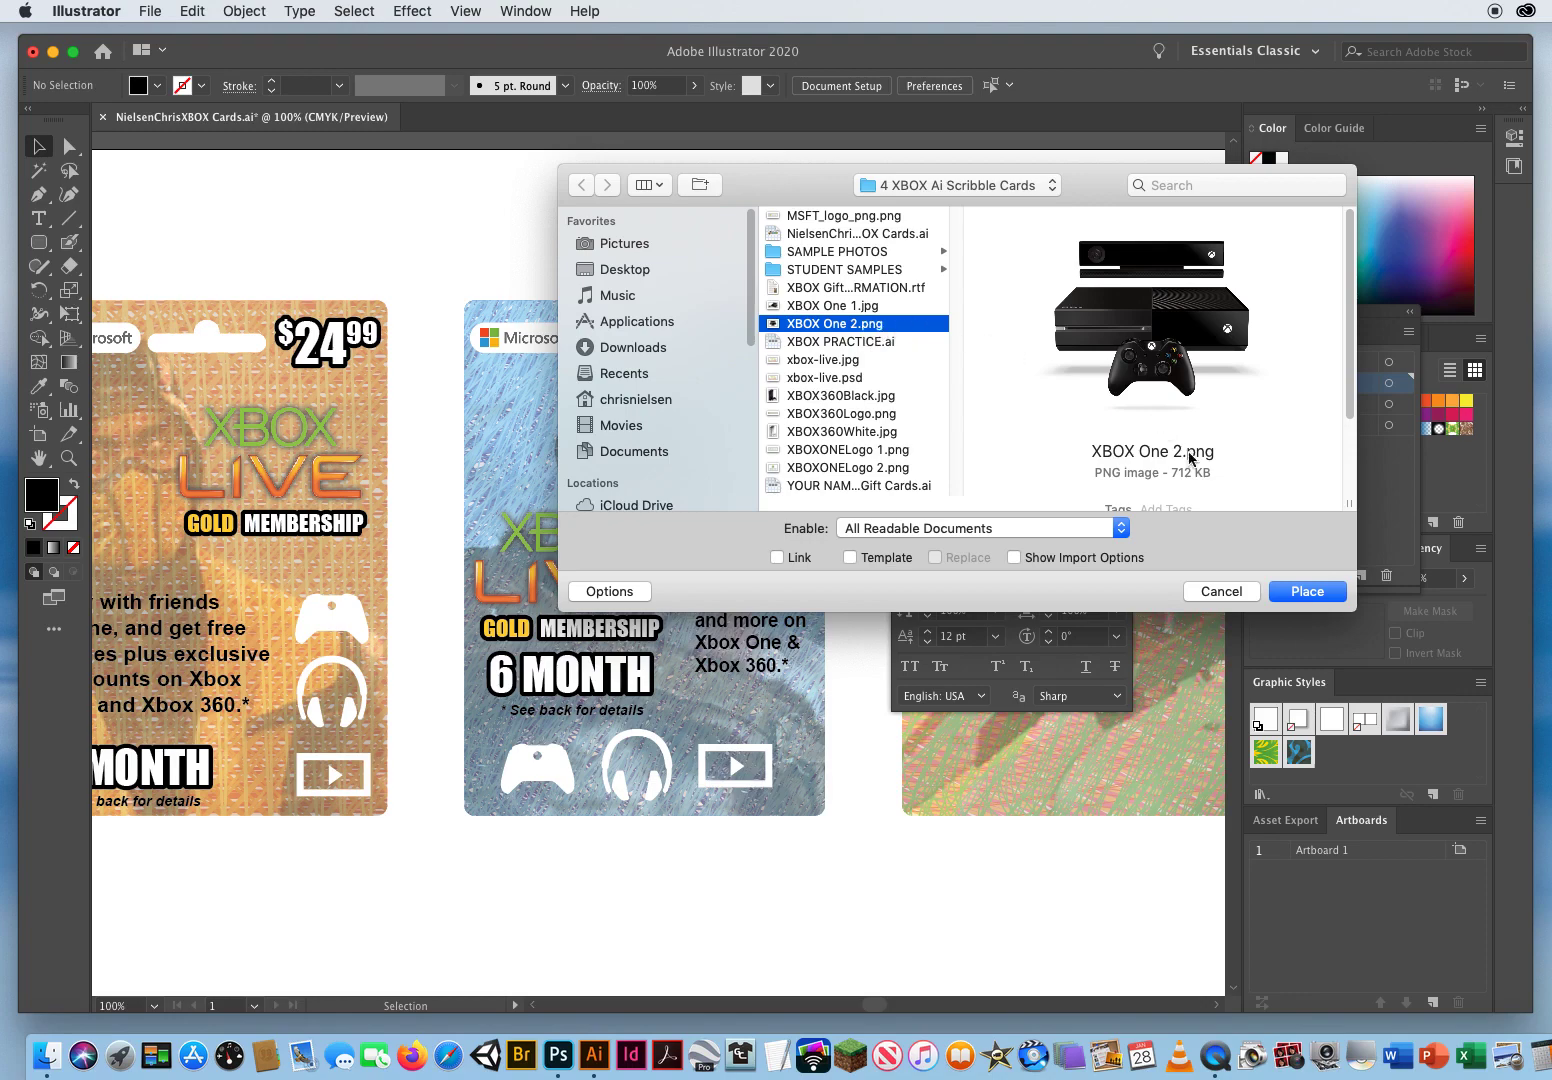
left_click(1303, 591)
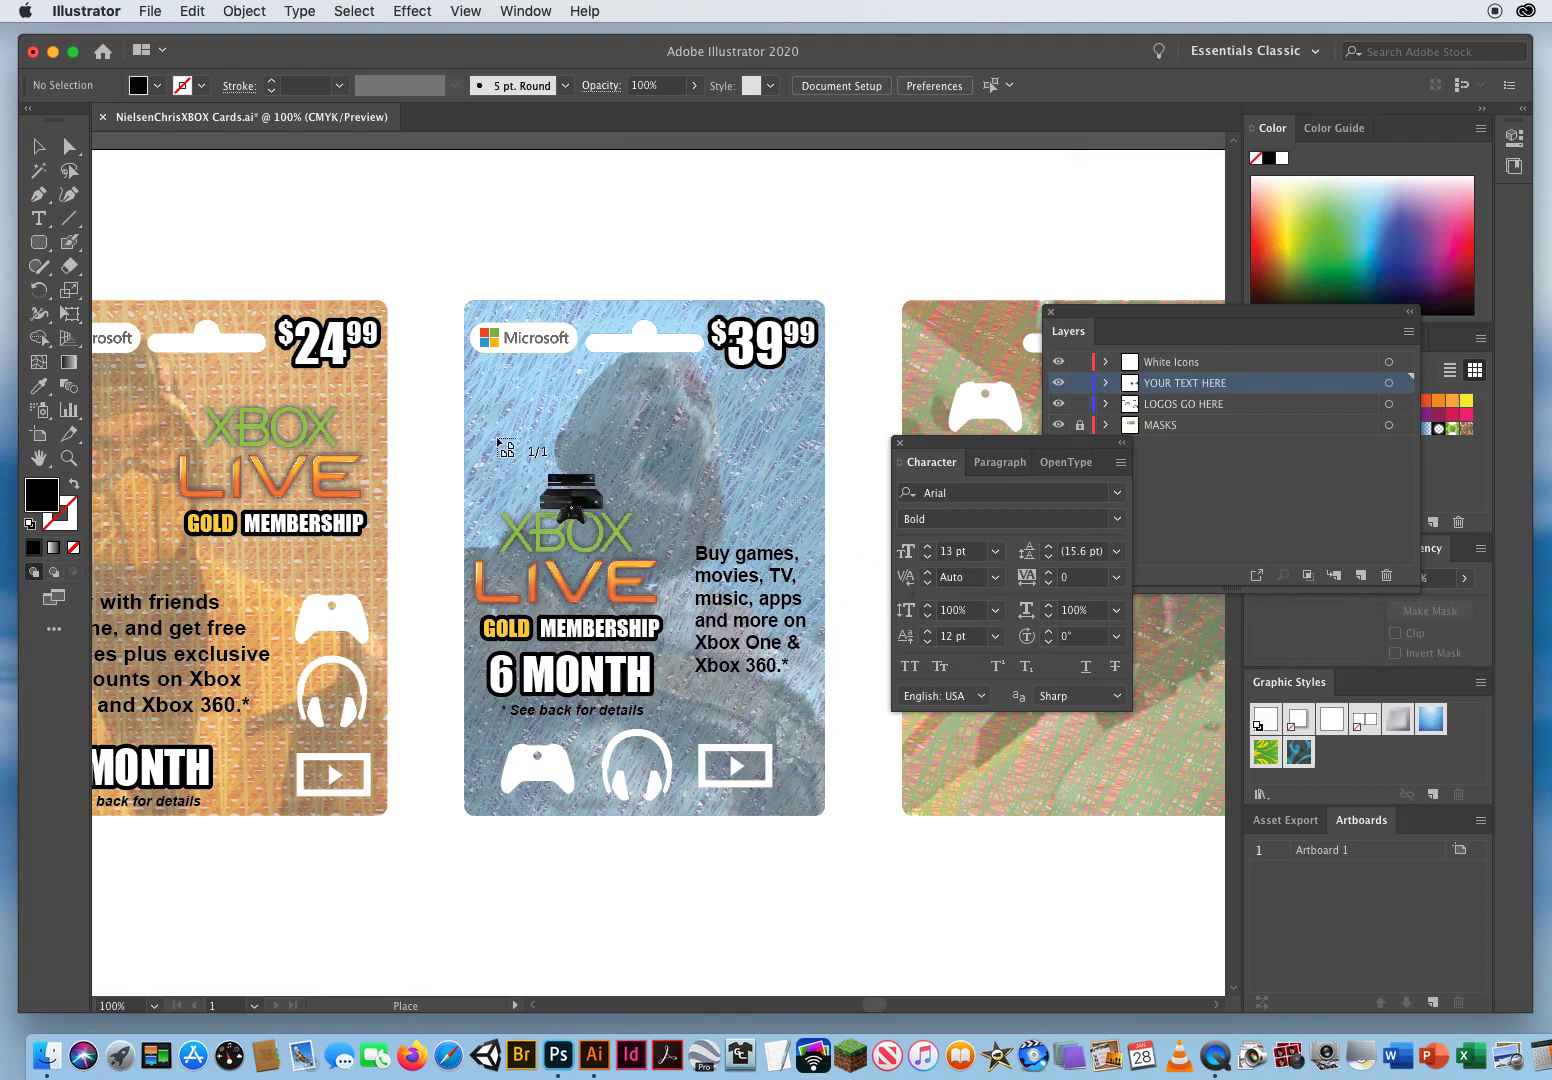
left_click_drag(481, 382, 630, 484)
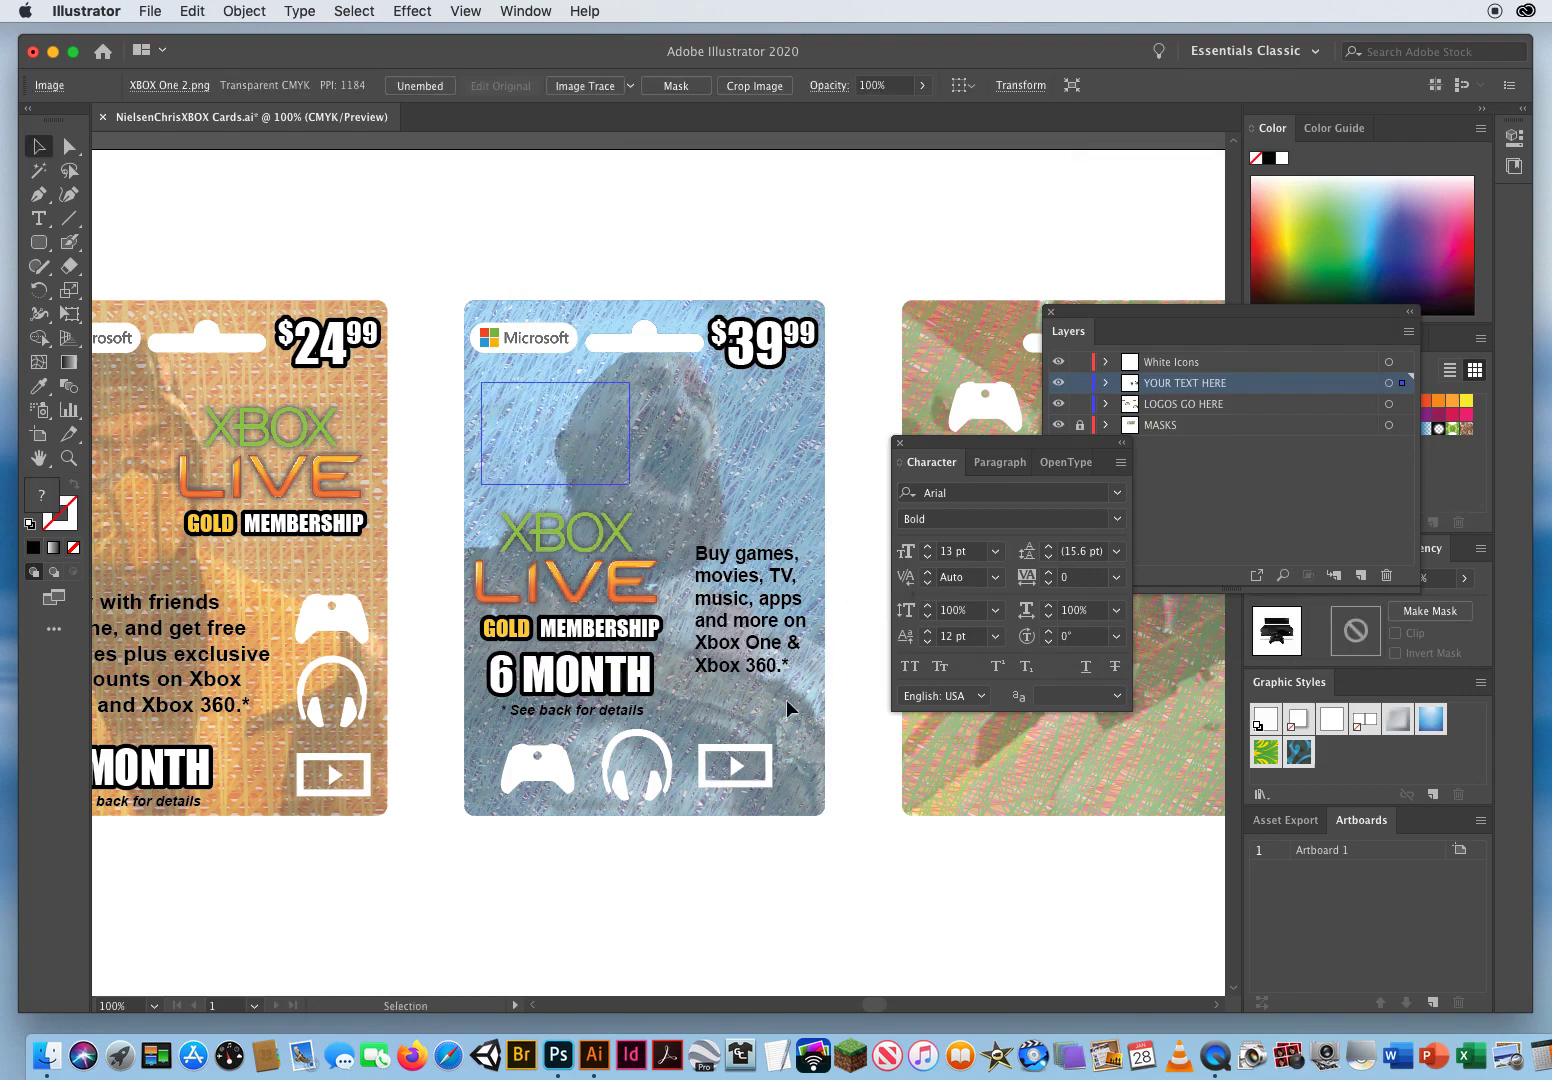
Shift the placed console image slightly right and down to centre it over the blue card's Xbox Live logo.
left_click(213, 221)
left_click_drag(555, 440, 565, 455)
left_click(589, 242)
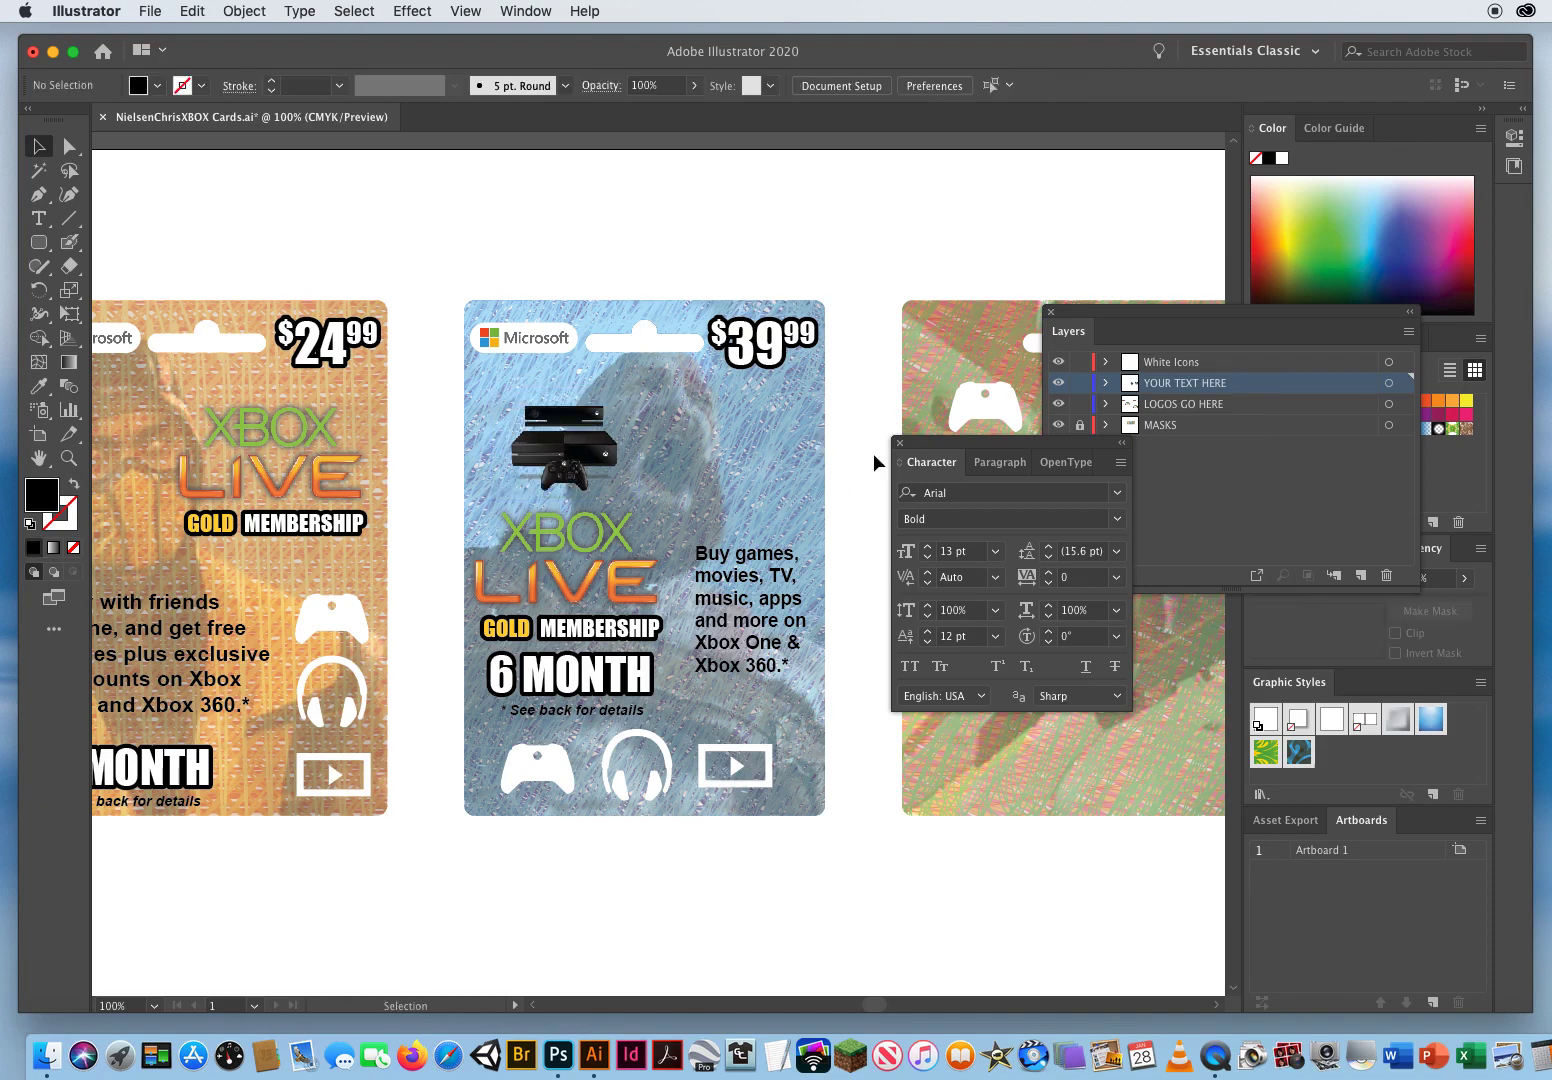
Review all three cards together and the required wording for the 12-month card beside the artboard.
left_click_drag(918, 446, 1026, 661)
scroll(866, 547, "right", 10)
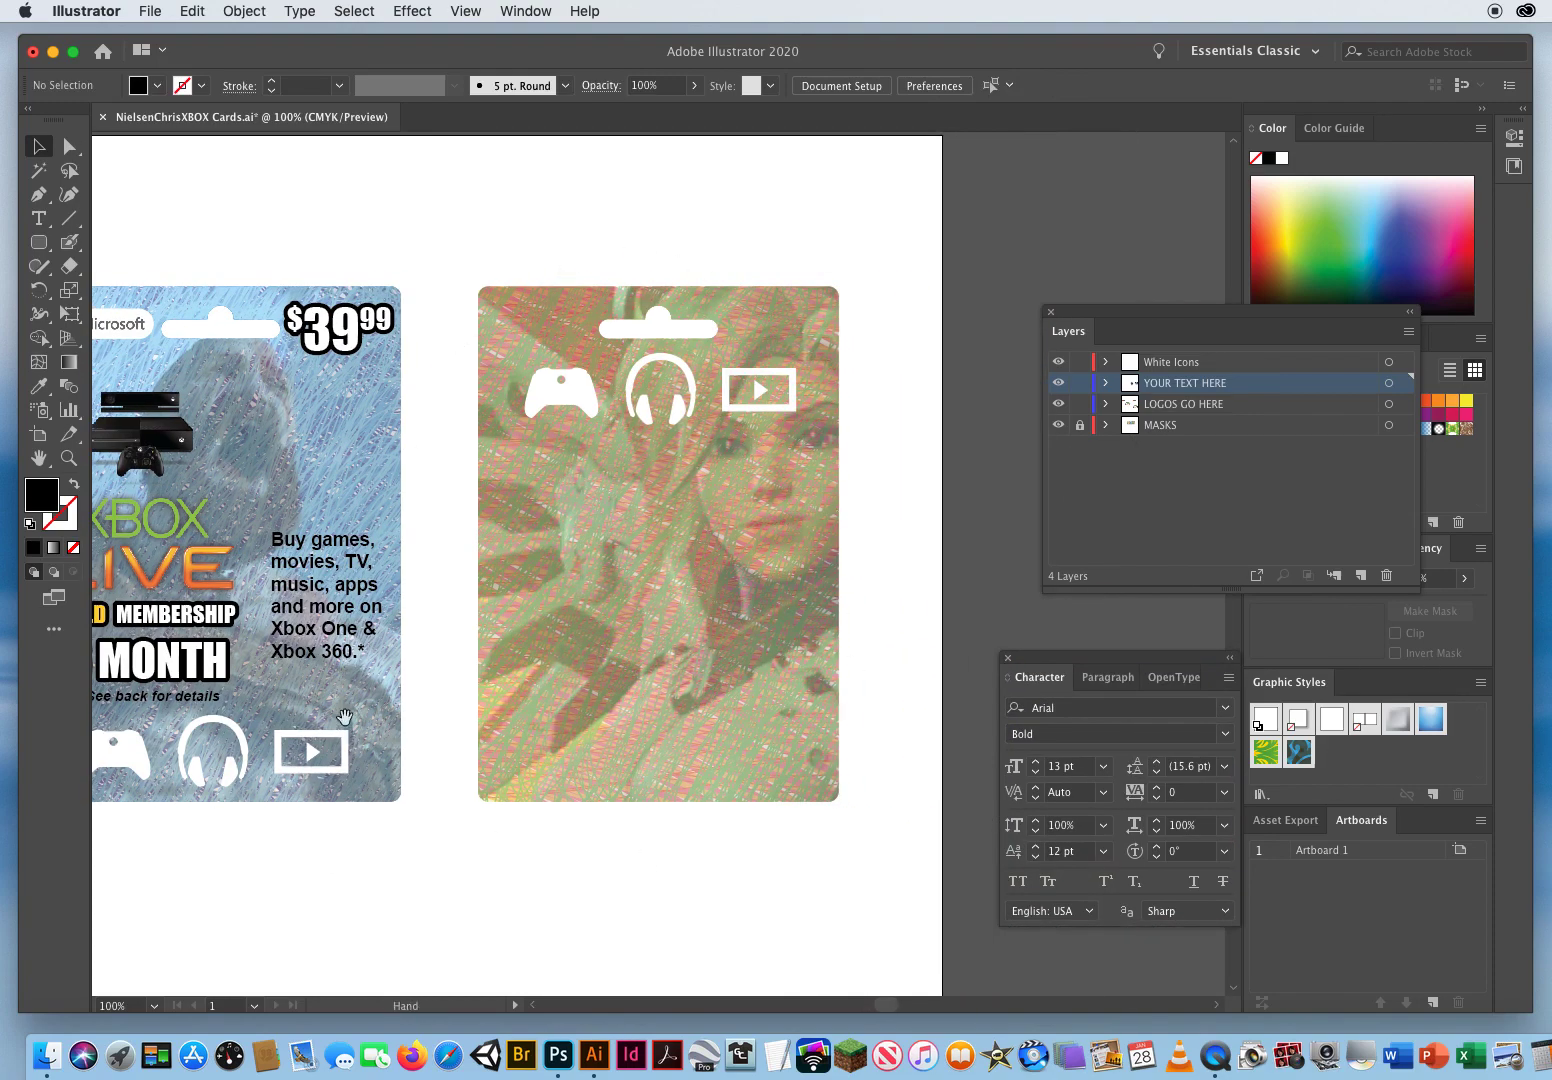
left_click(68, 459)
left_click(566, 578, "alt")
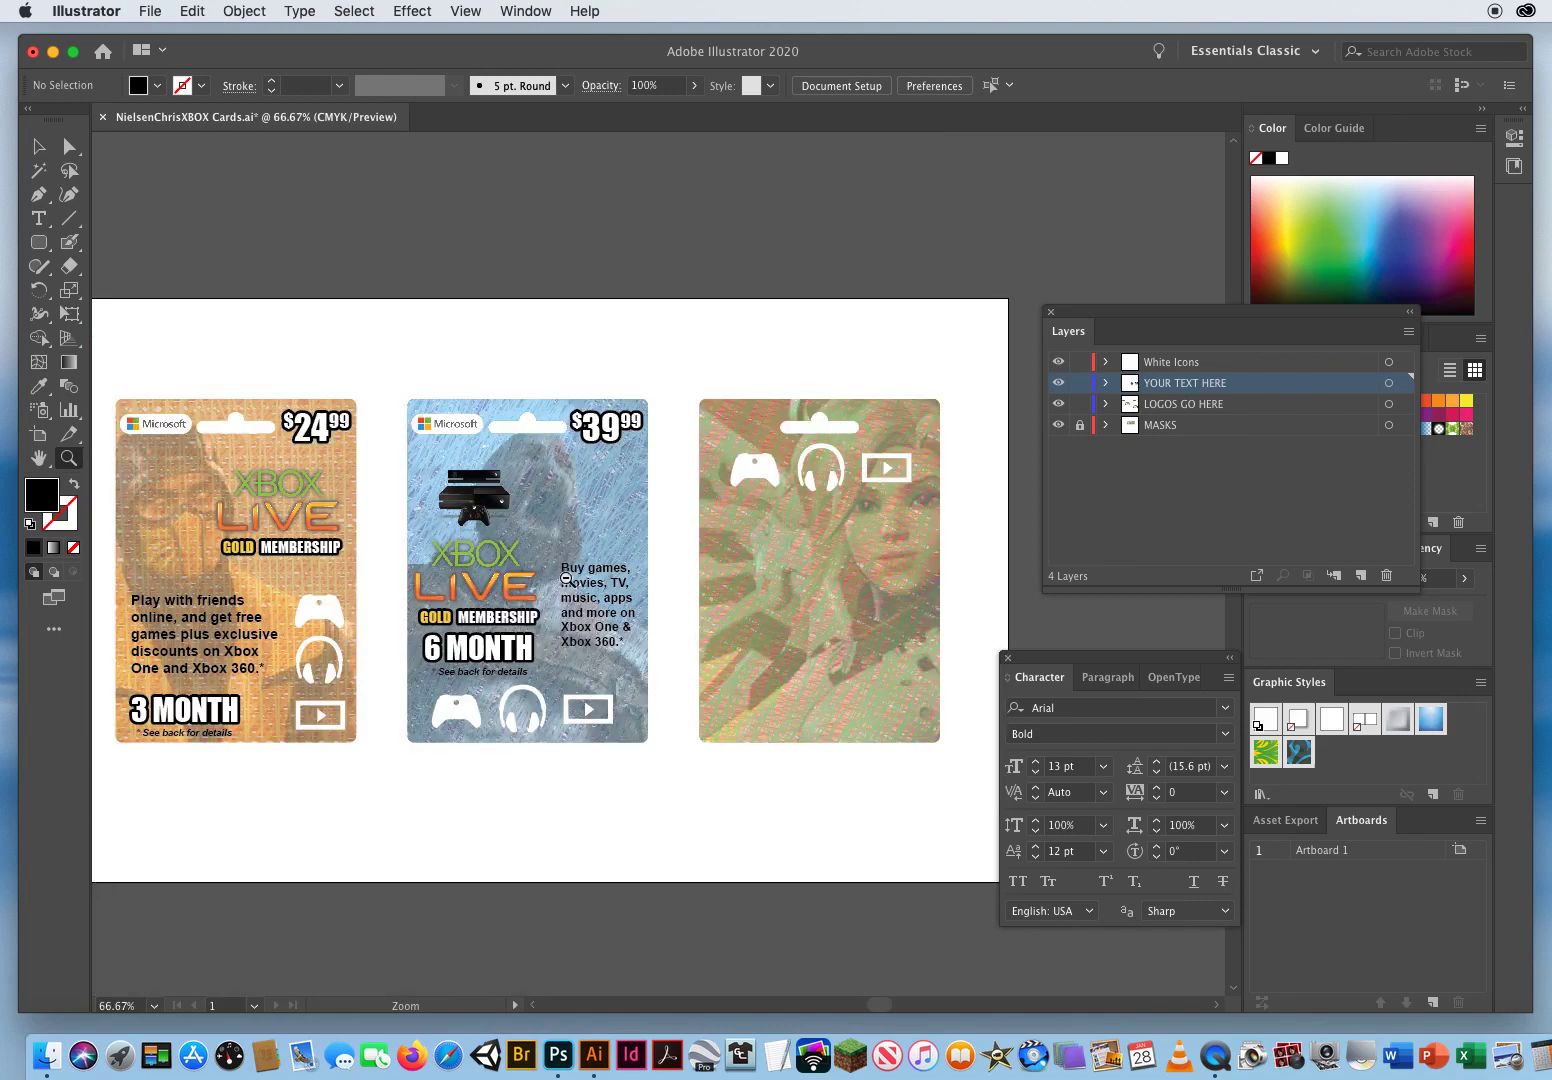
left_click(38, 146)
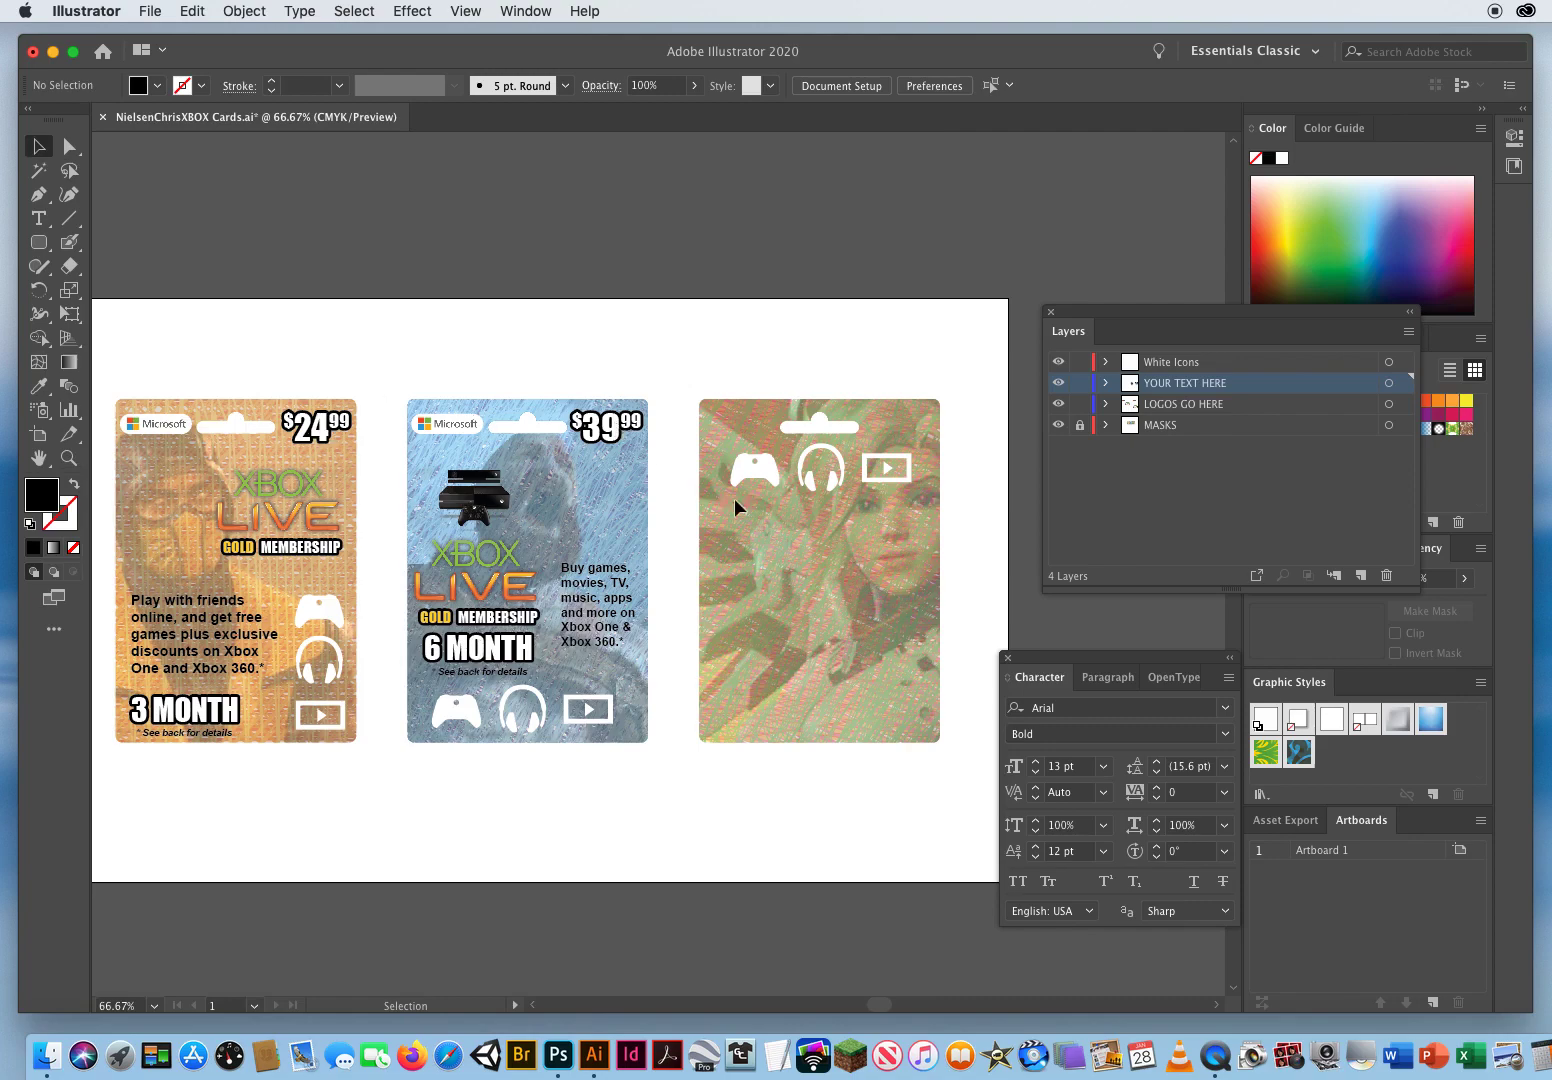
key("space")
left_click_drag(293, 666, 1136, 595)
left_click_drag(573, 771, 591, 586)
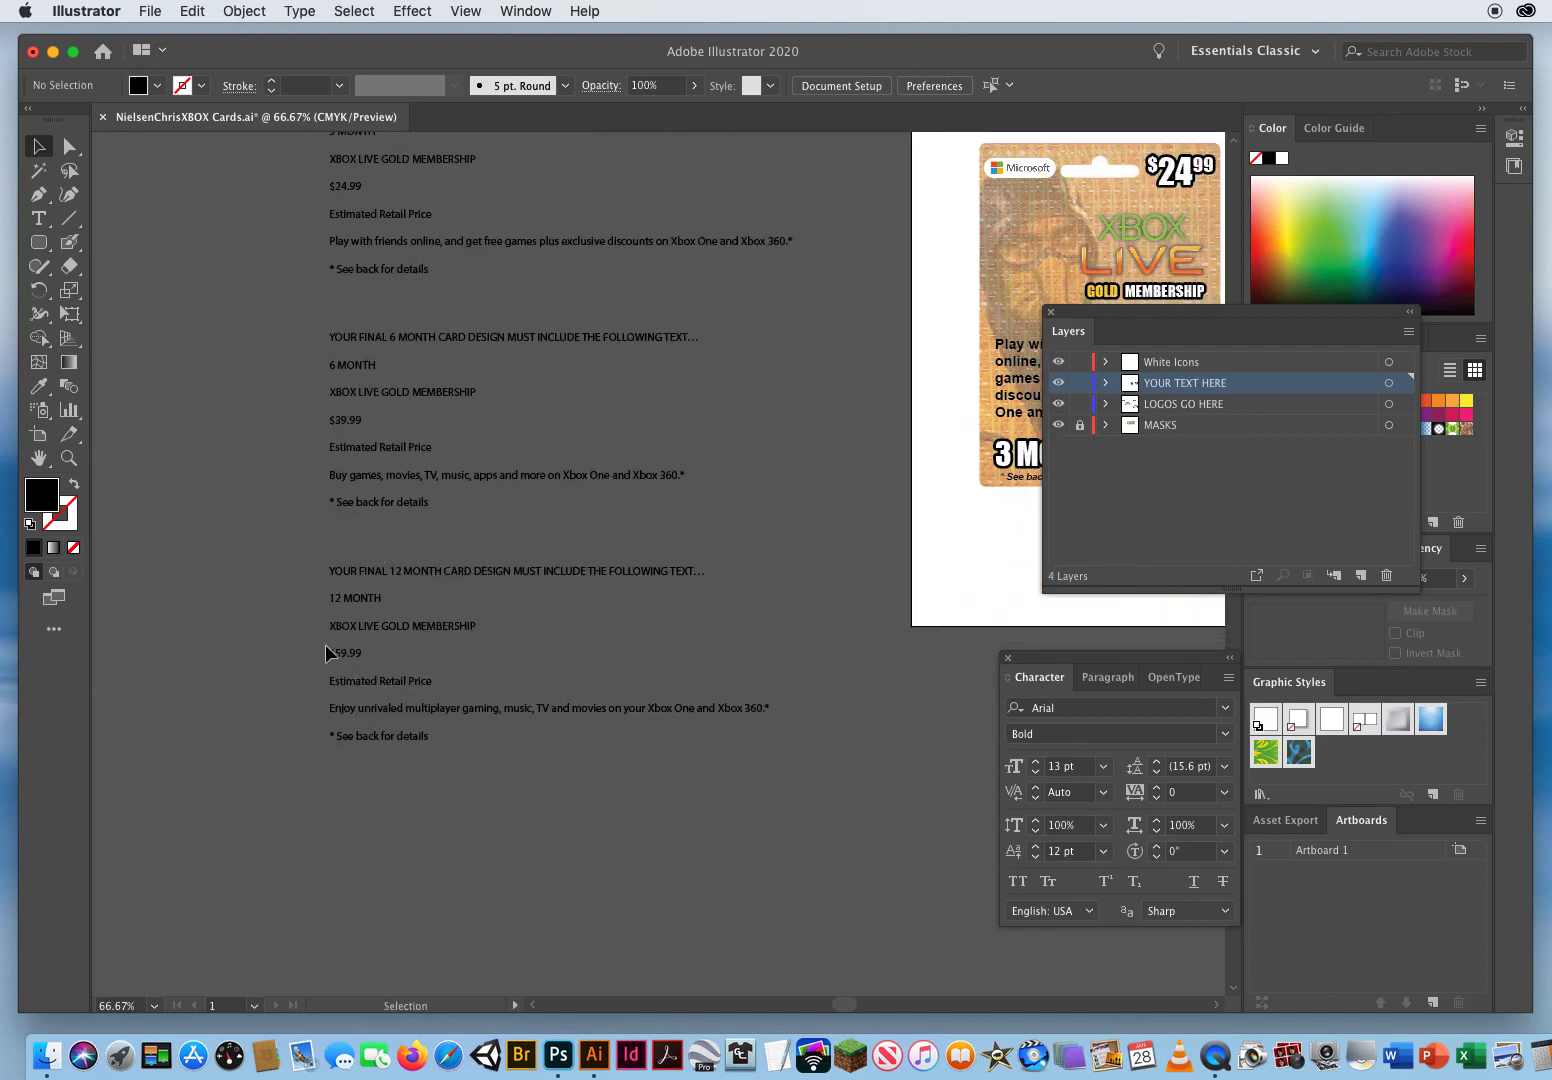
key("space")
left_click_drag(912, 402, 113, 689)
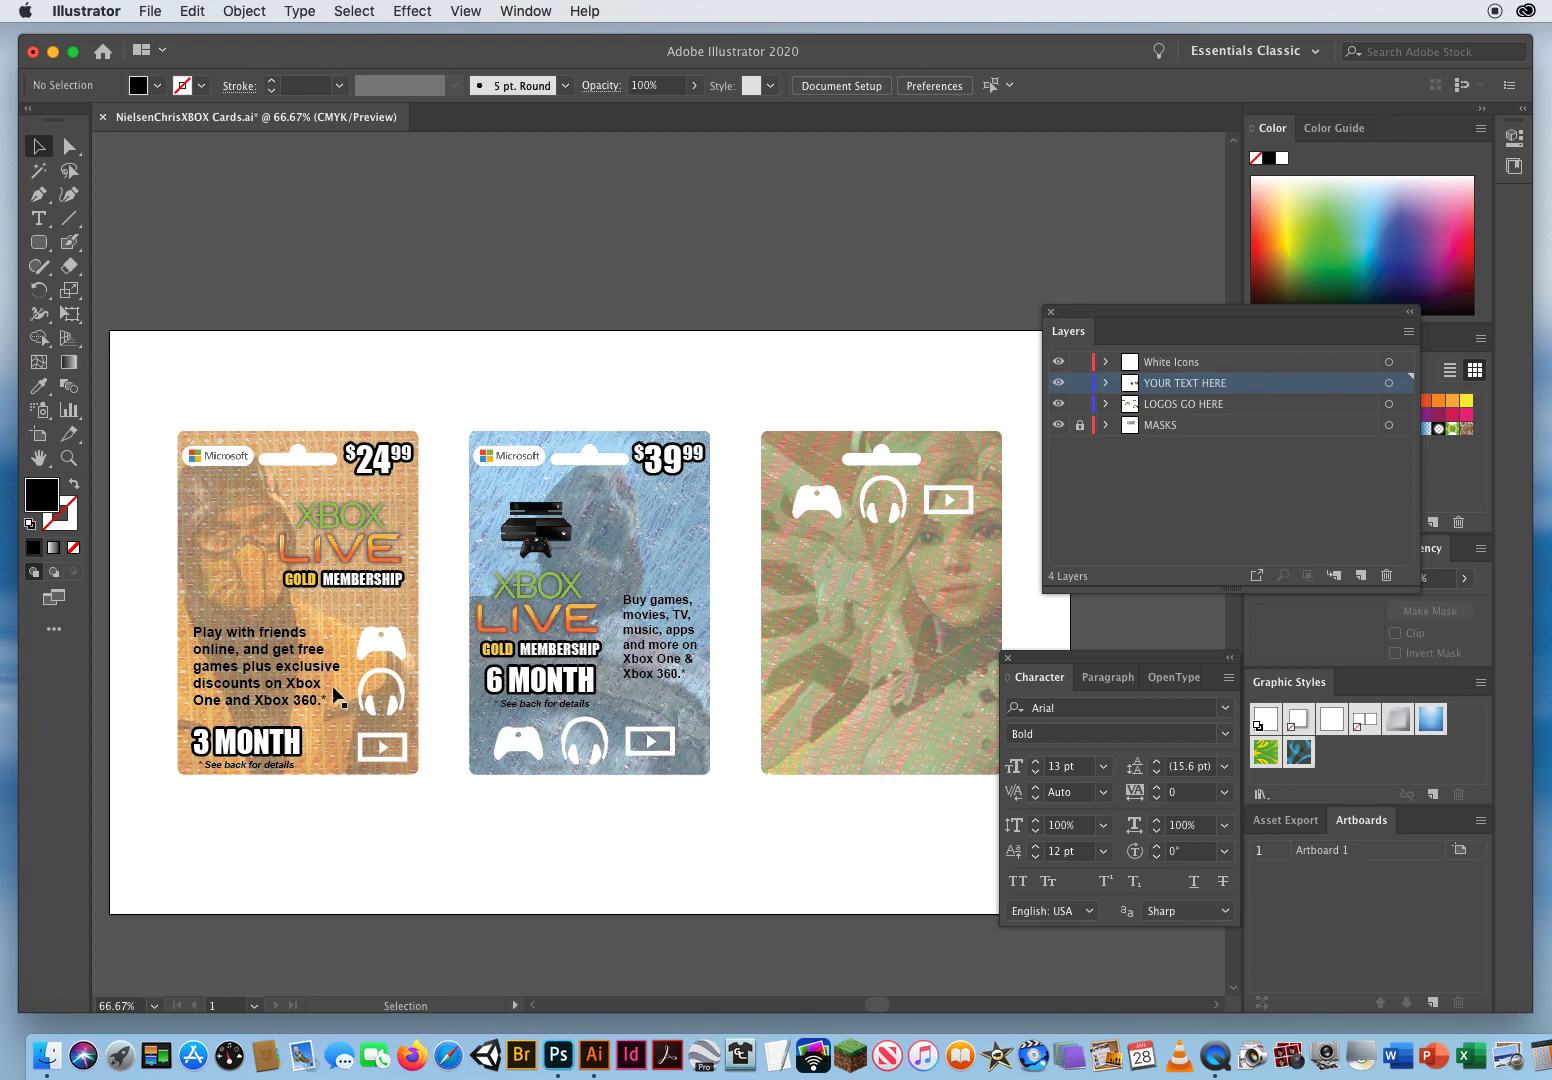
left_click(1008, 658)
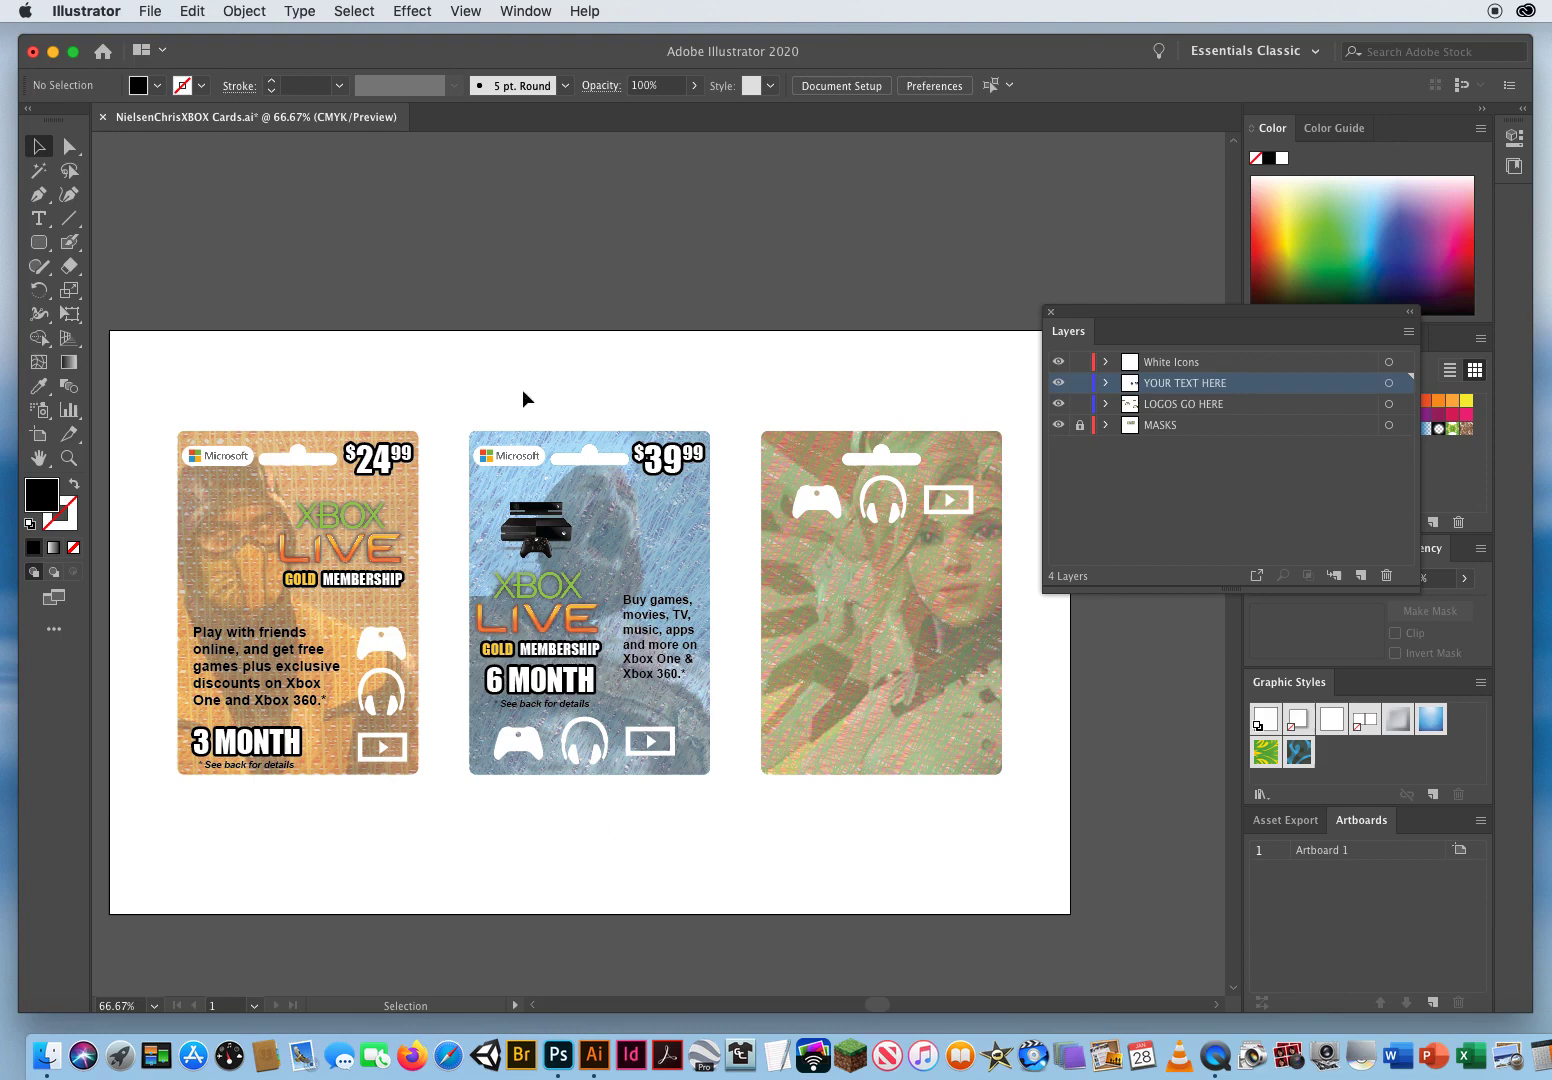
Save the current changes to the Illustrator gift card document.
mouse_move(523, 389)
left_mouse_down()
mouse_move(637, 367)
mouse_move(516, 374)
mouse_move(544, 377)
left_mouse_up()
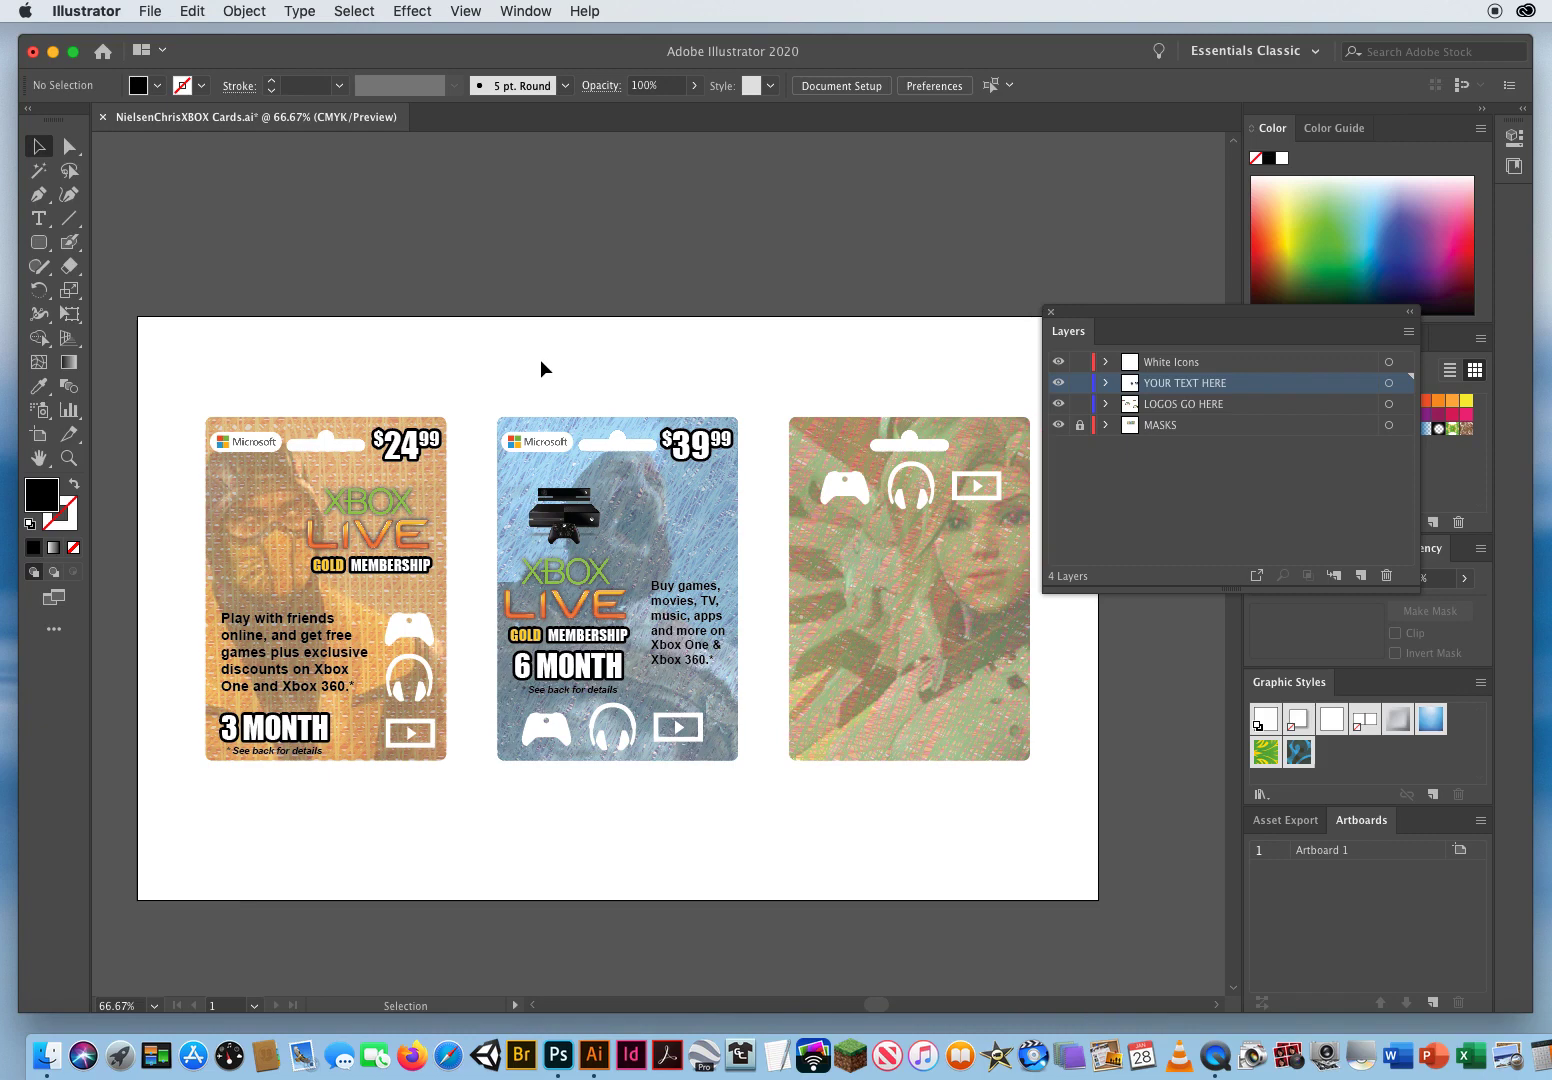
key("a")
key("super+s")
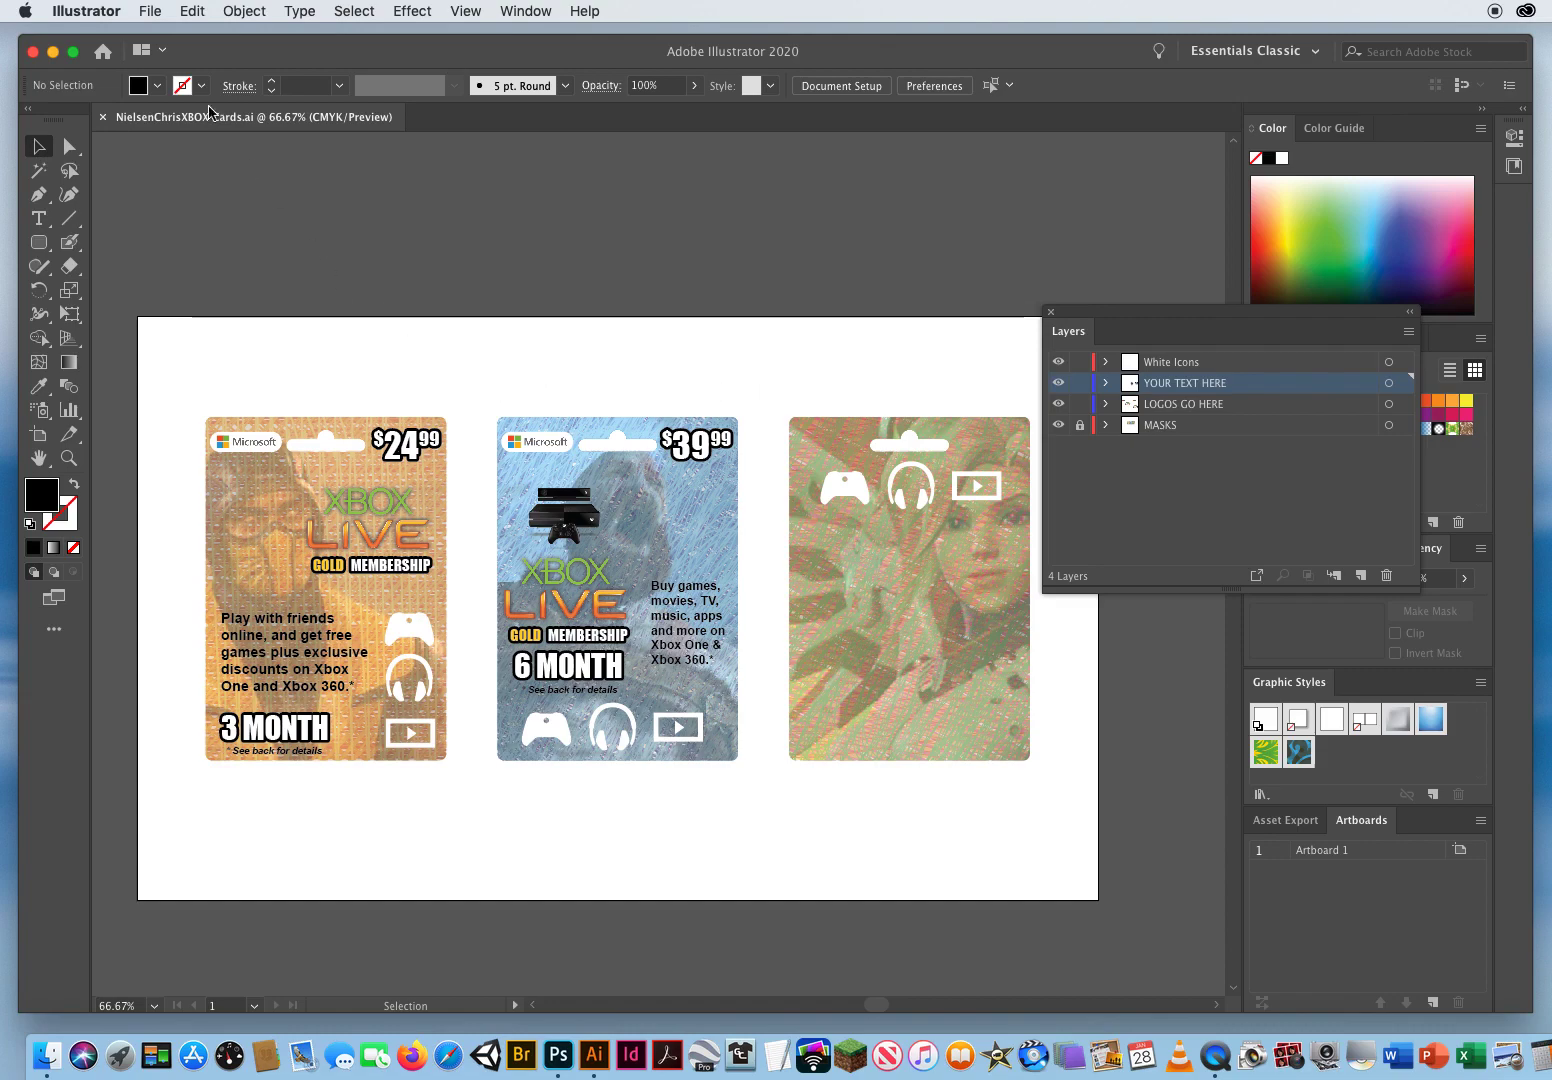
Save the card document under the same name in Adobe PDF format in the 4 XBOX Ai Scribble Cards folder.
left_click(151, 12)
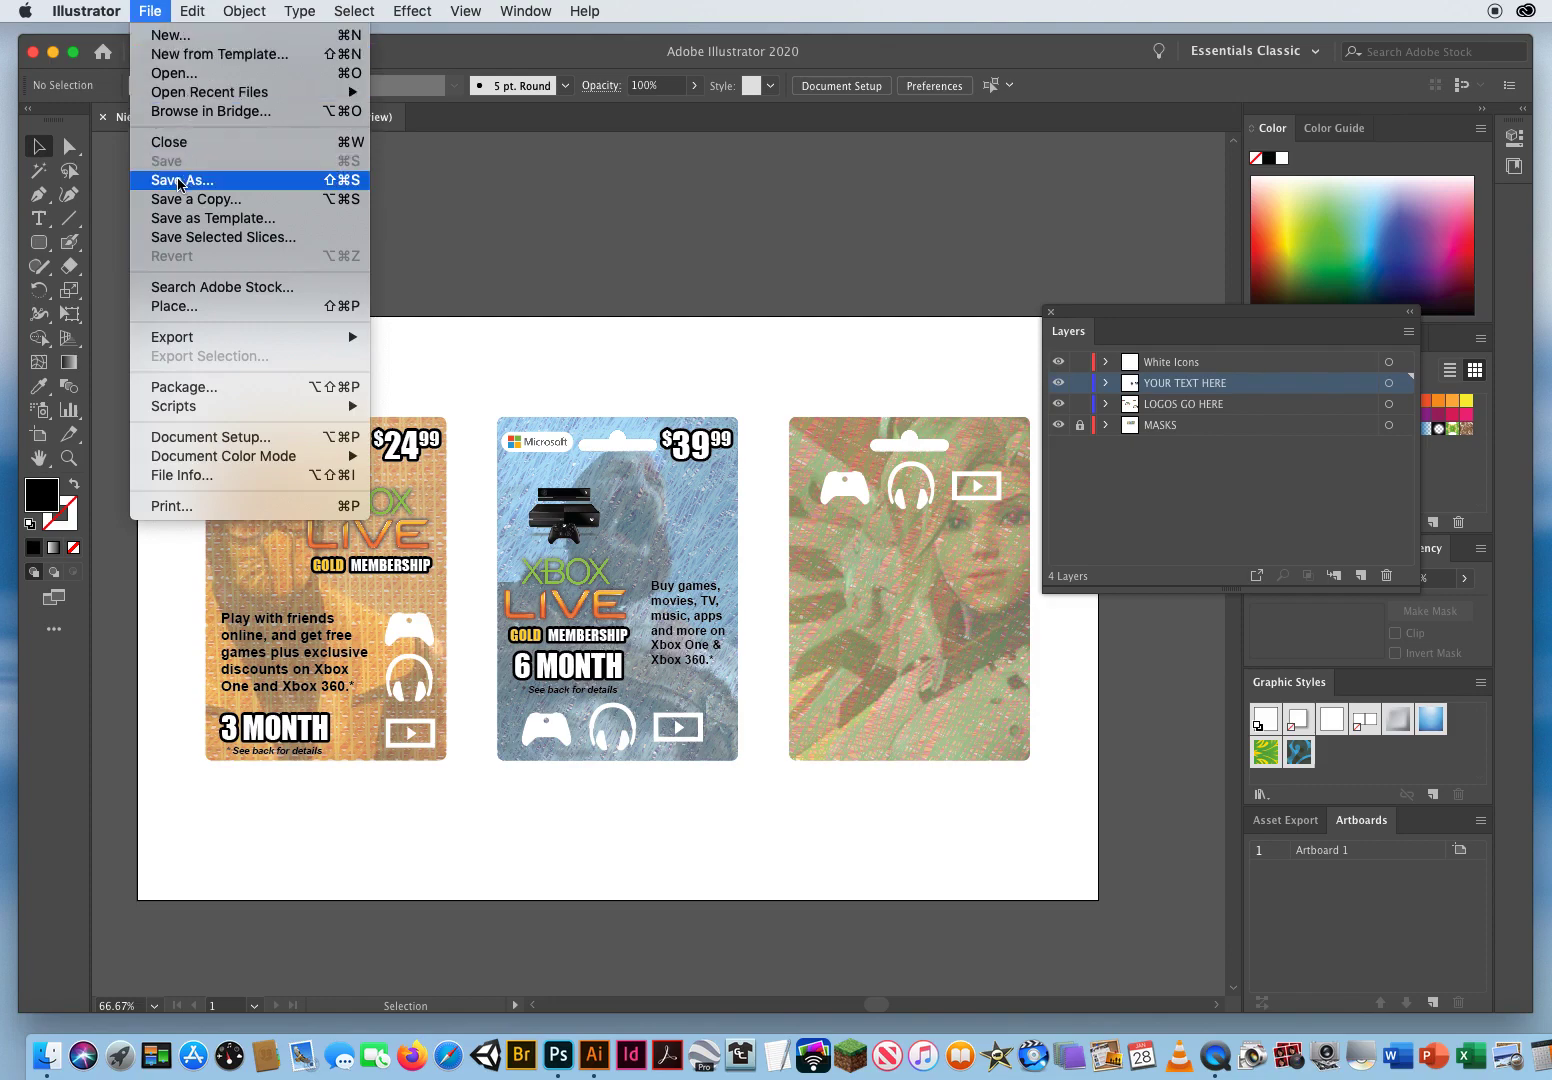
left_click(413, 352)
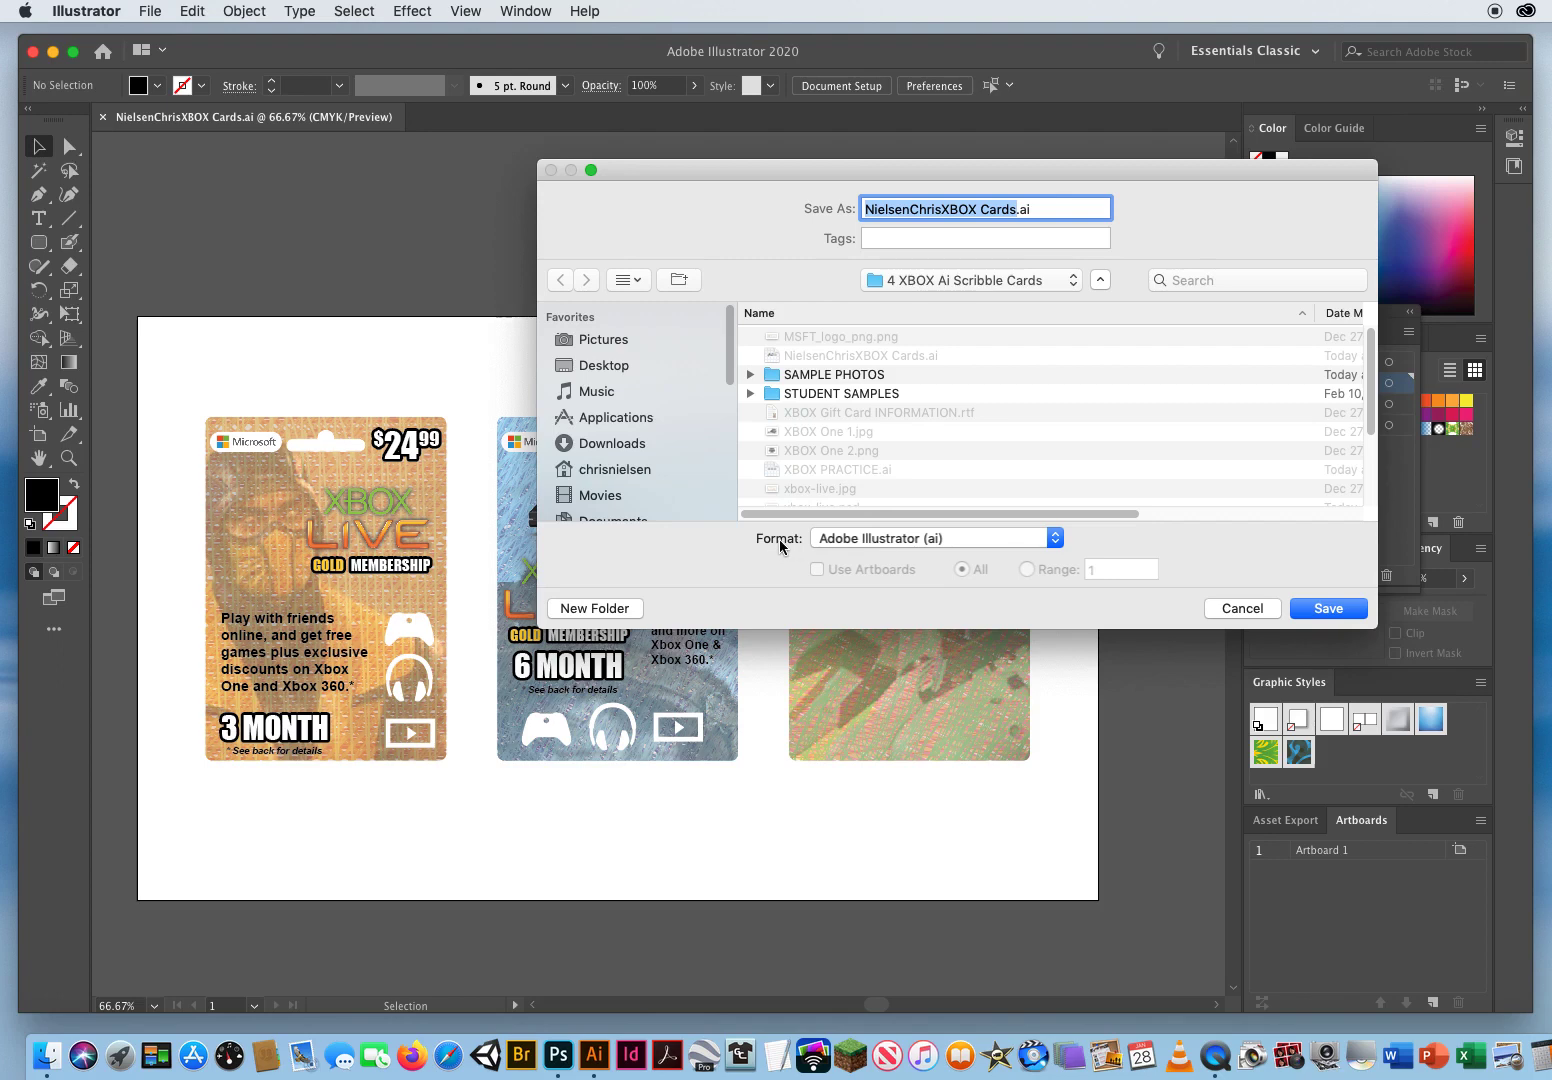
left_click(936, 541)
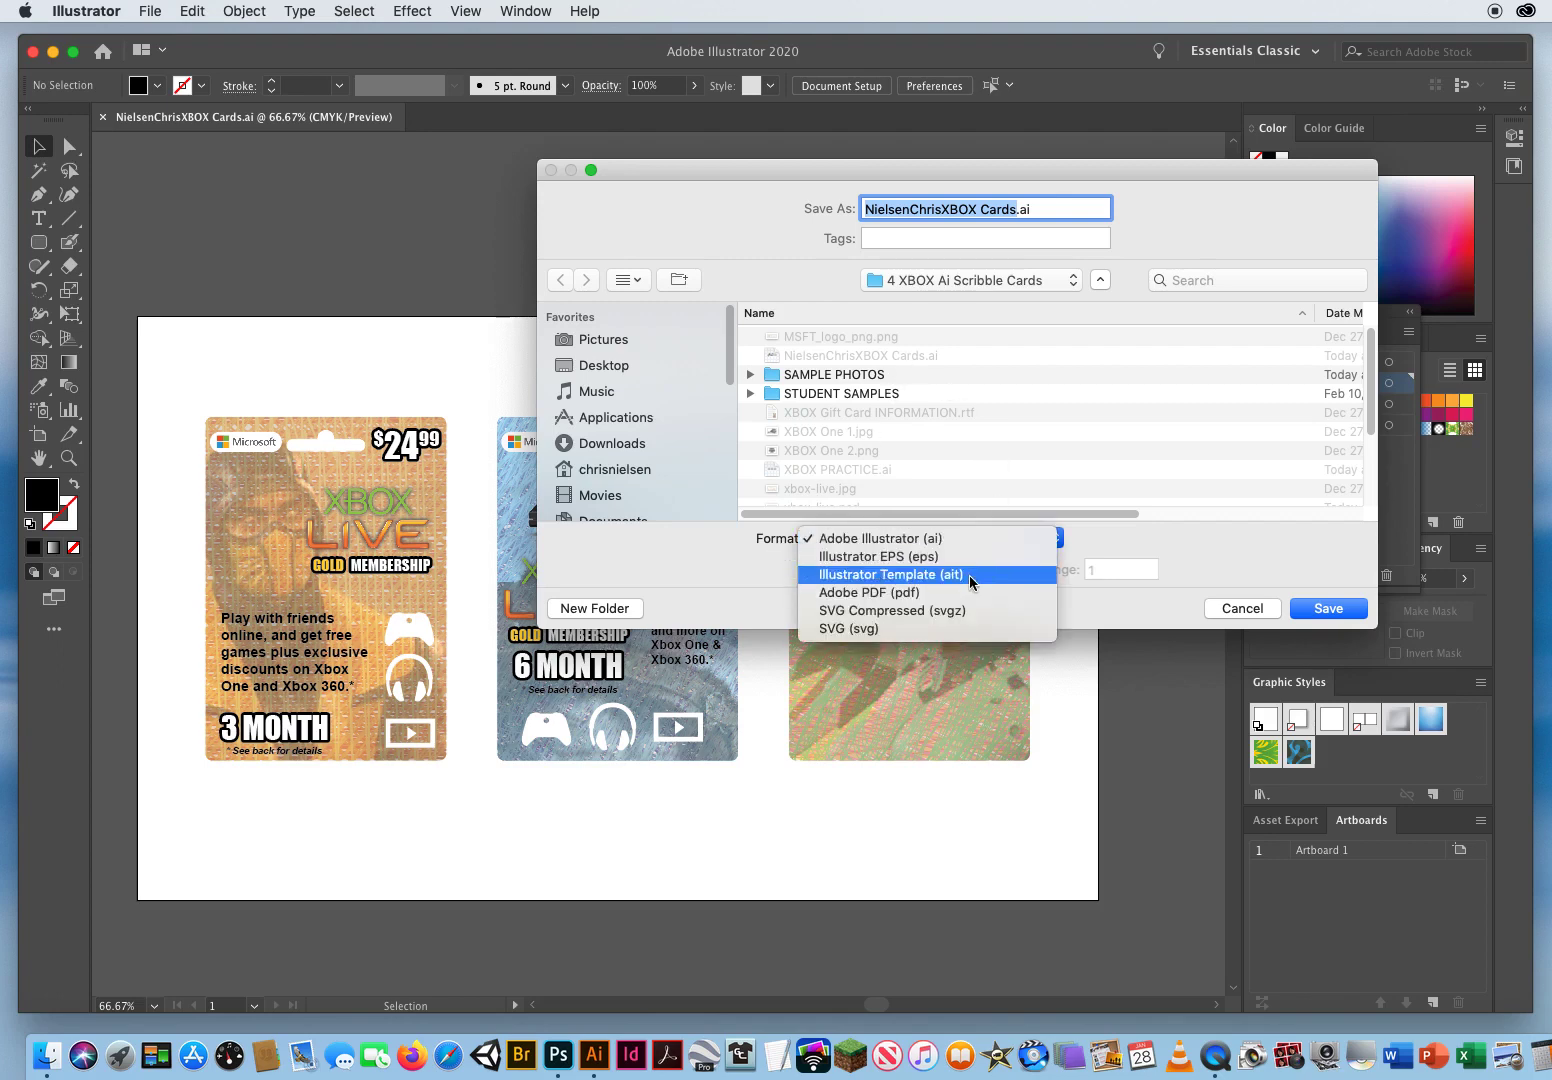
left_click(906, 595)
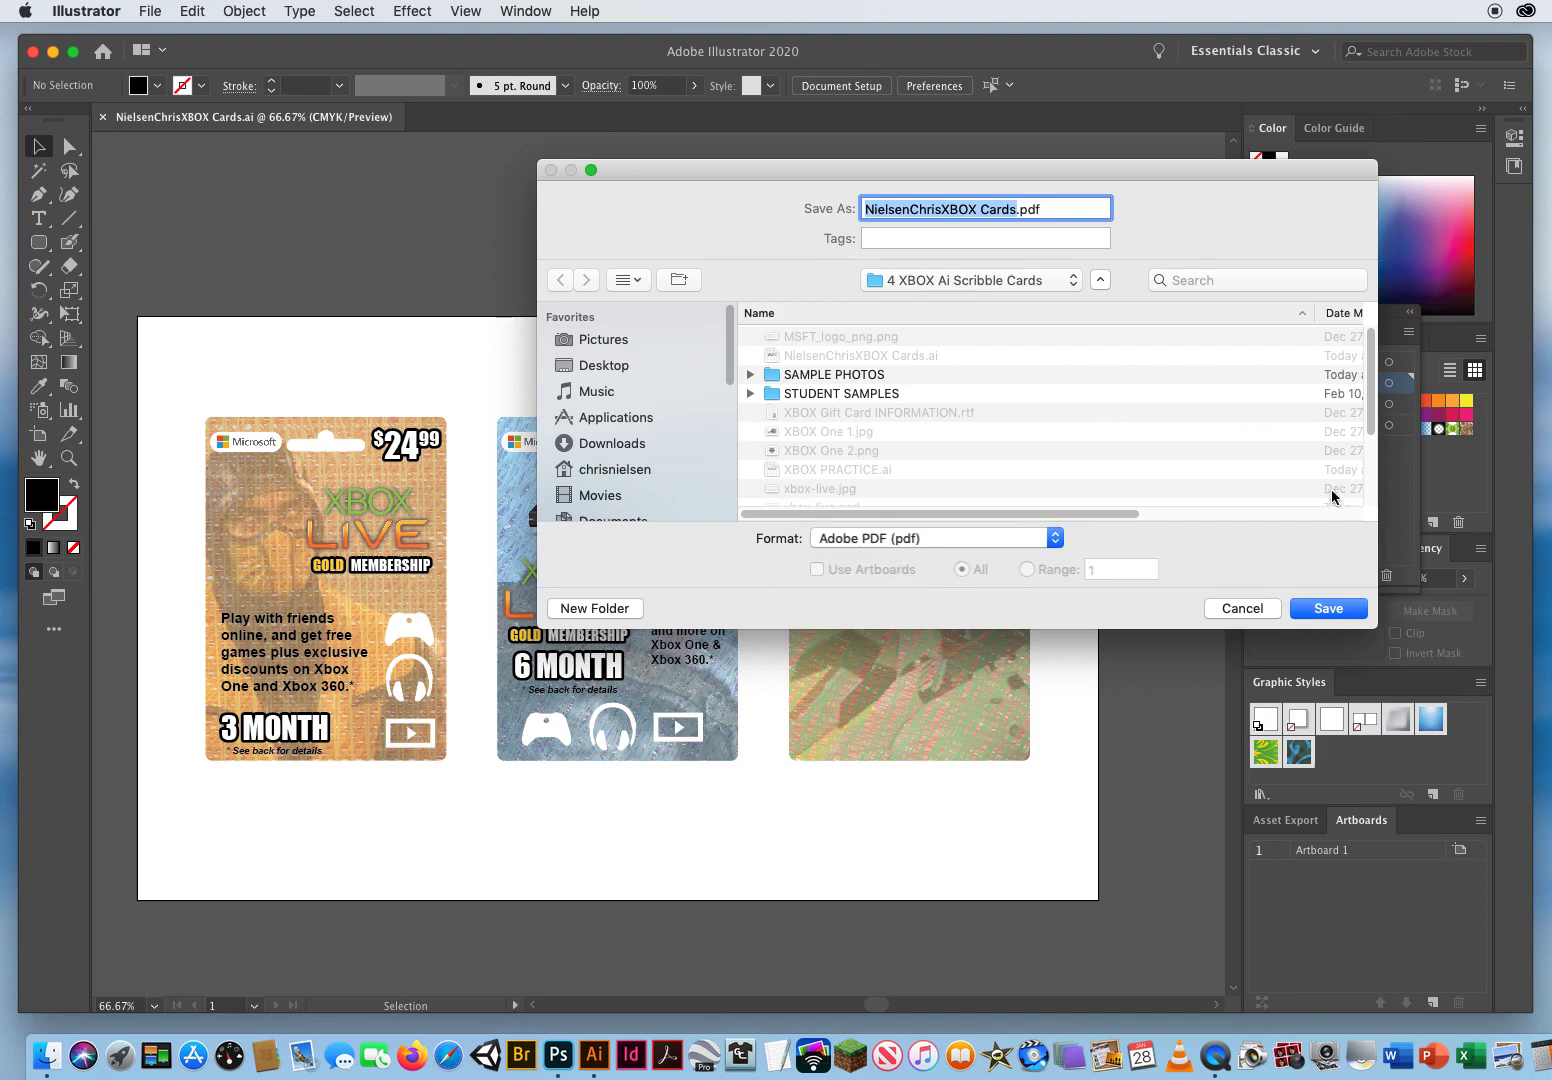
left_click(1333, 614)
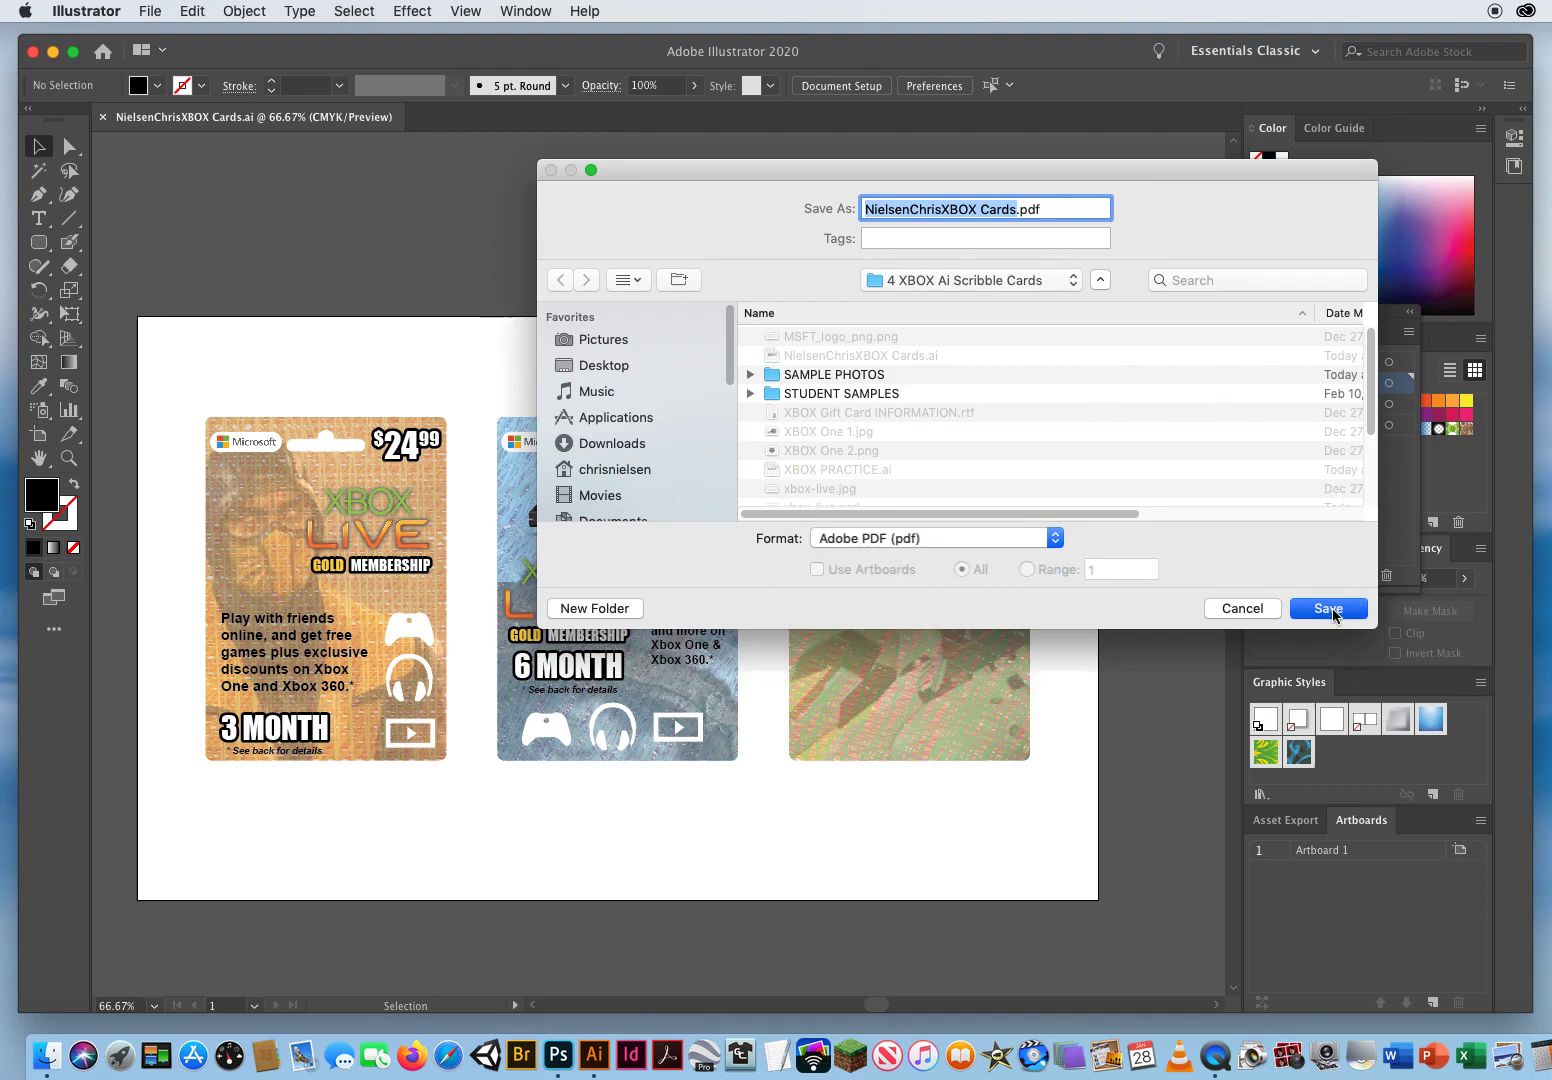
Write the PDF with the High Quality Print preset and Preserve Illustrator Editing Capabilities disabled, suppressing the editing-features warning for future saves.
left_click_drag(757, 235, 515, 184)
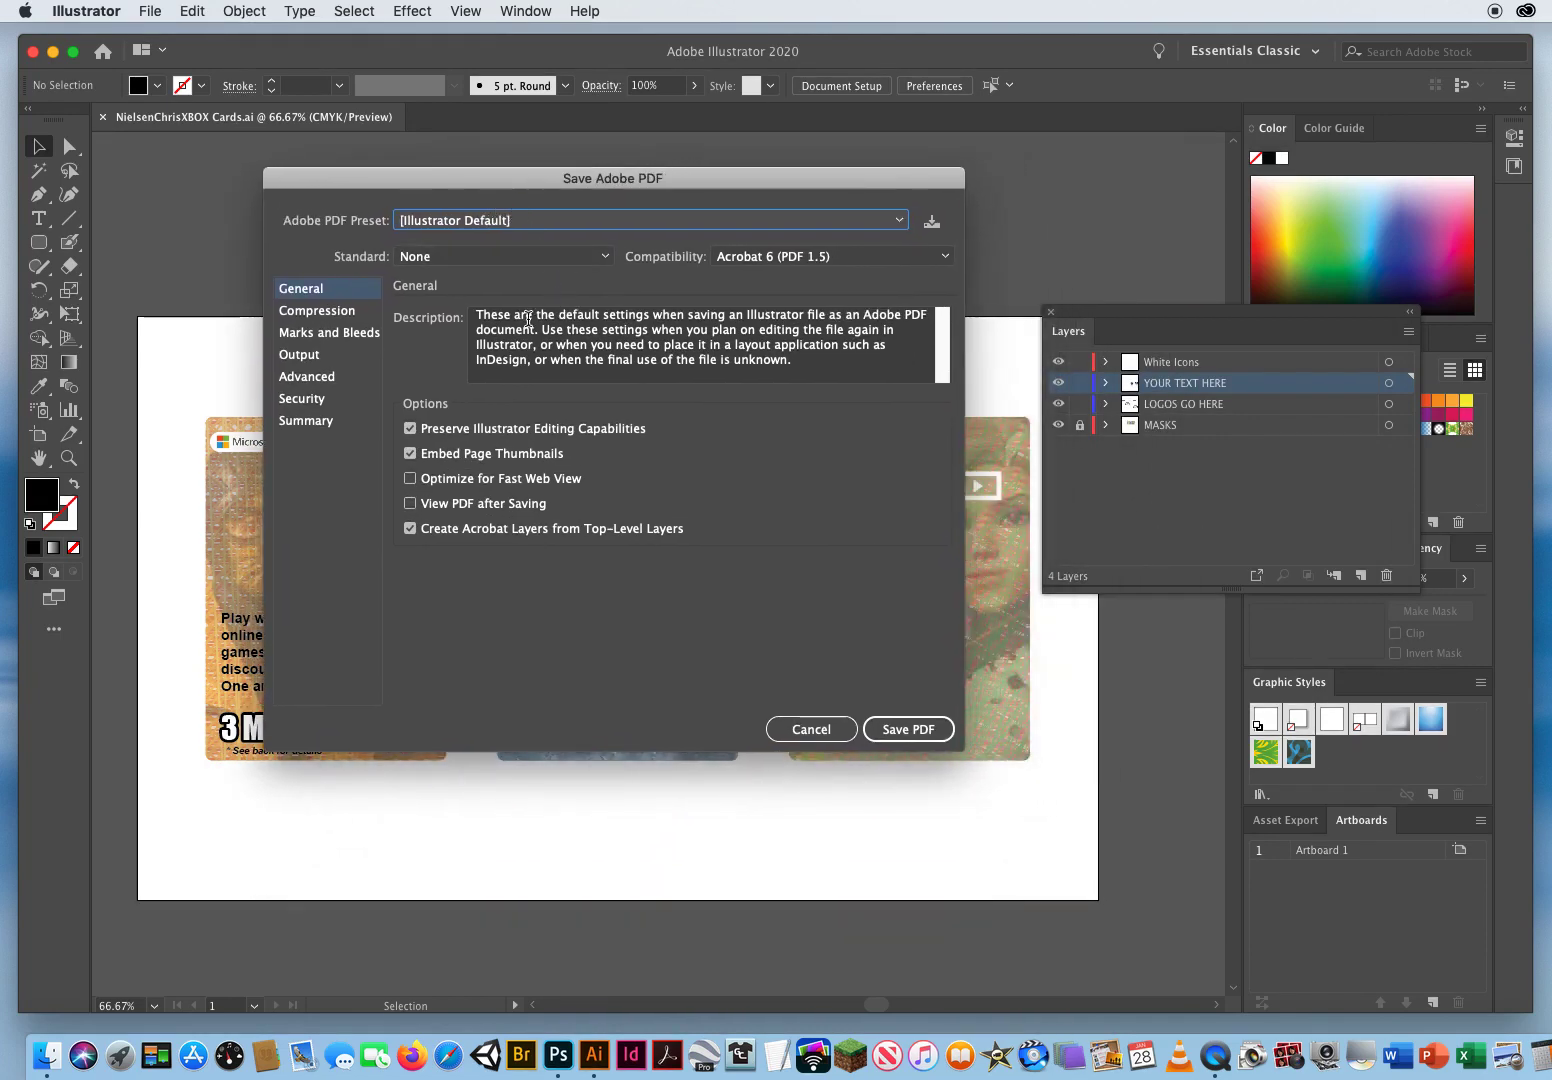
left_click(479, 222)
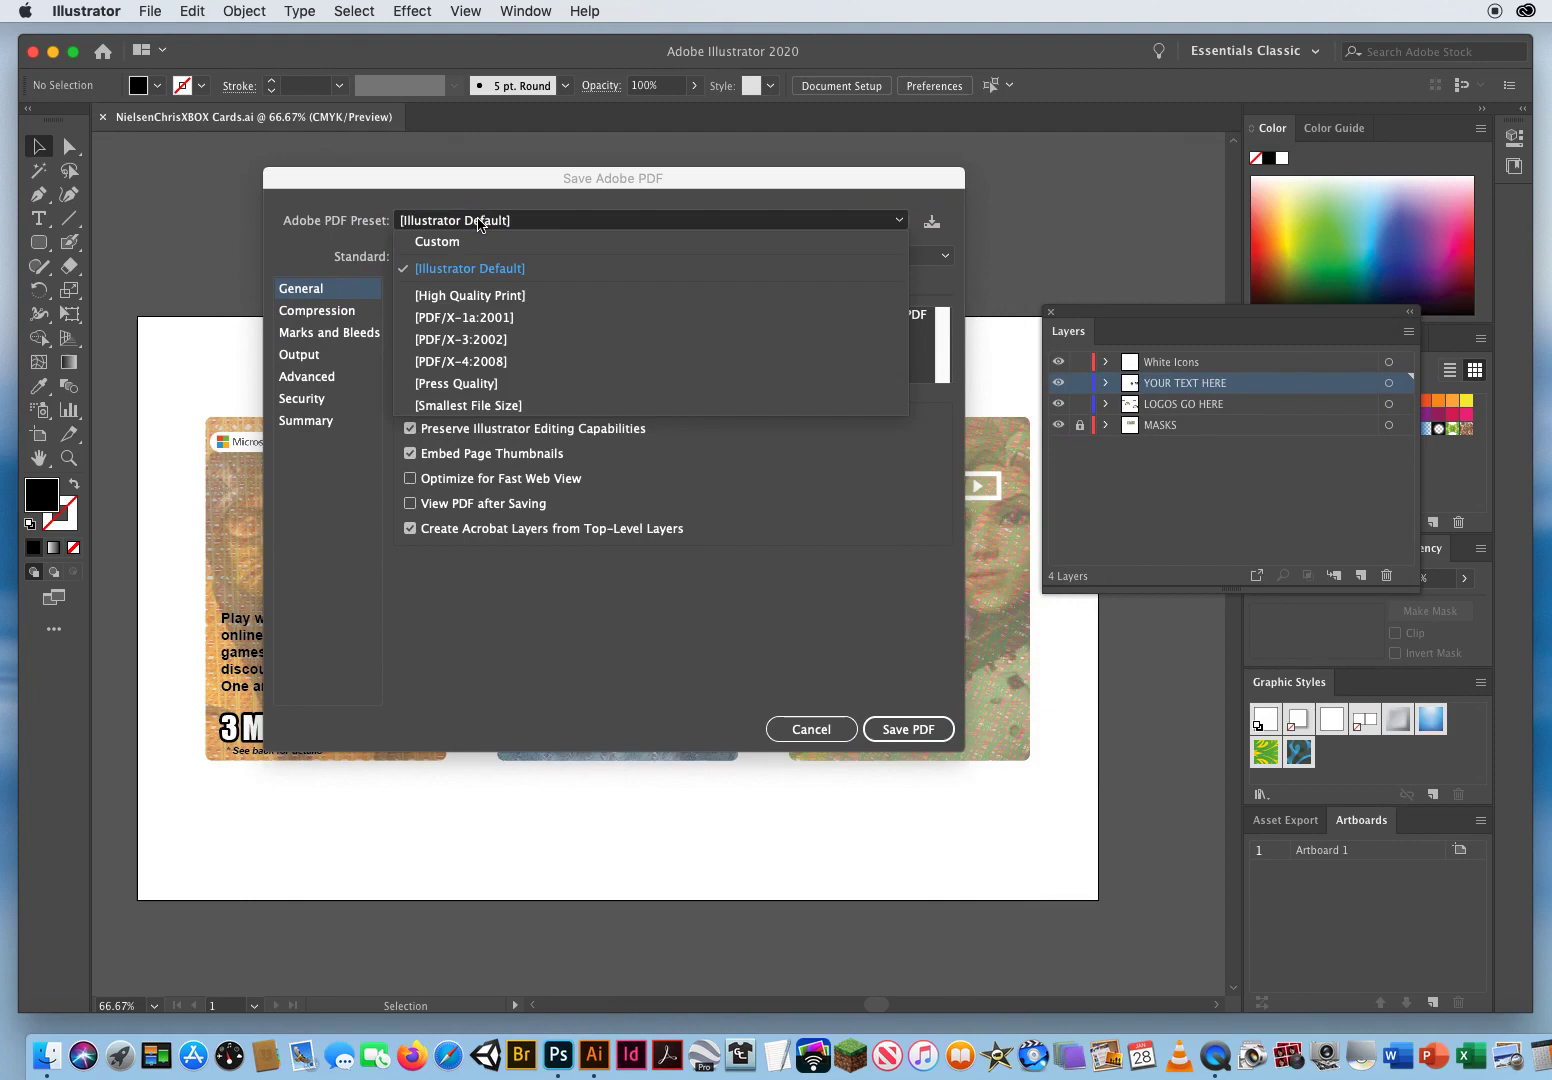
left_click(533, 298)
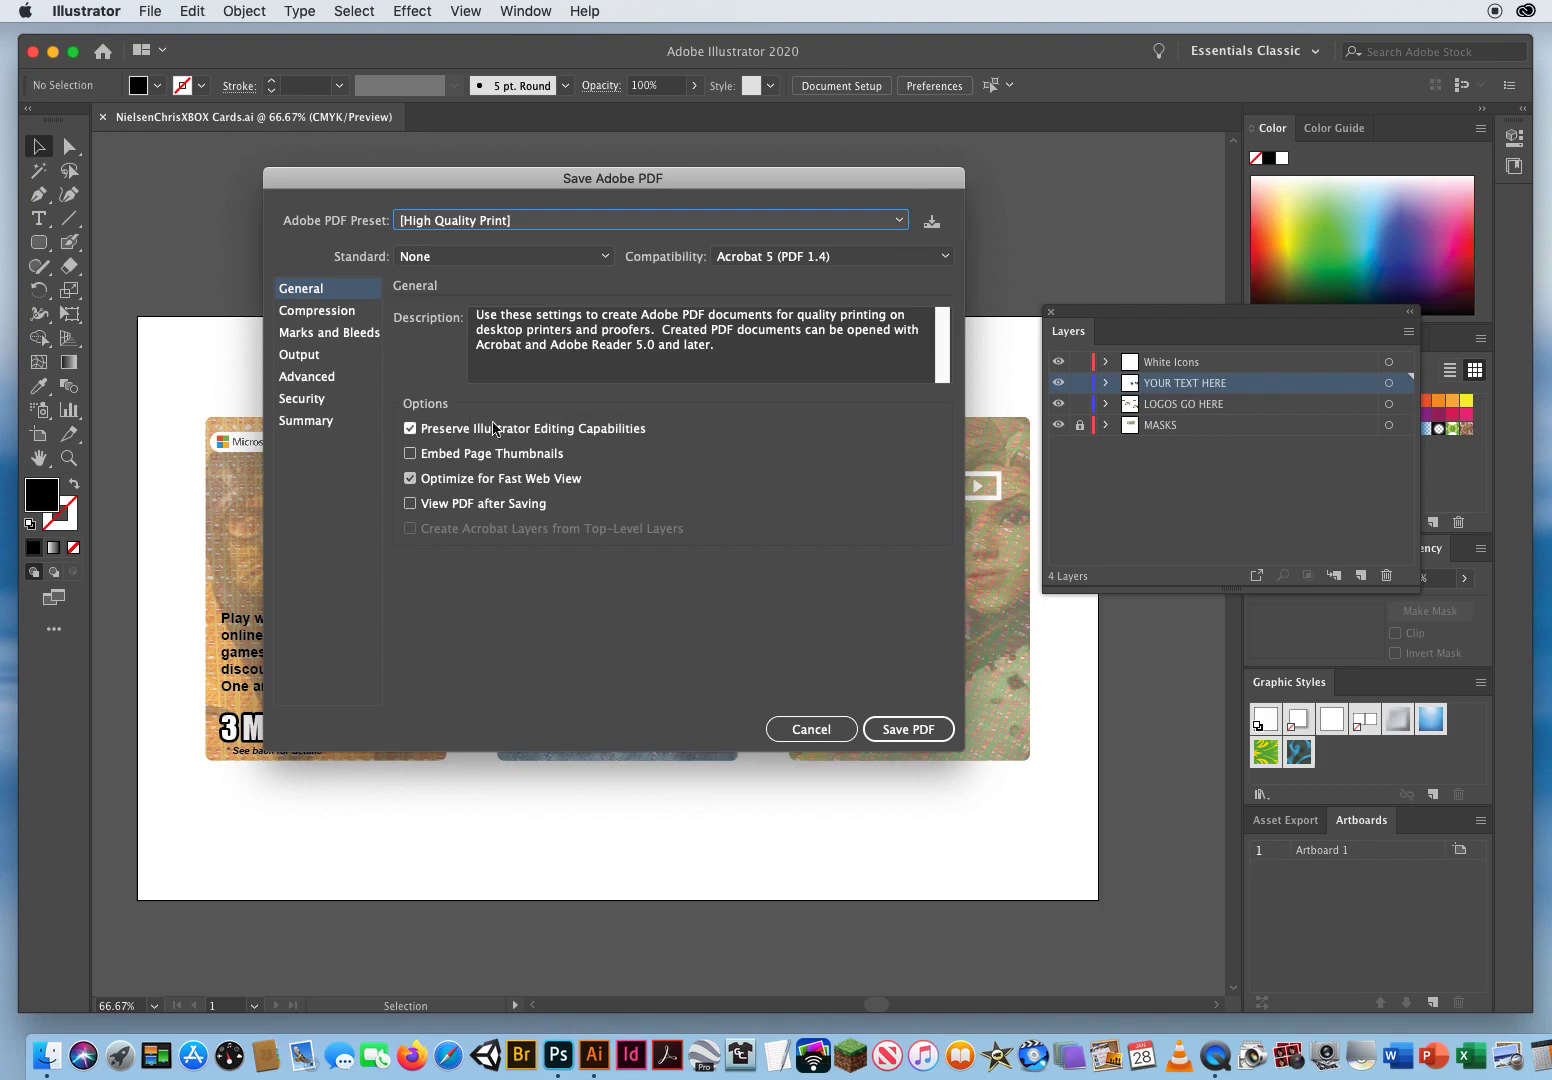
left_click(410, 430)
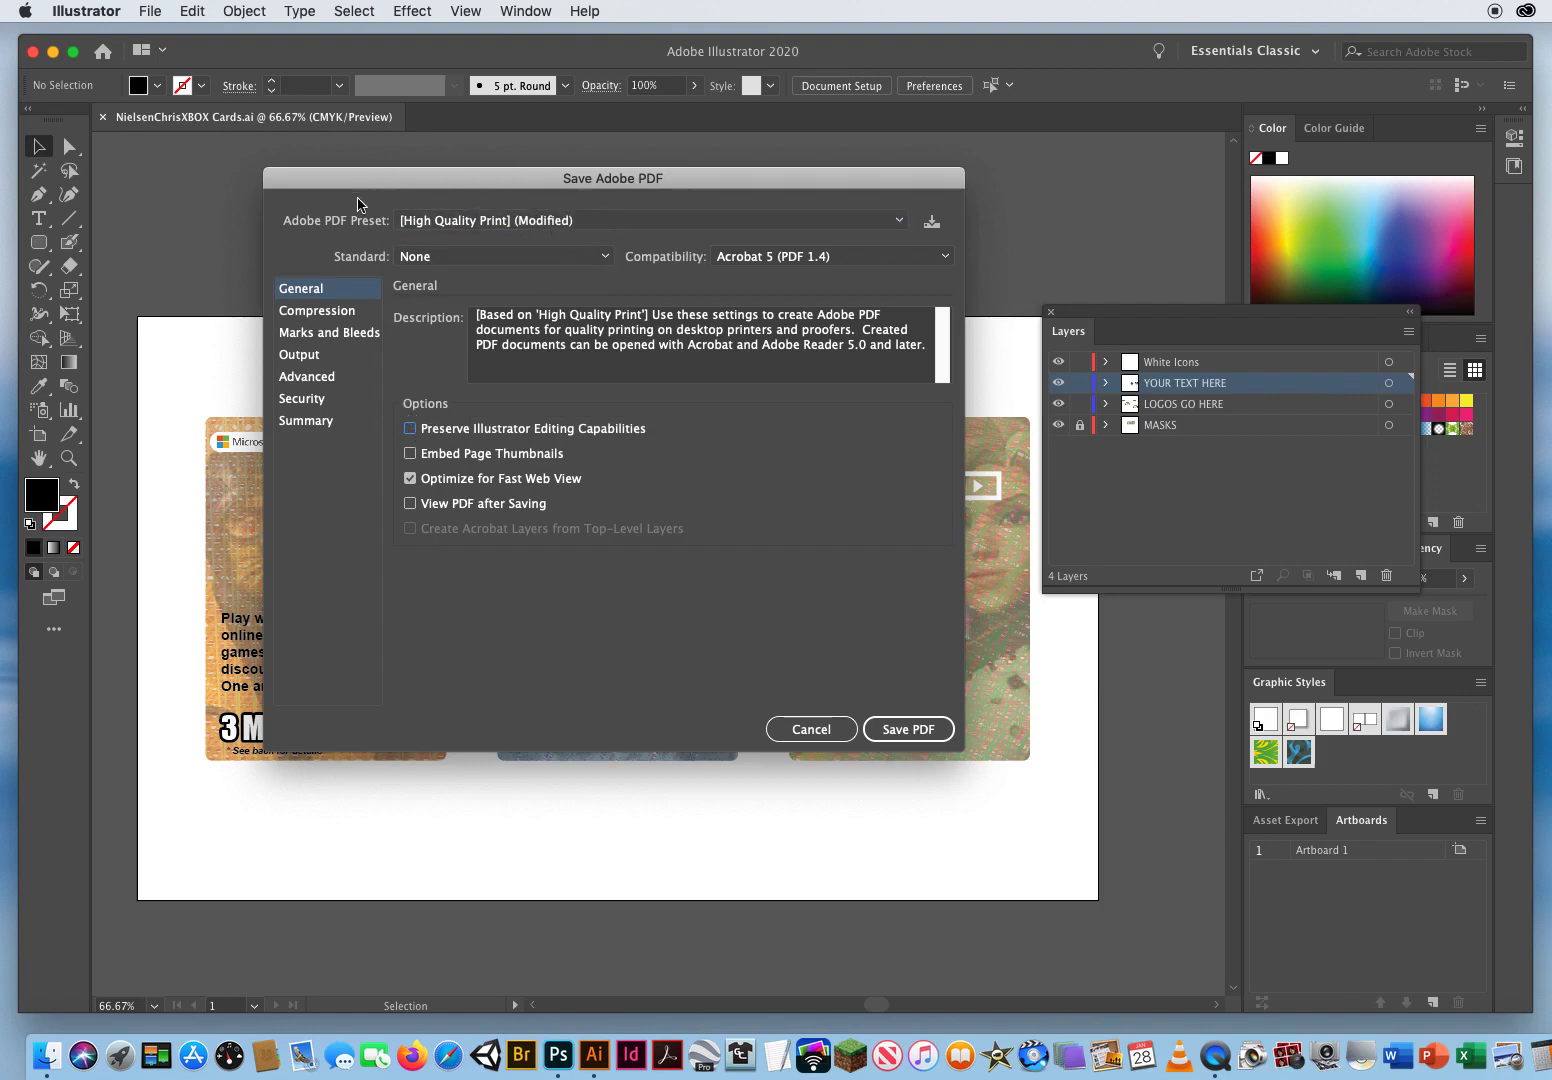
left_click(908, 730)
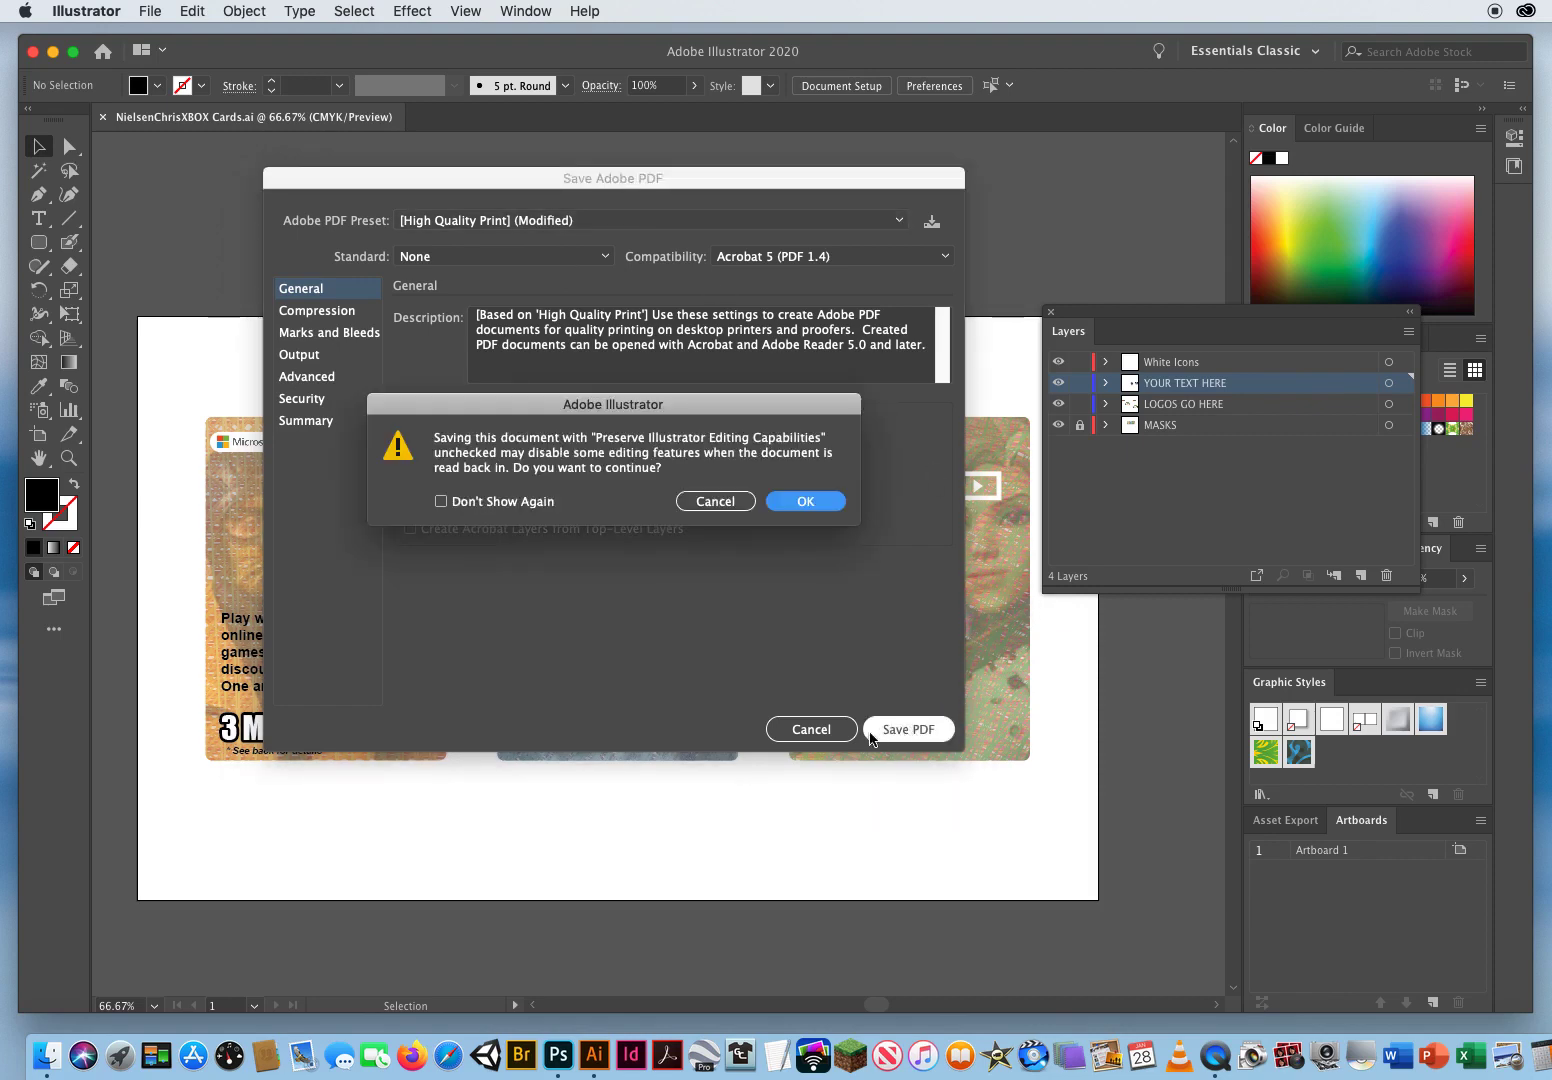
left_click_drag(601, 404, 535, 491)
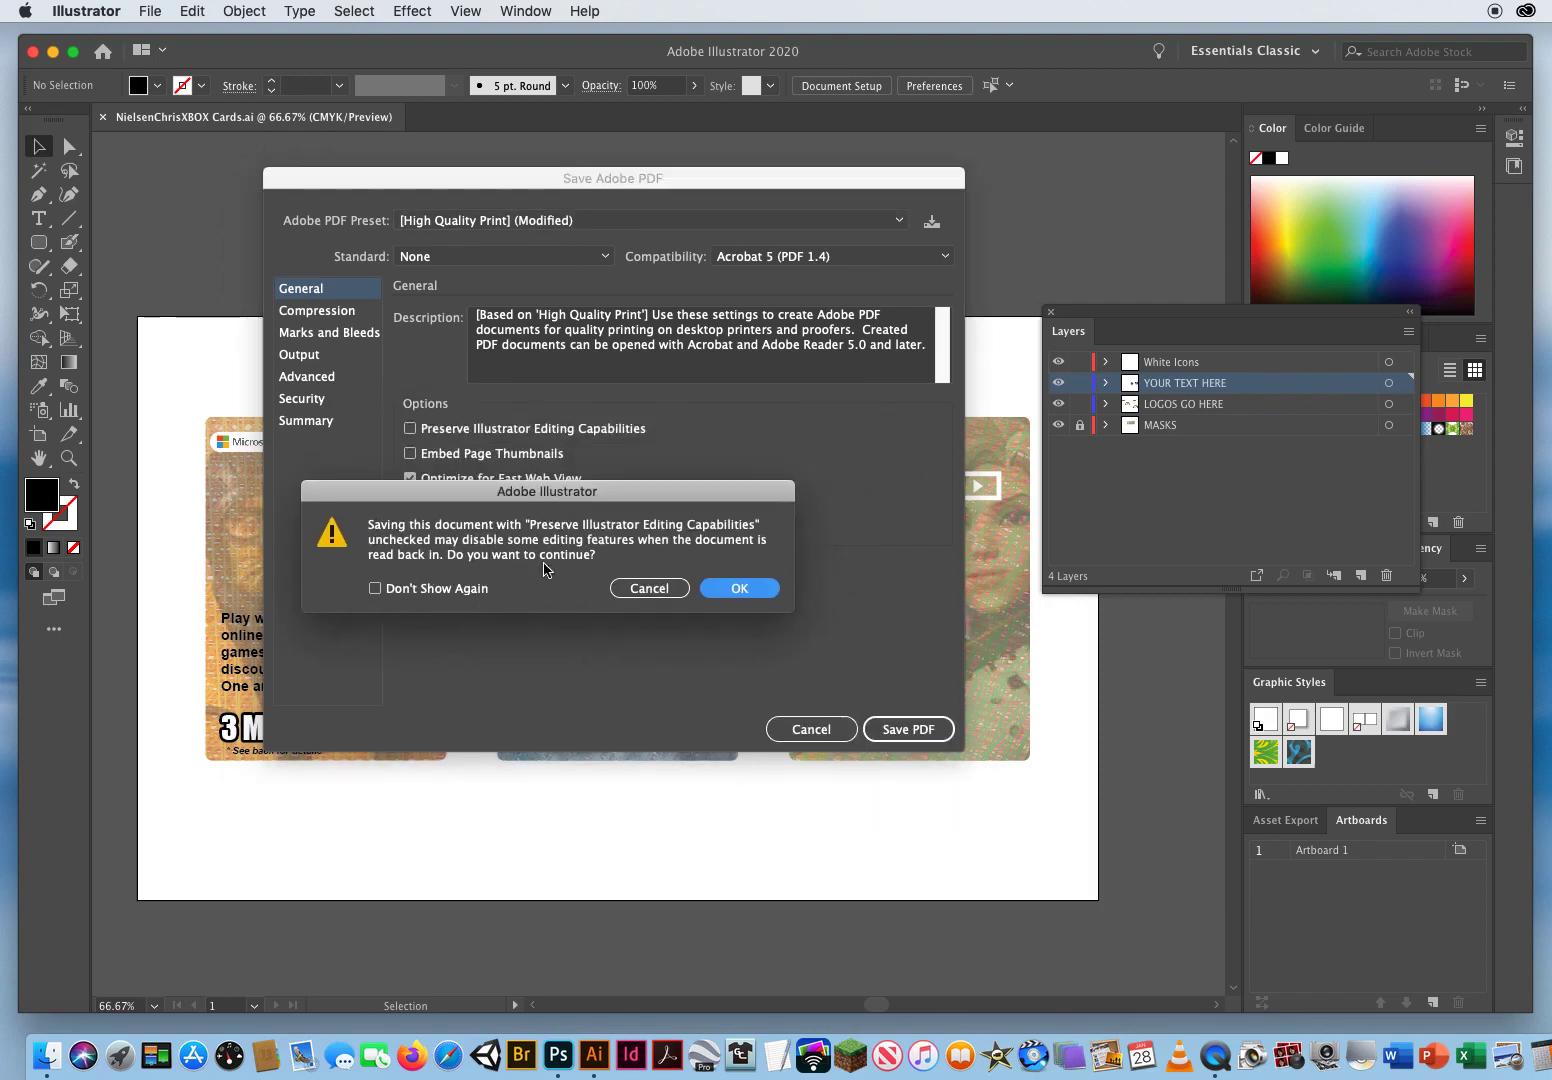
left_click(376, 590)
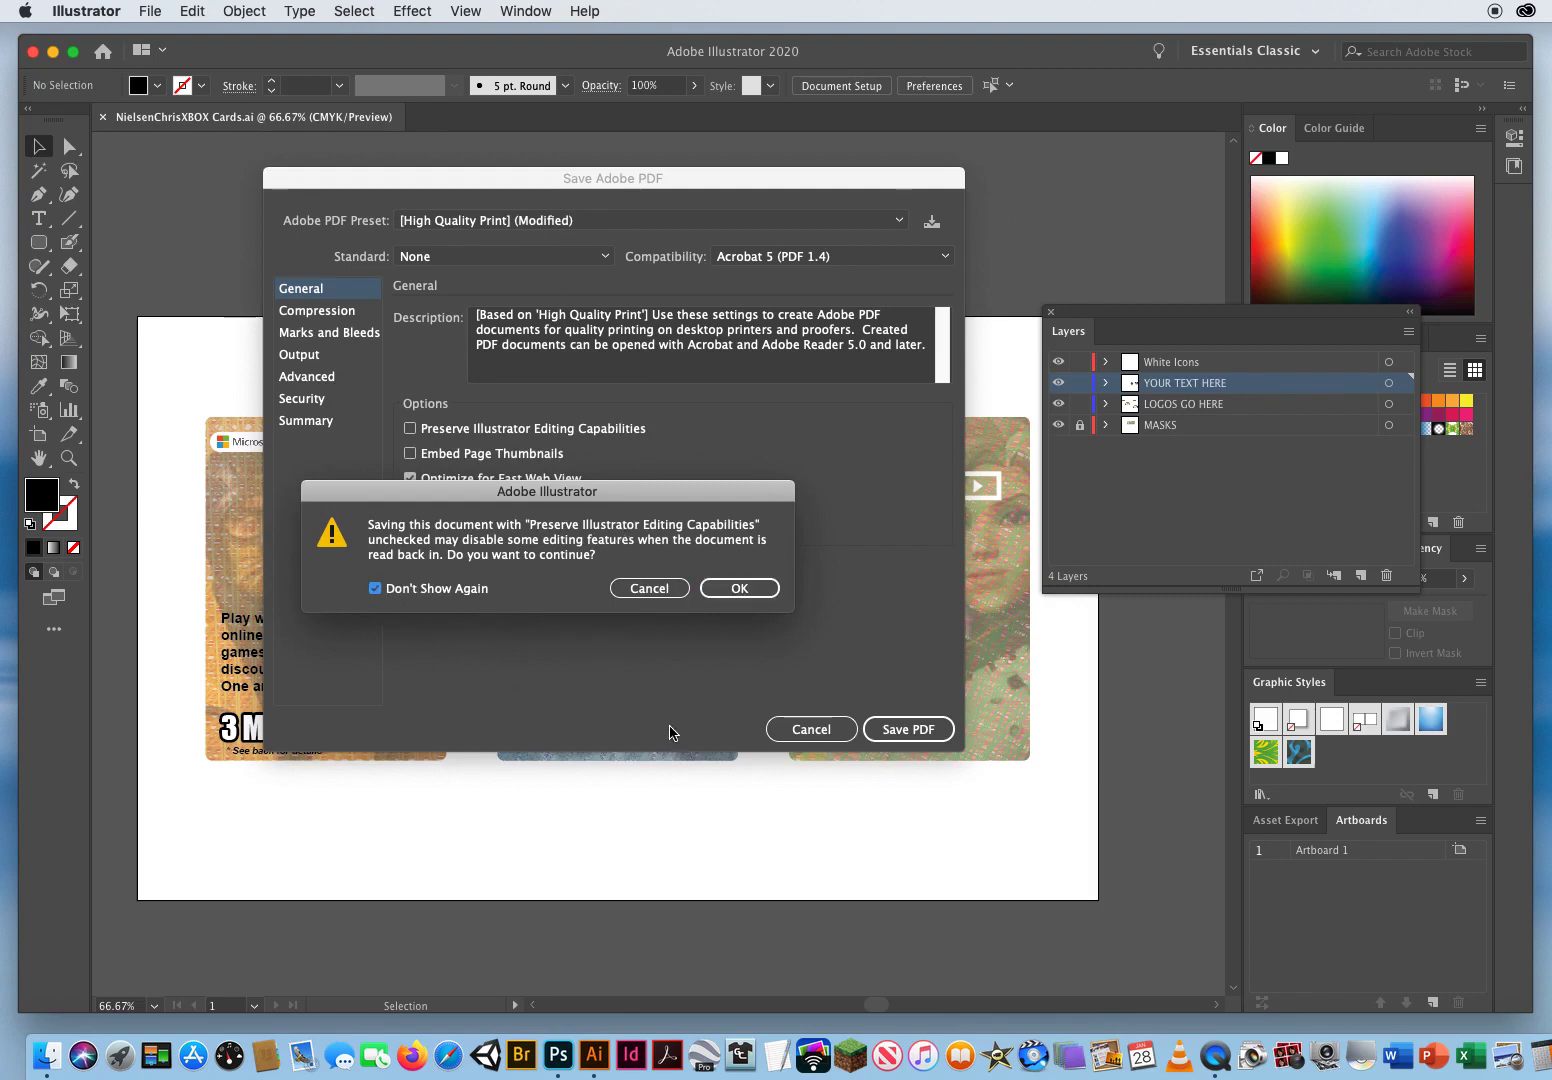
left_click(745, 590)
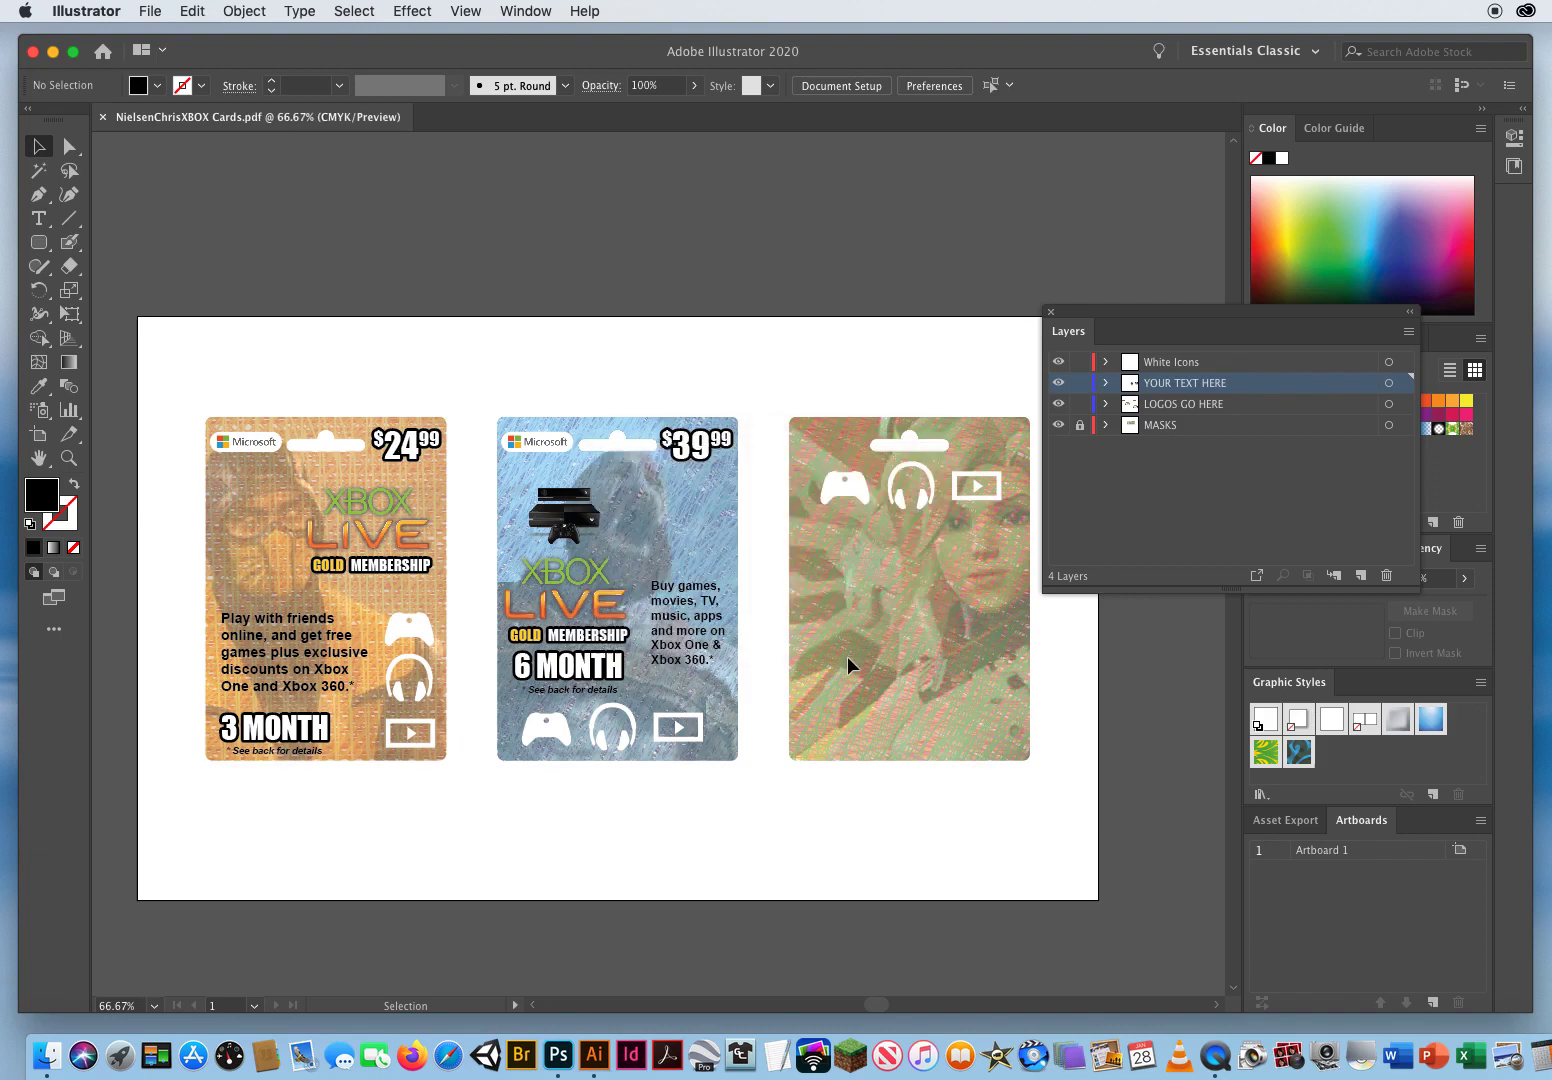
Close the saved PDF and reopen it from the 4 XBOX Ai Scribble Cards folder, with all three cards in view.
left_click(104, 119)
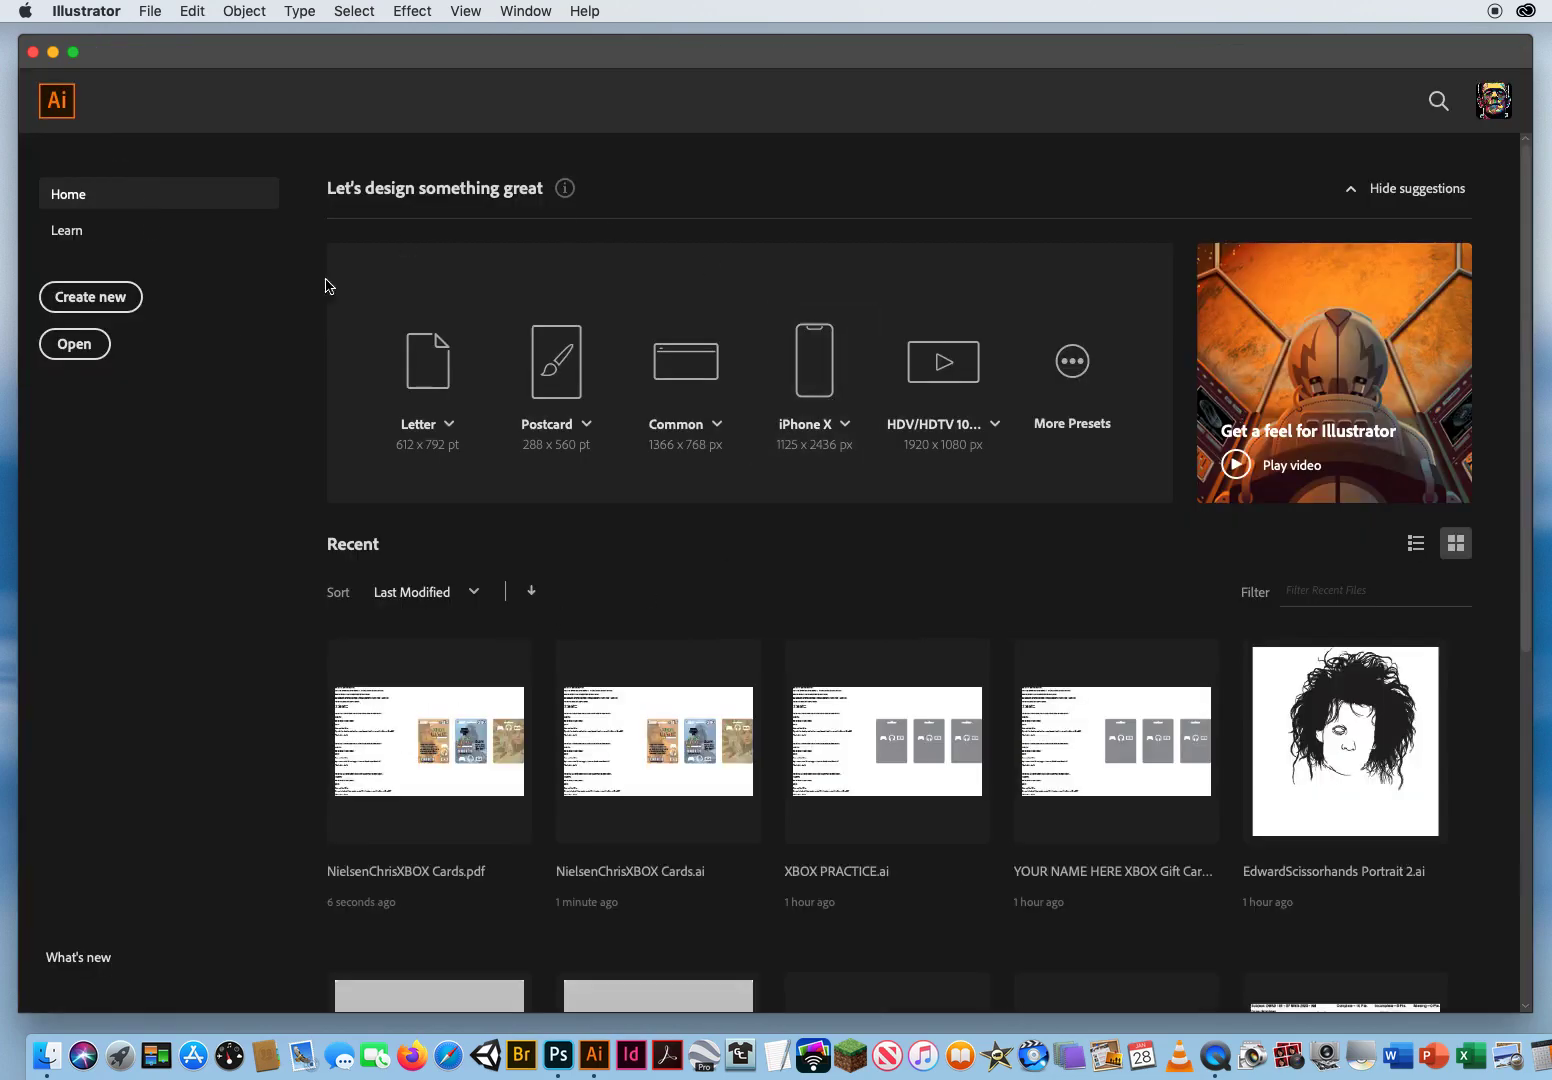
left_click(152, 12)
left_click(170, 73)
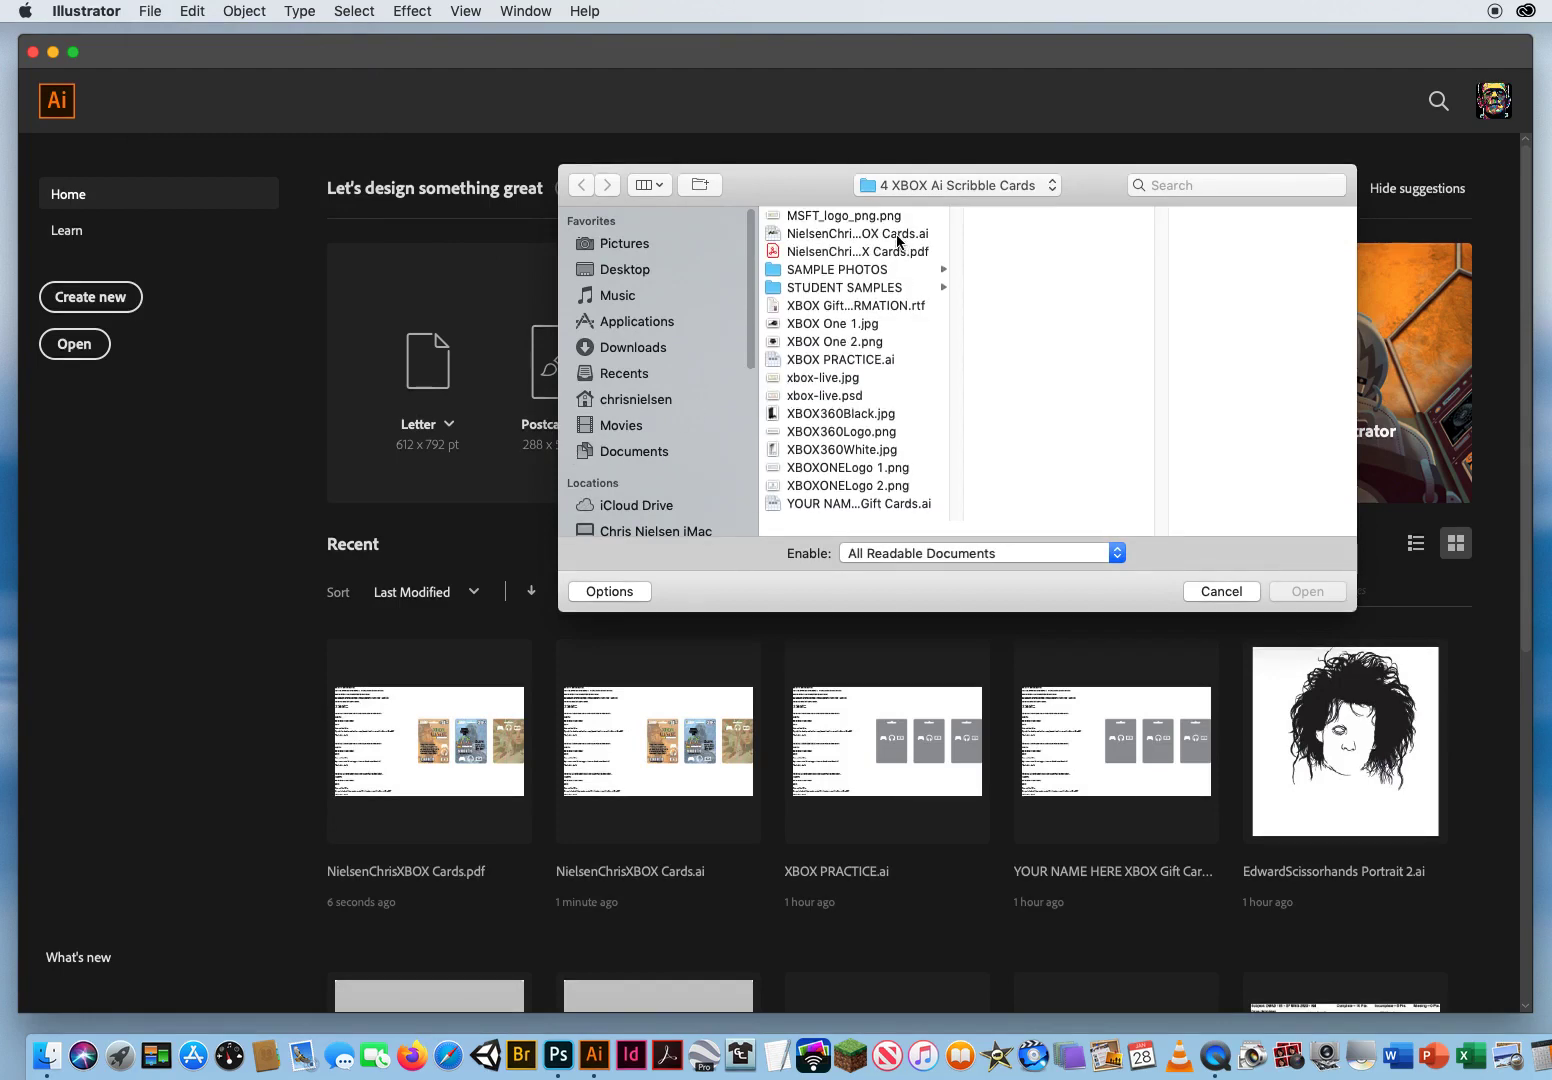
left_click(897, 235)
left_click_drag(958, 525, 1026, 525)
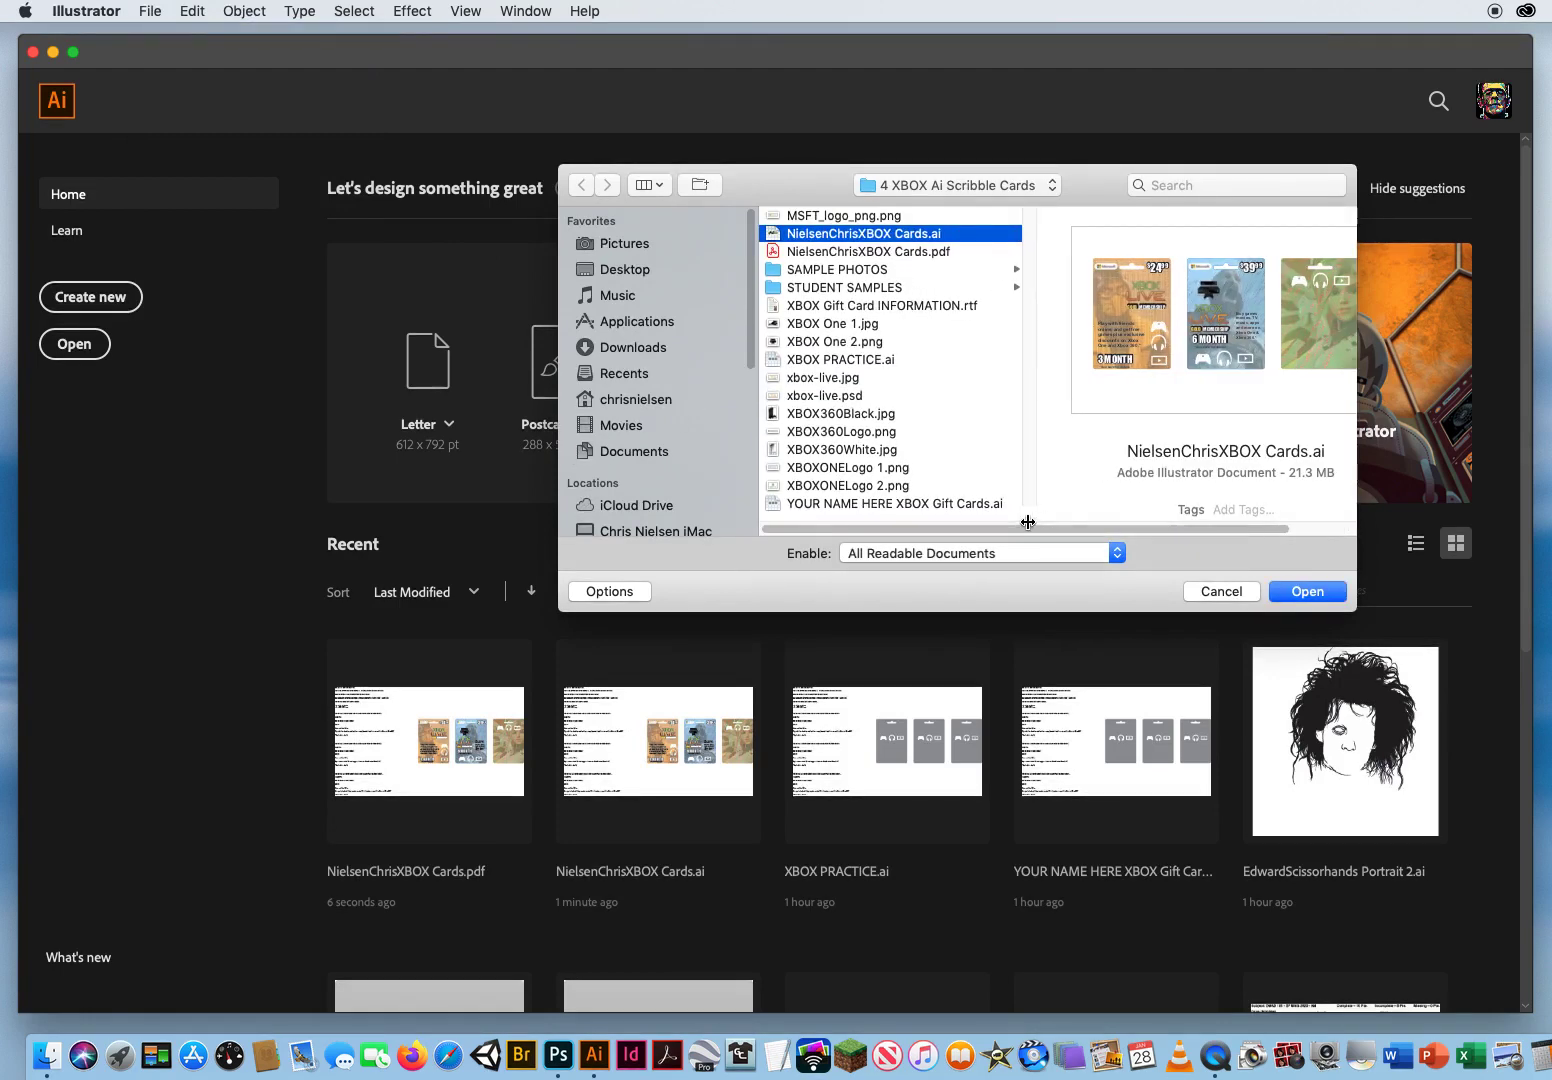
left_click(931, 253)
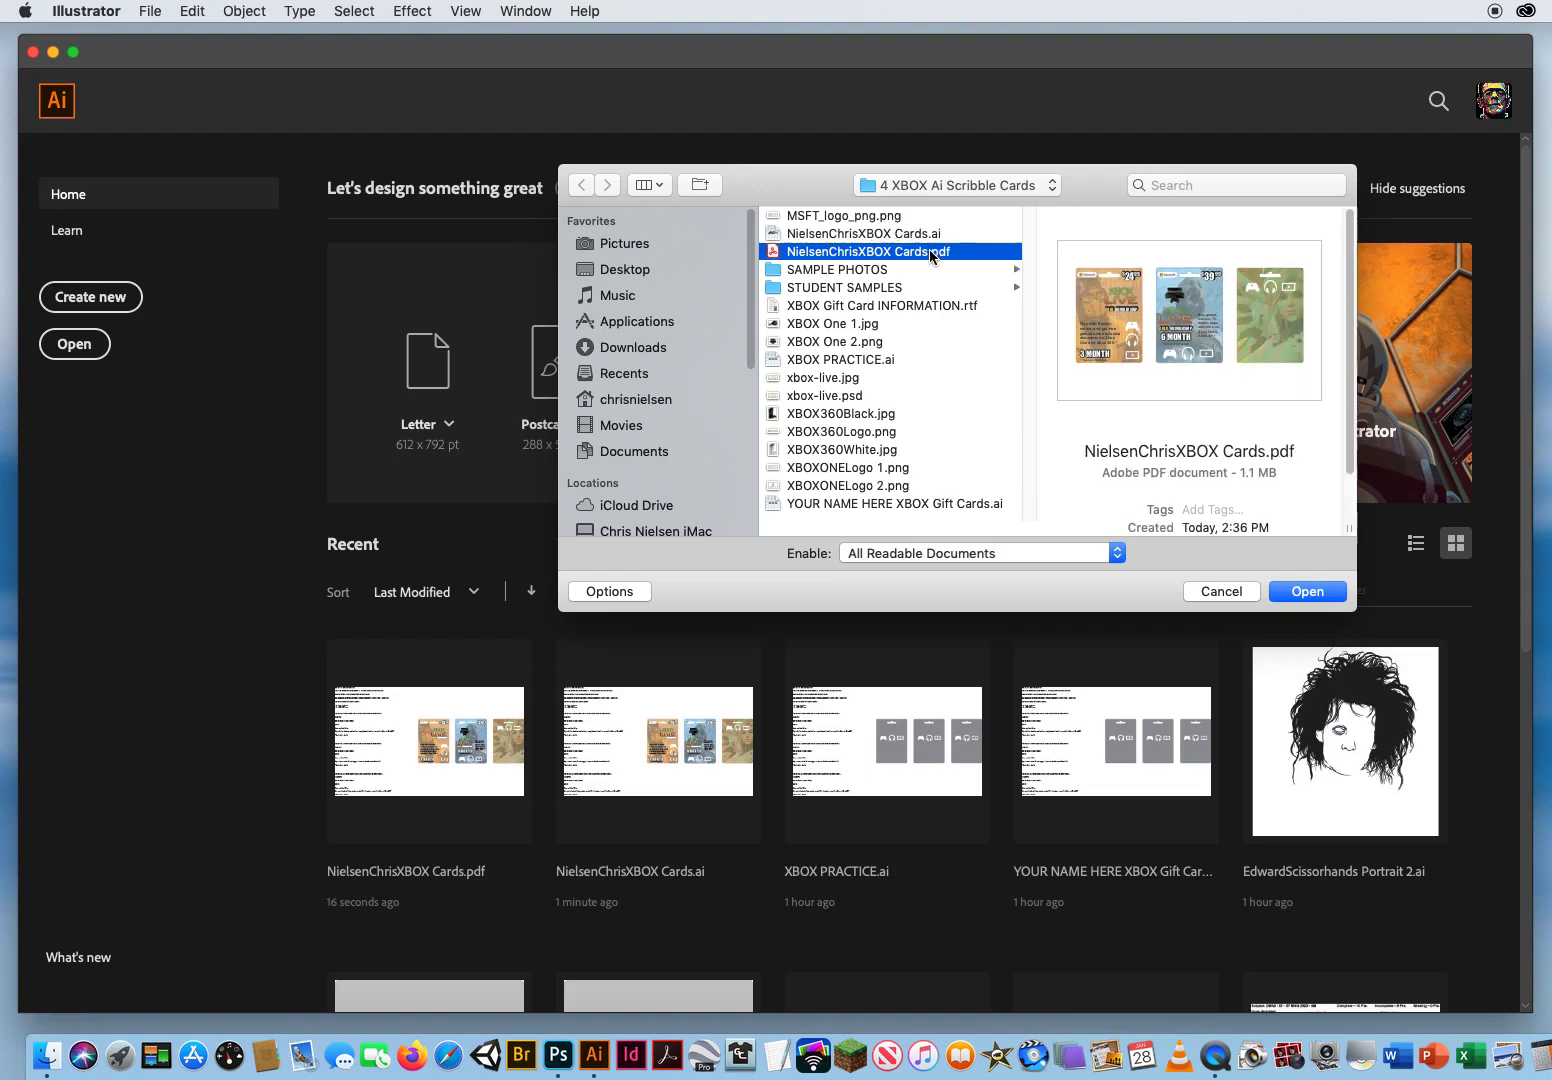
left_click(1312, 593)
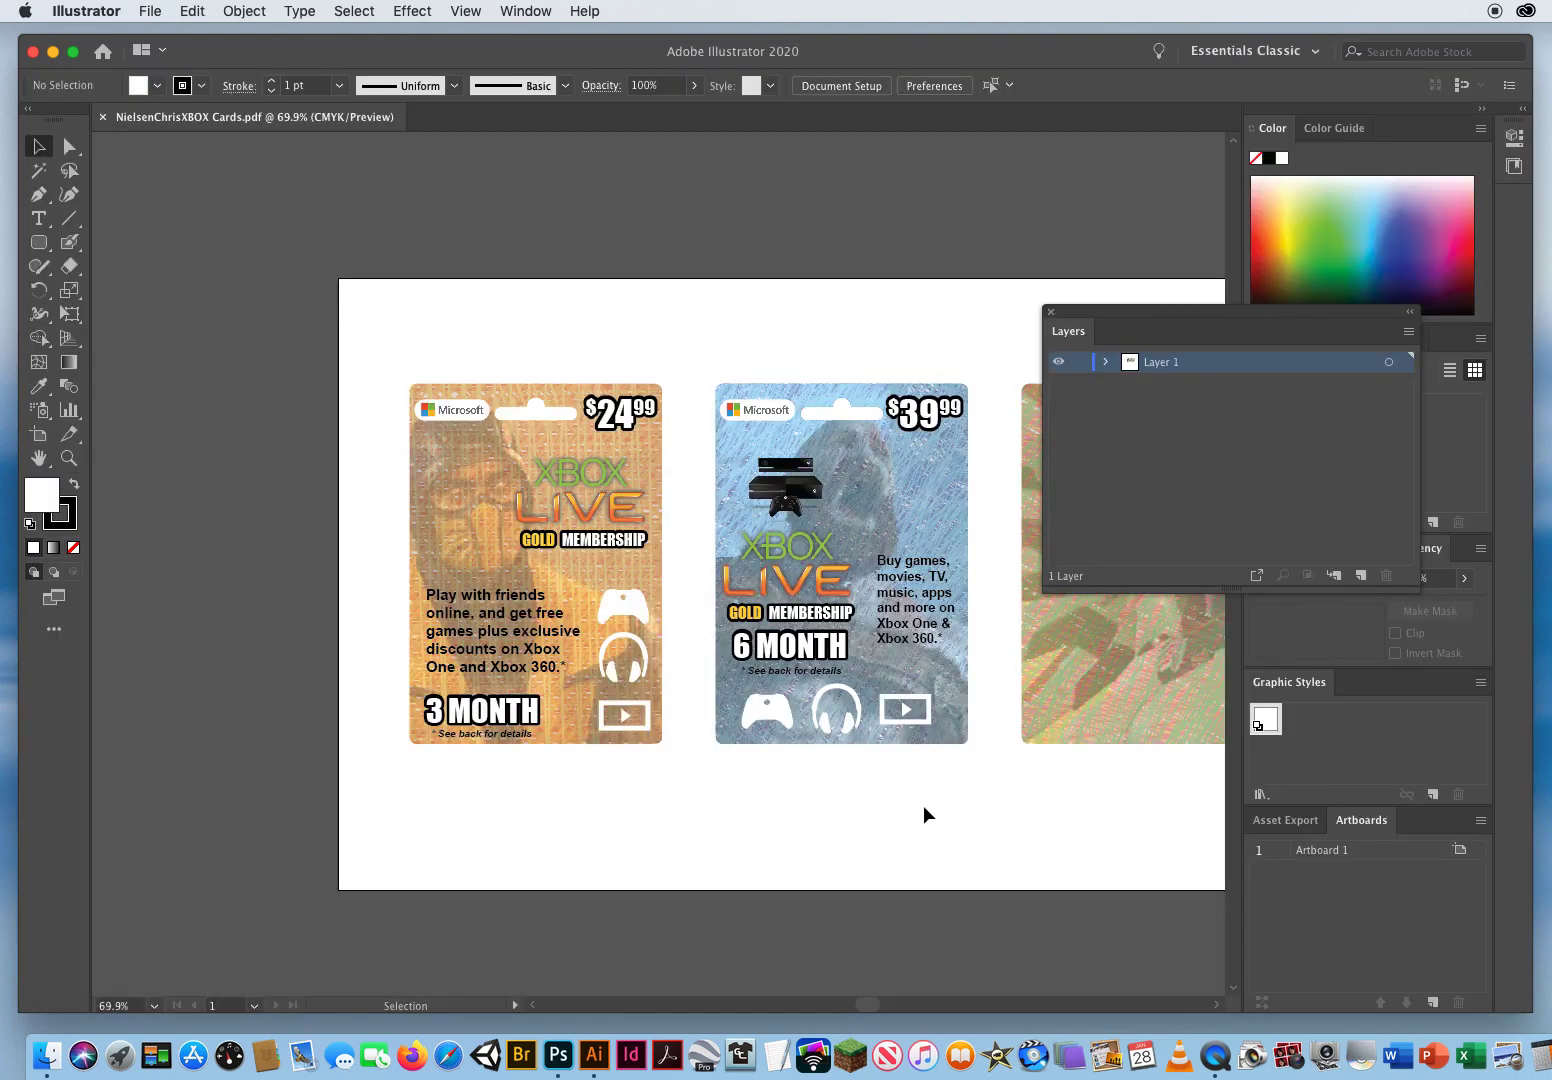
left_click_drag(883, 800, 710, 817)
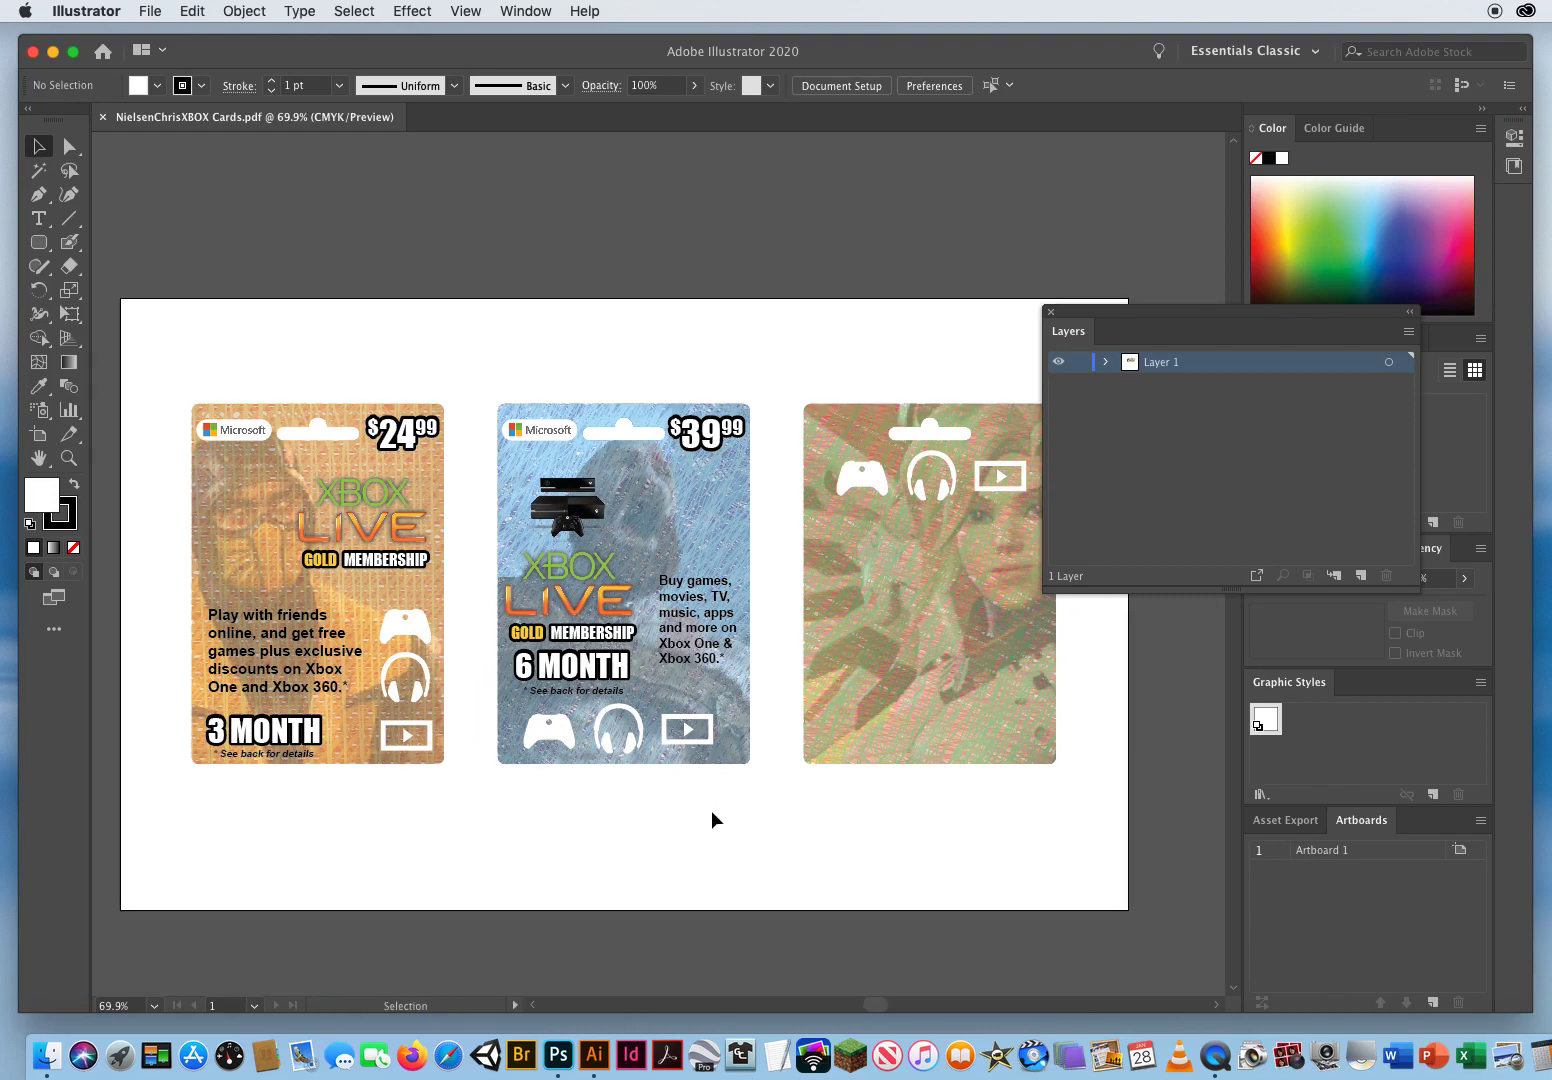